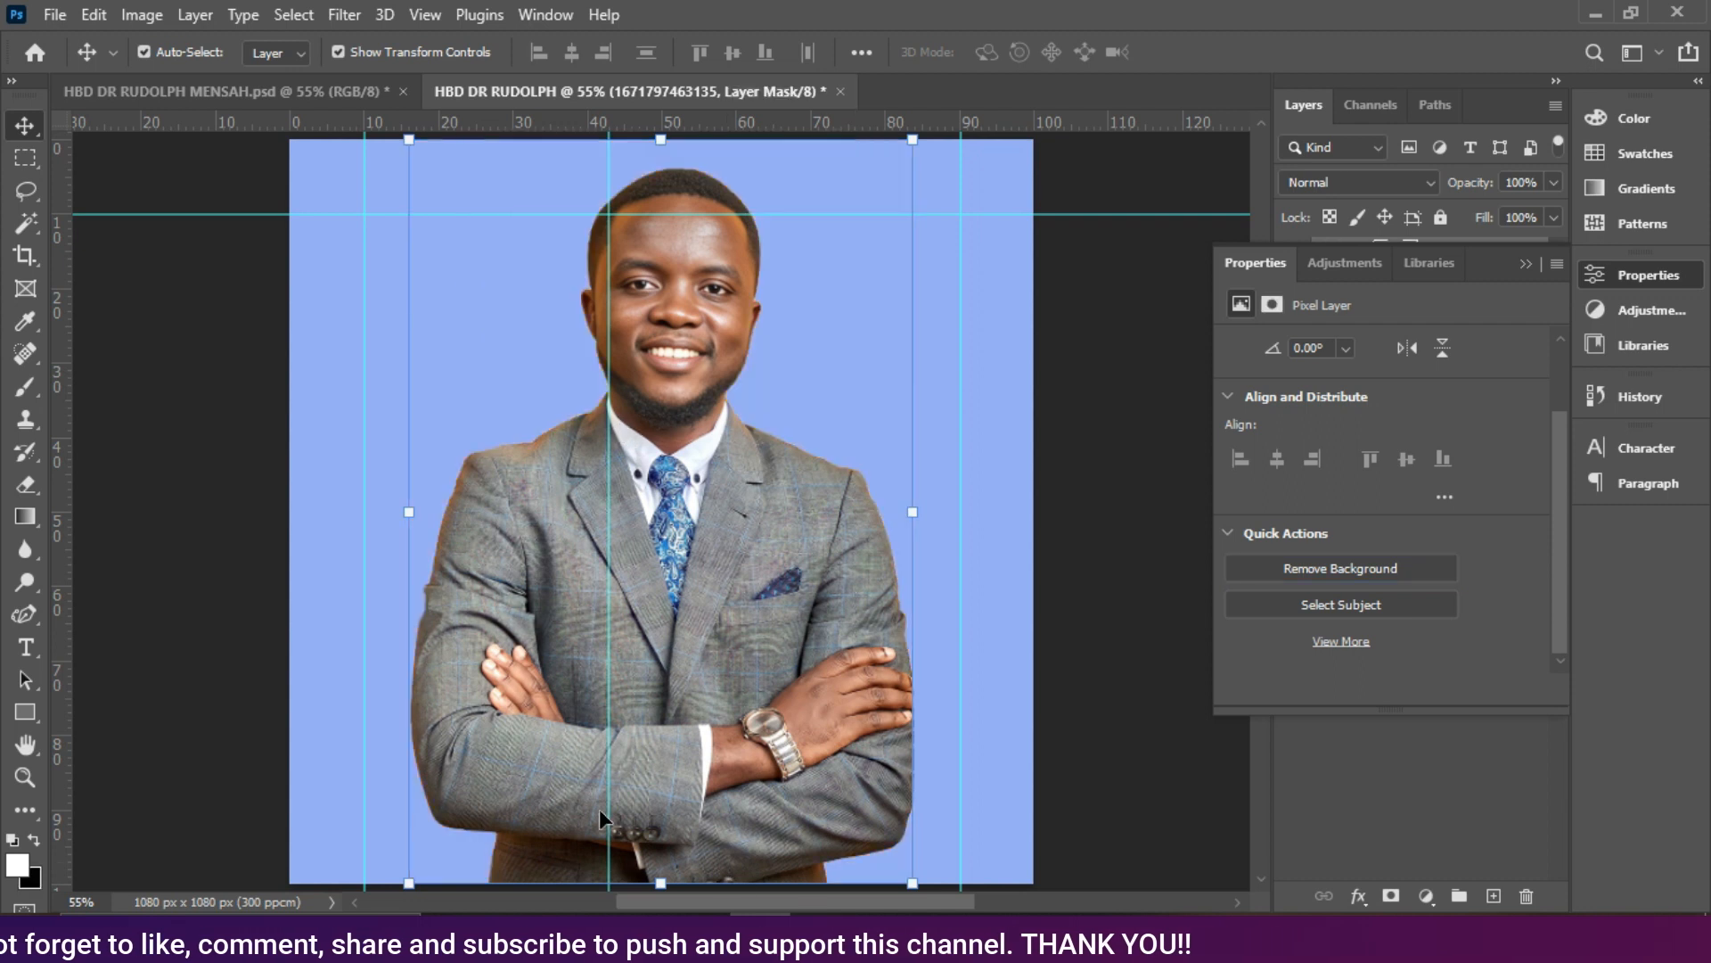
Step: Move the cut-out portrait to the left side of the canvas and rotate it by -1.88 degrees
click(1518, 251)
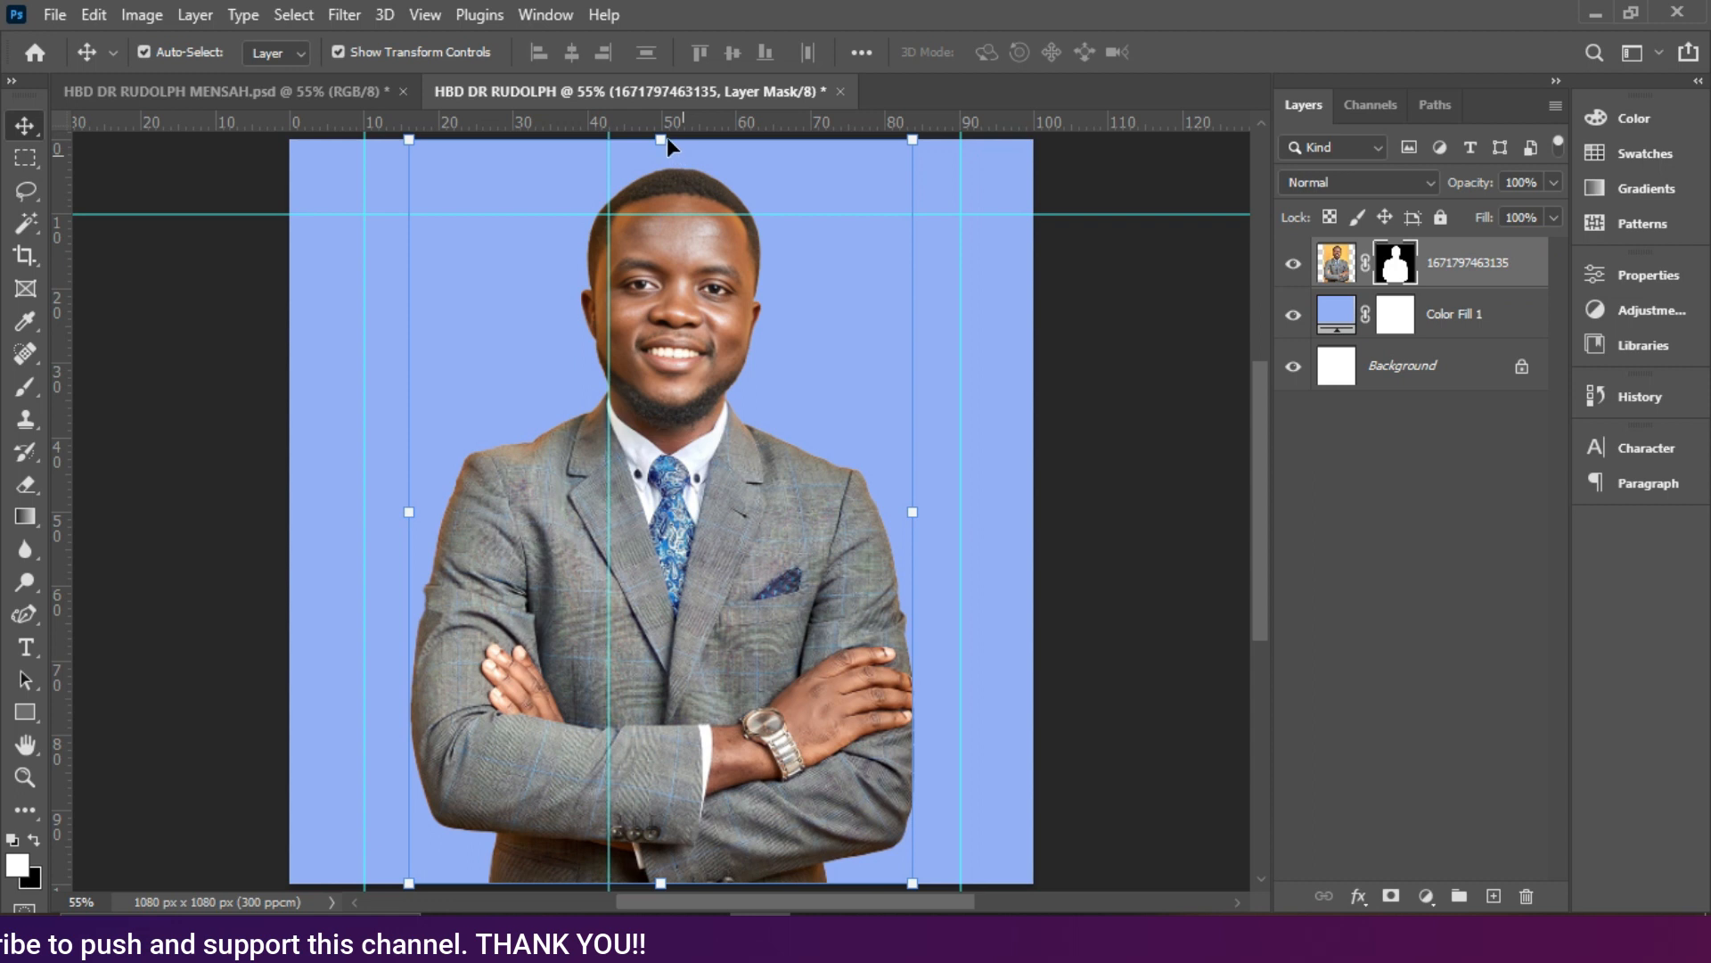
drag(681, 505, 570, 581)
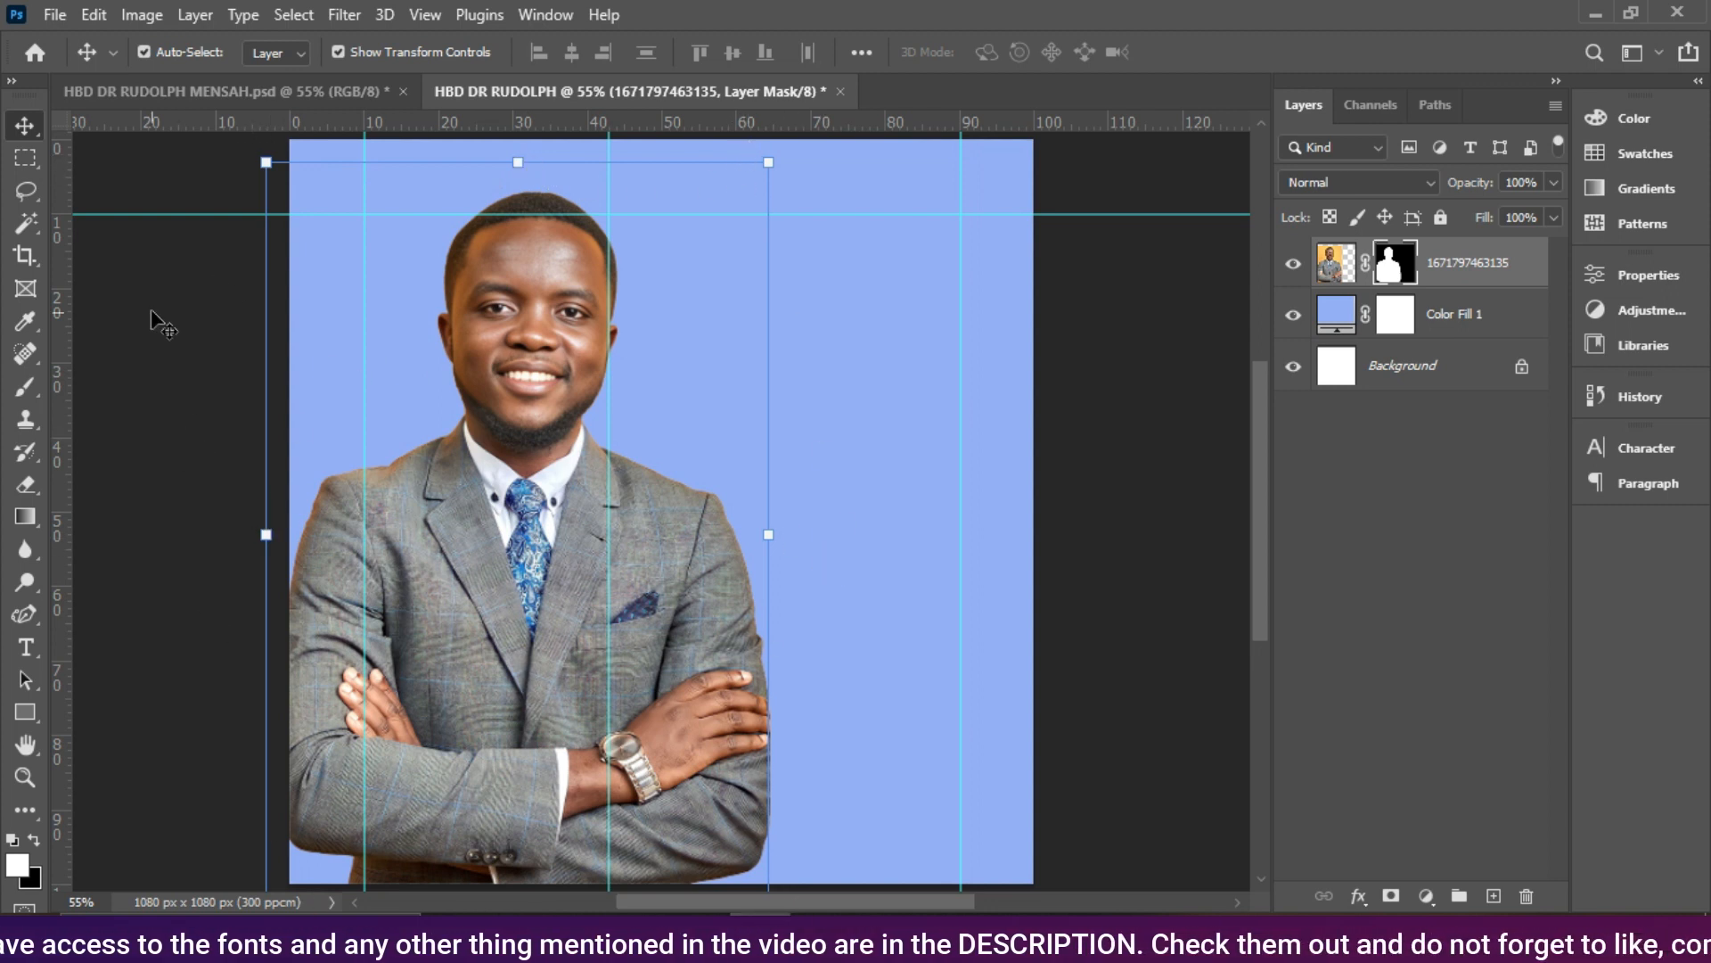
click(793, 164)
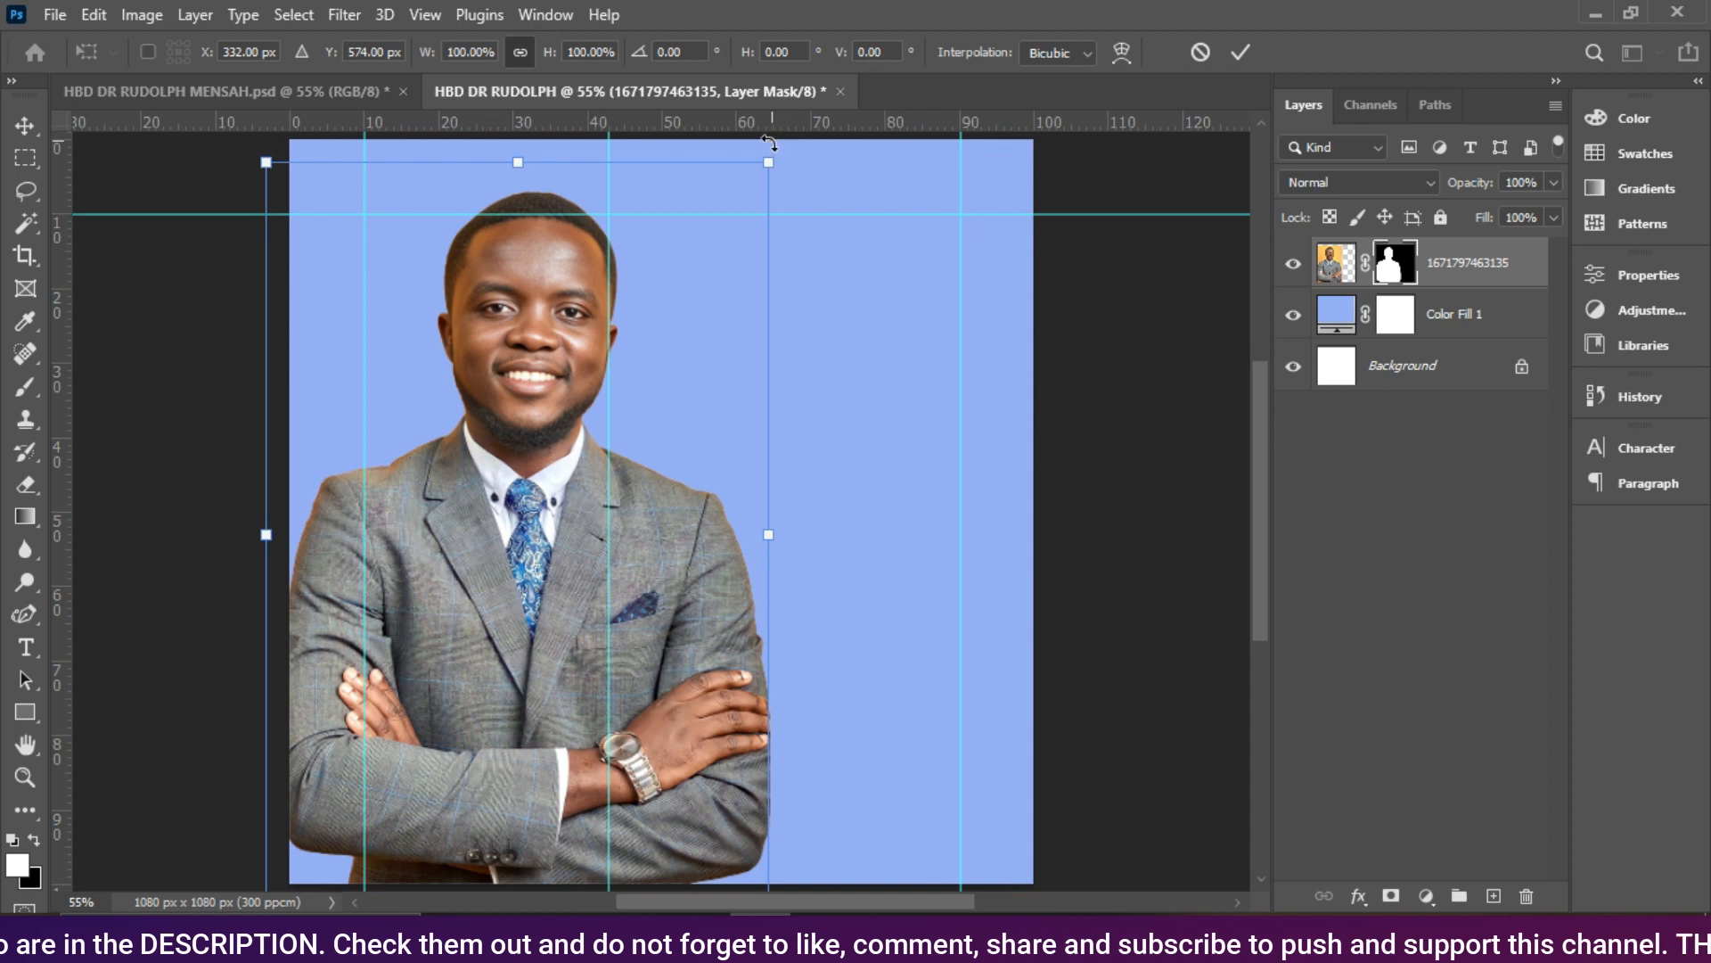
drag(790, 158, 775, 143)
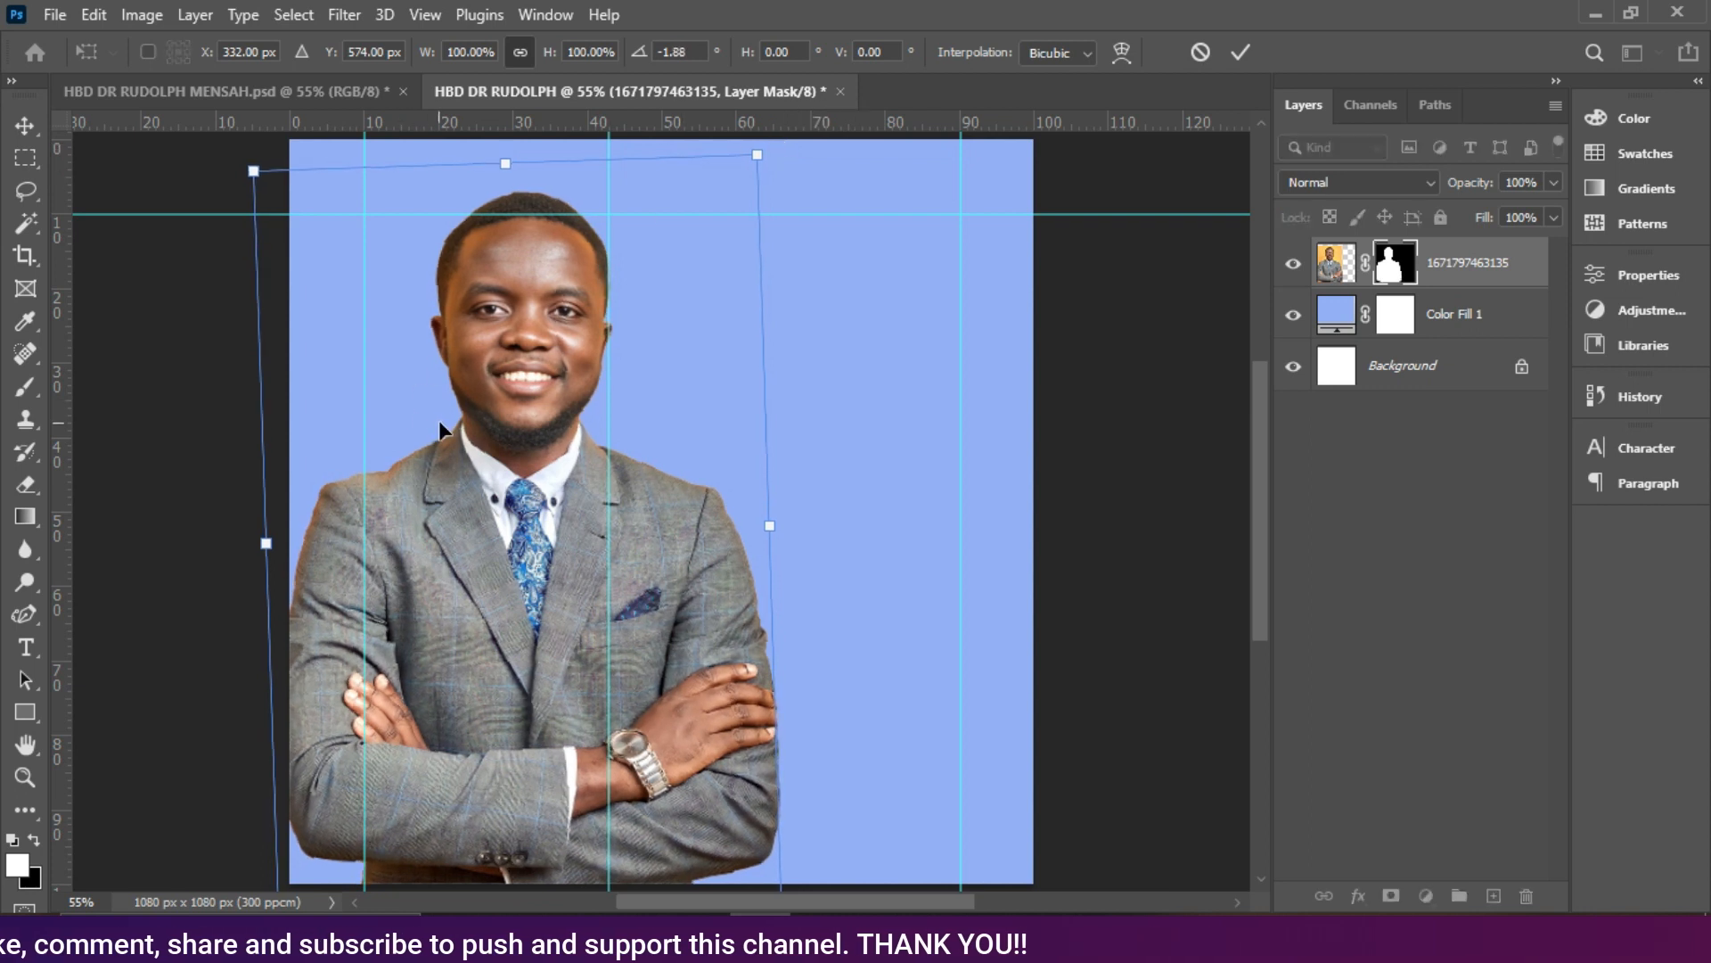
mouse_move(485, 480)
mouse_down()
mouse_move(437, 474)
mouse_move(452, 485)
mouse_up()
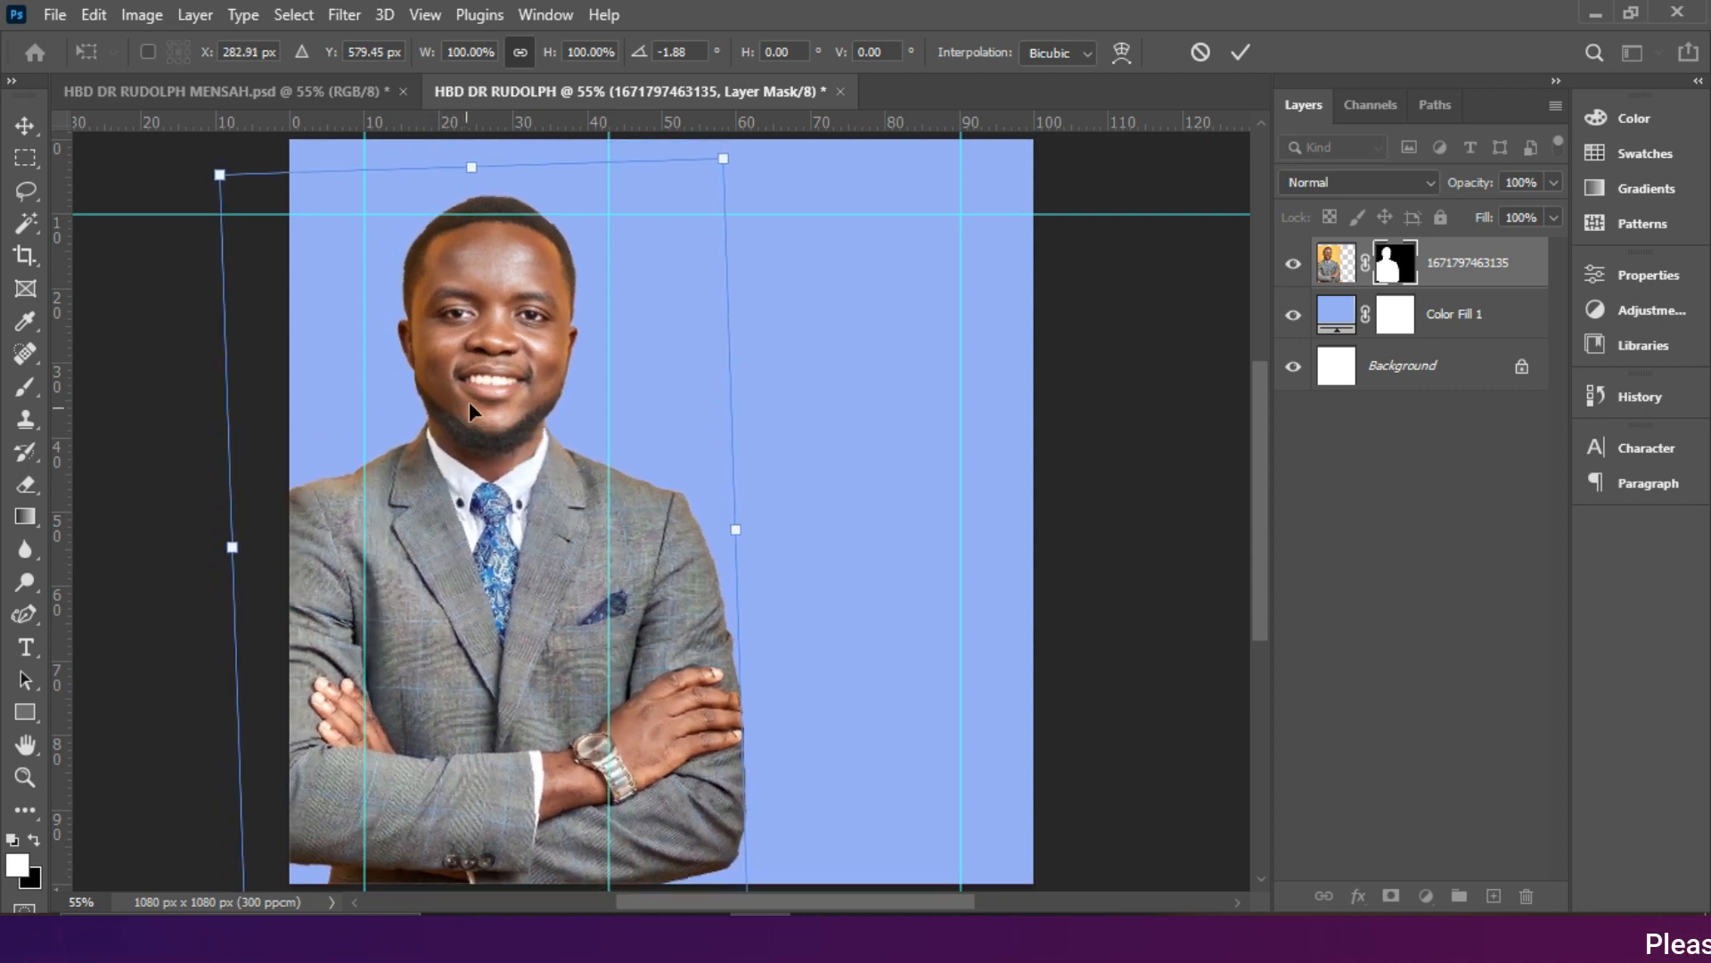
key(Return)
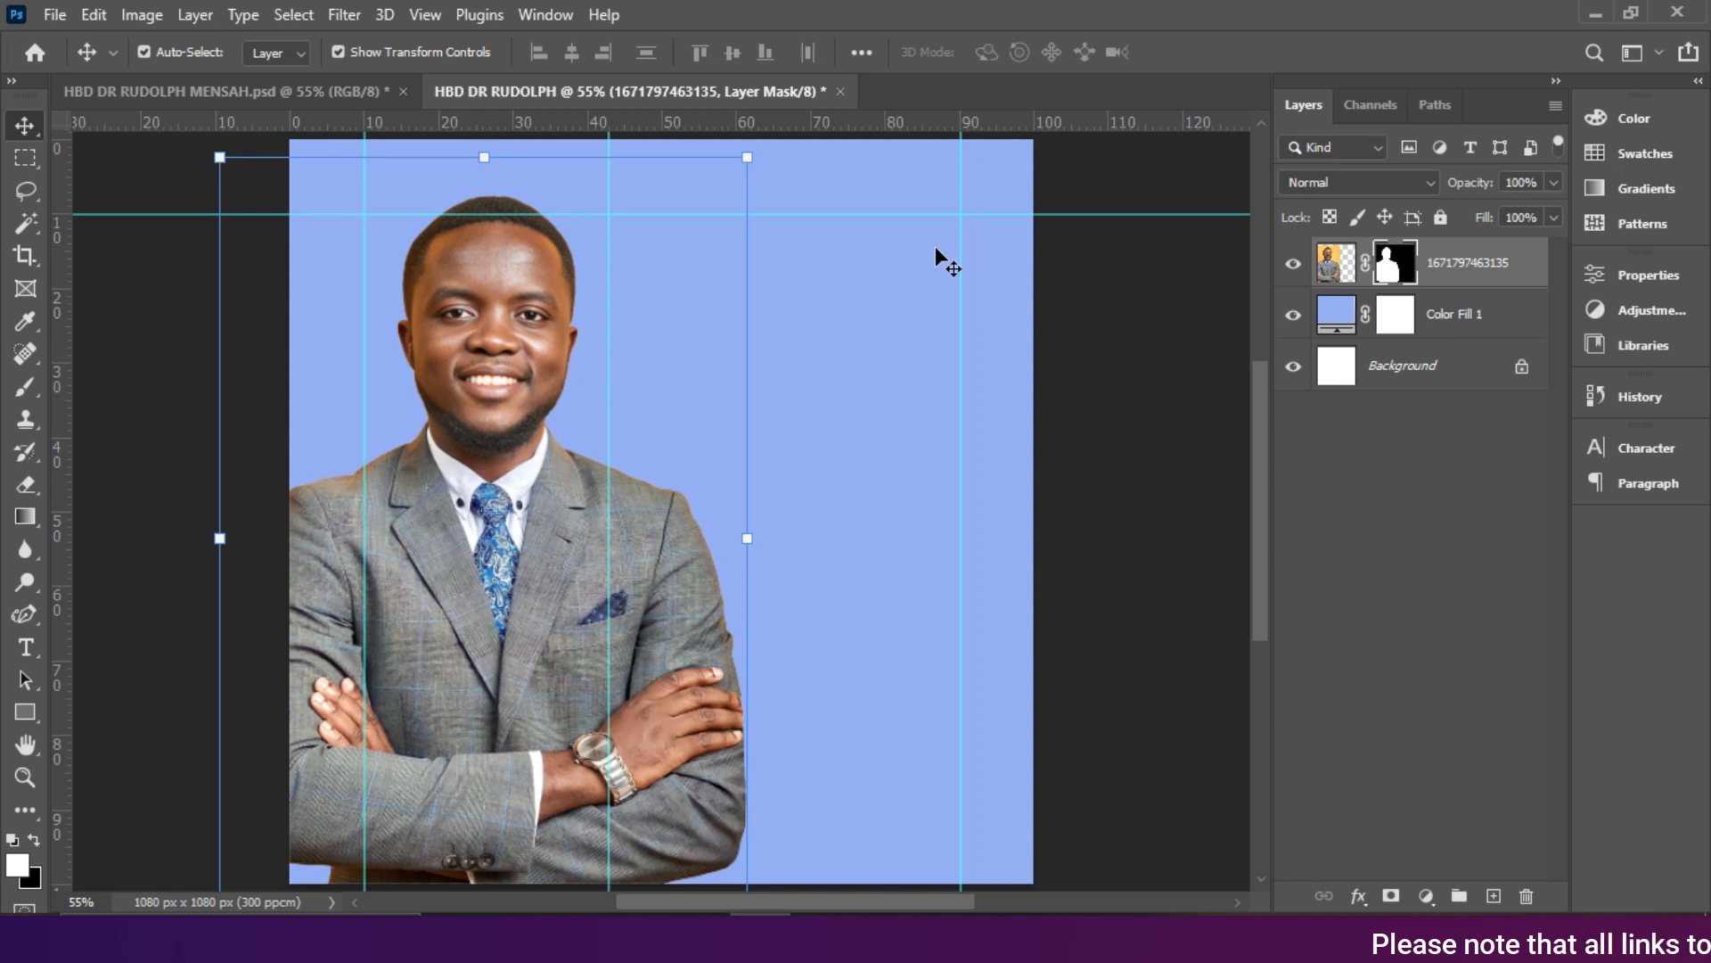
Step: Check the finished birthday flyer for reference, and set up the Rectangle tool with dark blue fill 183297 in the new document
click(307, 91)
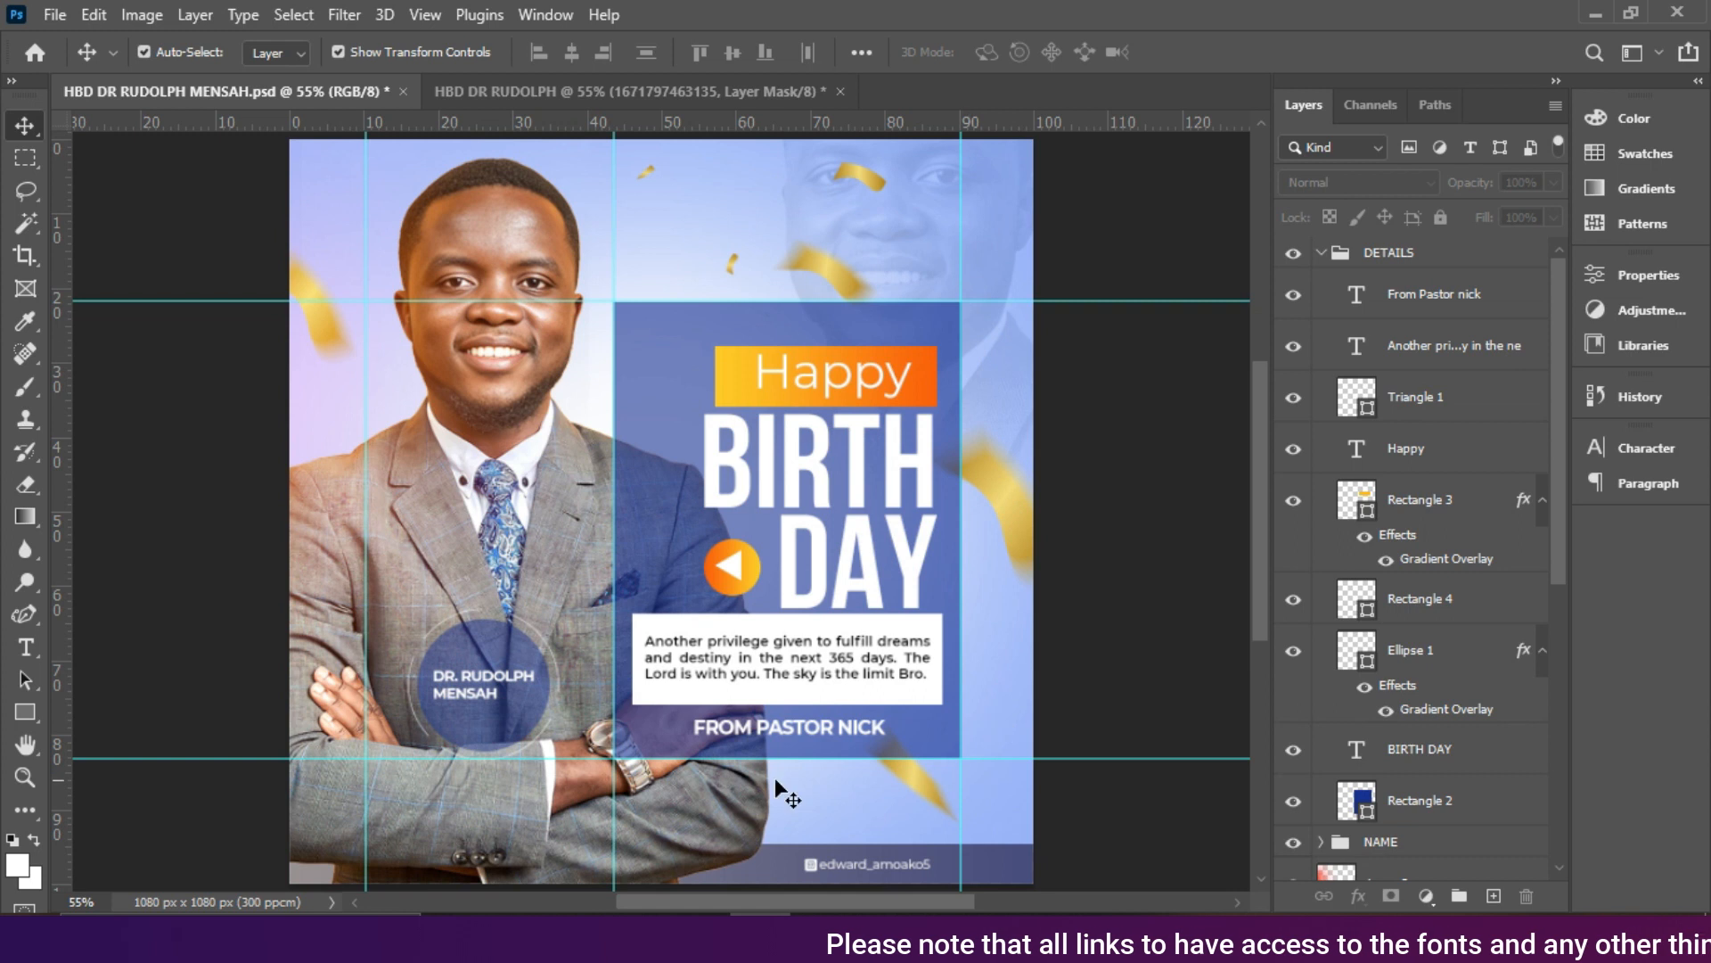
click(544, 91)
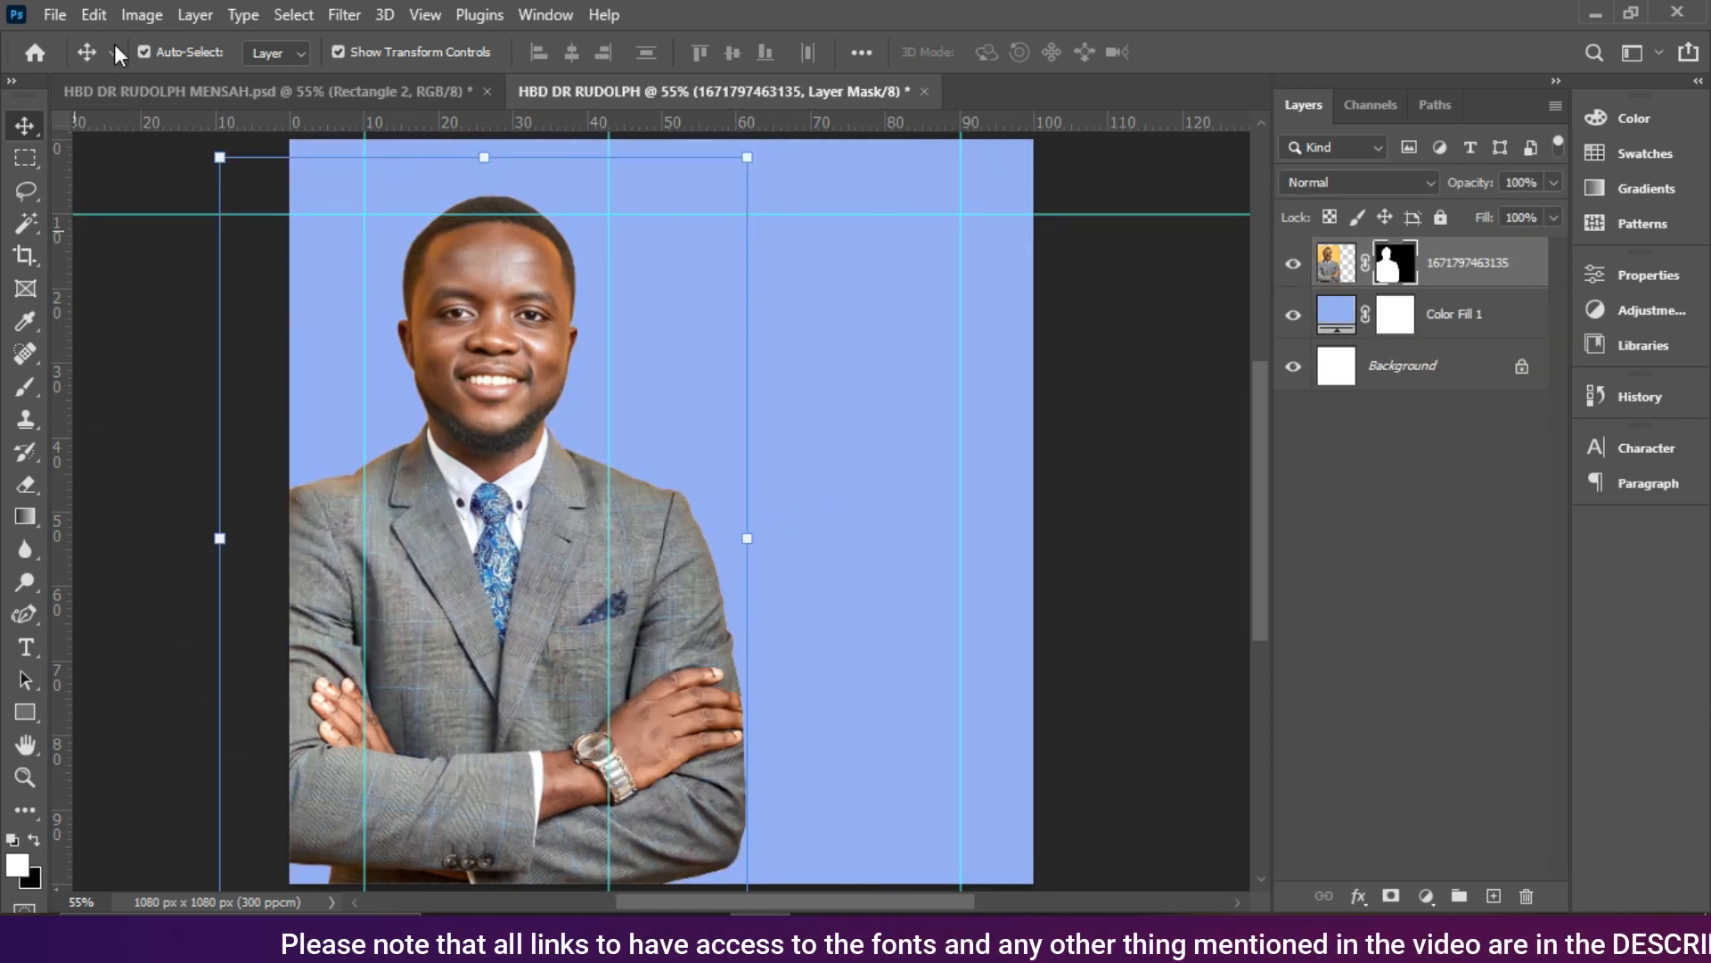
click(24, 715)
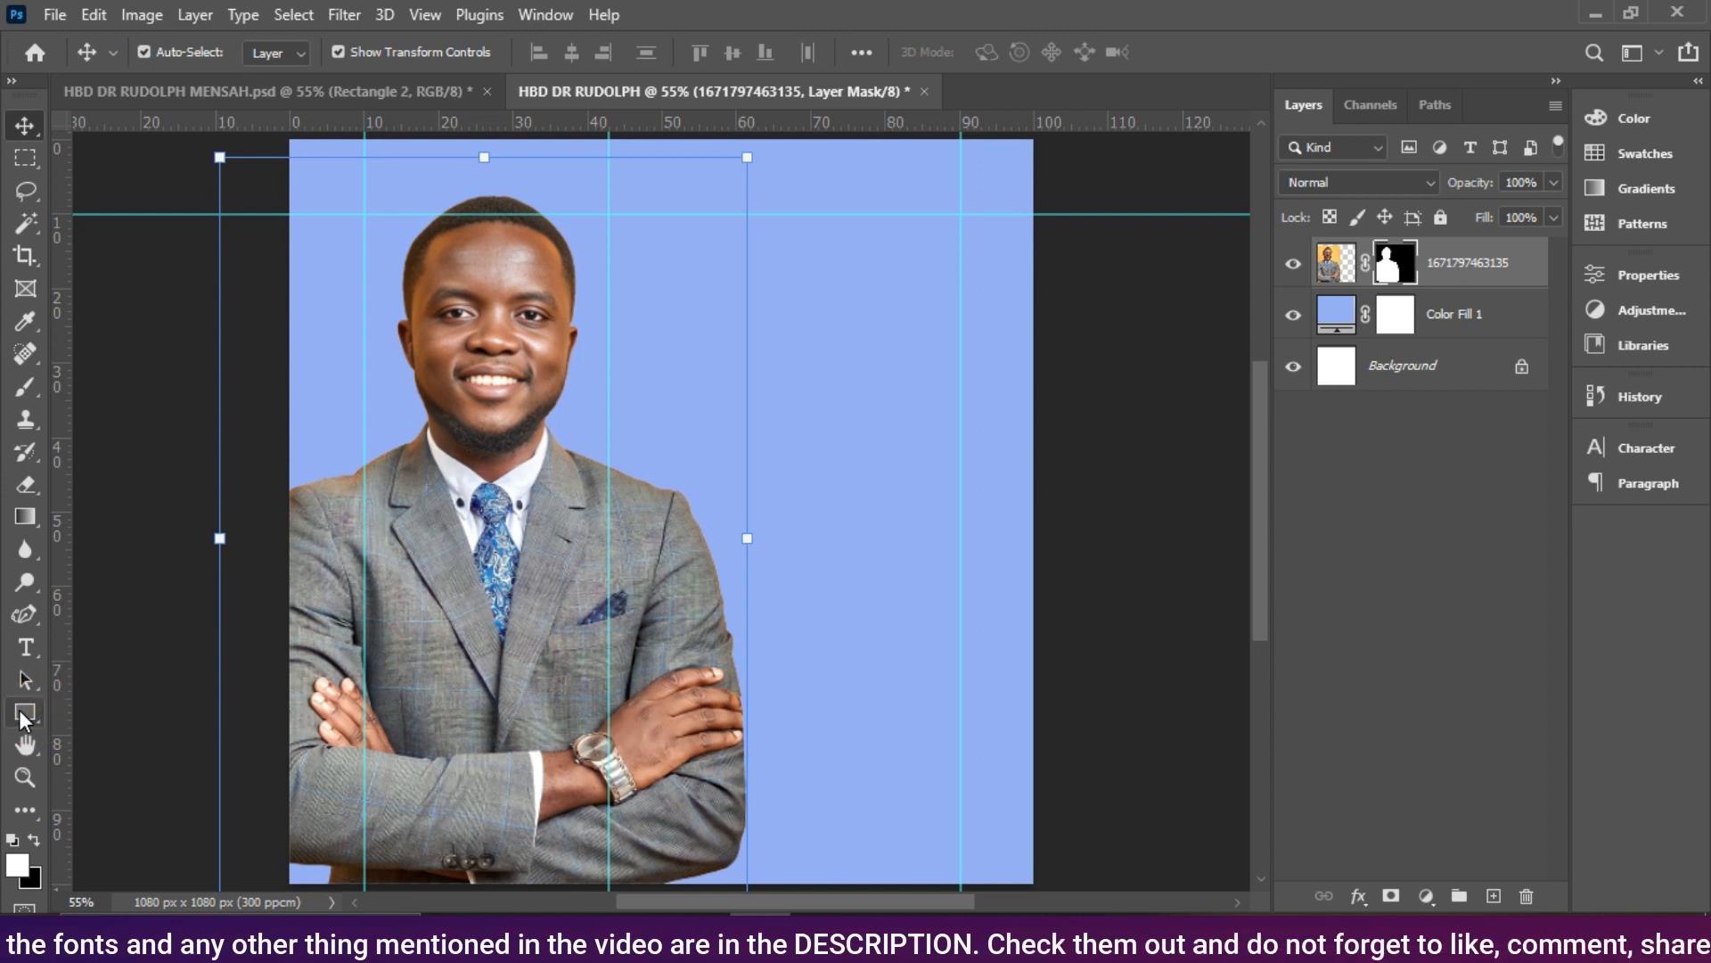
drag(24, 721, 125, 713)
click(116, 713)
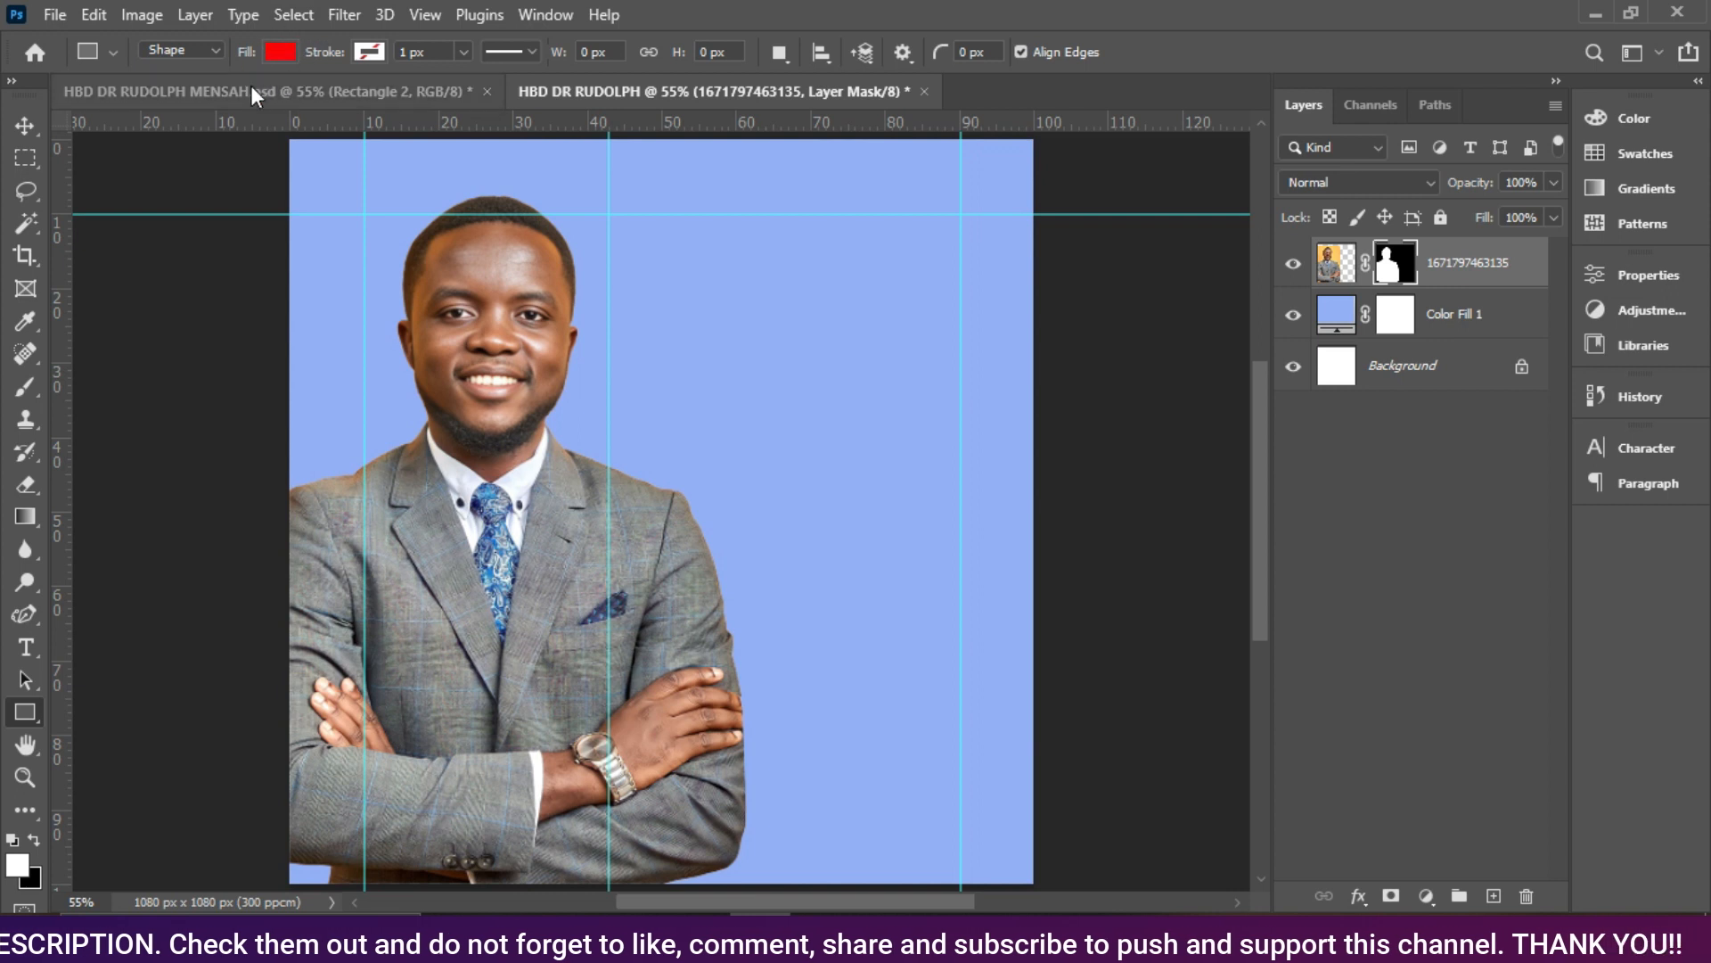
click(282, 51)
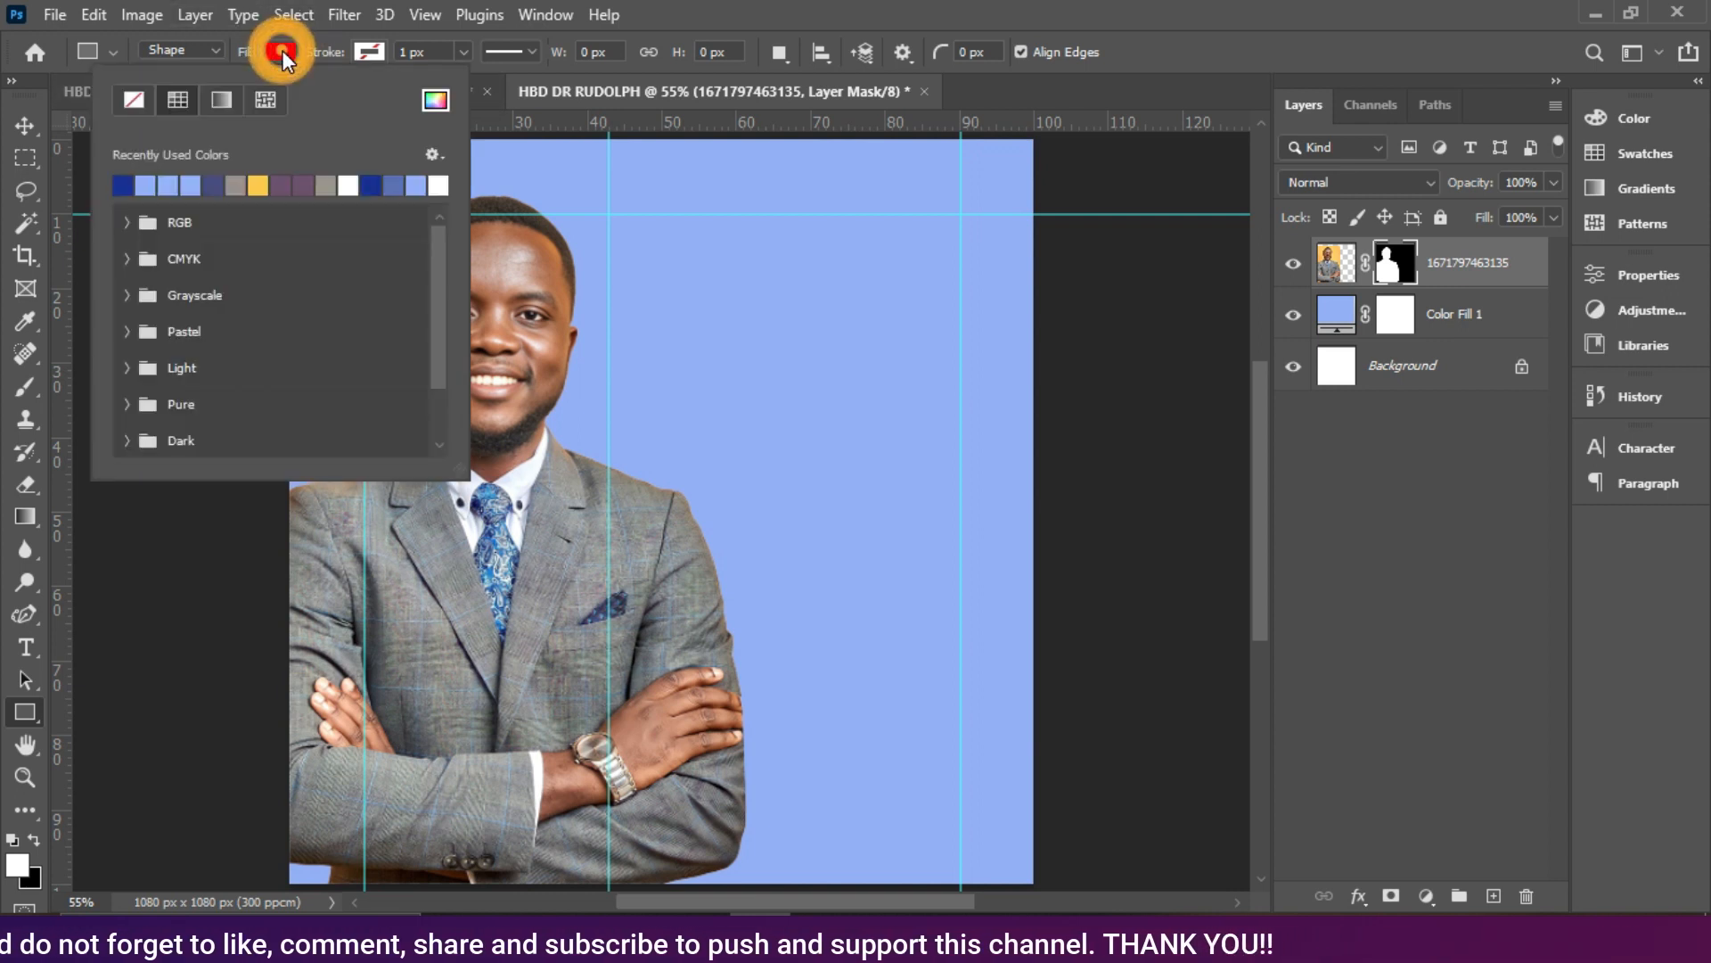
click(124, 184)
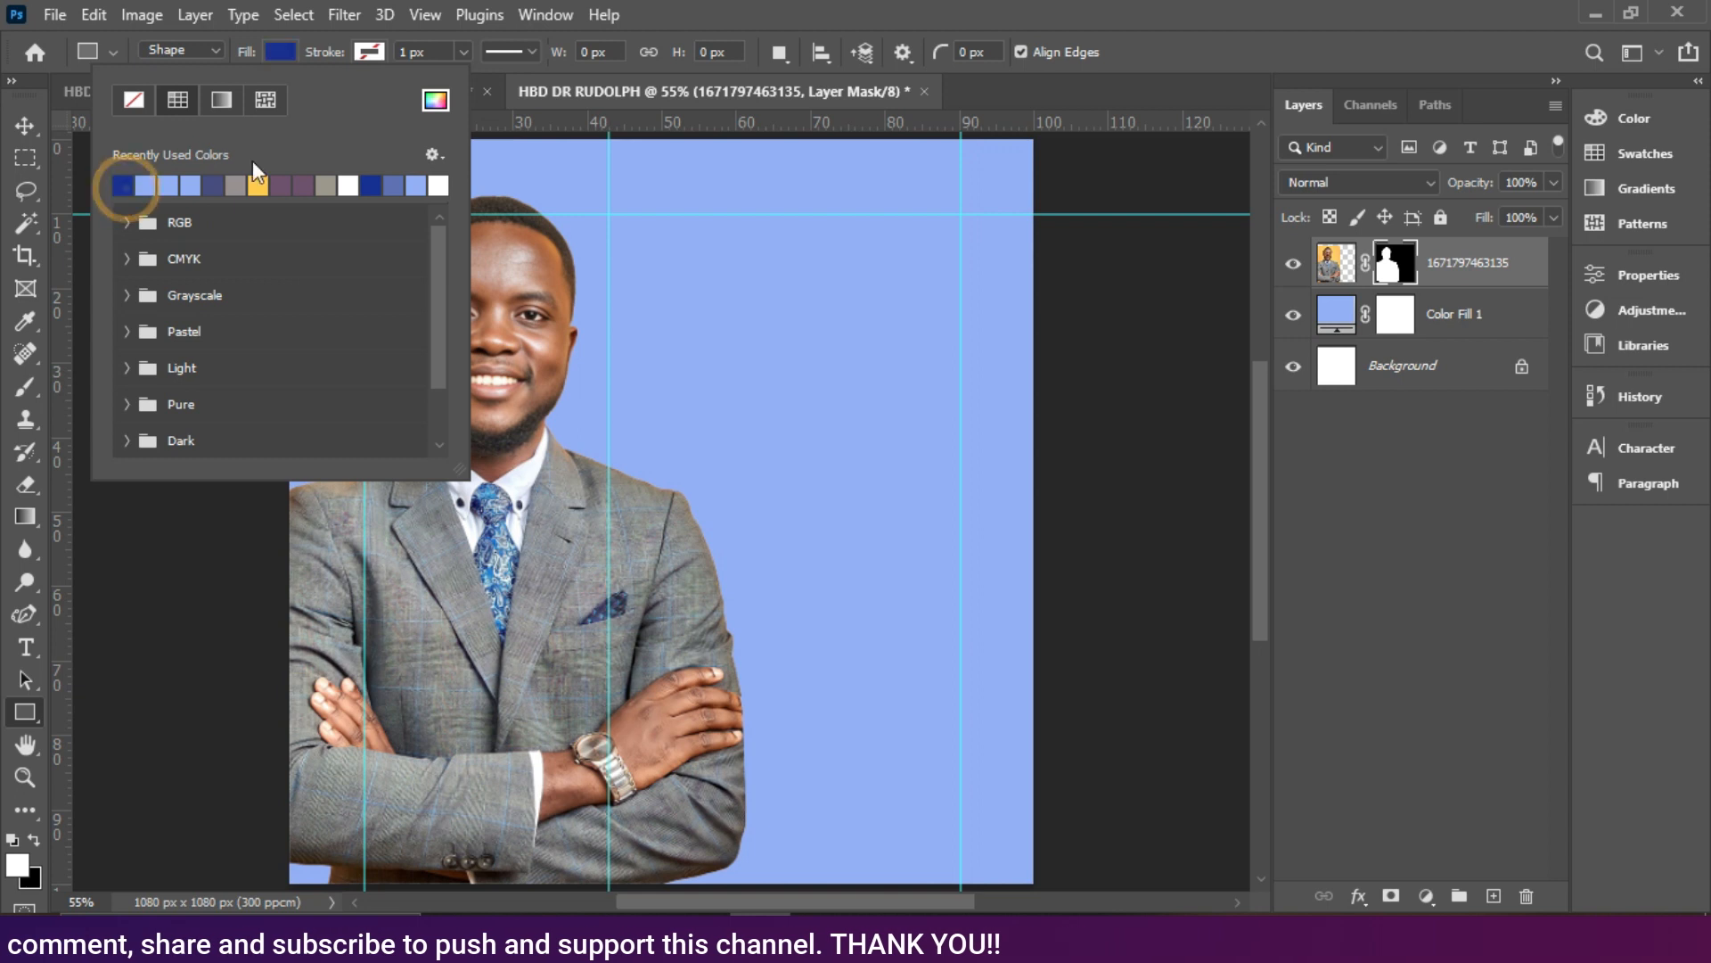
click(436, 100)
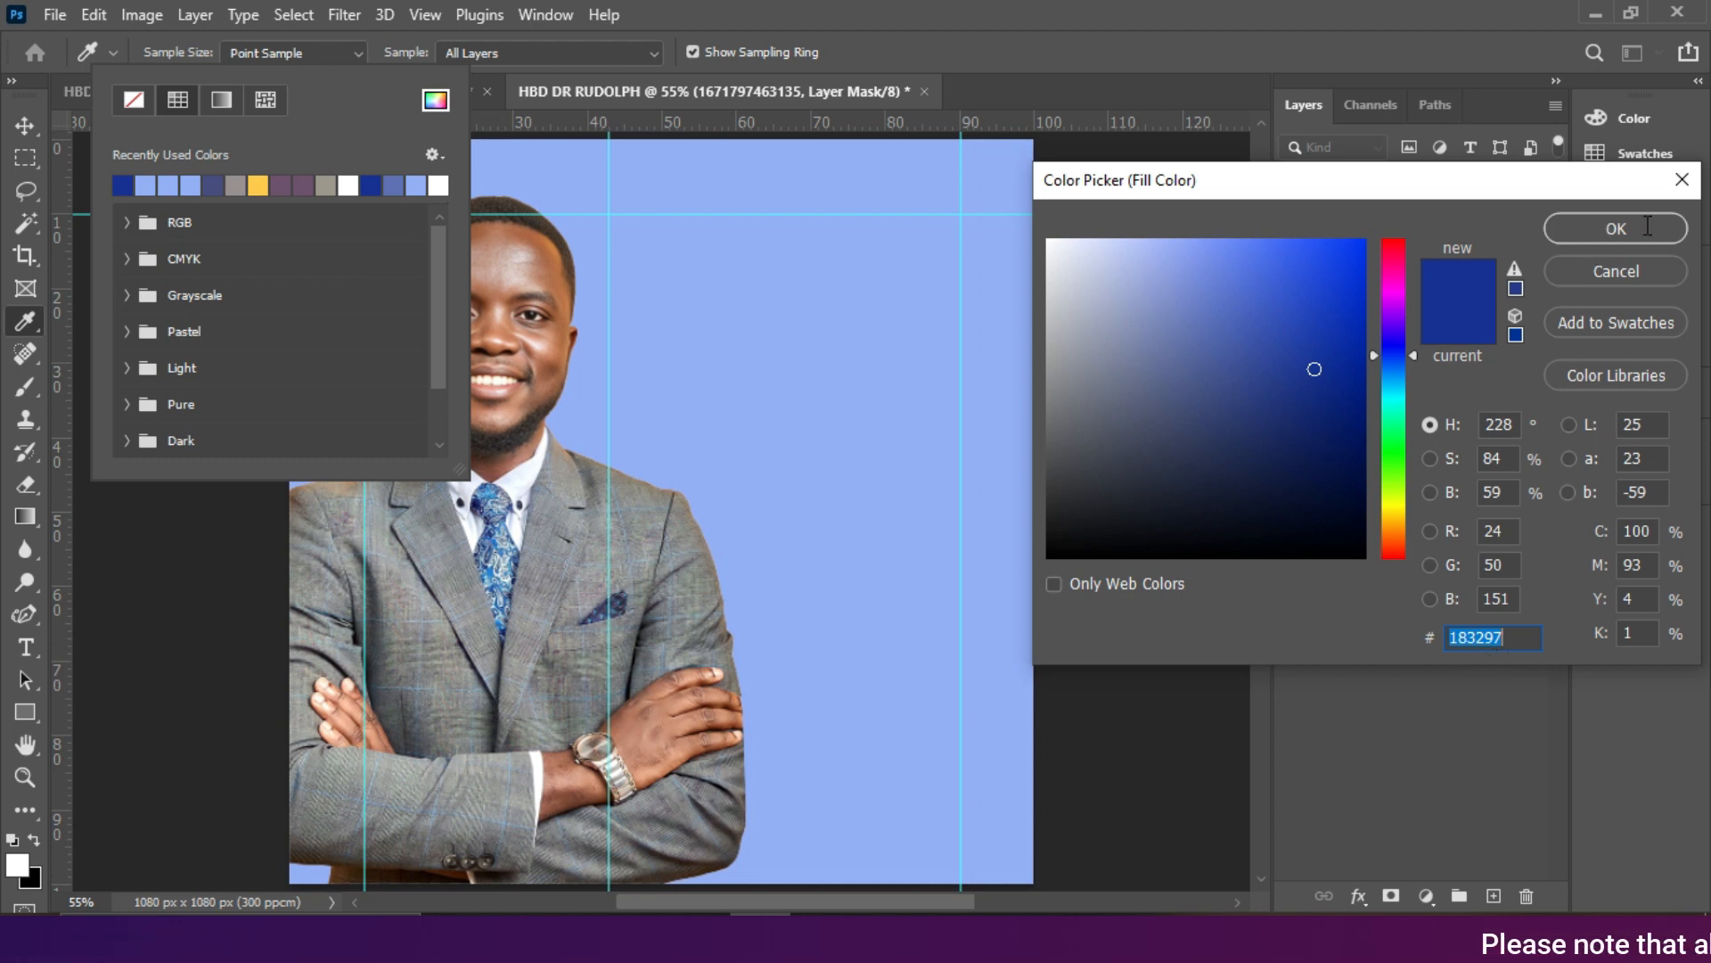
click(1613, 227)
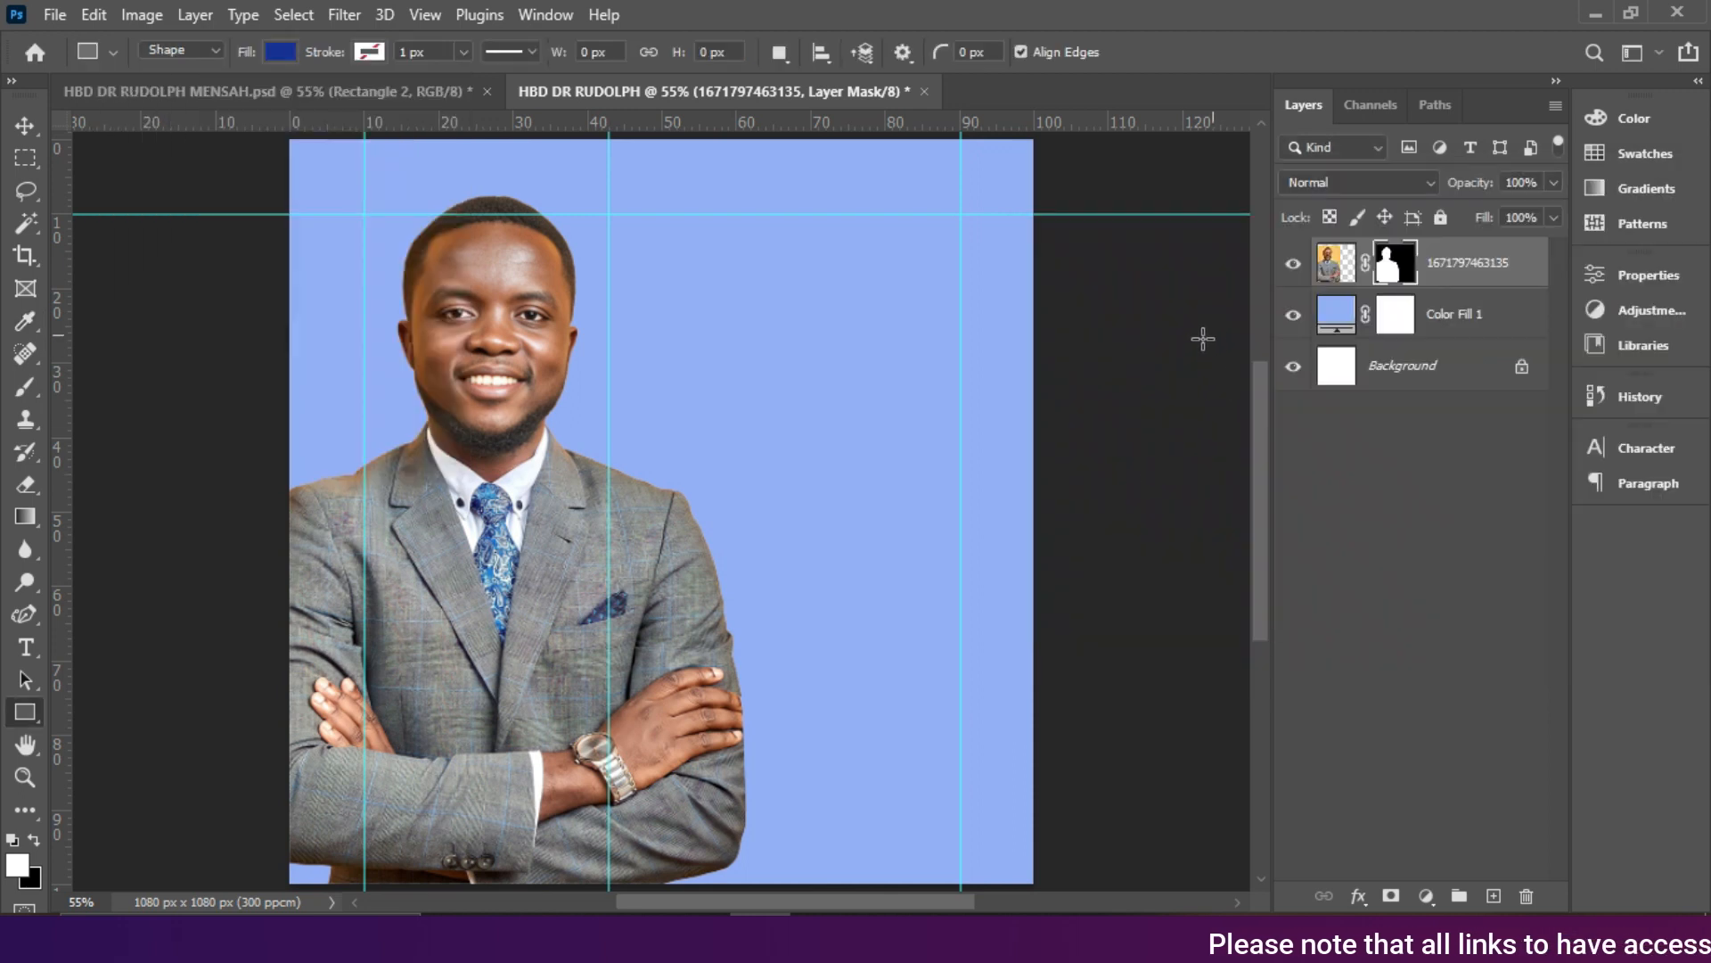
Step: Draw a rectangle about 512 × 598 px between the two right-hand vertical guides and set its opacity to 60%
drag(610, 338, 961, 730)
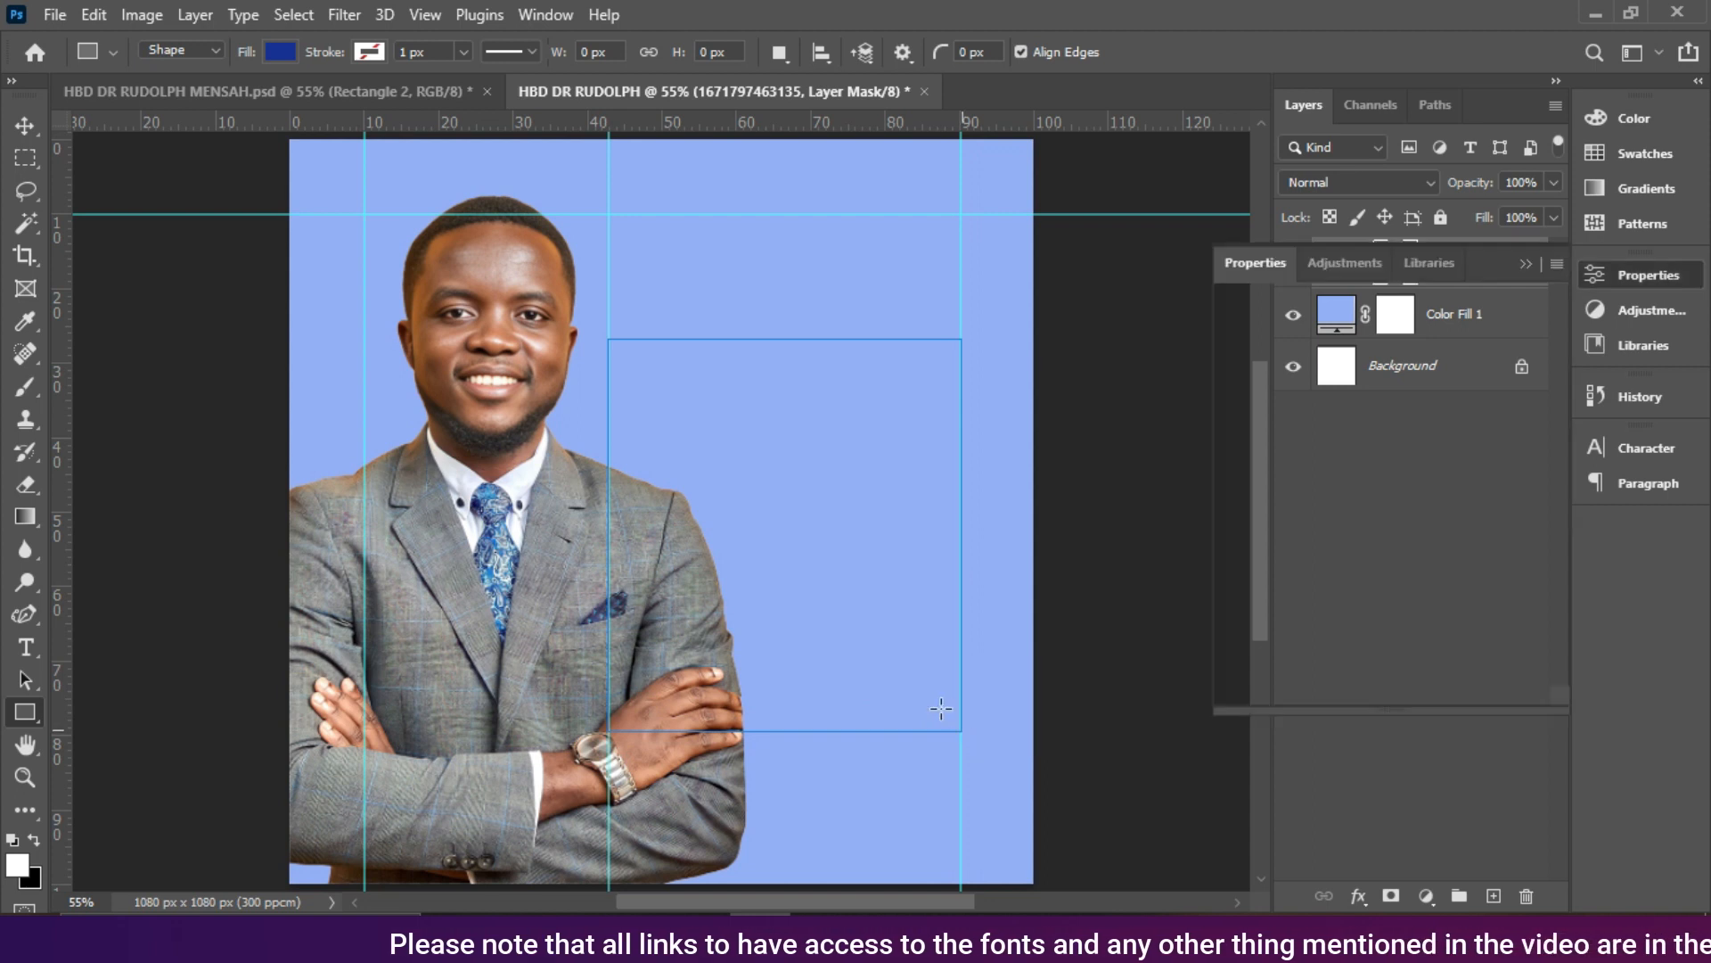
drag(792, 335, 788, 315)
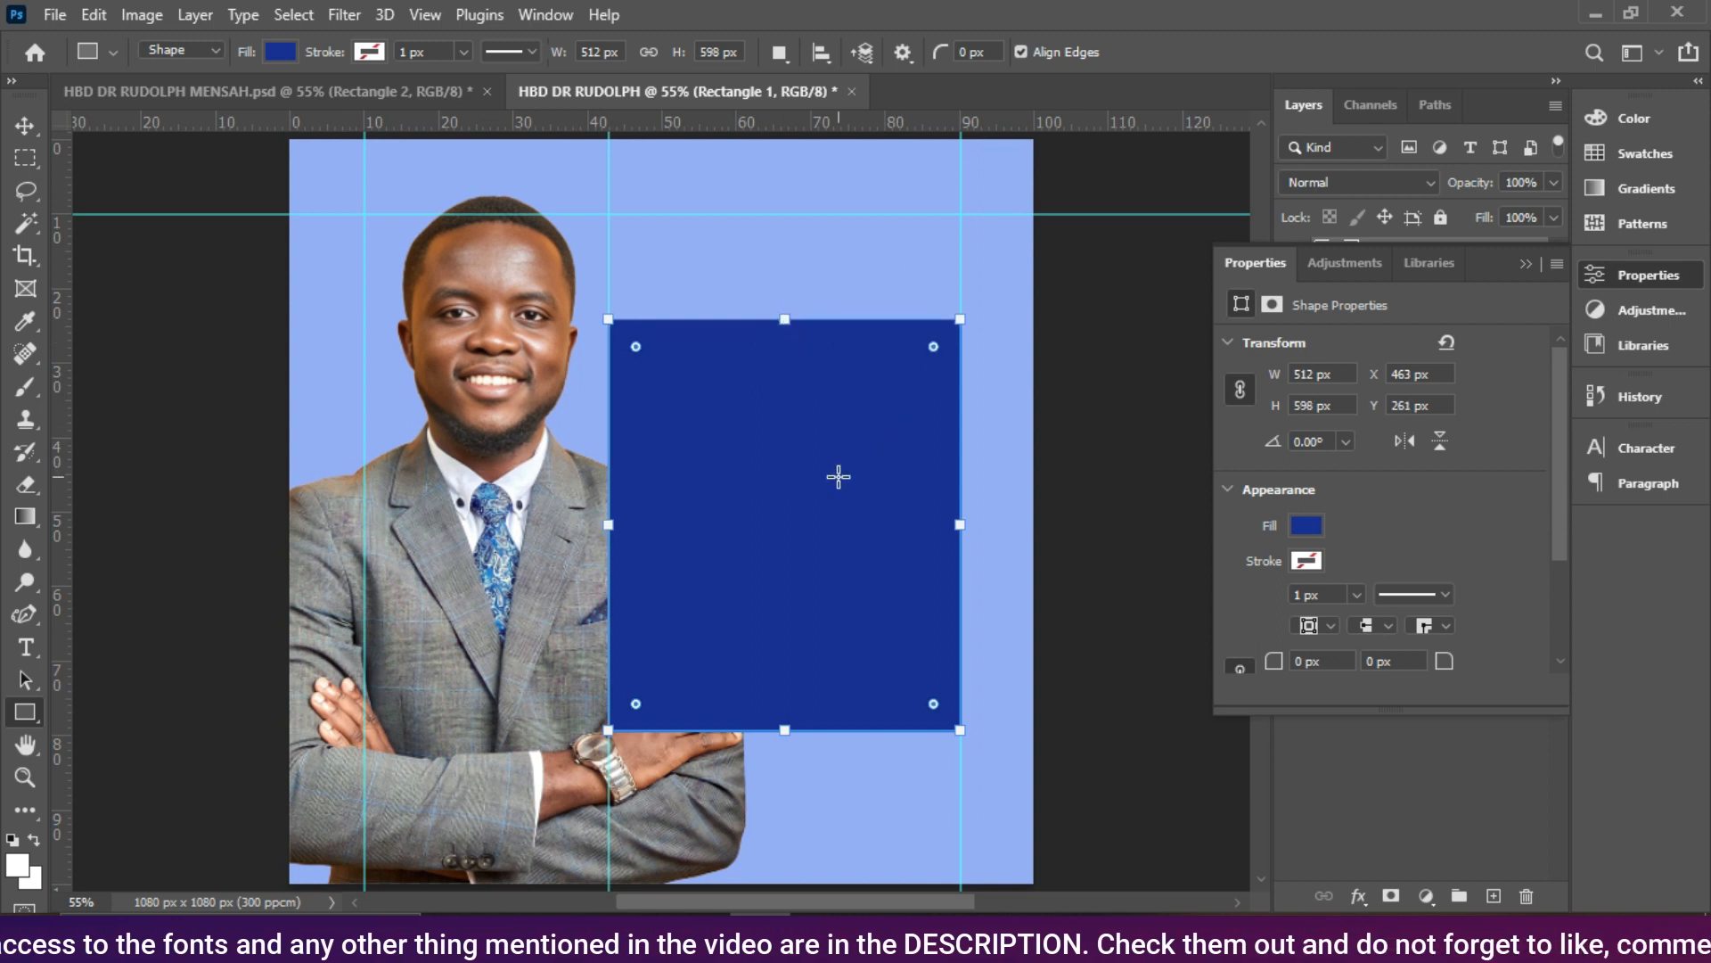
click(1526, 264)
click(19, 129)
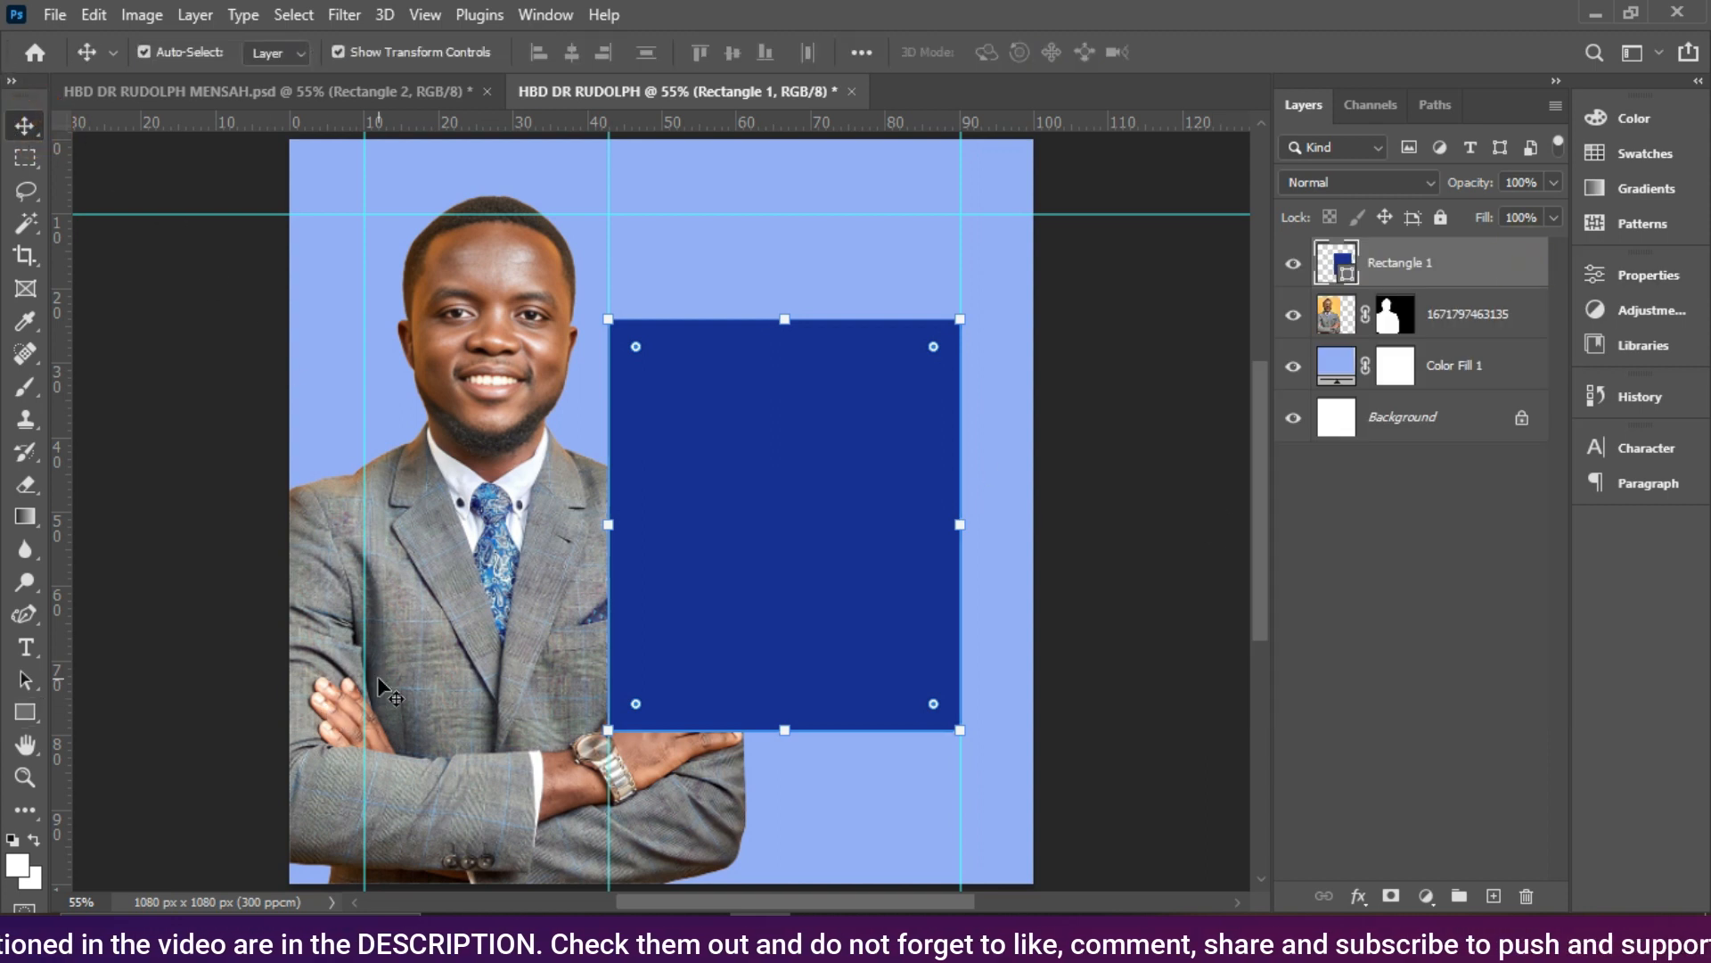
drag(1549, 184, 1479, 211)
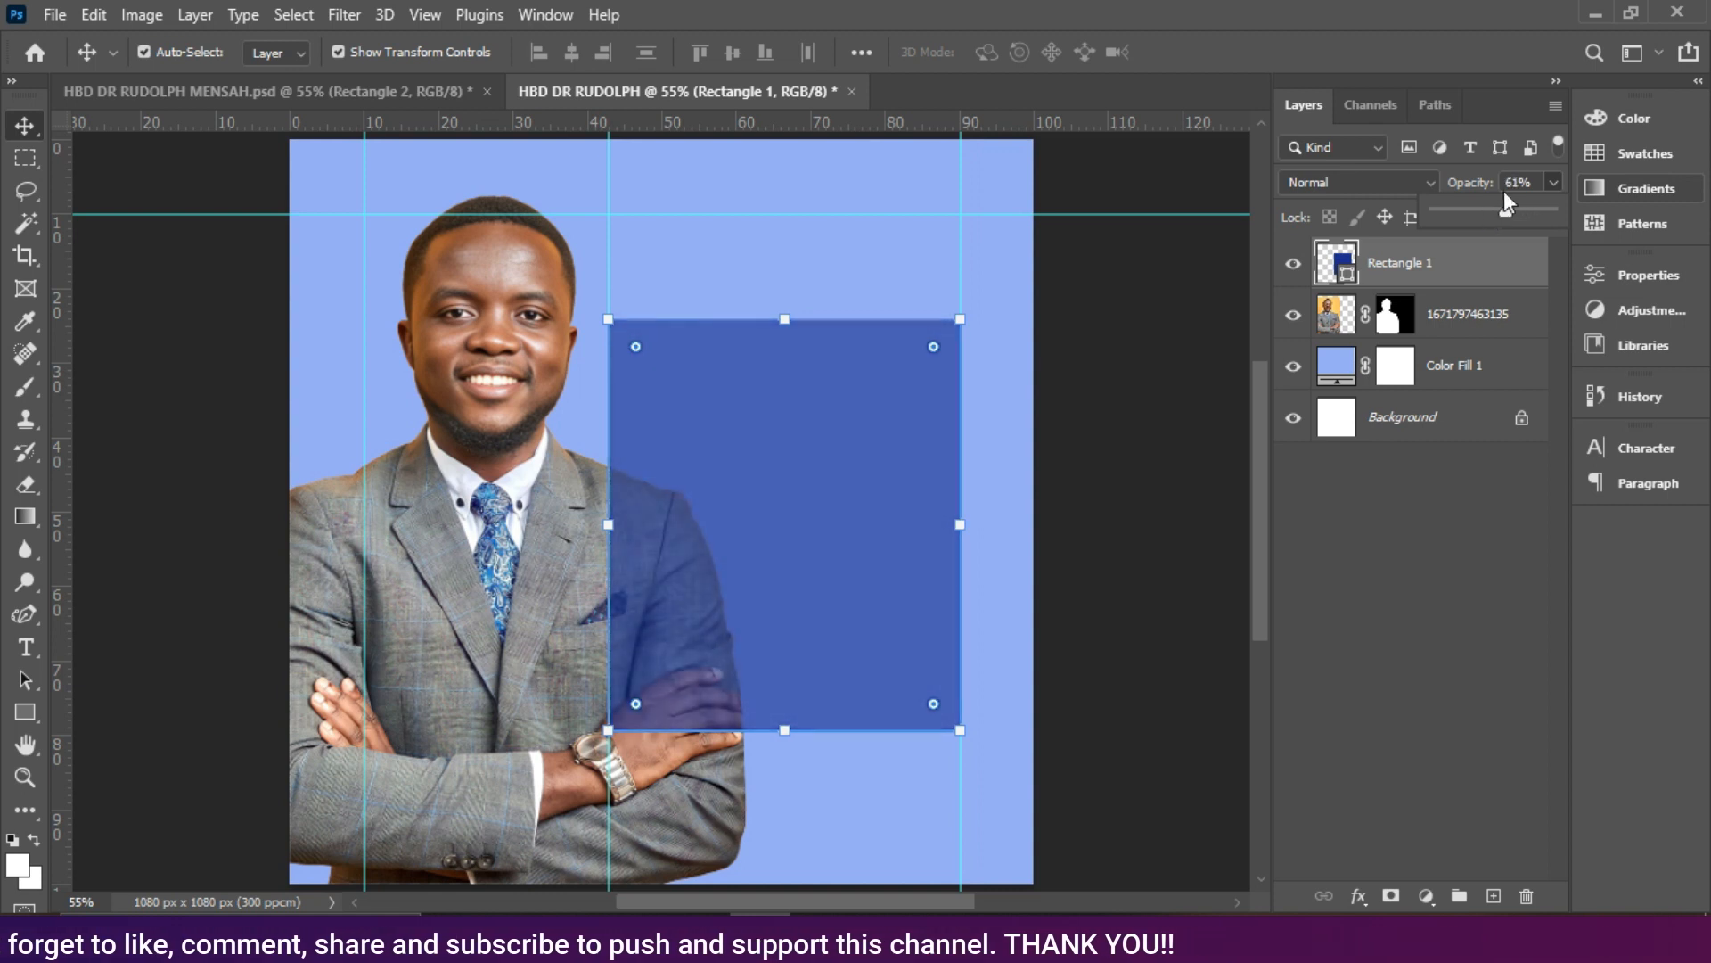
Step: Activate the horizontal Type tool and set its text color to white
right_click(25, 647)
click(82, 653)
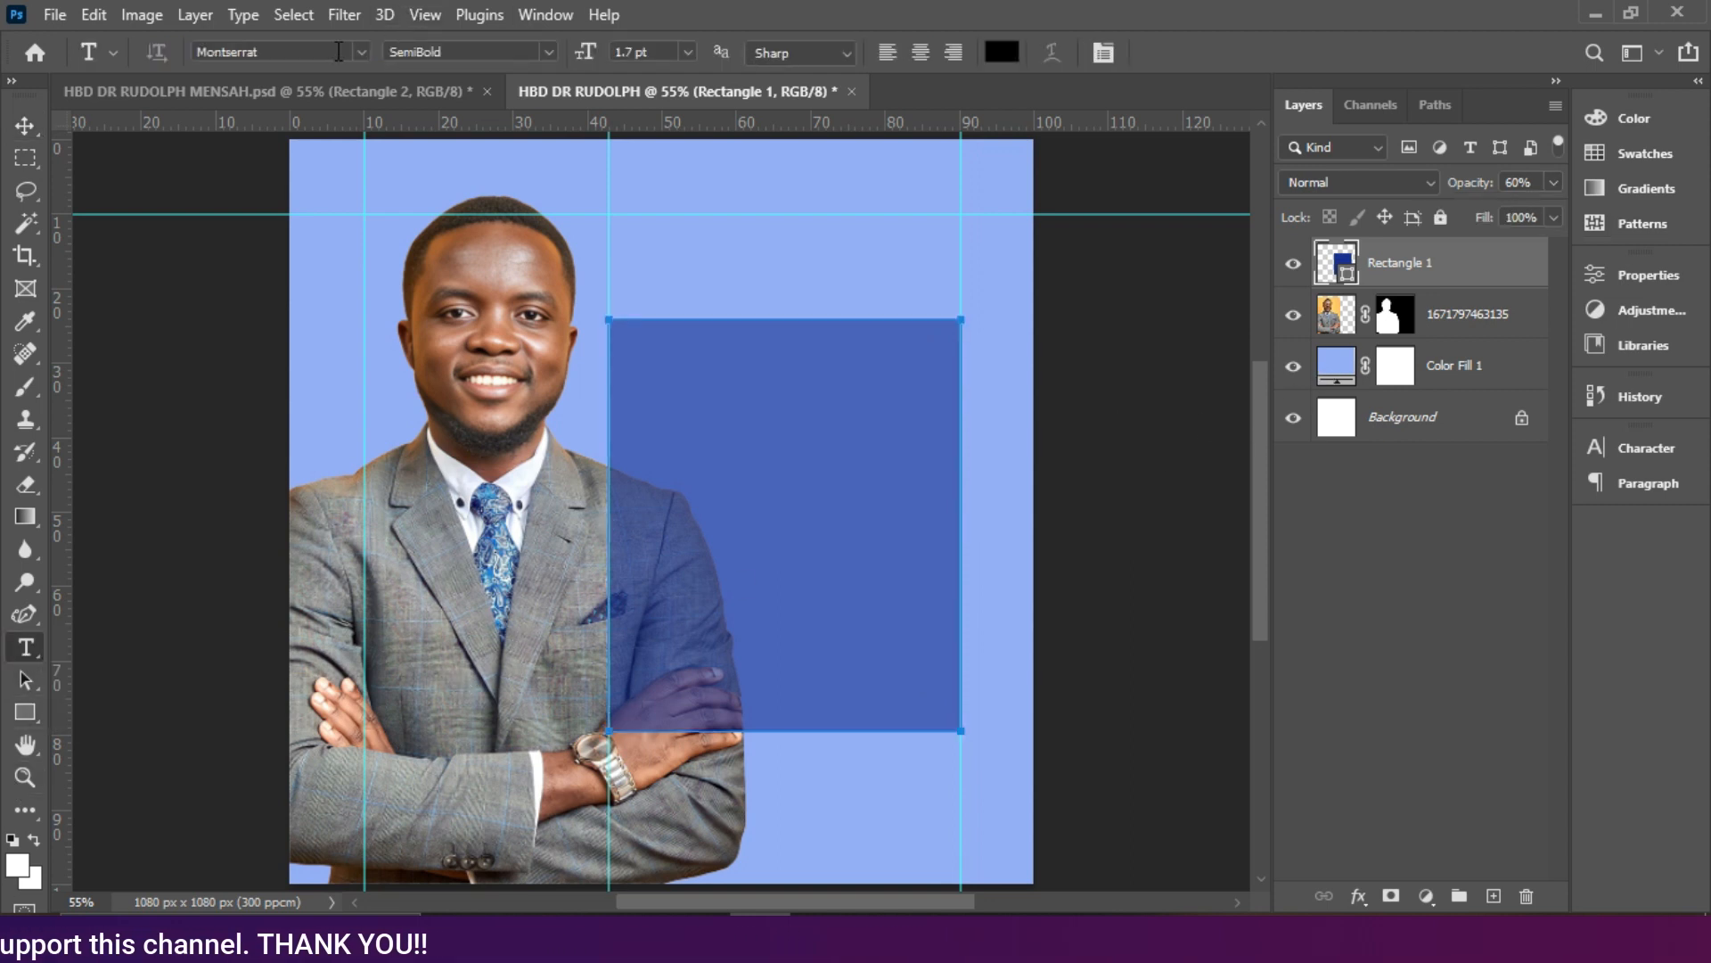
click(1001, 52)
click(1050, 241)
click(1578, 228)
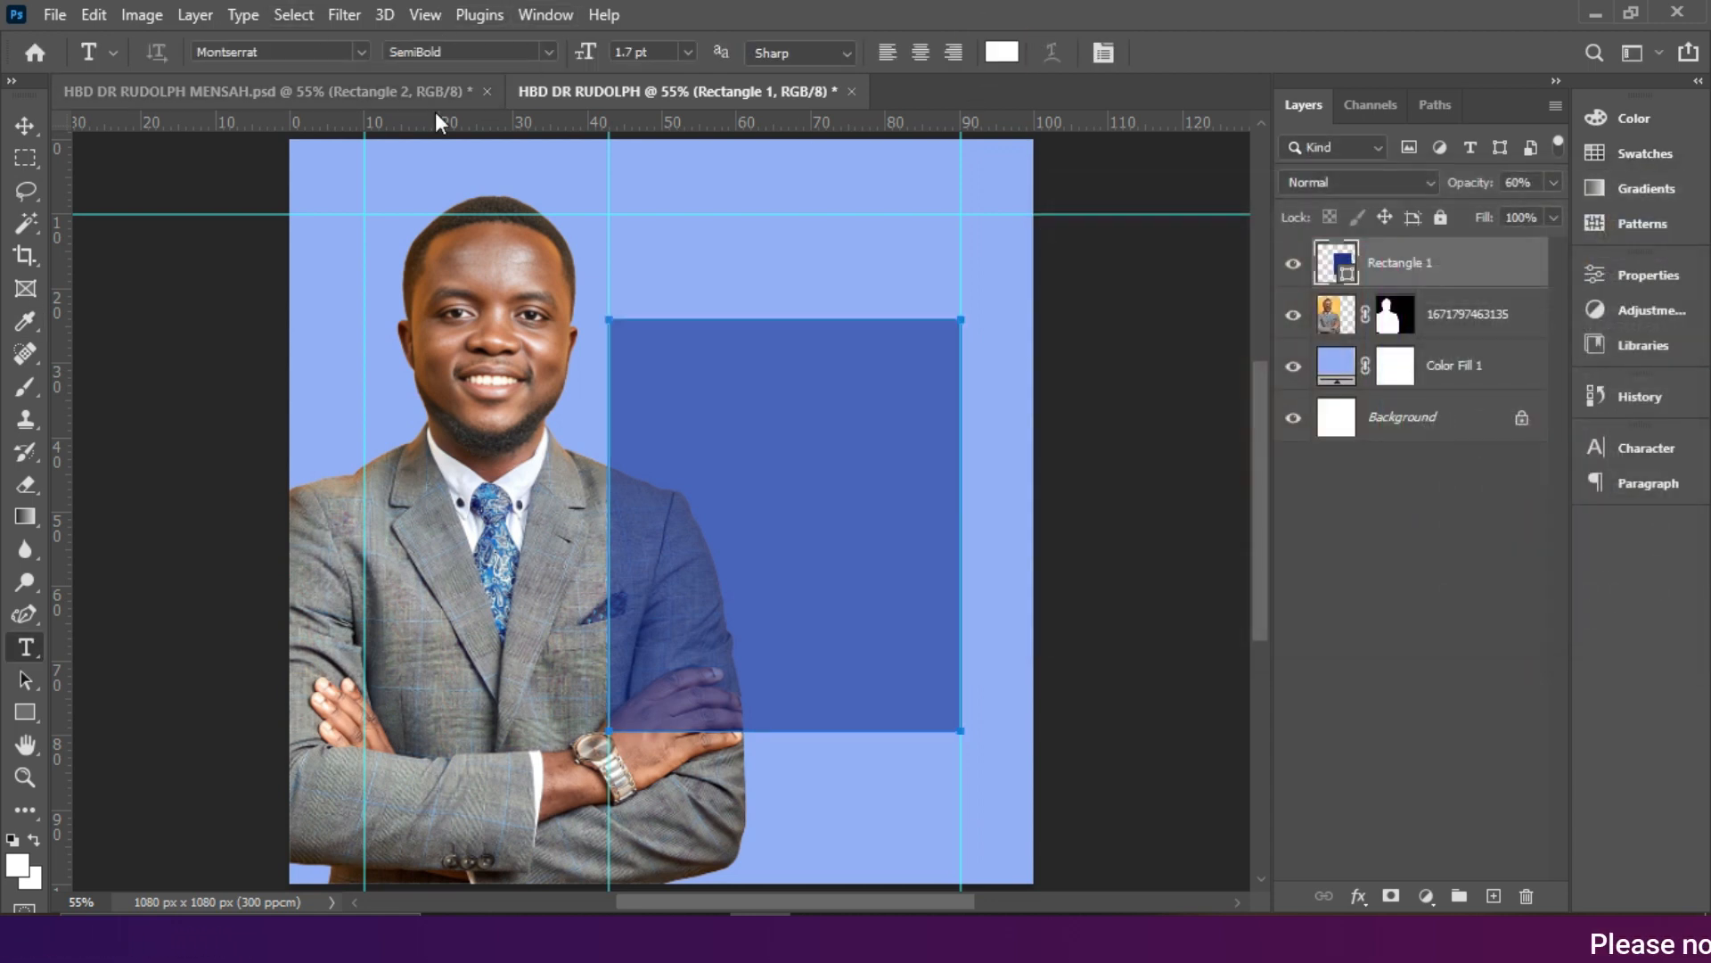
Step: Set the text font to Bebas Neue in the Bold style
click(361, 52)
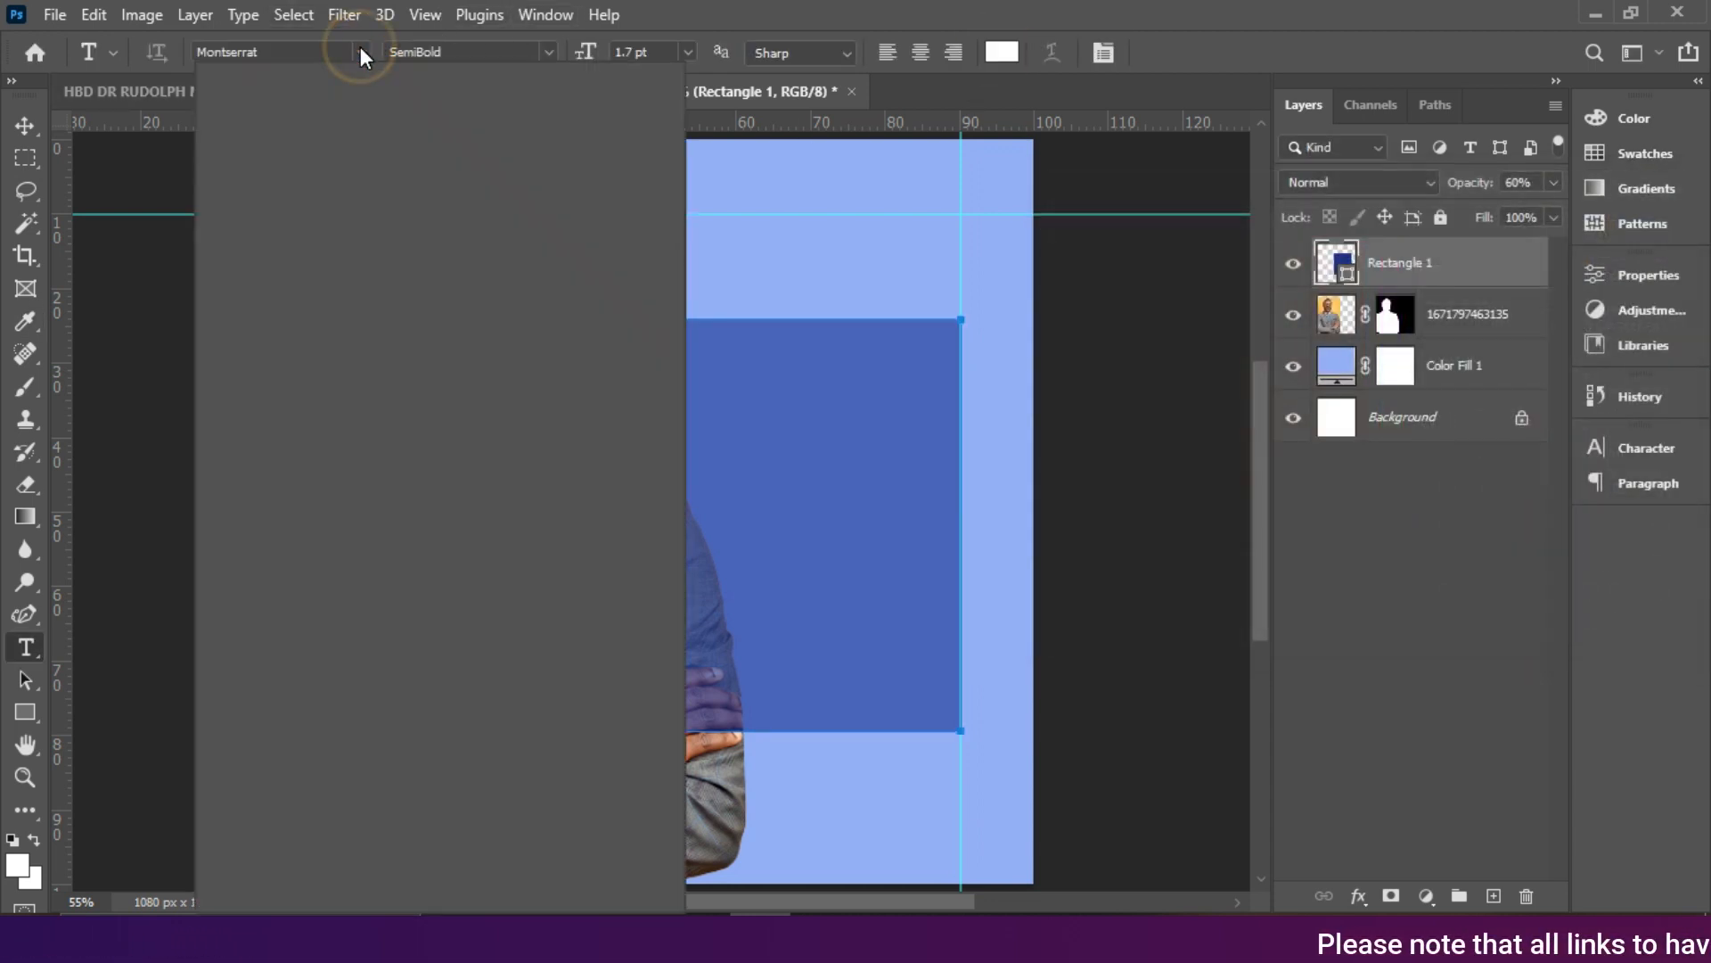
key(Down)
key(Down)
key(Down)
key(Down)
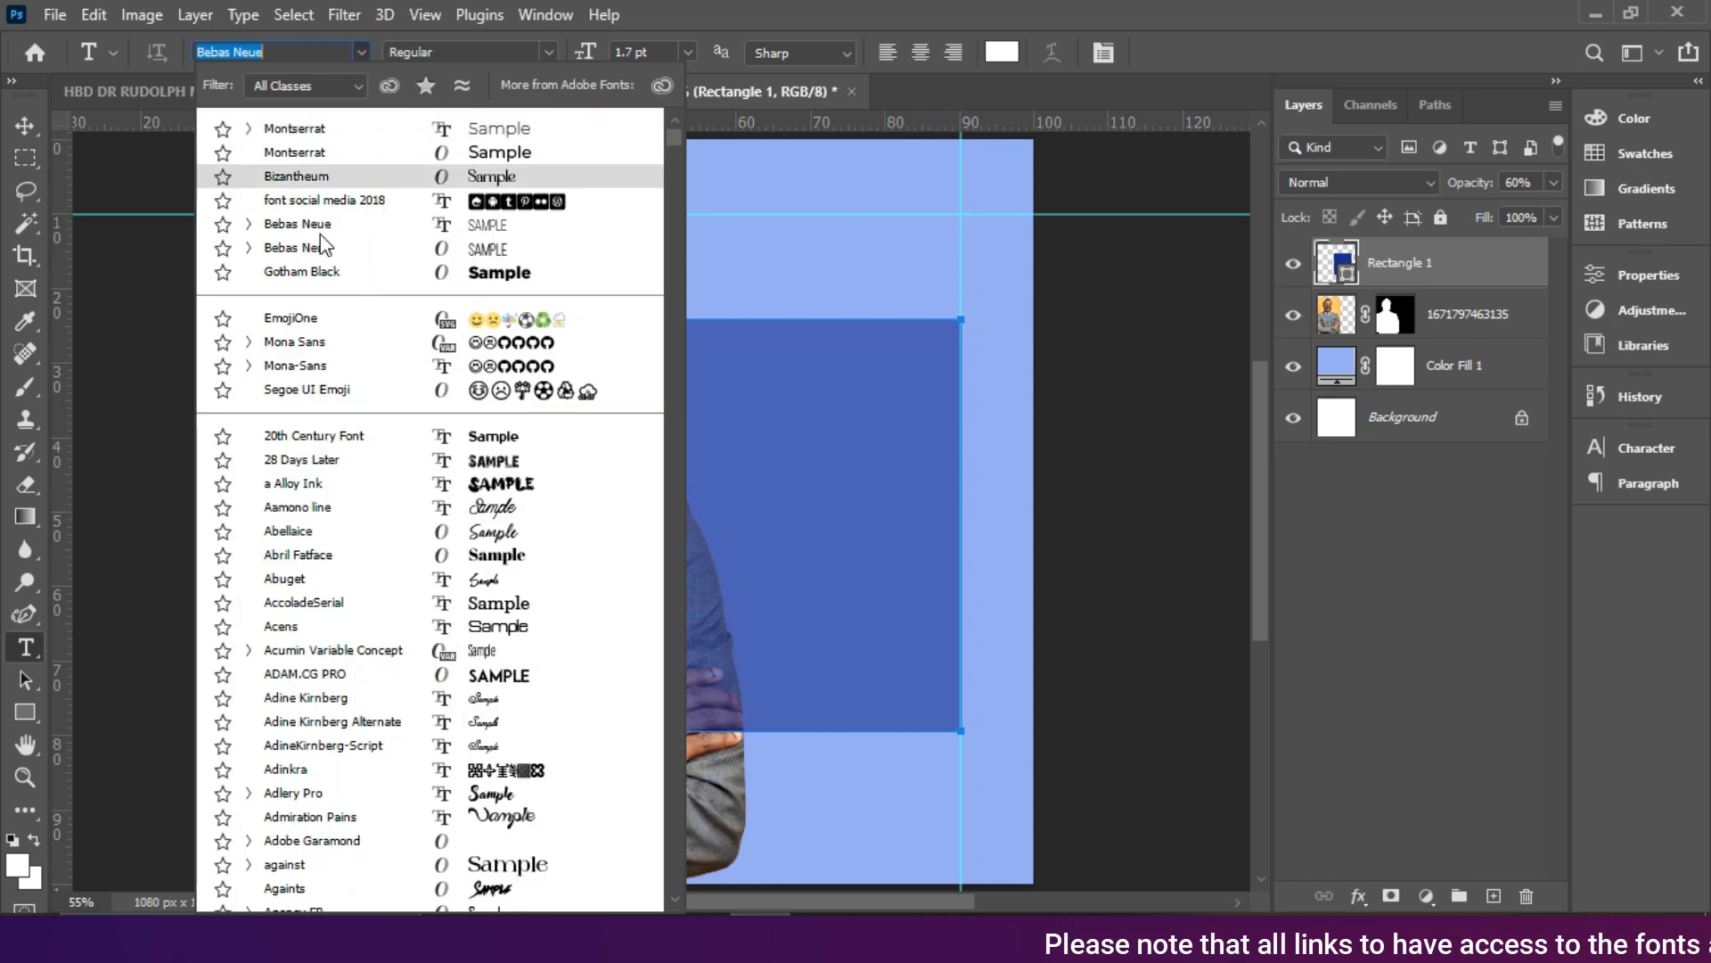
key(Up)
click(361, 49)
click(361, 49)
text(BEB)
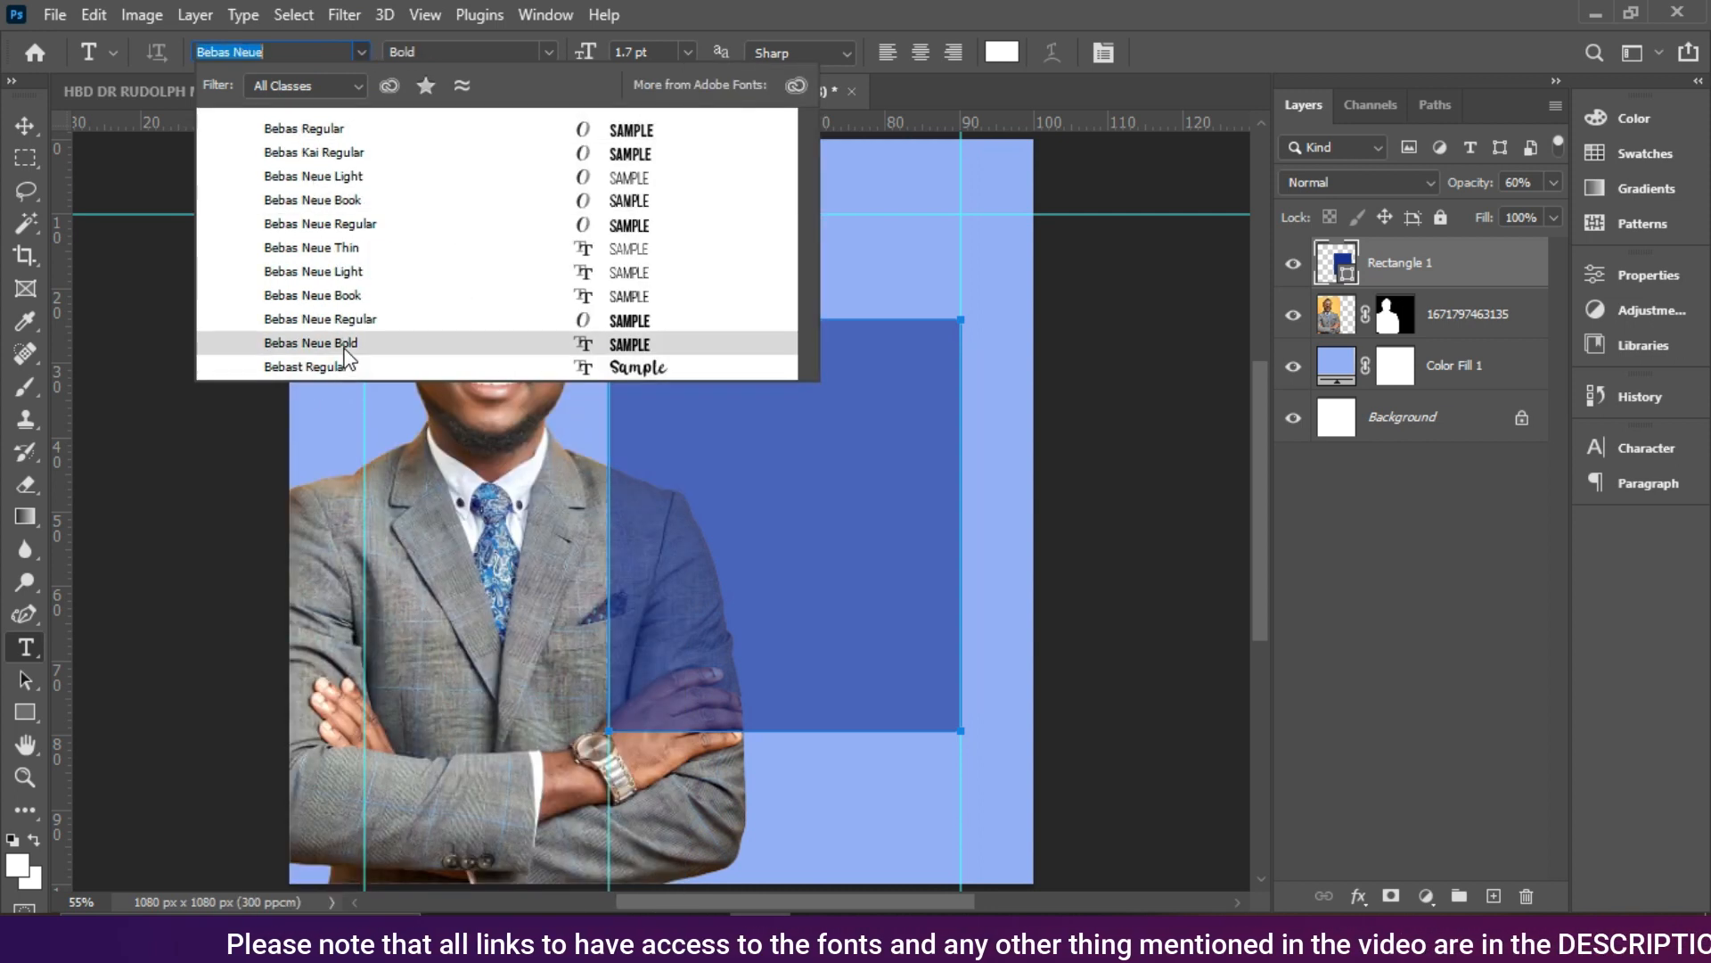
key(Return)
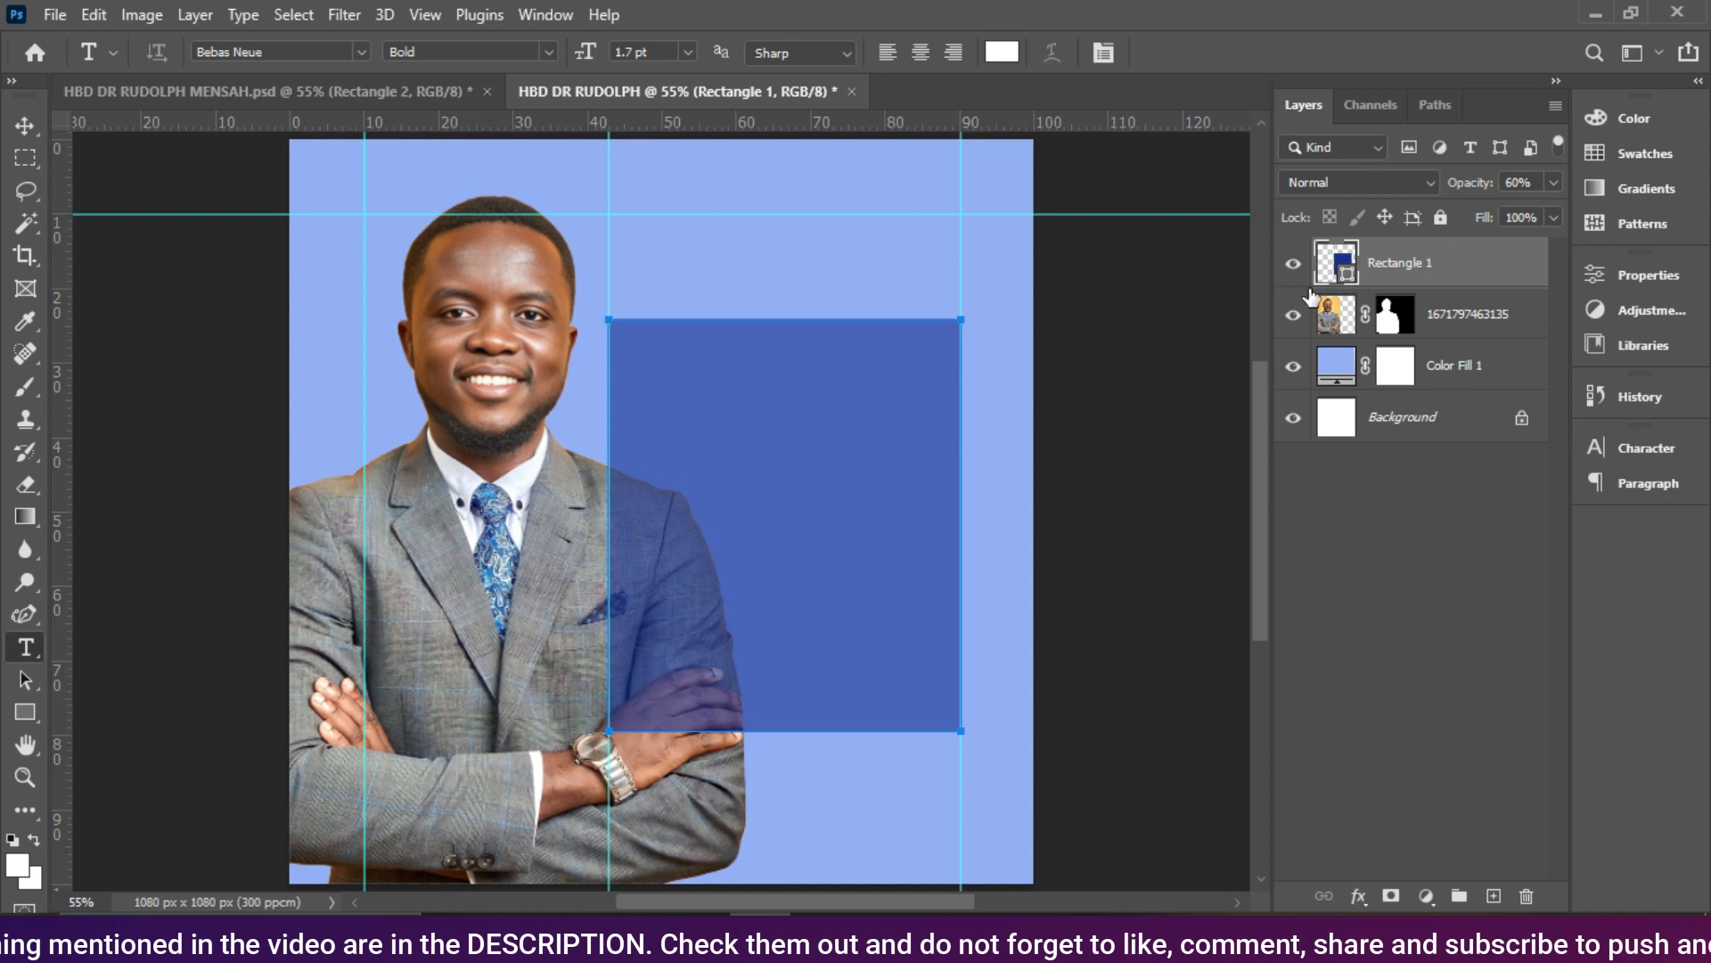
Step: Add the text BIRTH DAY on two lines over the blue rectangle, on a layer directly above the portrait
click(1455, 326)
click(742, 454)
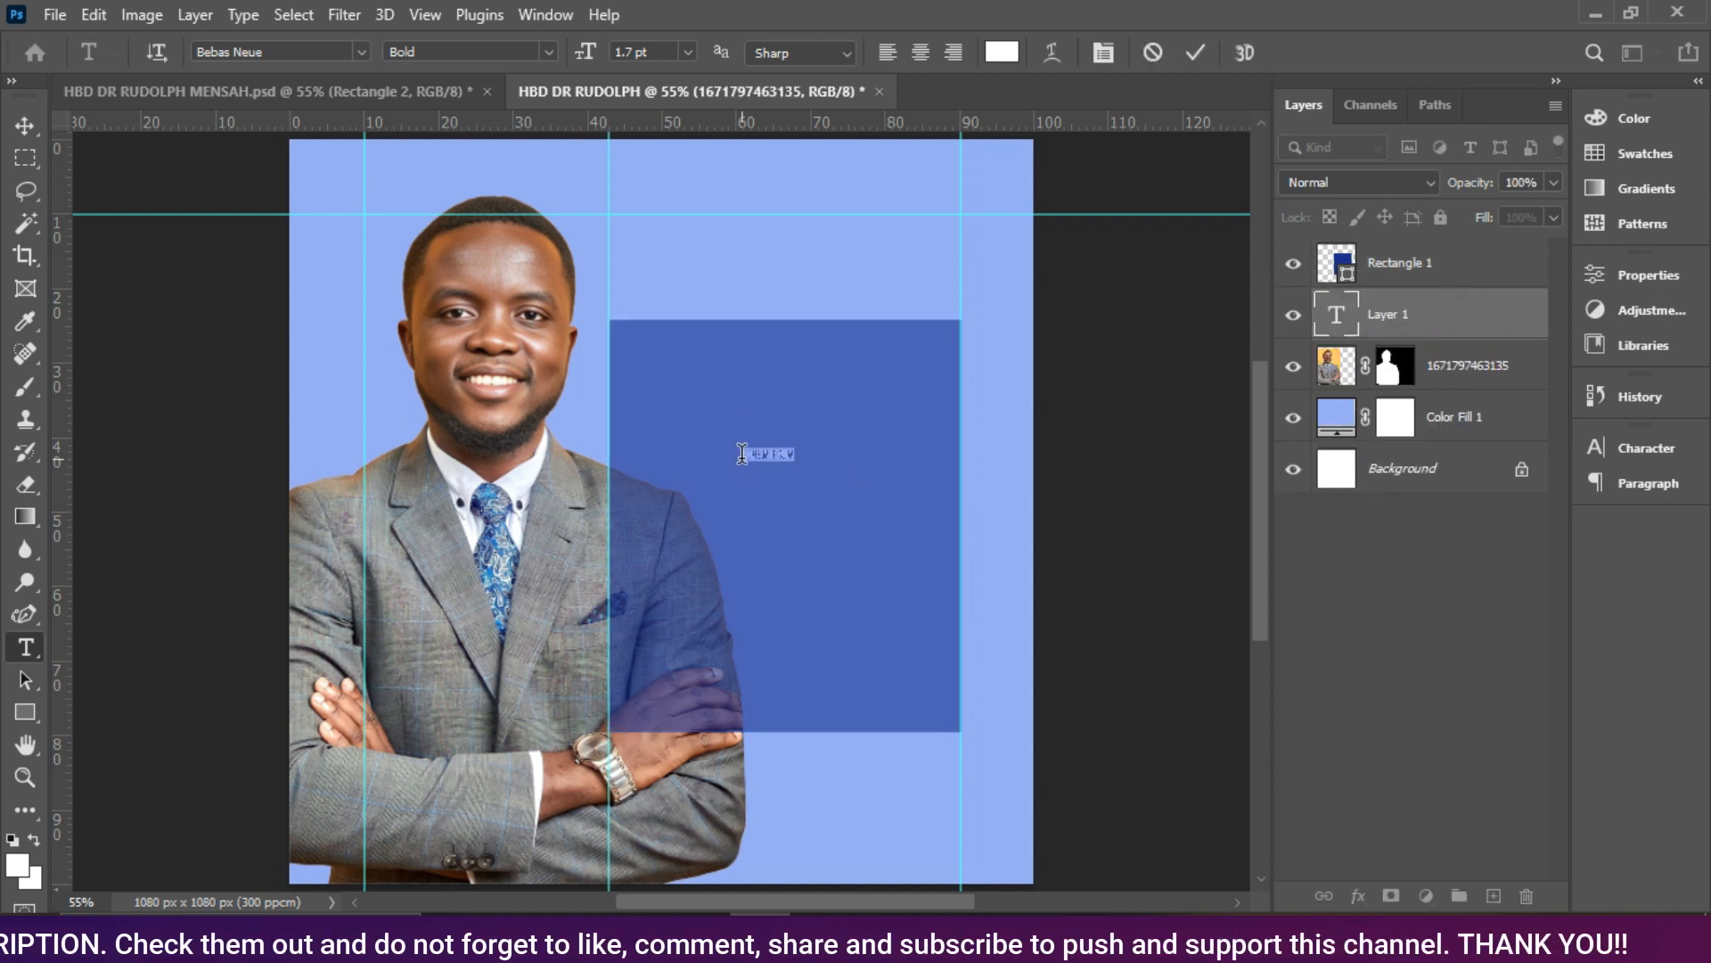
click(741, 454)
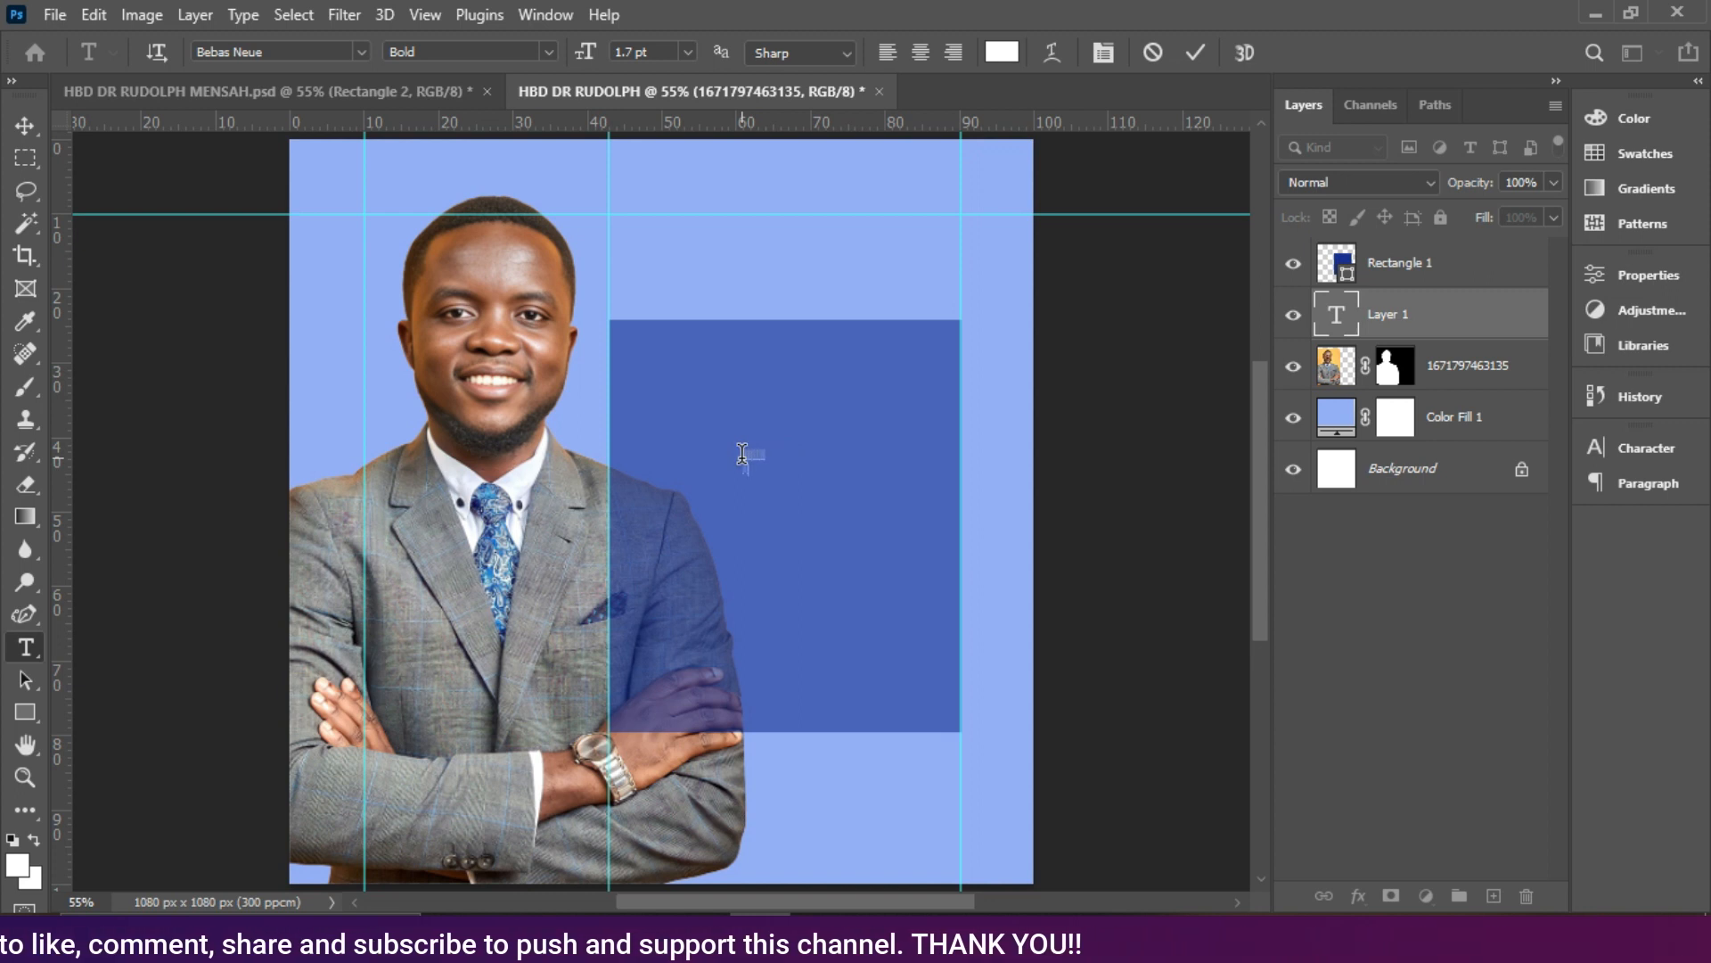
click(1201, 49)
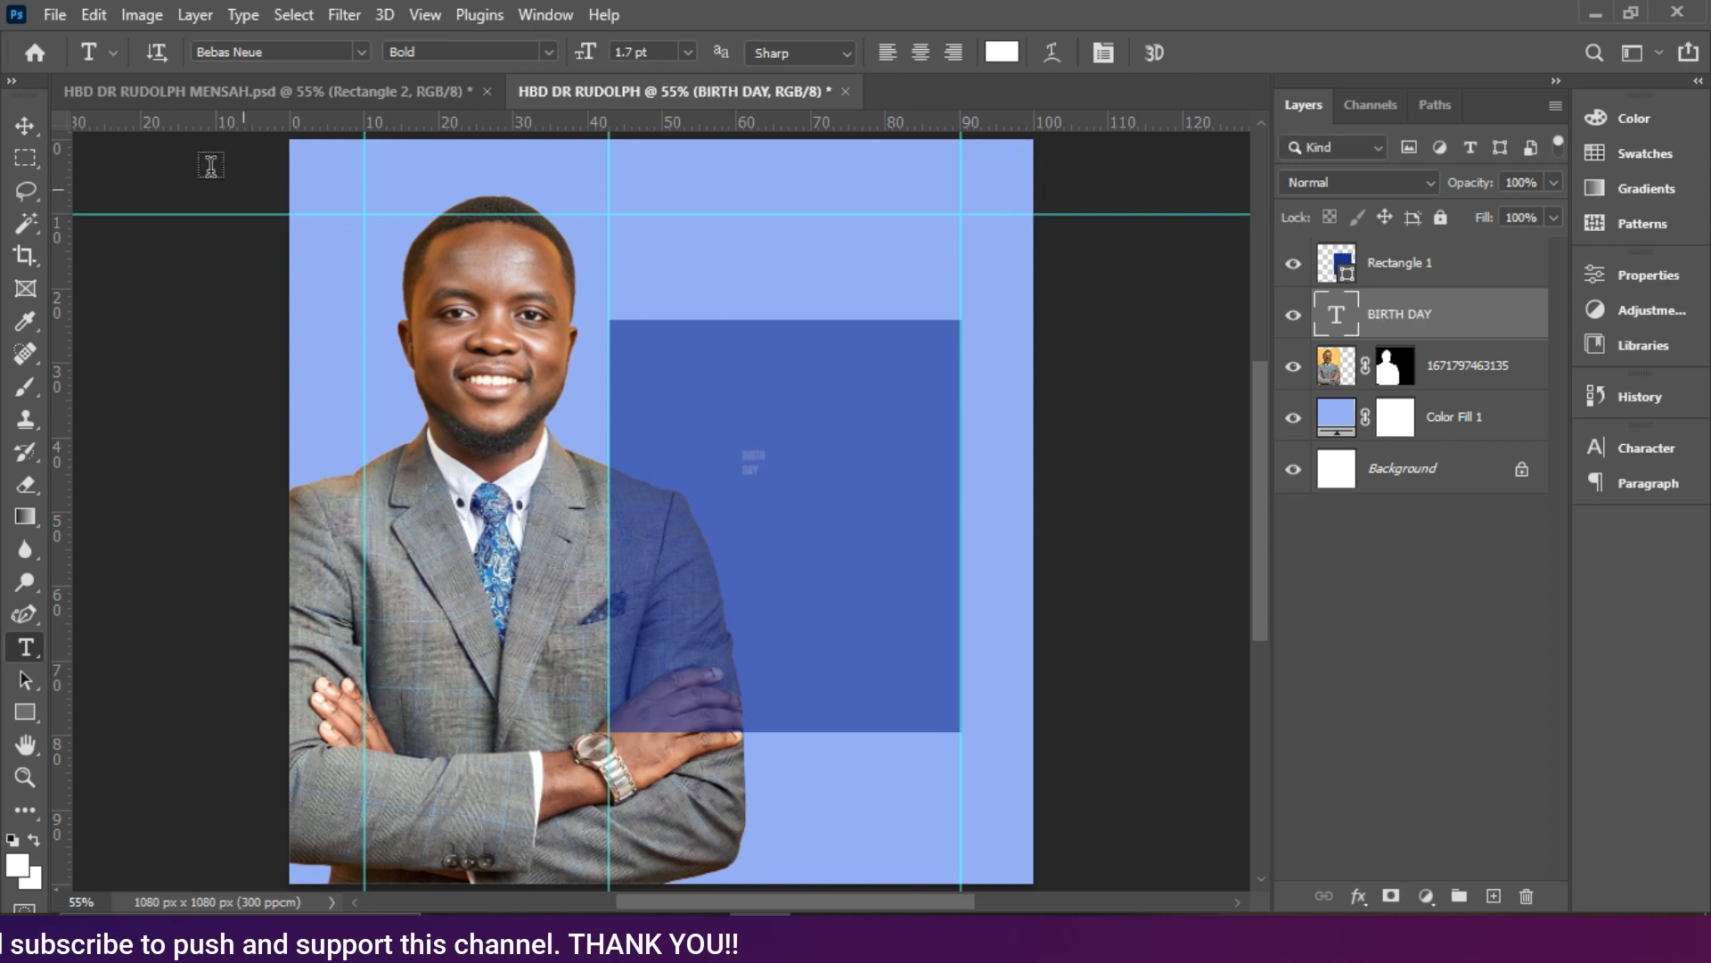
Step: Enlarge the BIRTH DAY text to 30 pt using the character settings
click(27, 129)
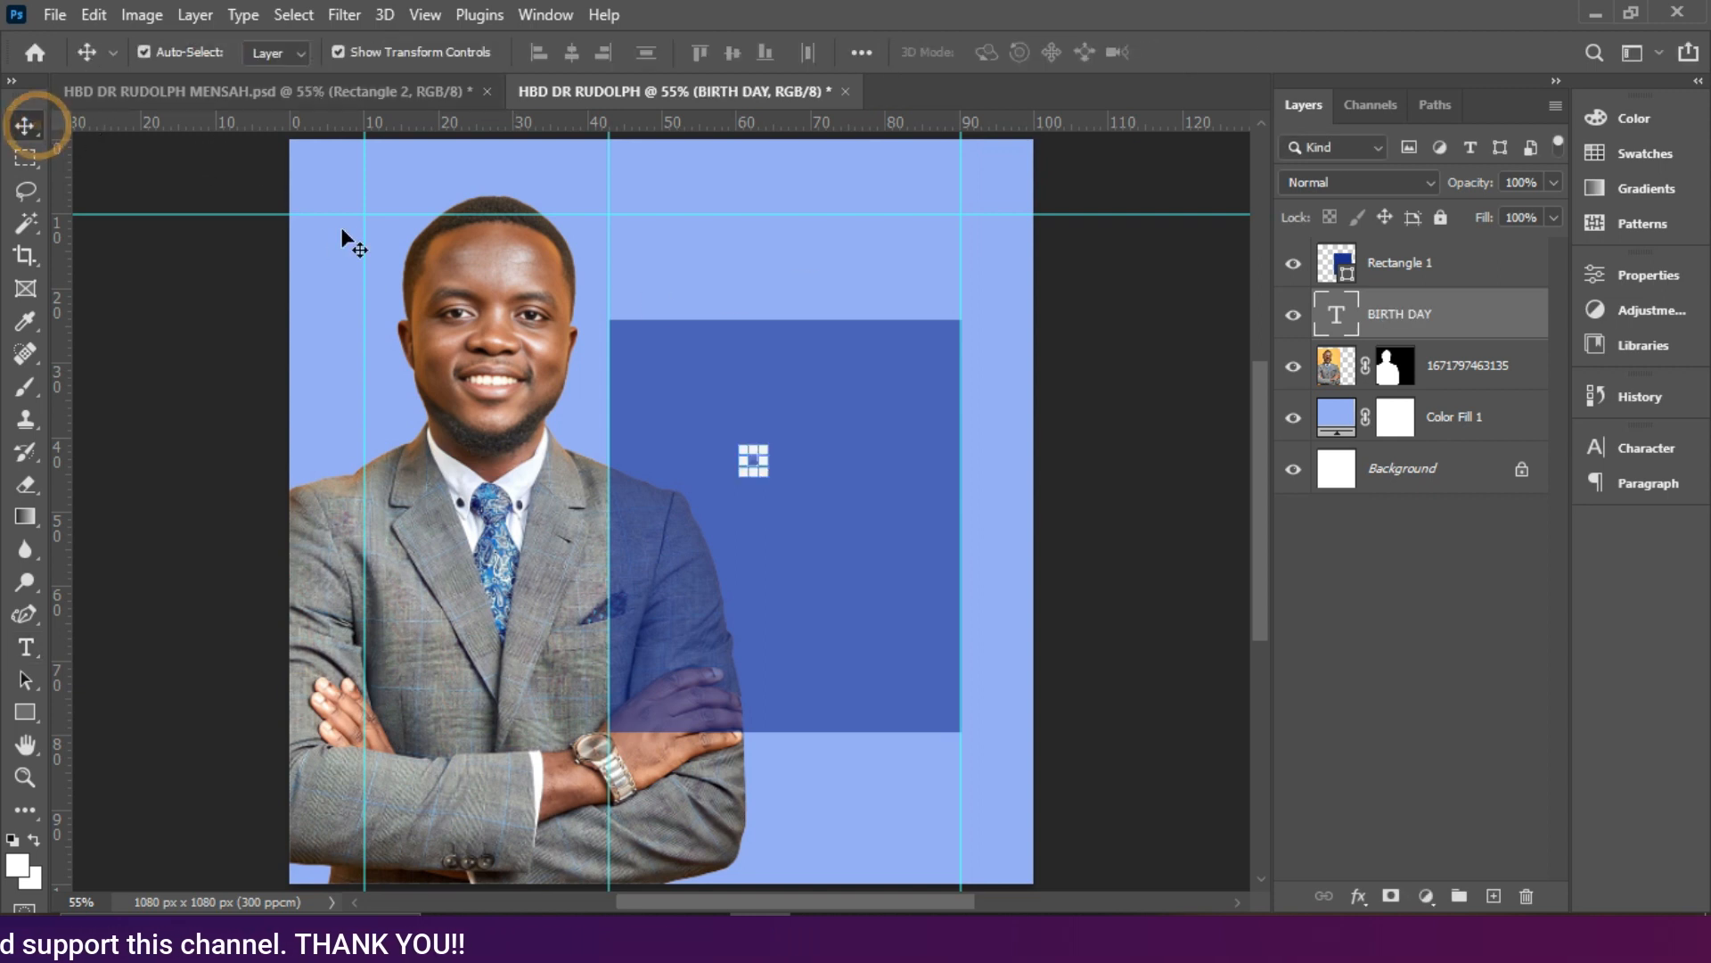
click(1643, 446)
drag(1493, 442, 1157, 354)
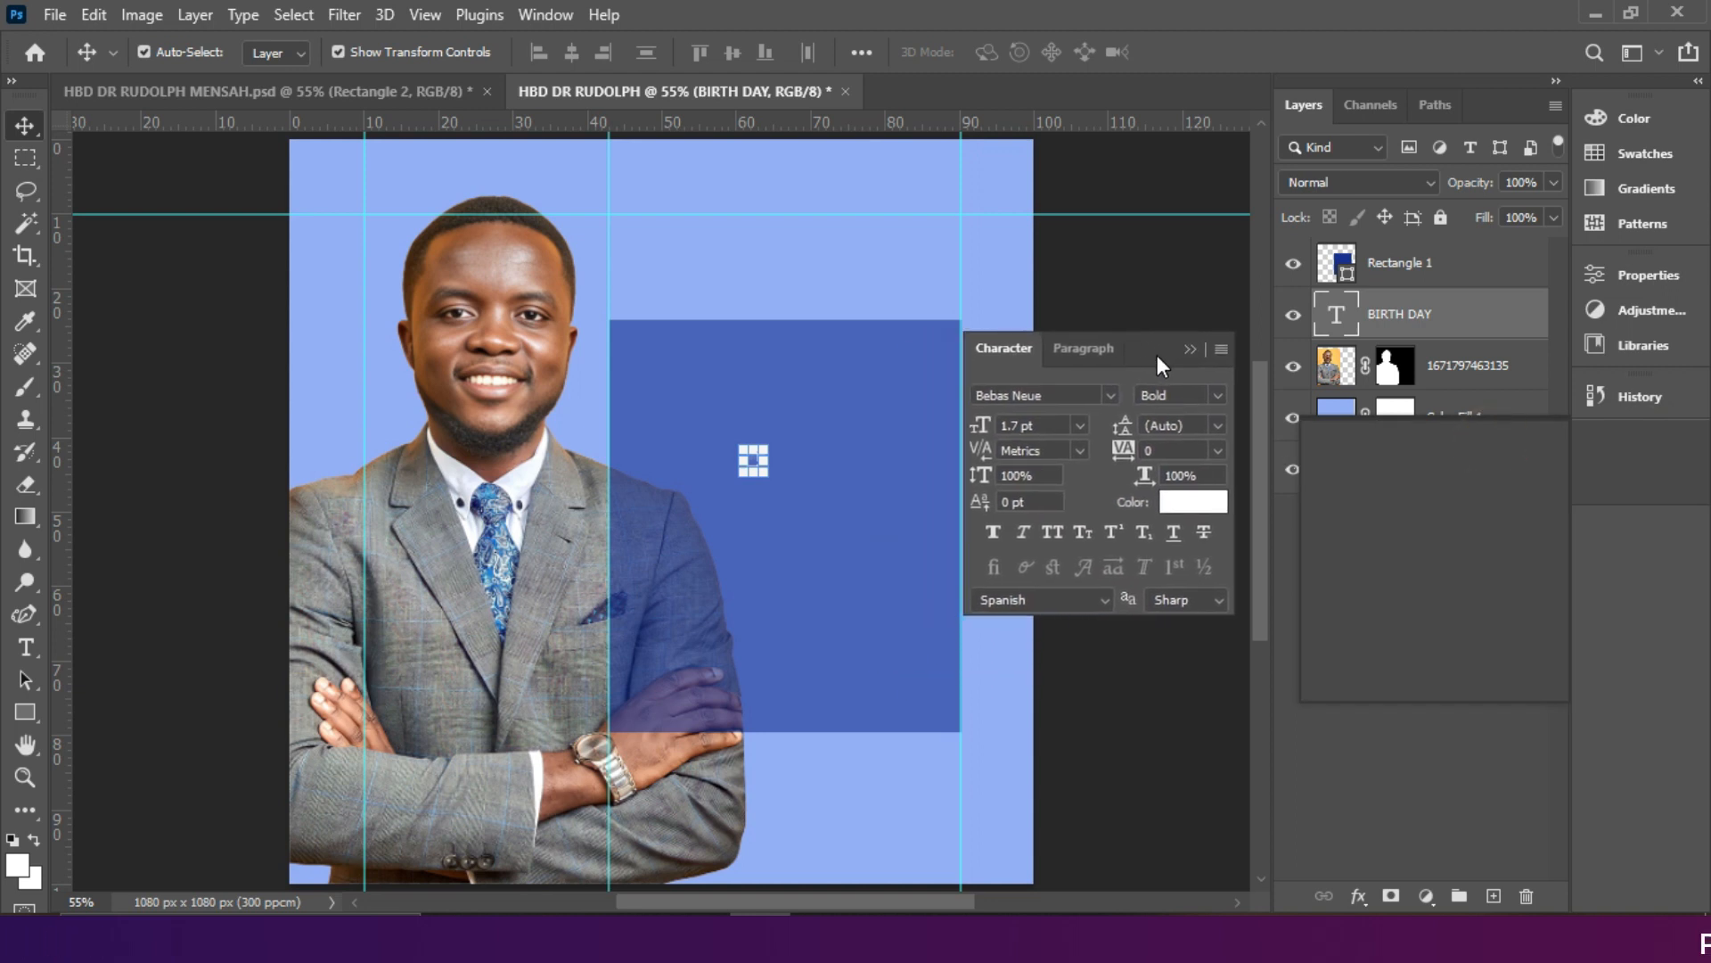
click(1078, 426)
click(1041, 669)
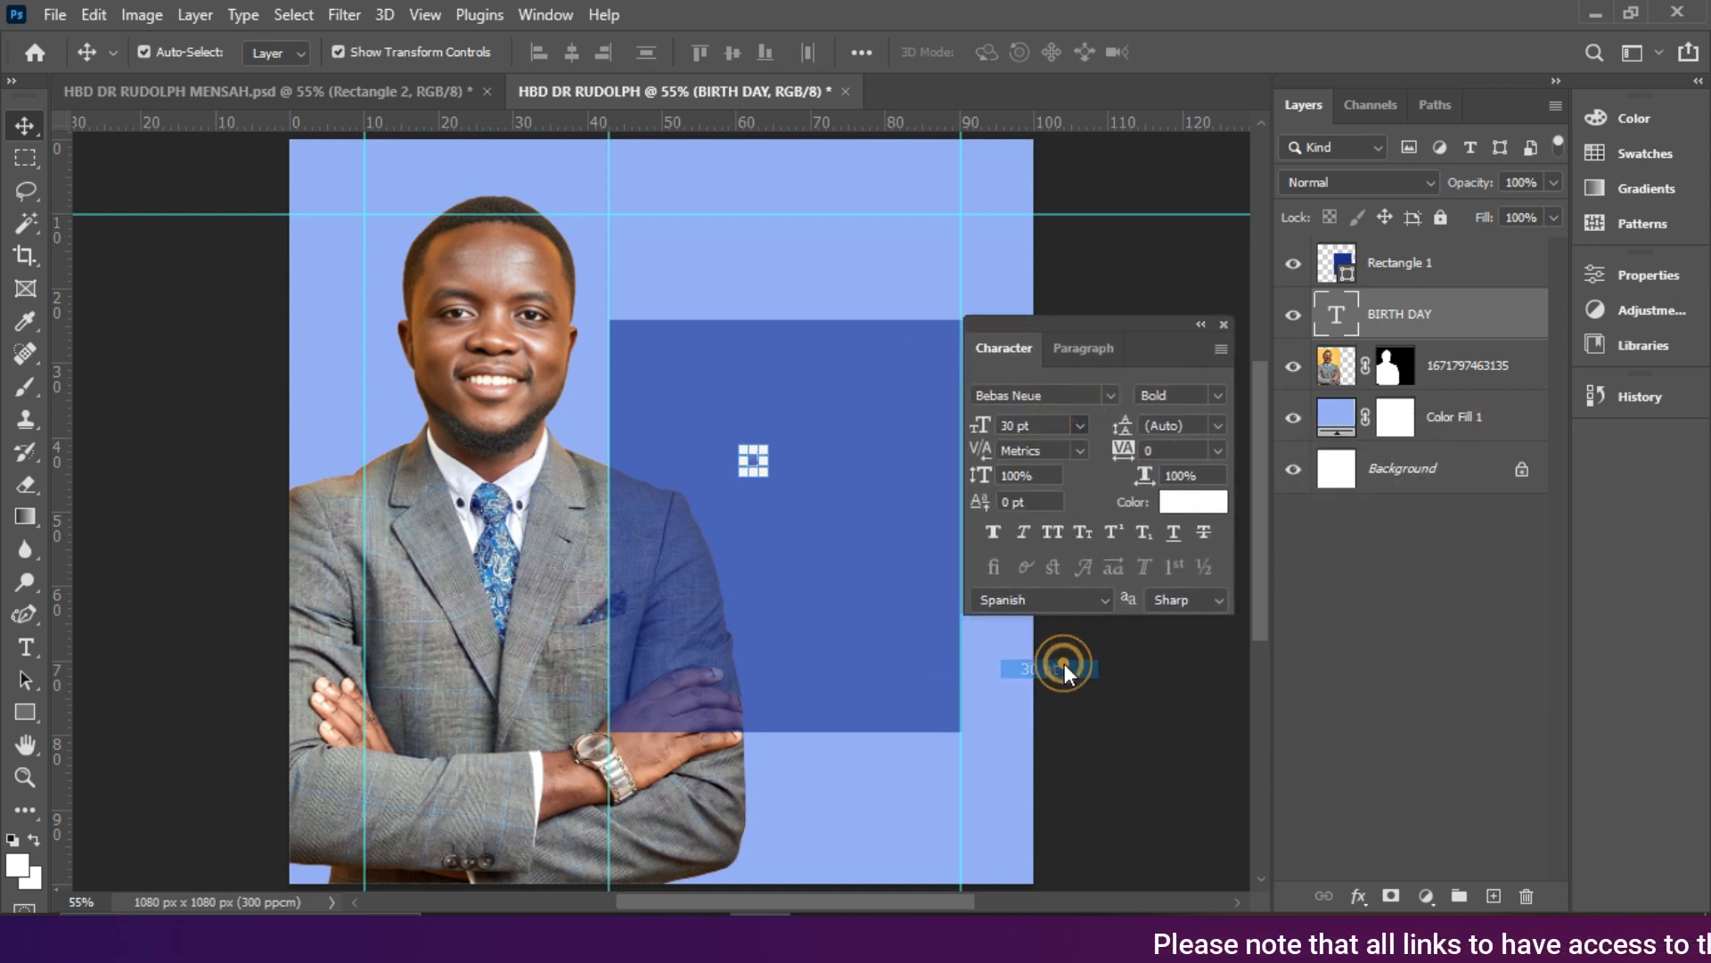
drag(1170, 350, 1422, 591)
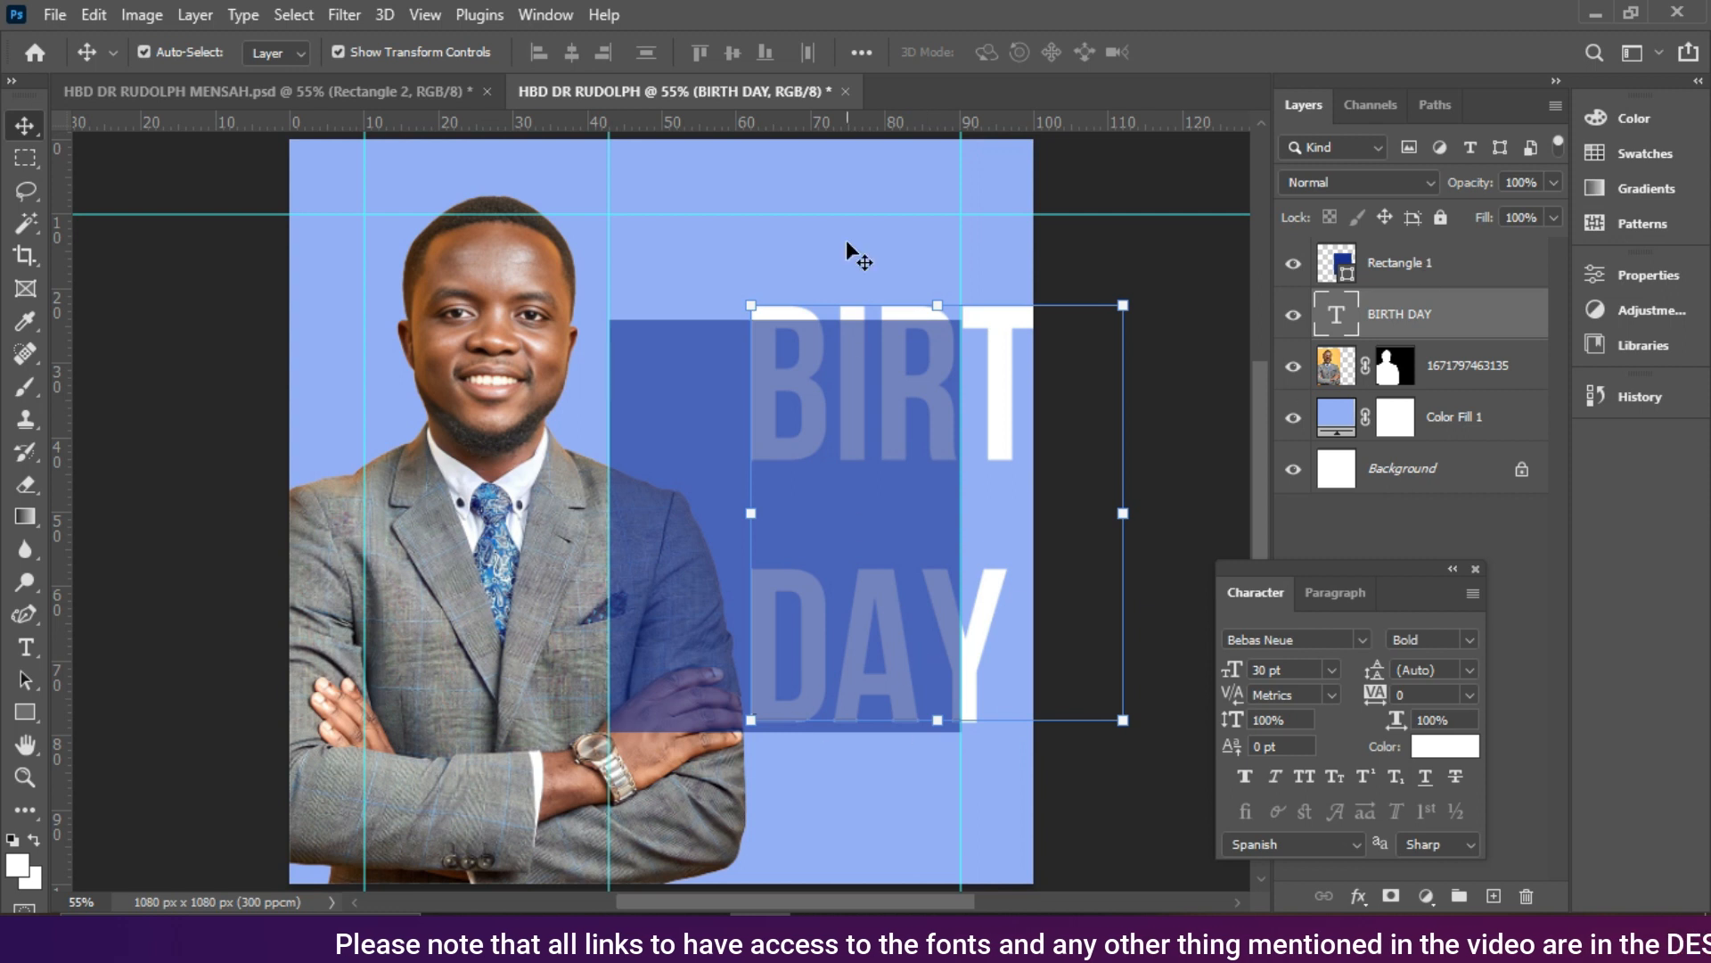
Step: Place the BIRTH DAY layer above the blue rectangle's layer, reduce the text to 16 pt and shift it onto the rectangle
drag(1439, 278, 1381, 262)
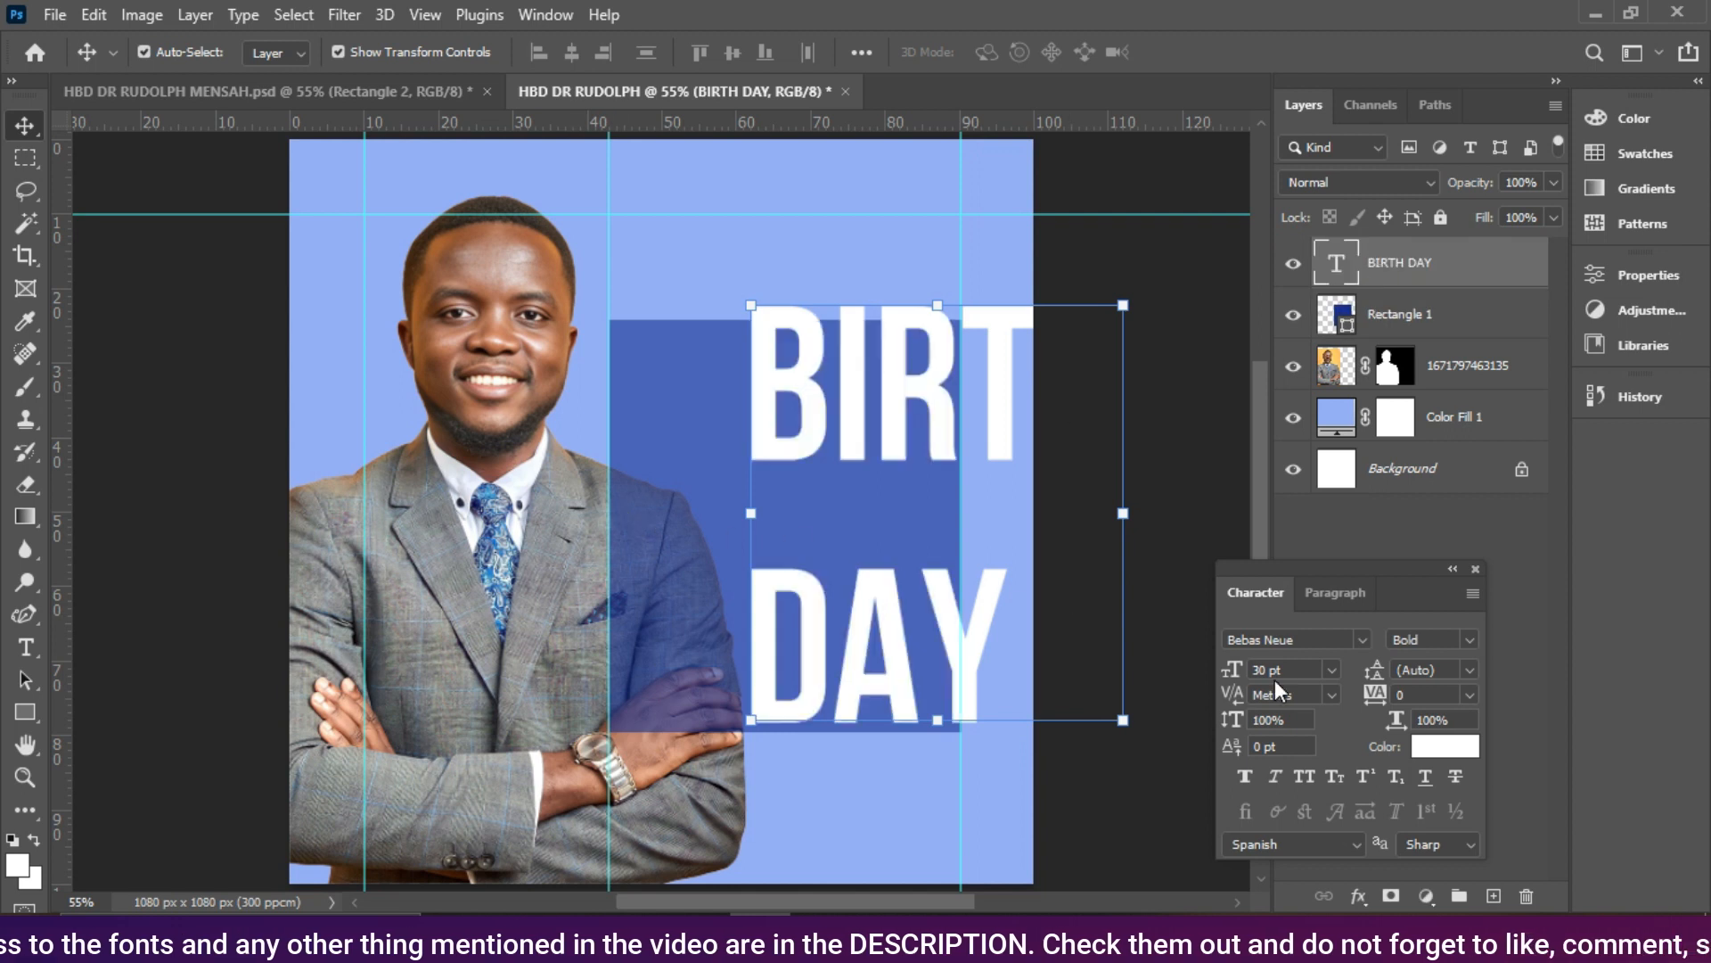
click(1329, 668)
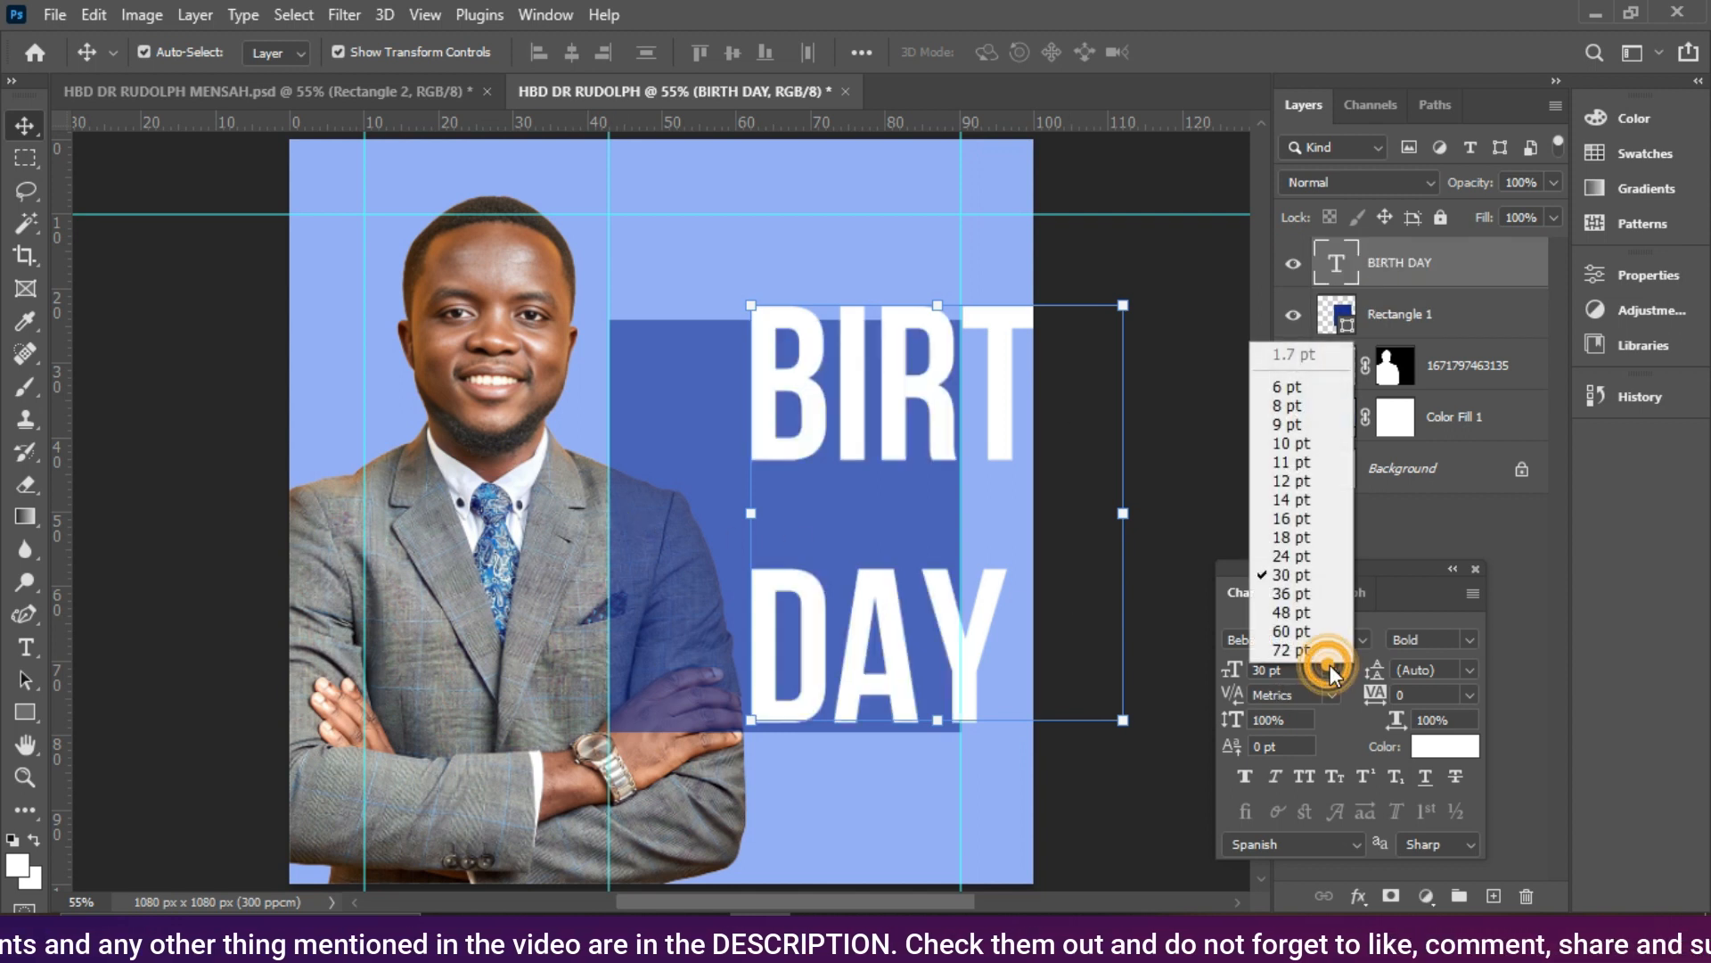
click(1287, 520)
drag(837, 457, 824, 455)
Step: Select both lines of the BIRTH DAY text and right-align them
click(766, 566)
double_click(768, 565)
click(835, 439)
click(882, 565)
drag(883, 565, 714, 357)
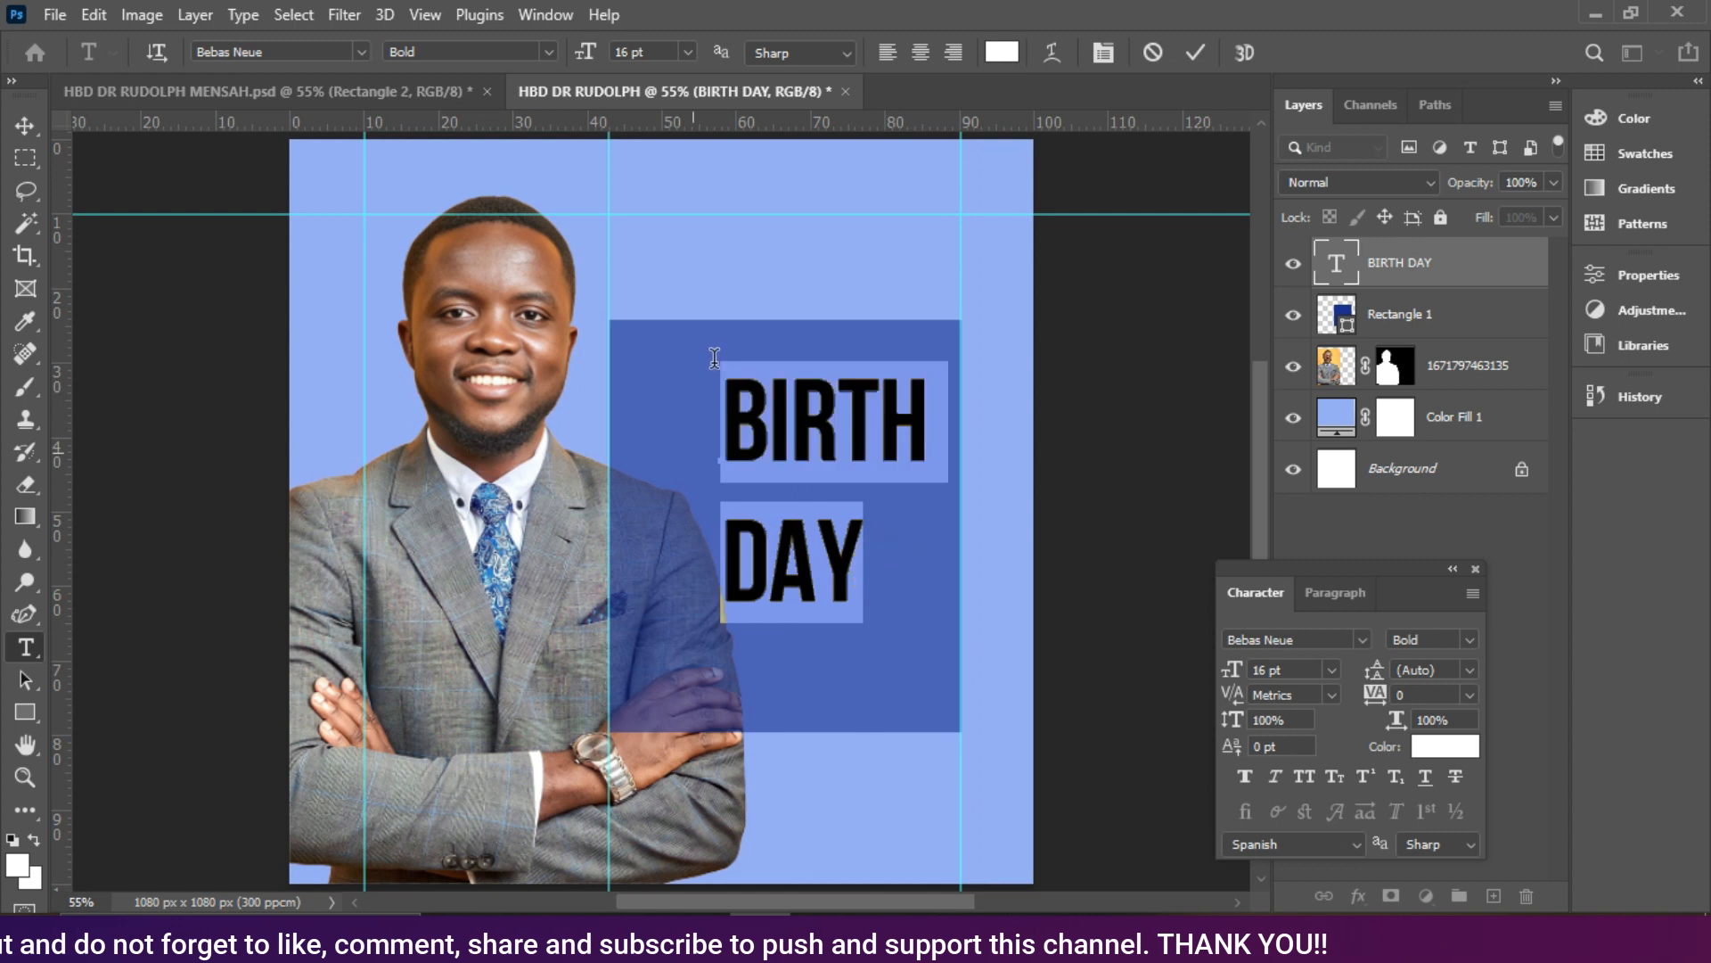
click(953, 51)
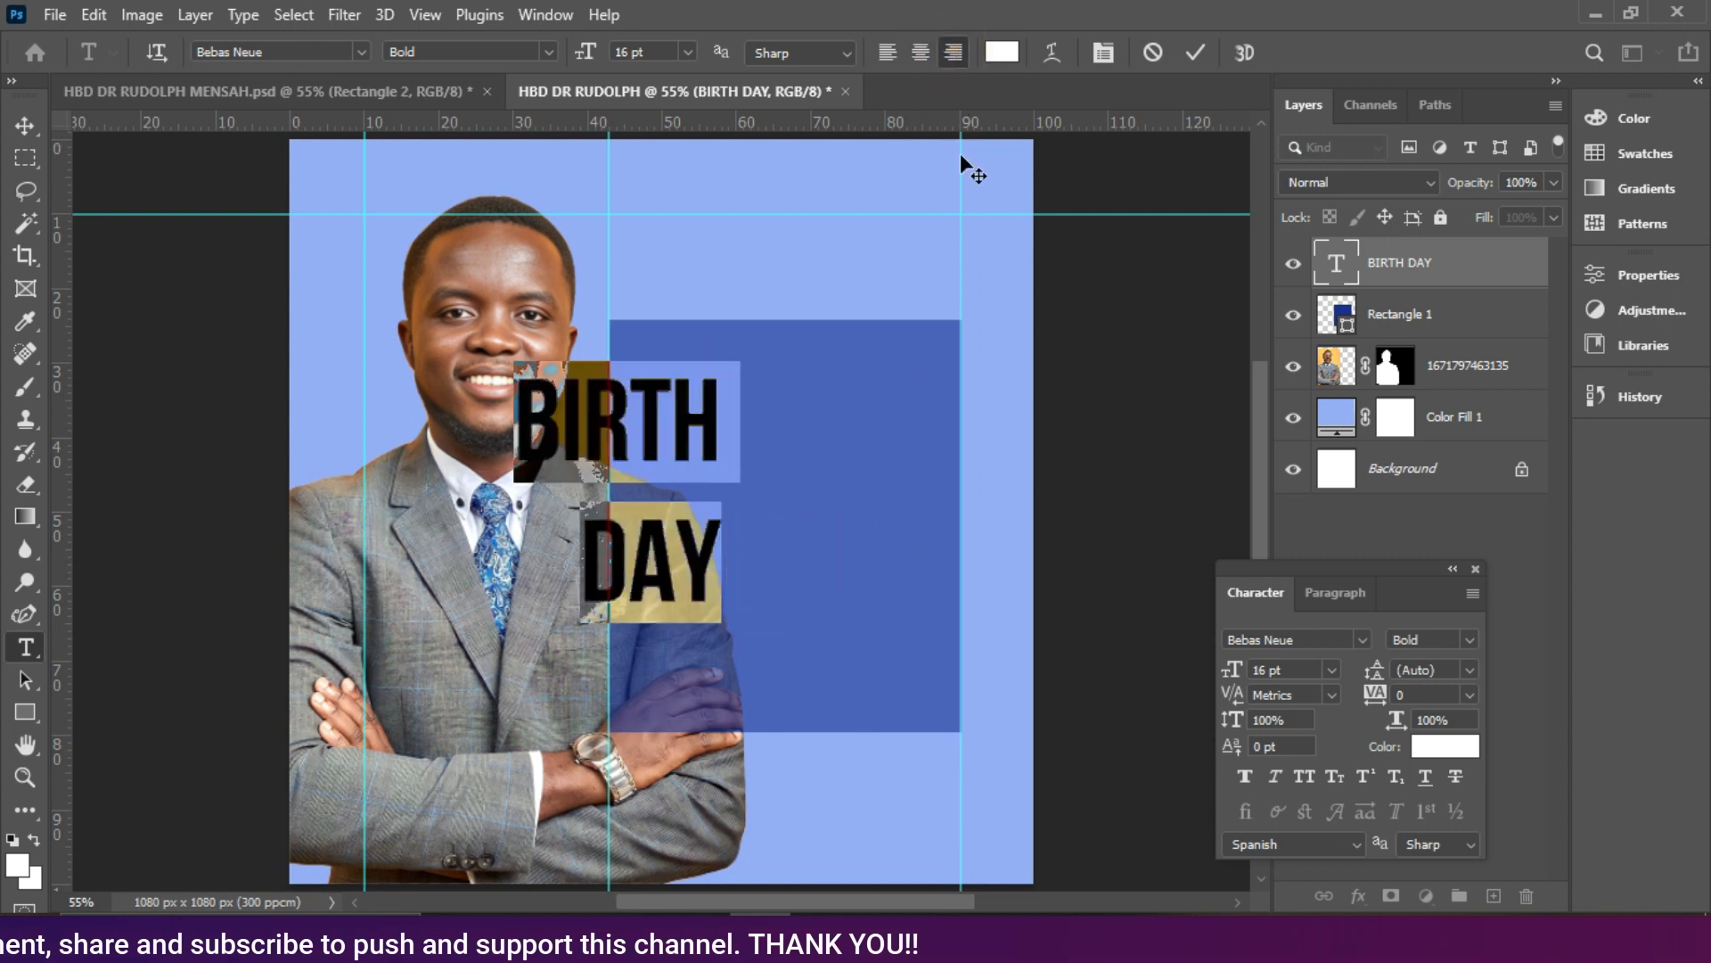
Step: Finish editing the BIRTH DAY text and move it fully onto the translucent blue rectangle
click(1195, 52)
key(v)
drag(665, 450, 870, 471)
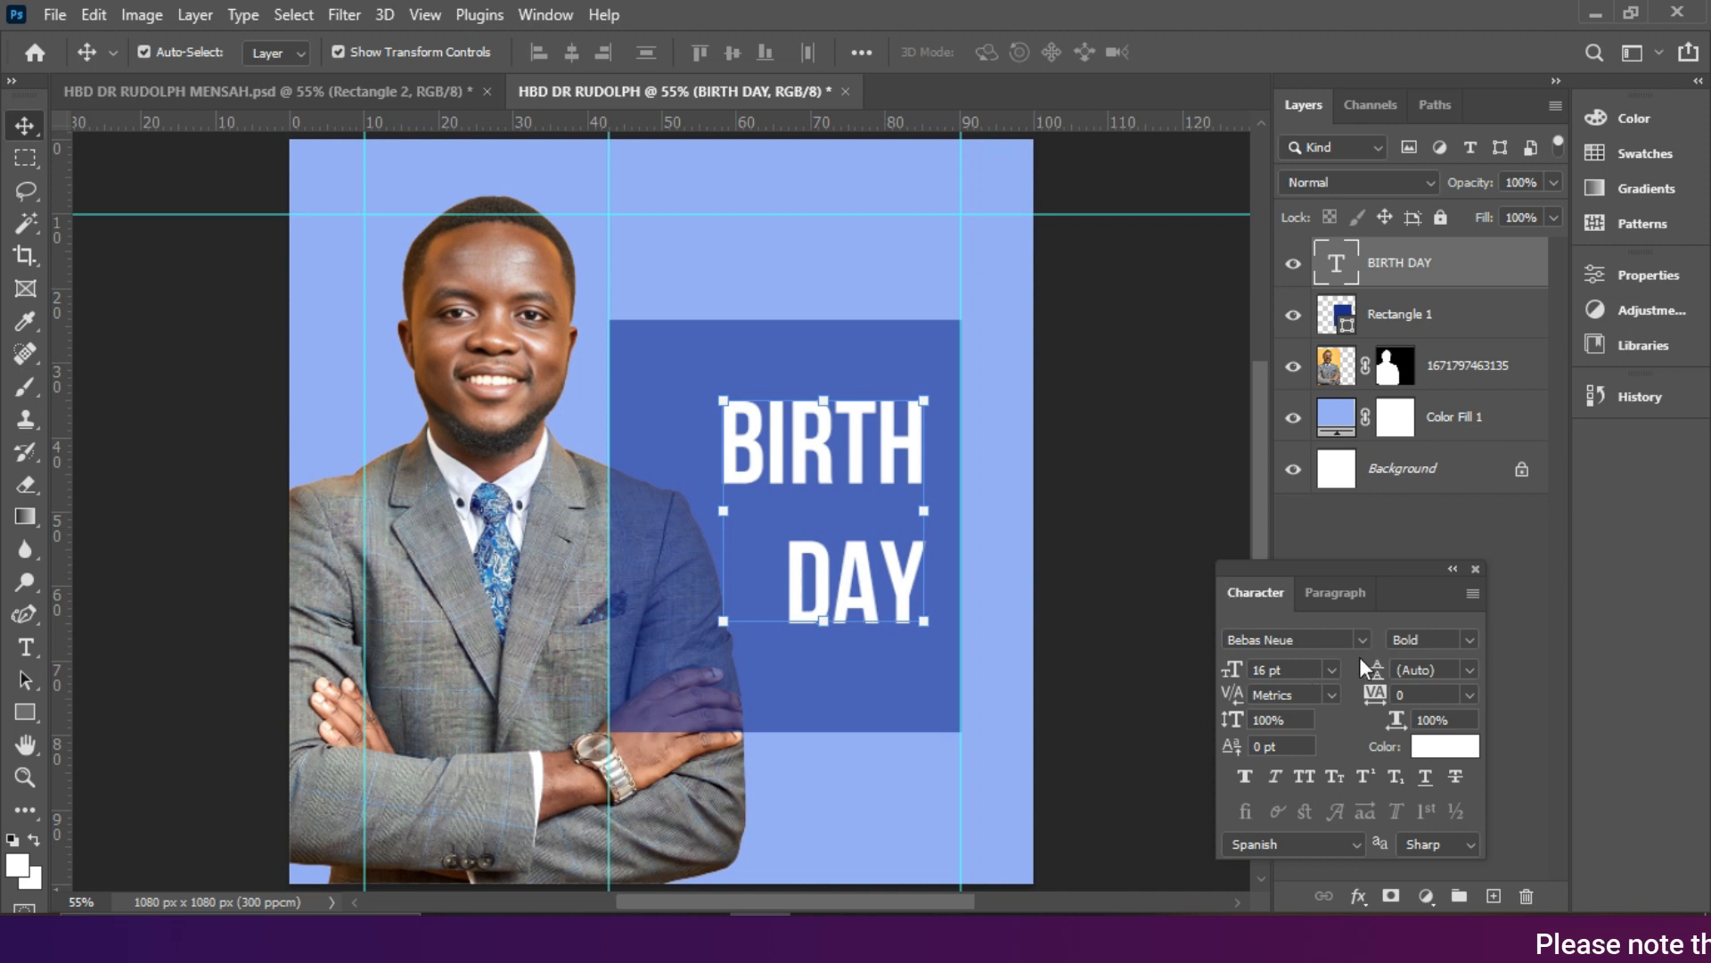
Step: Tighten the spacing between the two lines of BIRTH DAY by setting the leading to 12 pt
drag(1396, 579, 1209, 300)
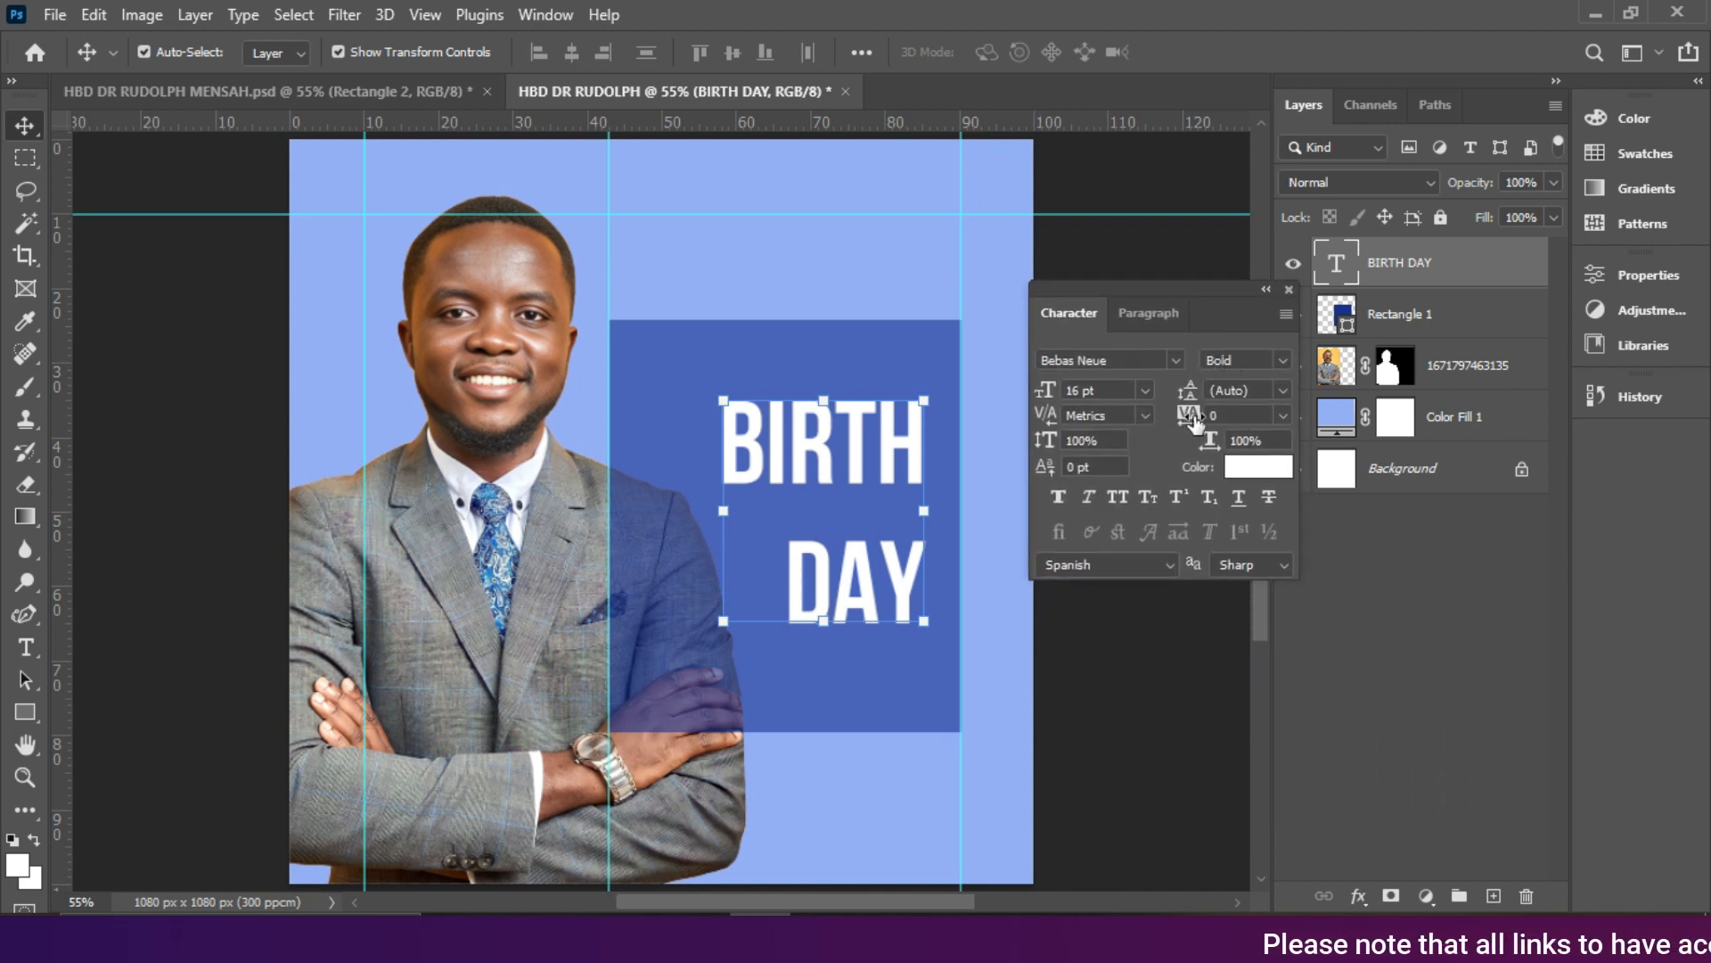
drag(1199, 401, 1181, 397)
key(Return)
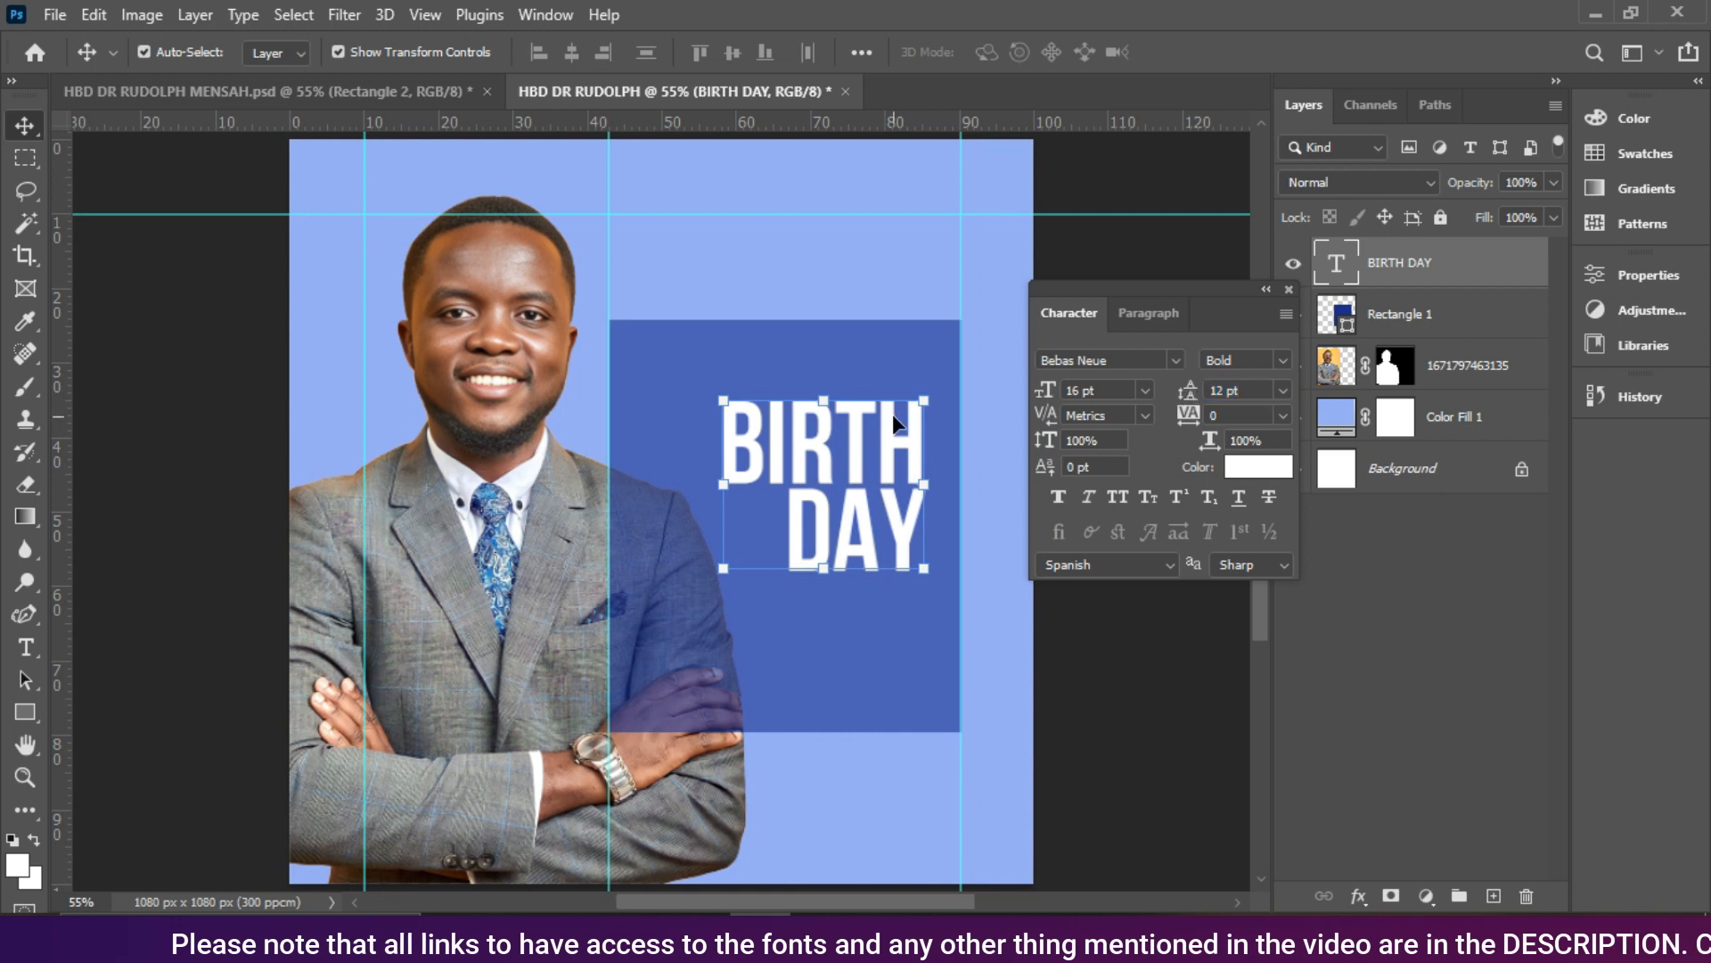
Step: Scale the BIRTH DAY text up to about 20.15 pt and shift it slightly left within the blue rectangle
drag(821, 575, 819, 644)
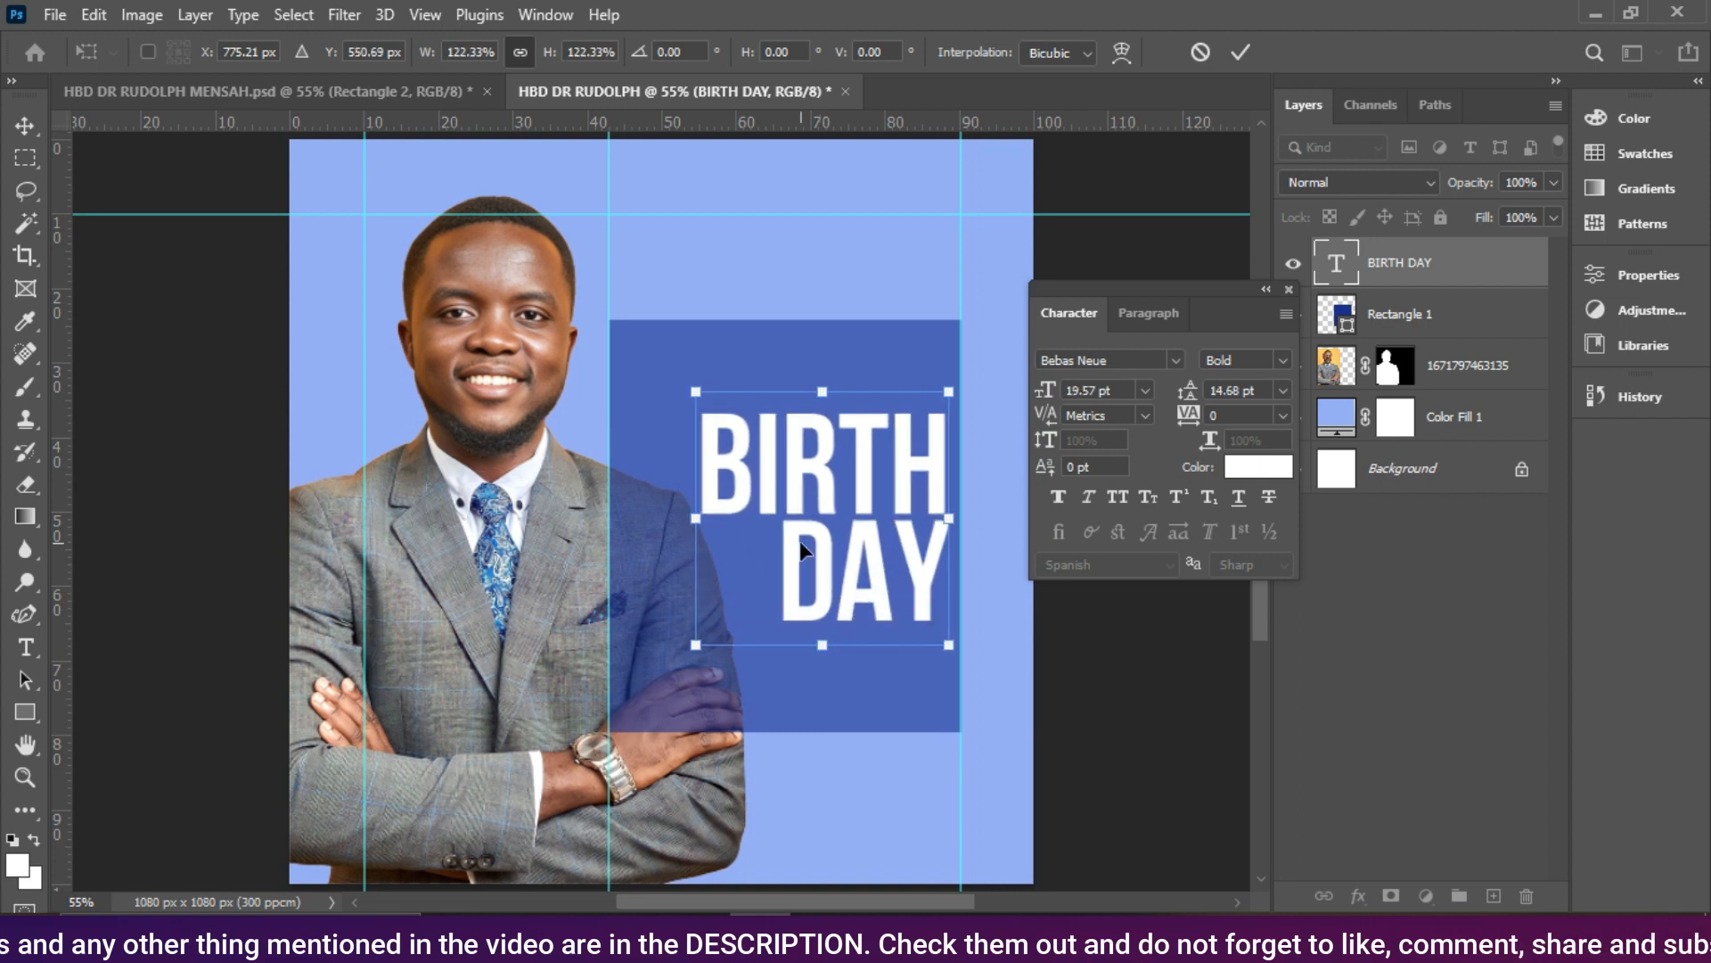
drag(819, 392, 819, 384)
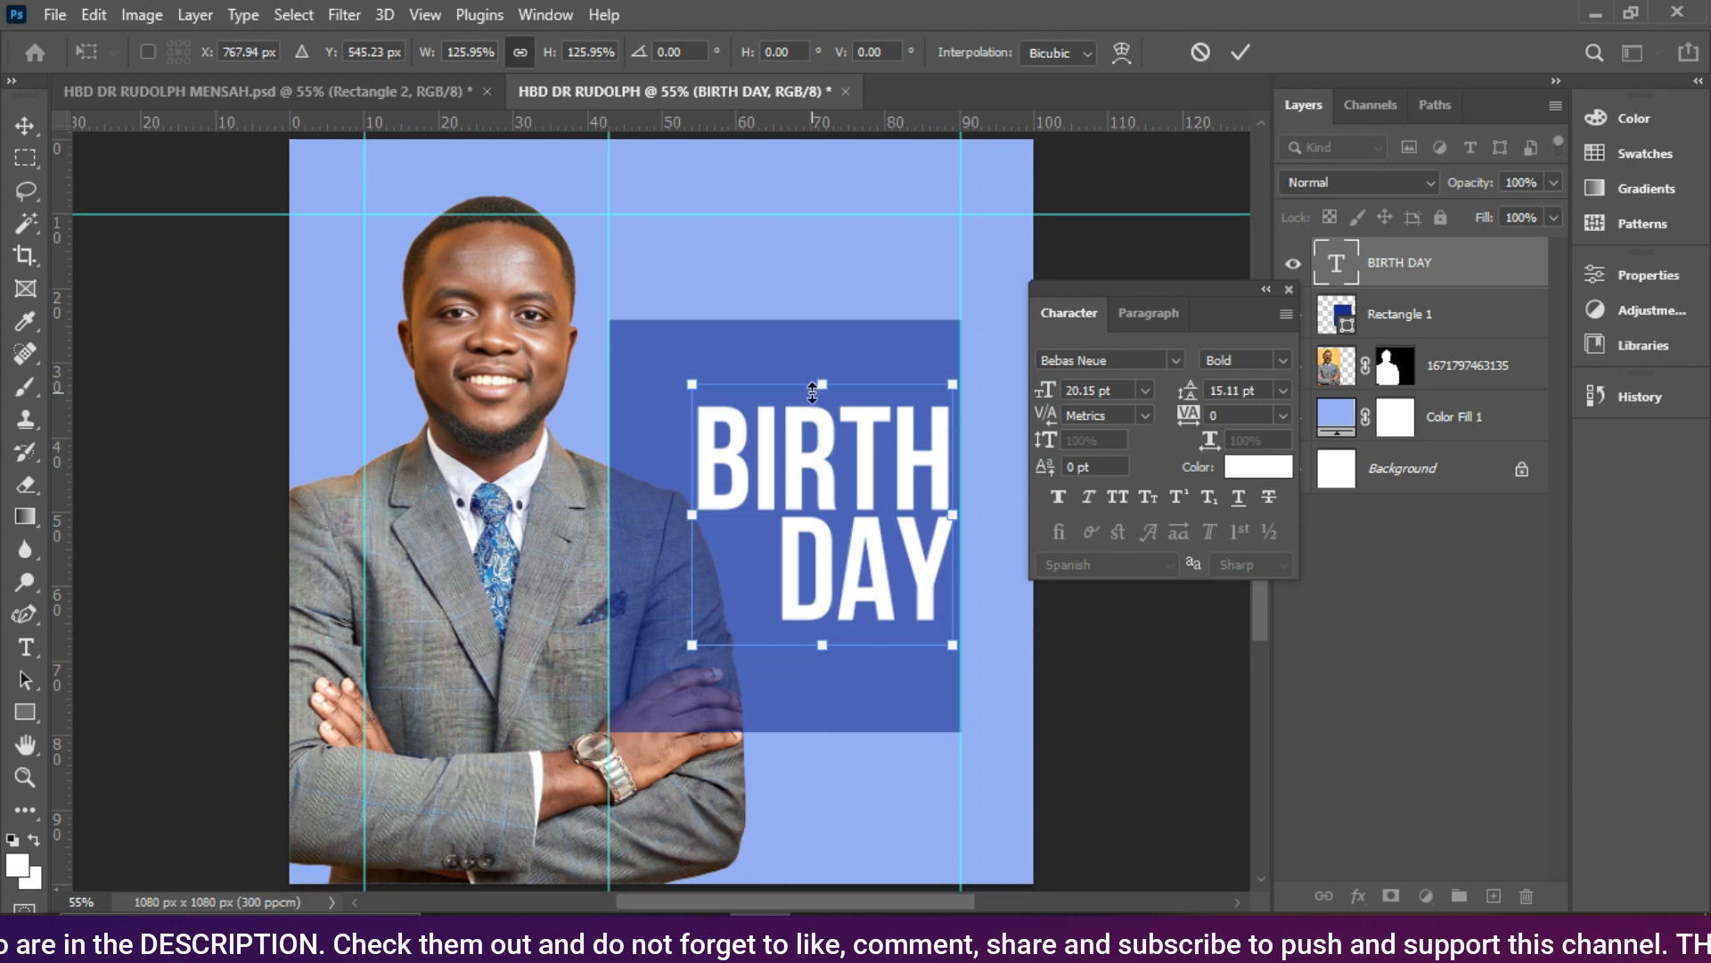
drag(810, 448, 805, 448)
key(Left)
key(Left)
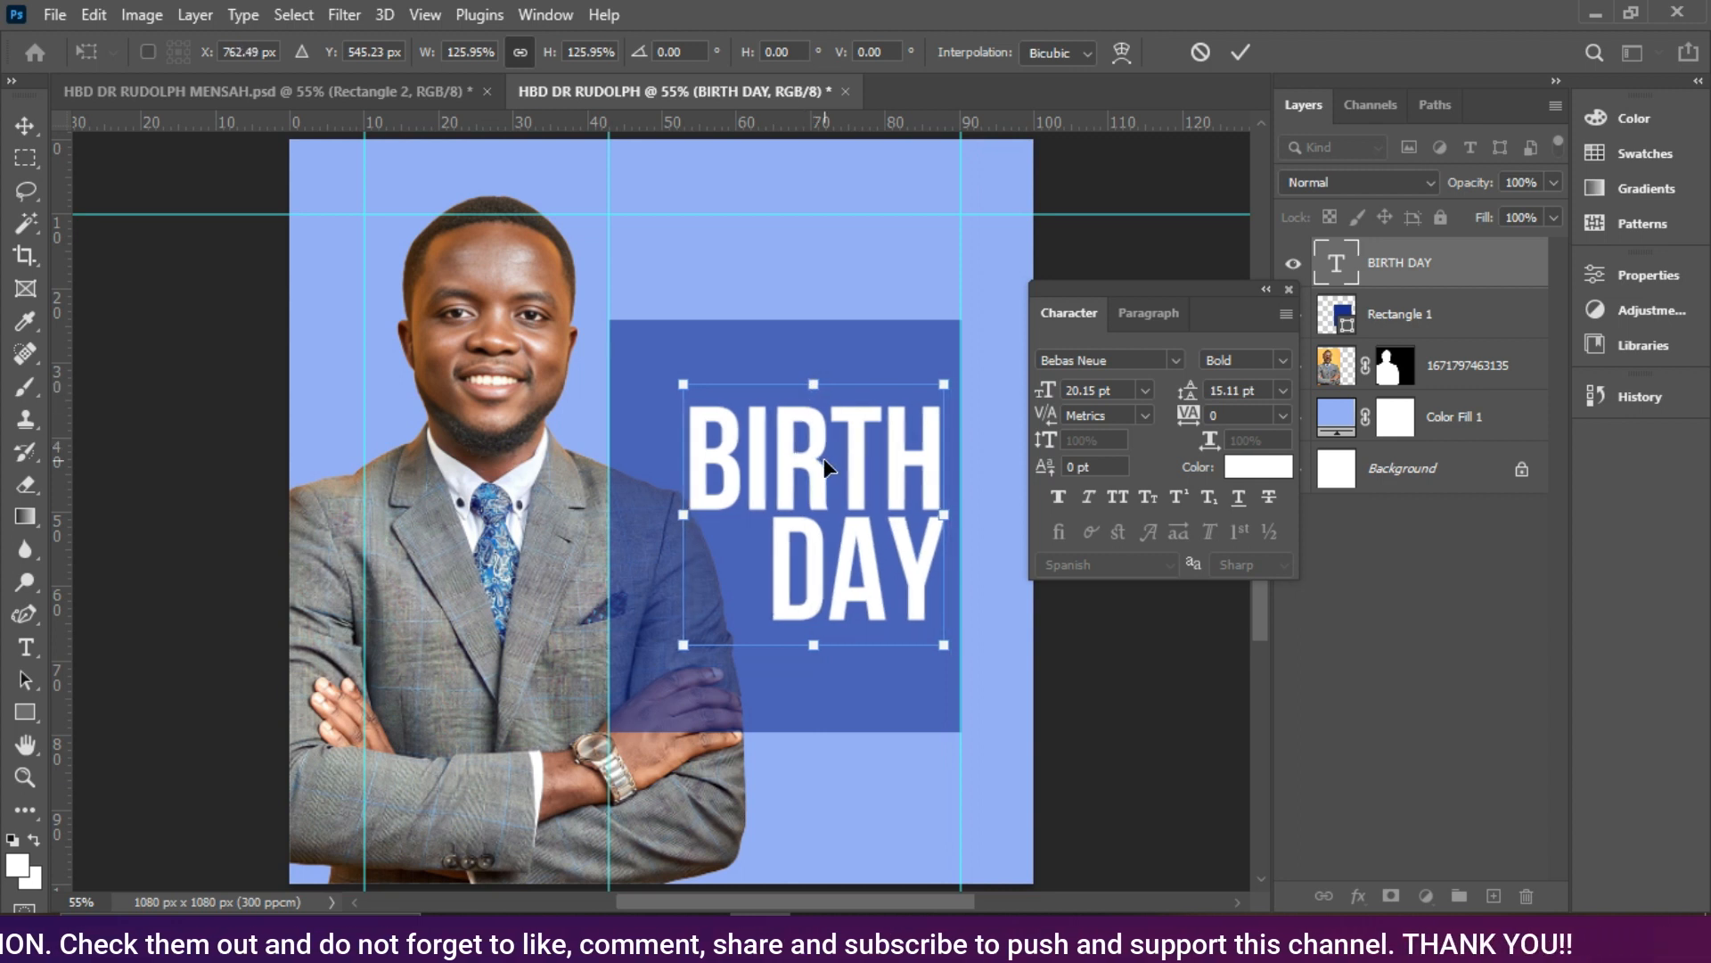
double_click(824, 460)
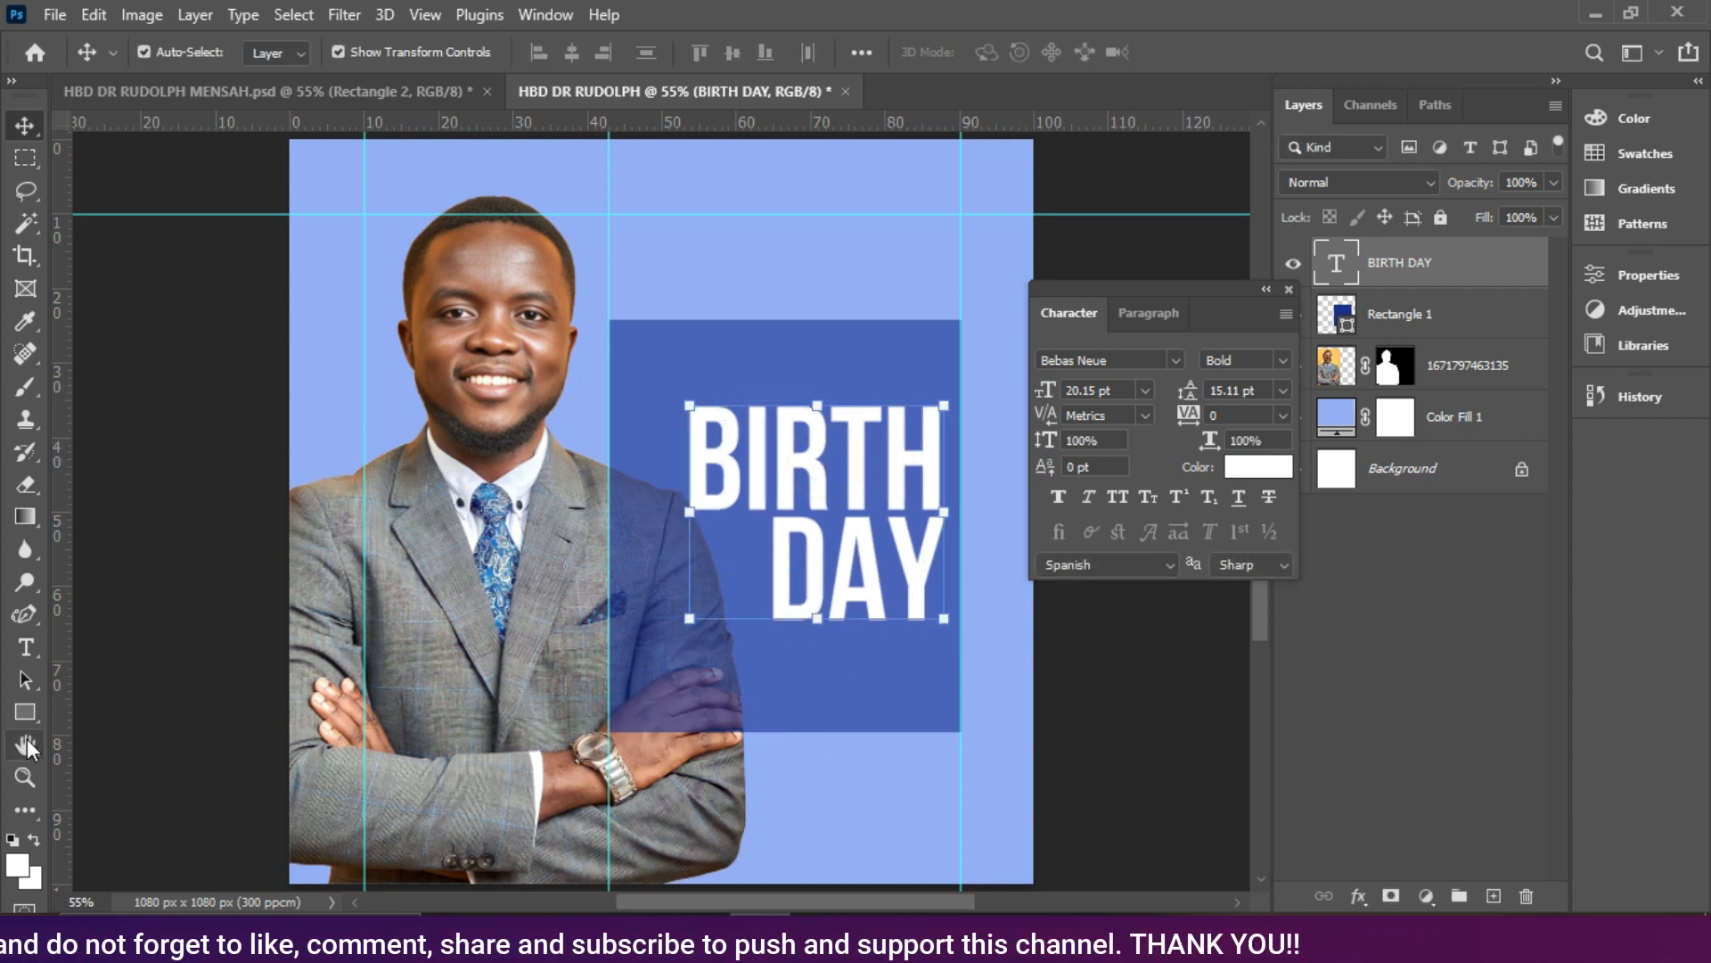
Step: Draw a rectangle about 459 by 129 px across the lower part of the blue box and fill it white
click(25, 711)
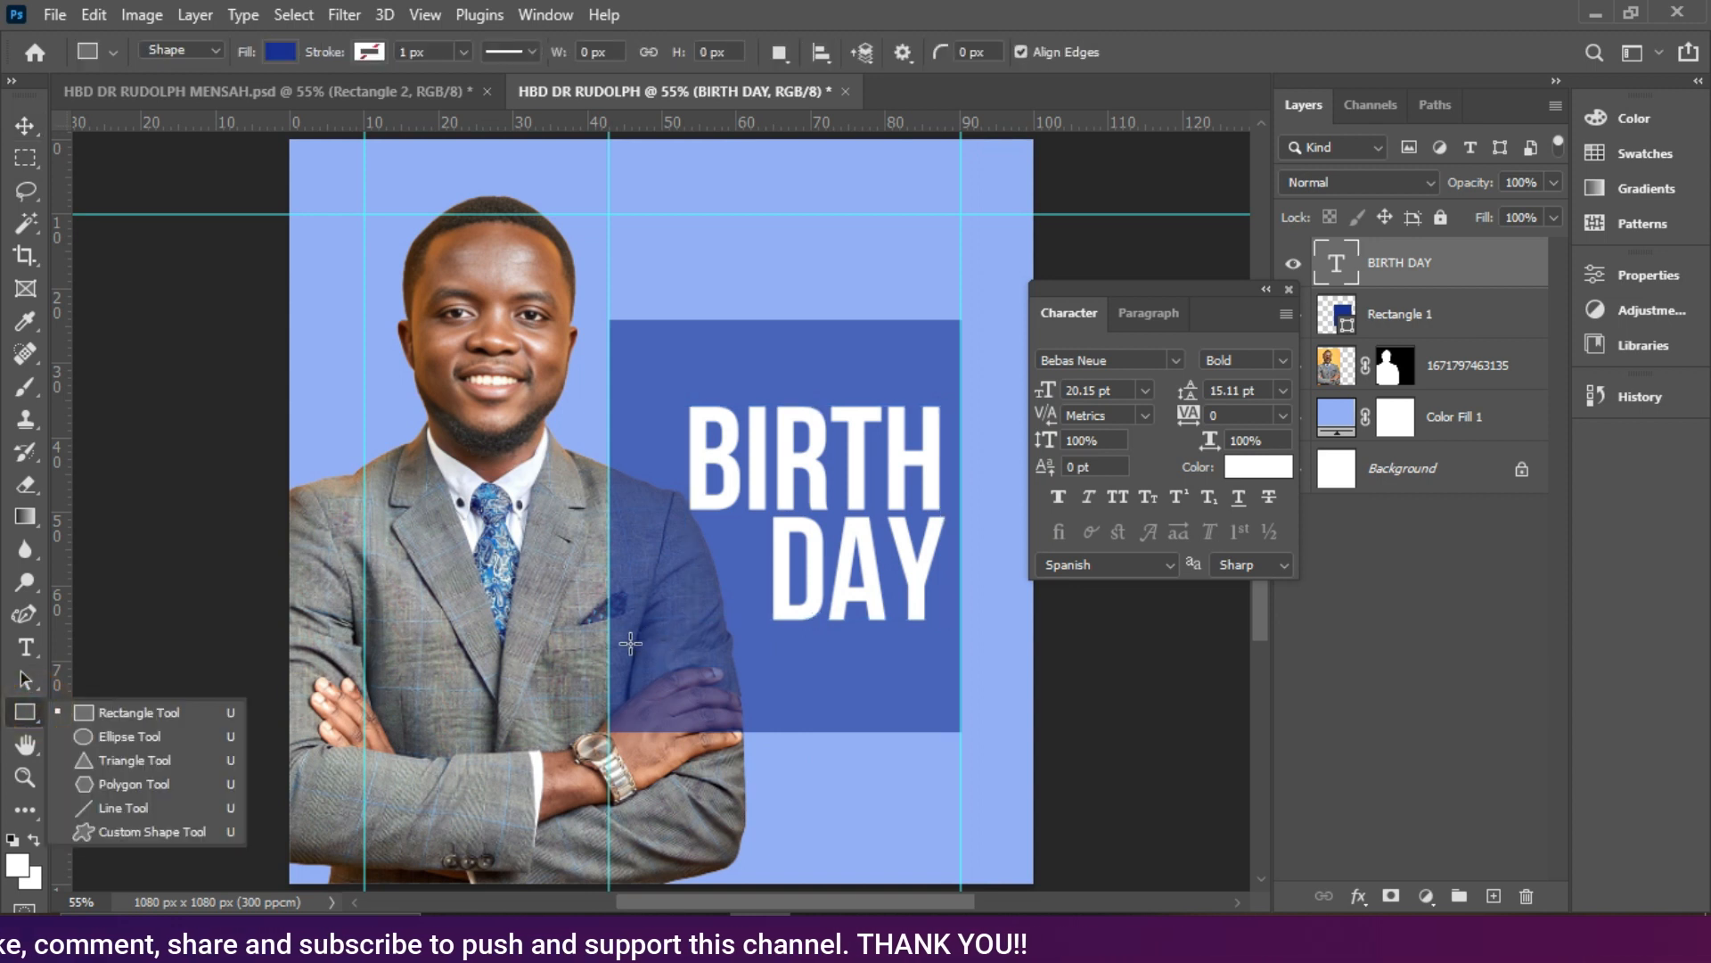
drag(629, 641, 944, 696)
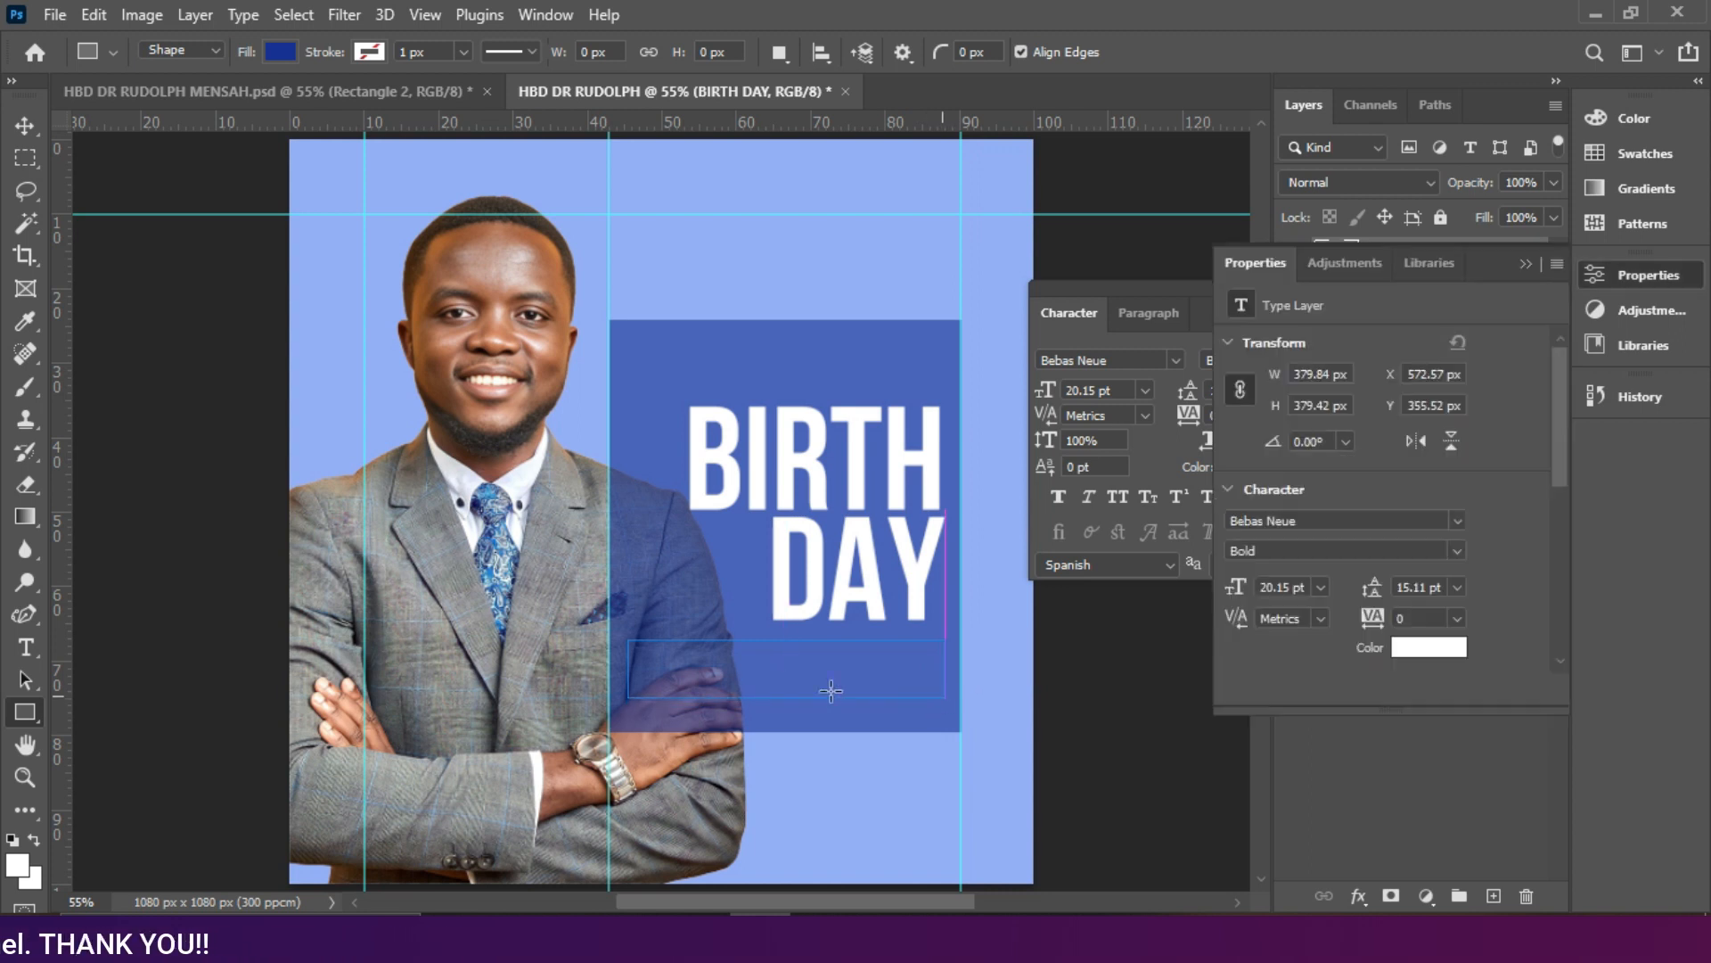
drag(791, 642, 783, 608)
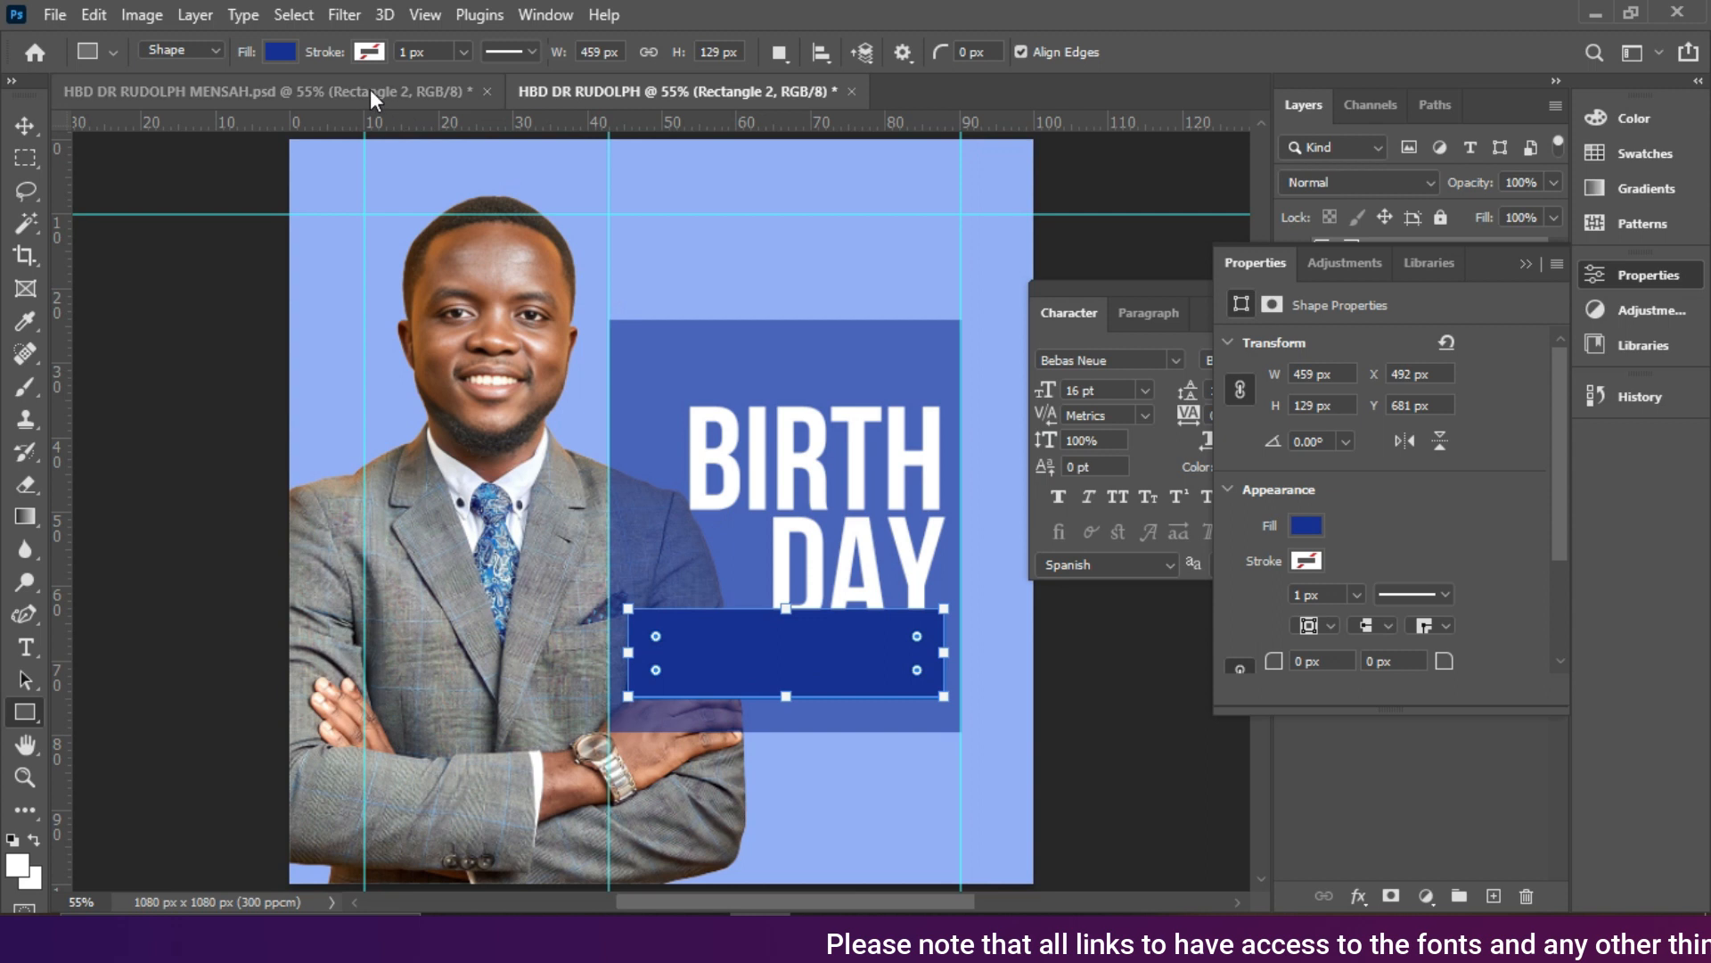
click(281, 51)
click(122, 186)
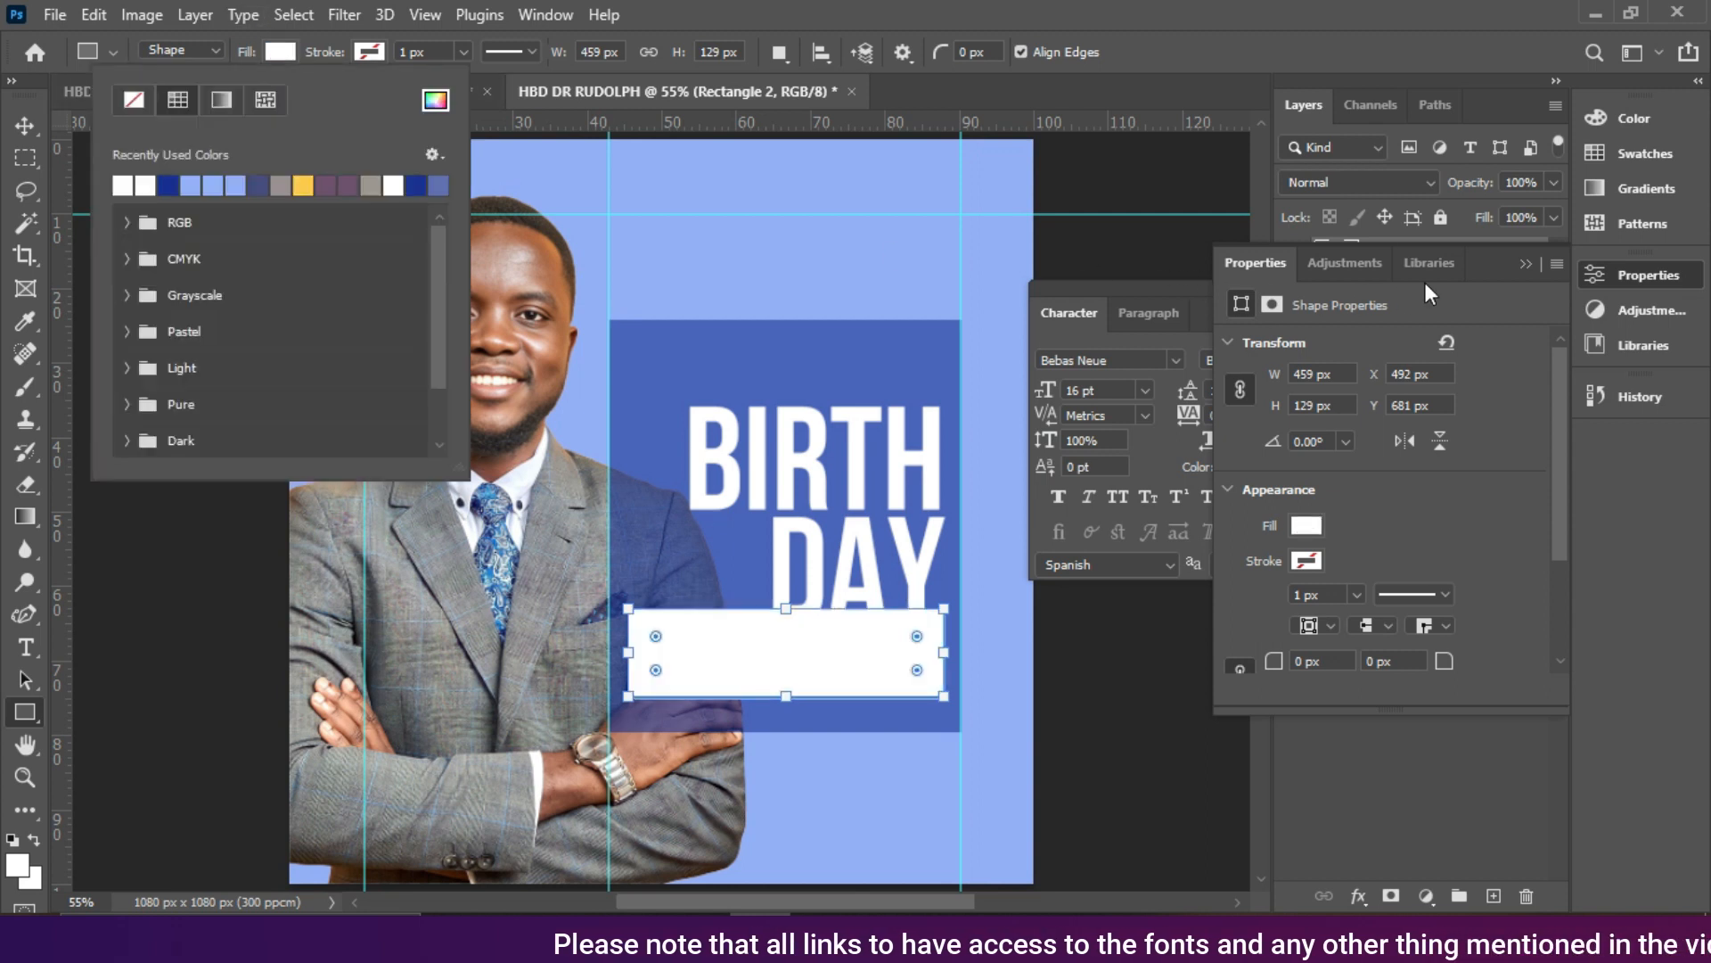
click(1524, 263)
click(861, 490)
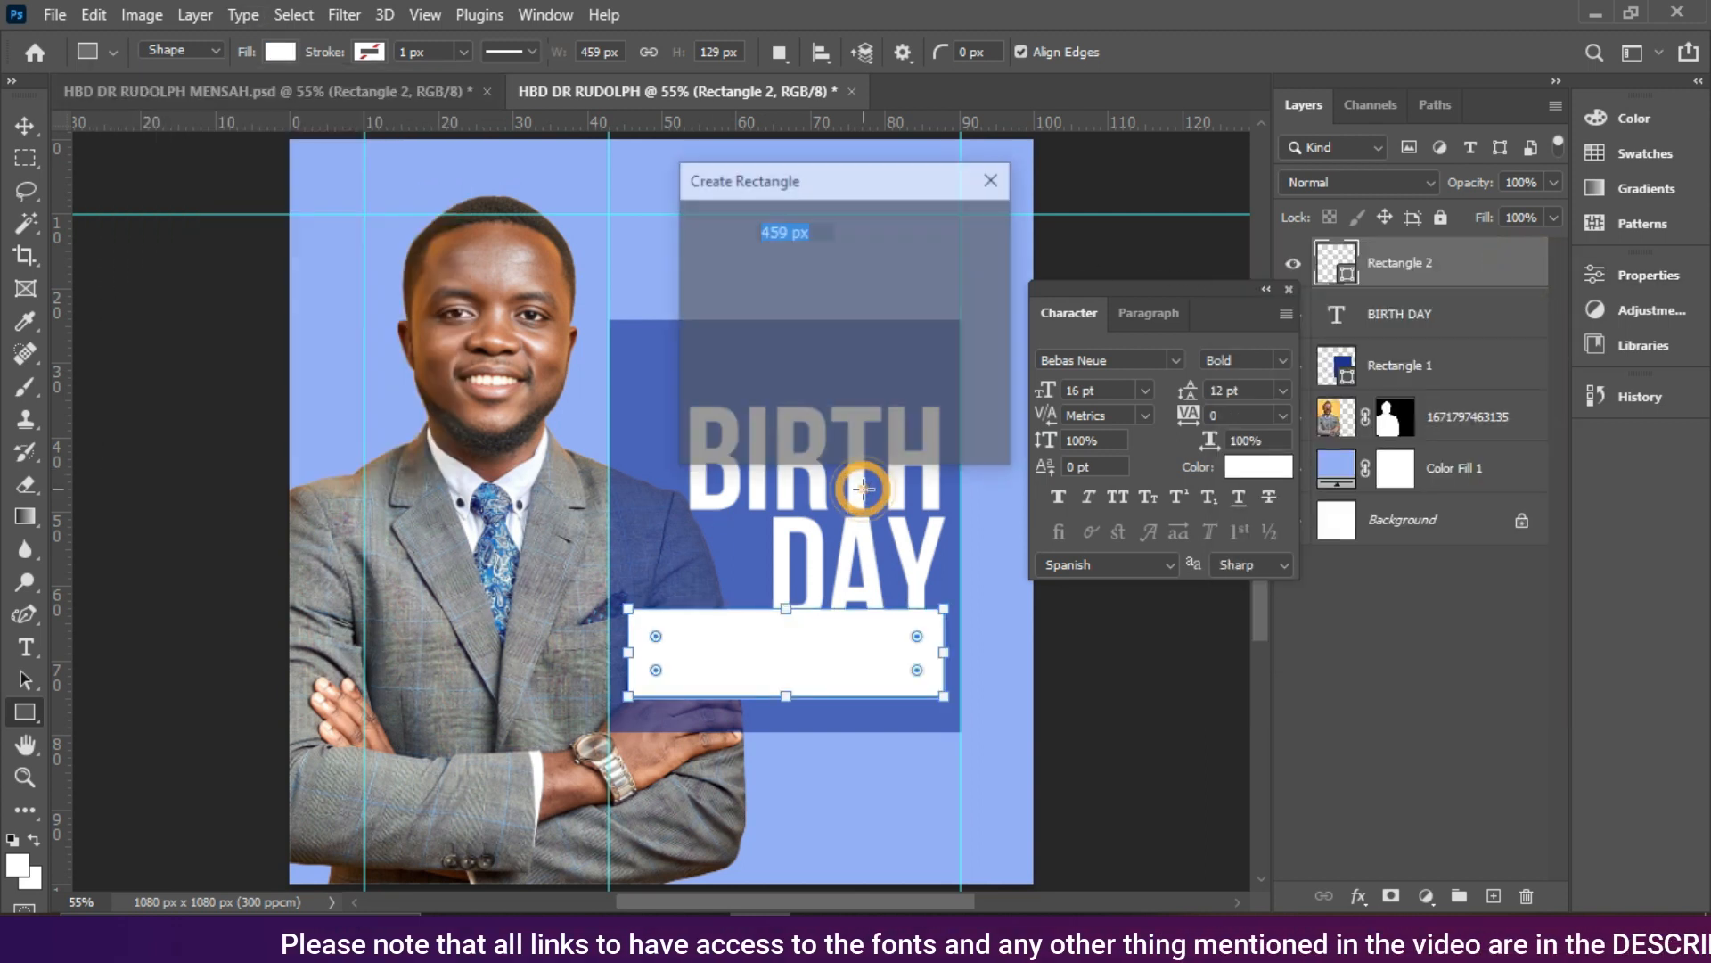
click(926, 432)
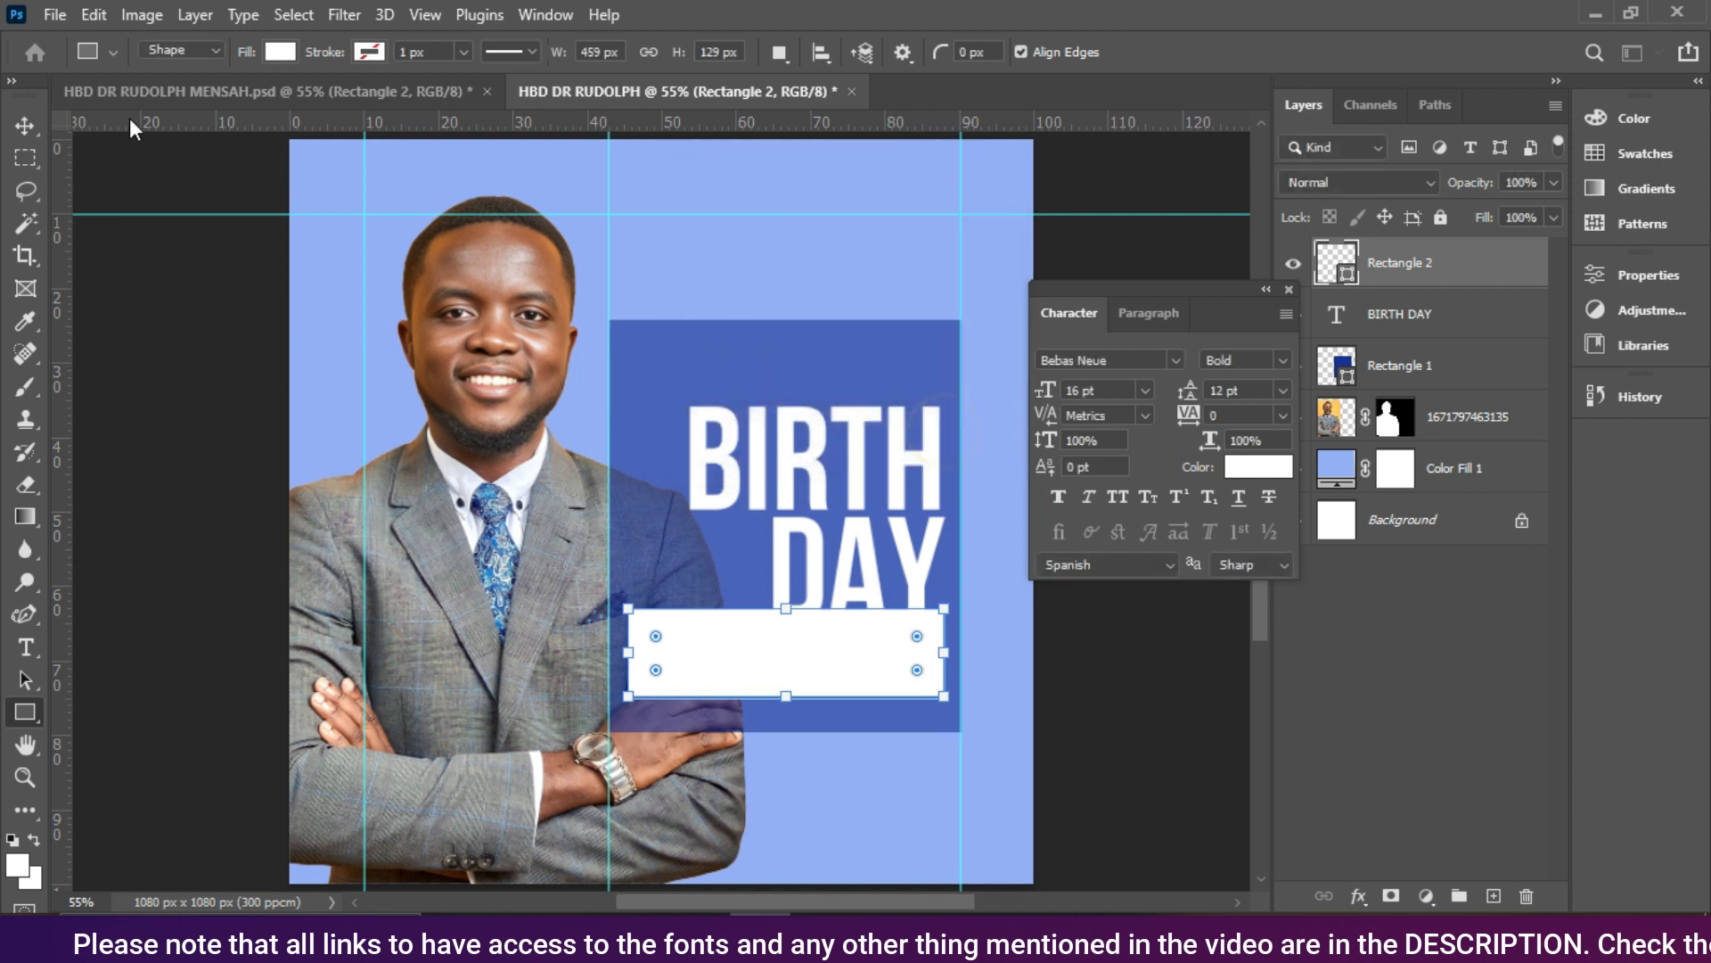
Step: Move the BIRTH DAY text up so that it clears the top edge of the white rectangle
click(24, 125)
click(840, 492)
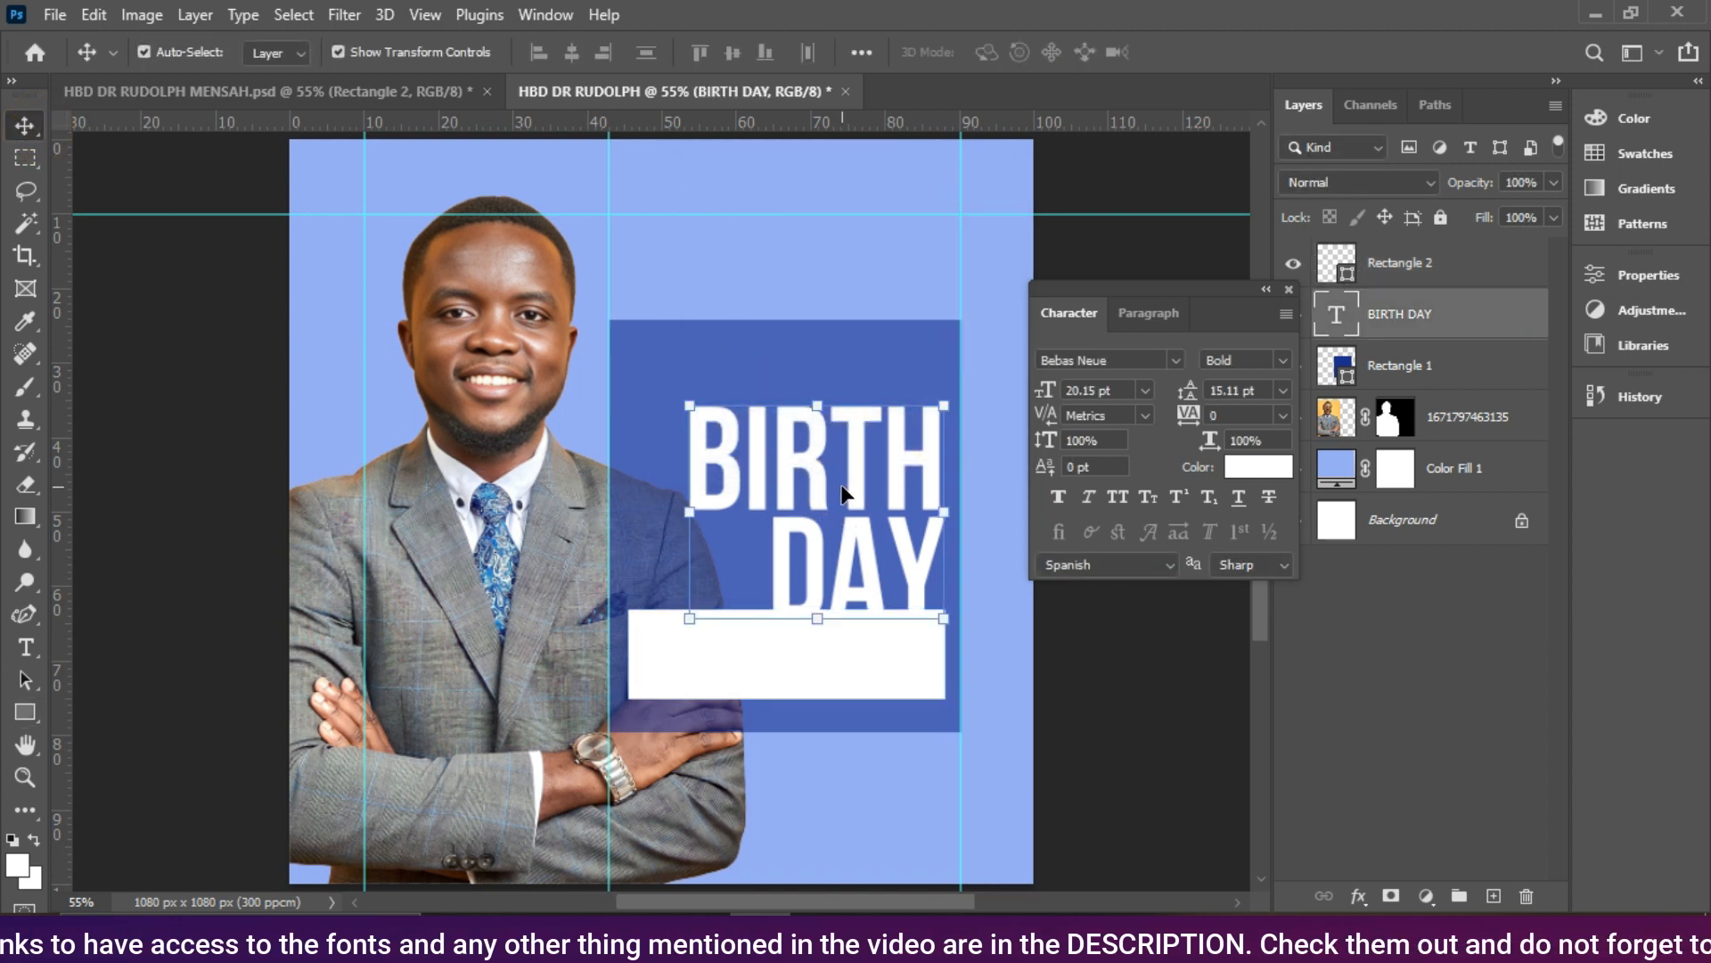
key(shift+Up)
key(shift+Up)
key(shift+Up)
key(shift+Up)
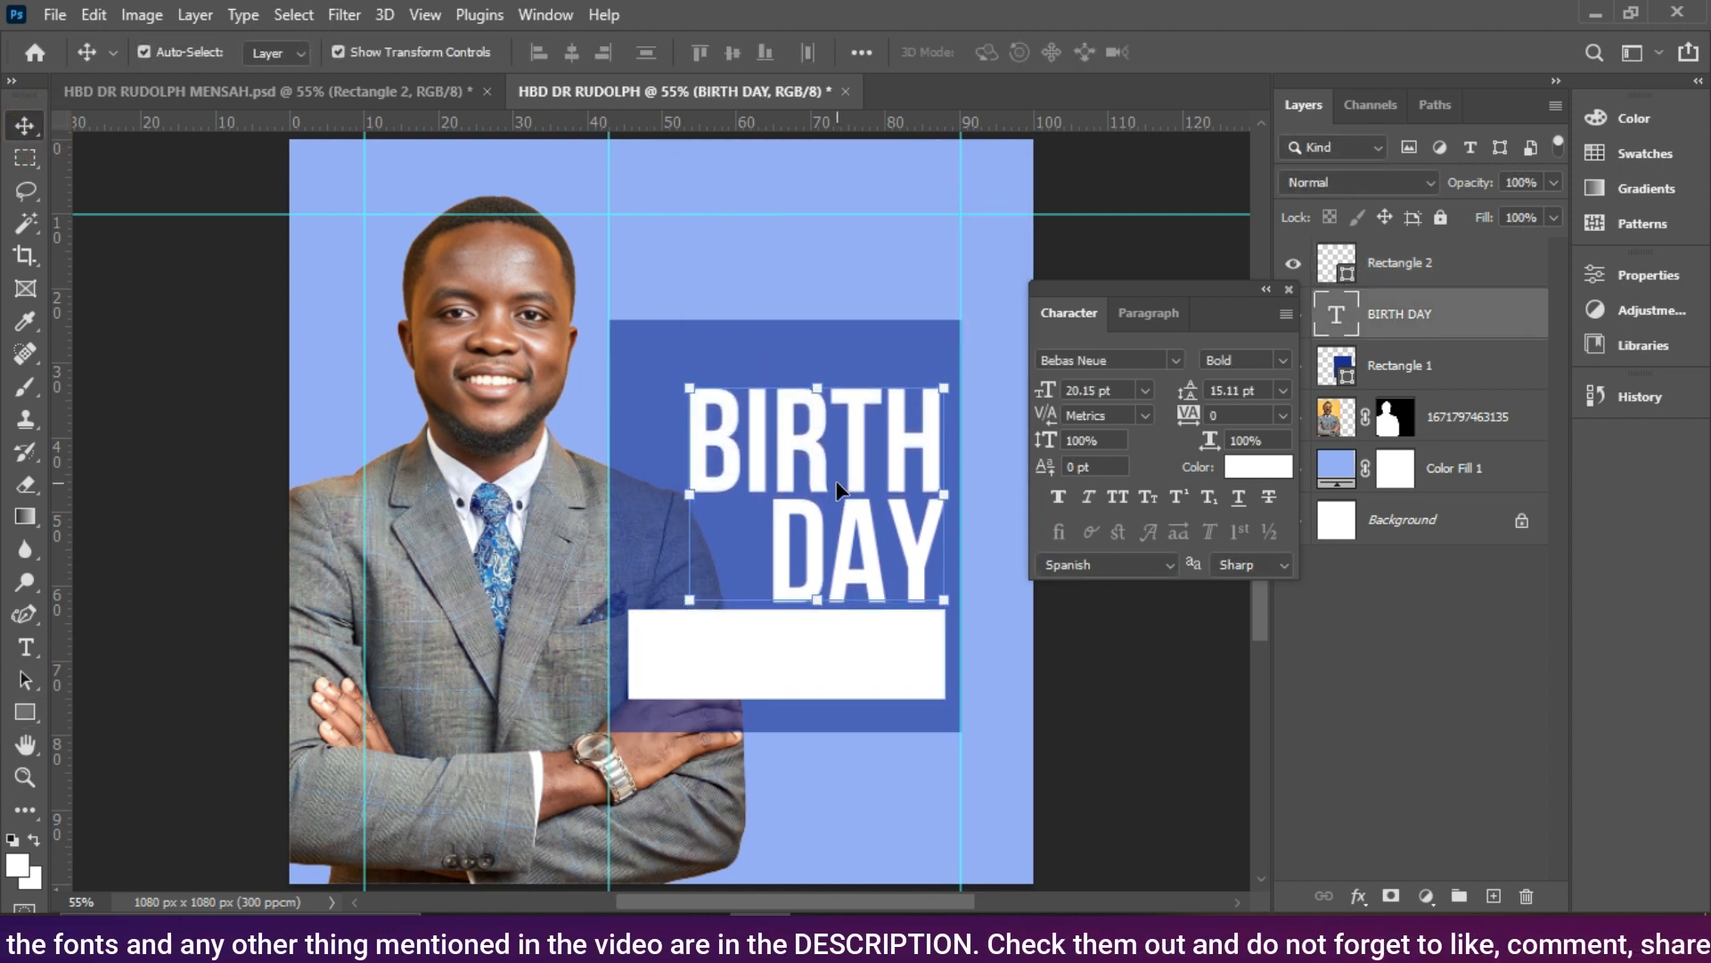
key(Down)
key(Down)
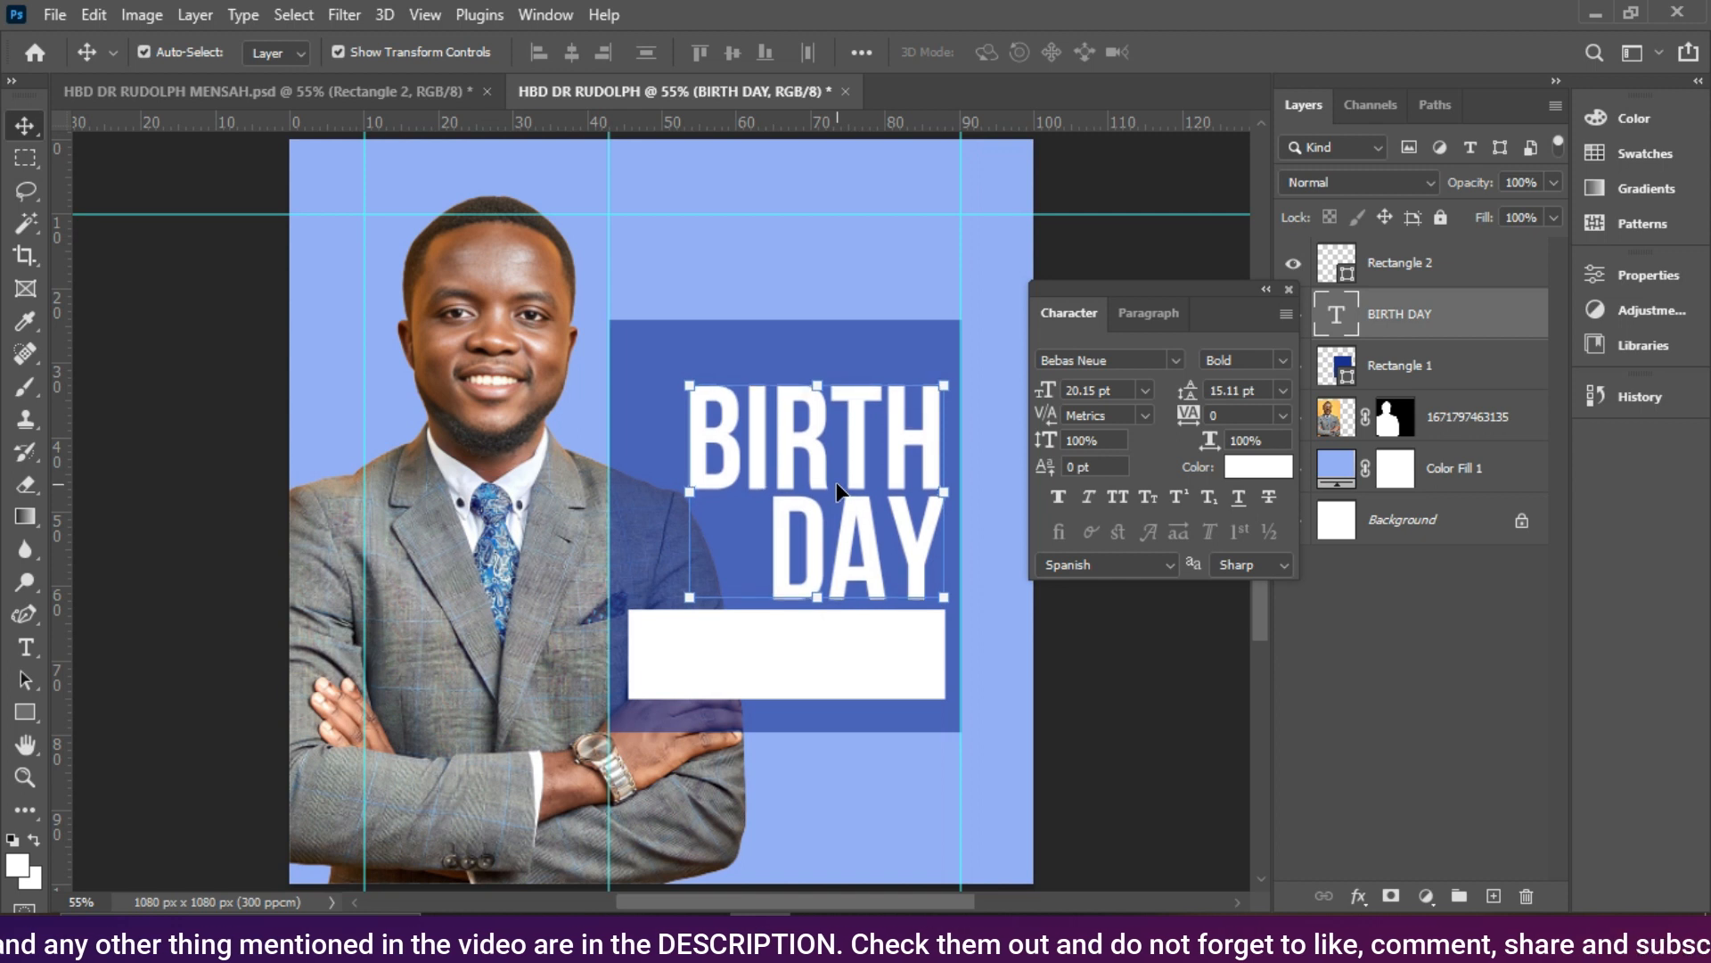
Step: Scale the BIRTH DAY text down slightly to about 19.62 pt, keeping its right edge in place
click(688, 381)
drag(686, 366, 694, 374)
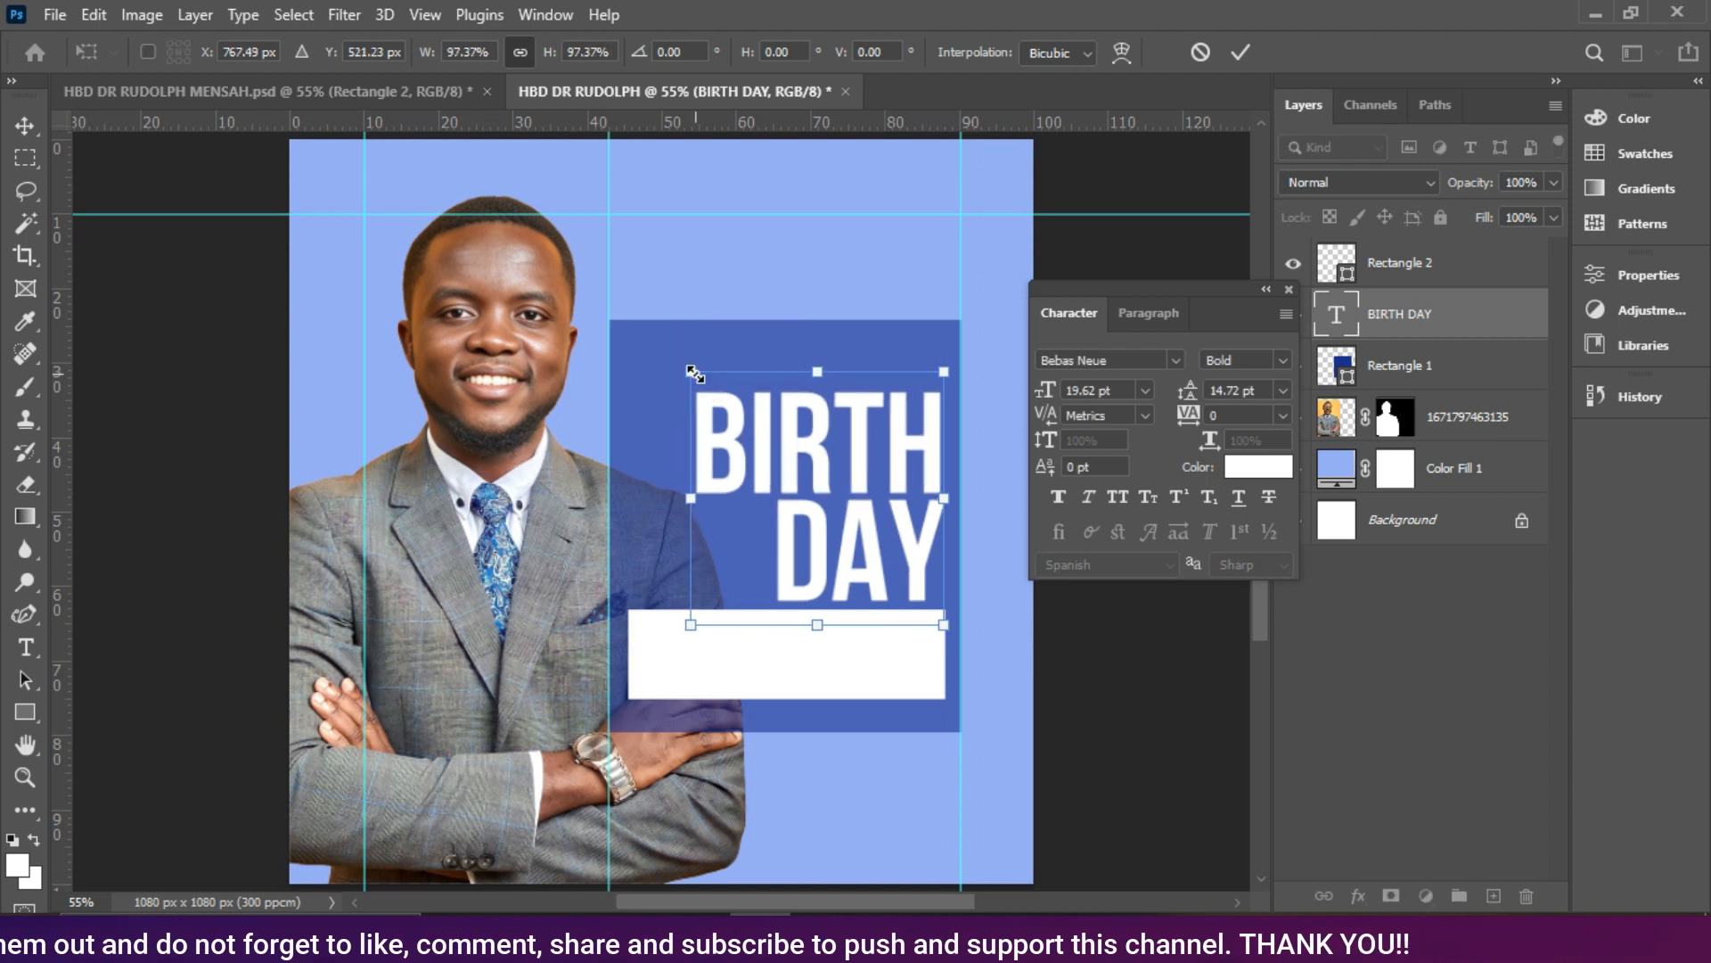
key(Return)
Step: Duplicate the white rectangle and place the copy above the word BIRTH
click(806, 677)
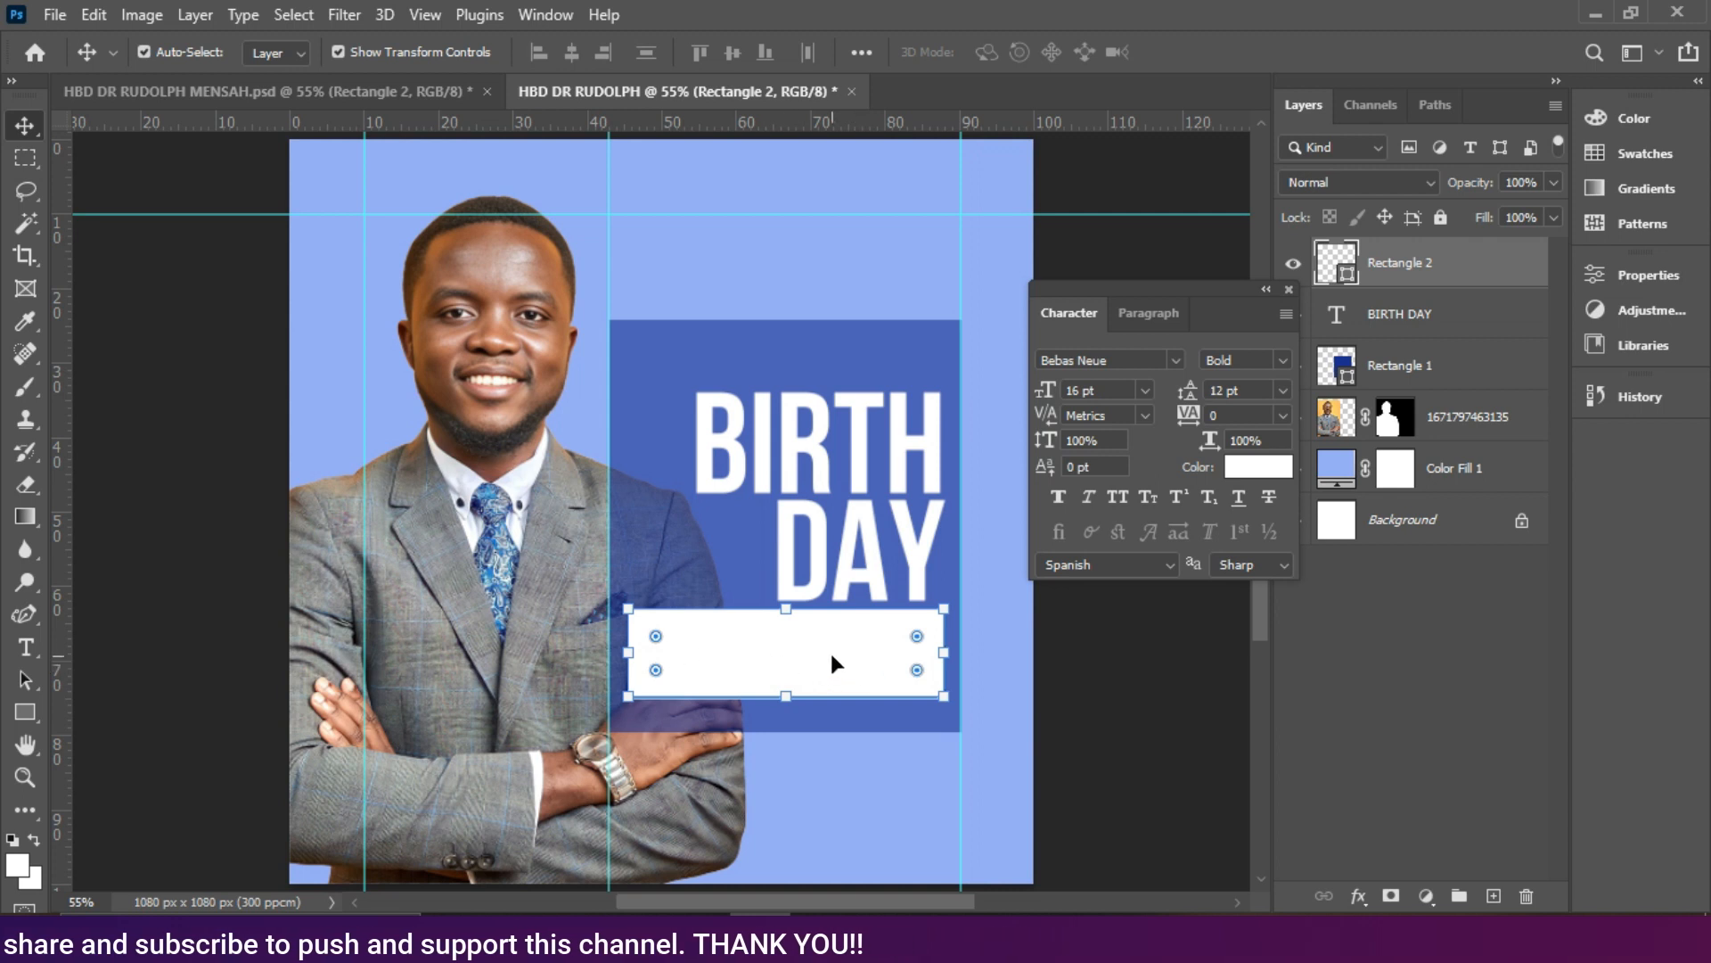
key(ctrl+j)
drag(834, 654, 851, 363)
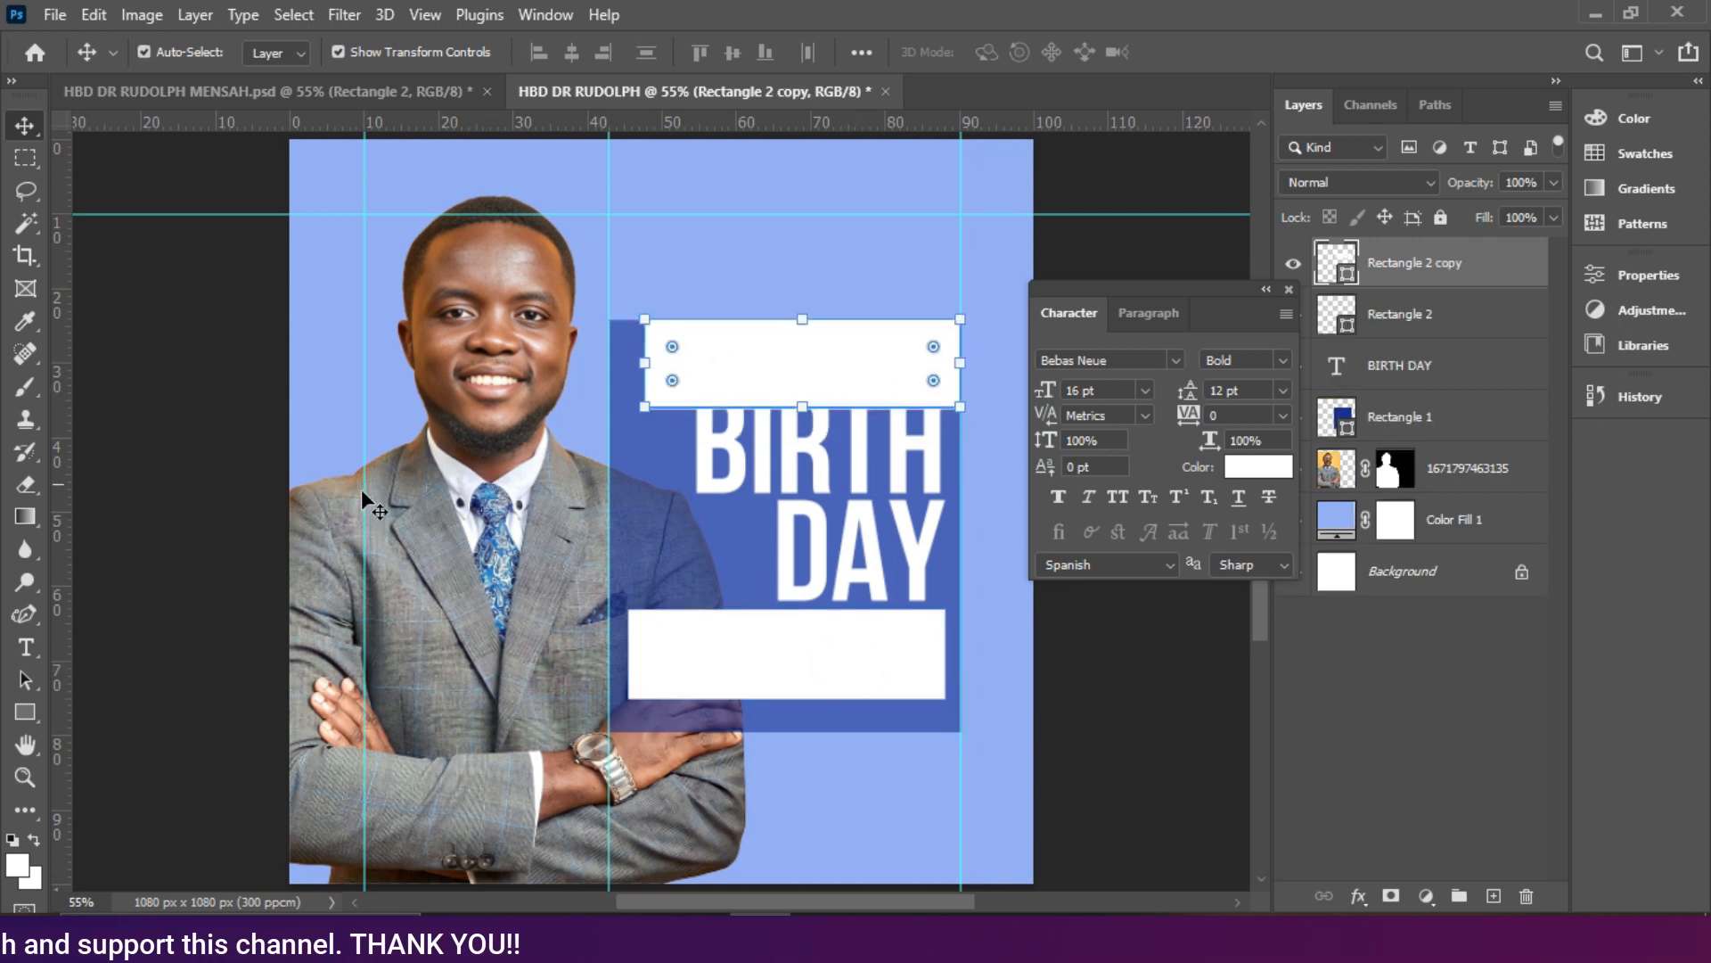
Step: Resize the upper white rectangle to about 360 by 64 px, matching the width of the word BIRTH
click(23, 722)
drag(802, 311, 803, 328)
drag(800, 402, 800, 376)
drag(651, 357, 698, 356)
drag(954, 356, 939, 356)
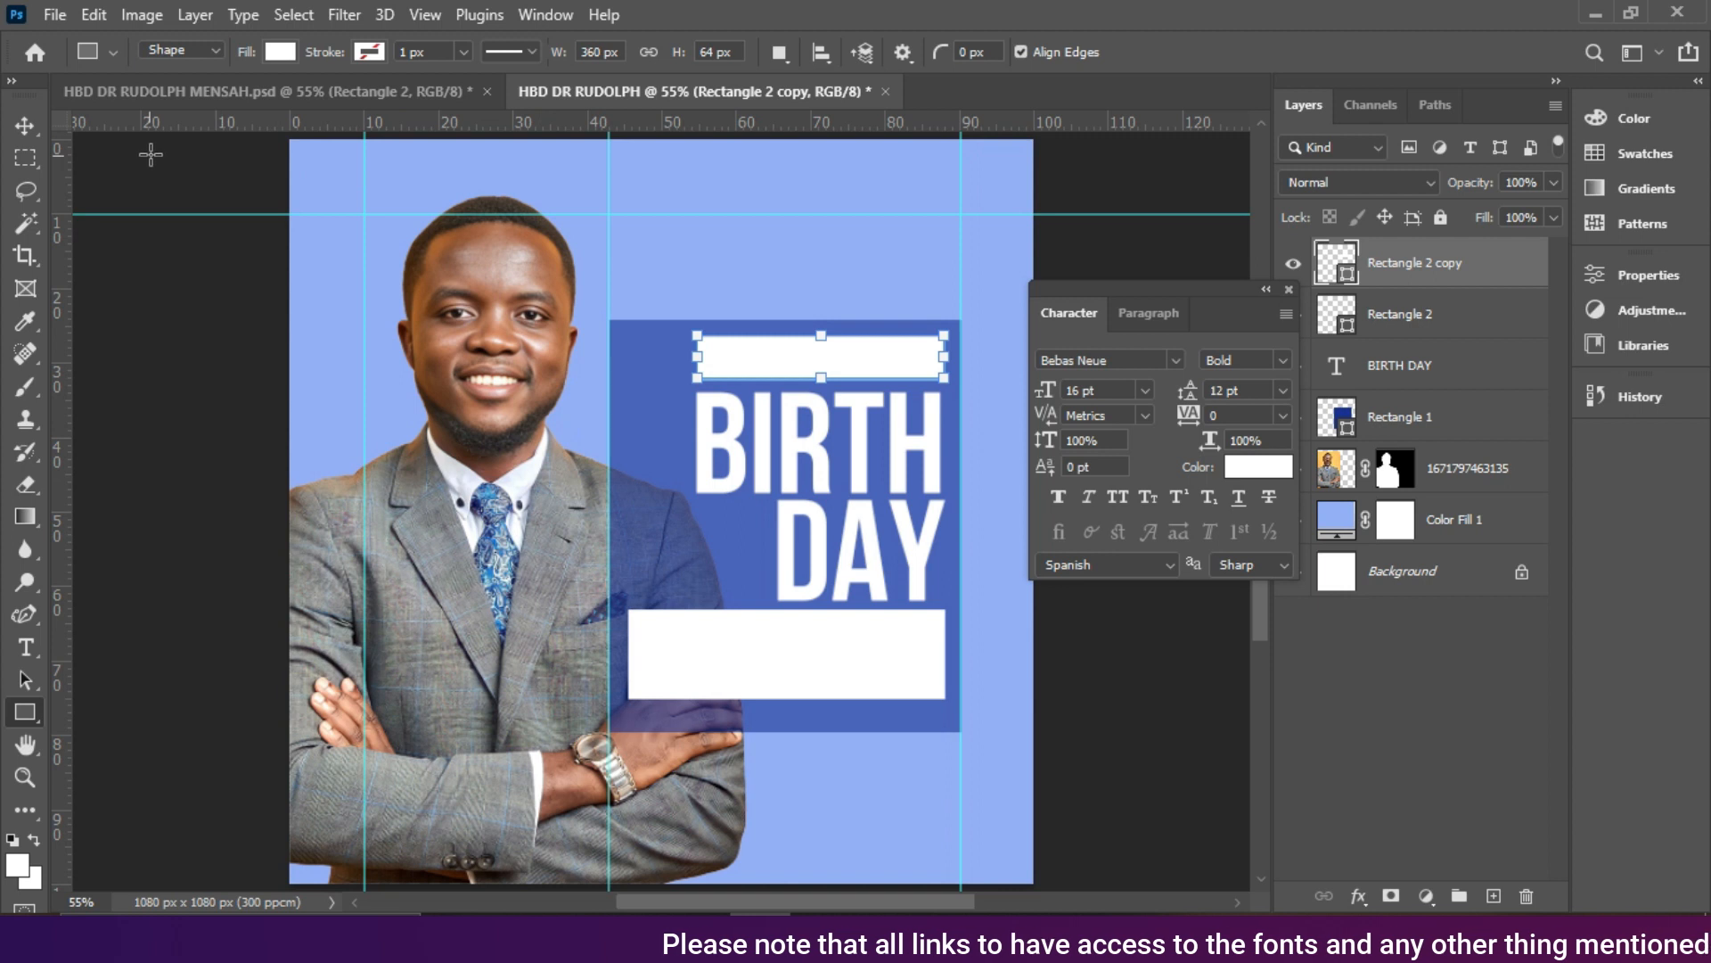
click(24, 127)
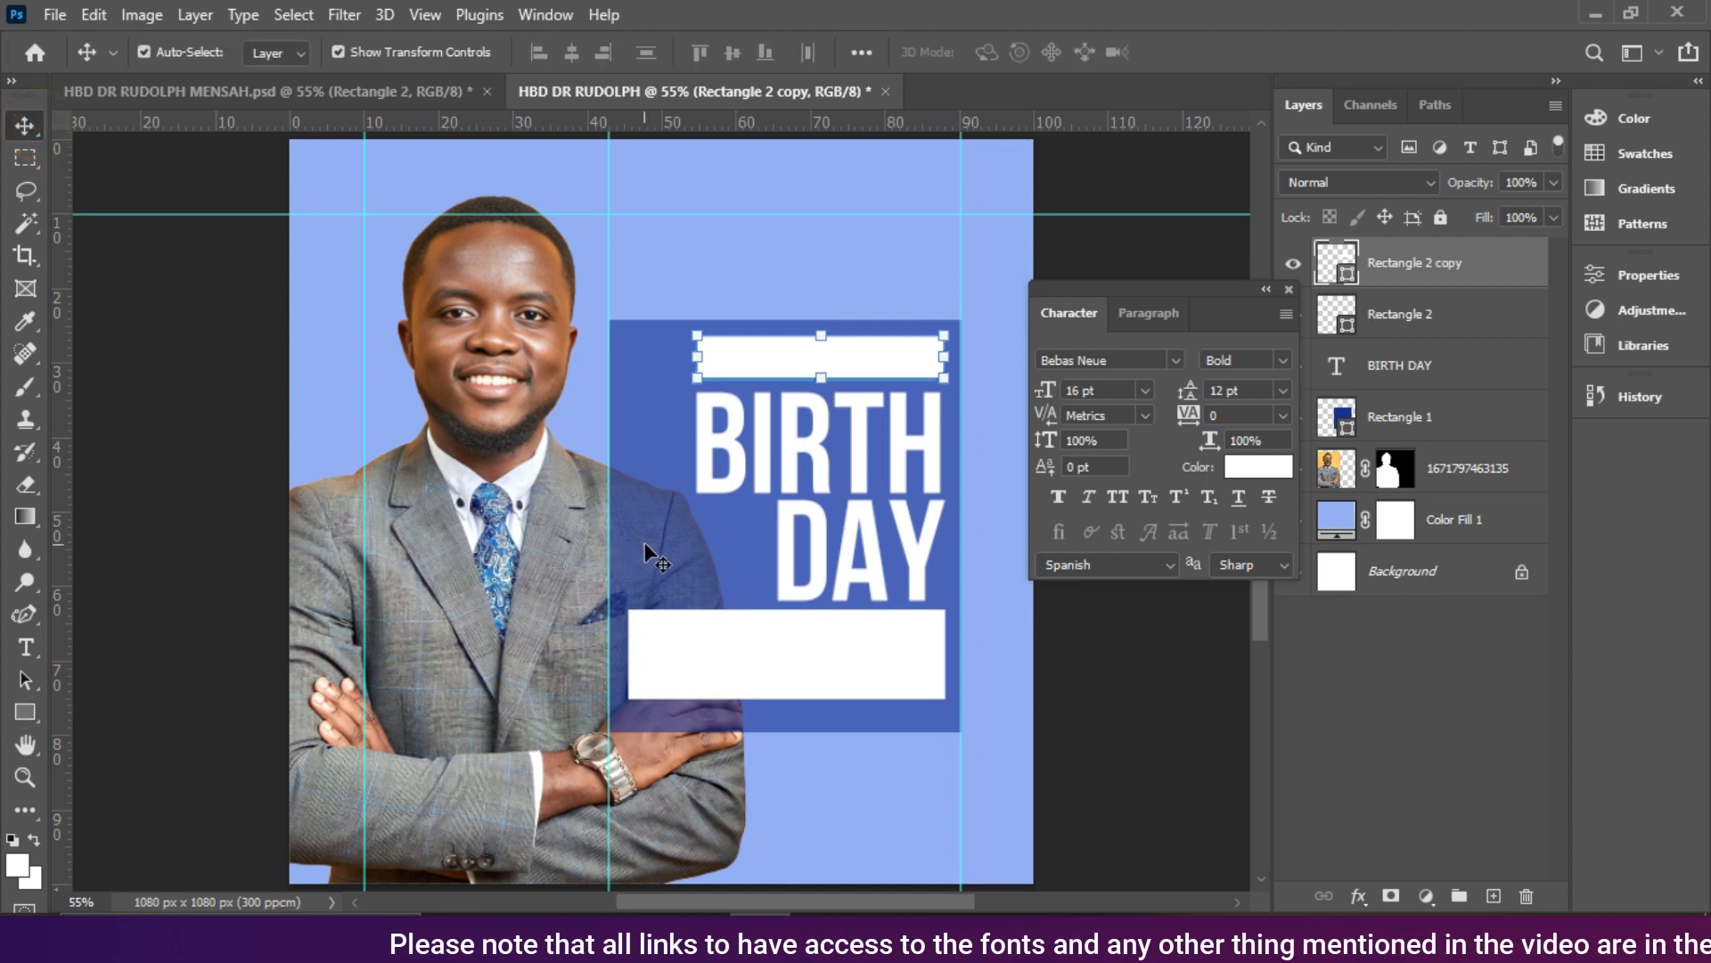
Step: Extend the top edge of the blue rectangle upward to a height of about 623 px
click(648, 553)
click(25, 712)
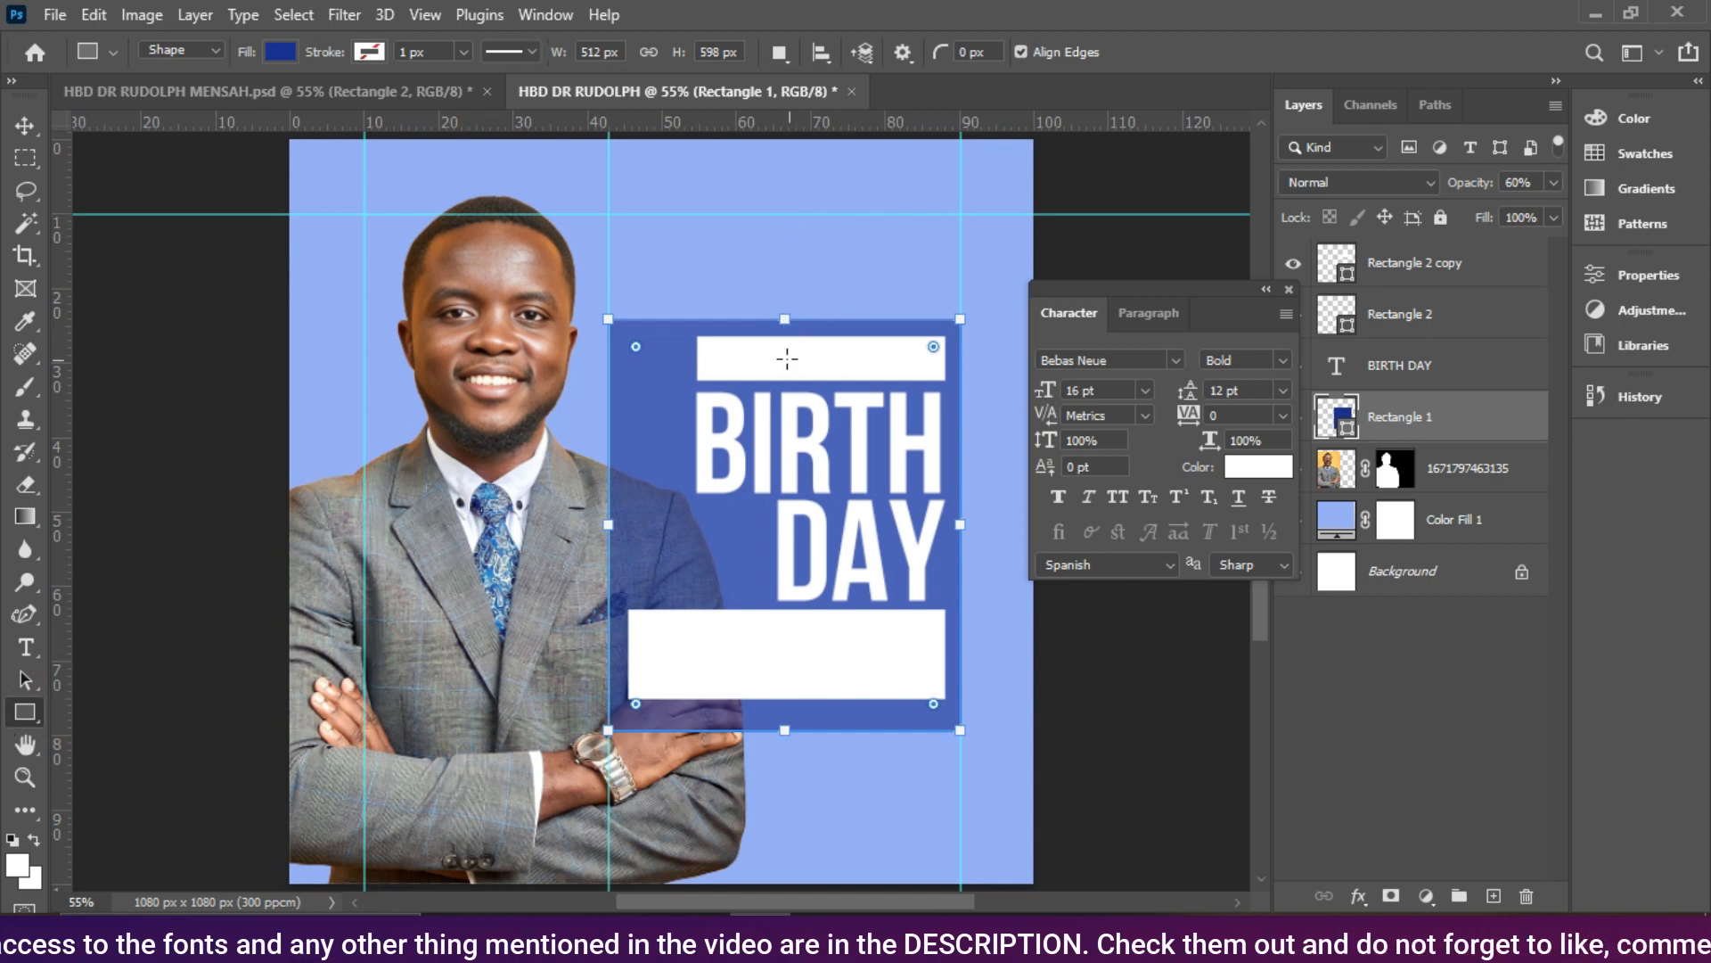
drag(788, 318, 785, 300)
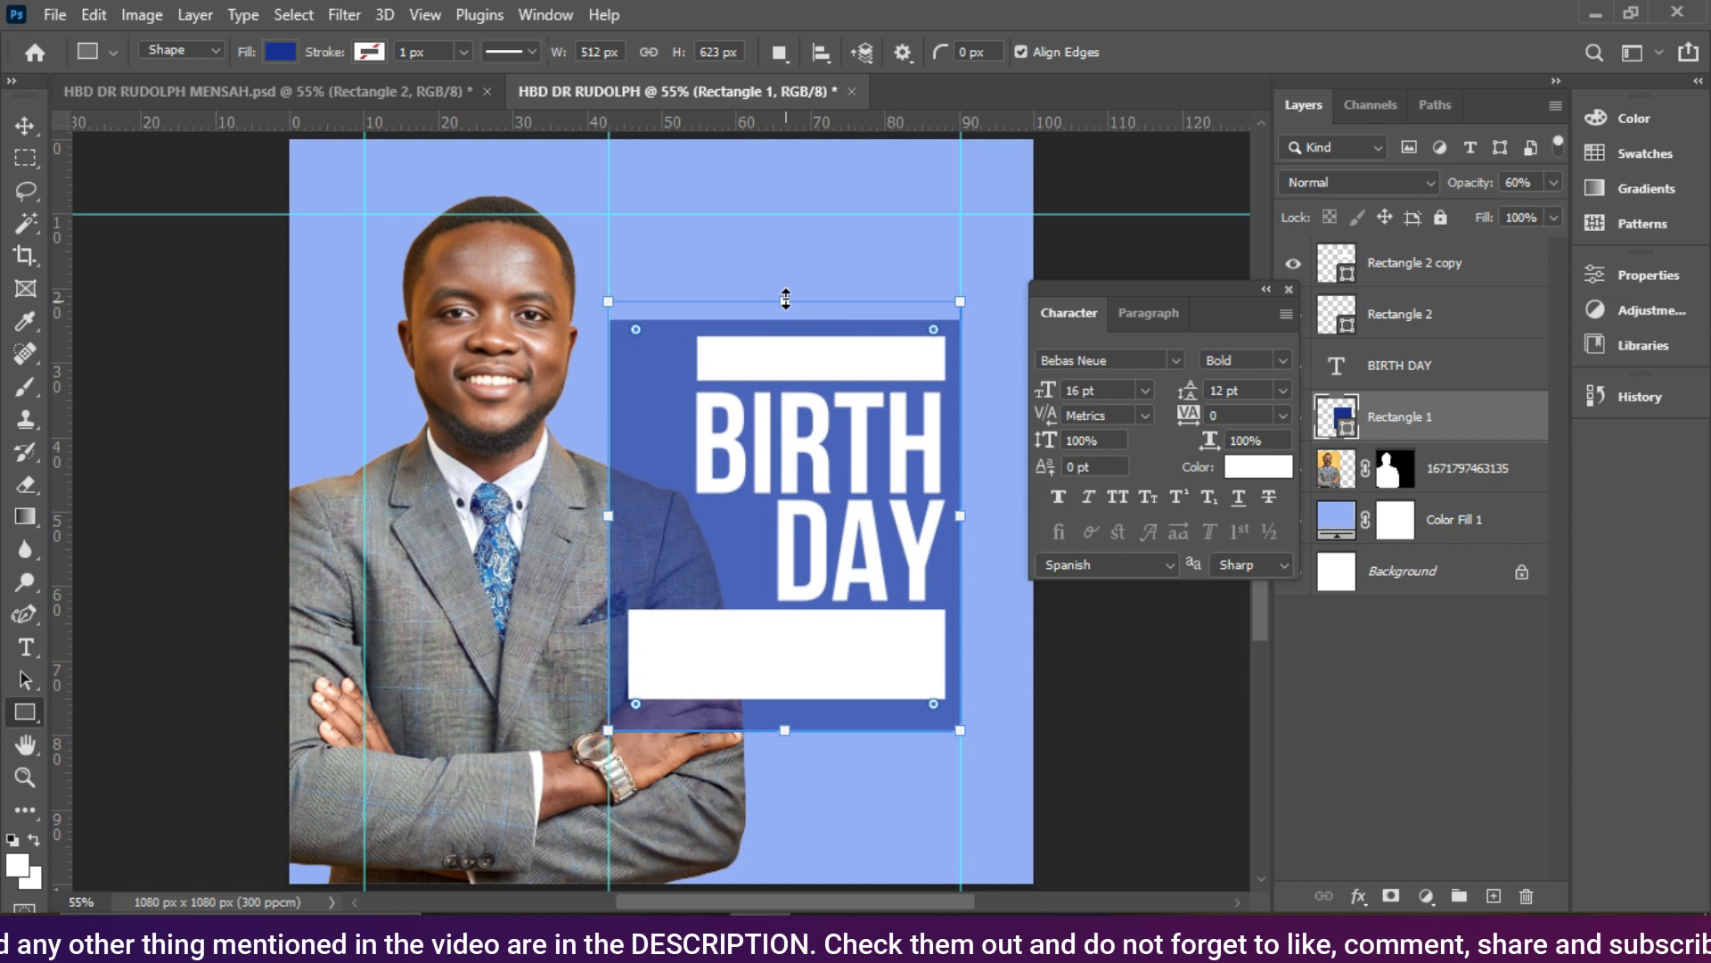
click(25, 125)
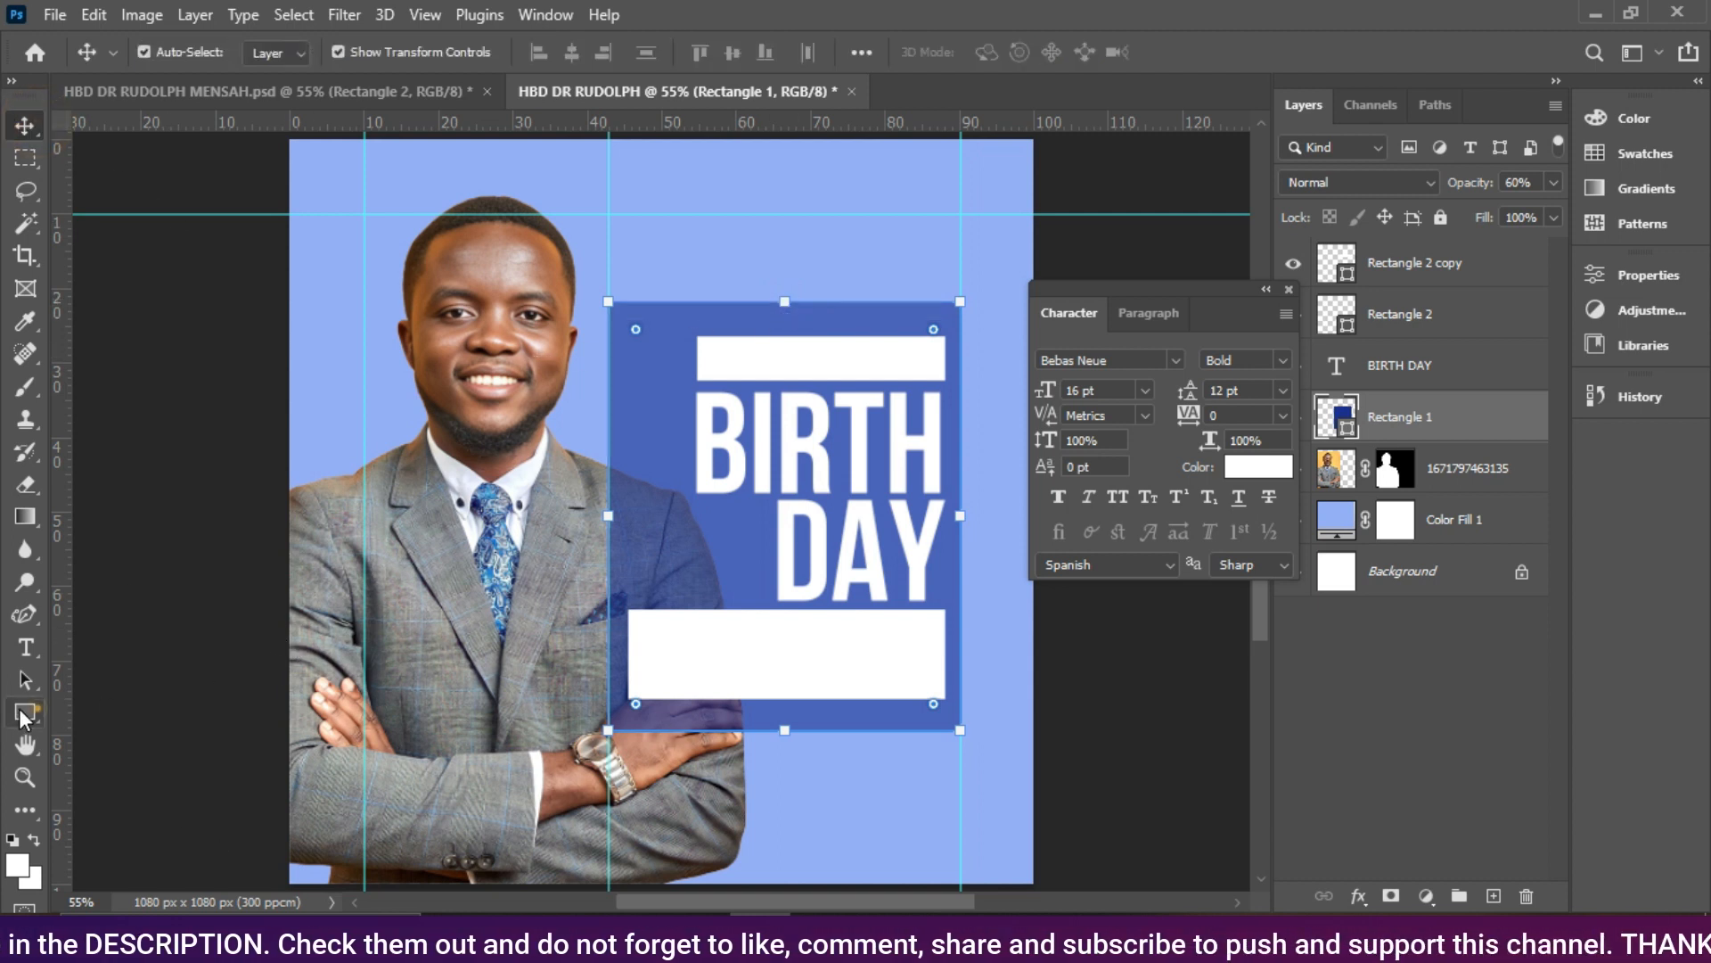
Step: Raise the top edge of the upper white rectangle to make it about 75 px high
click(25, 711)
click(88, 708)
click(1426, 314)
click(1431, 268)
drag(819, 335, 820, 324)
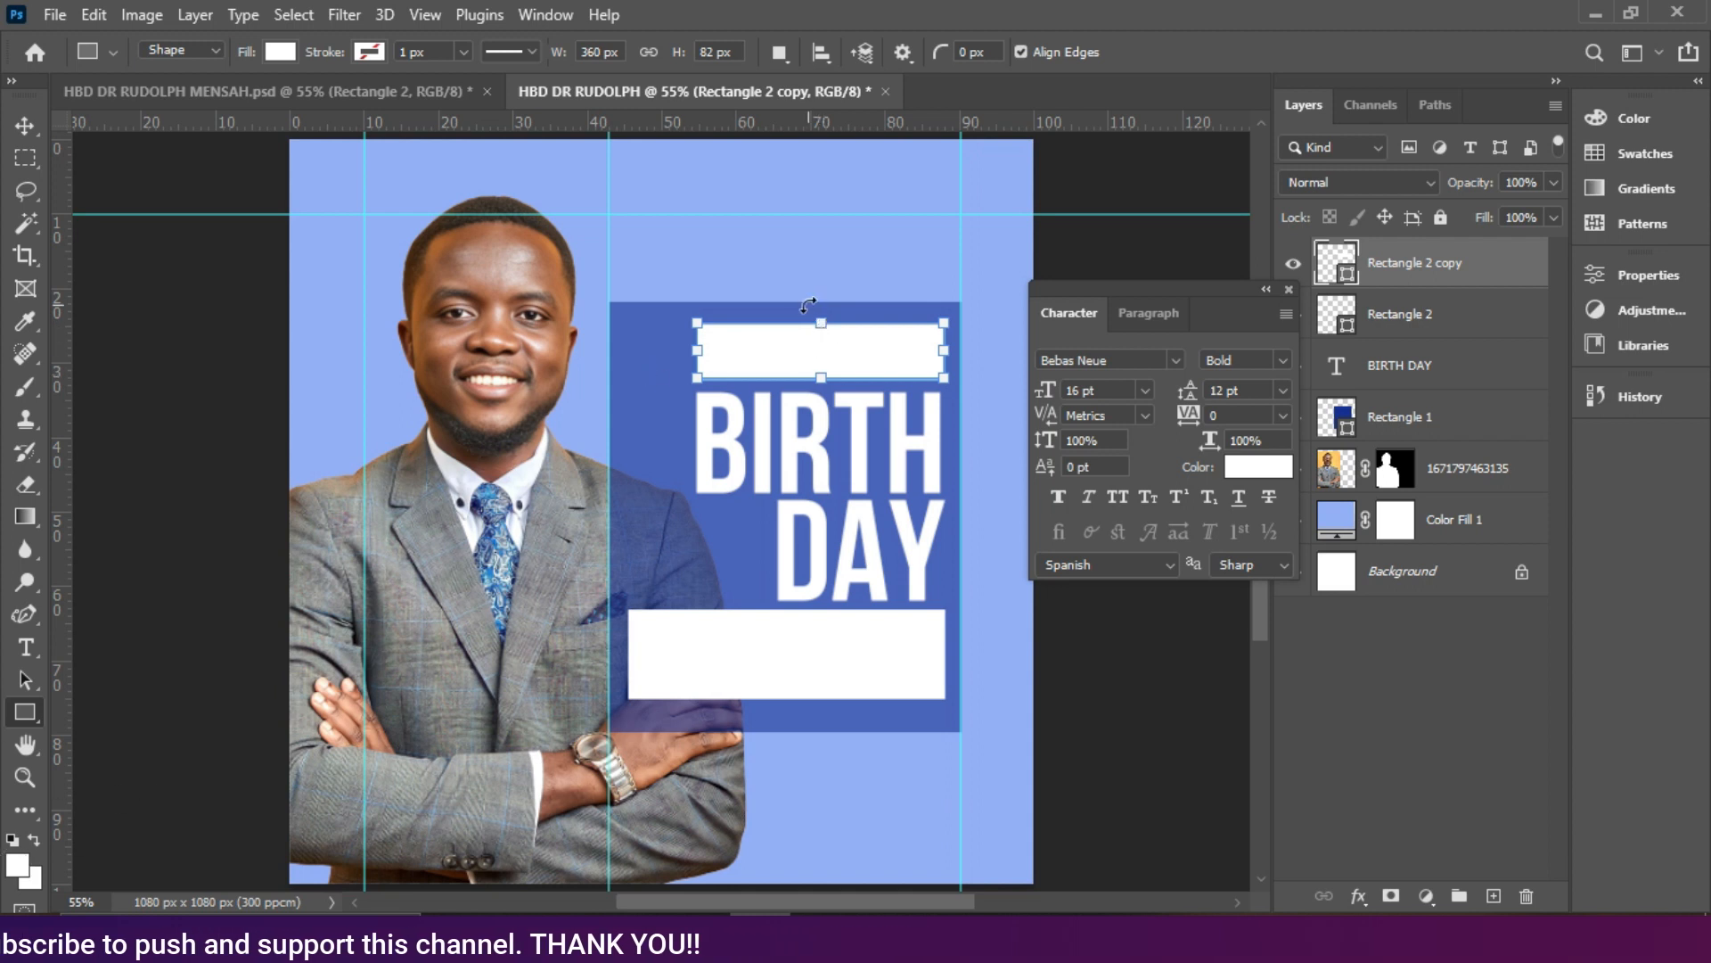
drag(821, 323, 821, 329)
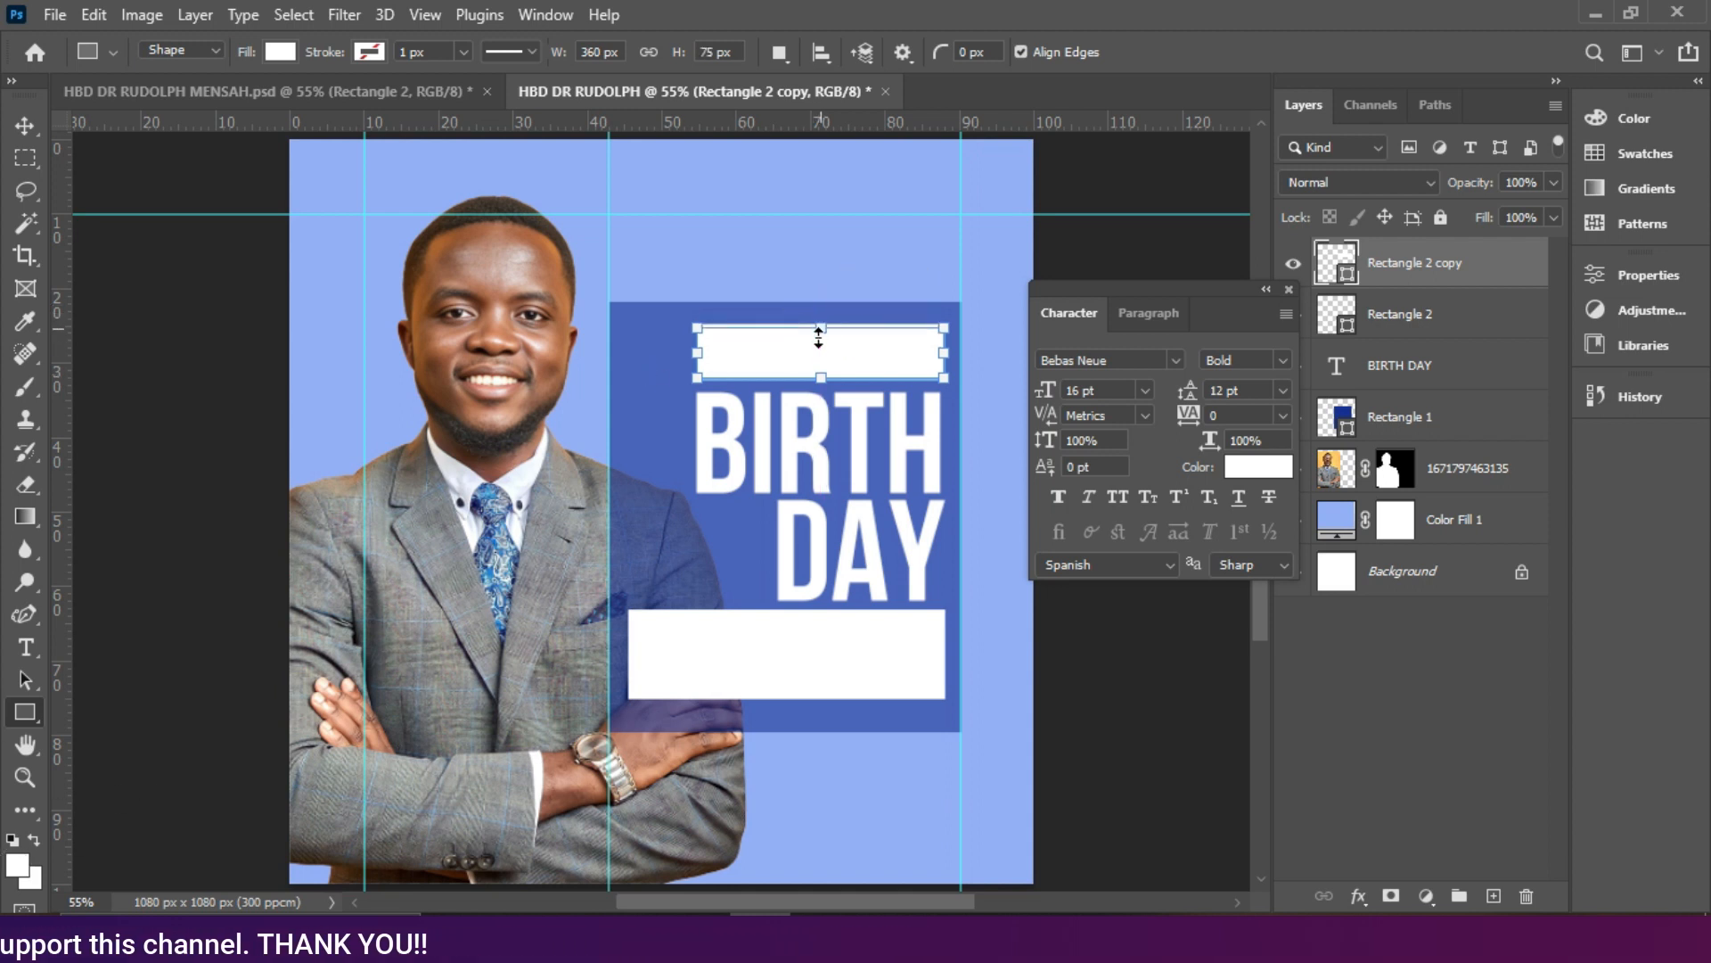
click(25, 125)
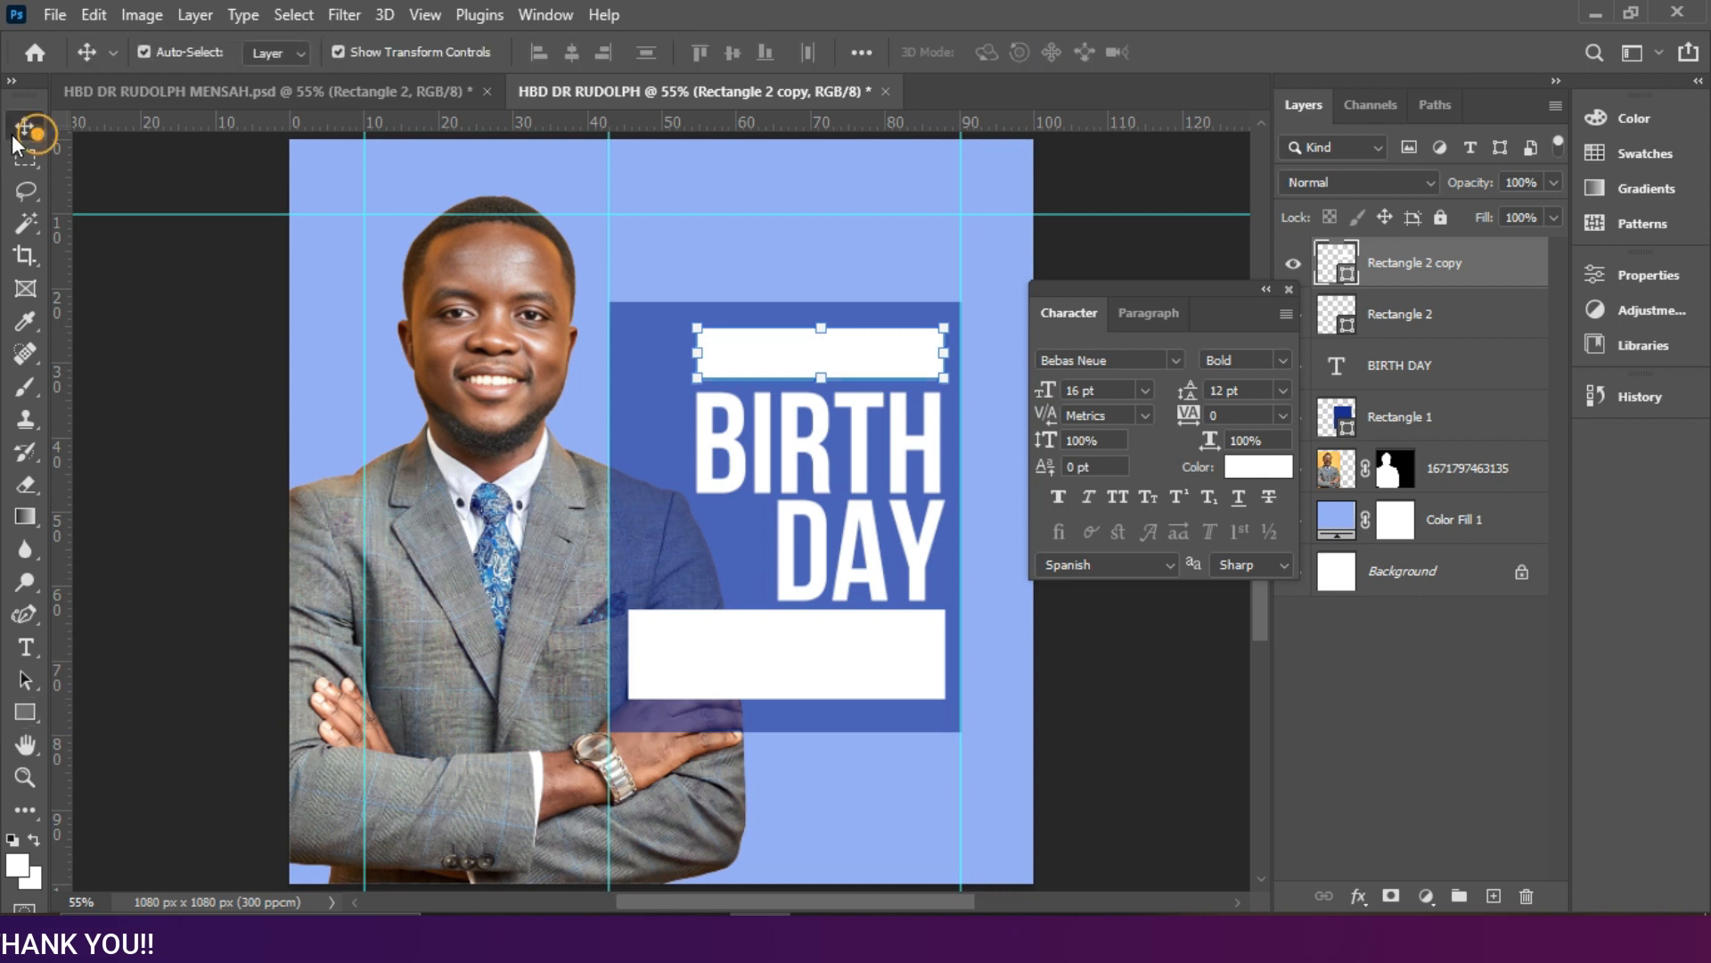
Step: Nudge the lower white rectangle down to widen the gap beneath the word DAY
click(802, 674)
key(Down)
key(Down)
key(Down)
key(Down)
key(Down)
key(Down)
key(Down)
key(Down)
key(Down)
key(Down)
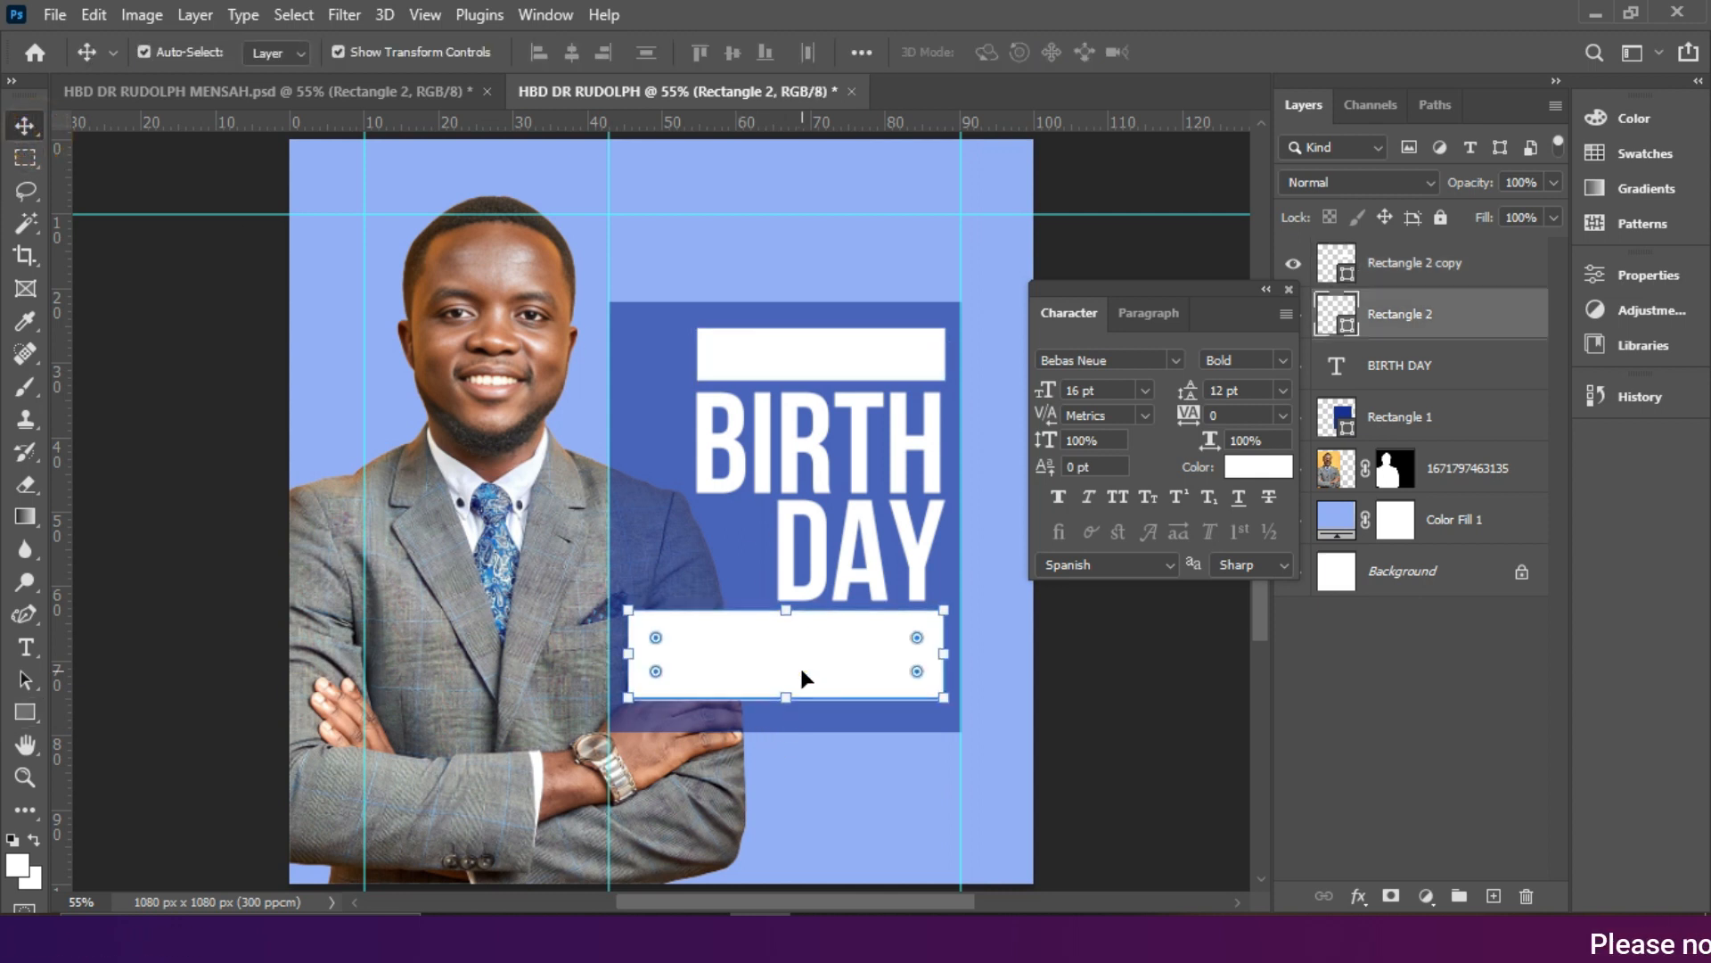
key(Down)
key(Down)
key(Down)
key(Down)
key(Down)
key(Down)
Step: Nudge the BIRTH DAY text slightly down and the lower white rectangle slightly up to even out the gaps
click(884, 536)
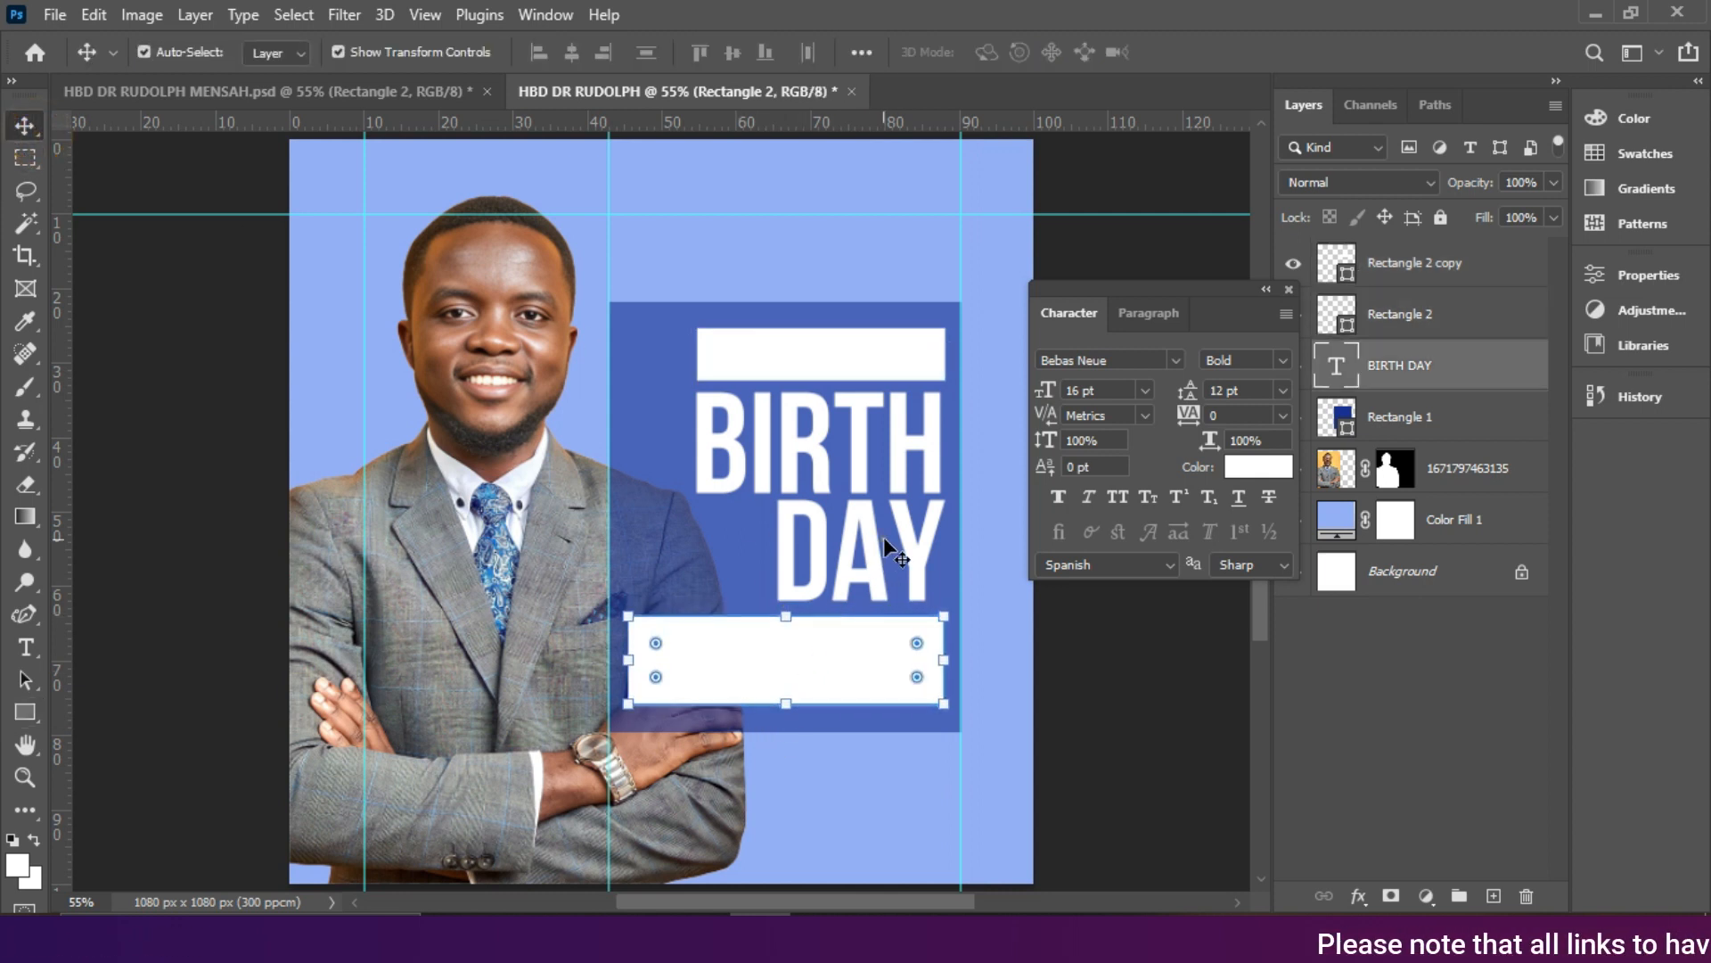
key(Down)
key(Down)
key(Down)
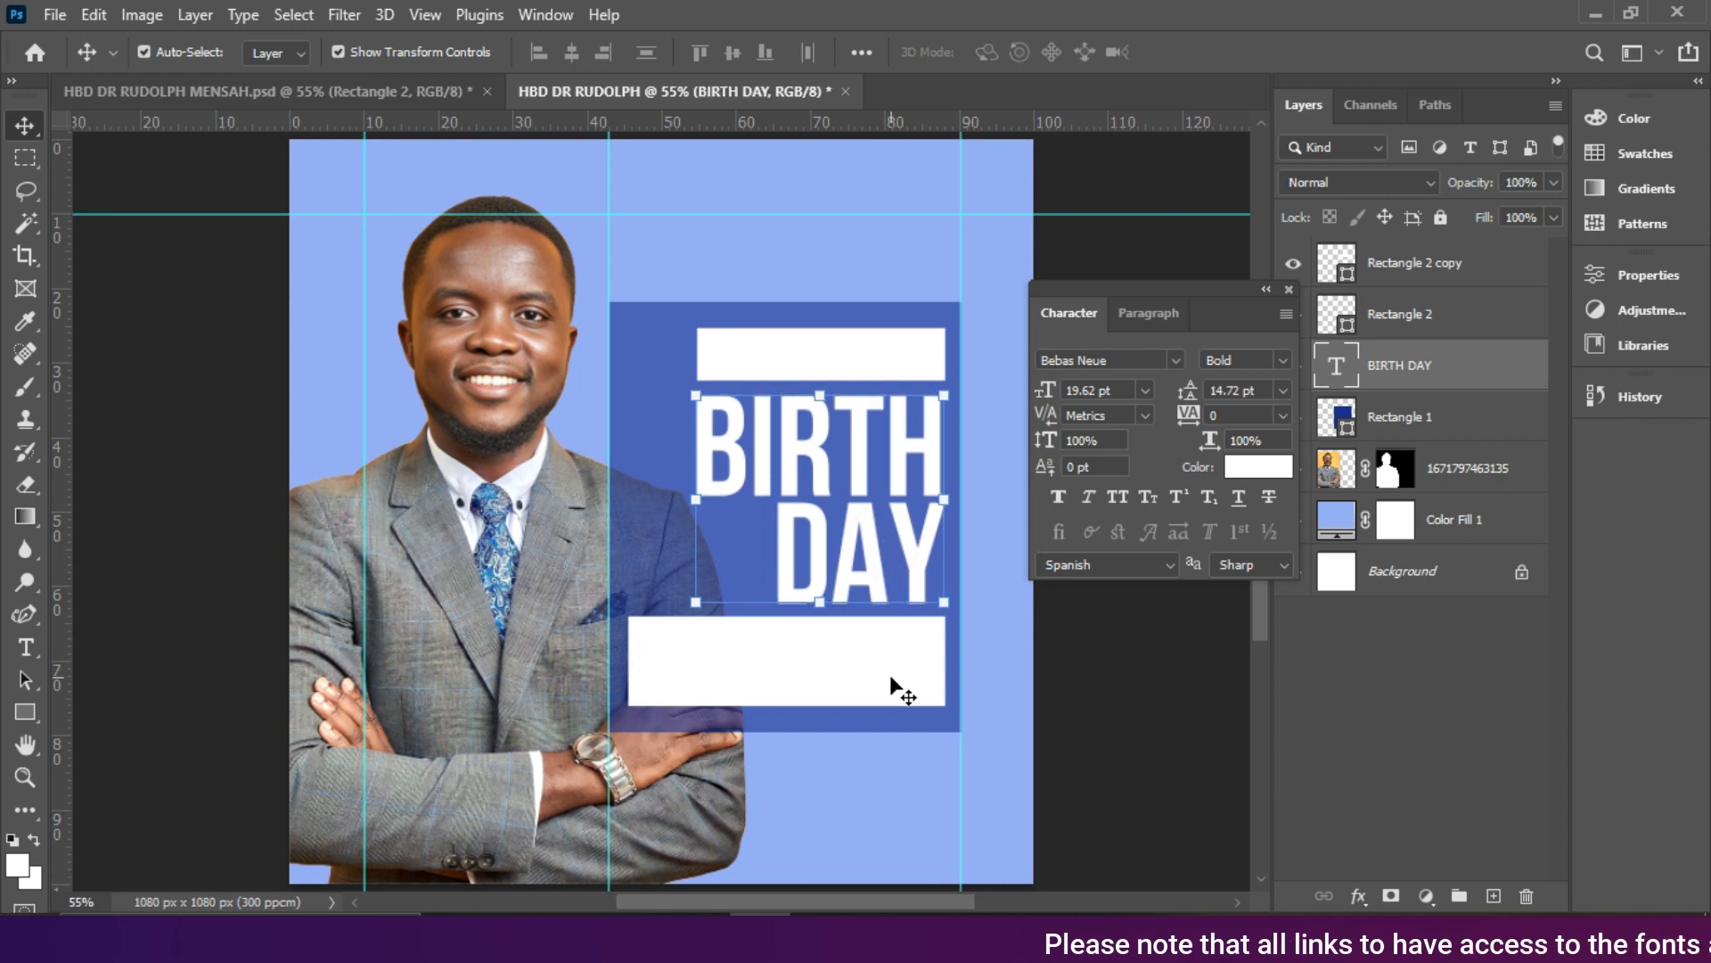
drag(891, 679, 890, 675)
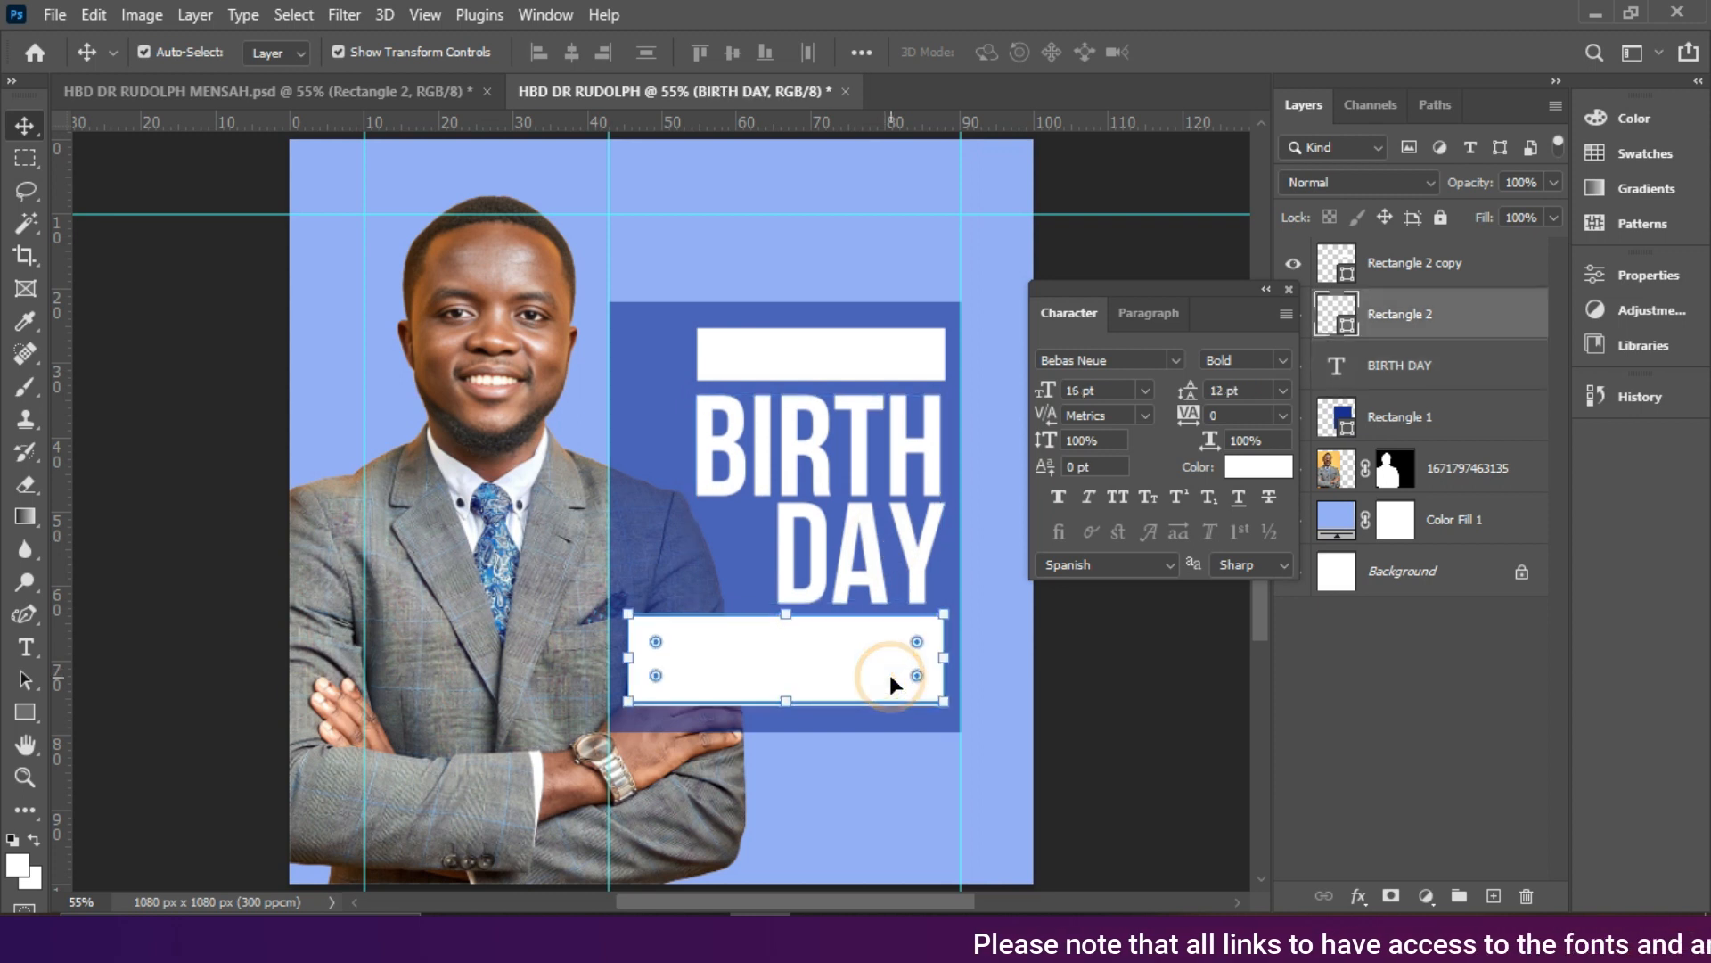
Step: Align the right edges of both white rectangles and the BIRTH DAY text, and shift them slightly left together
ctrl+click(1422, 366)
ctrl+click(1422, 271)
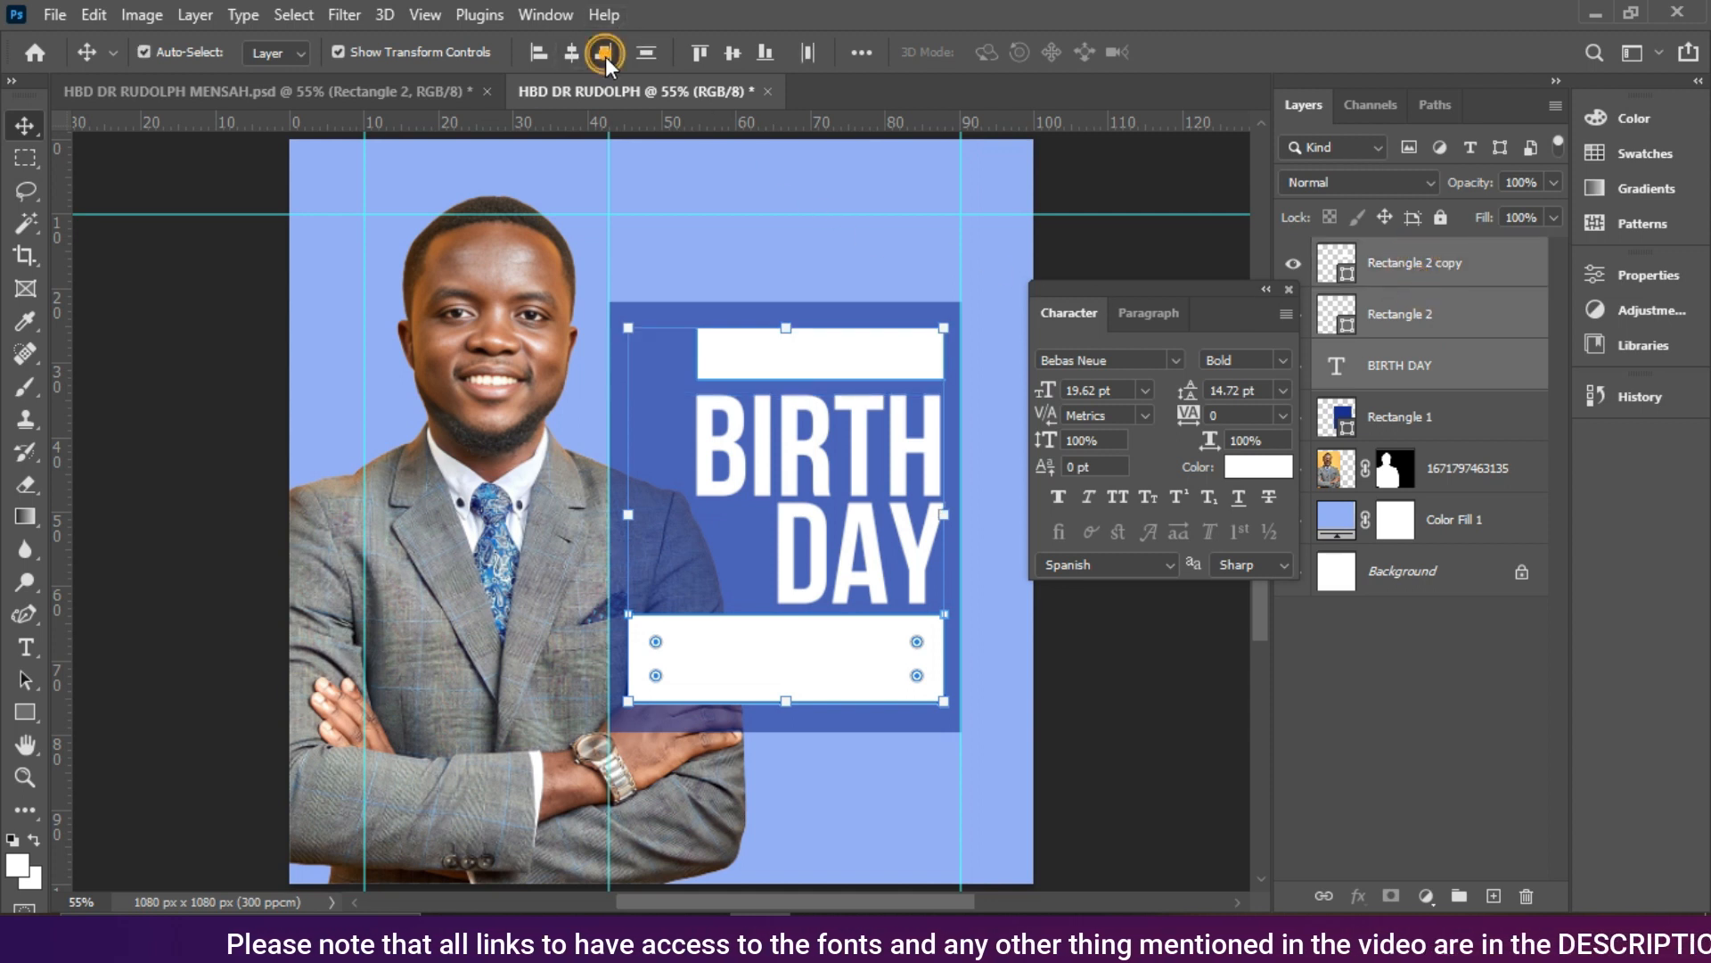
key(Left)
key(Left)
key(Left)
key(Left)
key(Left)
key(Left)
key(Left)
key(Left)
key(Left)
key(Left)
key(Left)
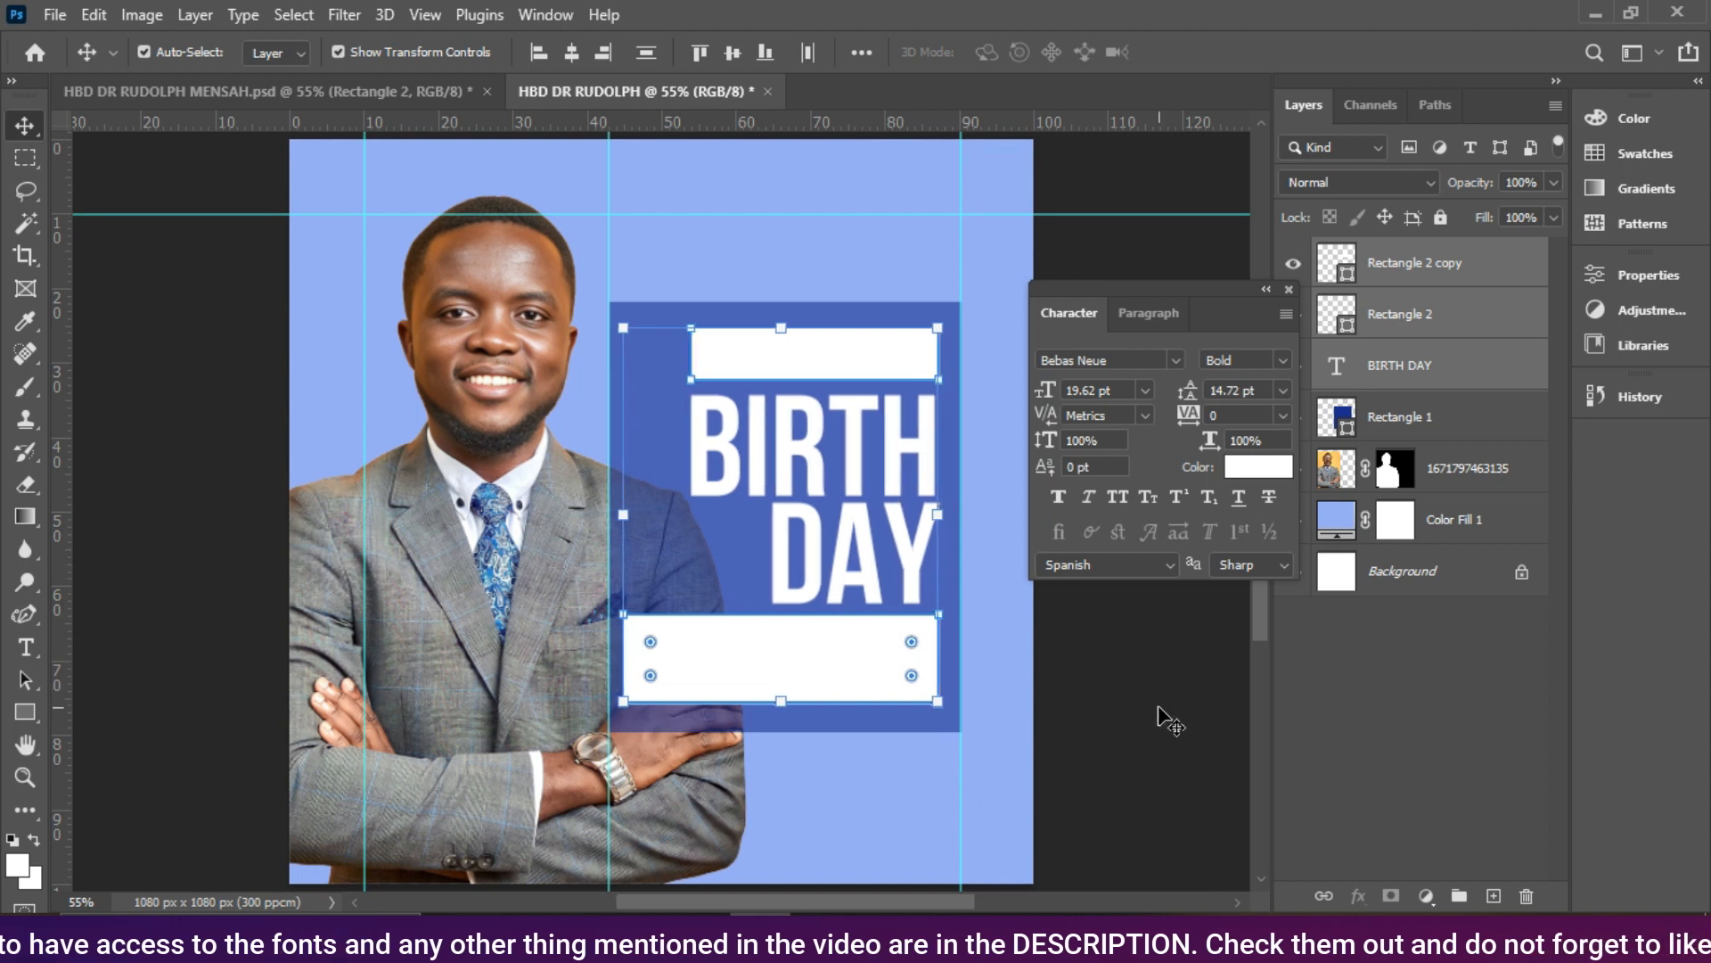
Step: Select the upper white rectangle and switch to the finished reference flyer to examine its Happy banner
click(1060, 653)
click(788, 364)
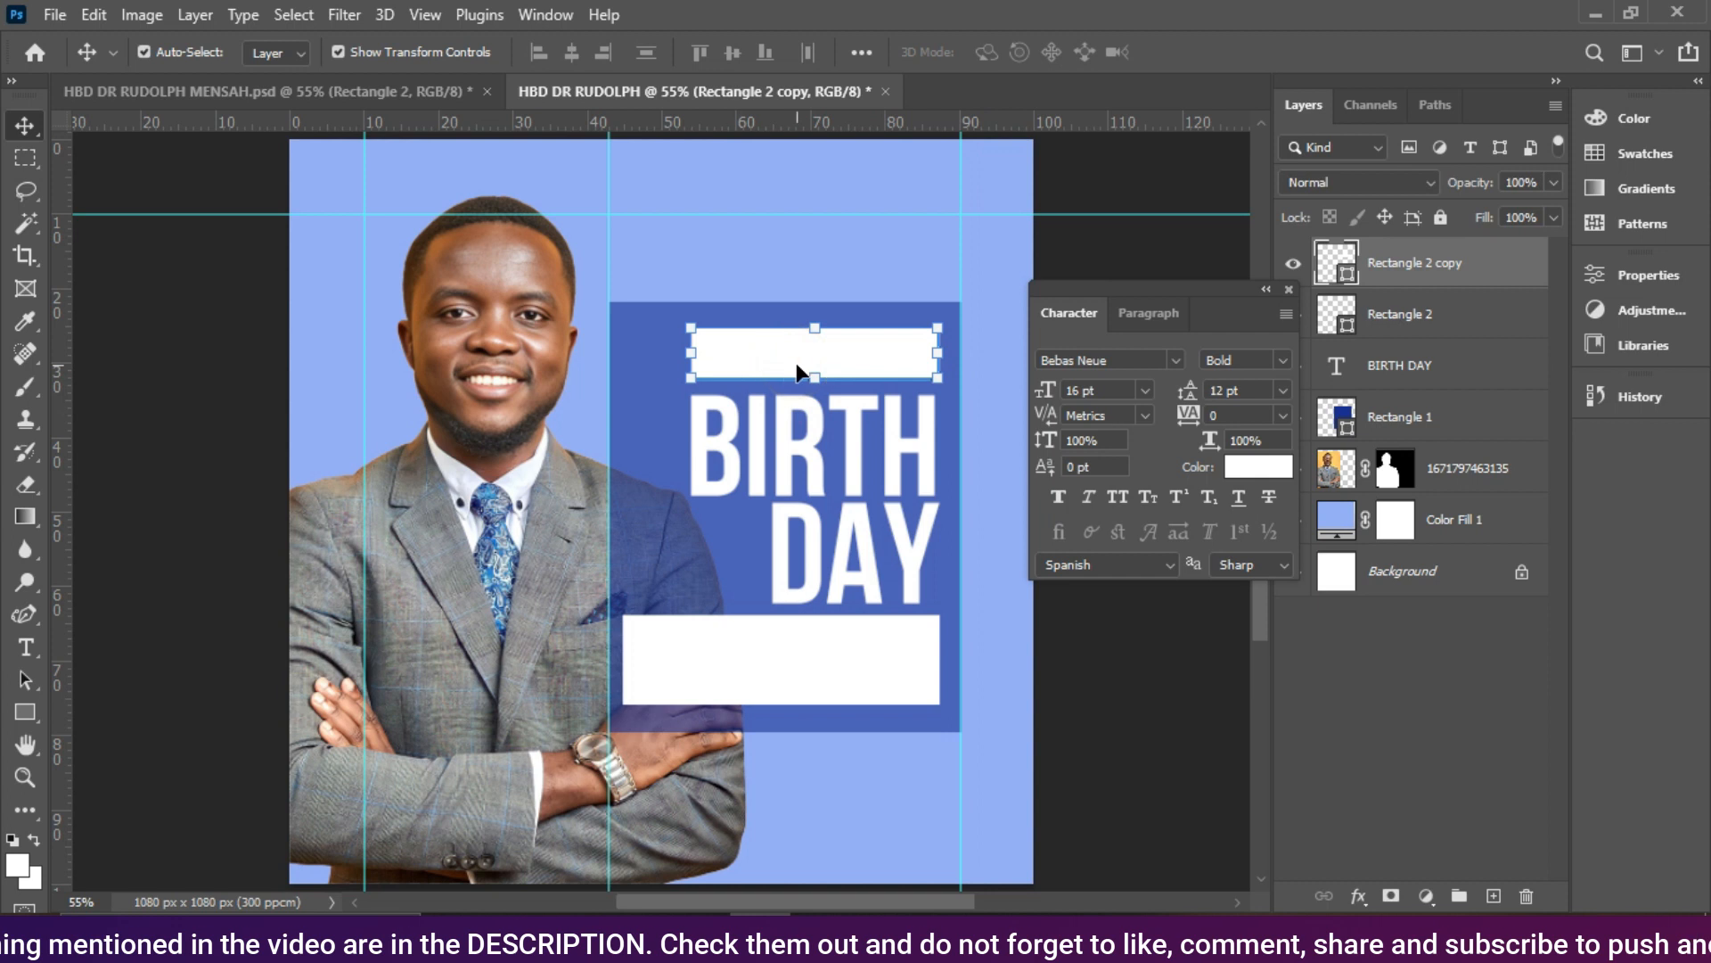
click(351, 89)
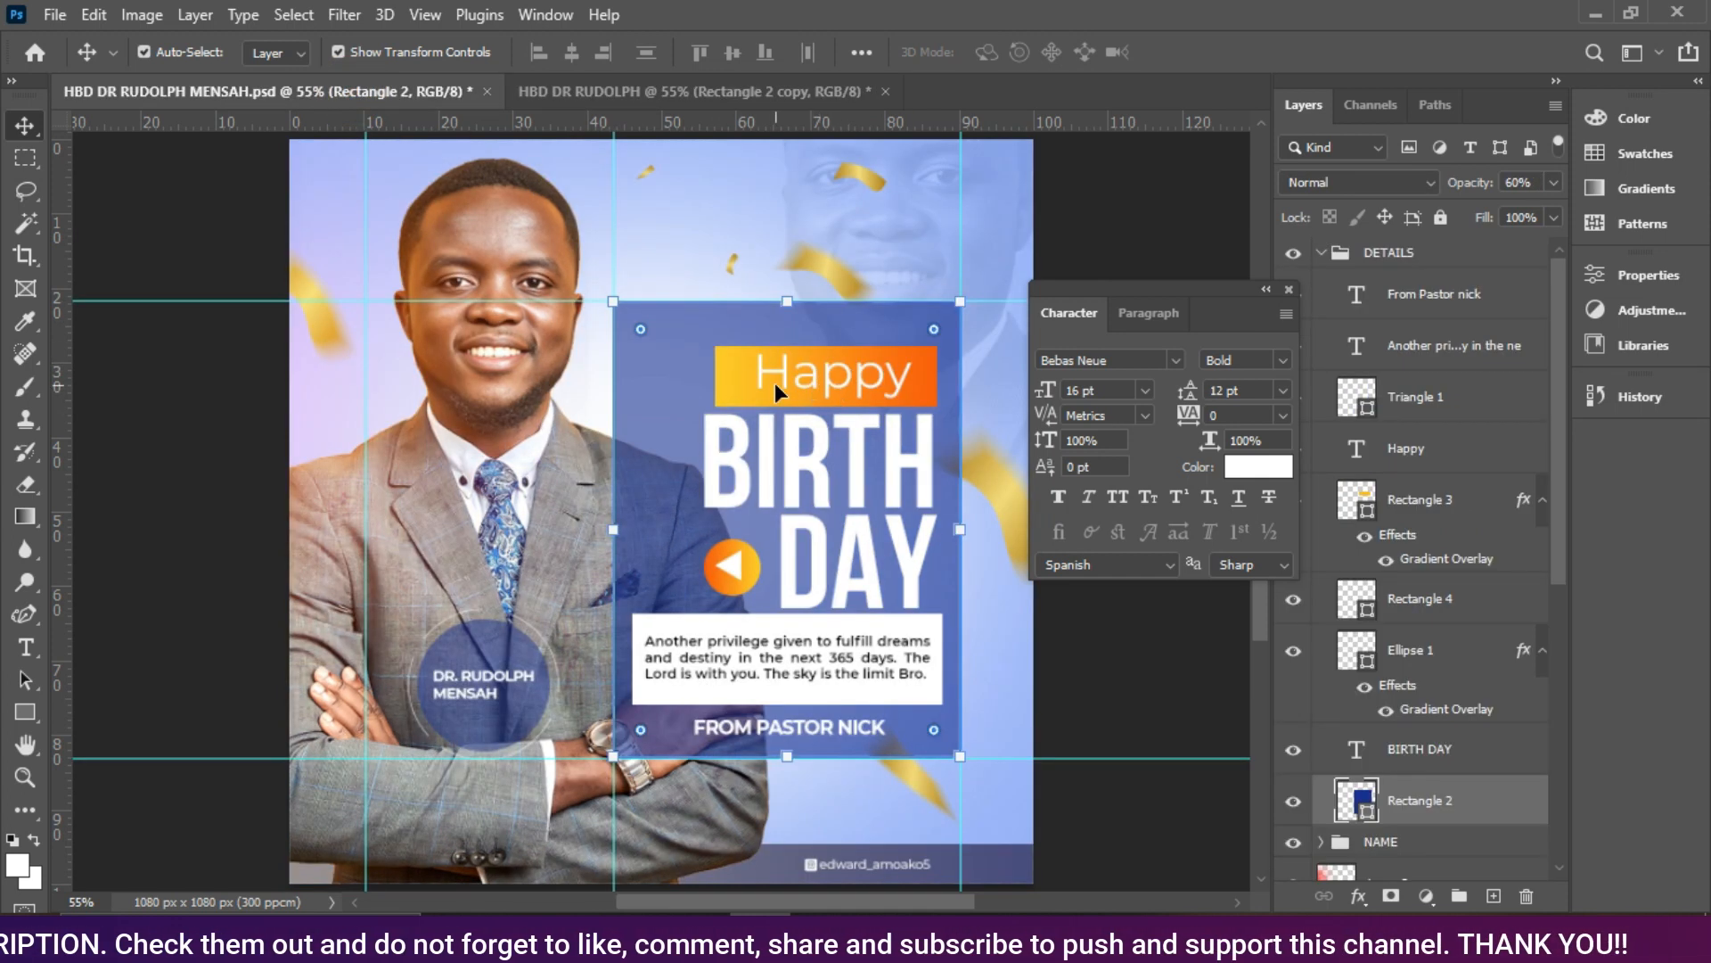
Step: Return to the working flyer and add a Gradient Overlay to the upper white rectangle above BIRTH DAY
click(615, 93)
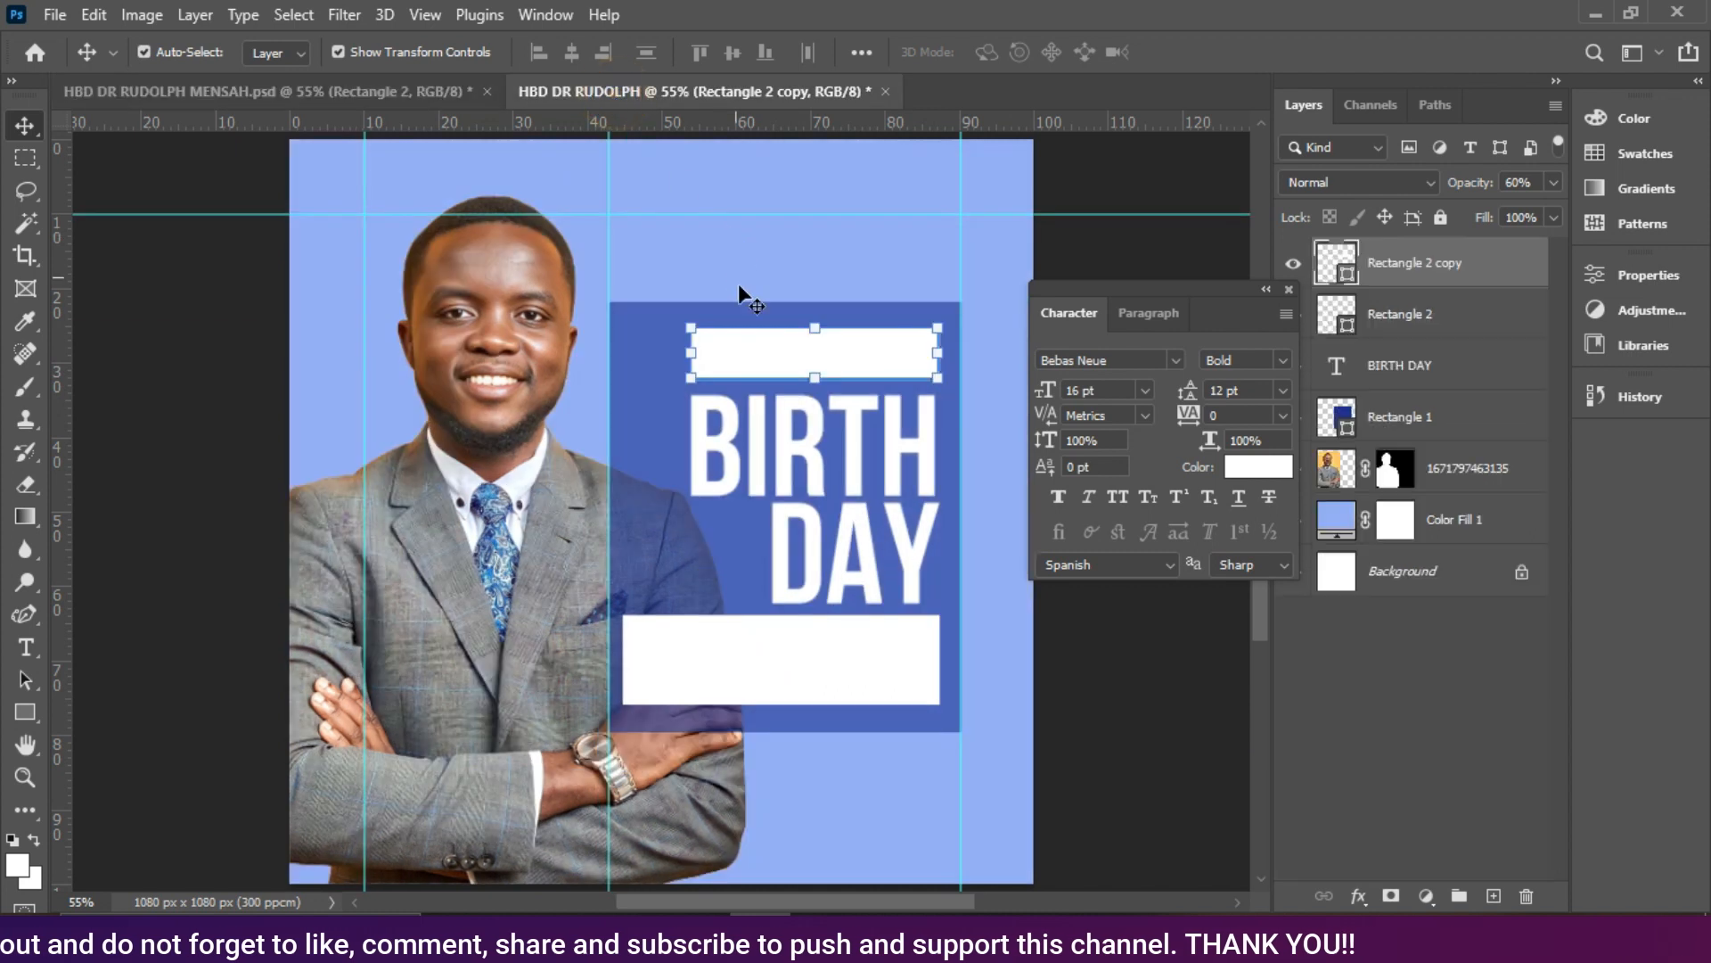
click(1355, 895)
click(1355, 896)
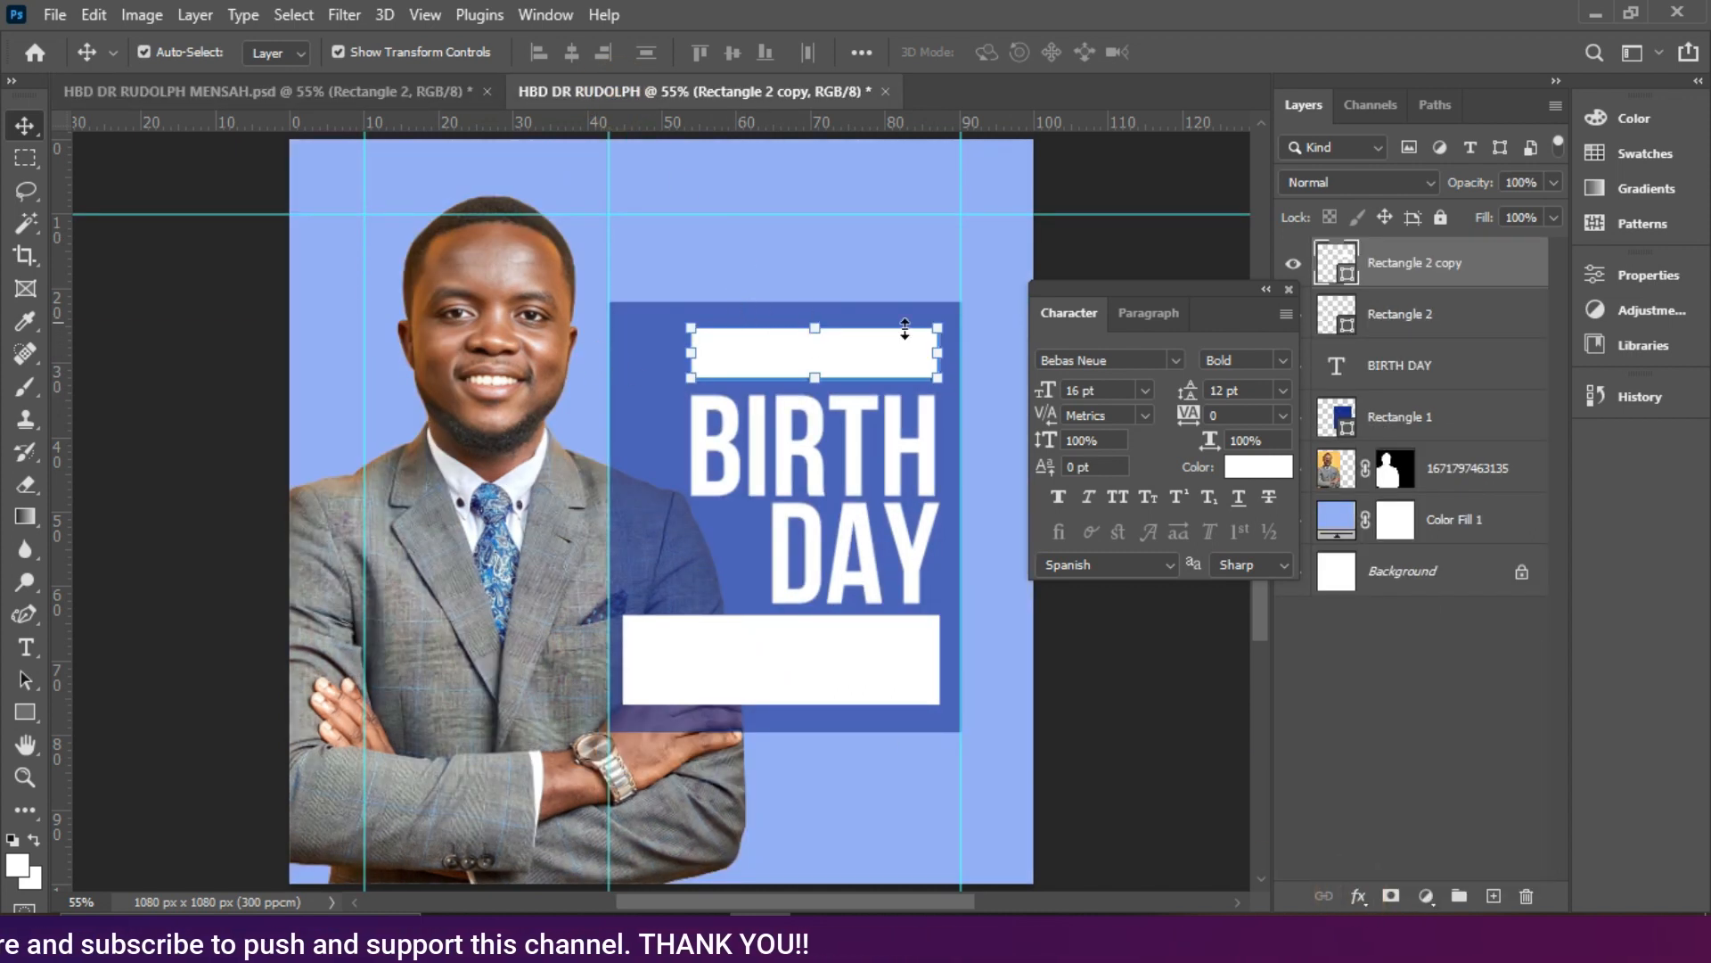
click(1360, 896)
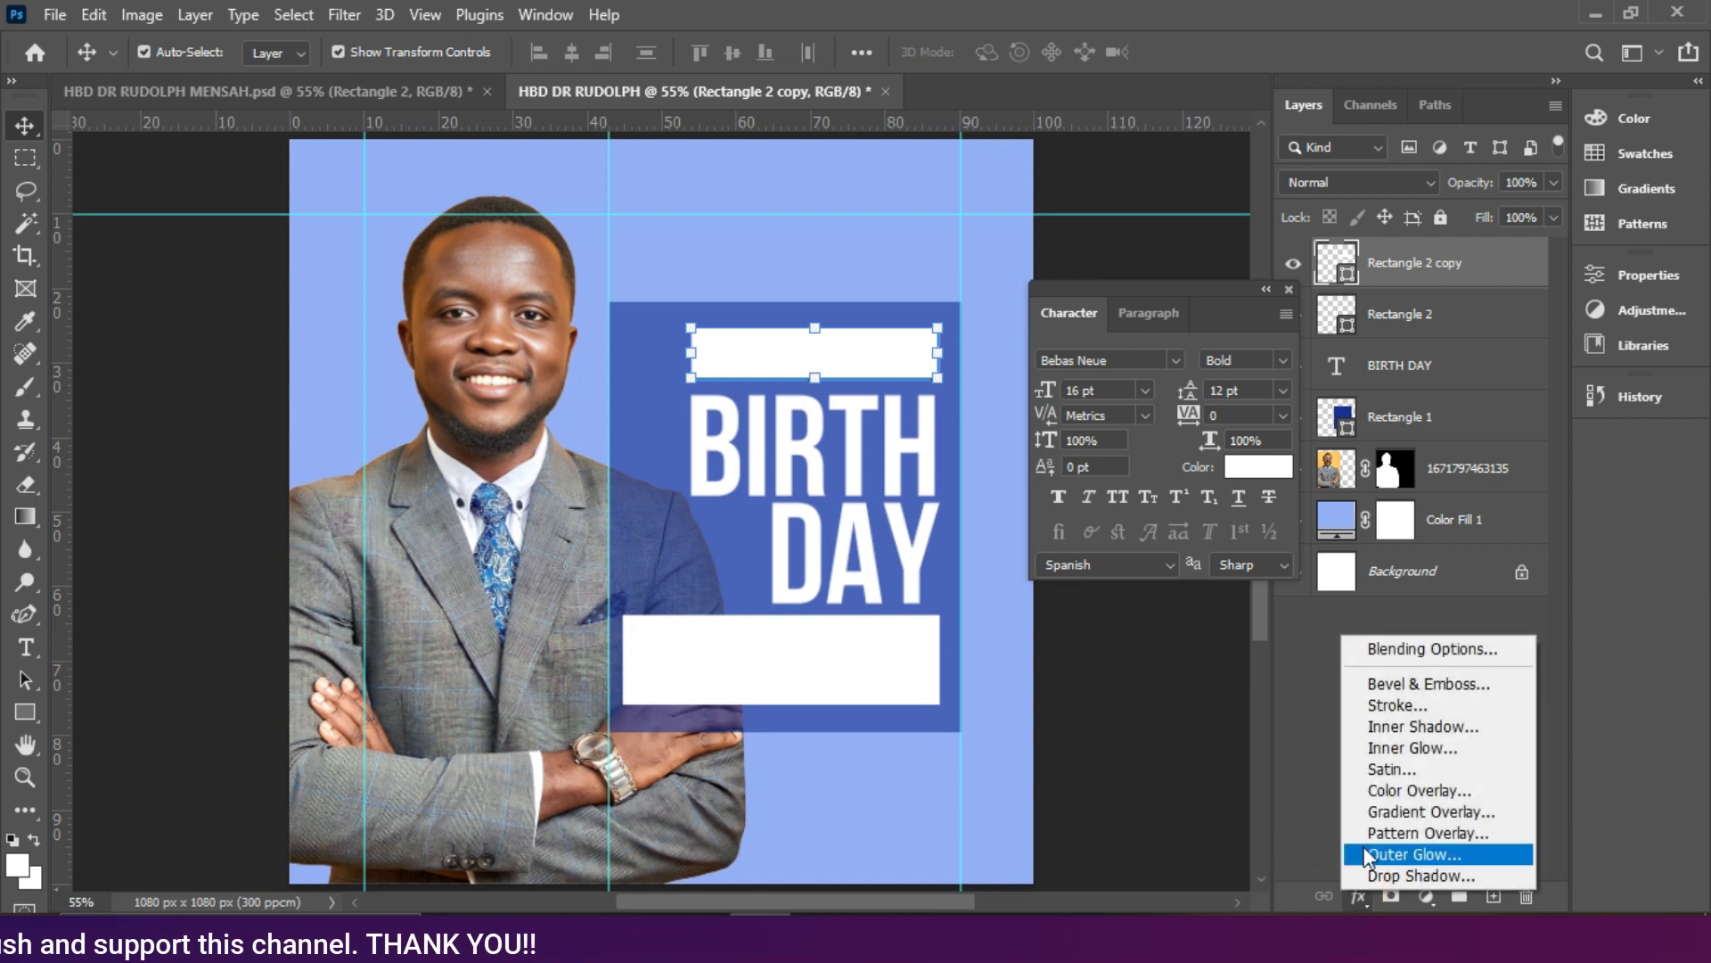
click(1385, 811)
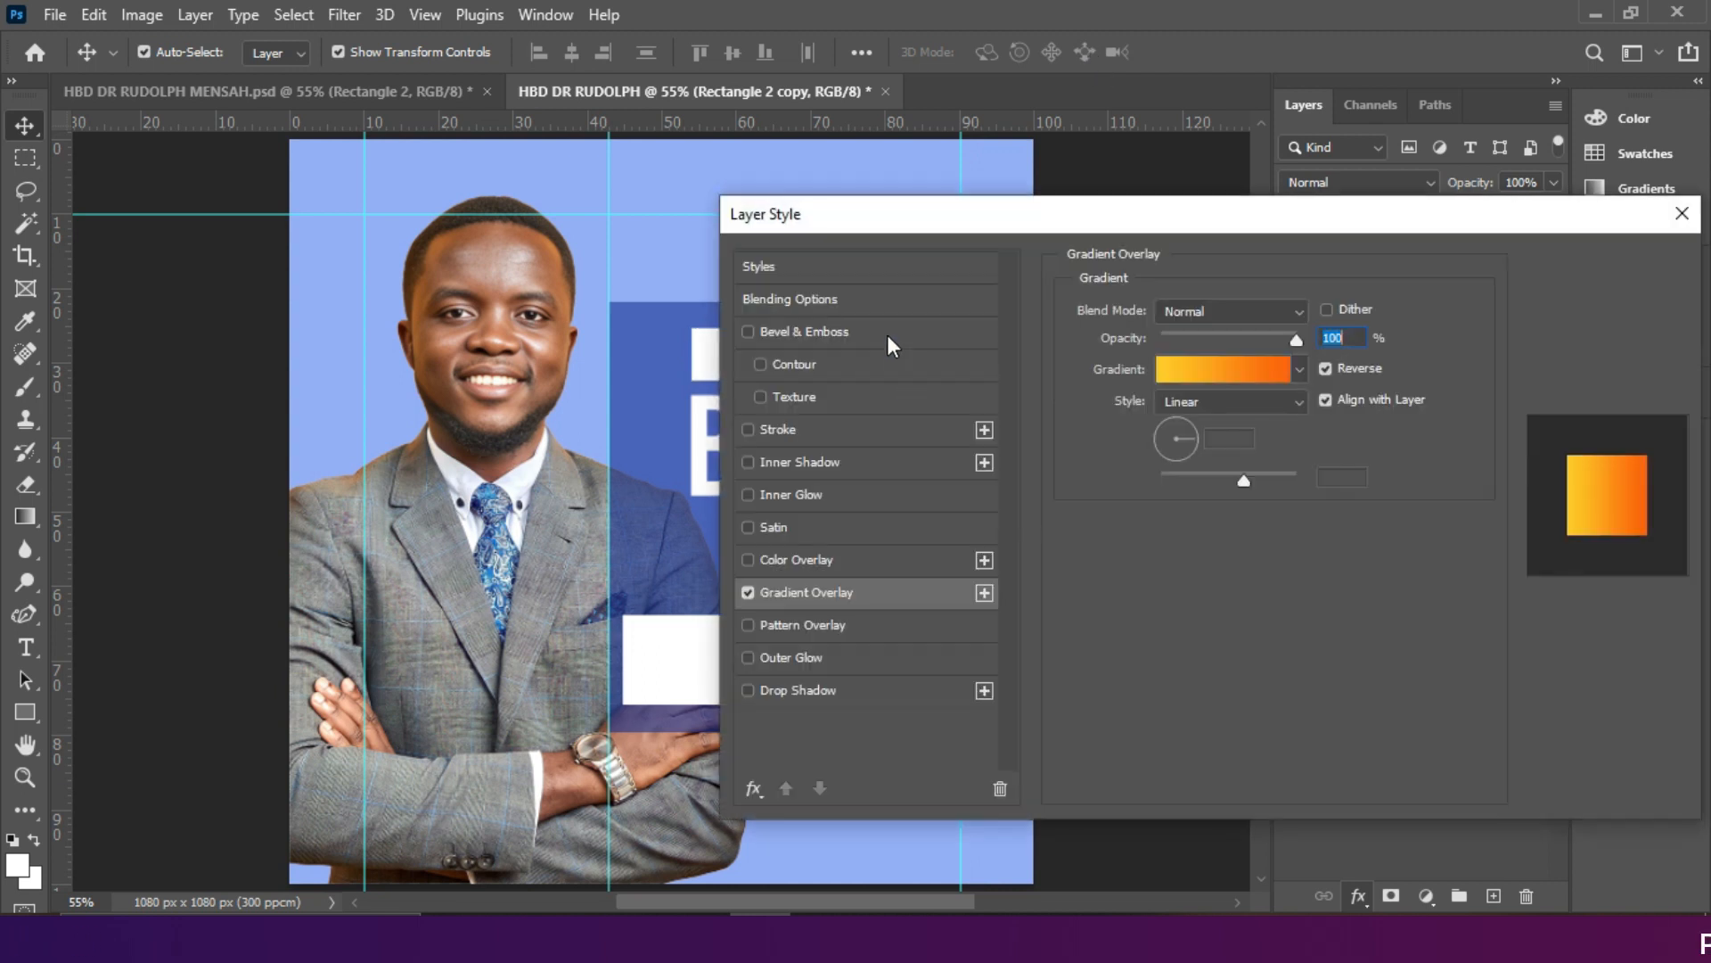
drag(993, 224, 1234, 282)
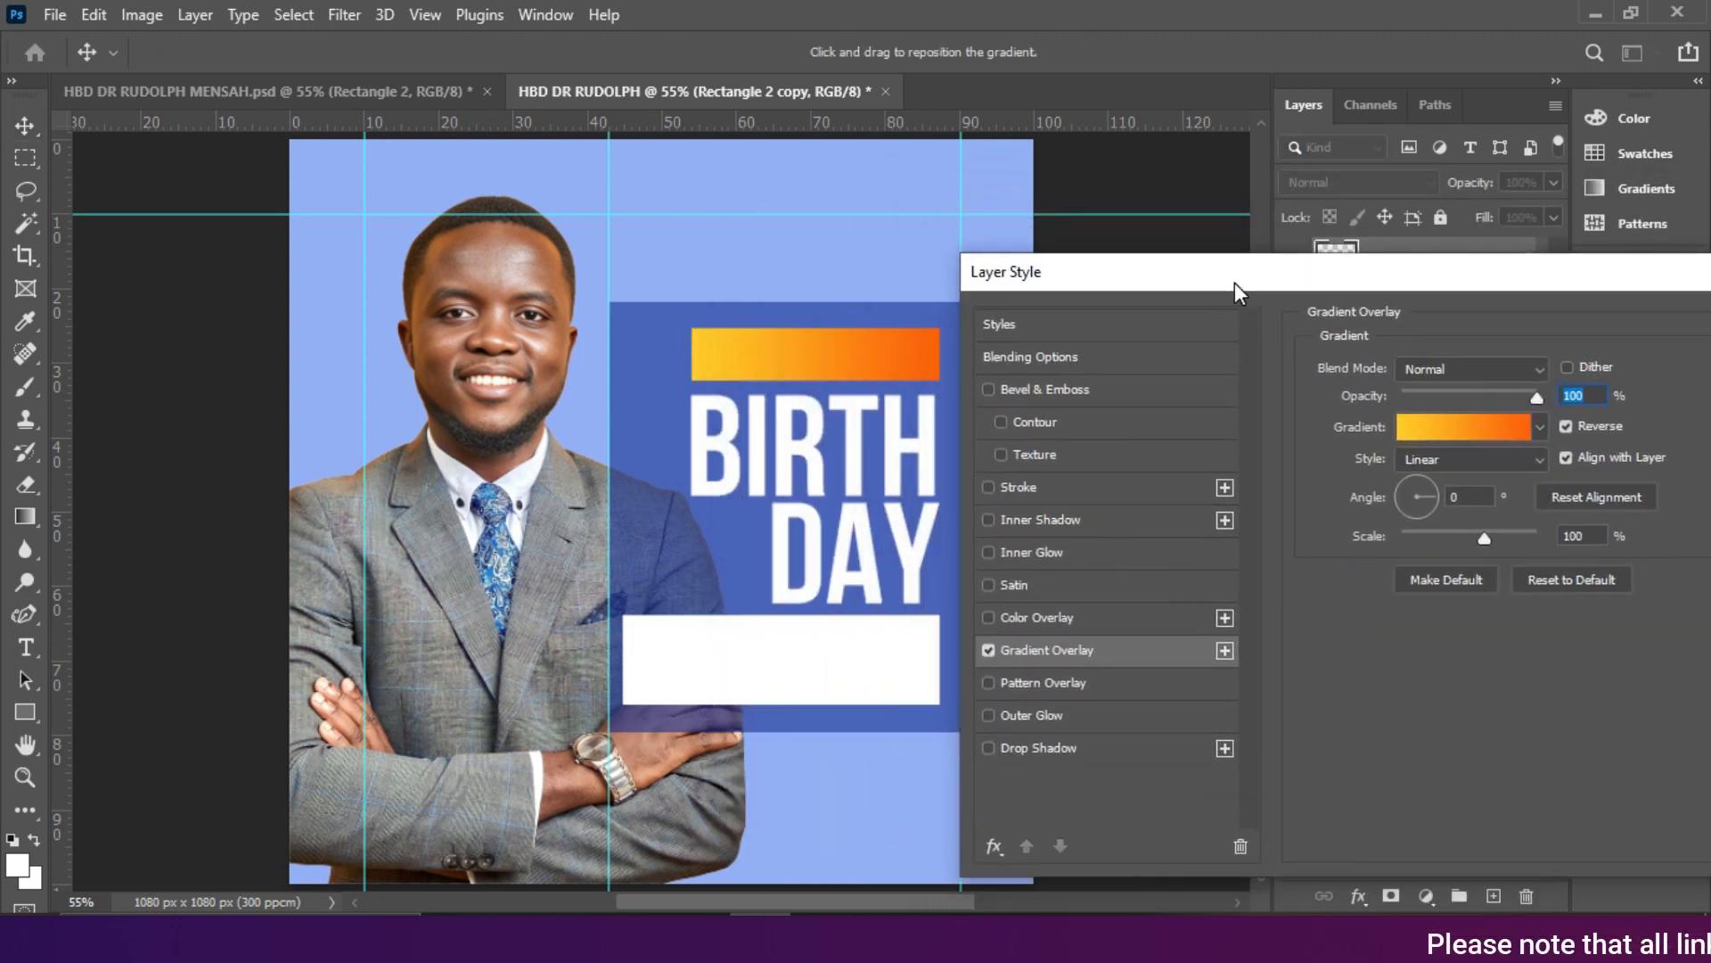
Step: Define the overlay's gradient with an orange FB6104 start stop and a yellow FECA1E end stop
click(1424, 422)
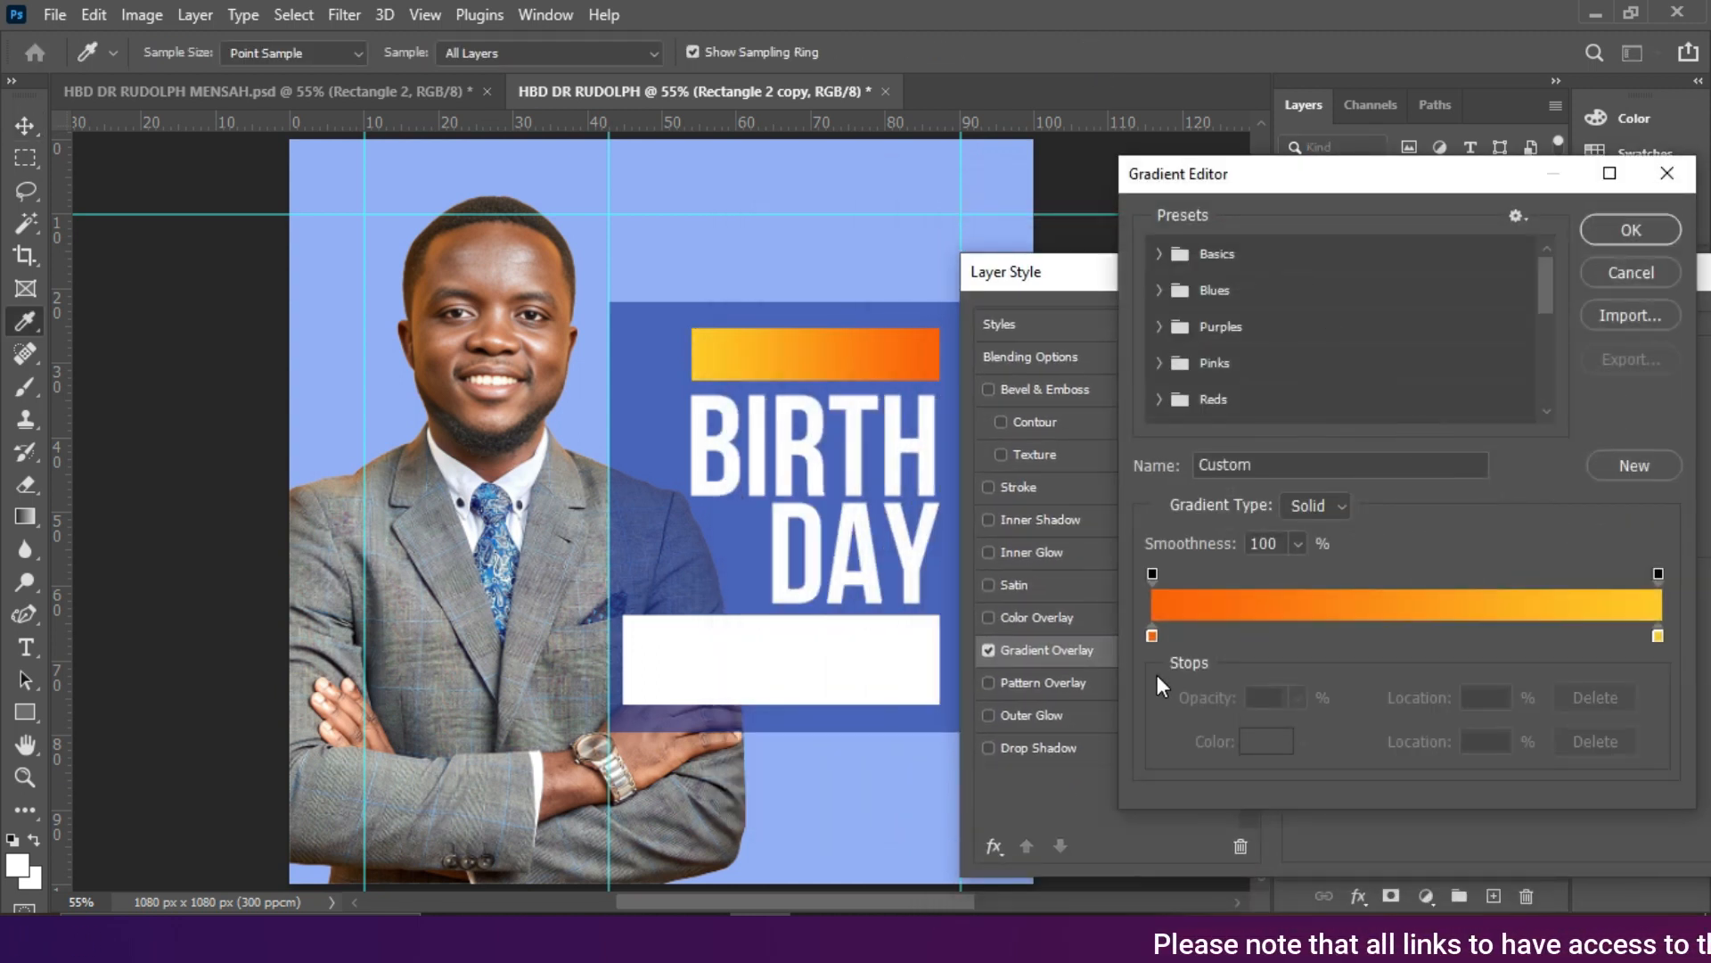
click(1152, 634)
double_click(1154, 633)
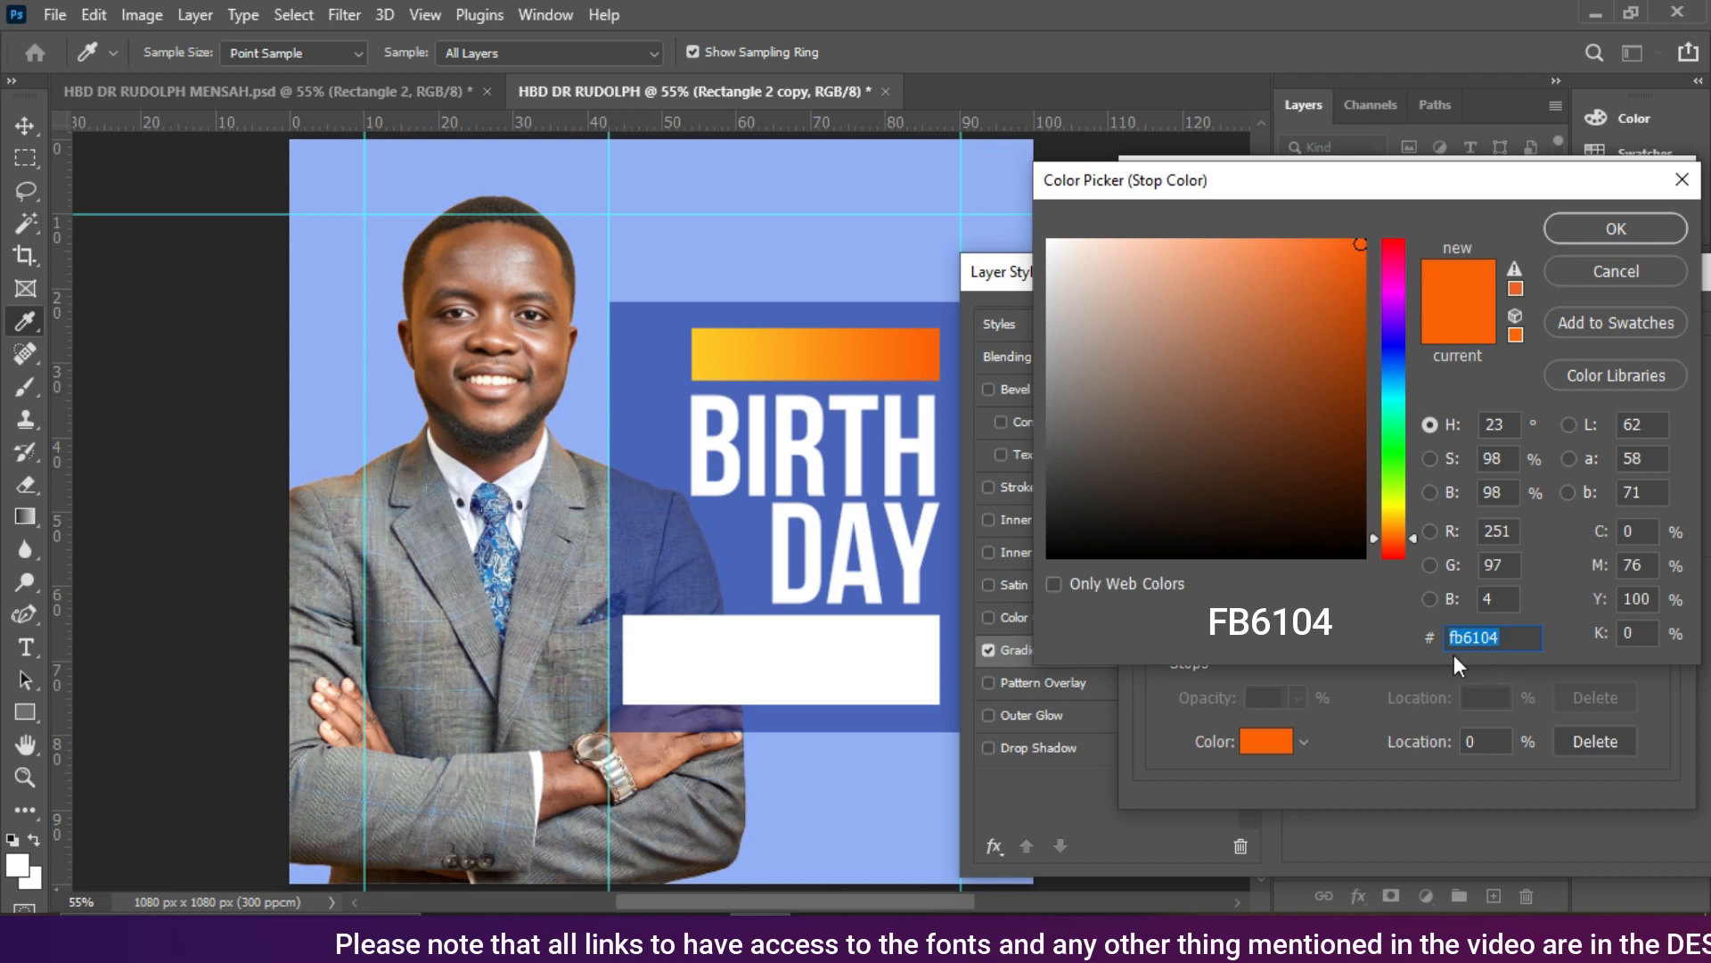
click(1615, 229)
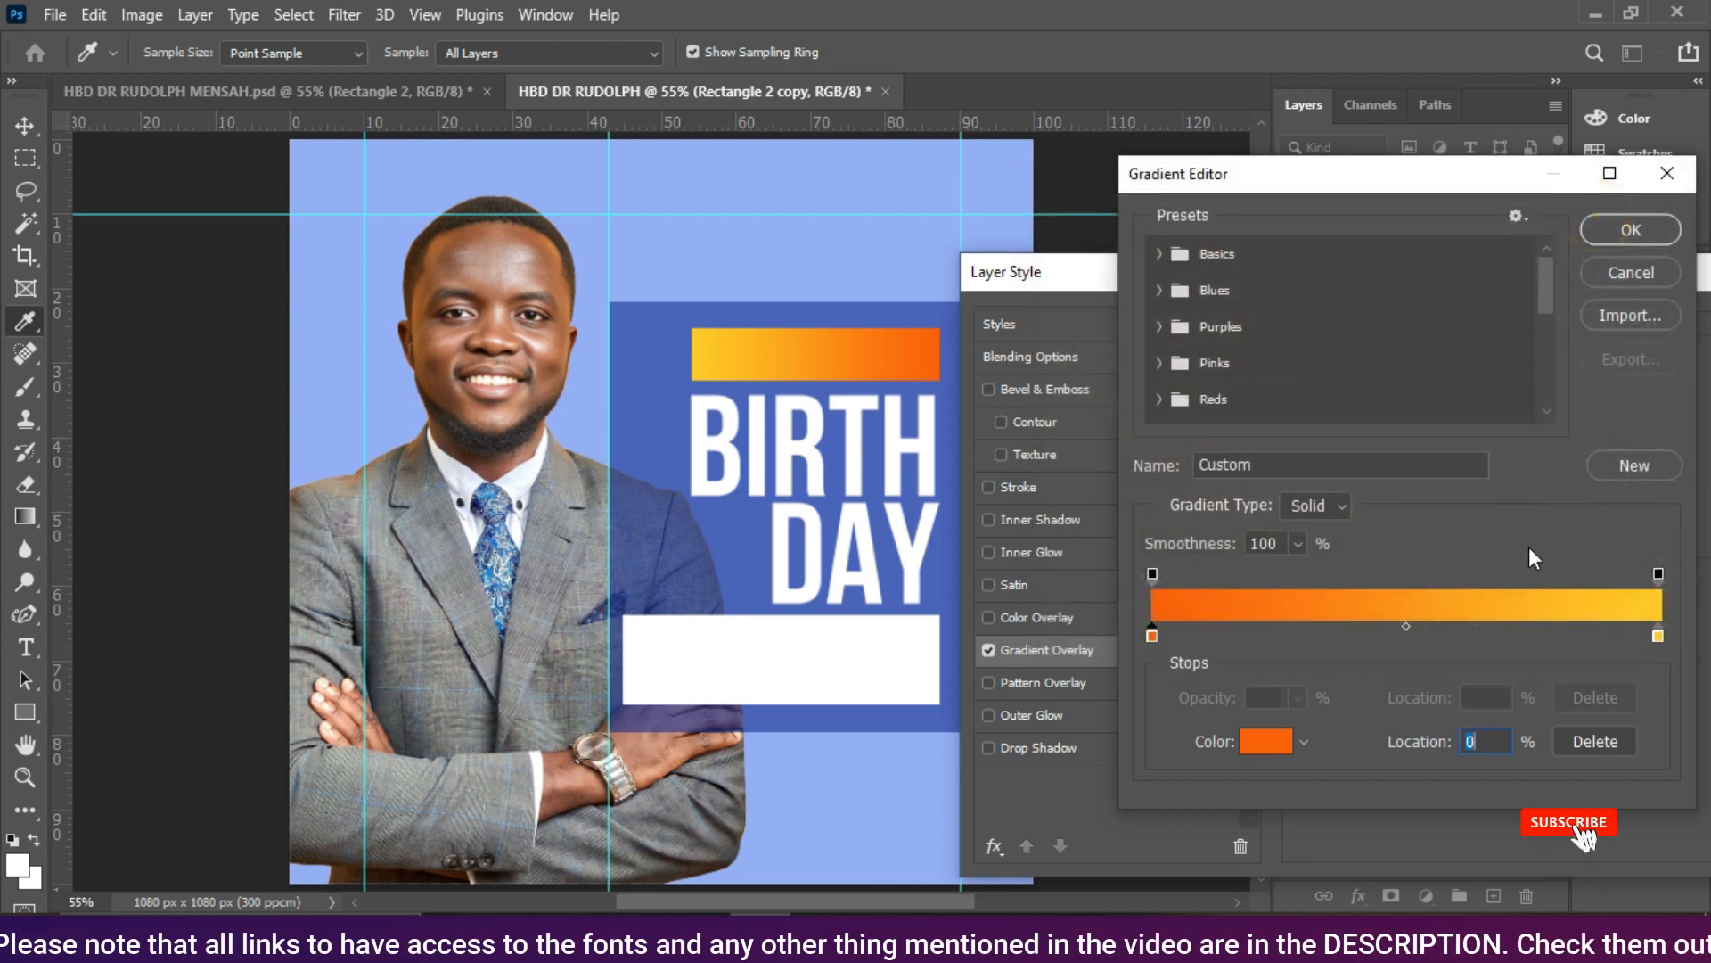
double_click(1658, 635)
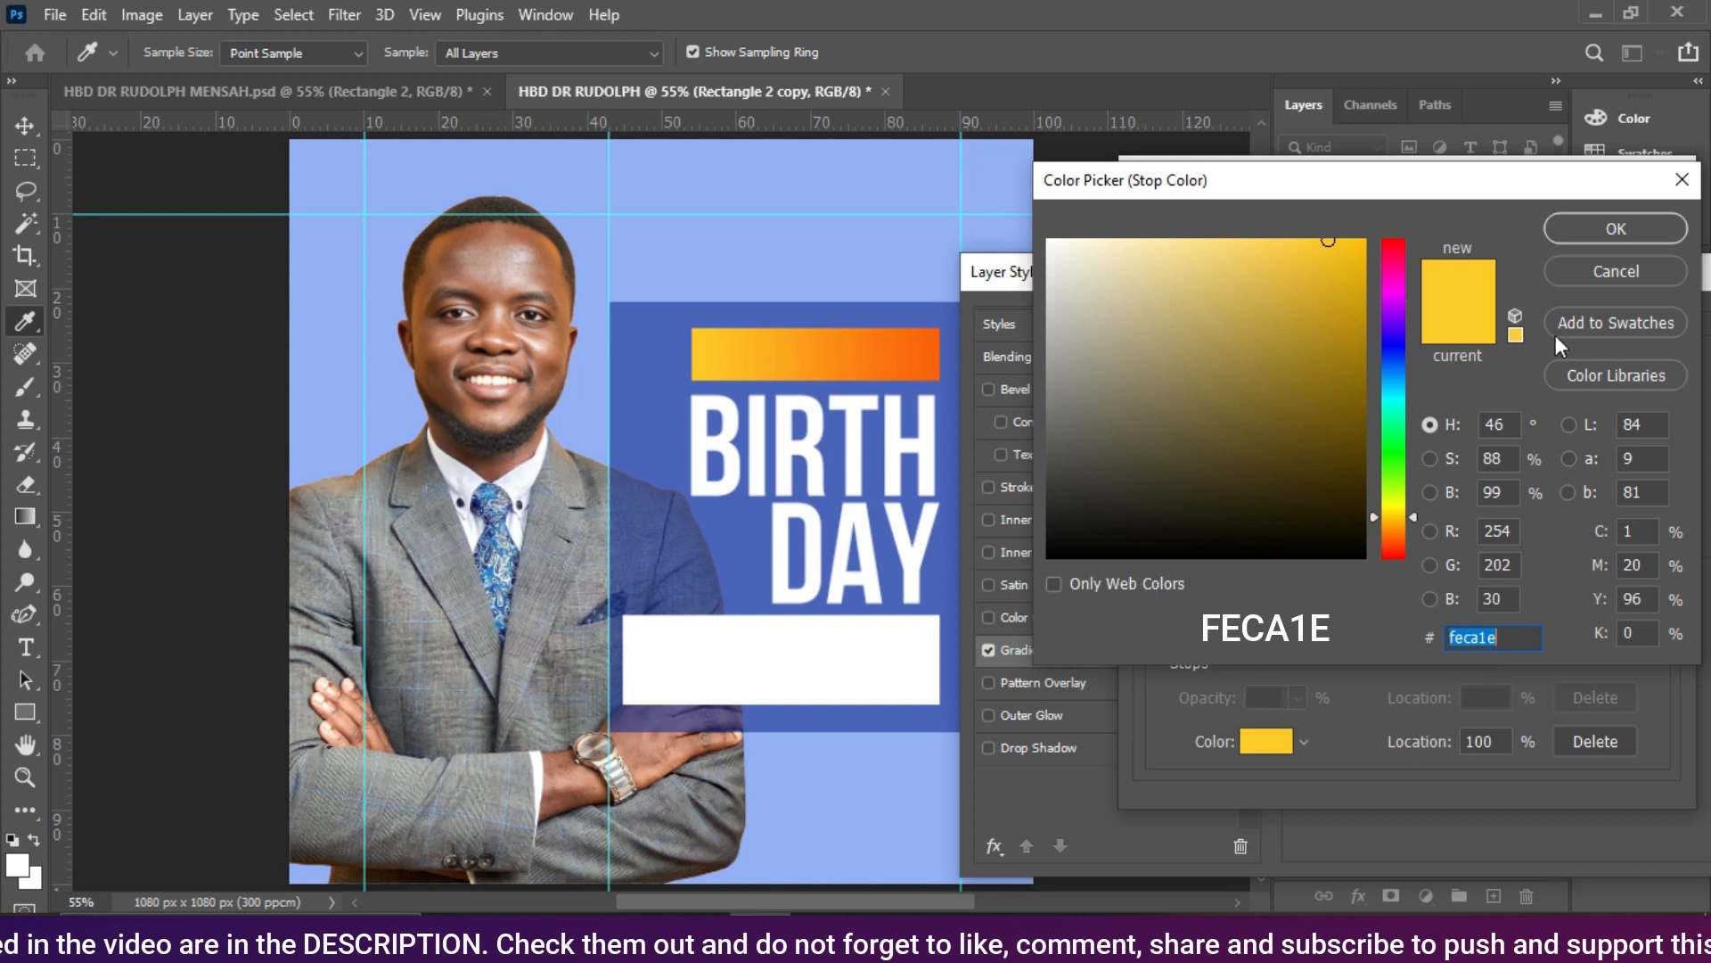
click(1604, 230)
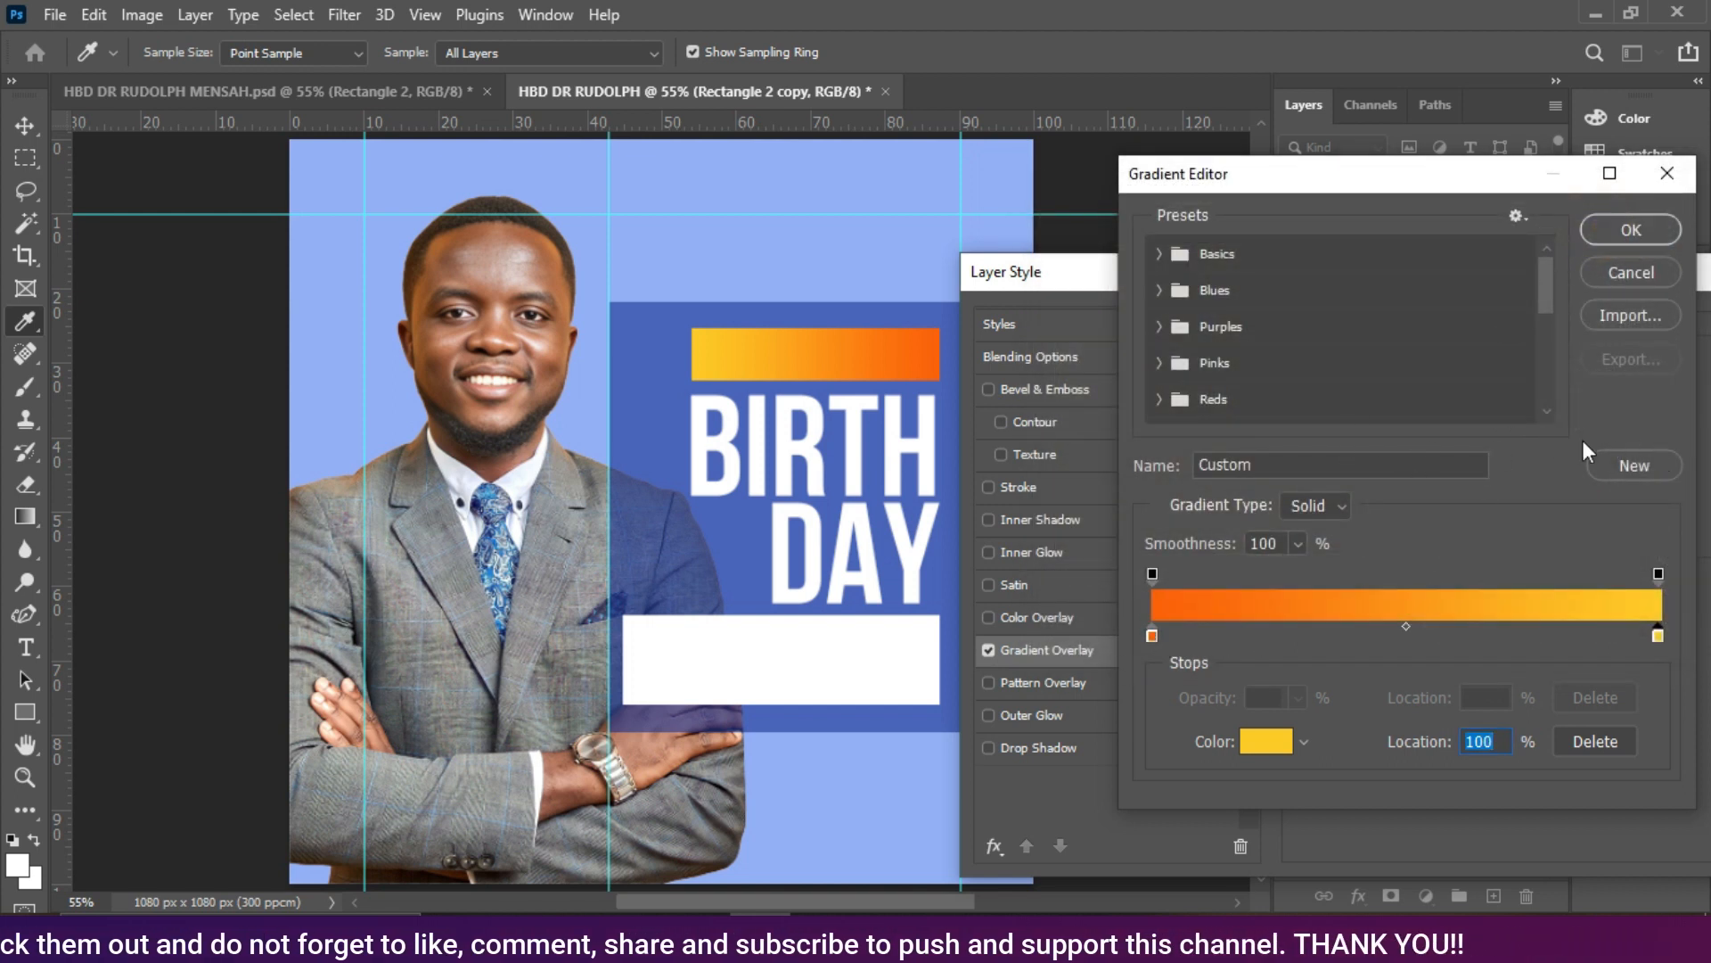
scroll(1149, 390, down, 5)
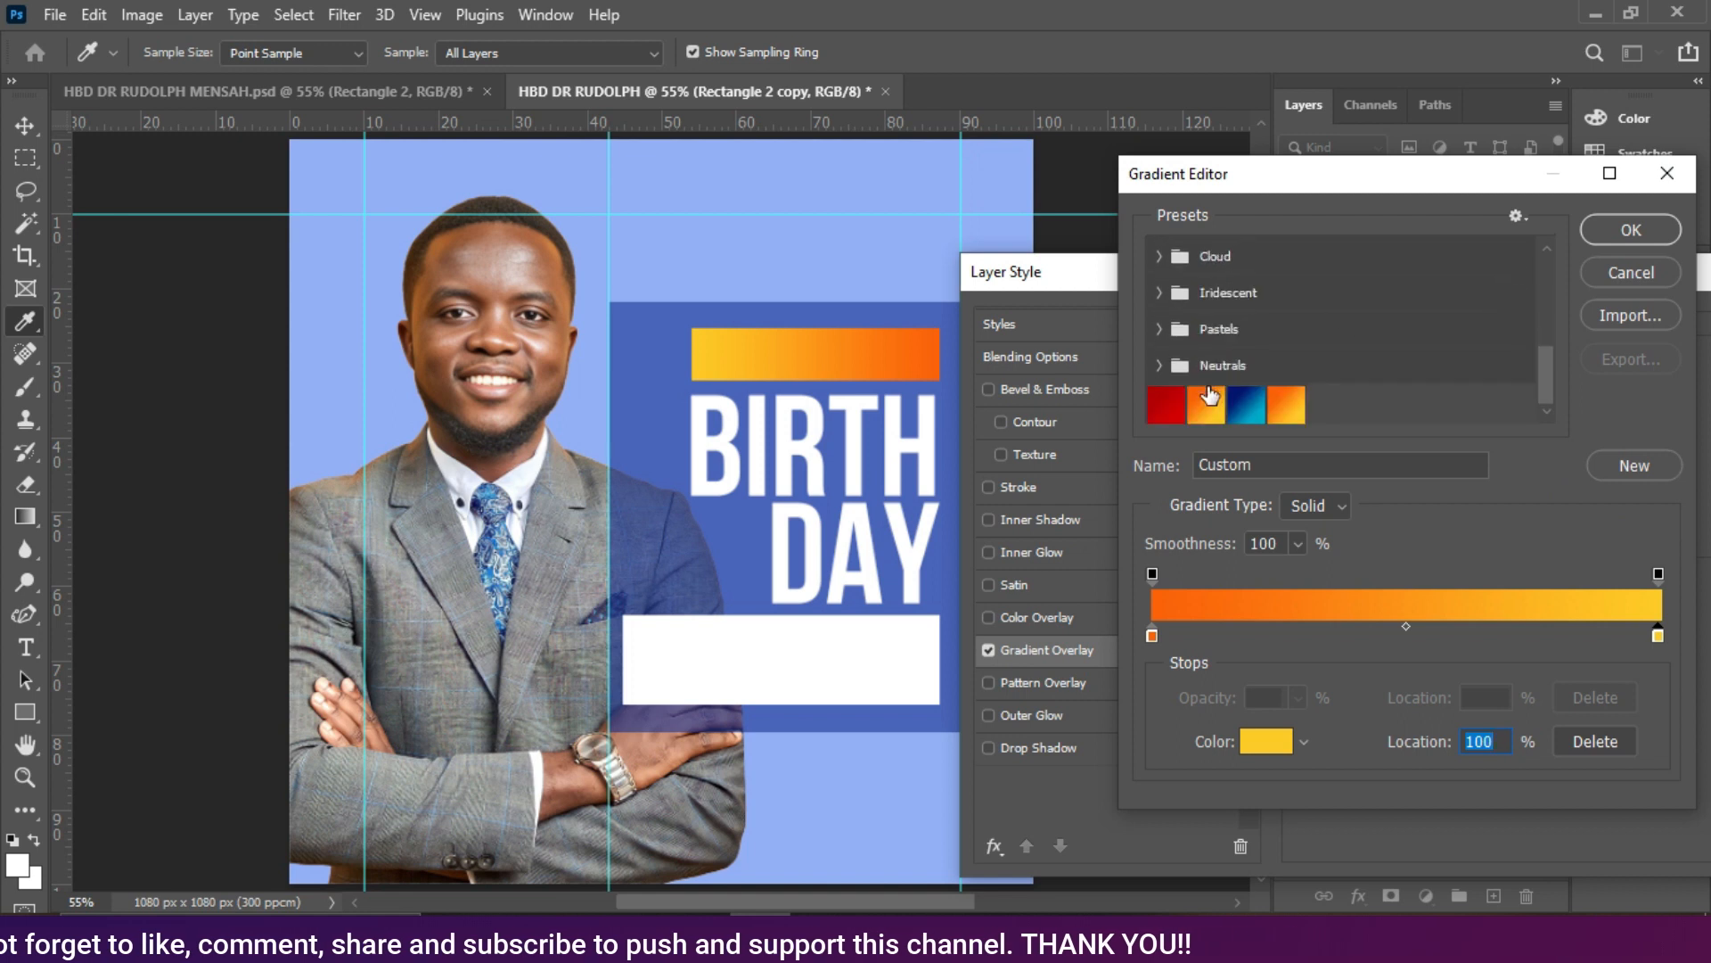
click(1624, 232)
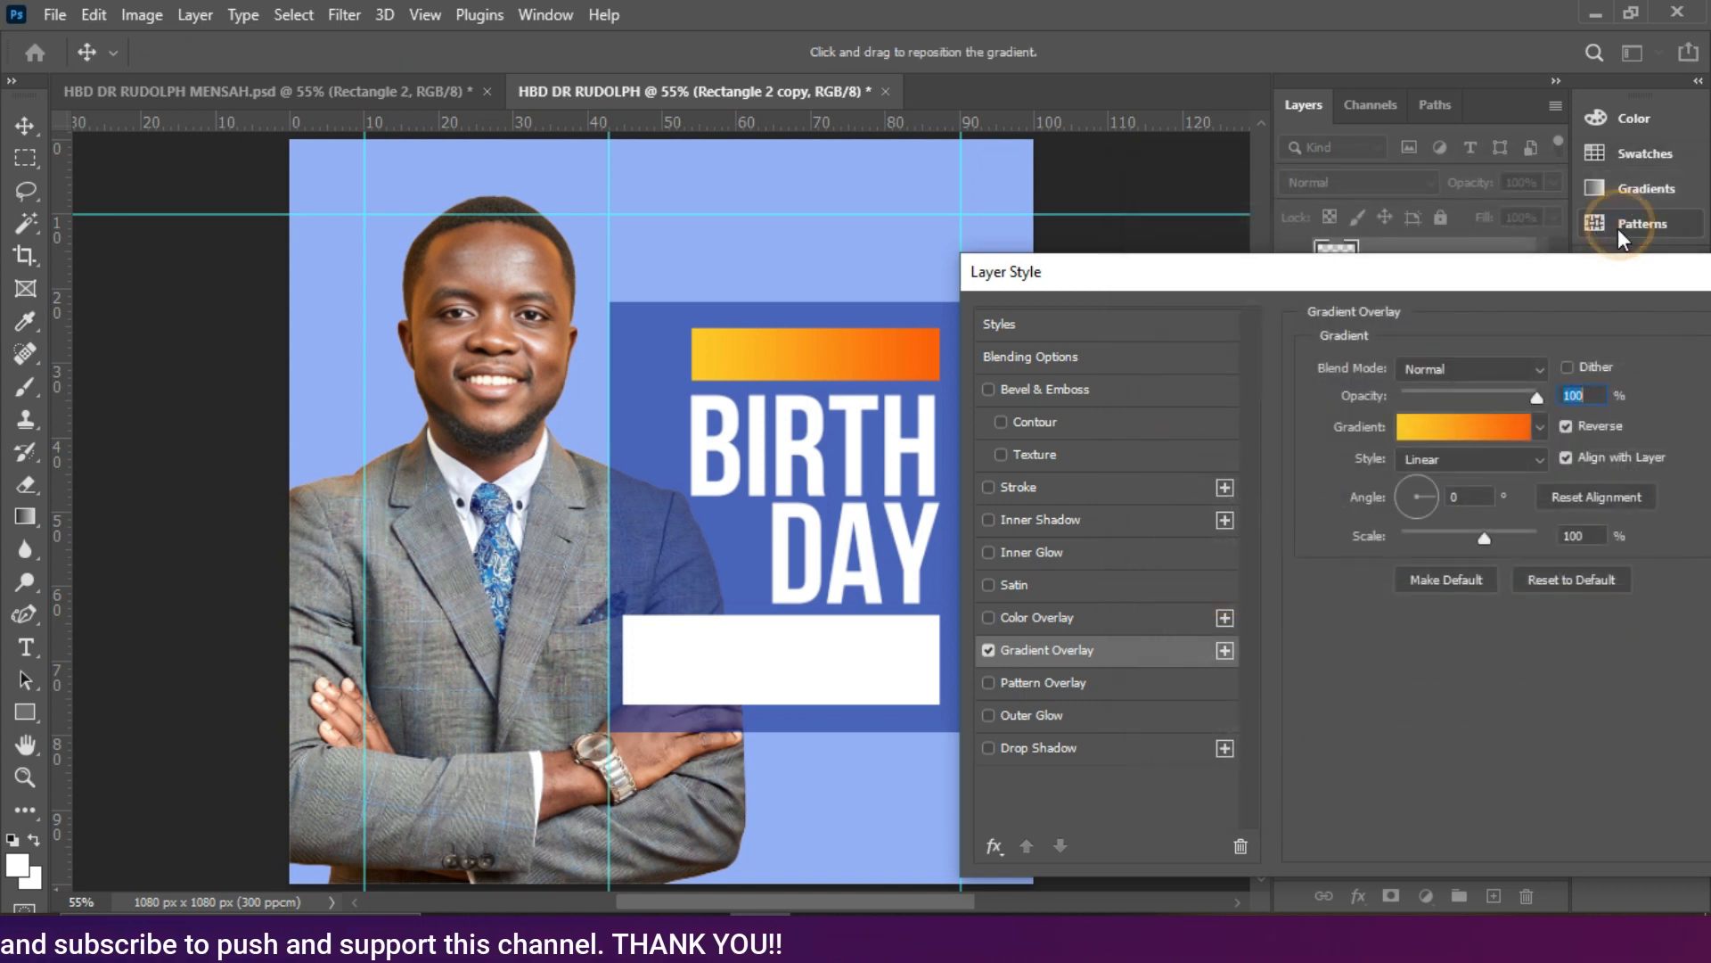
Step: Compare the gradient's direction with and without Reverse, keep it reversed at a 0° angle, and apply the overlay
click(1567, 426)
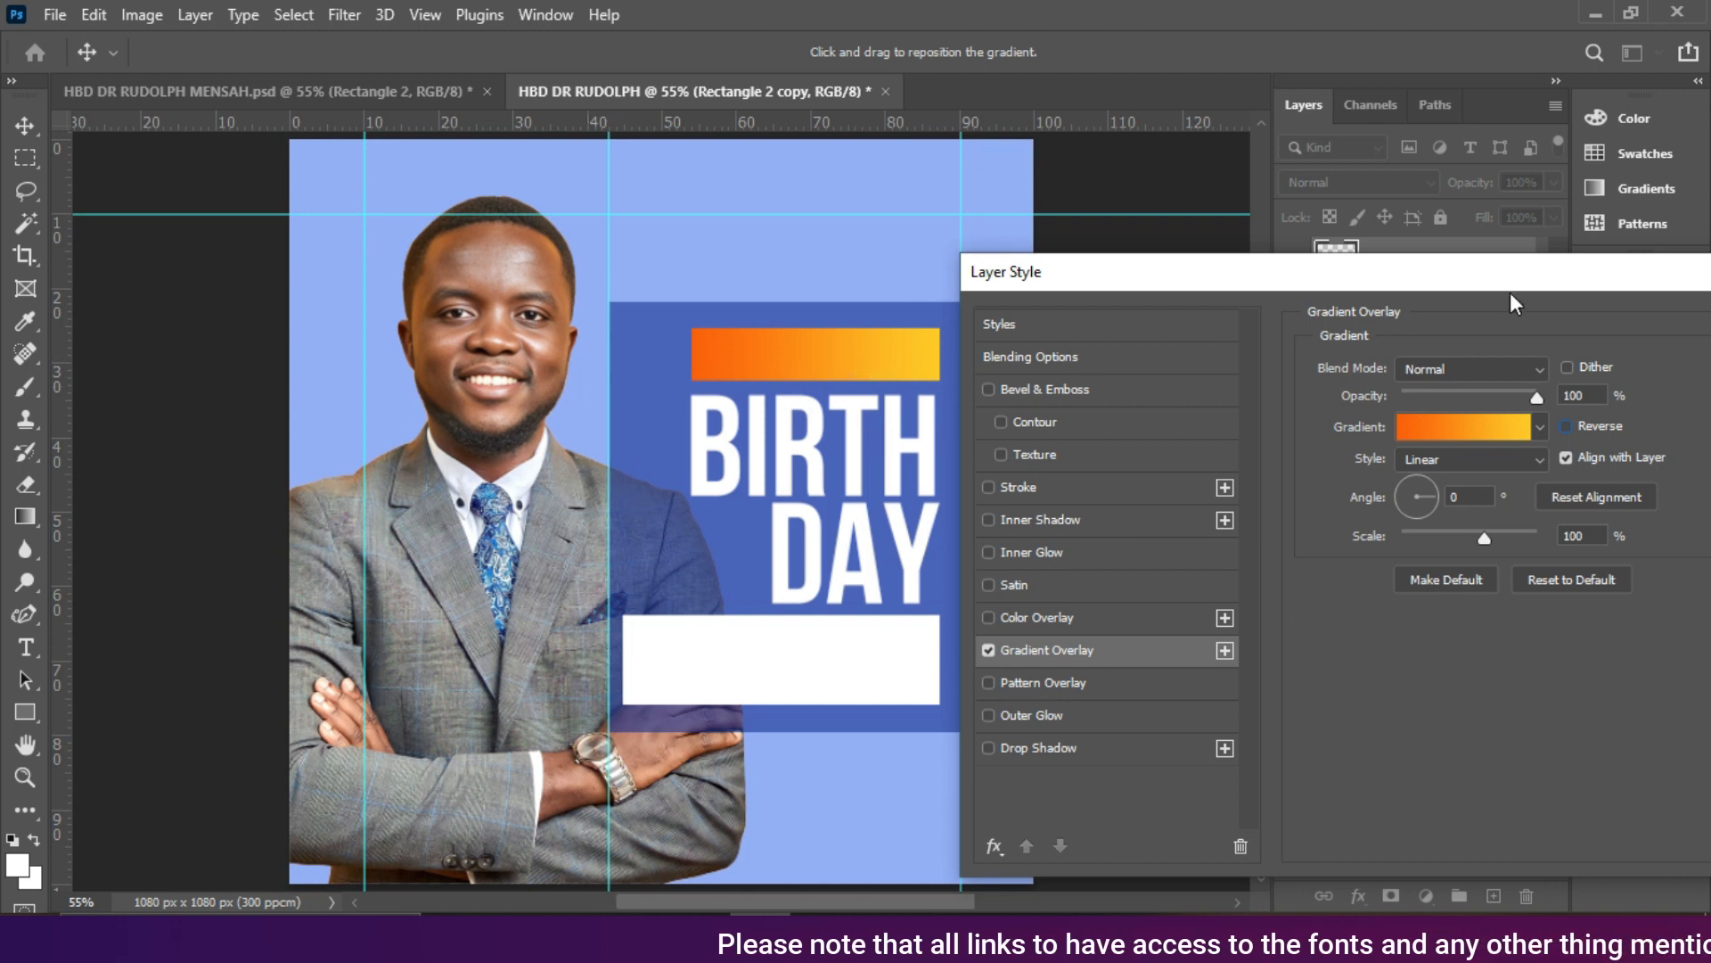
click(1565, 426)
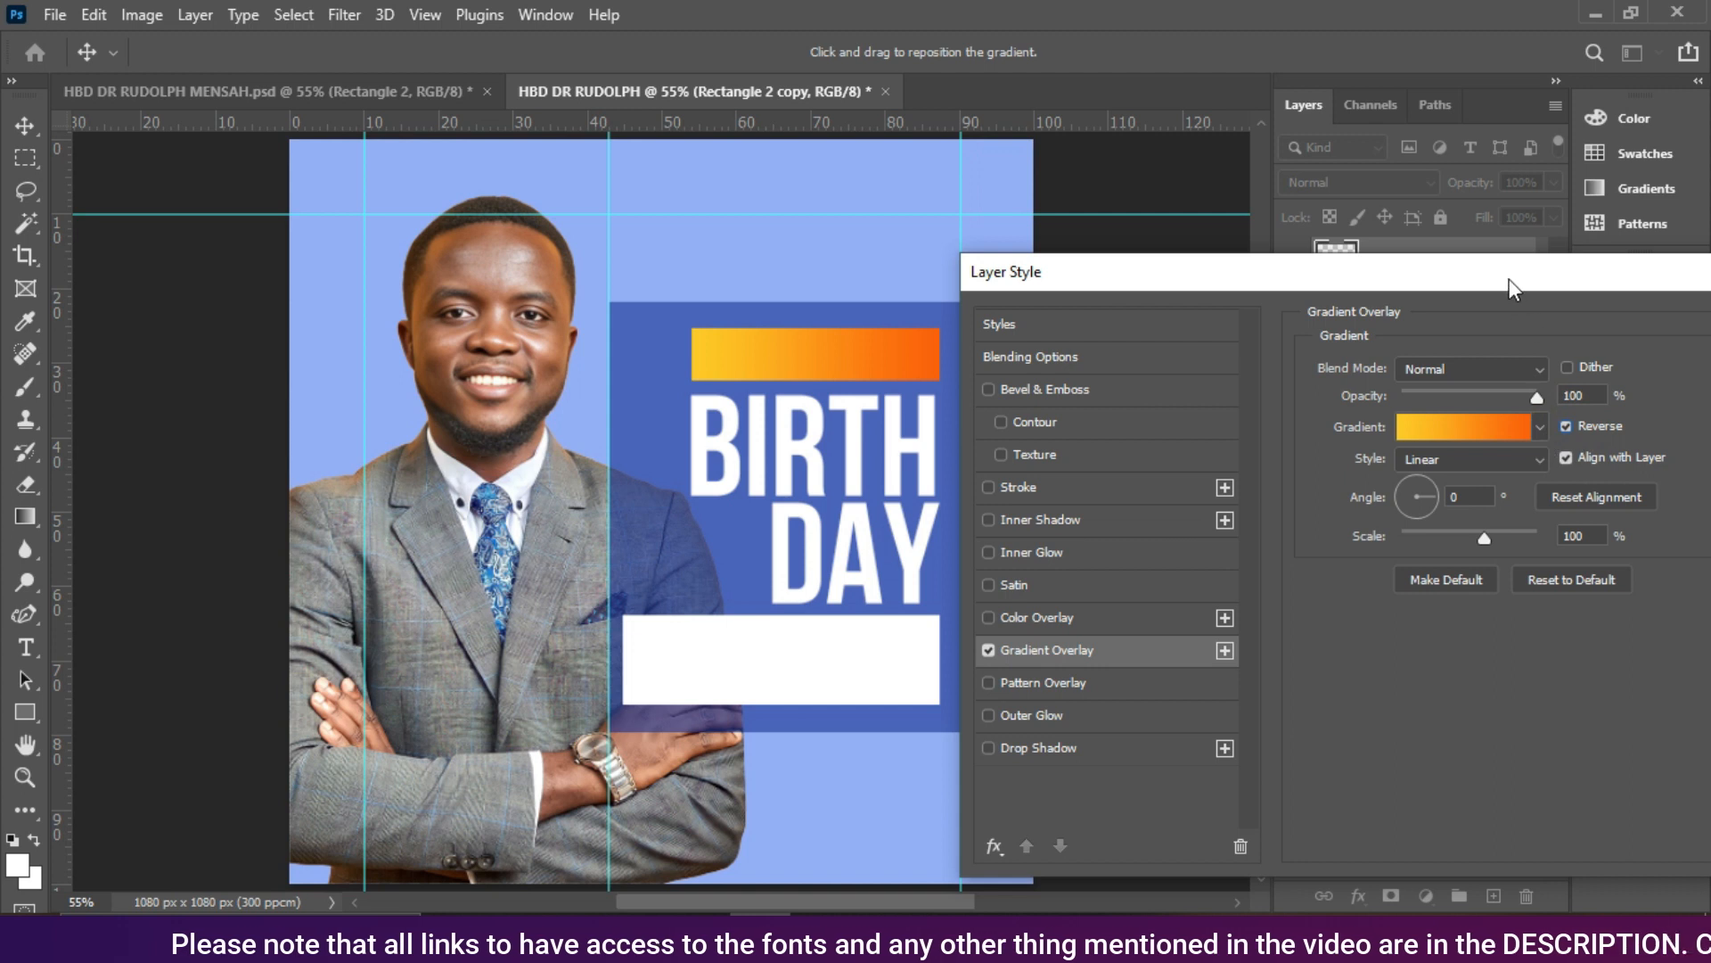
drag(1510, 280, 1356, 299)
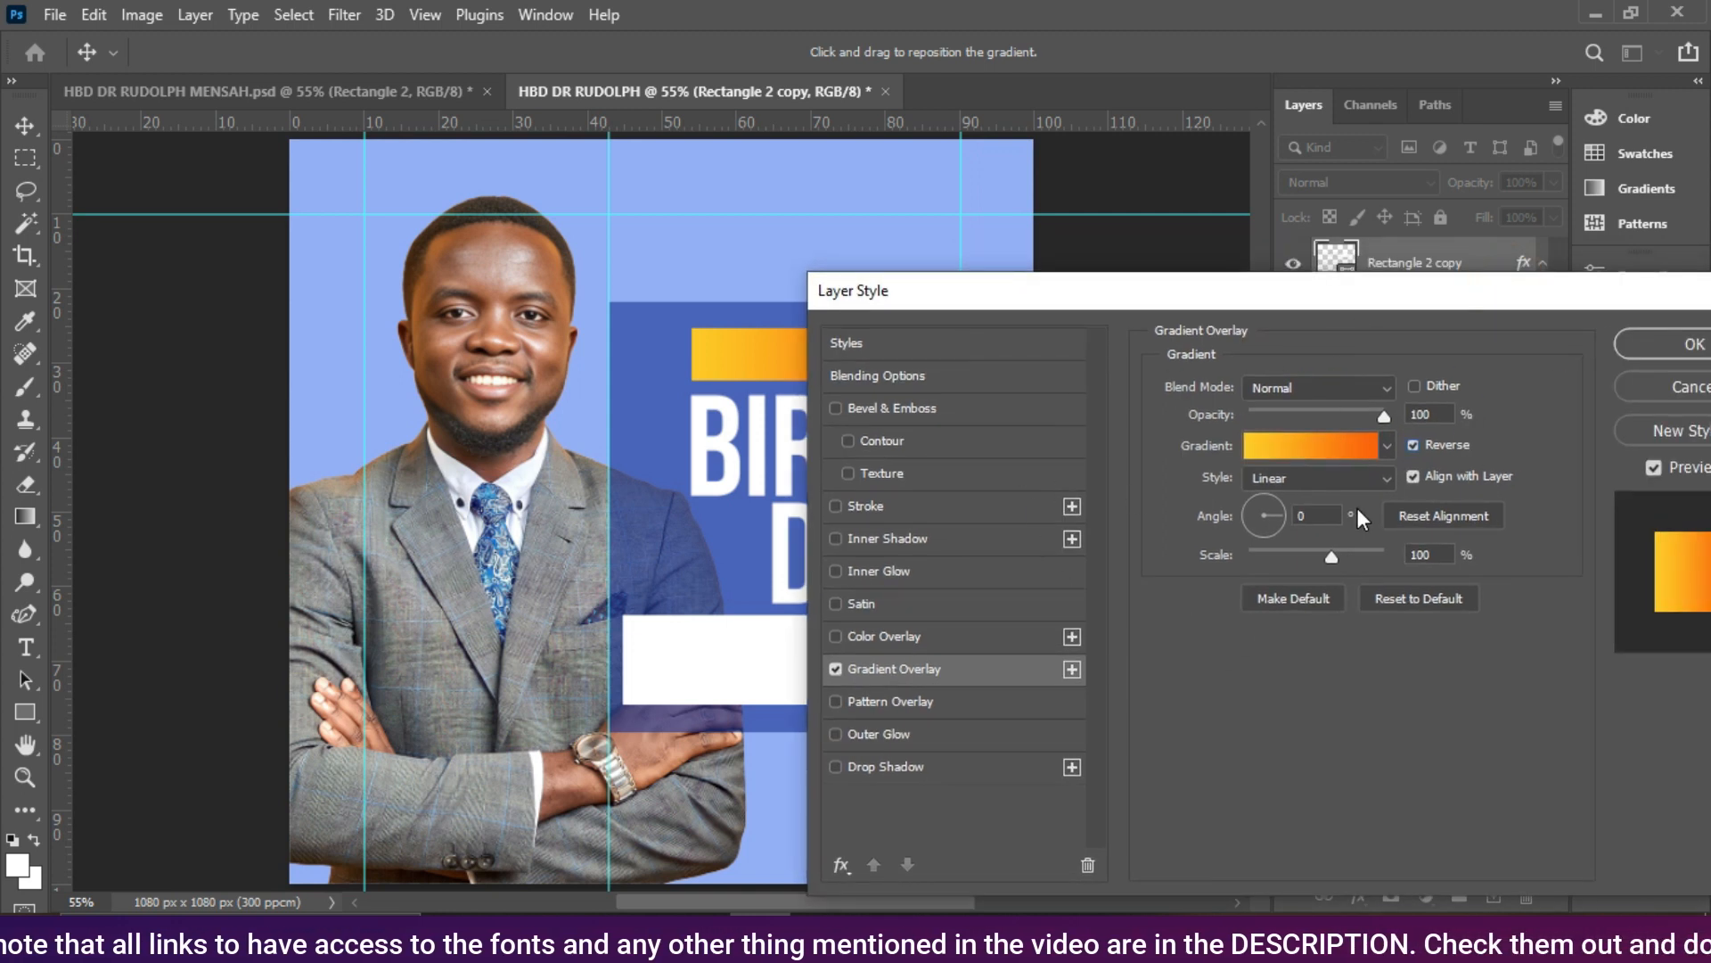
double_click(1310, 516)
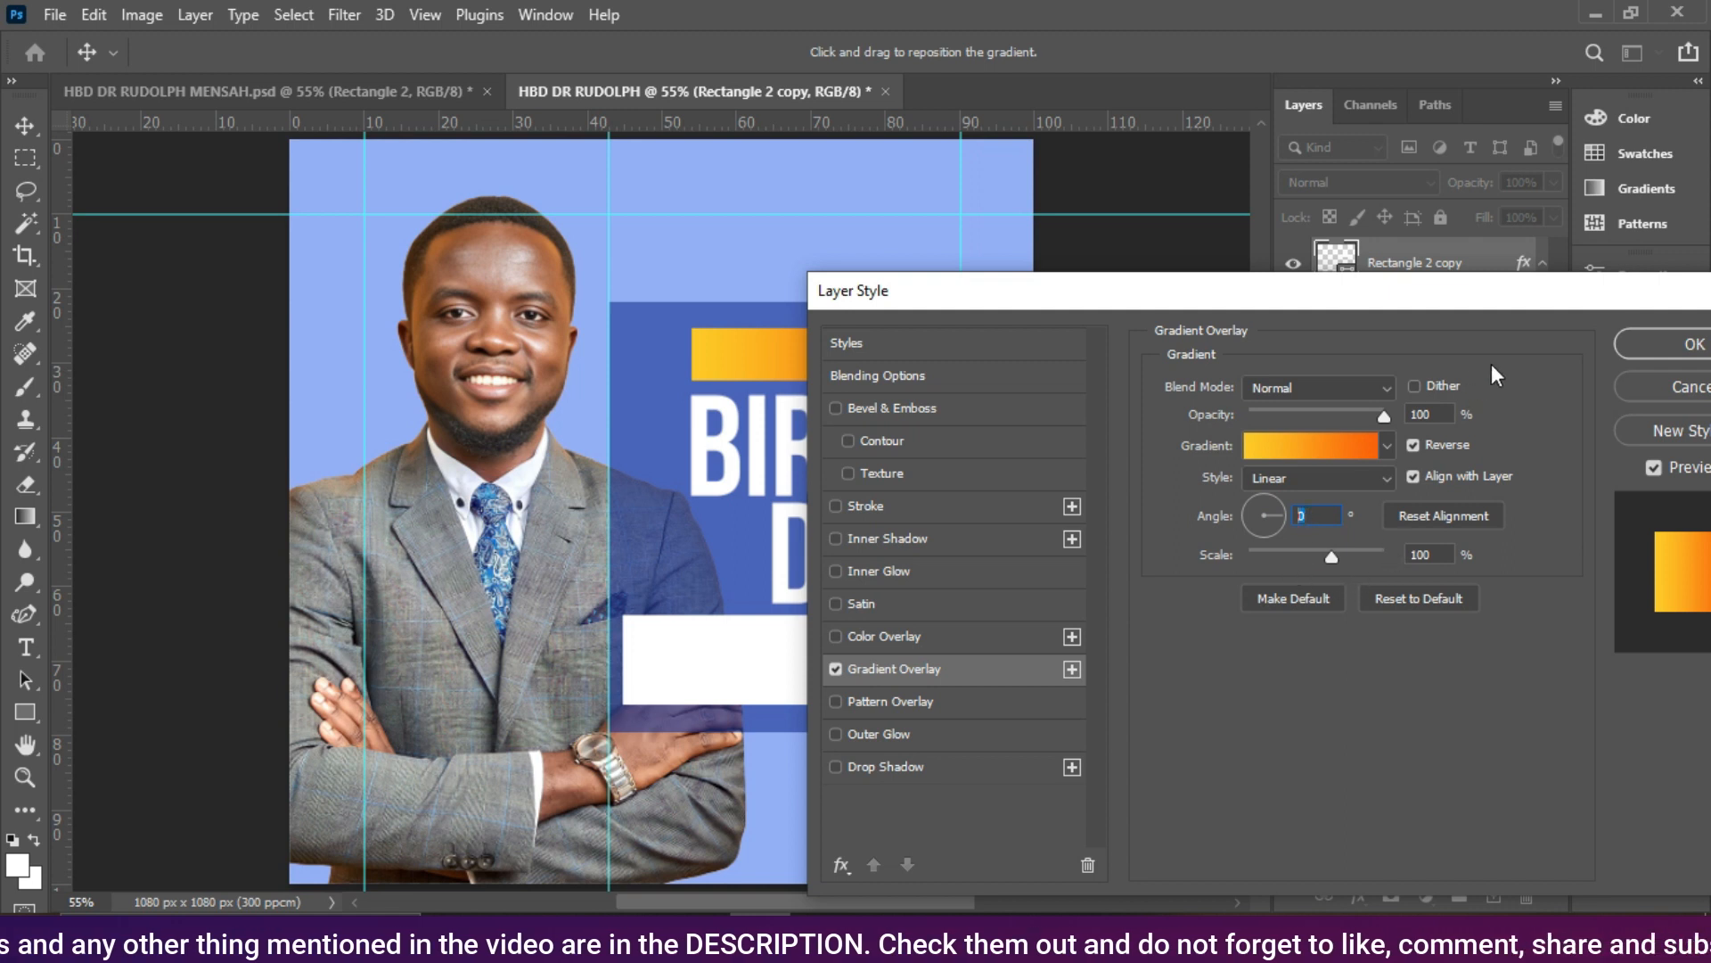
click(1658, 352)
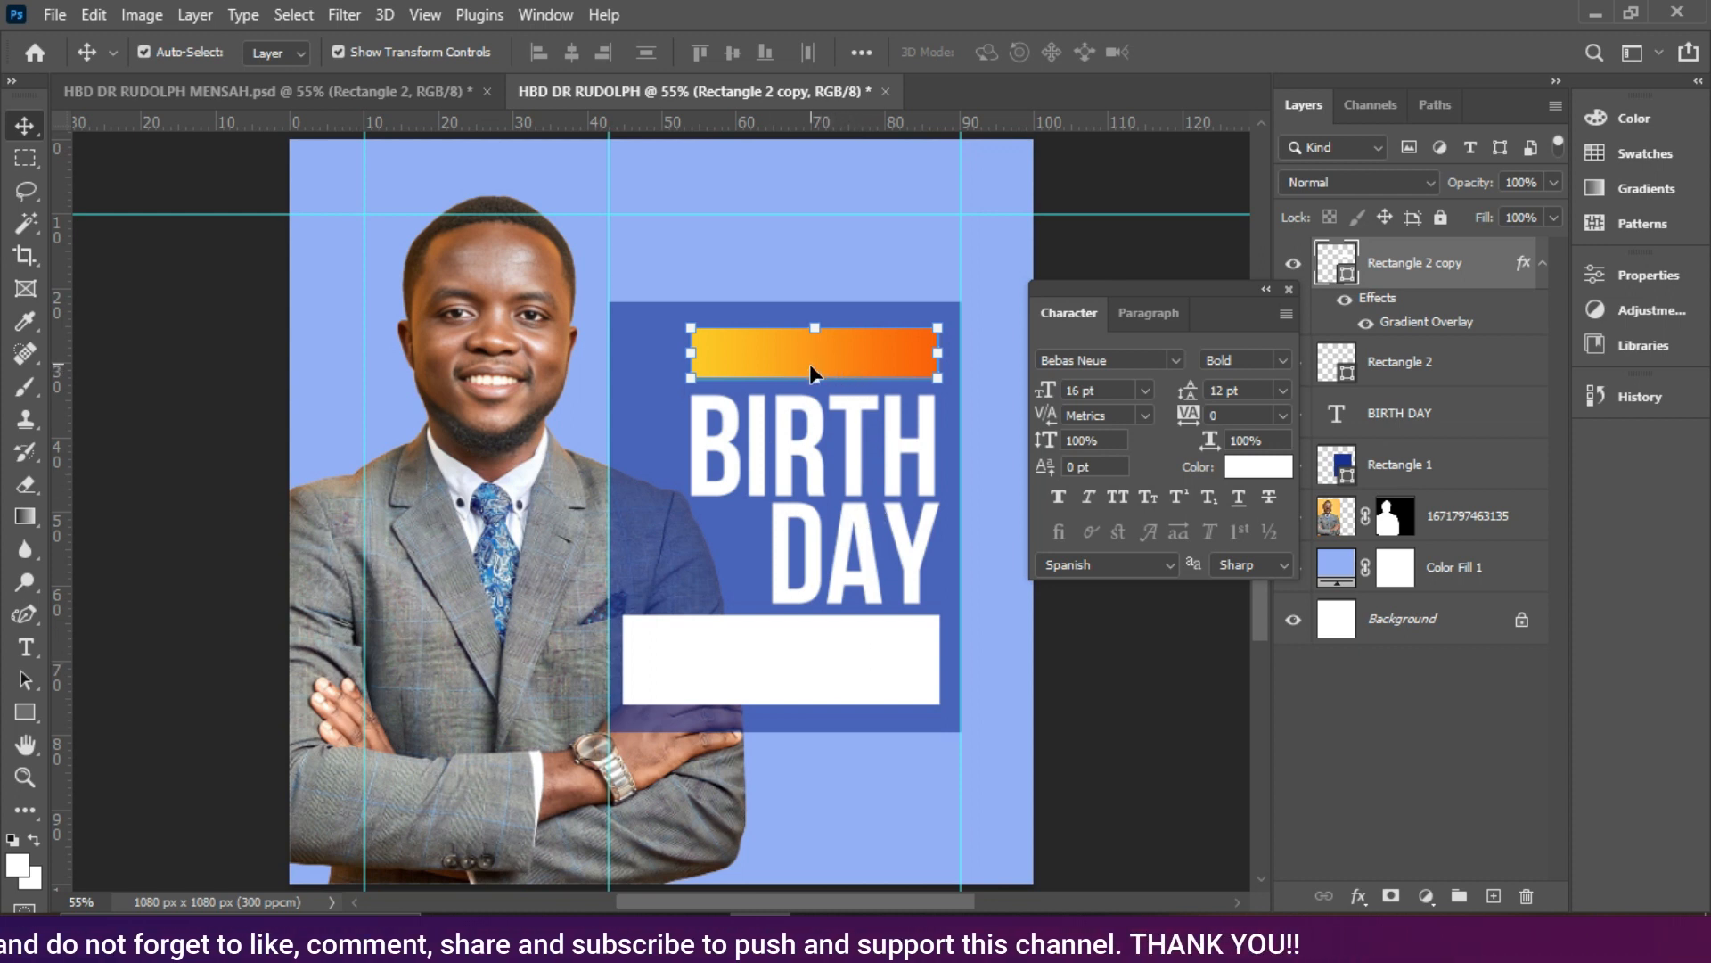
Step: Duplicate the BIRTH DAY text above the blue box and replace the copy's wording with Happy
click(859, 533)
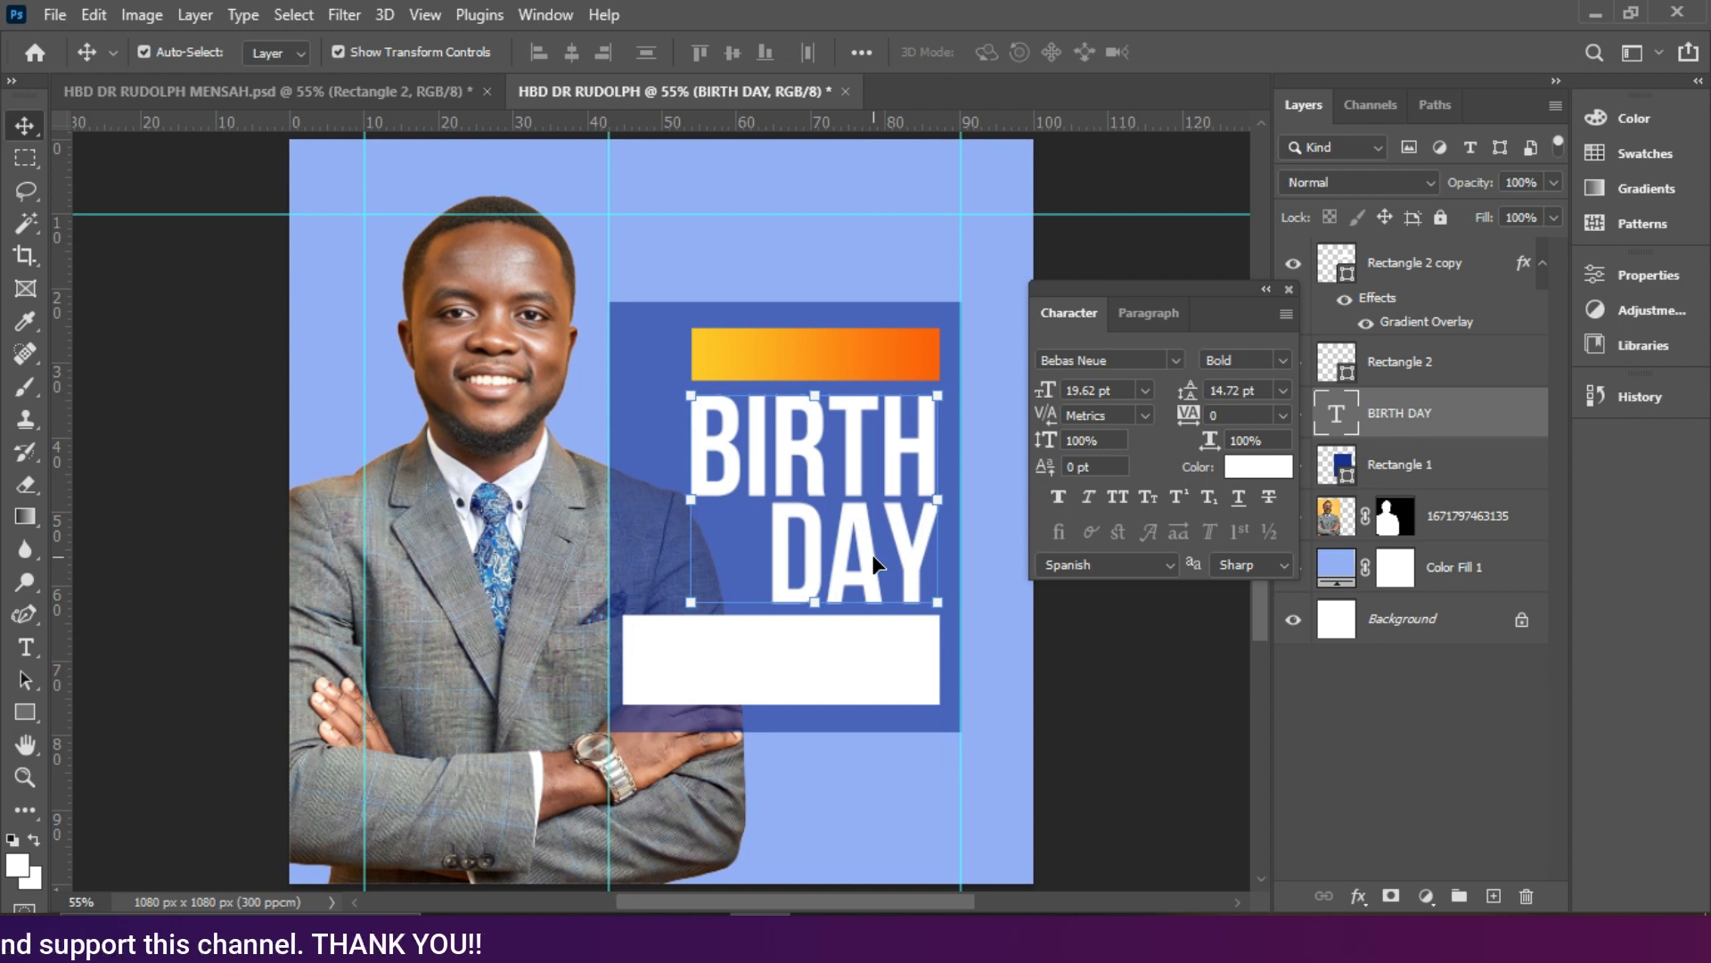
key(ctrl+j)
drag(829, 540, 831, 323)
double_click(836, 271)
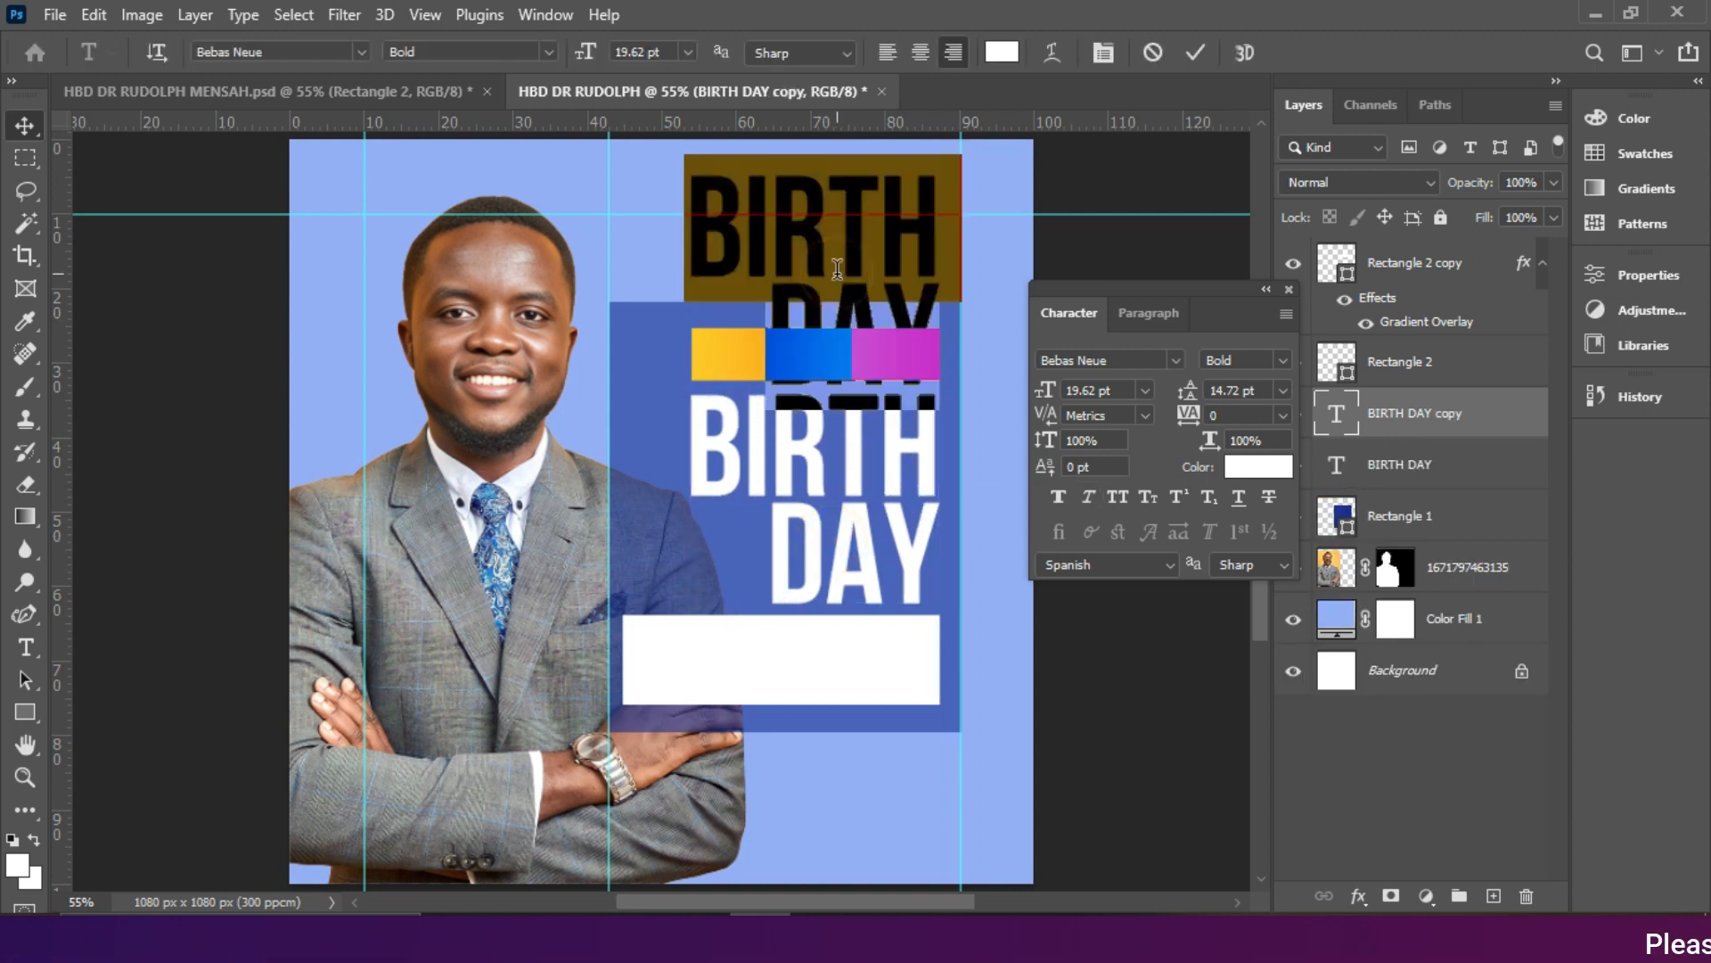
text(APPY)
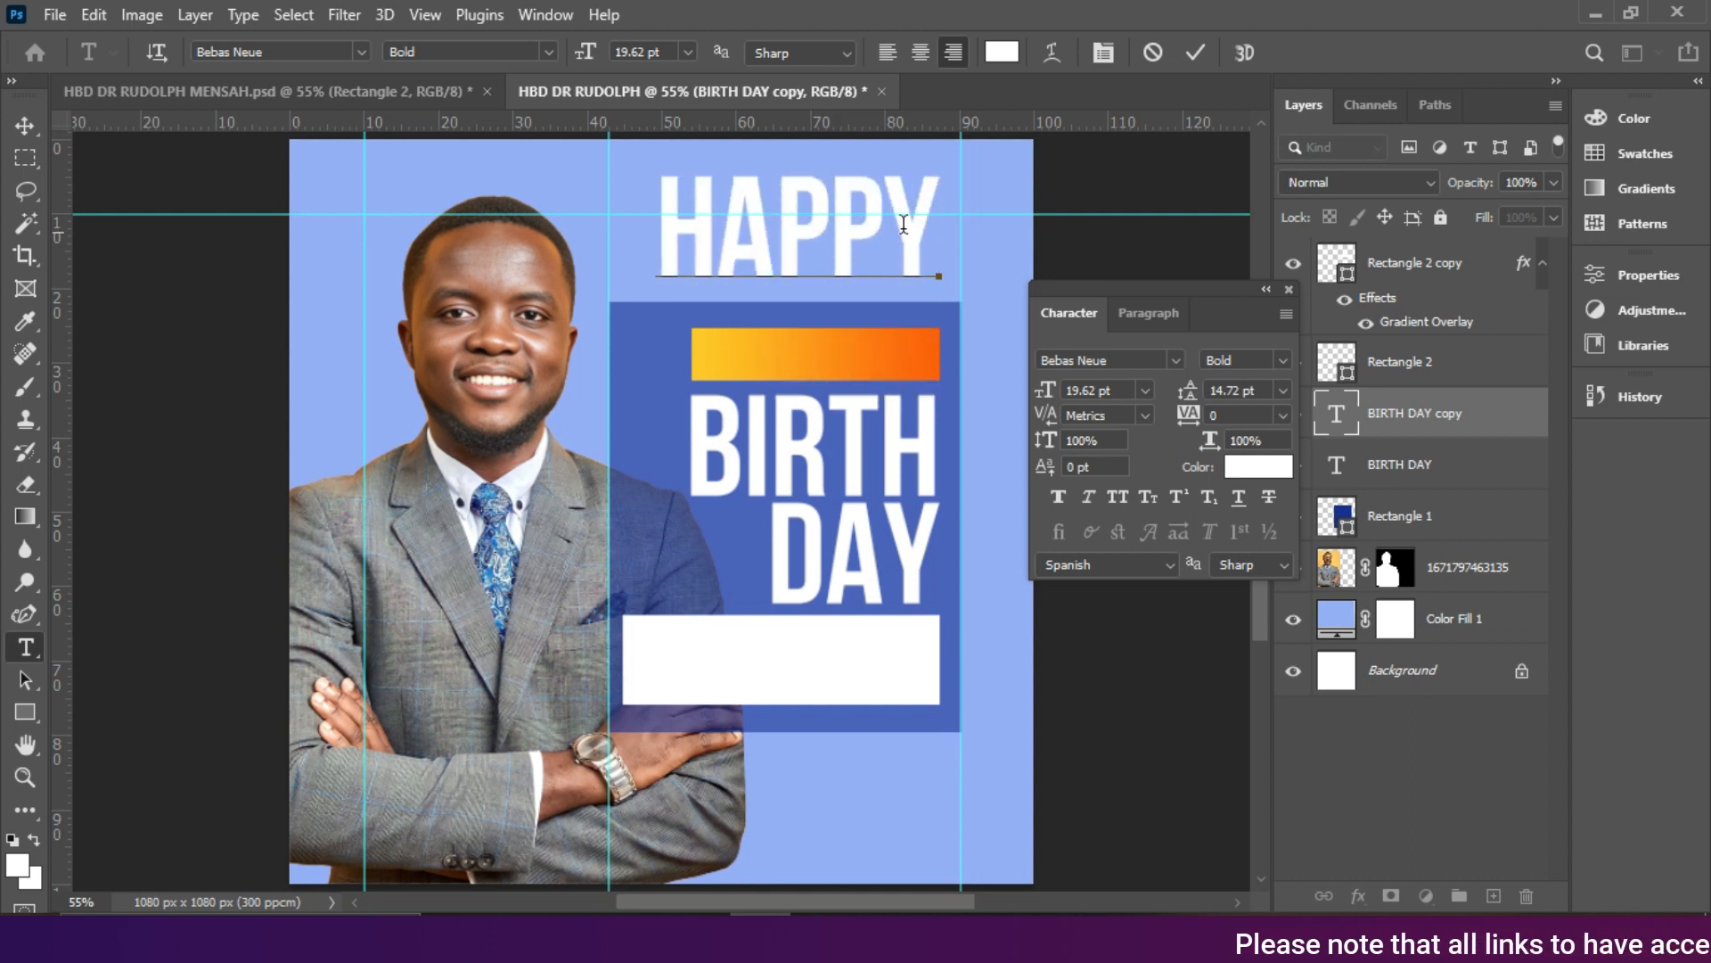
click(1195, 52)
key(v)
Step: Set the Happy text to 9 pt Montserrat and place it over the gradient banner with its layer on top
click(1172, 357)
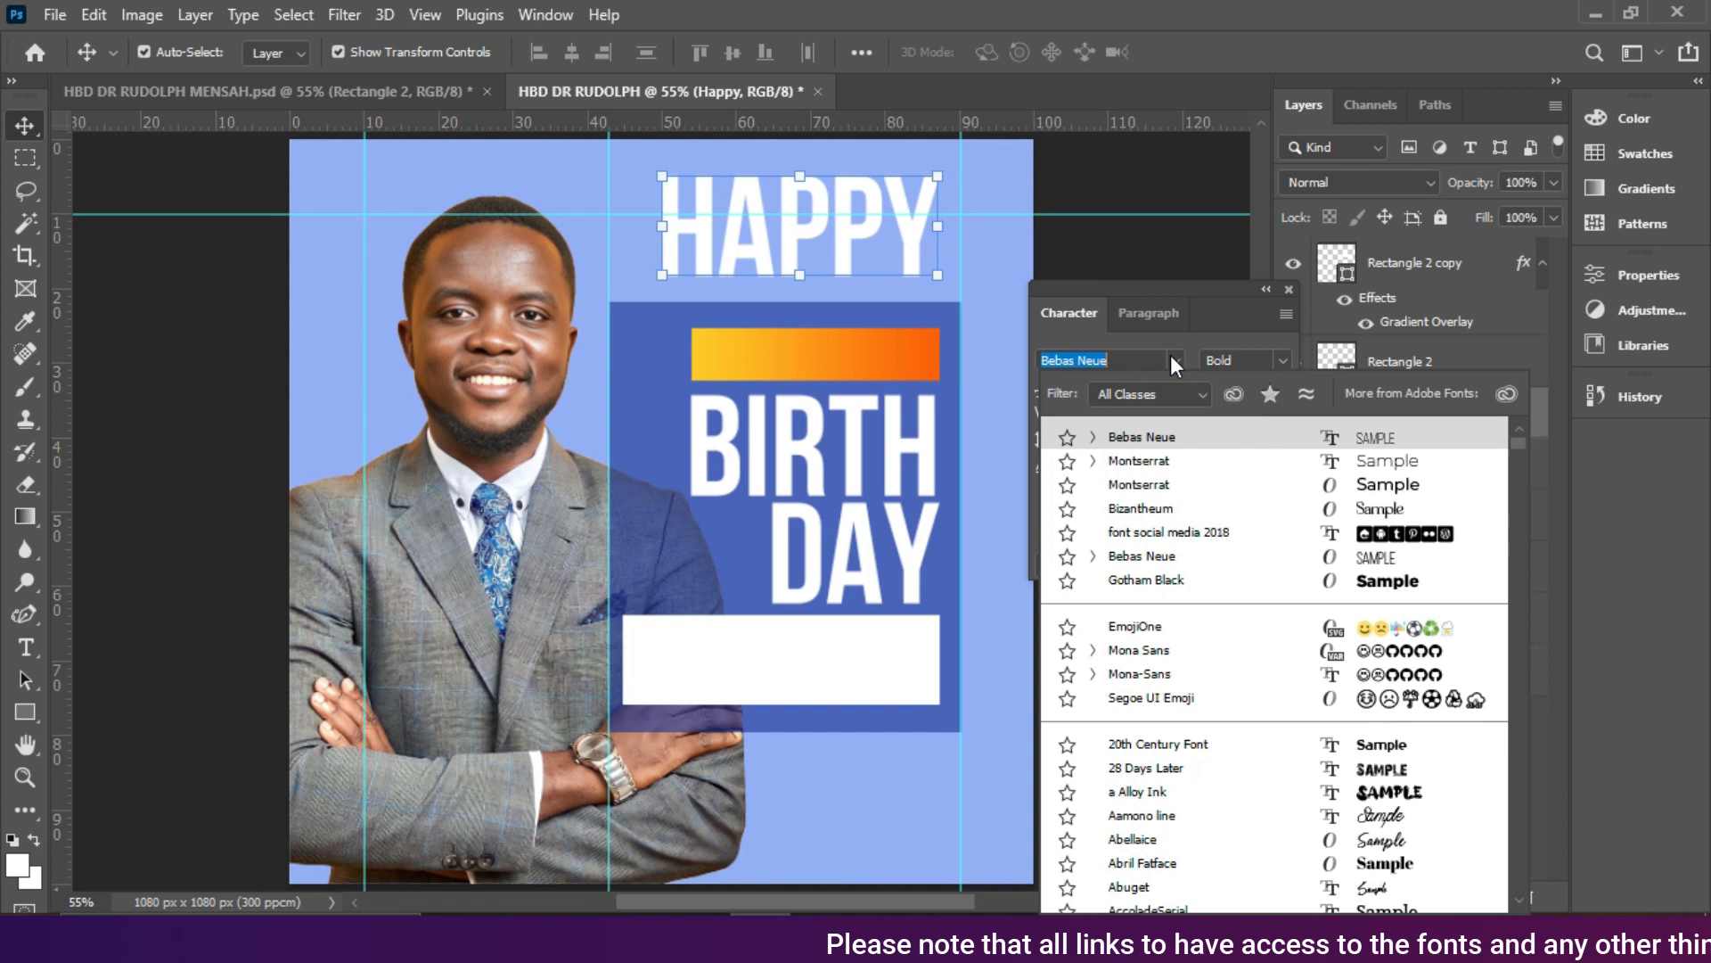
click(1201, 460)
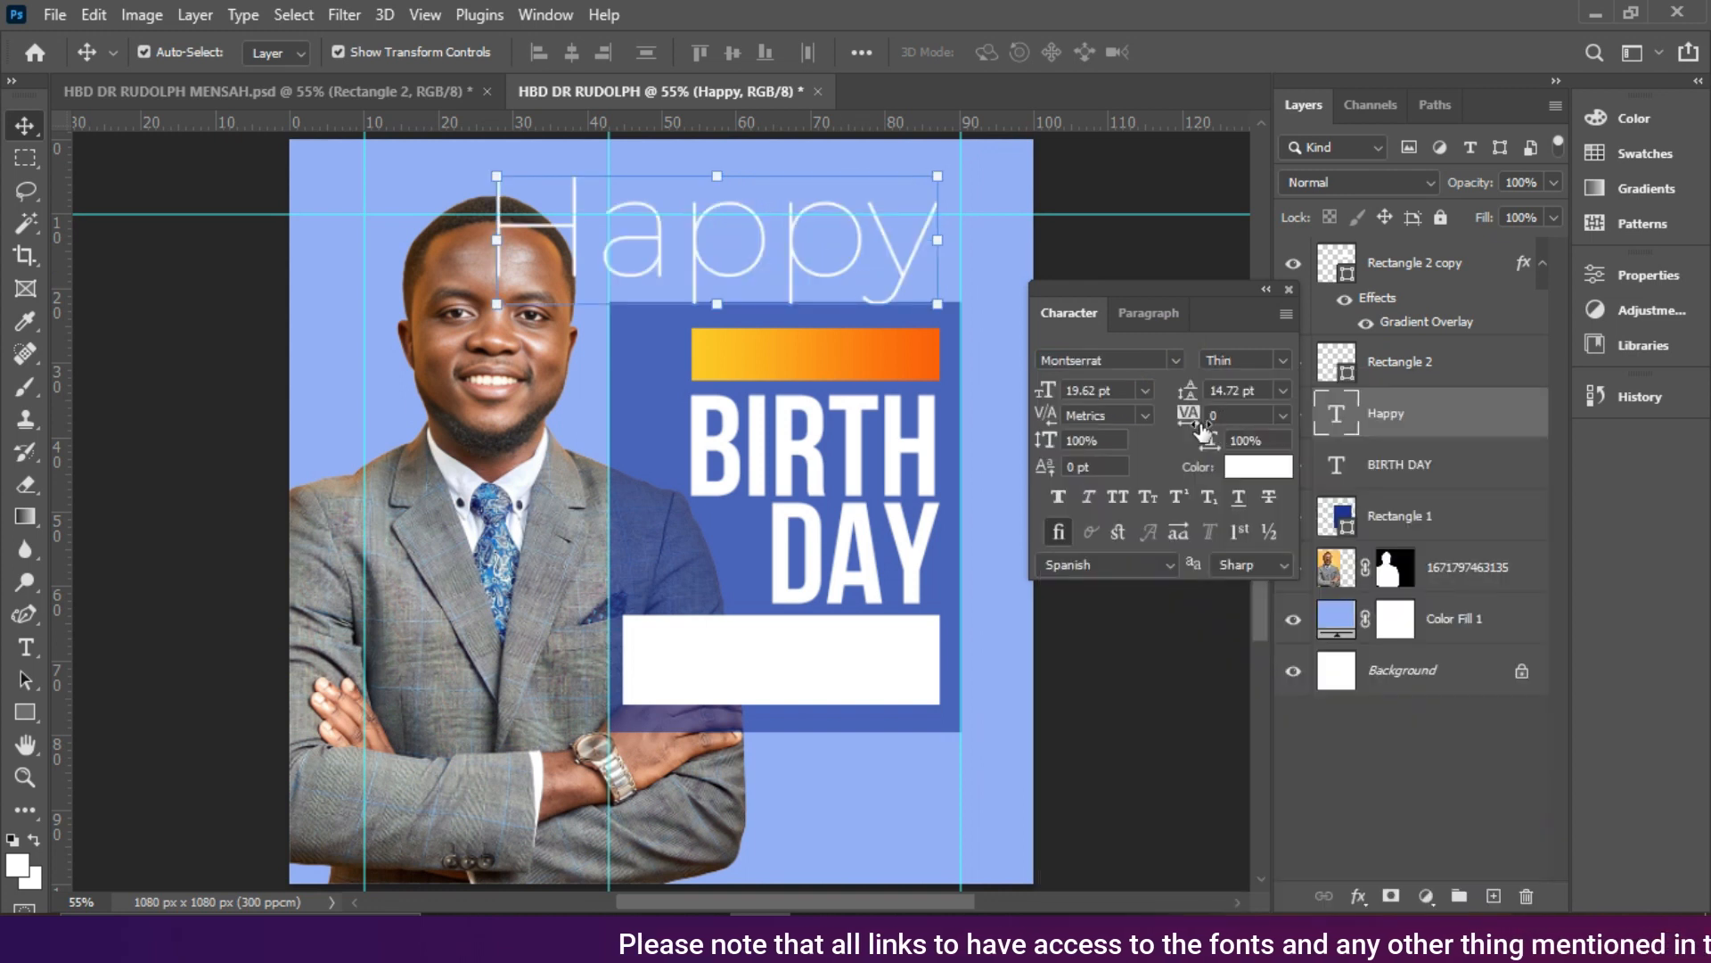
click(1146, 392)
click(1121, 483)
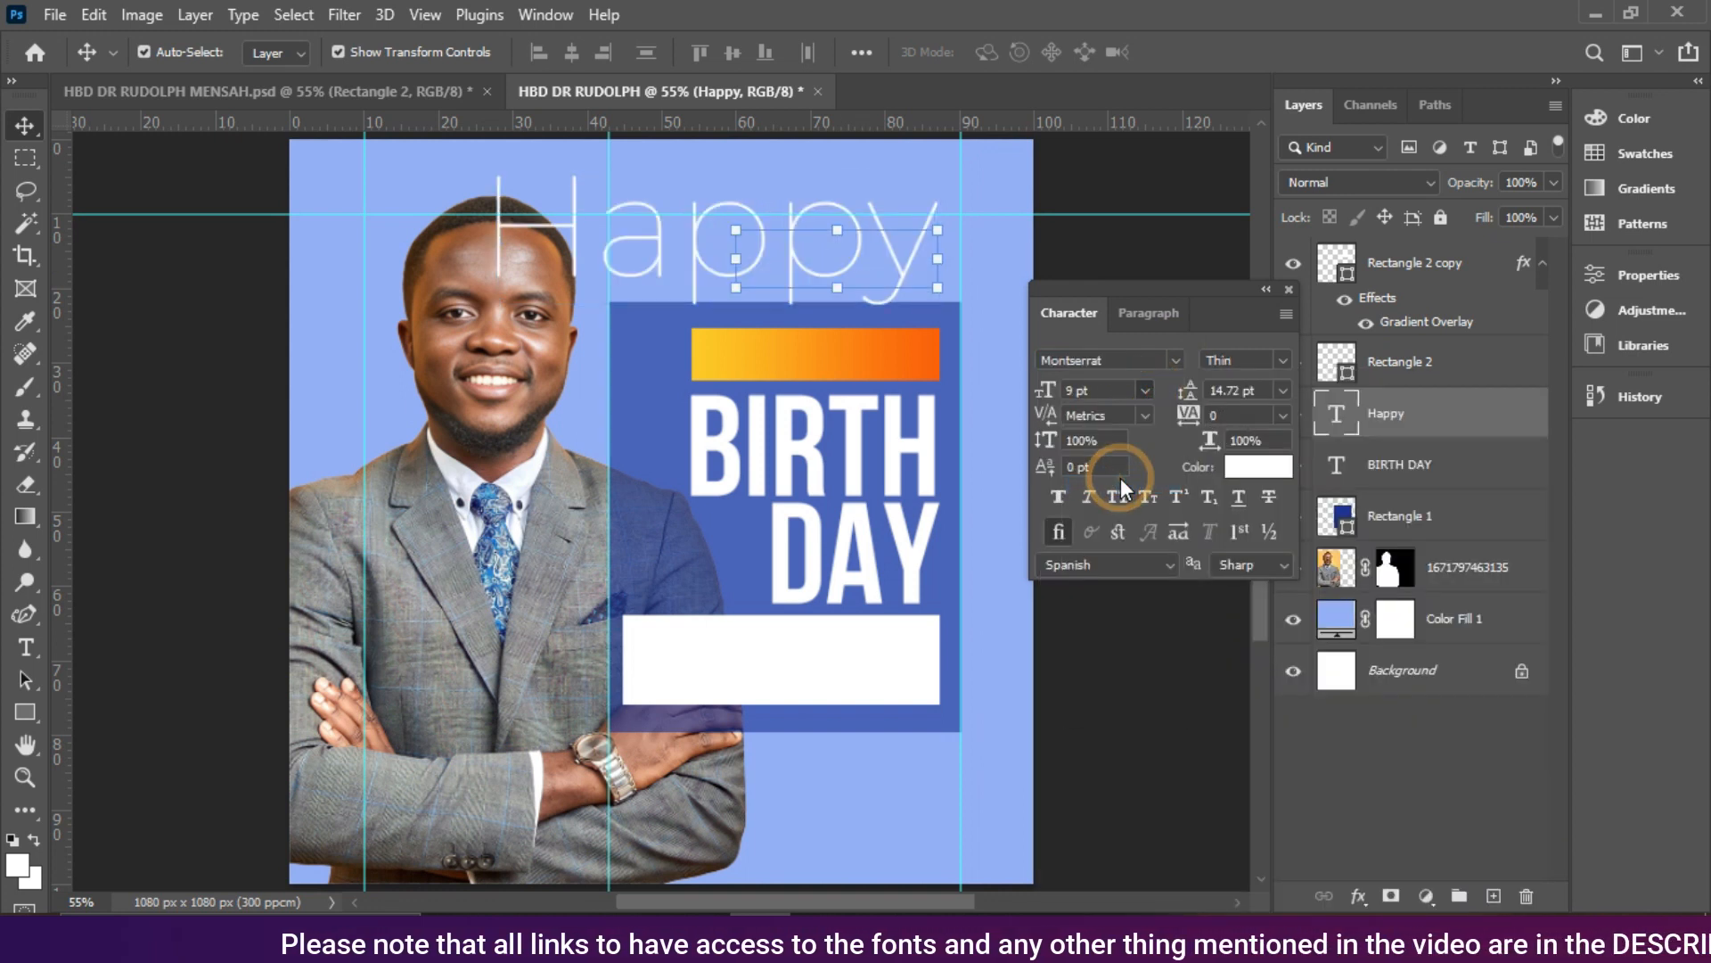
drag(880, 260, 863, 361)
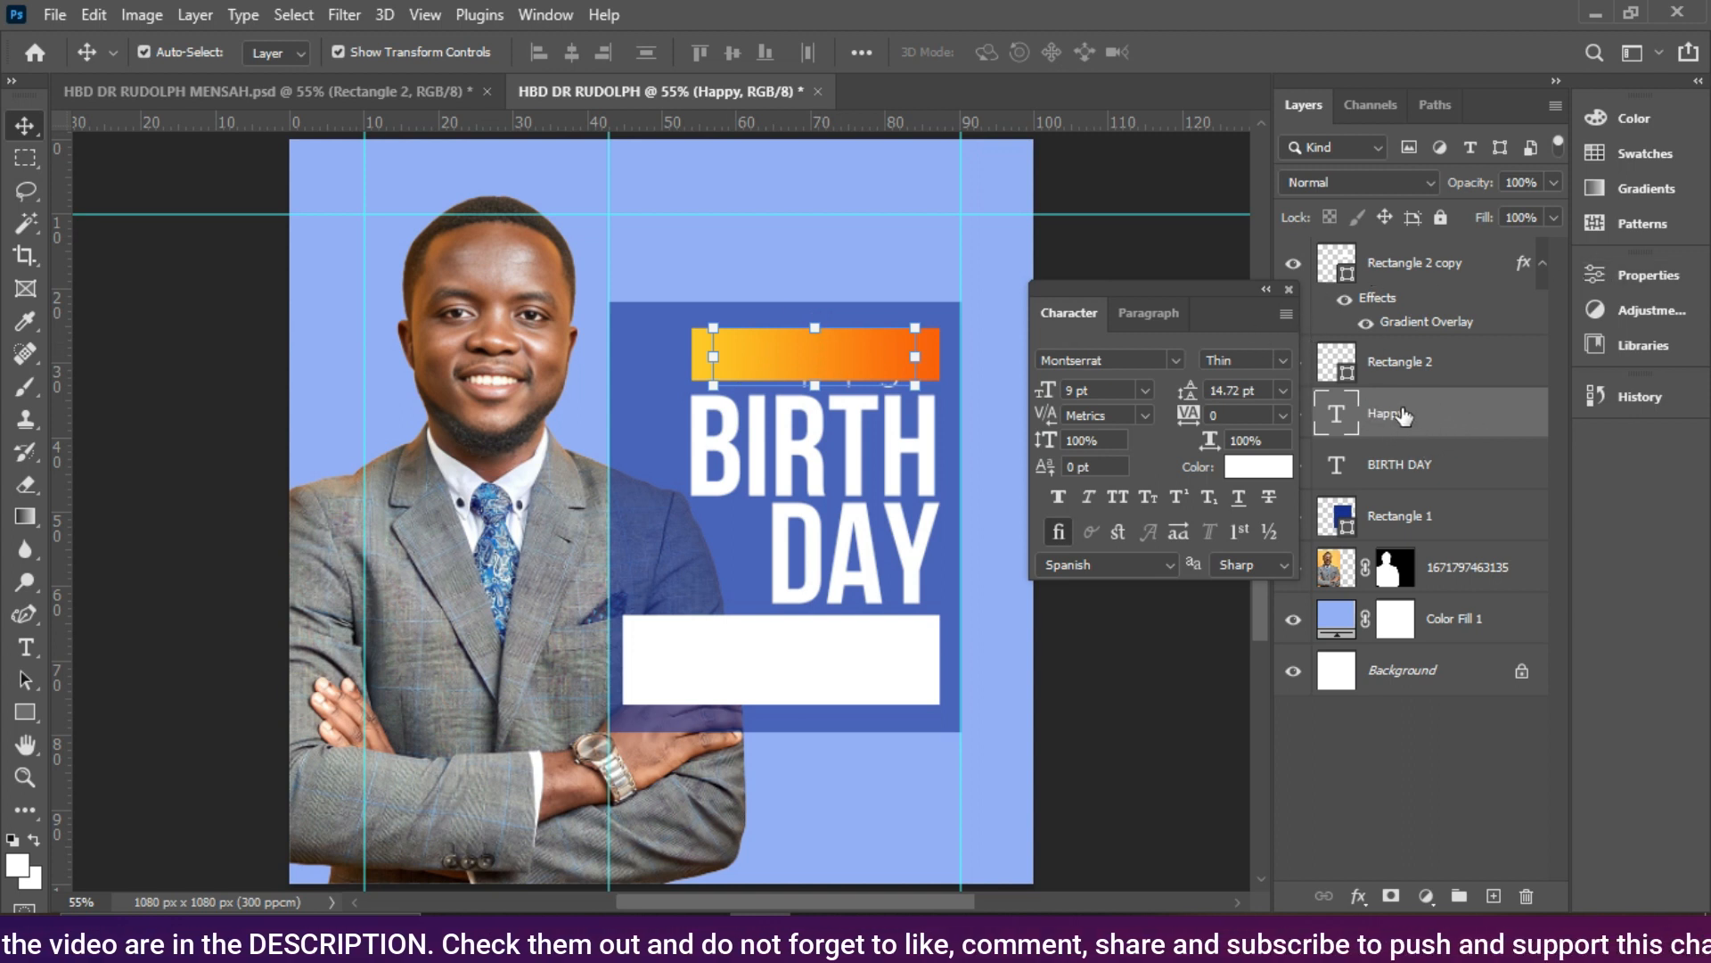
drag(1418, 413, 1529, 278)
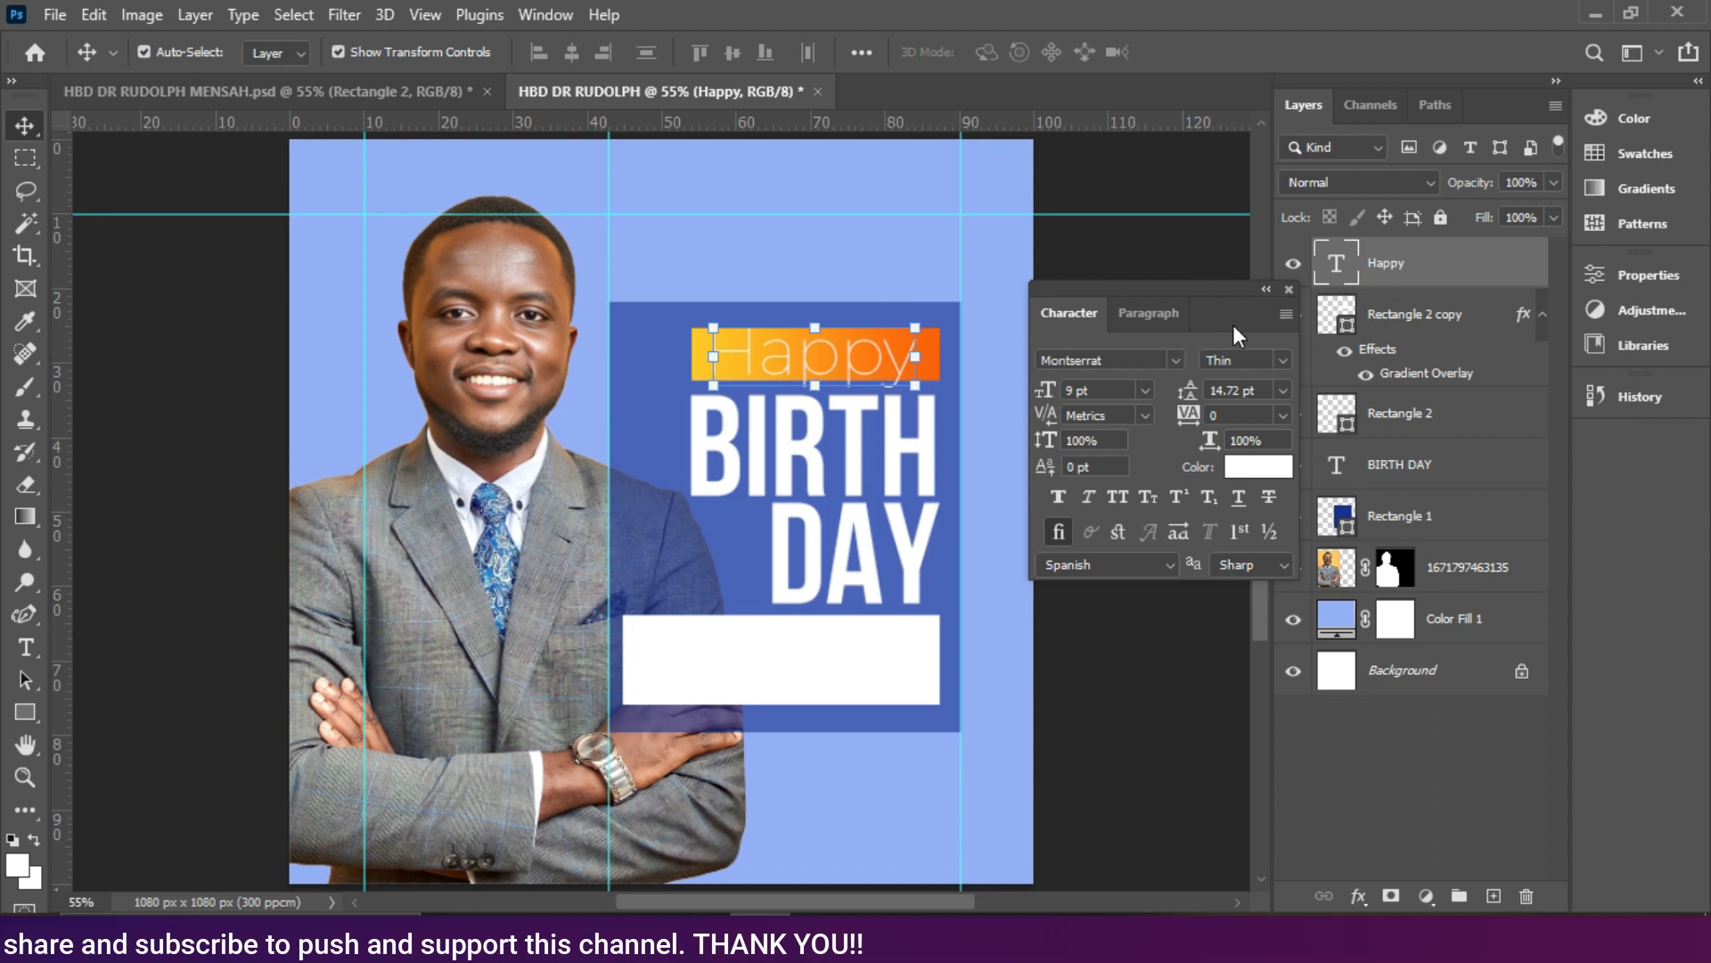
Step: Change the Happy text to Medium weight at 6 pt and centre it in the gradient banner
click(1284, 358)
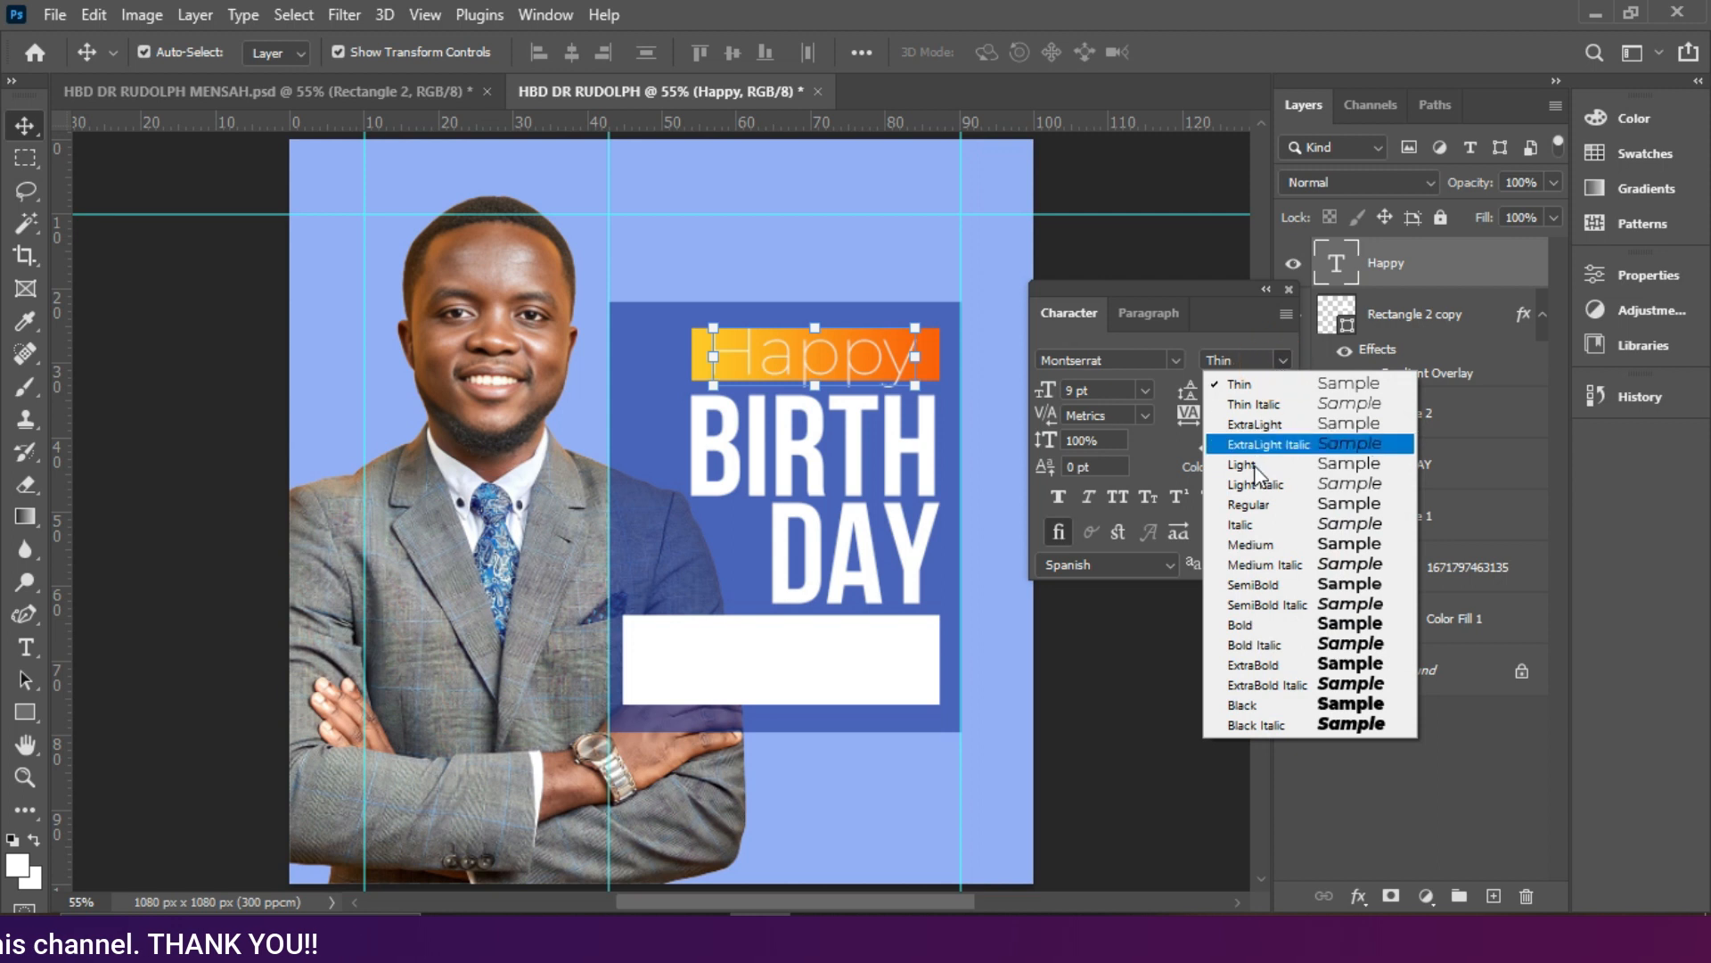
click(1257, 544)
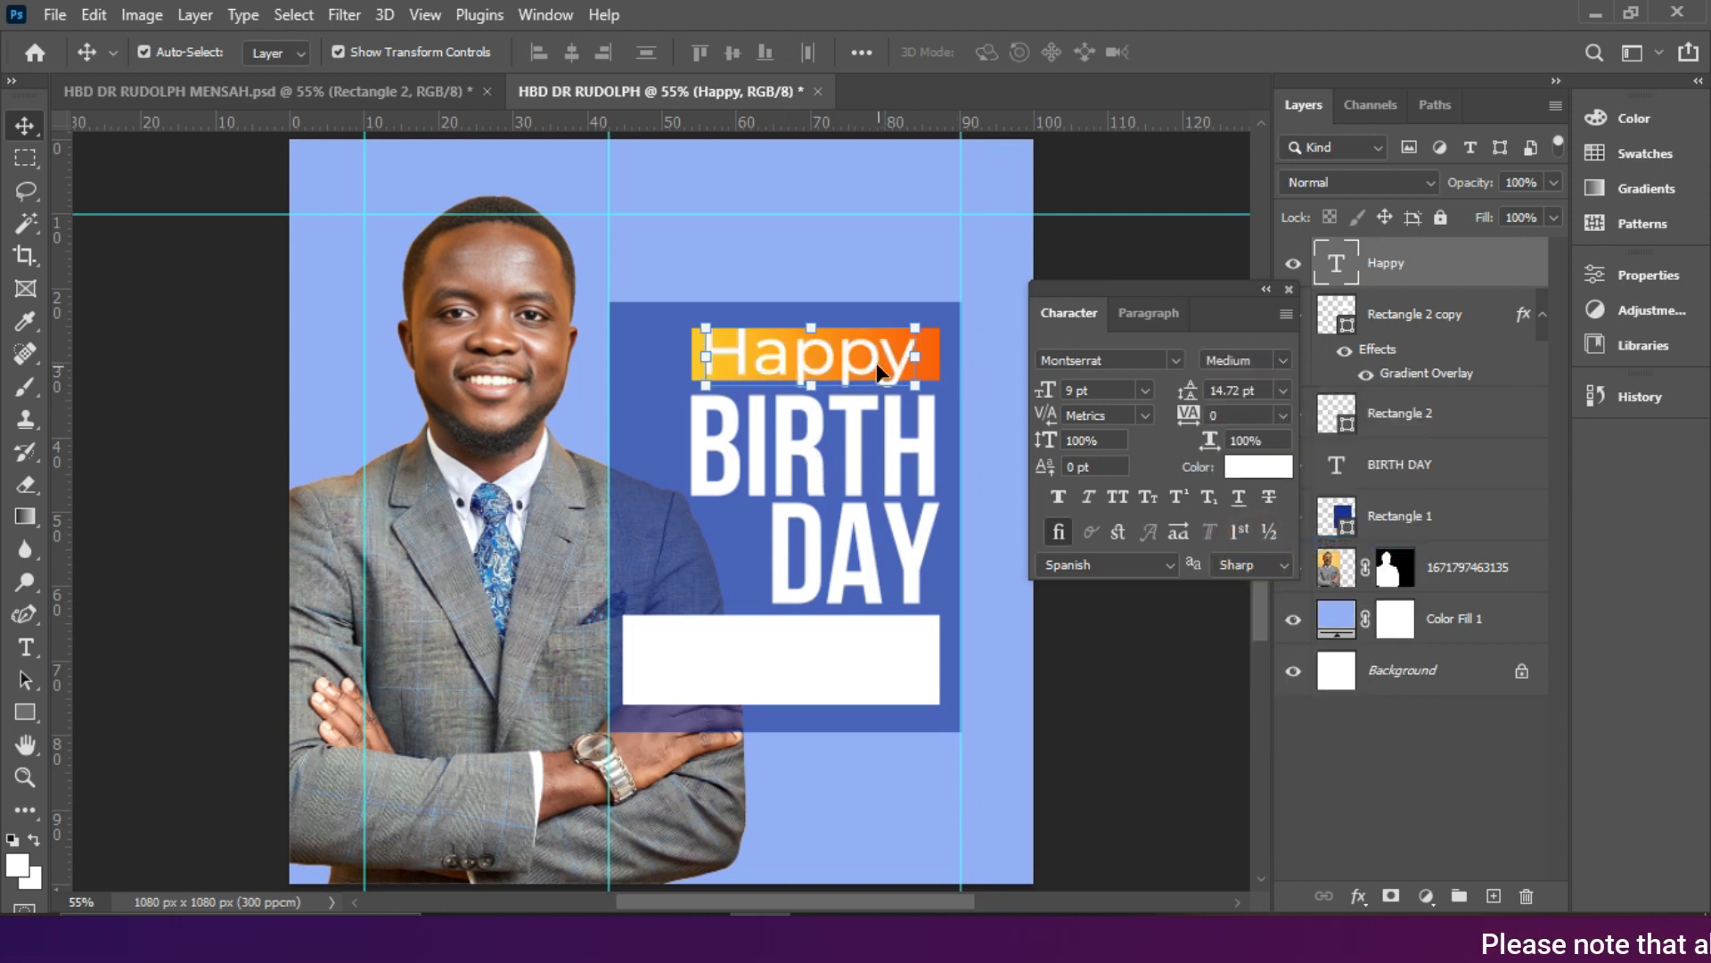
click(1145, 390)
click(1098, 443)
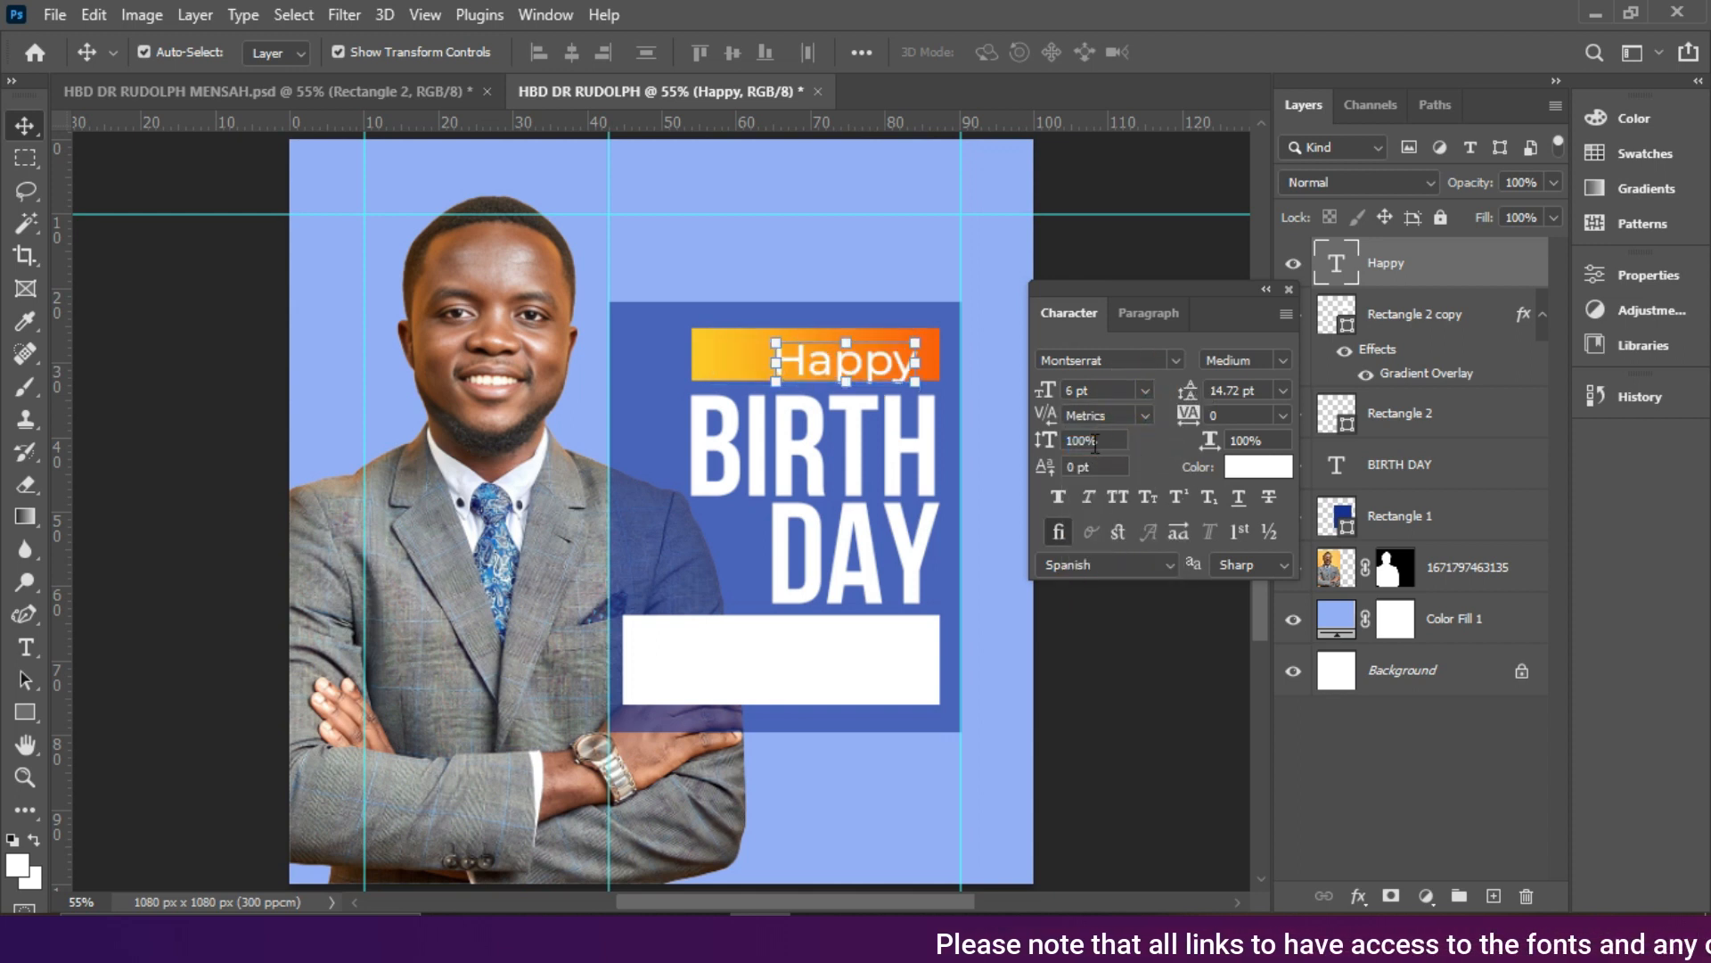
drag(864, 357, 841, 348)
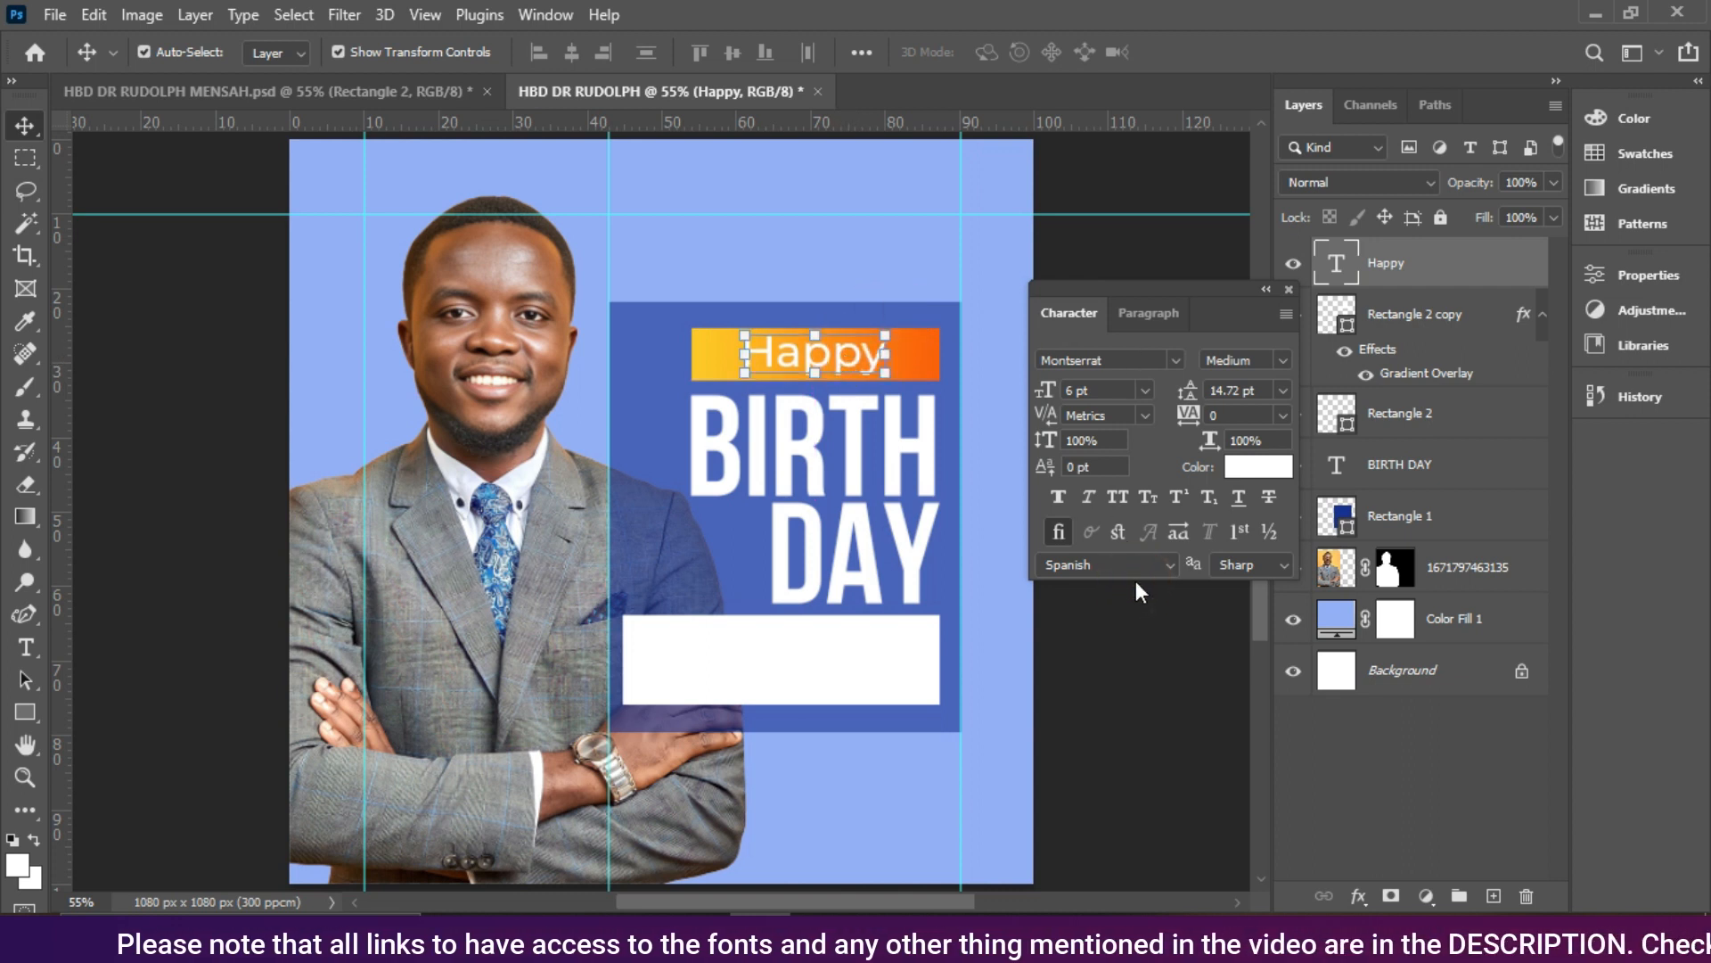
click(1143, 656)
Step: Duplicate the Happy text onto the lower white rectangle and colour the copy black
click(791, 357)
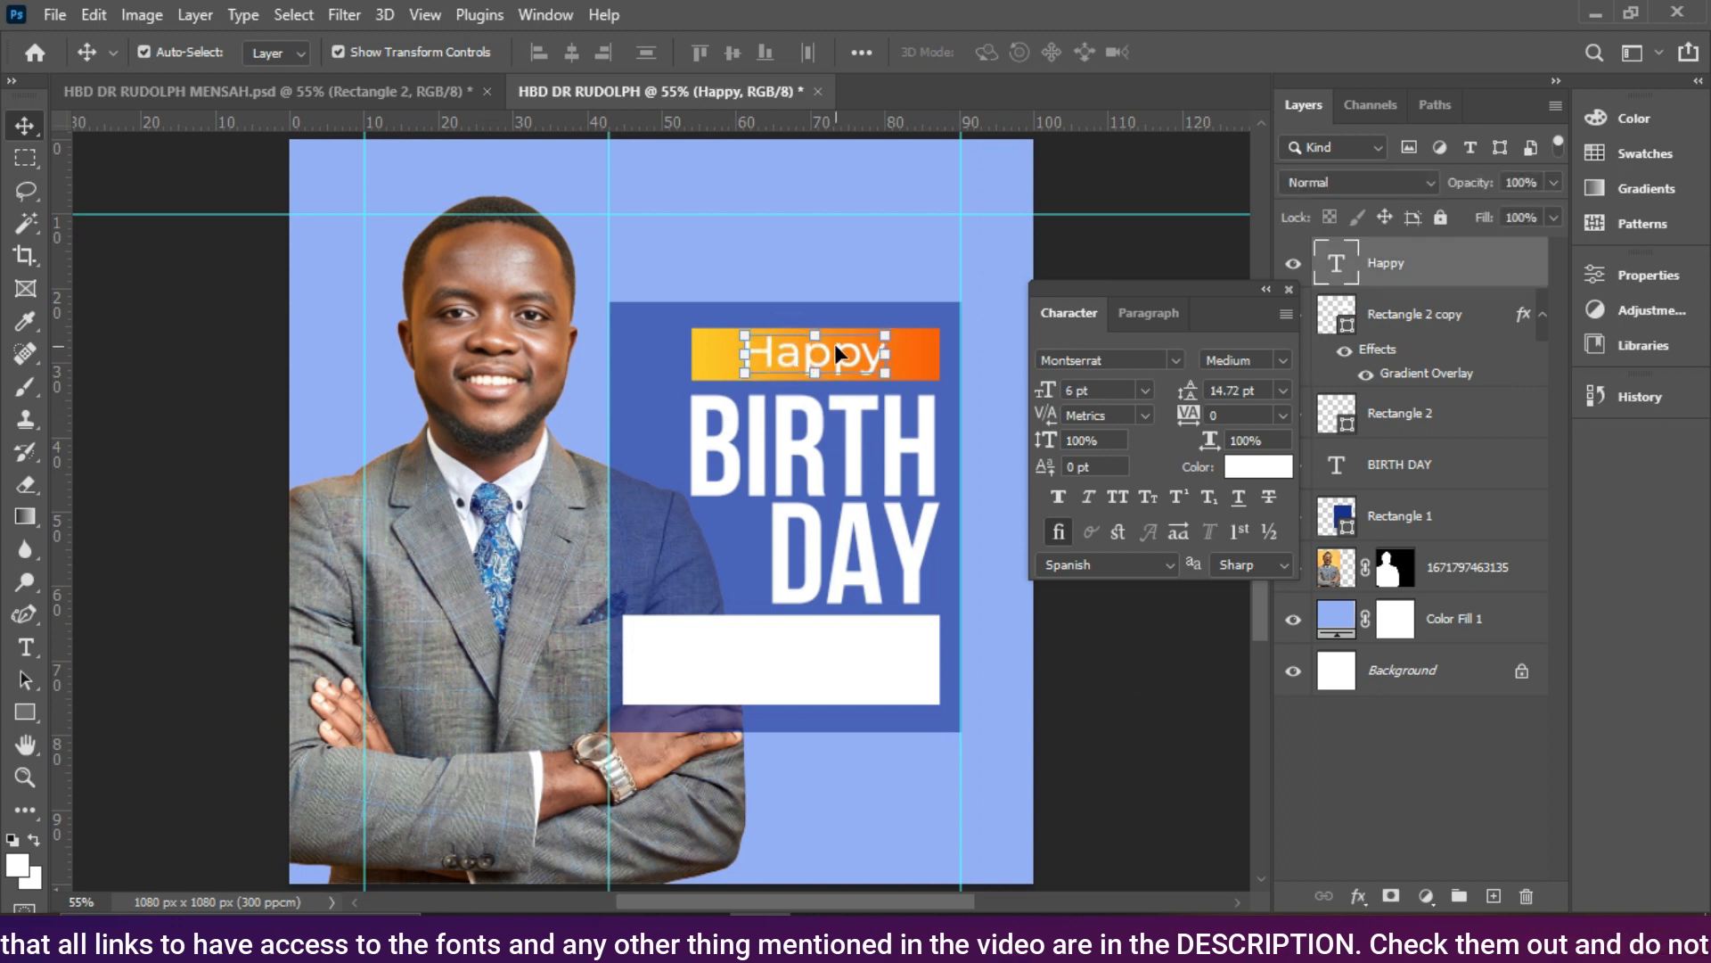
key(ctrl+j)
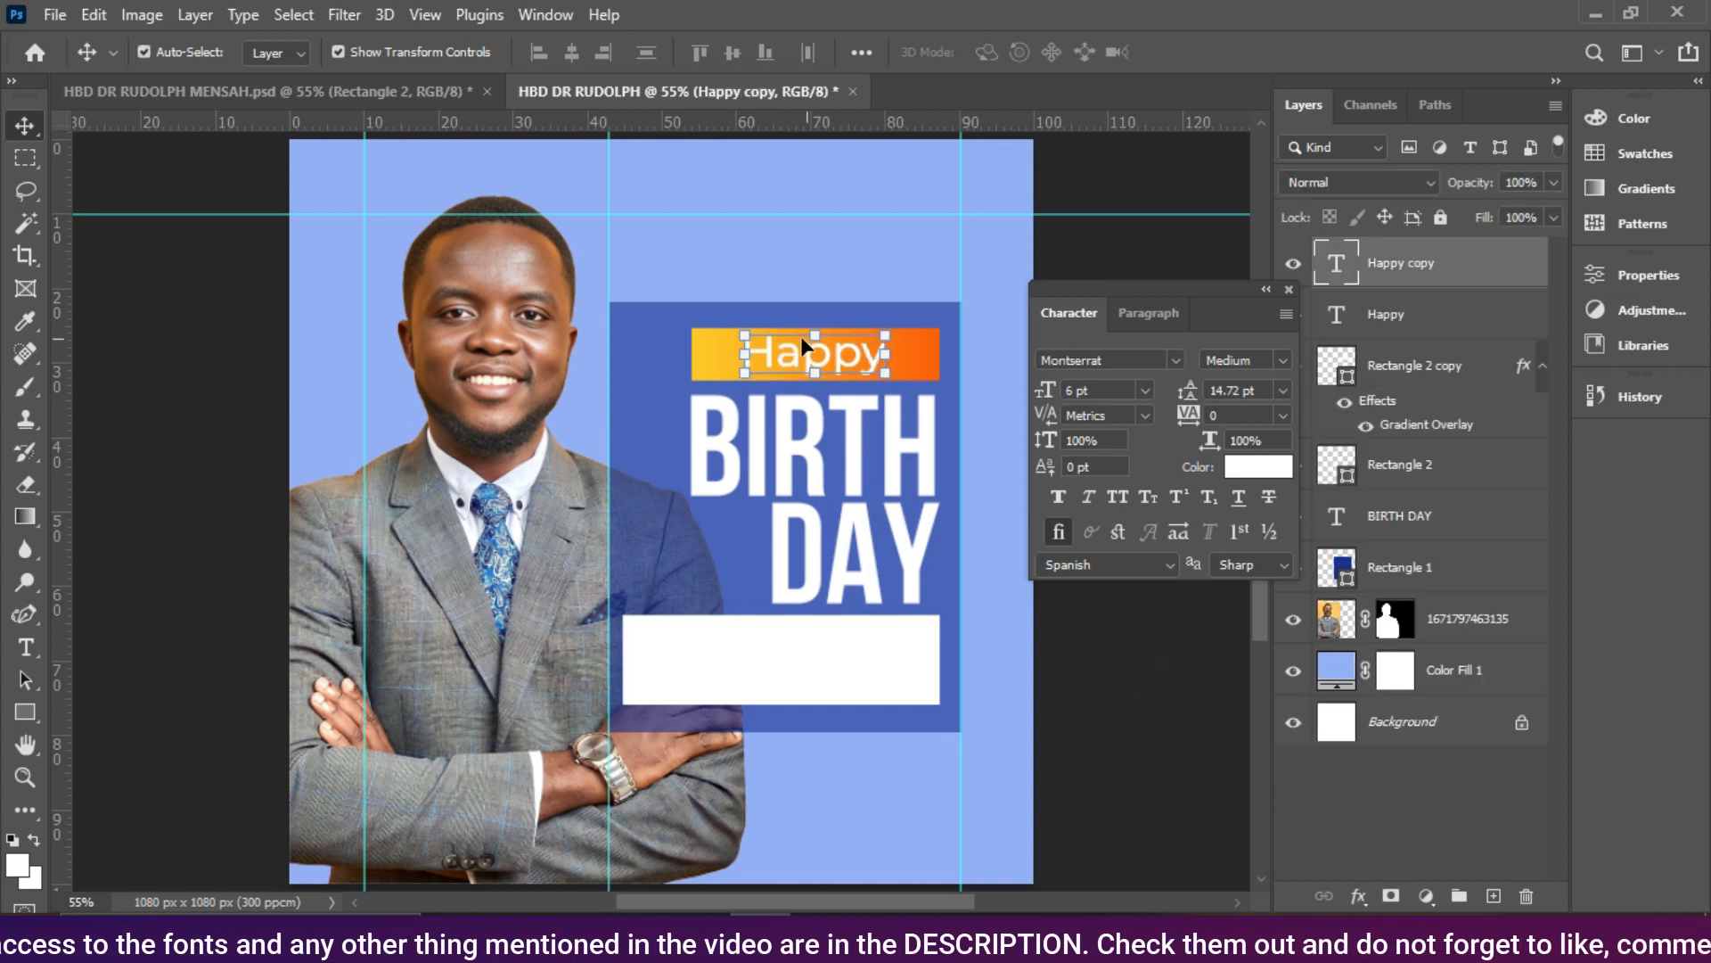
drag(845, 354, 839, 679)
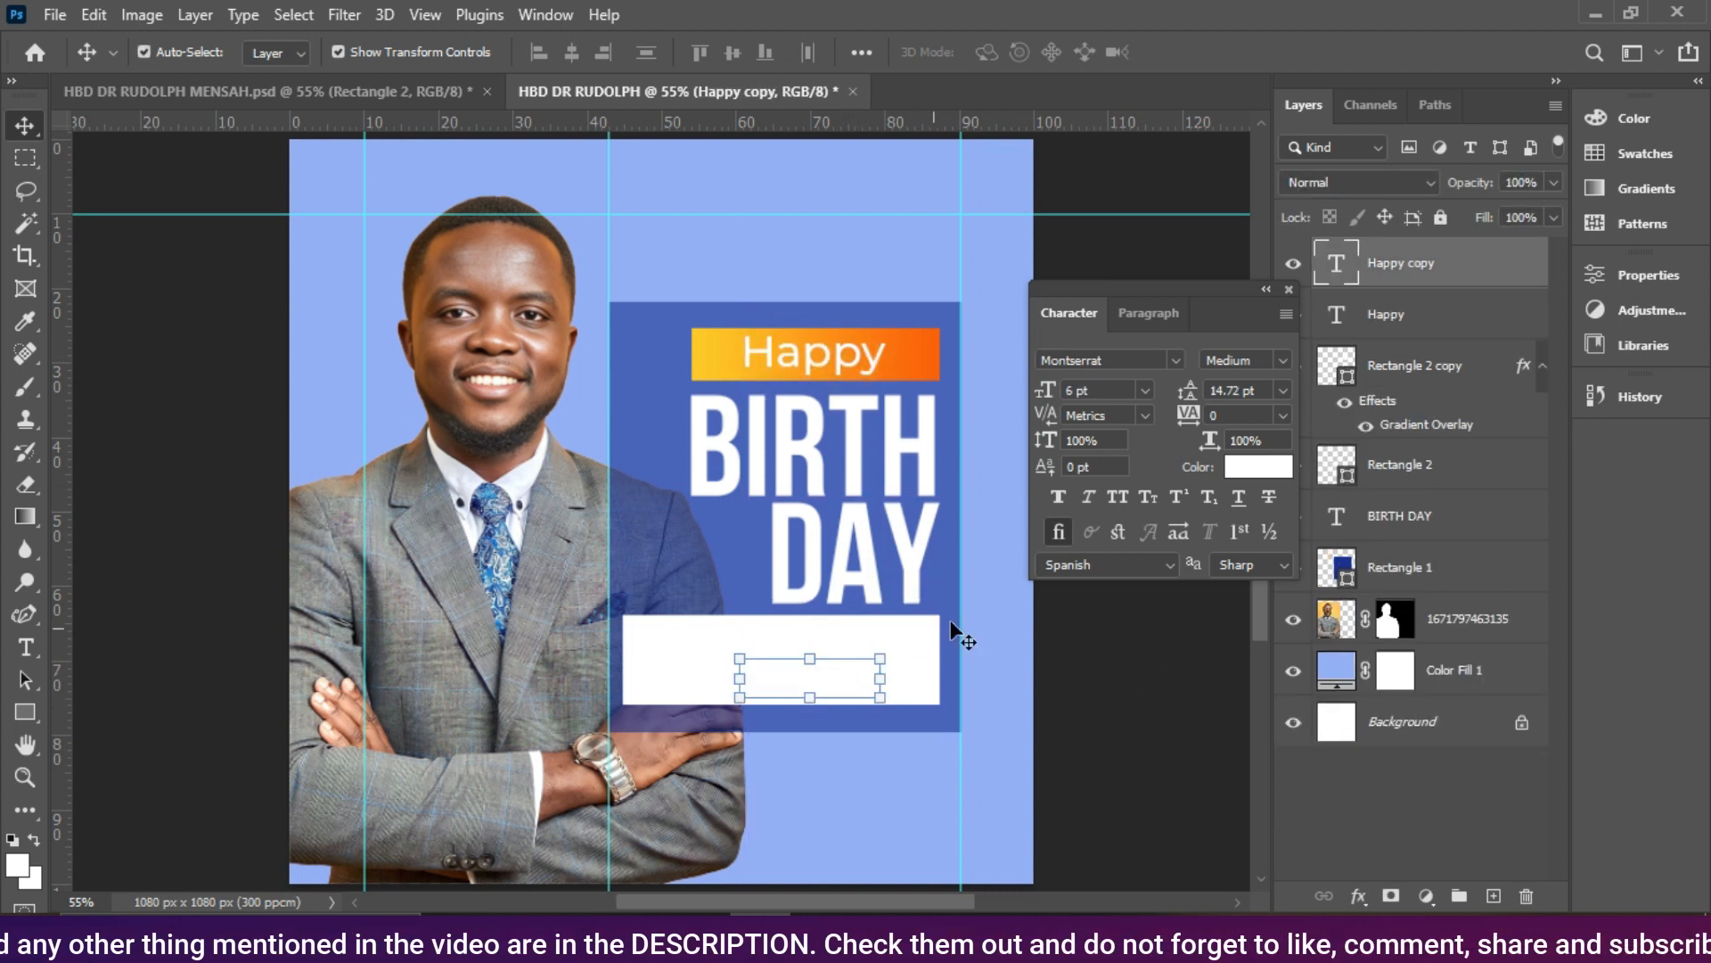
click(1245, 459)
drag(1303, 471, 1497, 624)
click(1609, 230)
drag(810, 680, 767, 686)
Step: Examine the message paragraph's text settings in the reference flyer, return, and shift the black Happy text toward the lower rectangle's centre
key(ctrl+Tab)
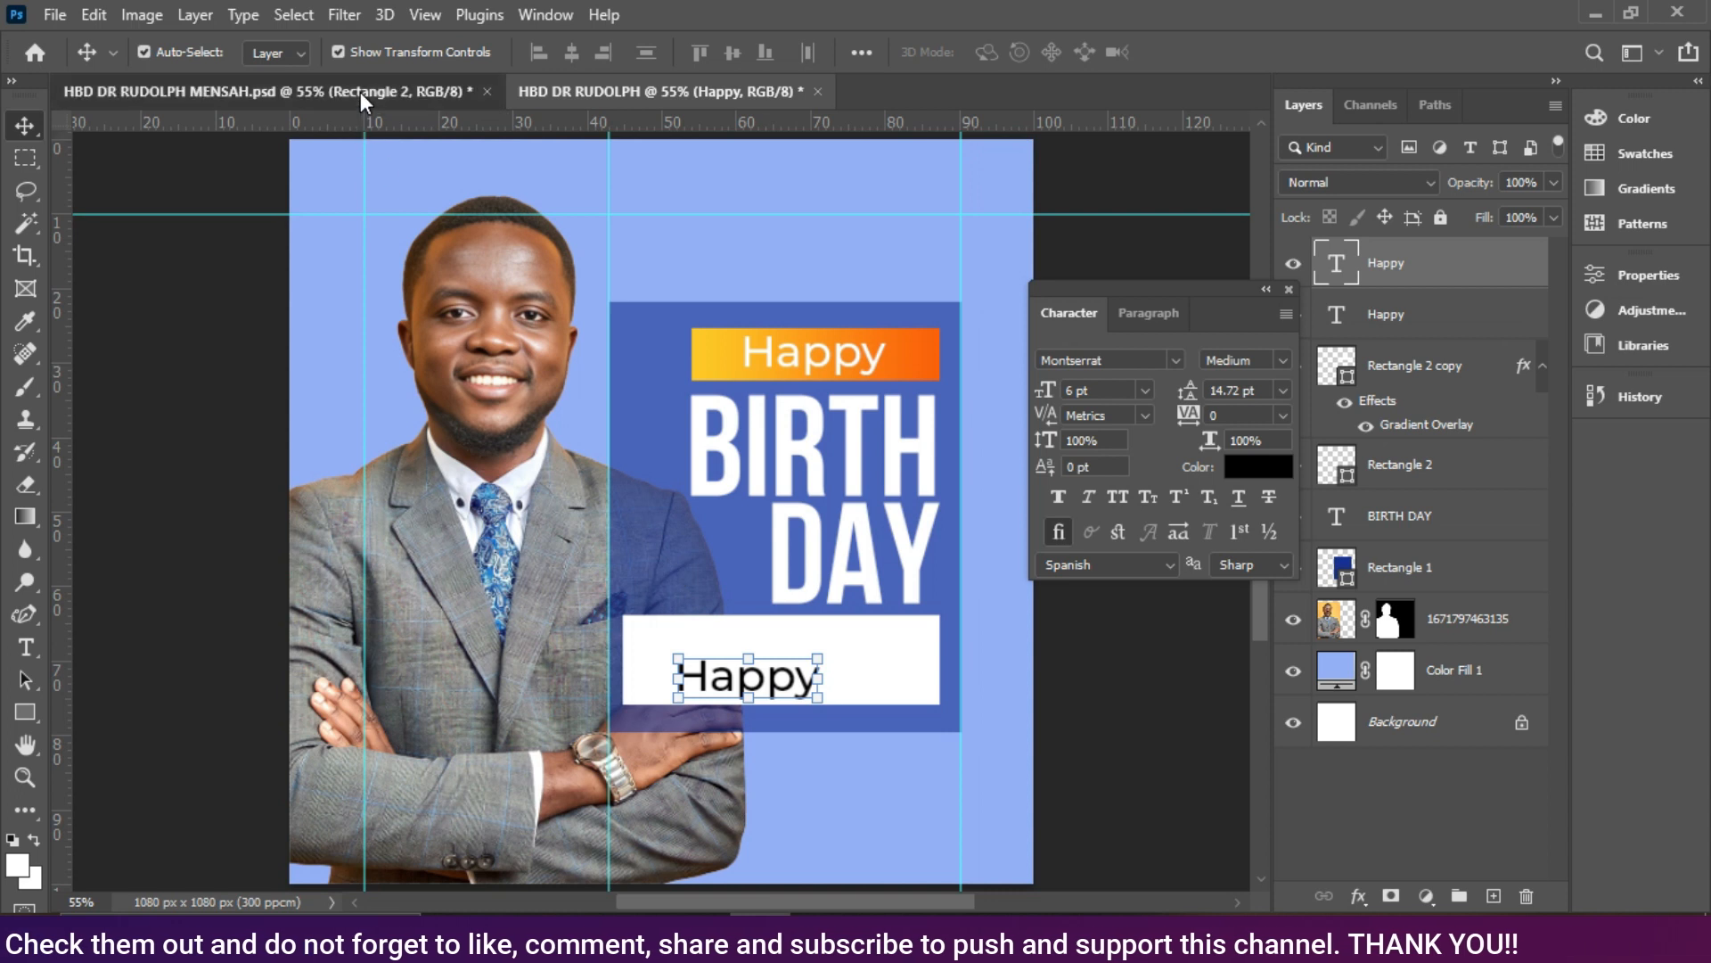
click(708, 660)
click(681, 655)
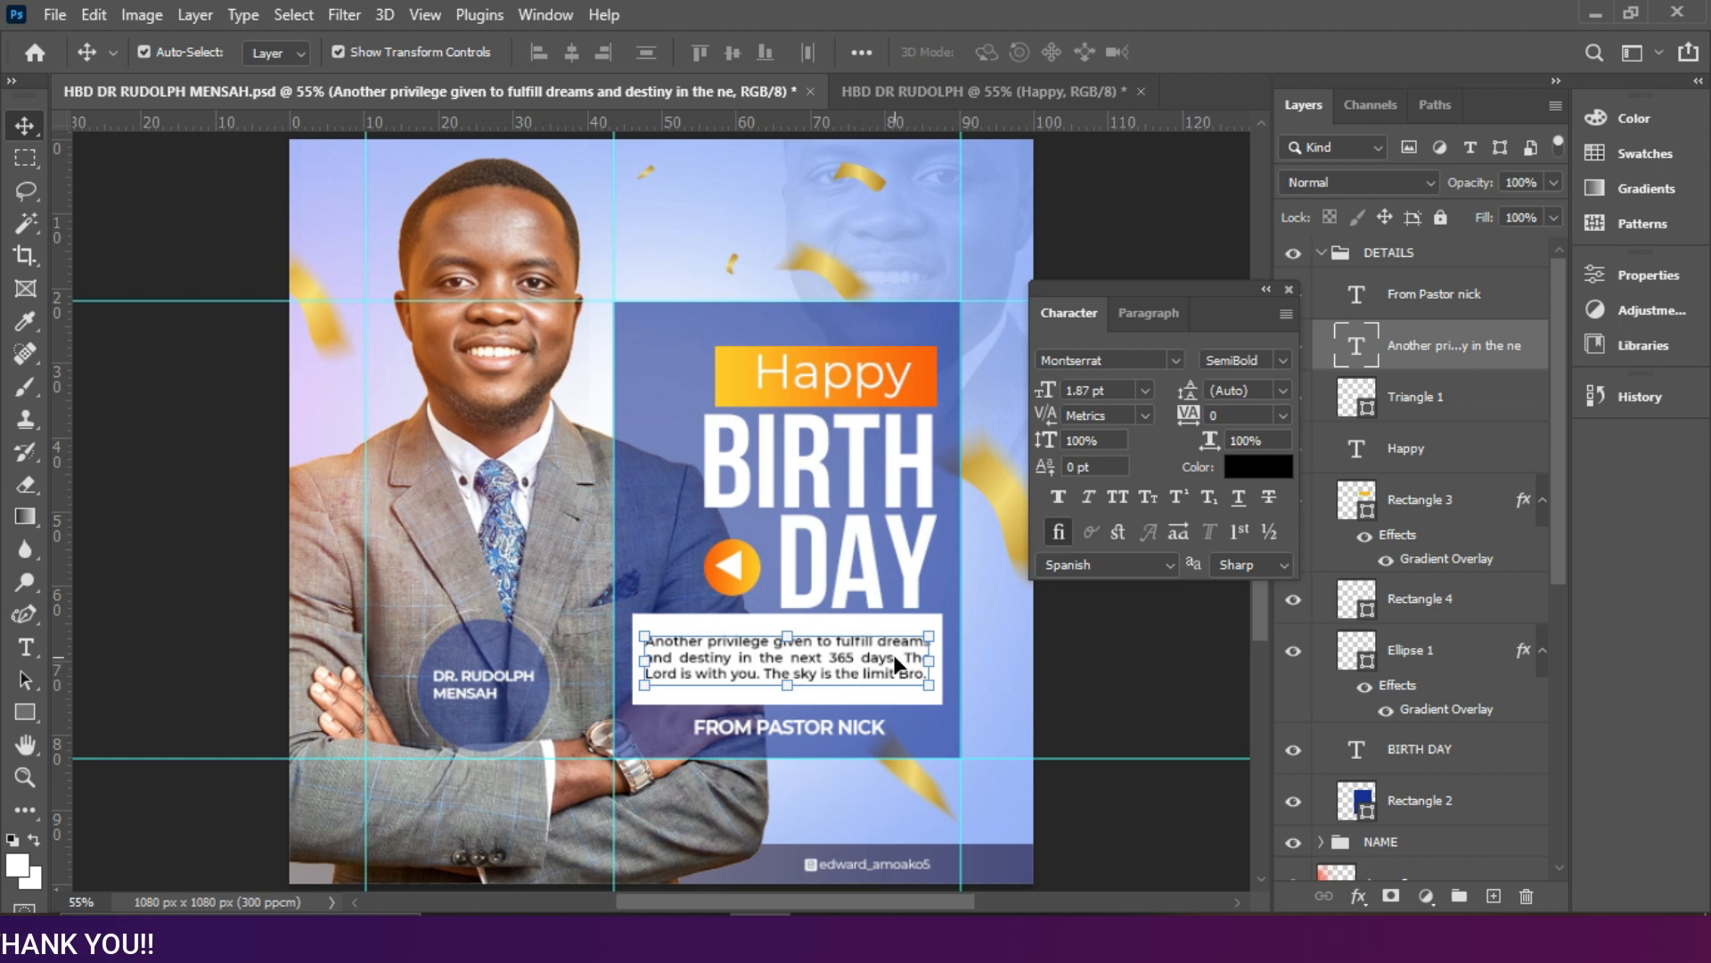
click(886, 93)
drag(779, 683, 809, 667)
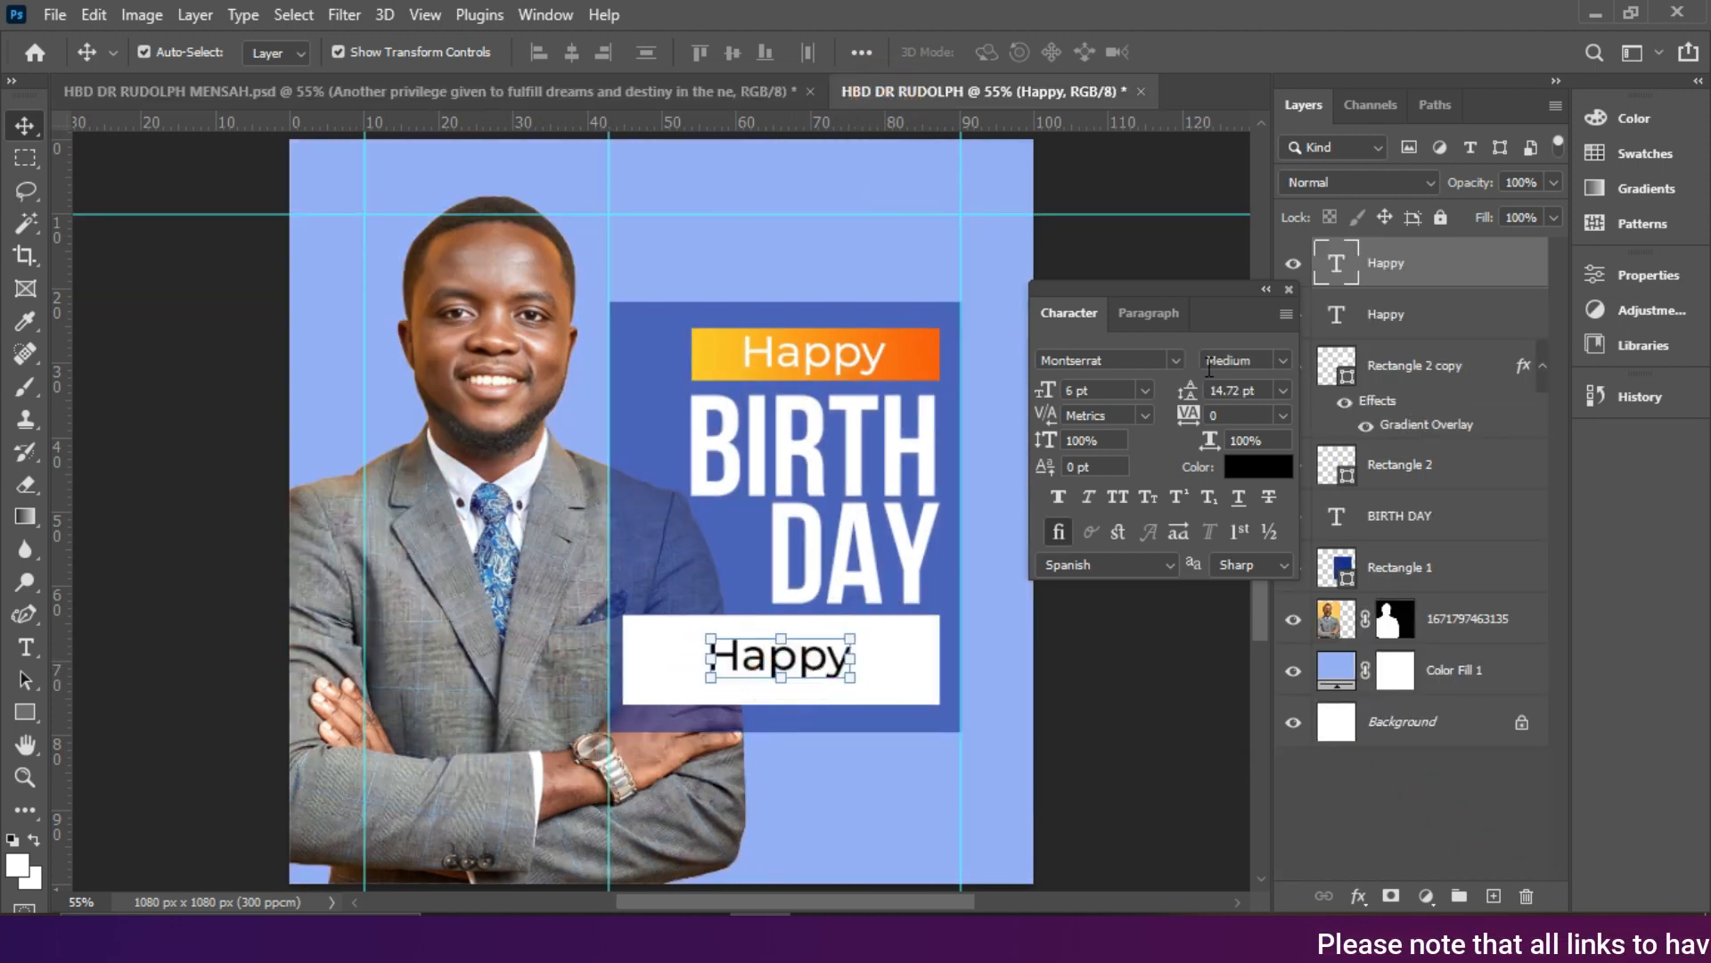
Step: Set the black Happy text in the white rectangle to Regular weight, automatic leading and 3 pt size
click(1285, 361)
click(1255, 517)
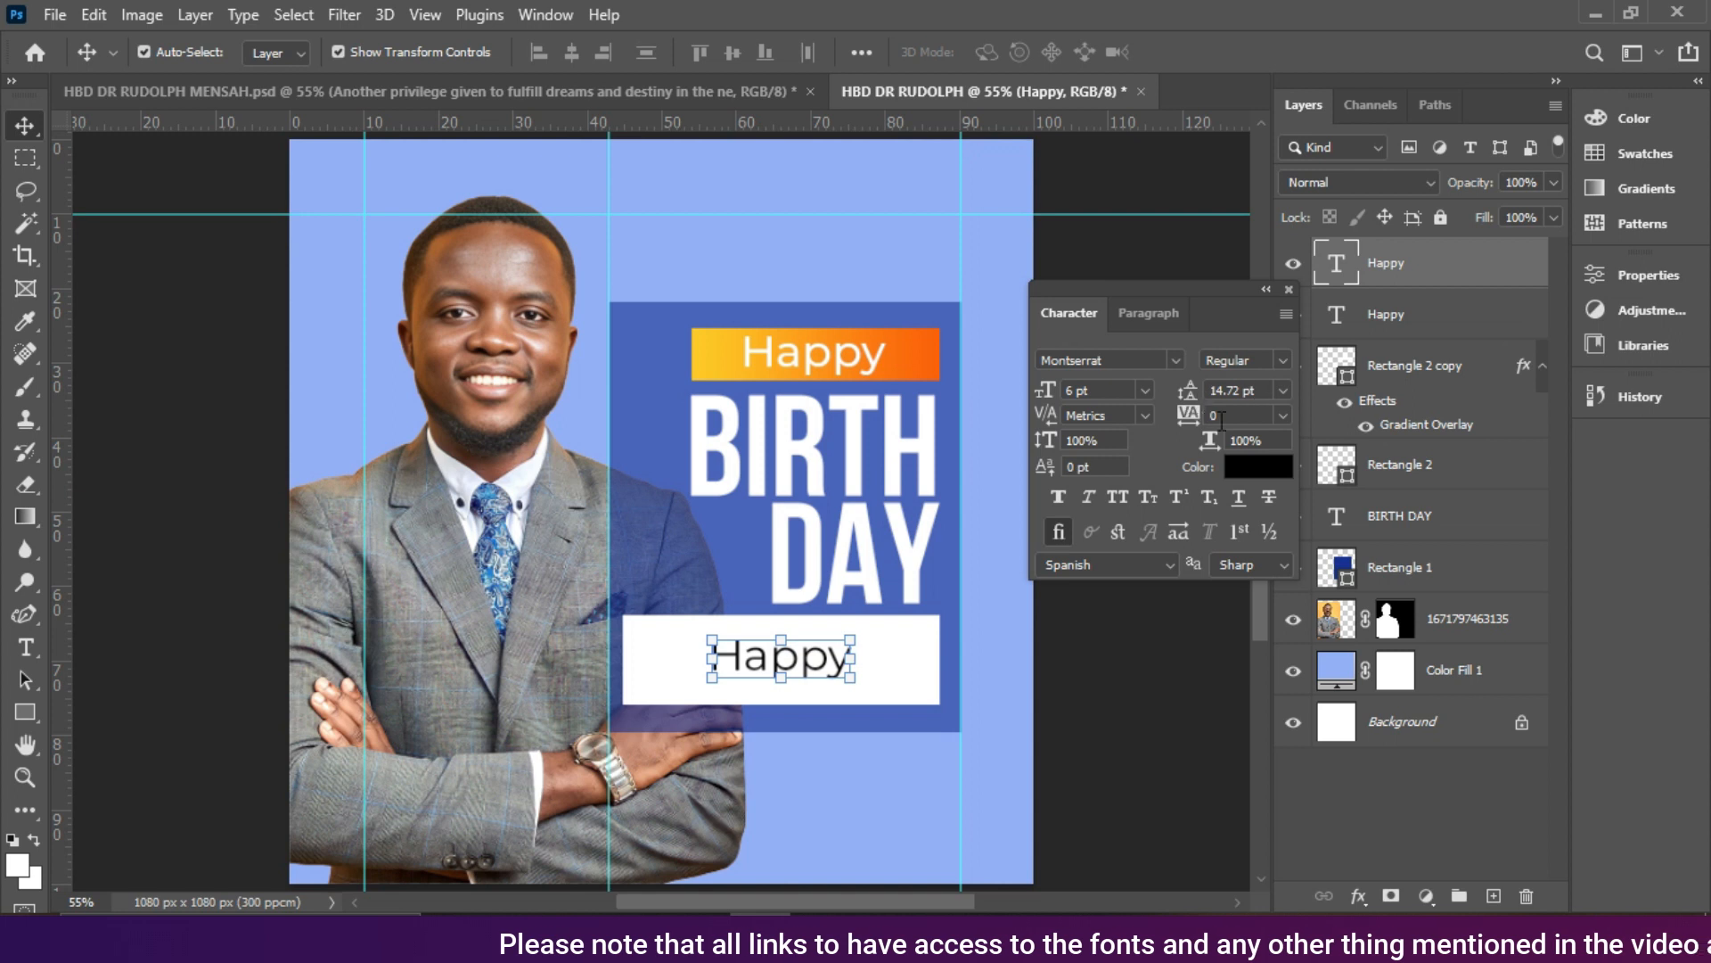
click(1277, 390)
click(1255, 415)
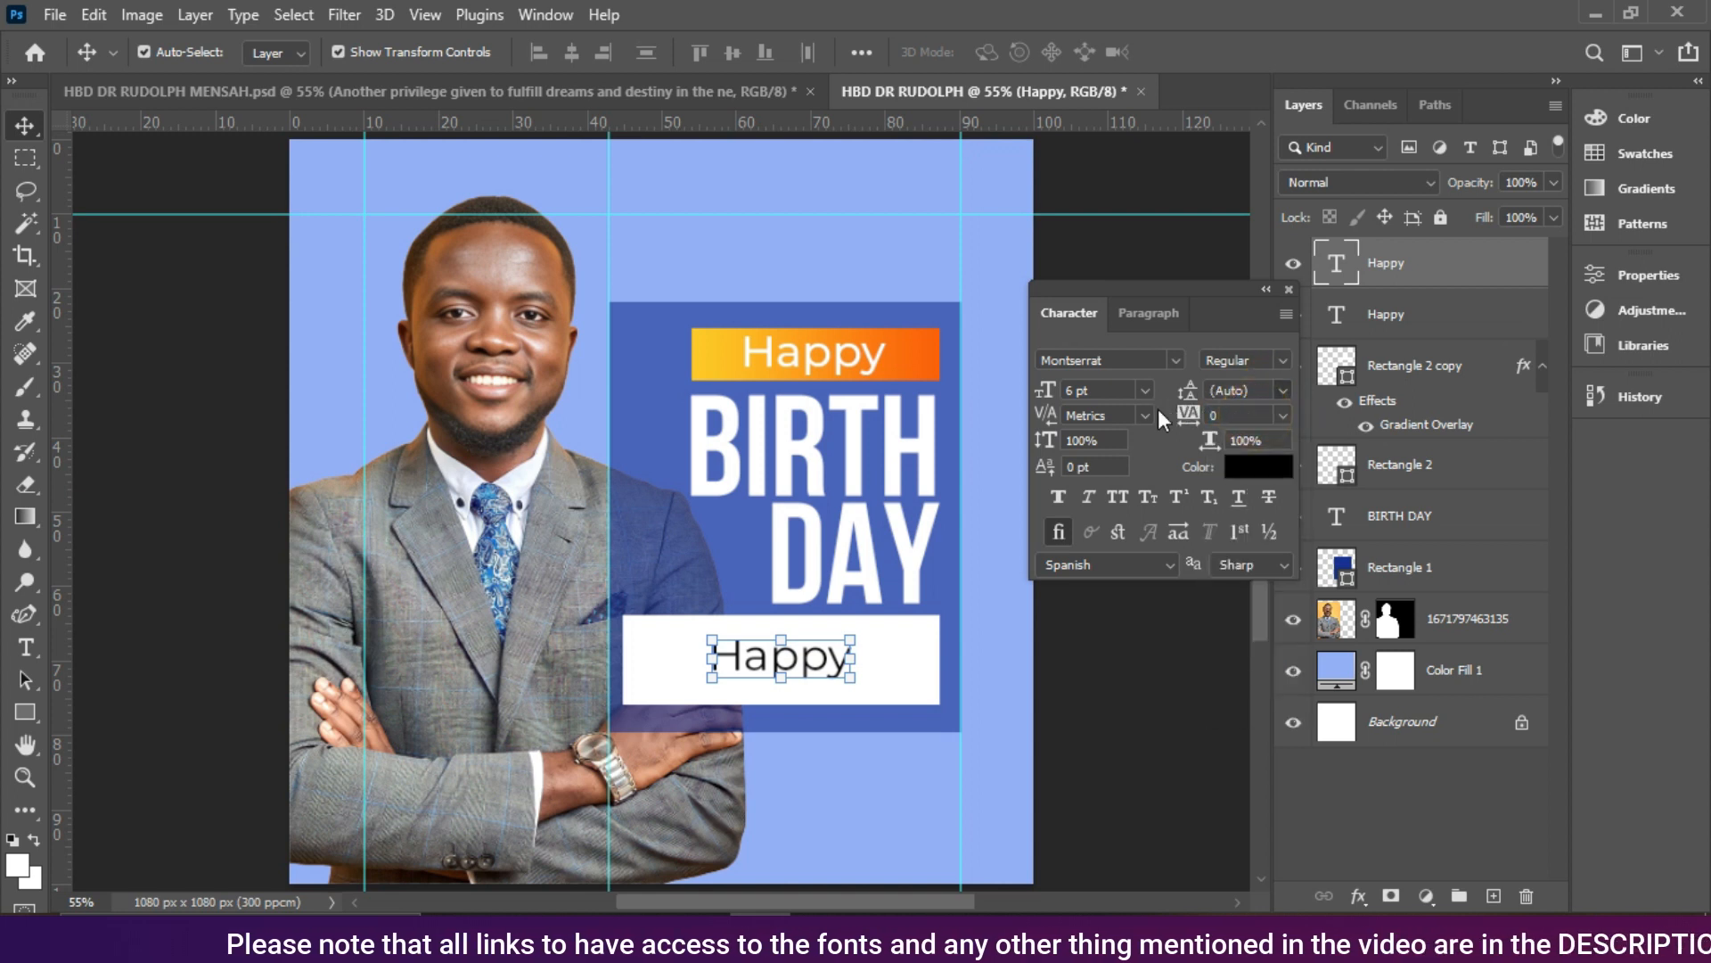
mouse_move(1042, 392)
mouse_down()
mouse_move(1024, 401)
mouse_move(1019, 385)
mouse_up()
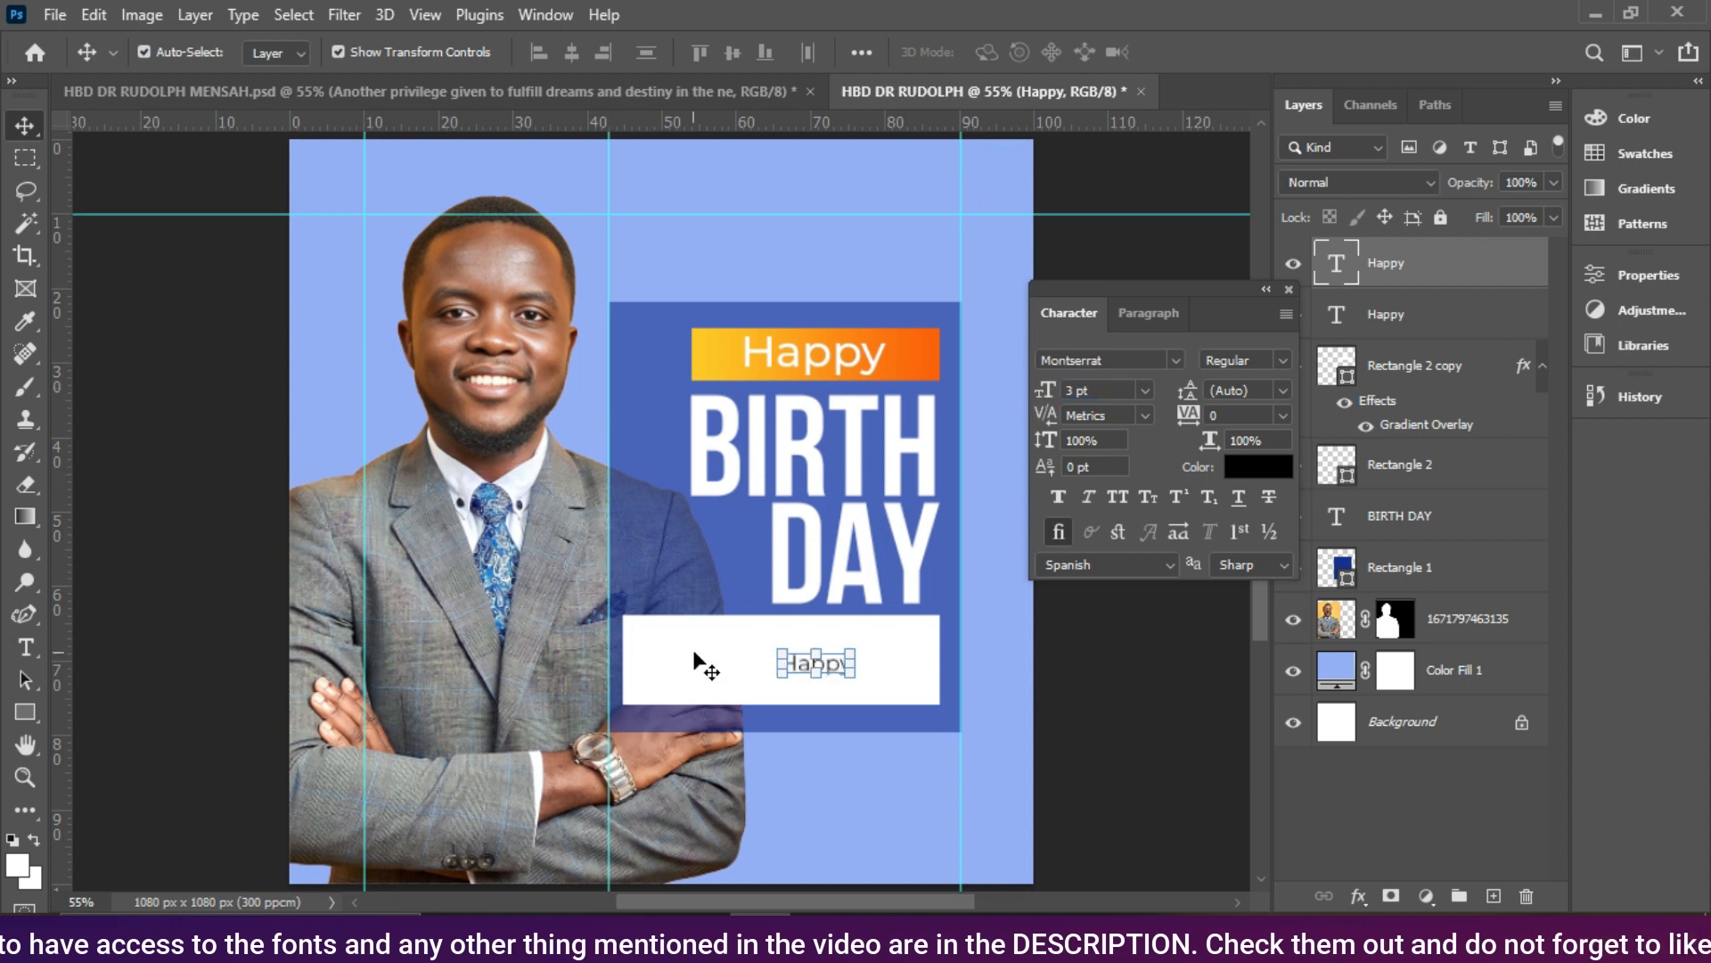
Step: Move the small black Happy text to the upper-left part of the white rectangle
drag(822, 665, 756, 658)
key(ctrl+plus)
key(ctrl+plus)
key(ctrl+plus)
scroll(764, 657, down, 5)
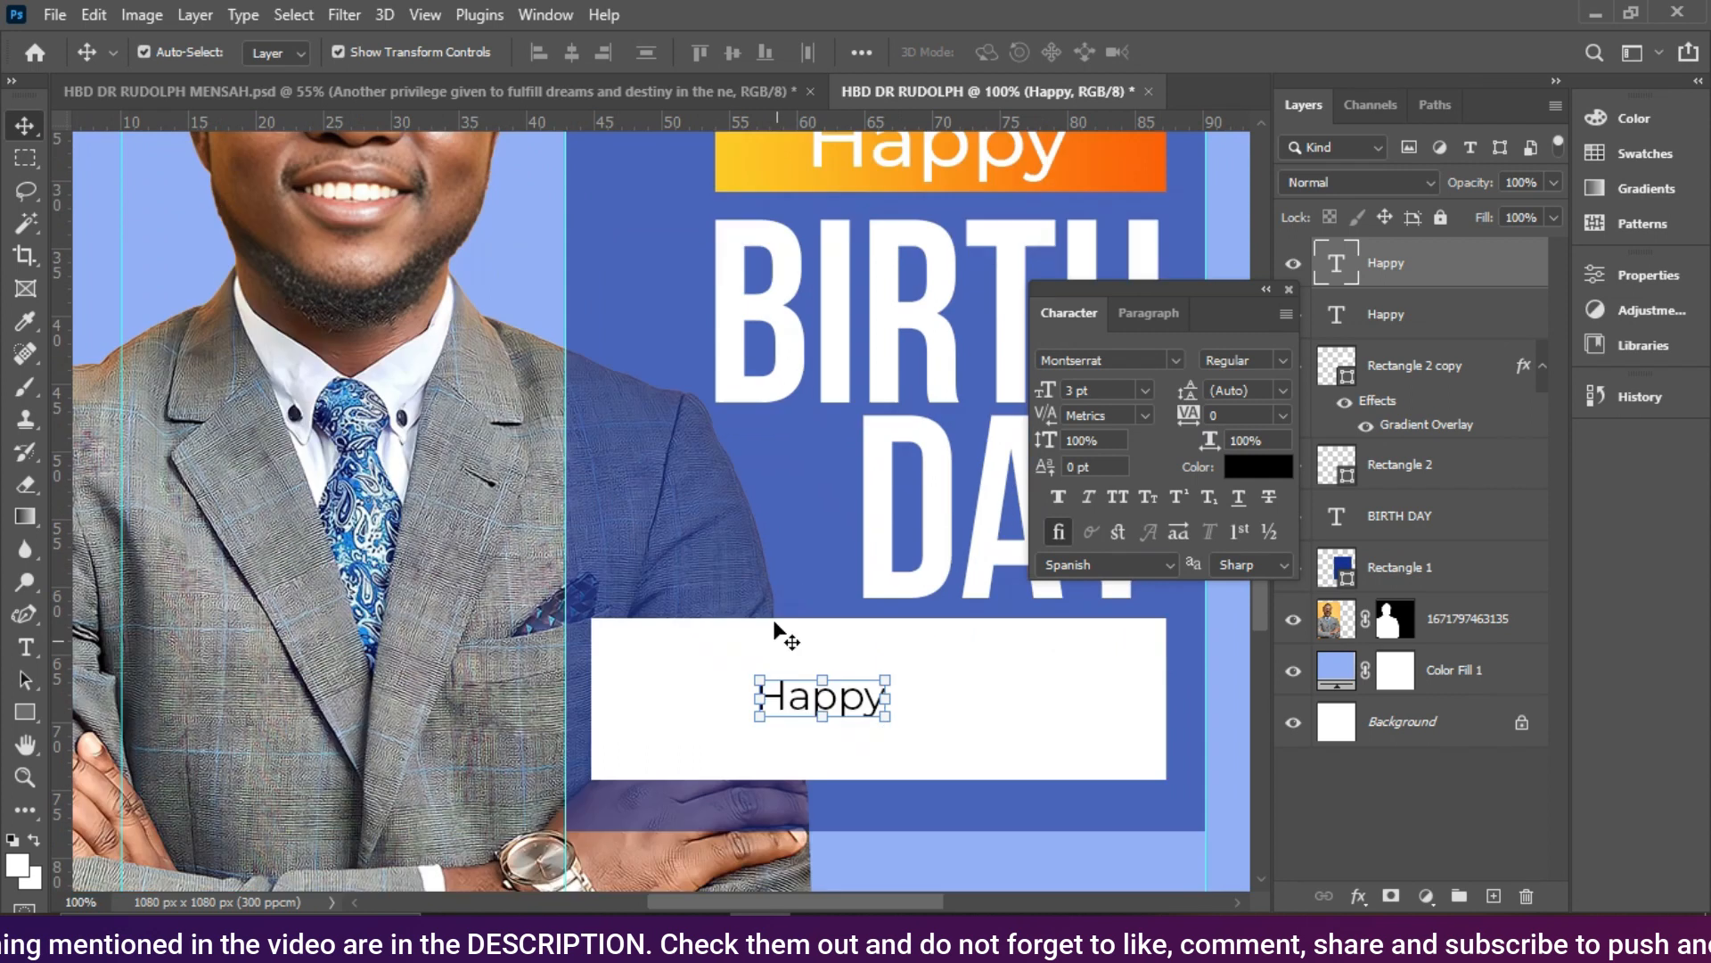
drag(834, 521, 718, 498)
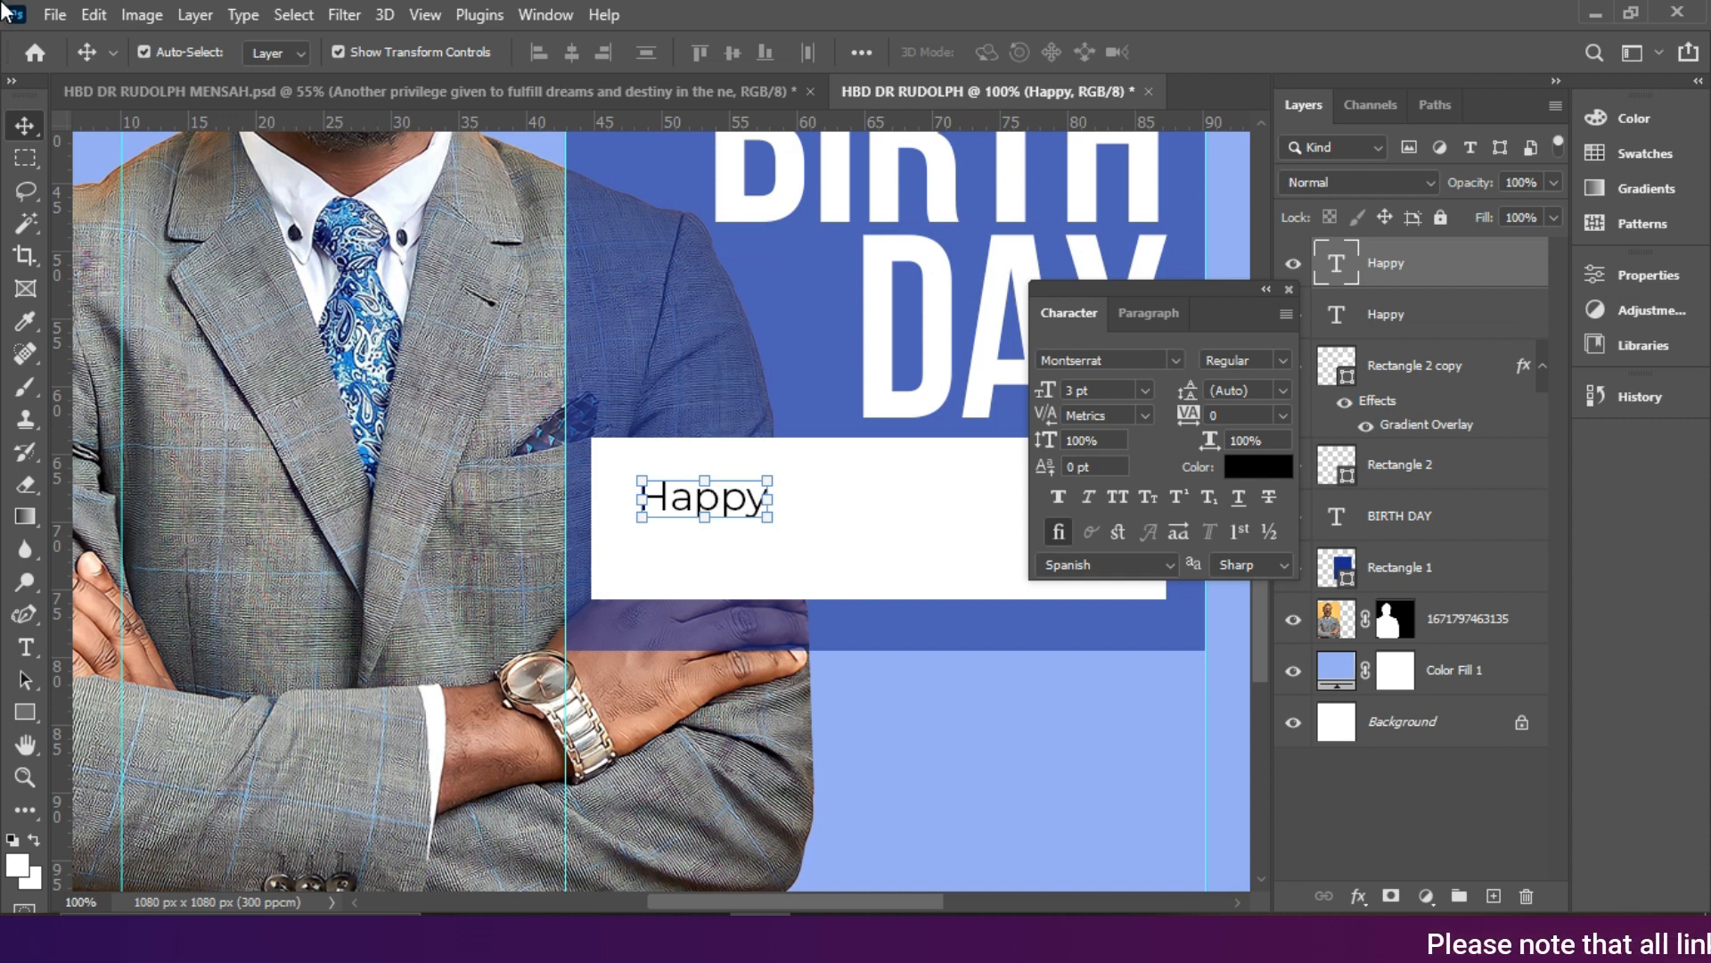
Step: Replace black Happy with "Another privilege given to fufill dreams and destiny in the next 365 day. The Lord is with you. The sky is the limit Bro."
double_click(730, 499)
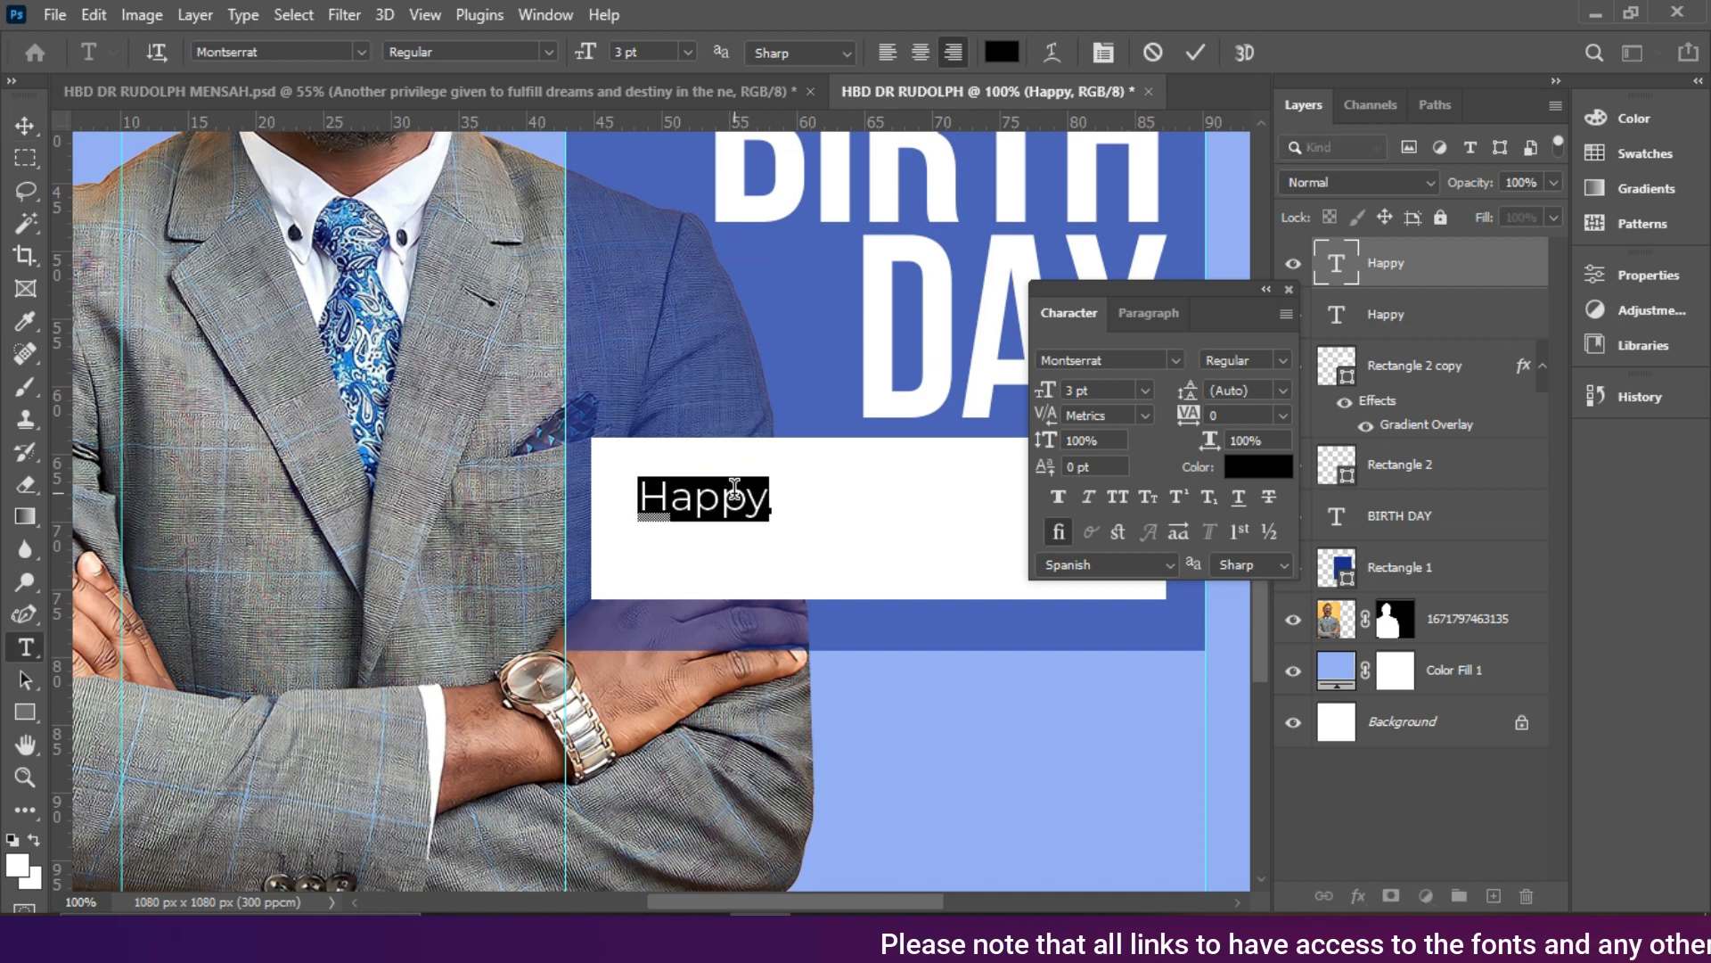
key(ctrl+v)
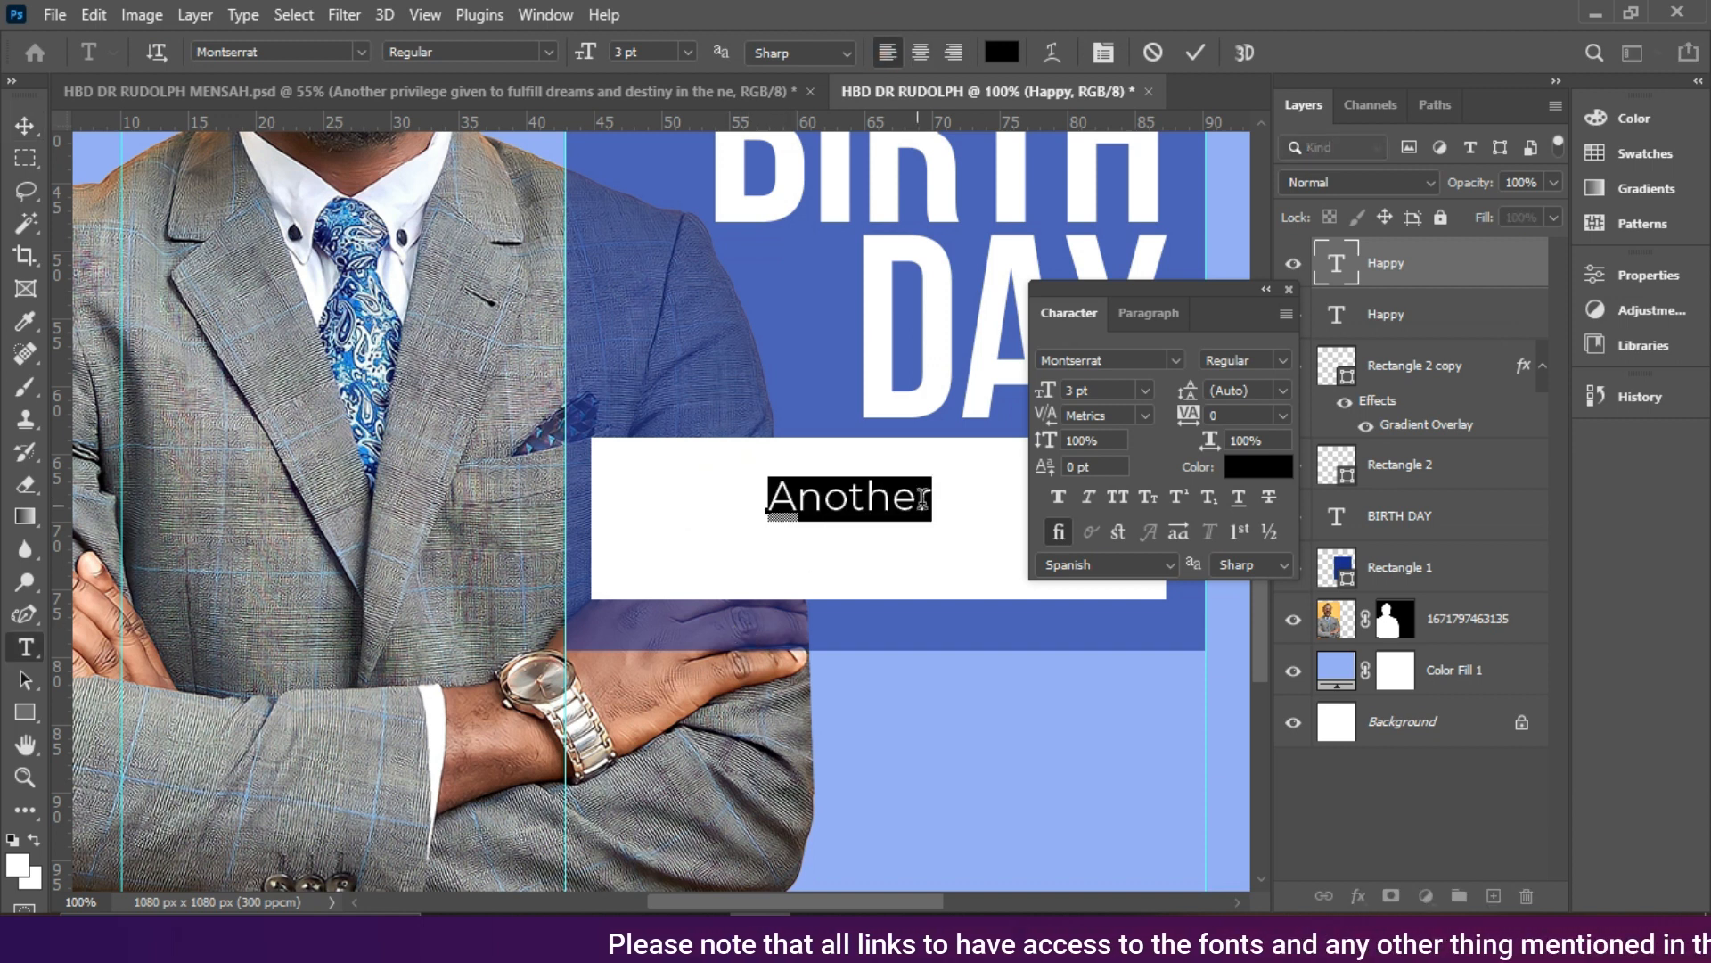
drag(1149, 288, 1457, 436)
click(1195, 52)
drag(1081, 496, 906, 483)
click(1081, 483)
key(BackSpace)
text(fufill dreams)
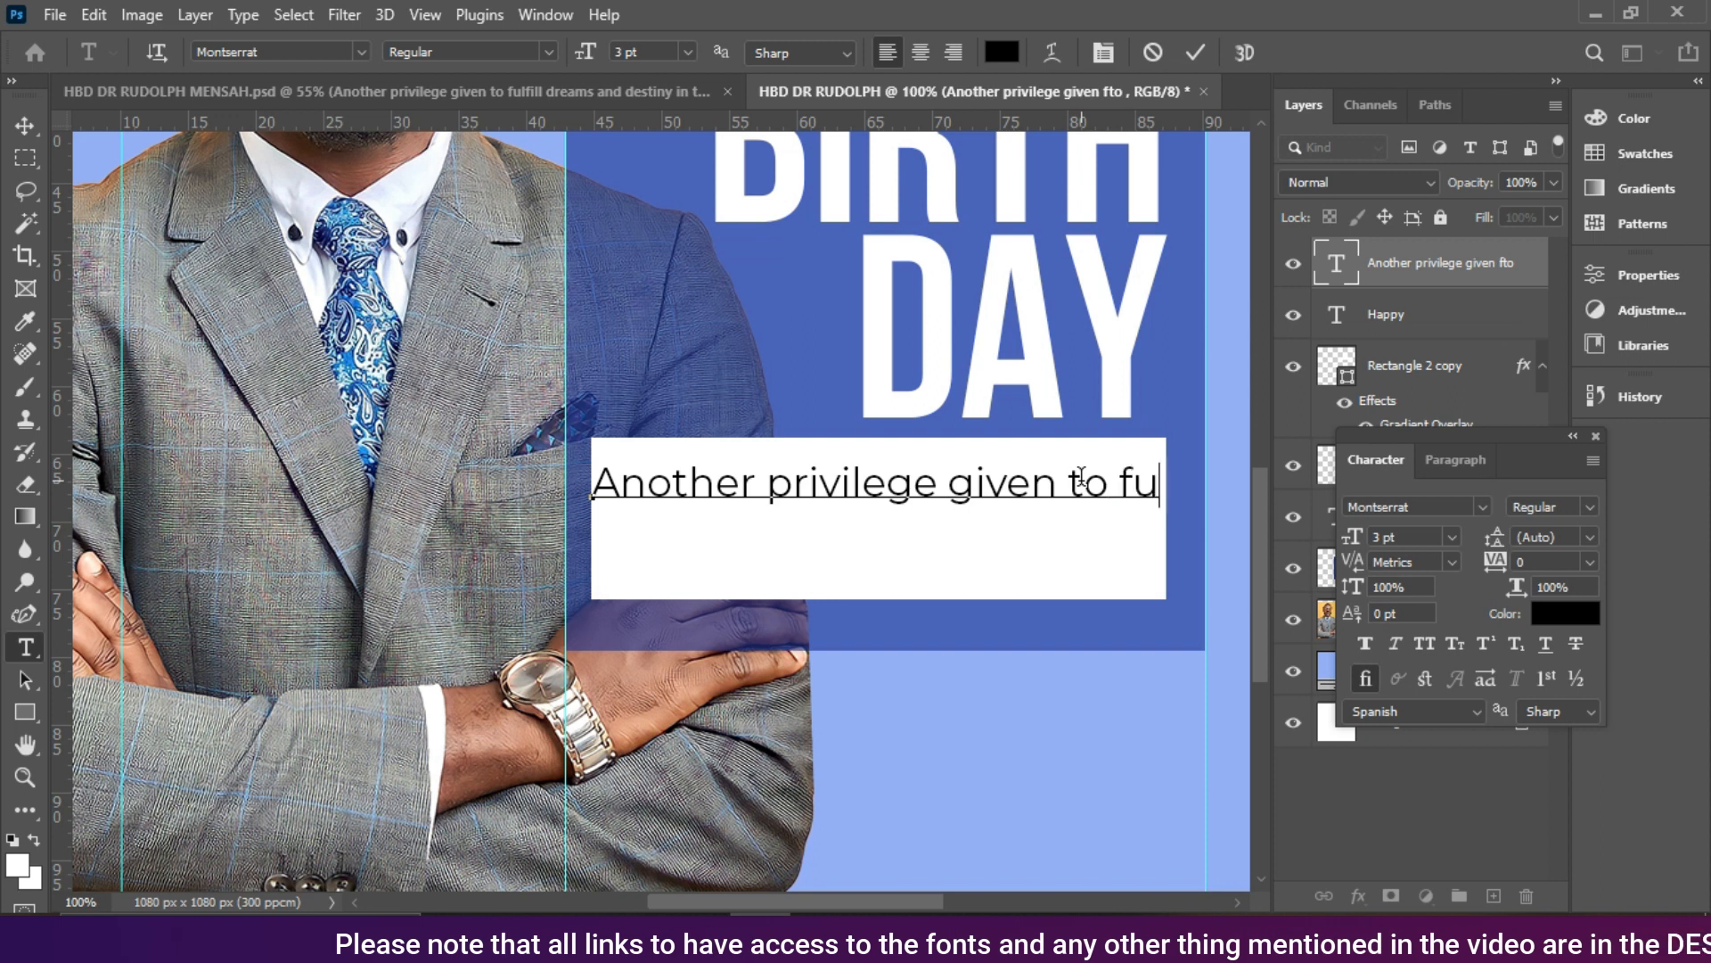
key(Return)
text(and destiny in the next 365 day. T Lord is with you. The)
key(Return)
text(Lord is with you. The sc)
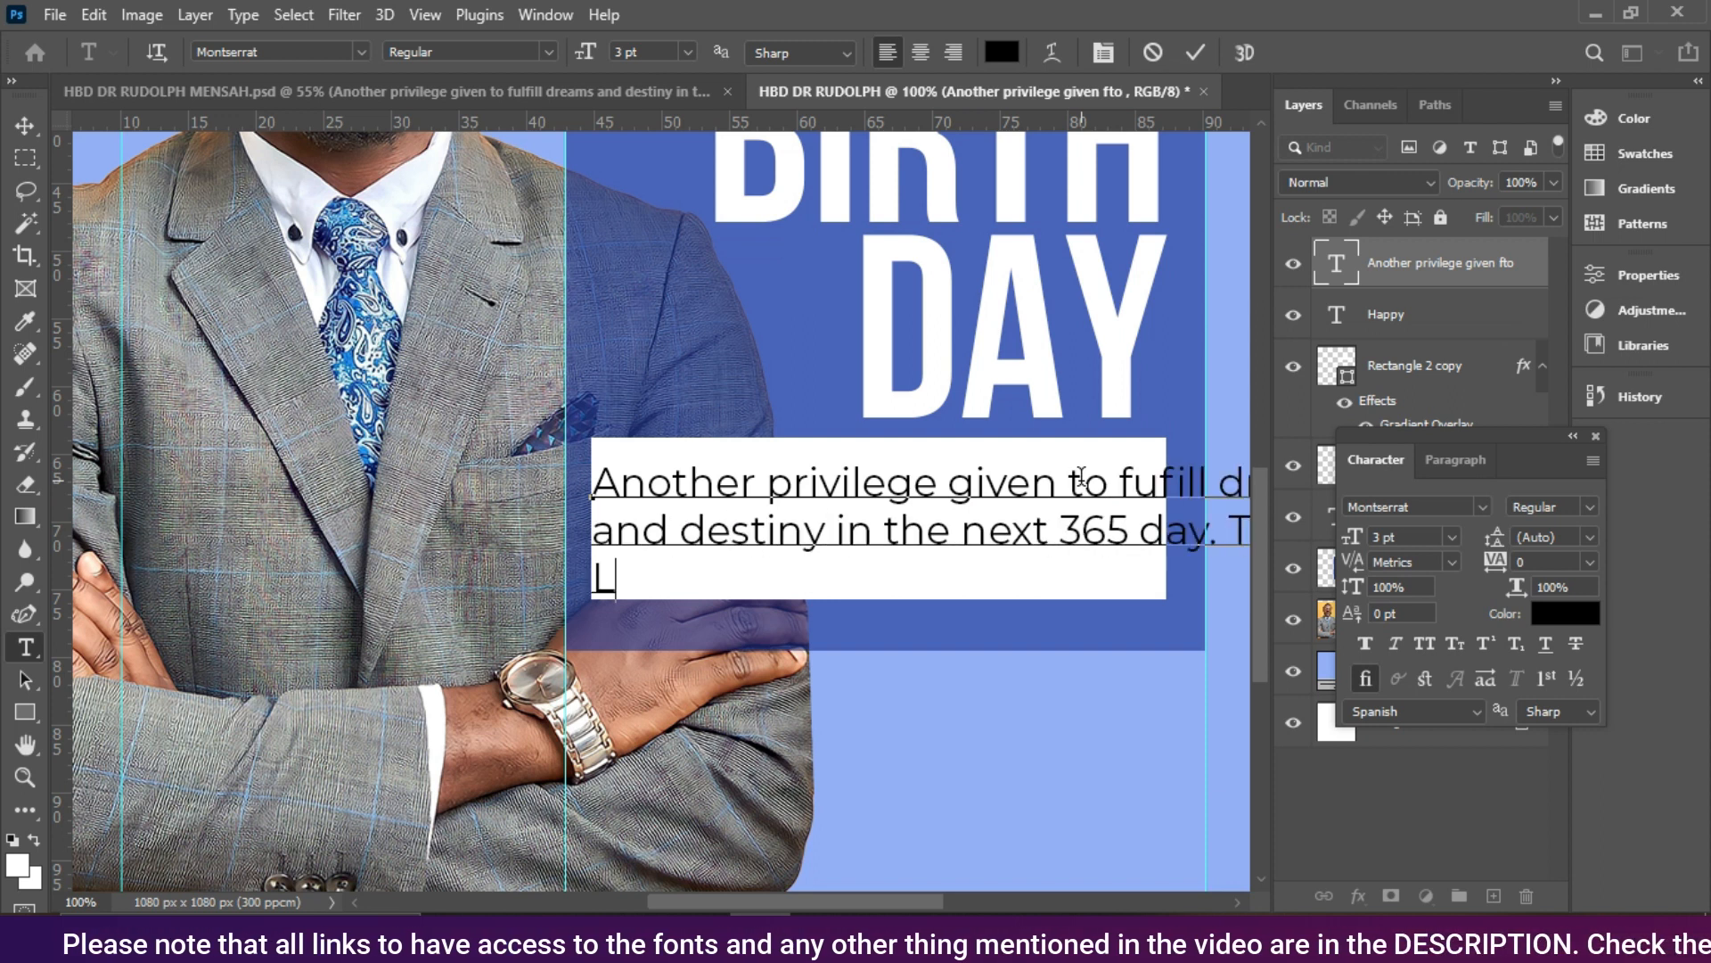
key(BackSpace)
text(ky is the limit Bro.)
Step: Scale the message down to 1.94 pt, break it into three lines and position it inside the white rectangle
click(1195, 52)
drag(1176, 586, 924, 573)
drag(343, 451, 621, 486)
drag(1099, 543, 1101, 522)
key(Return)
double_click(1102, 521)
click(1098, 521)
key(Delete)
click(1155, 519)
key(Return)
key(ctrl+Return)
drag(820, 521, 812, 520)
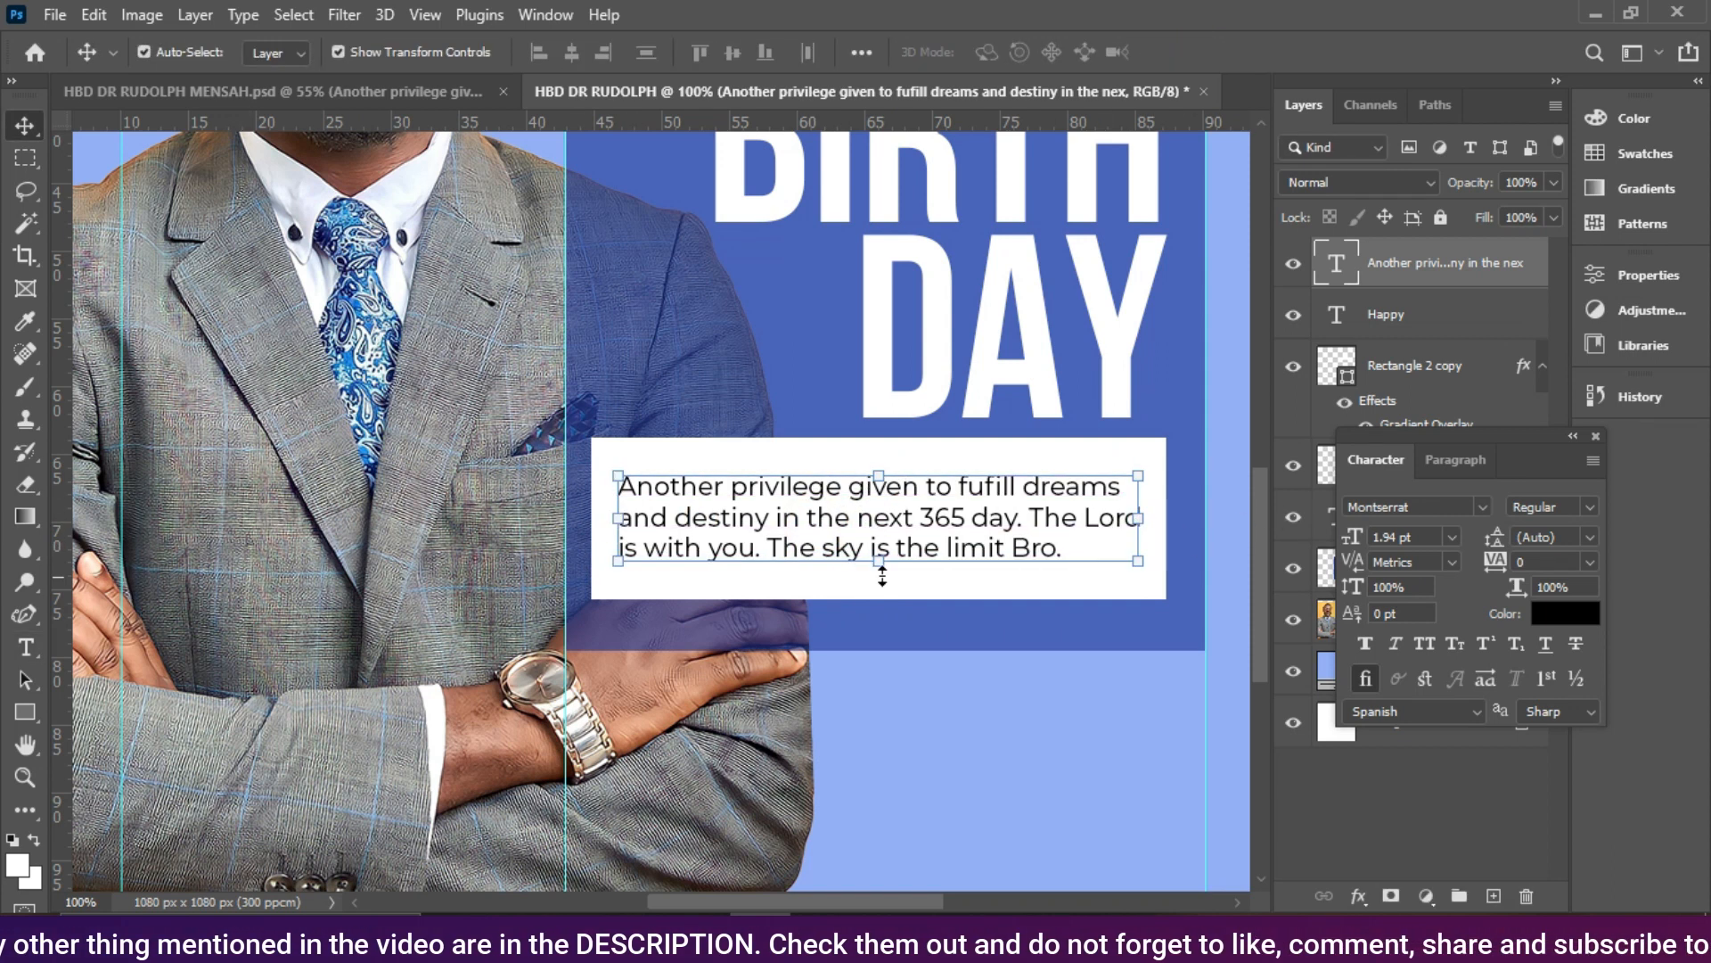
Step: Set the message paragraph's font to Montserrat Medium and check its spacing within the white rectangle
click(1431, 500)
click(1430, 501)
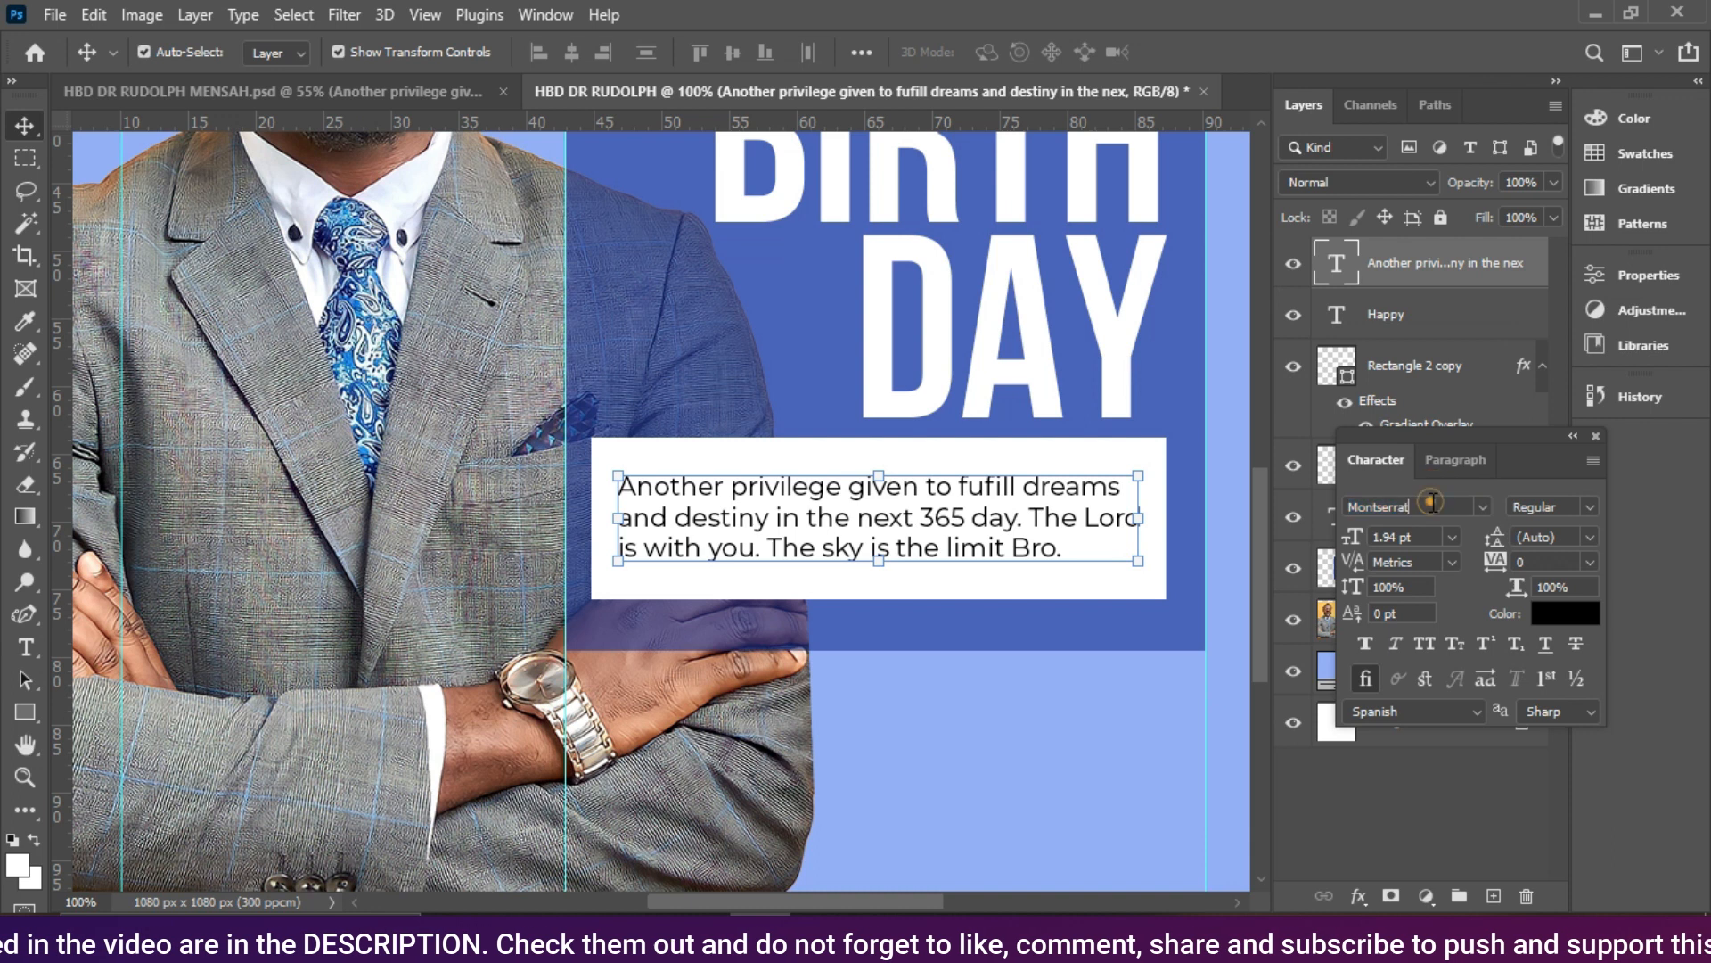
click(1431, 501)
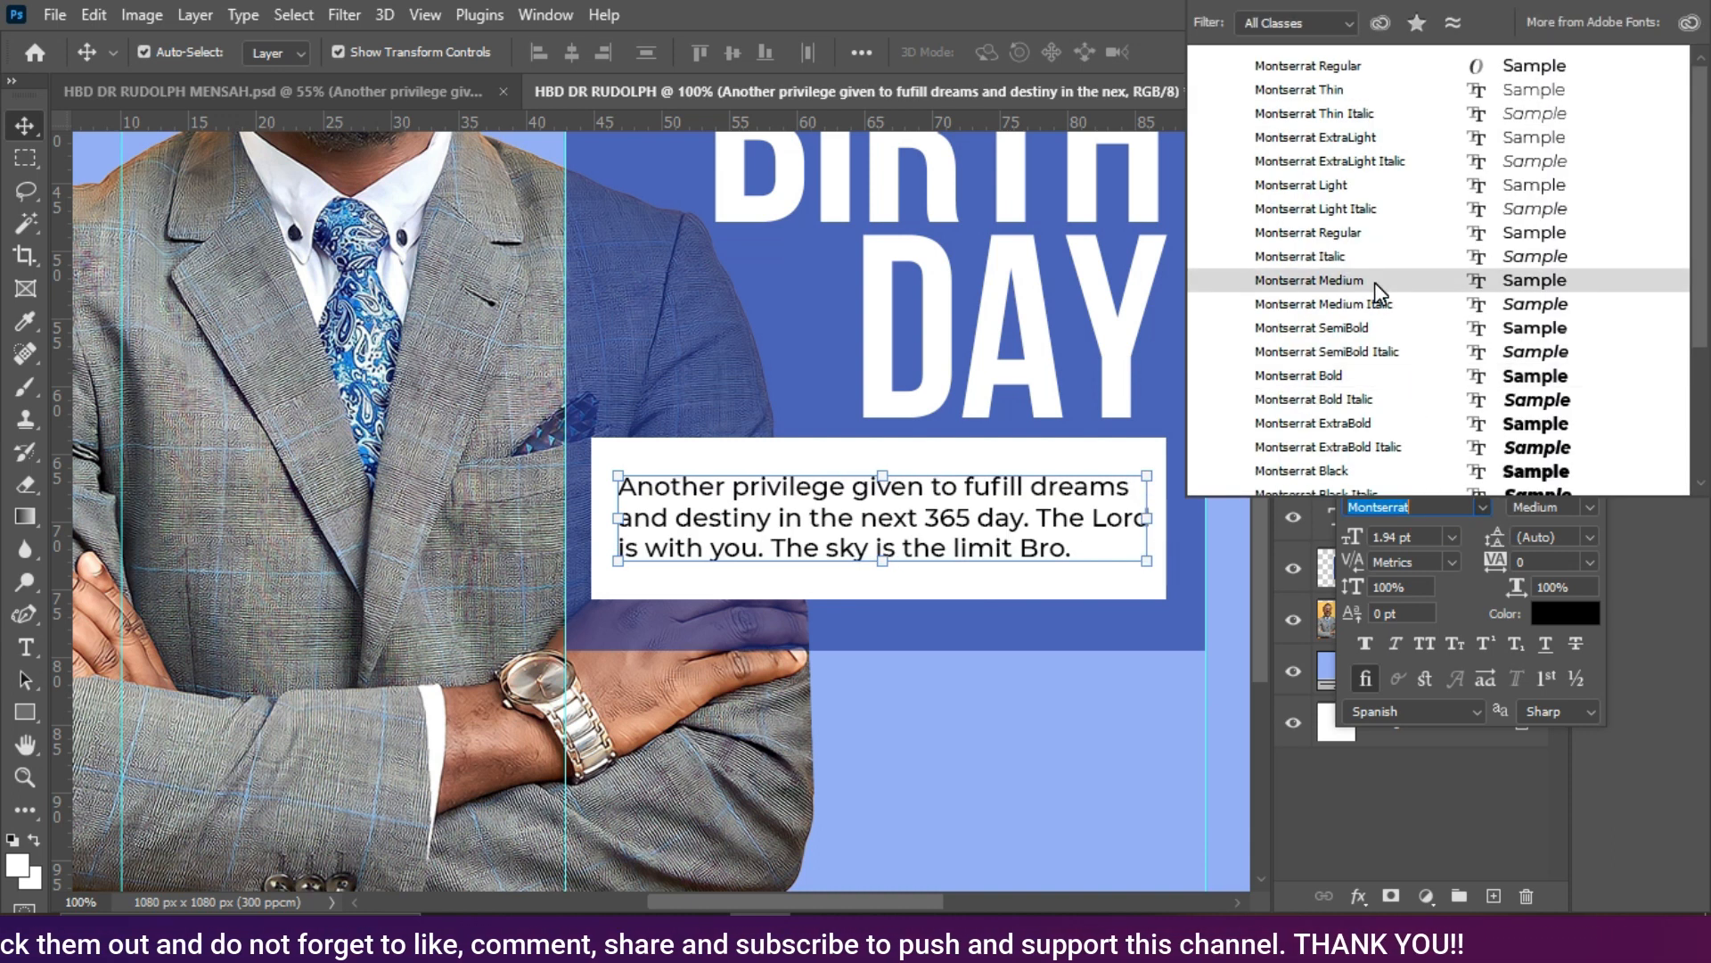
click(1374, 281)
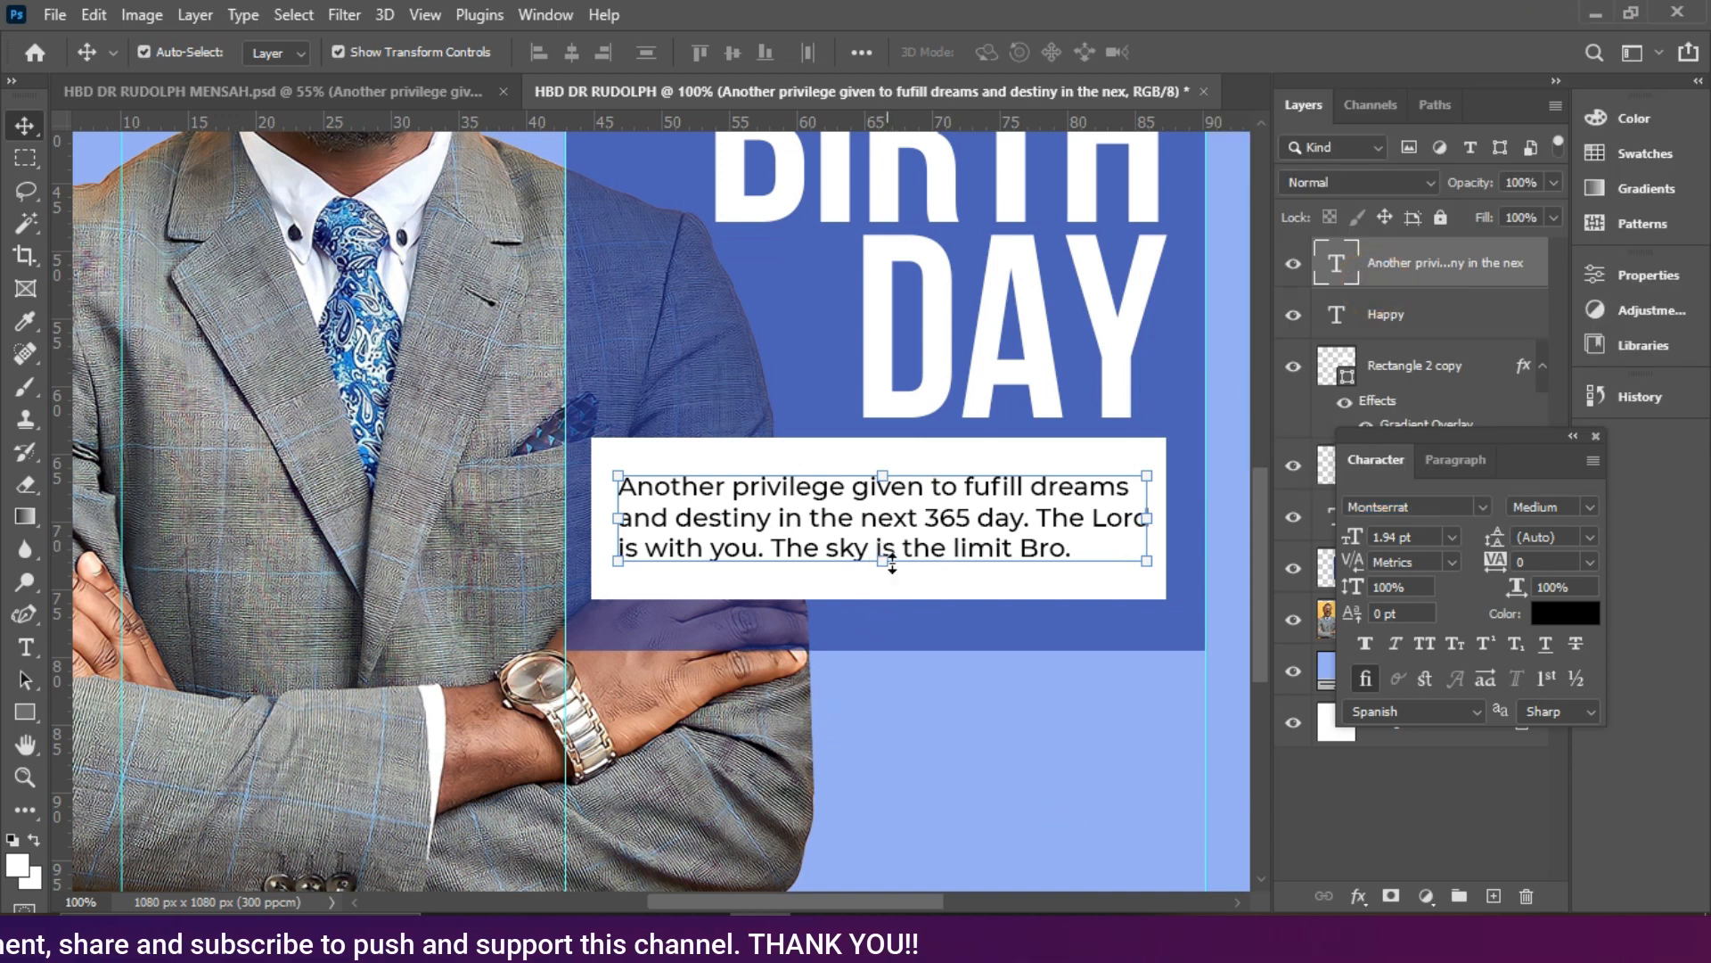
scroll(891, 570, up, 5)
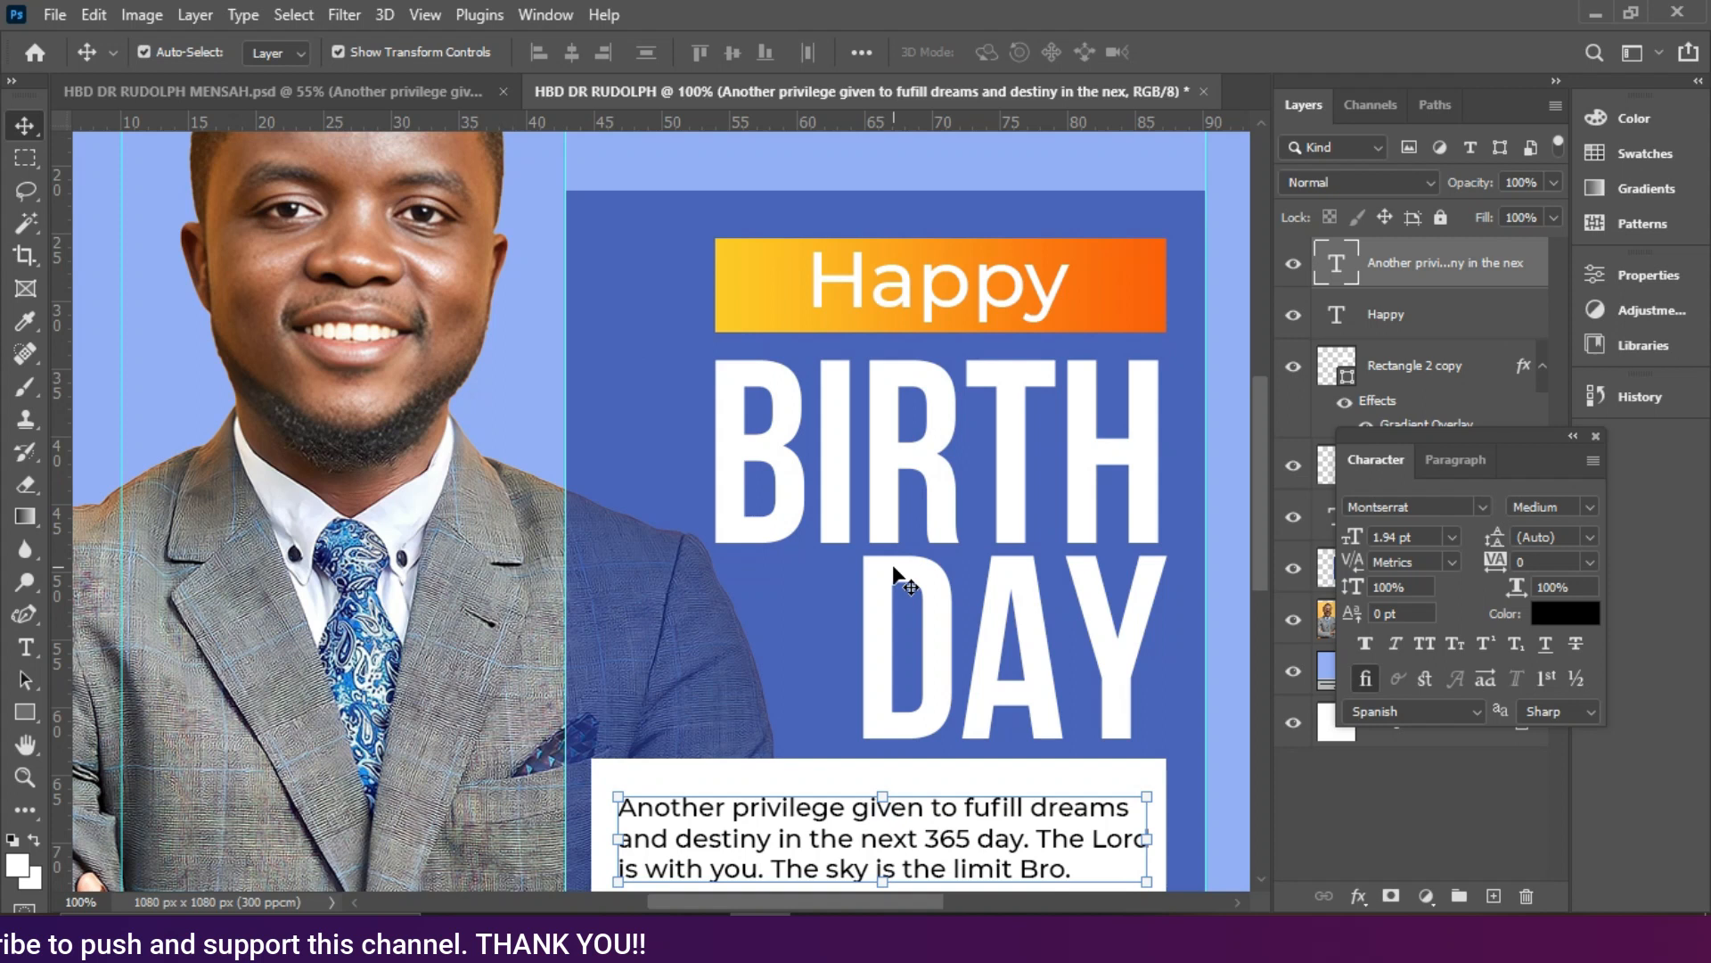
scroll(894, 570, down, 3)
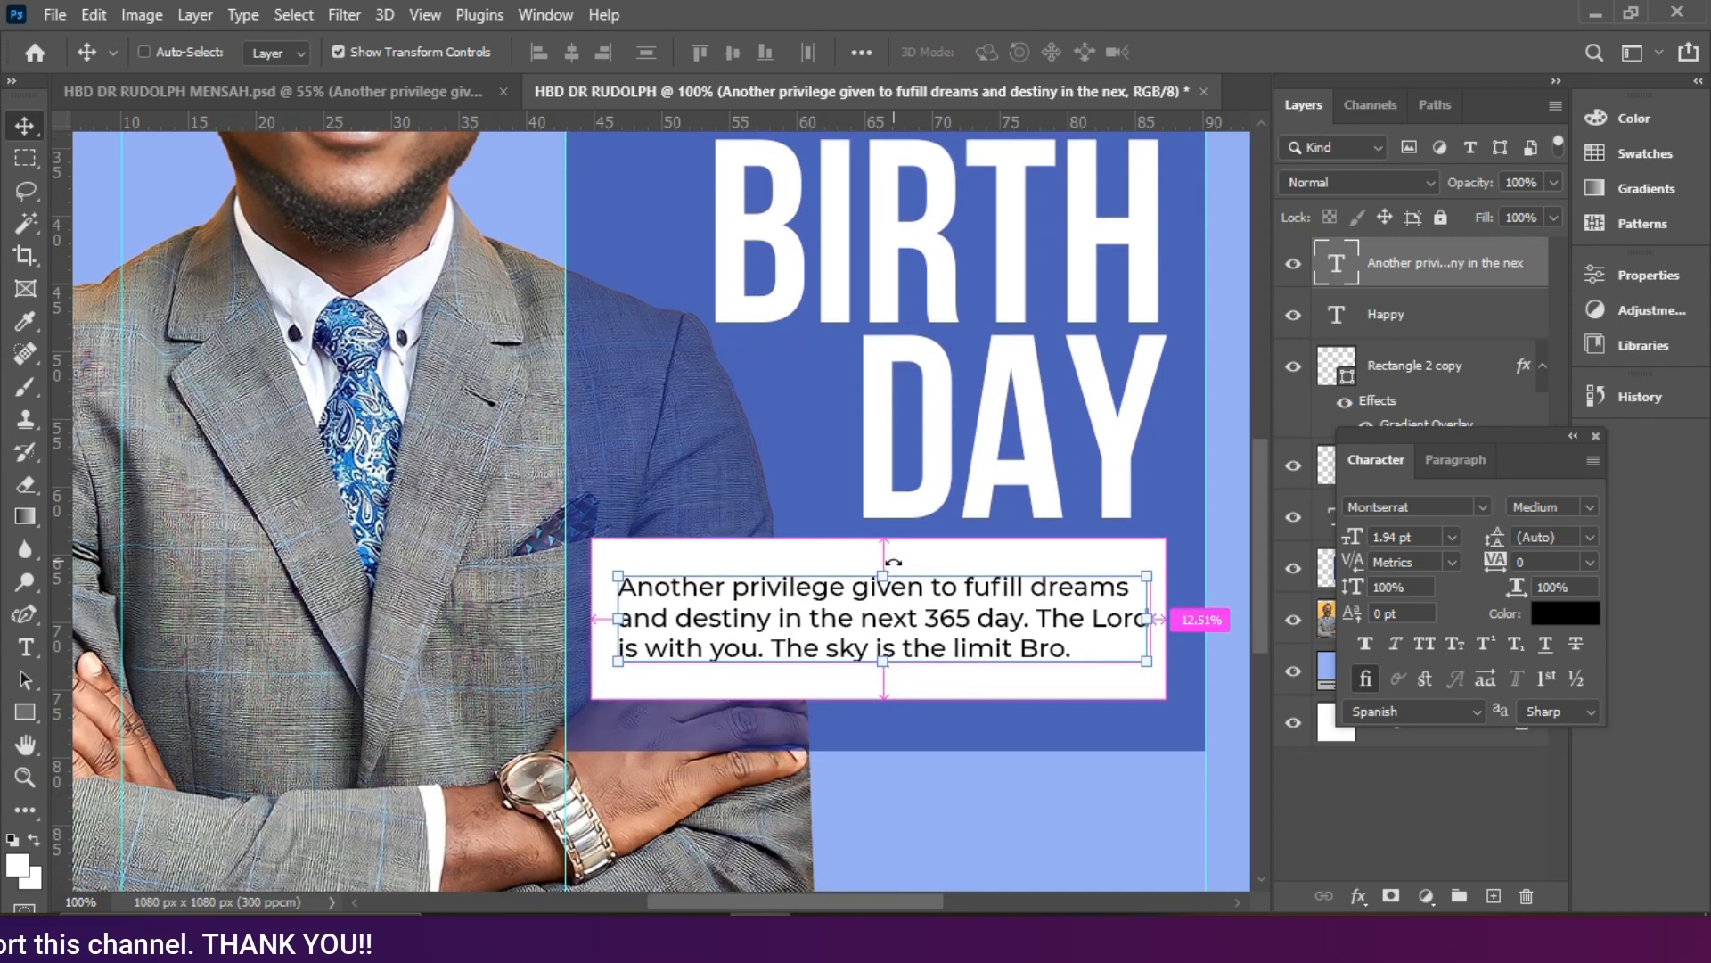
key(ctrl+0)
click(1021, 368)
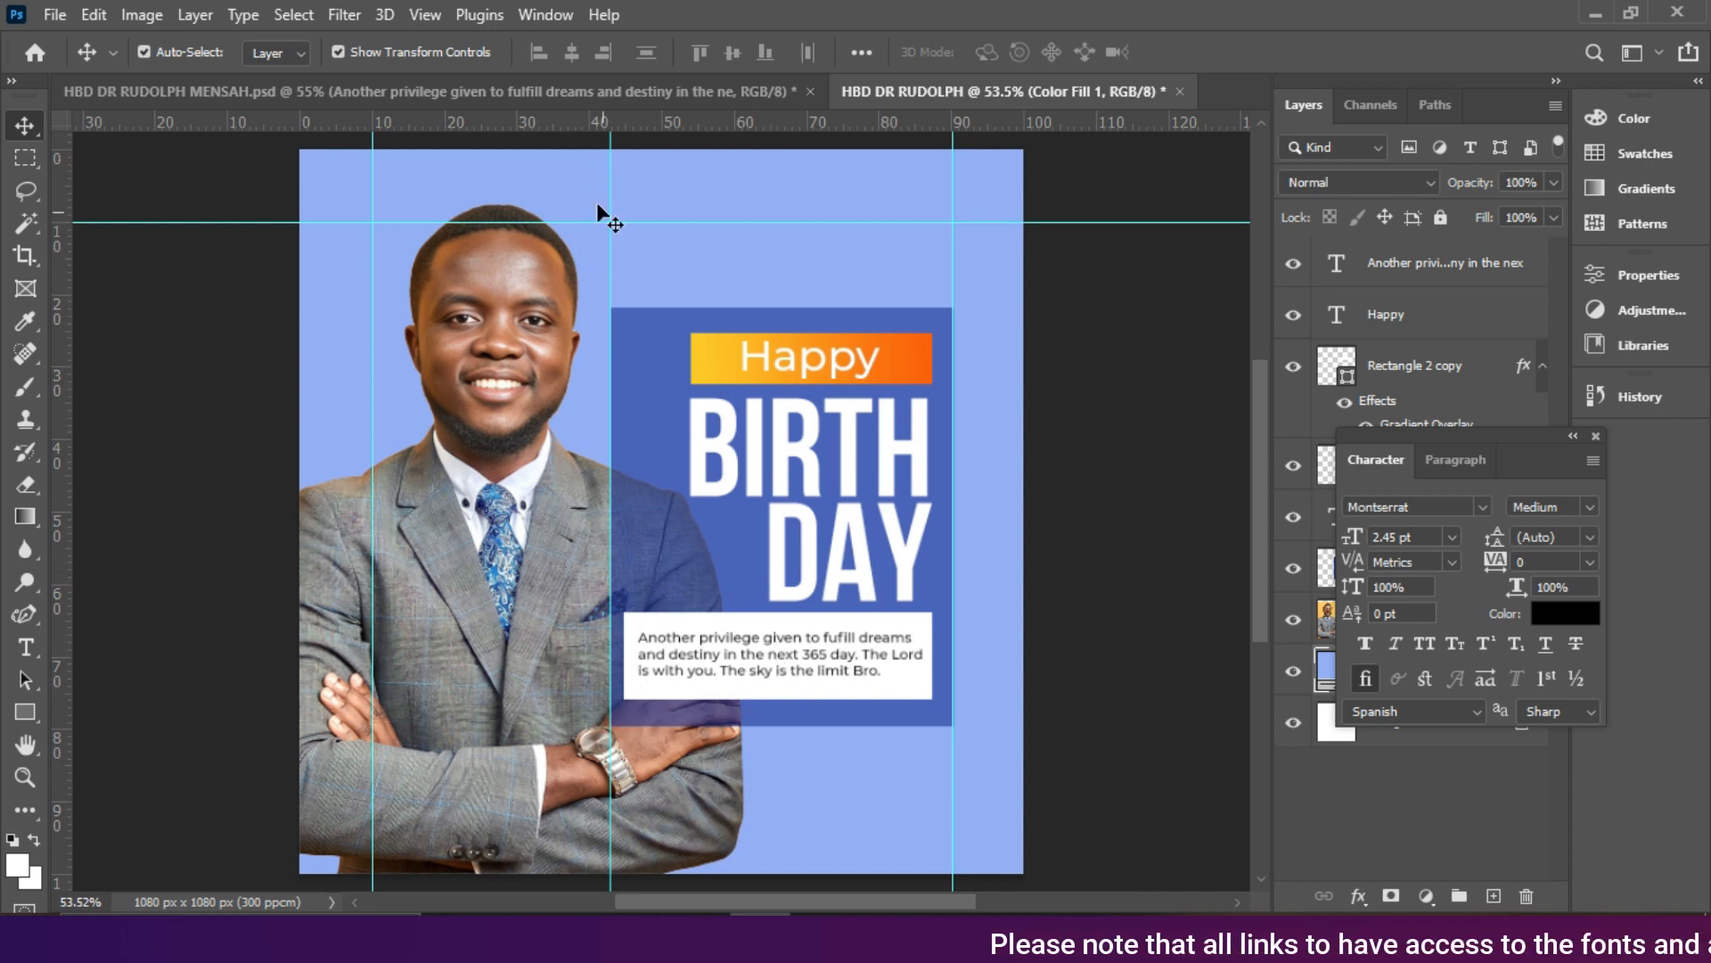
Step: Remove the horizontal guide above the portrait and nudge the cut-out portrait slightly upward
drag(551, 223, 568, 125)
click(506, 329)
key(Up)
key(Up)
key(Up)
key(Up)
key(Up)
key(Up)
key(Up)
key(Up)
key(Up)
key(Up)
key(Up)
key(Up)
key(Up)
key(Up)
key(Up)
key(Up)
key(Up)
key(Up)
key(Up)
key(Up)
key(Up)
key(Up)
key(Up)
key(Up)
key(Up)
key(Up)
key(Up)
key(Up)
key(Up)
key(Up)
key(Up)
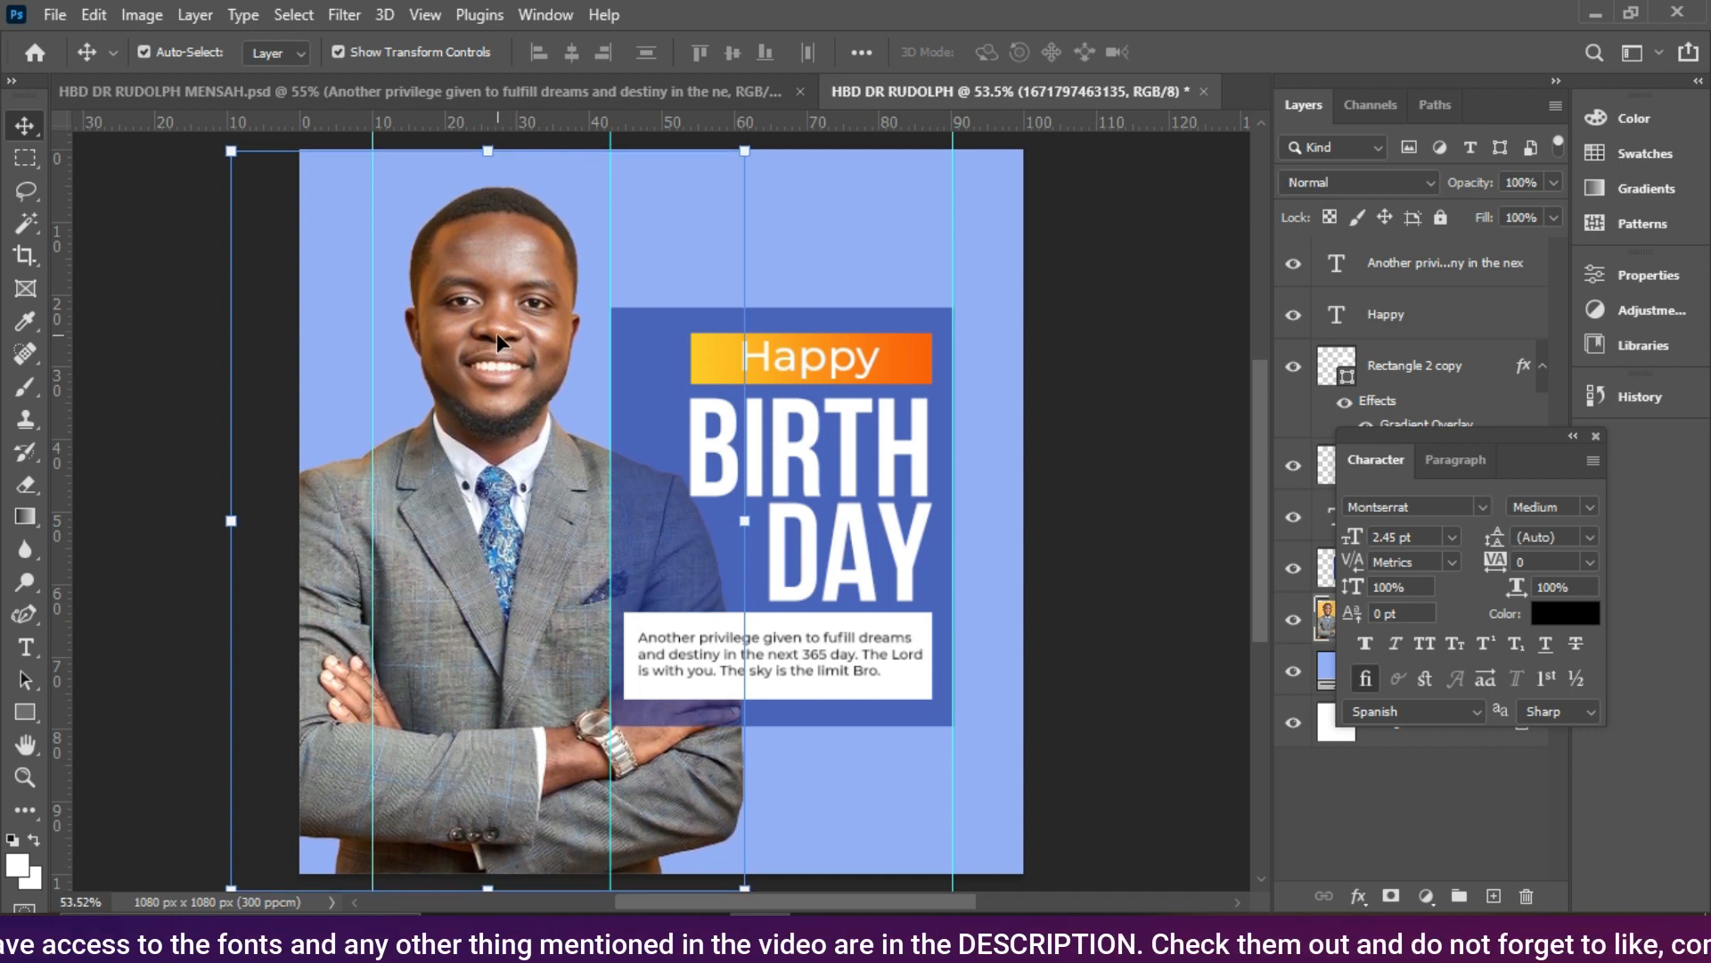
click(1125, 456)
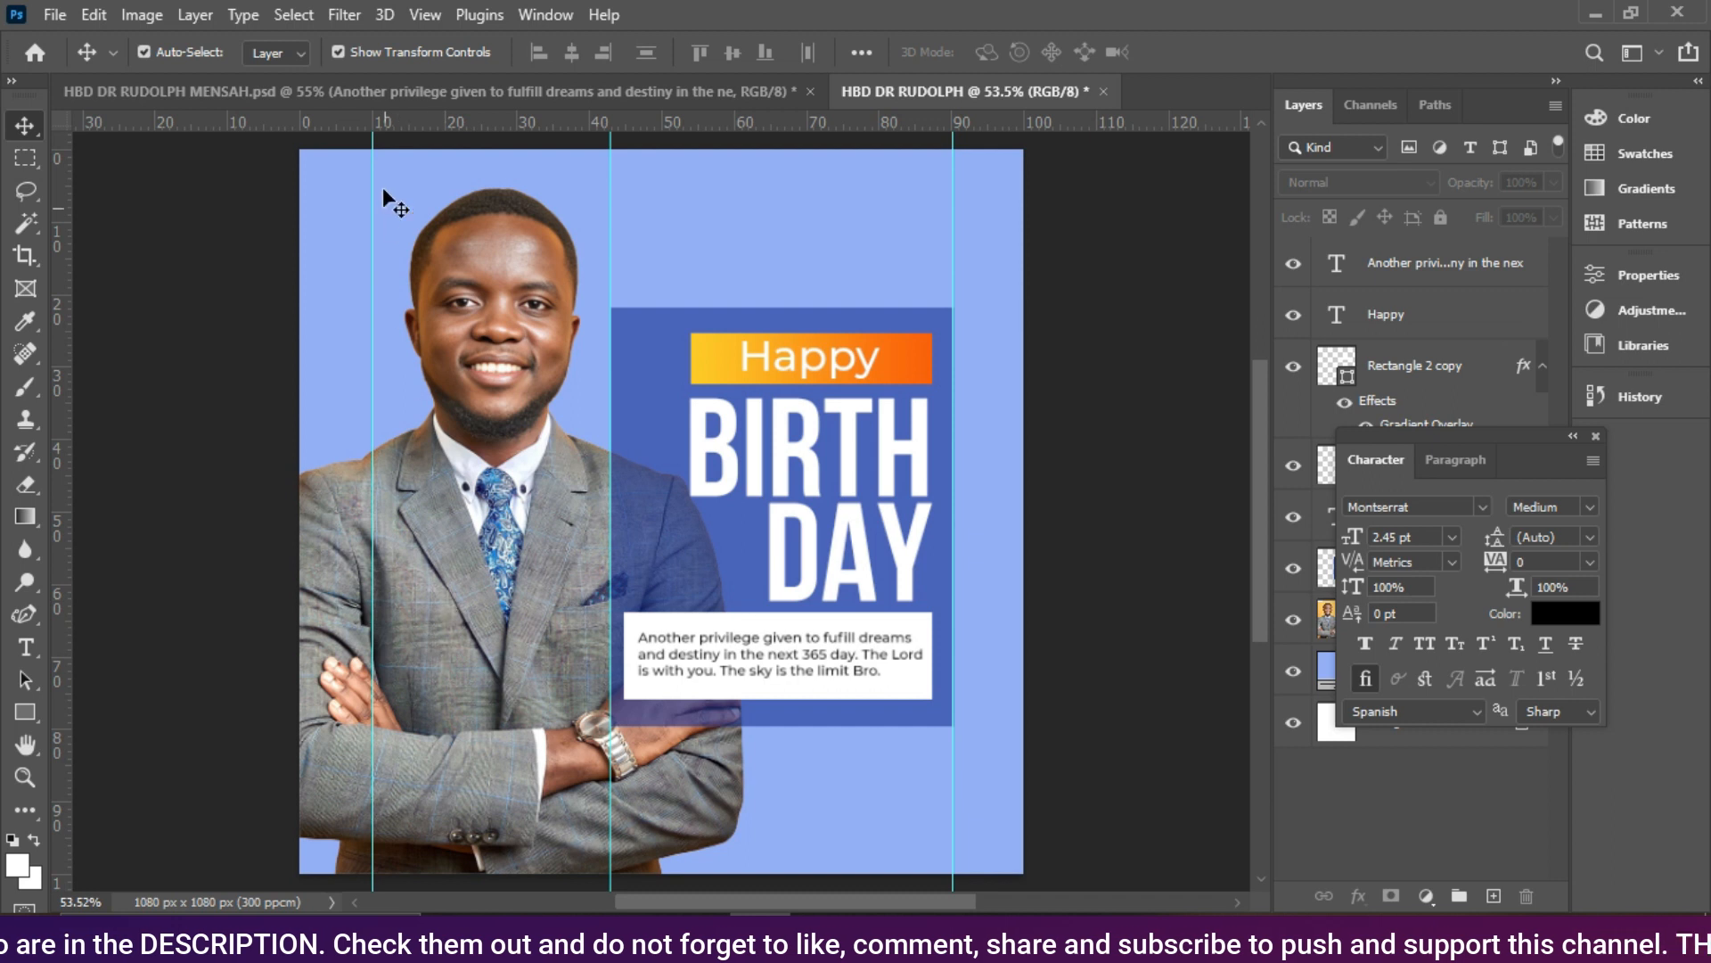
Step: Following the reference flyer, draw a 194 px circle filled with 183297 and place it over the jacket's lower front
click(371, 90)
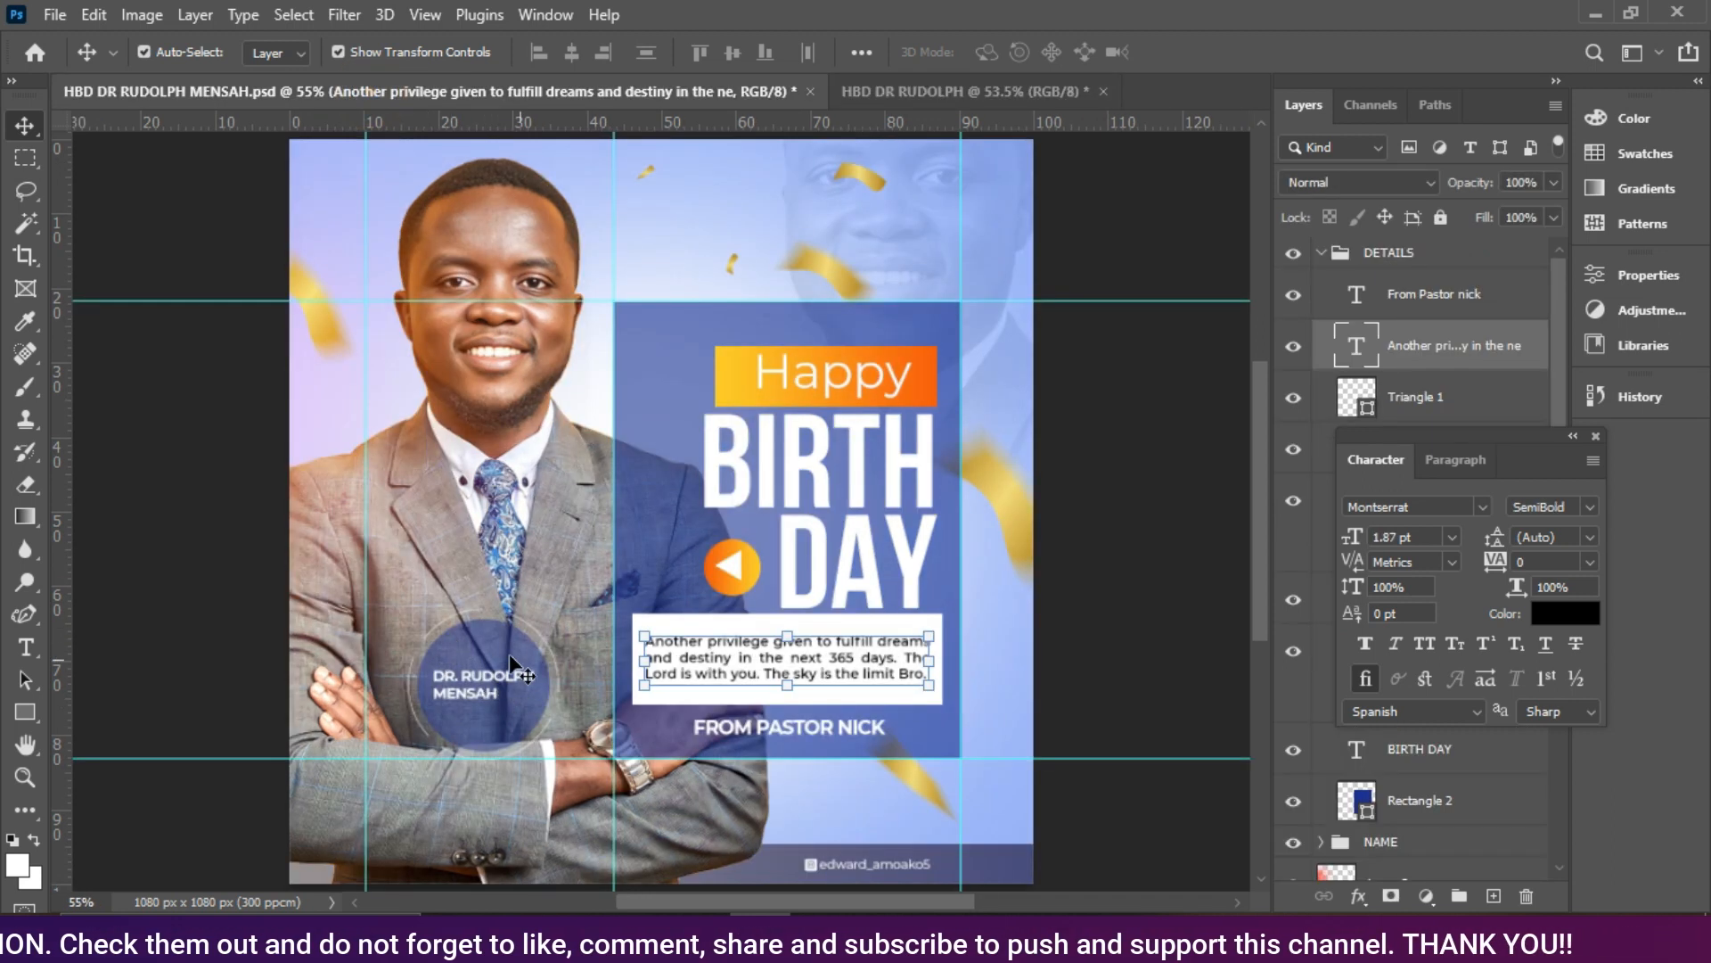
click(940, 99)
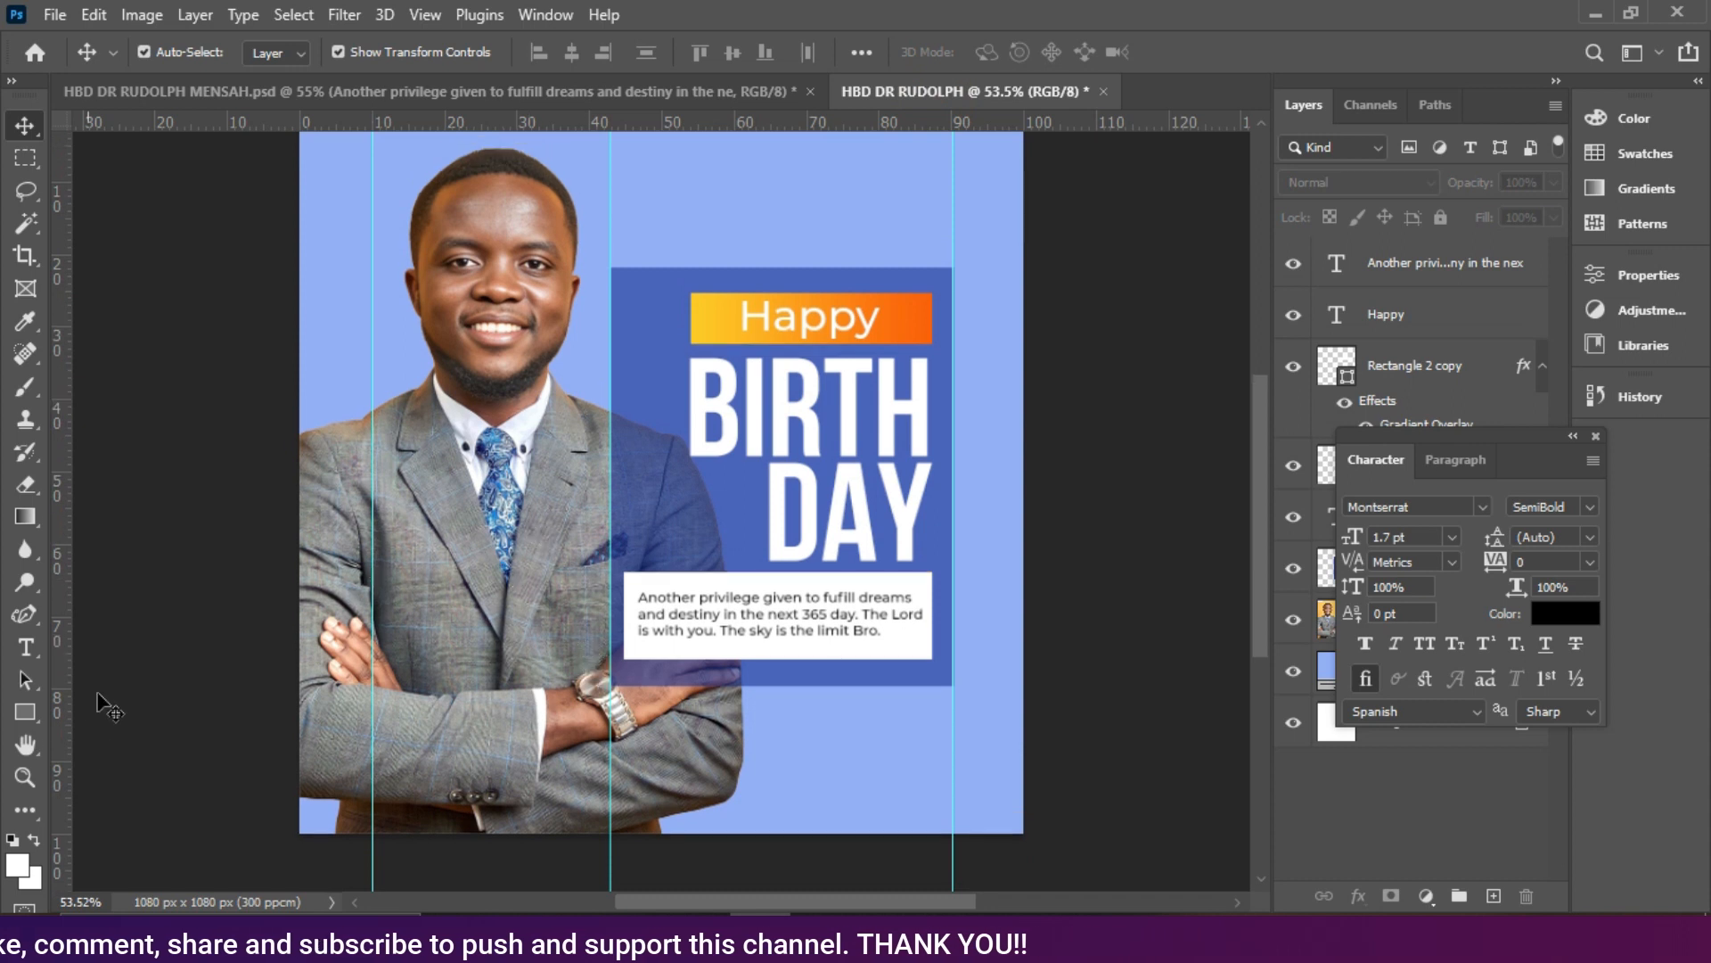
click(20, 710)
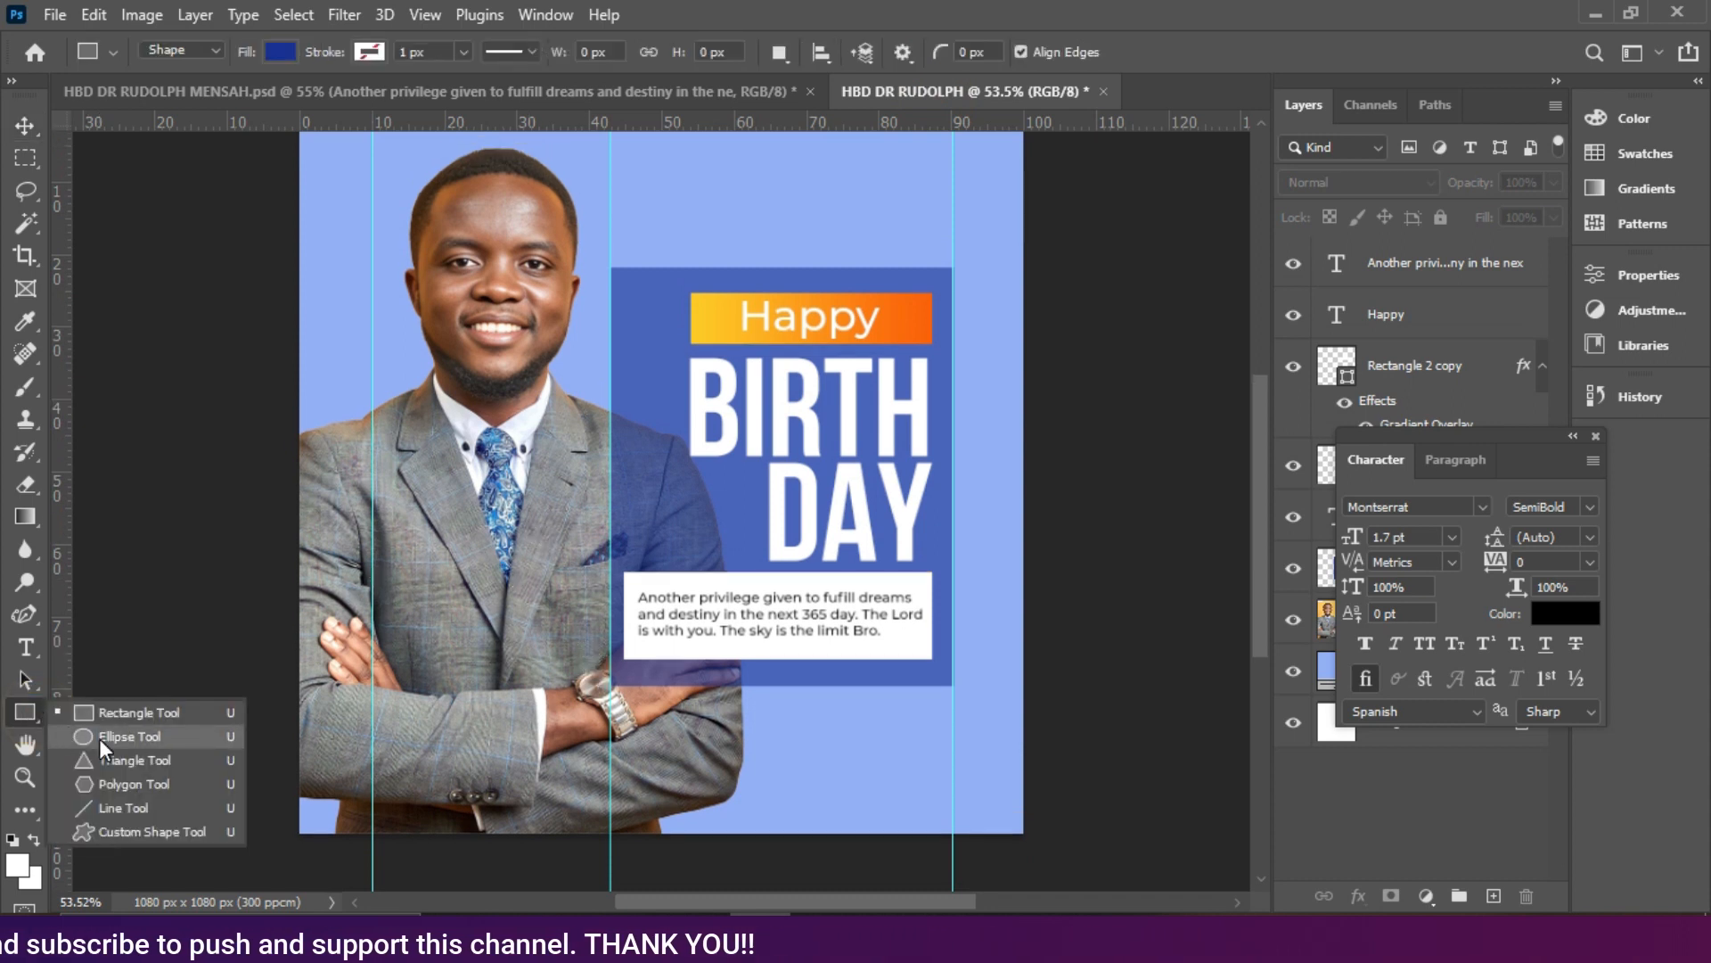
click(136, 717)
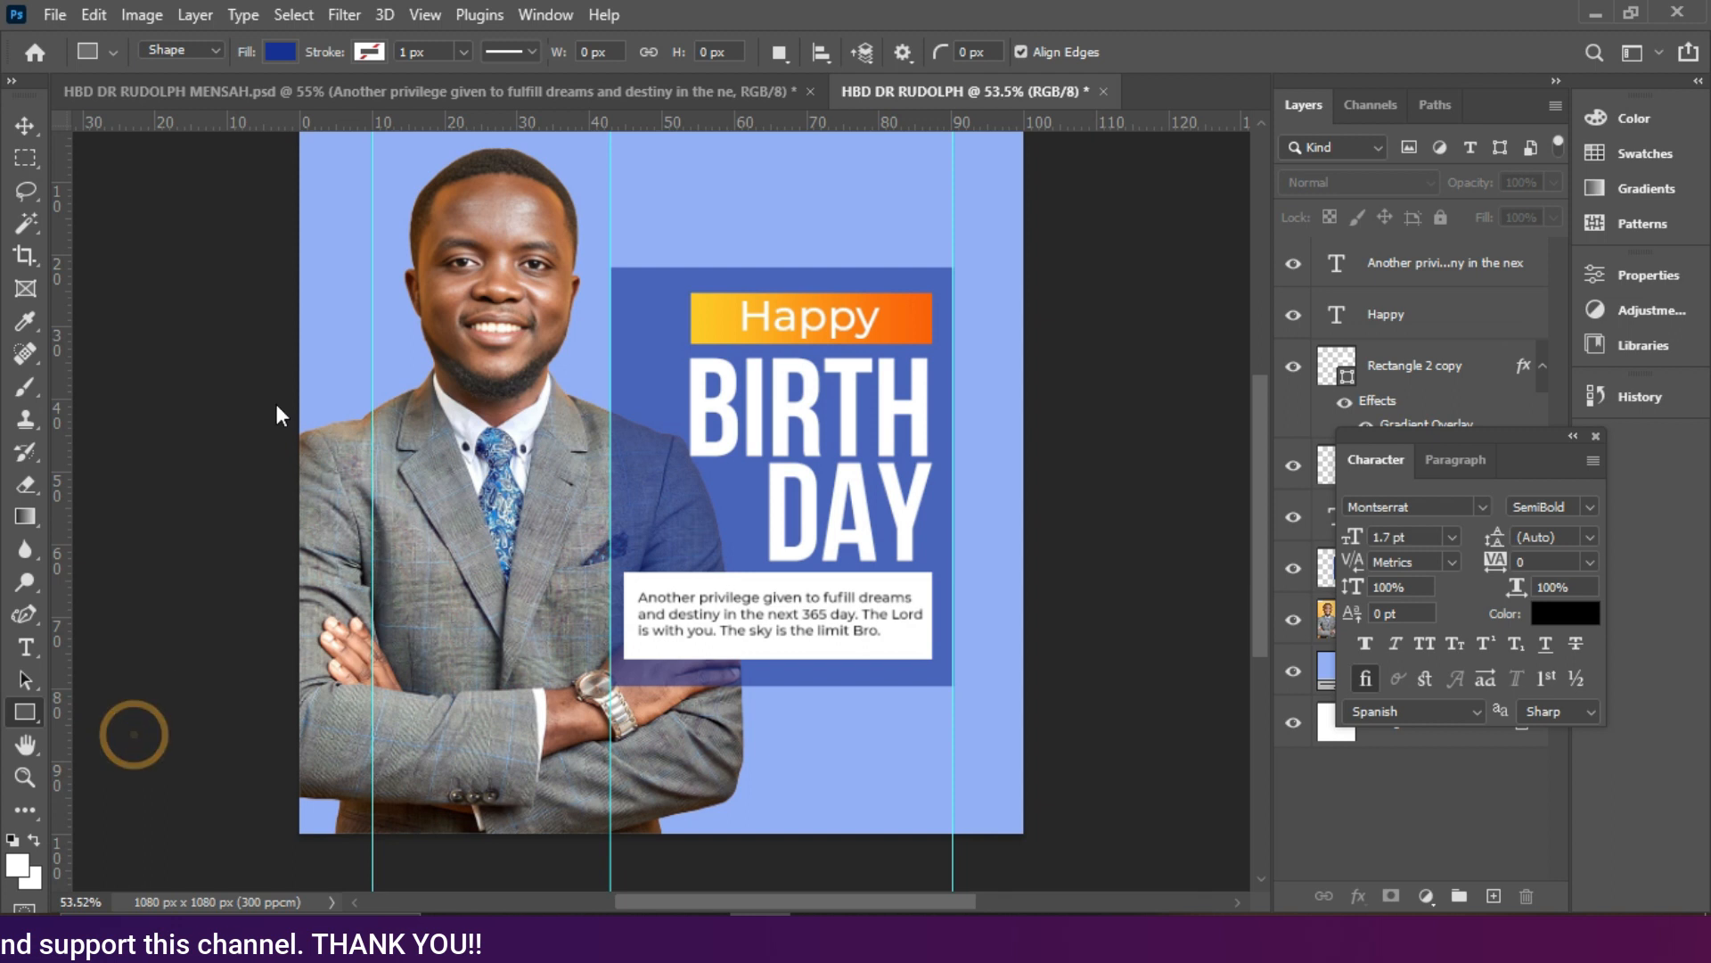
click(274, 52)
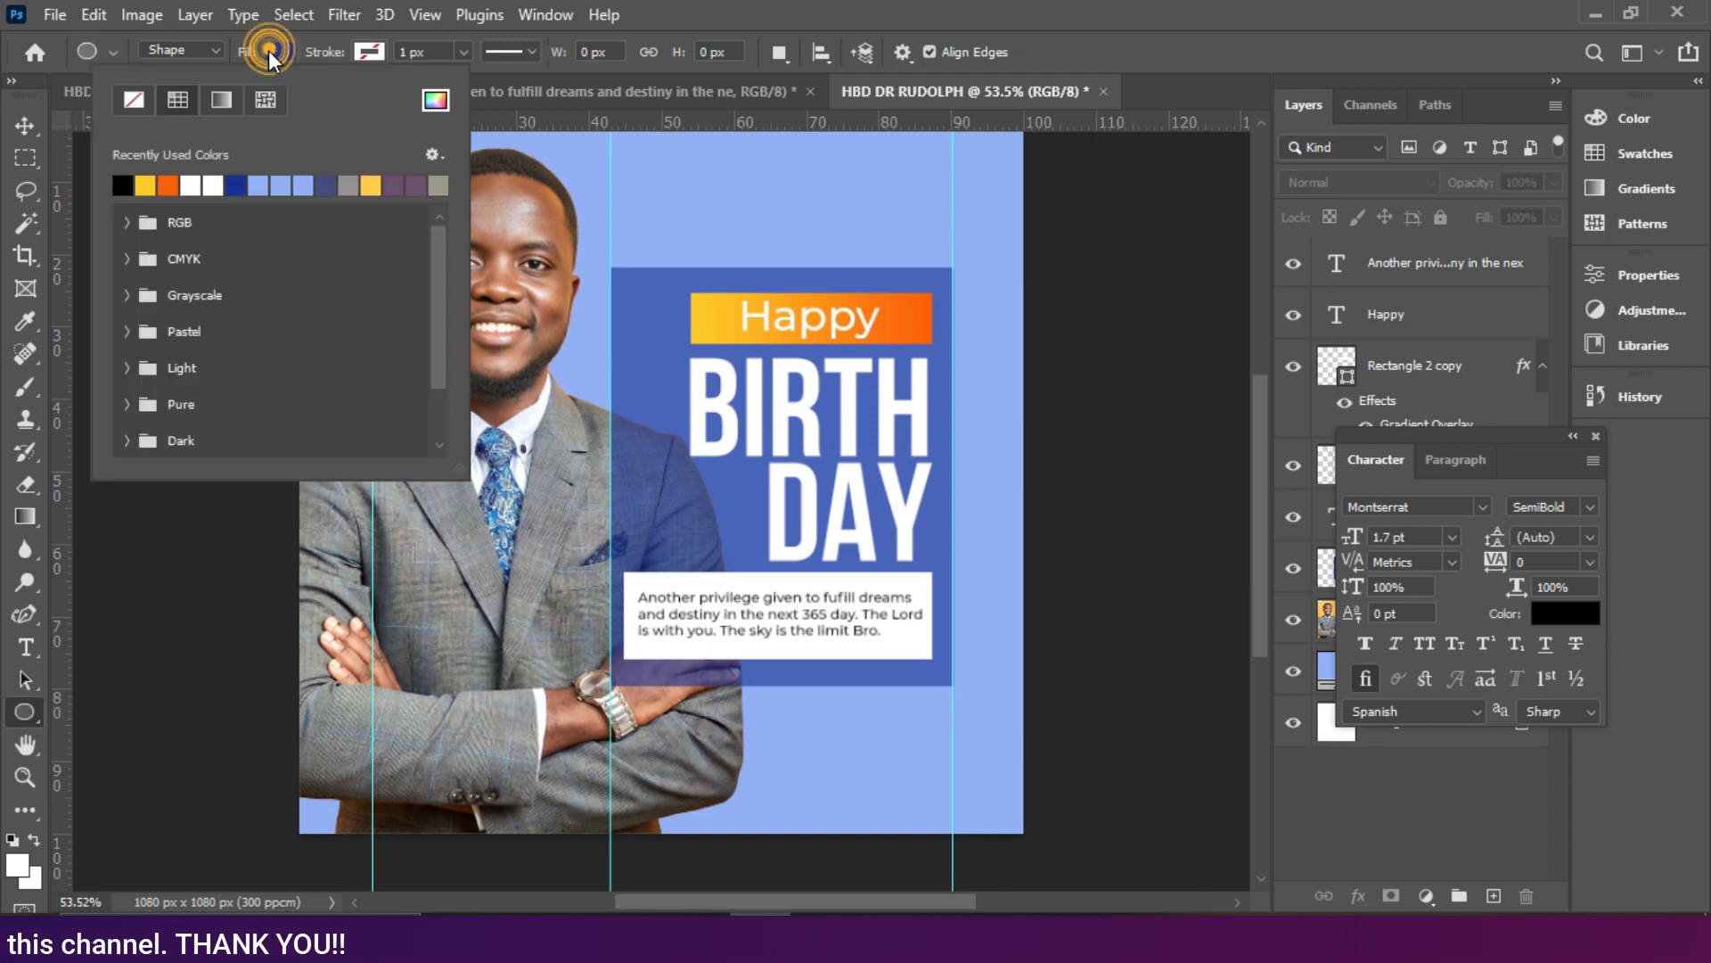
click(435, 99)
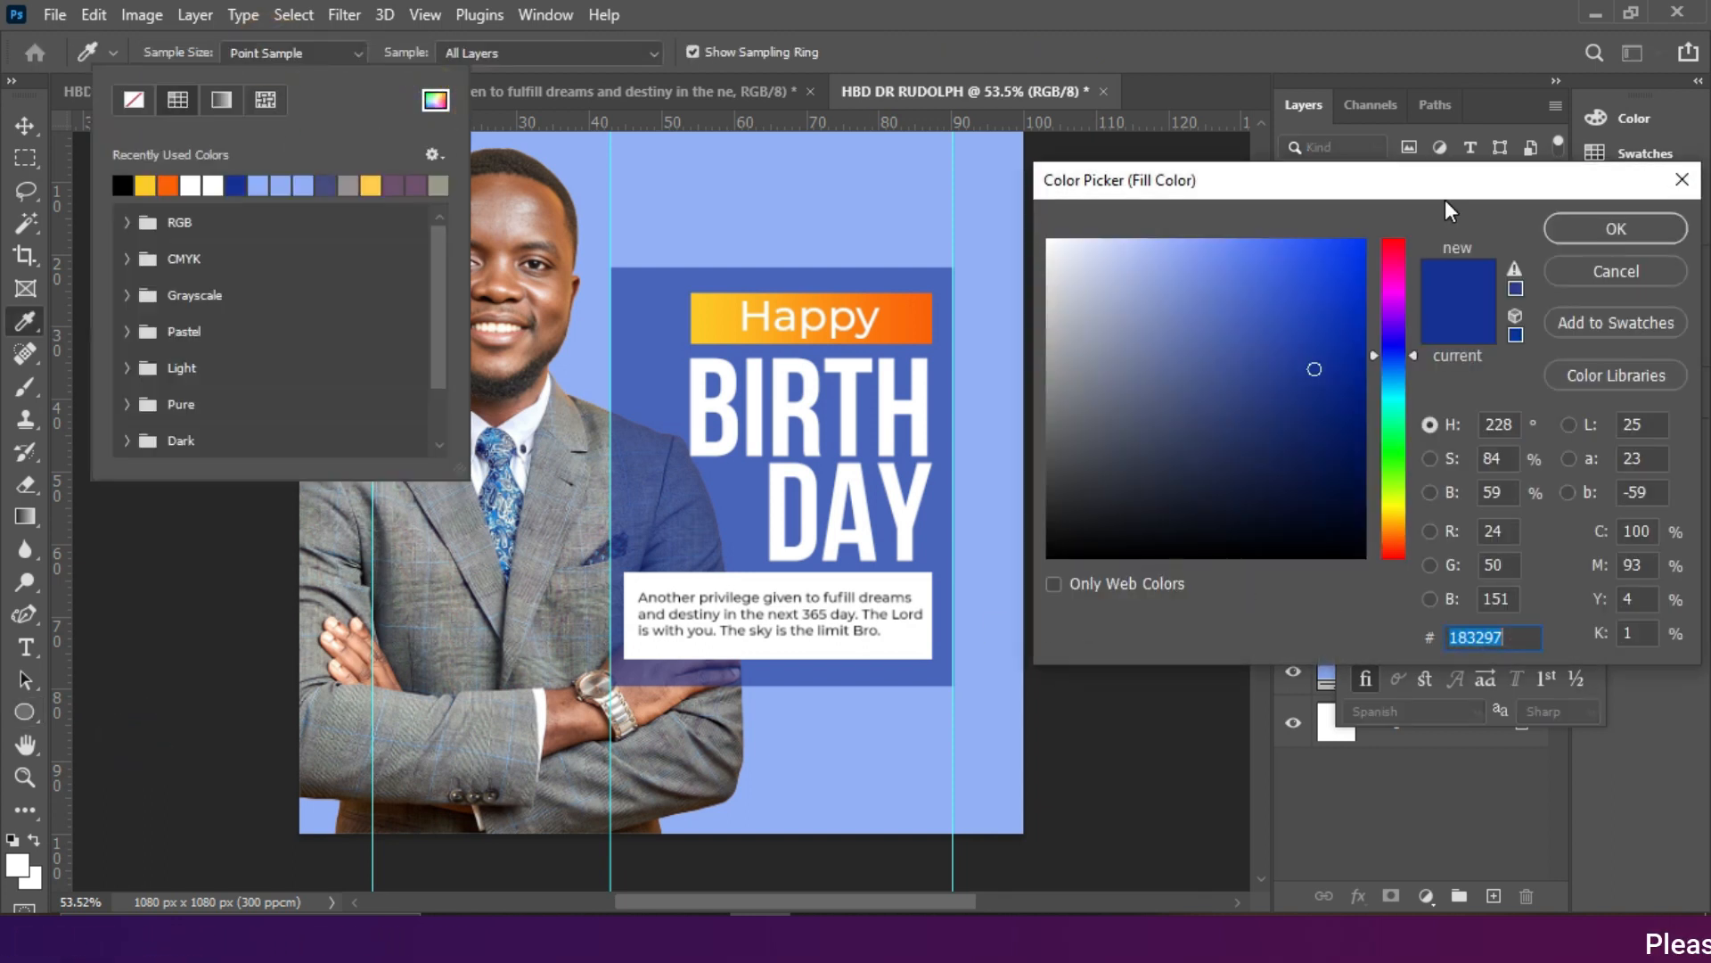
drag(1455, 186, 1440, 179)
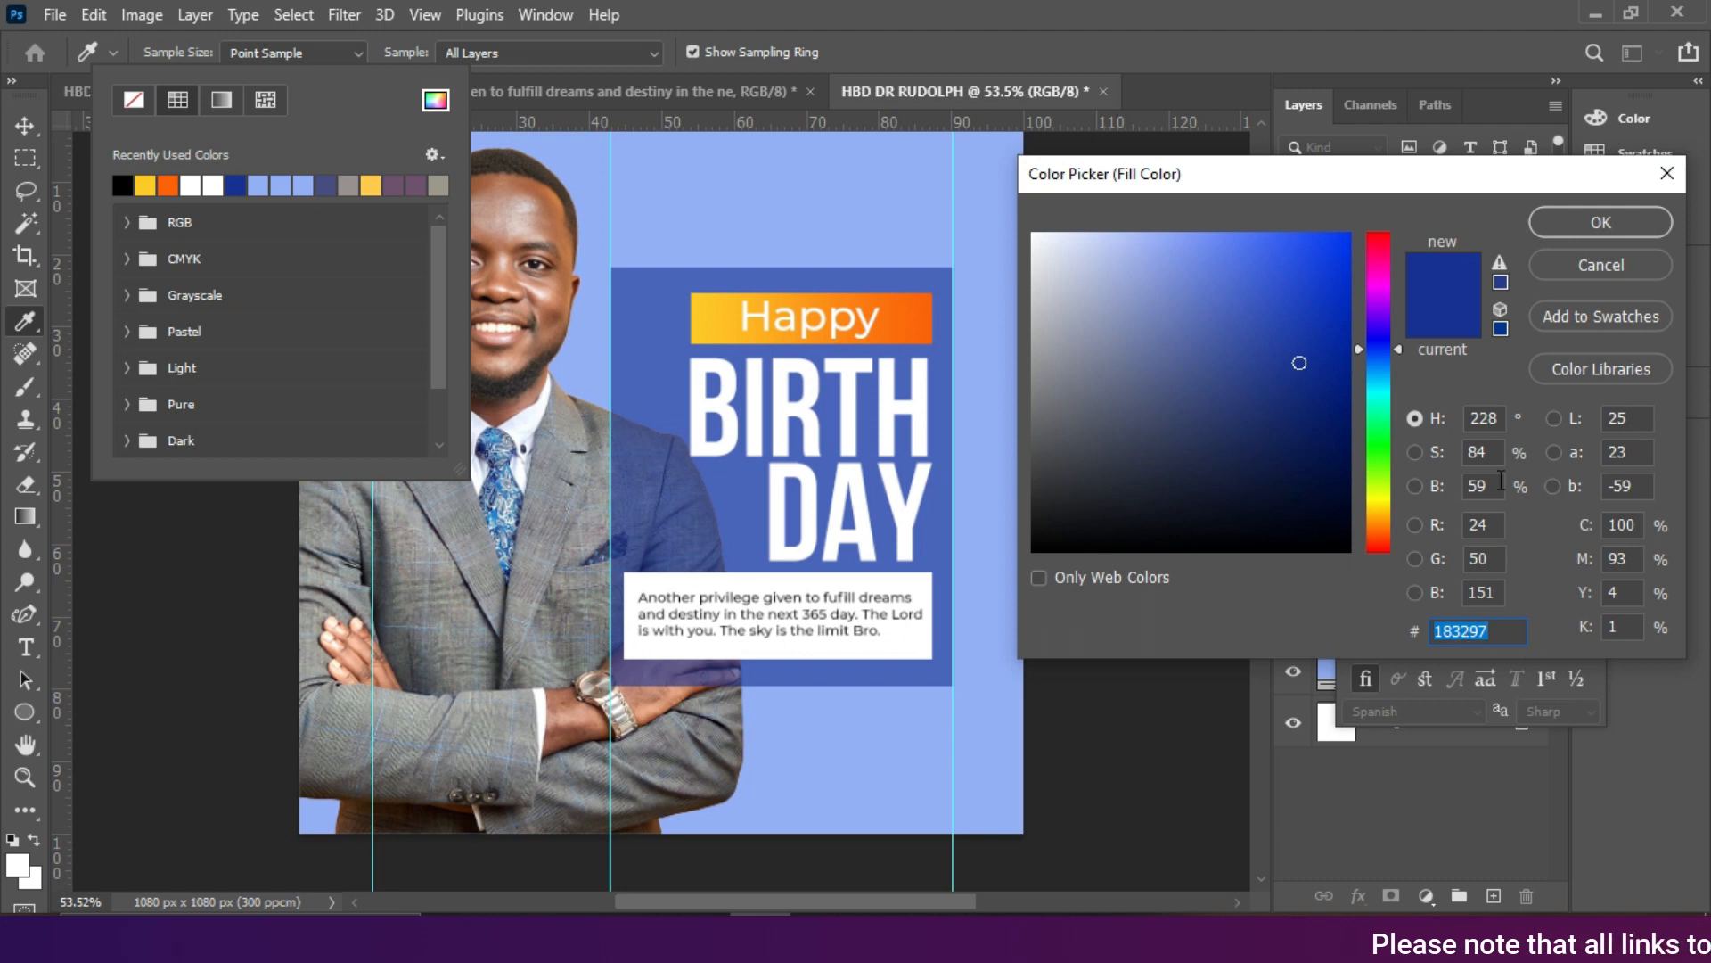
click(1556, 222)
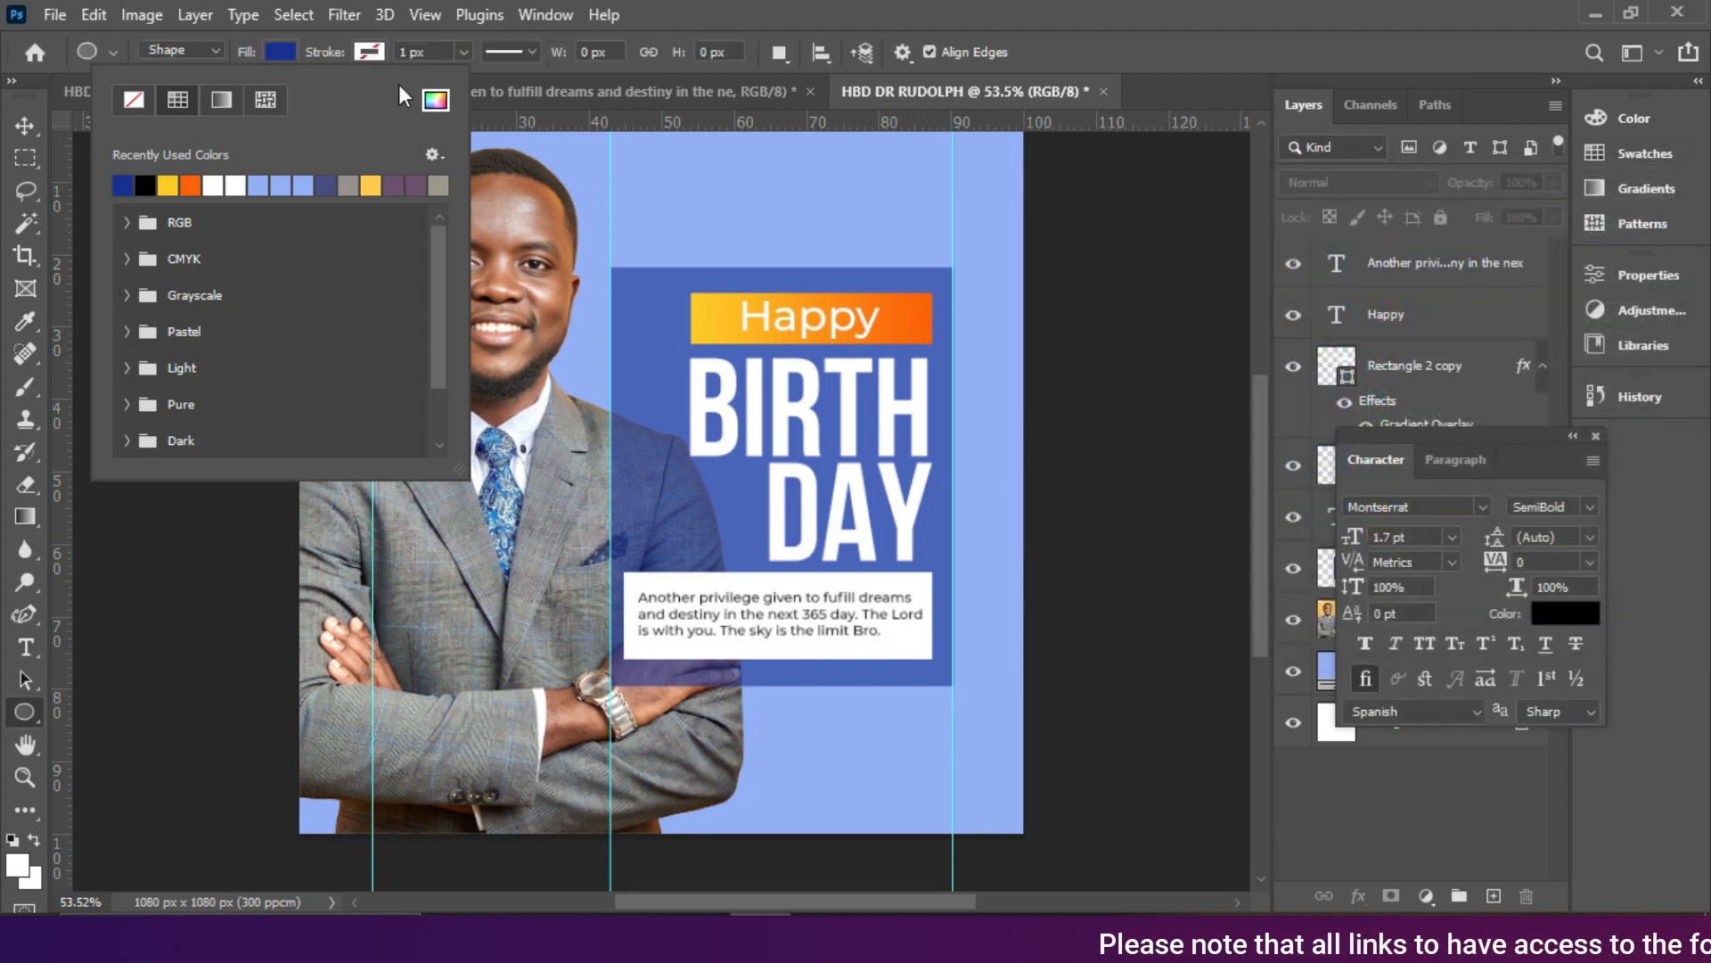
click(279, 55)
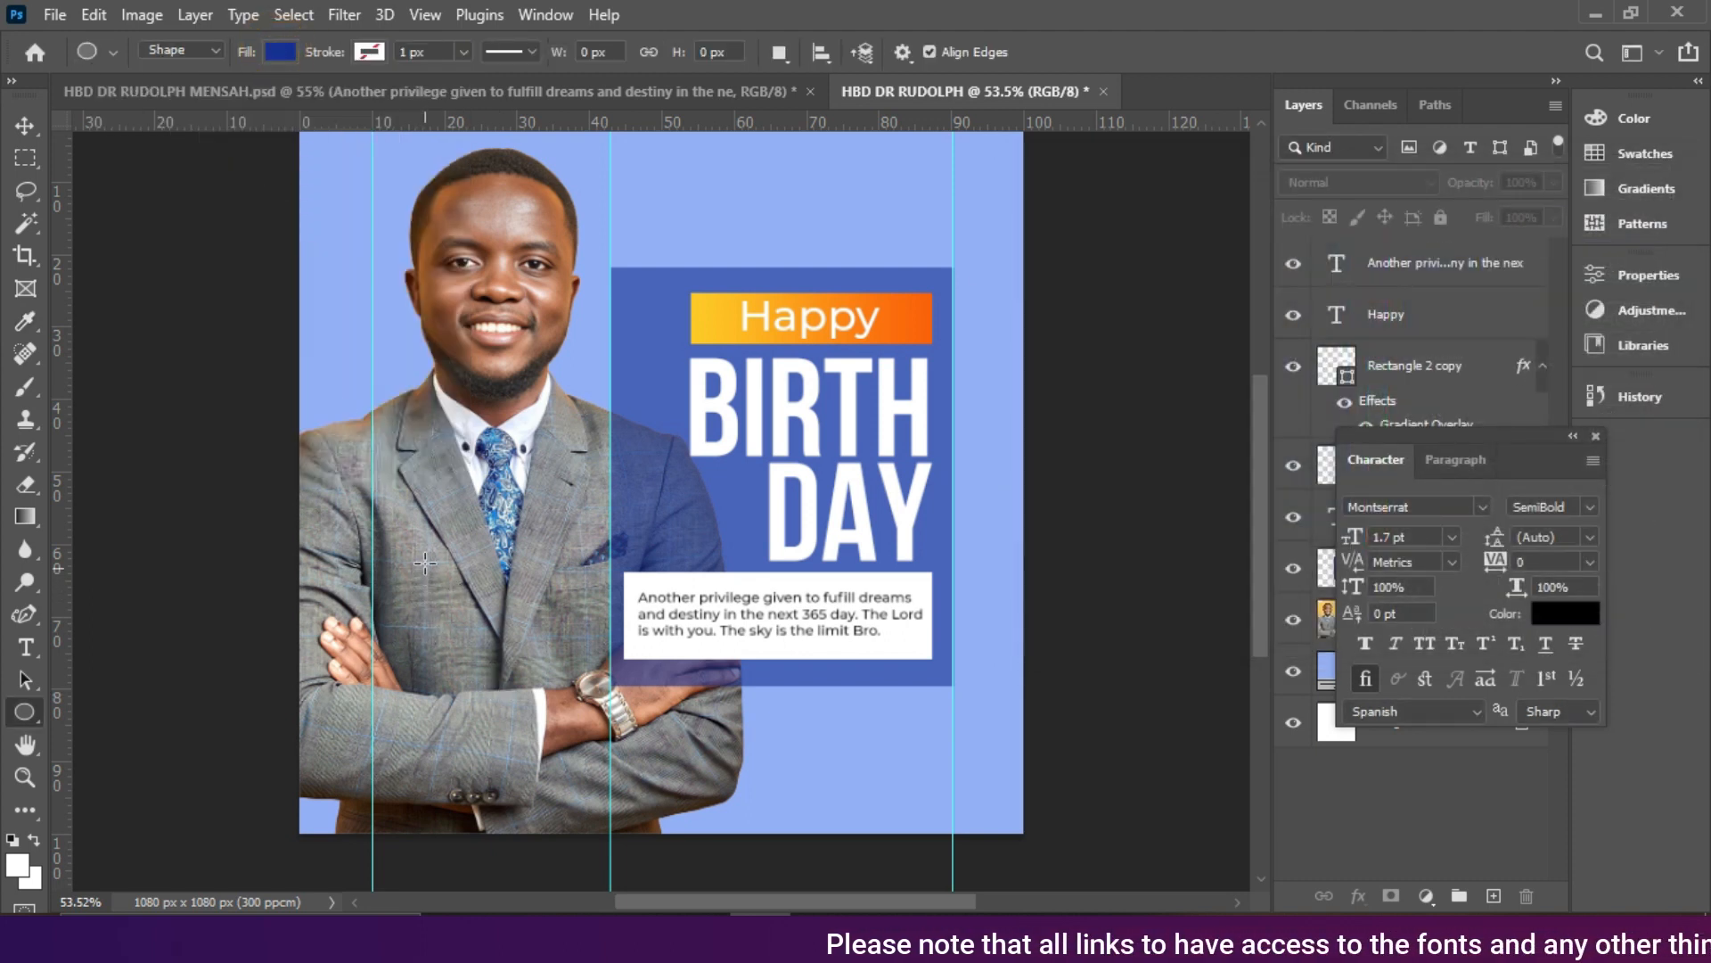
drag(423, 537, 552, 668)
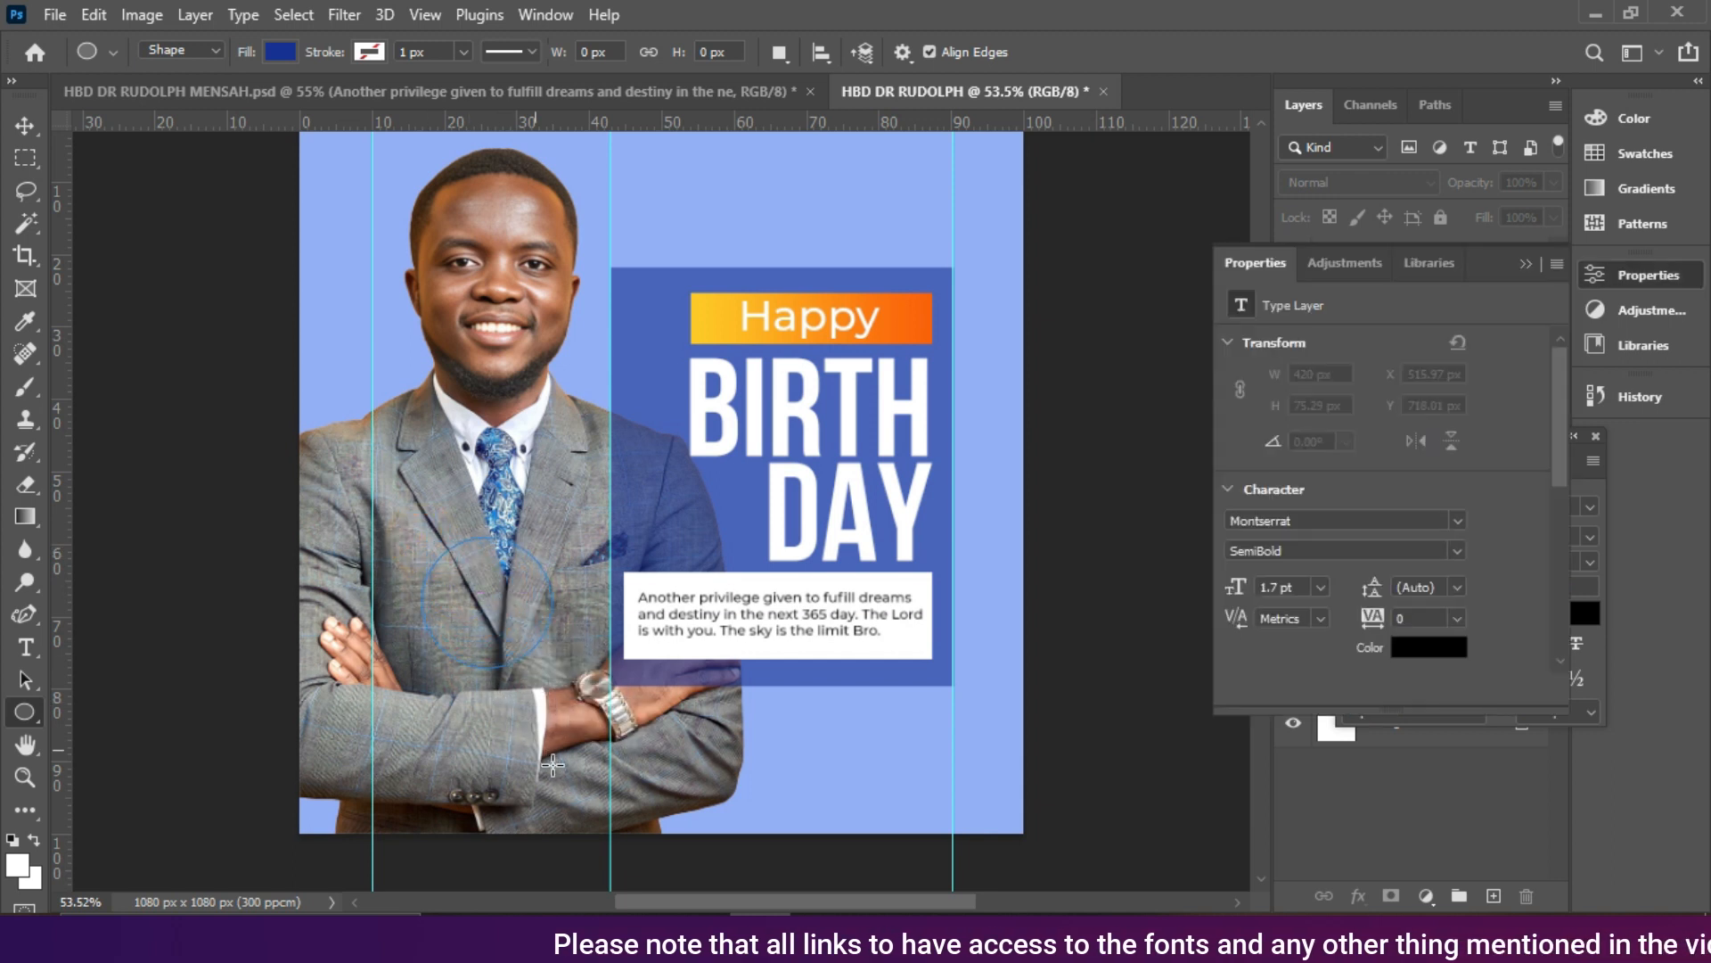
click(25, 125)
drag(480, 579, 446, 622)
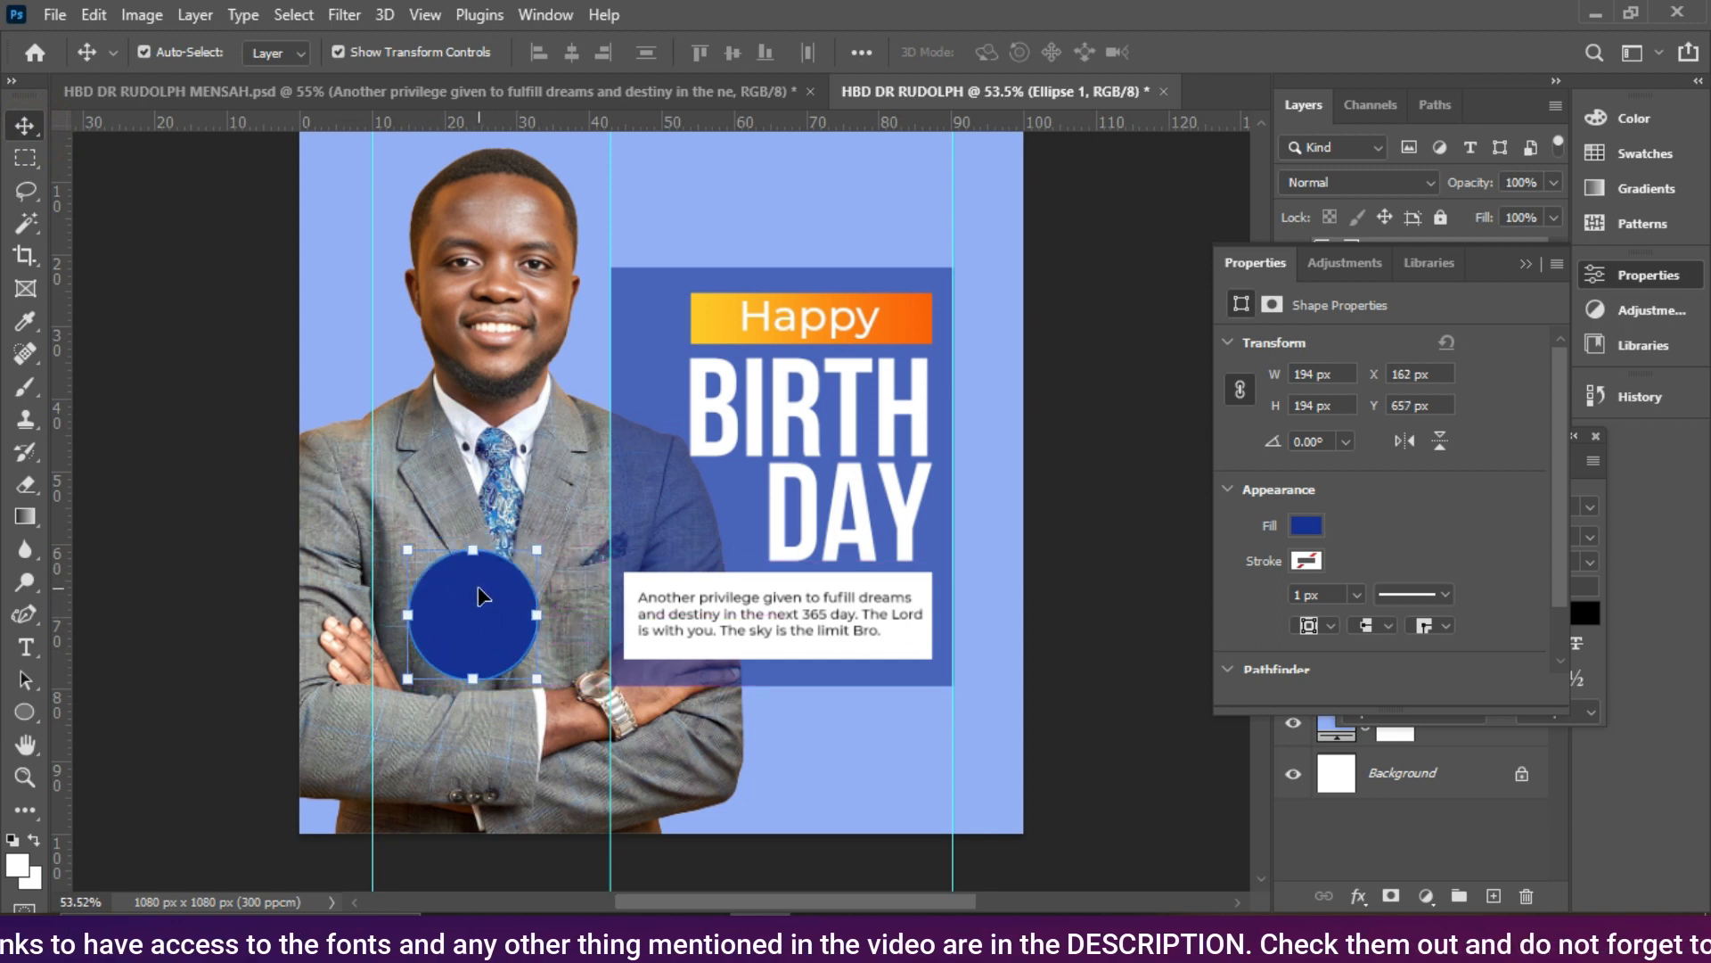
Step: Duplicate the blue circle and set the original circle's fill to none
key(ctrl+j)
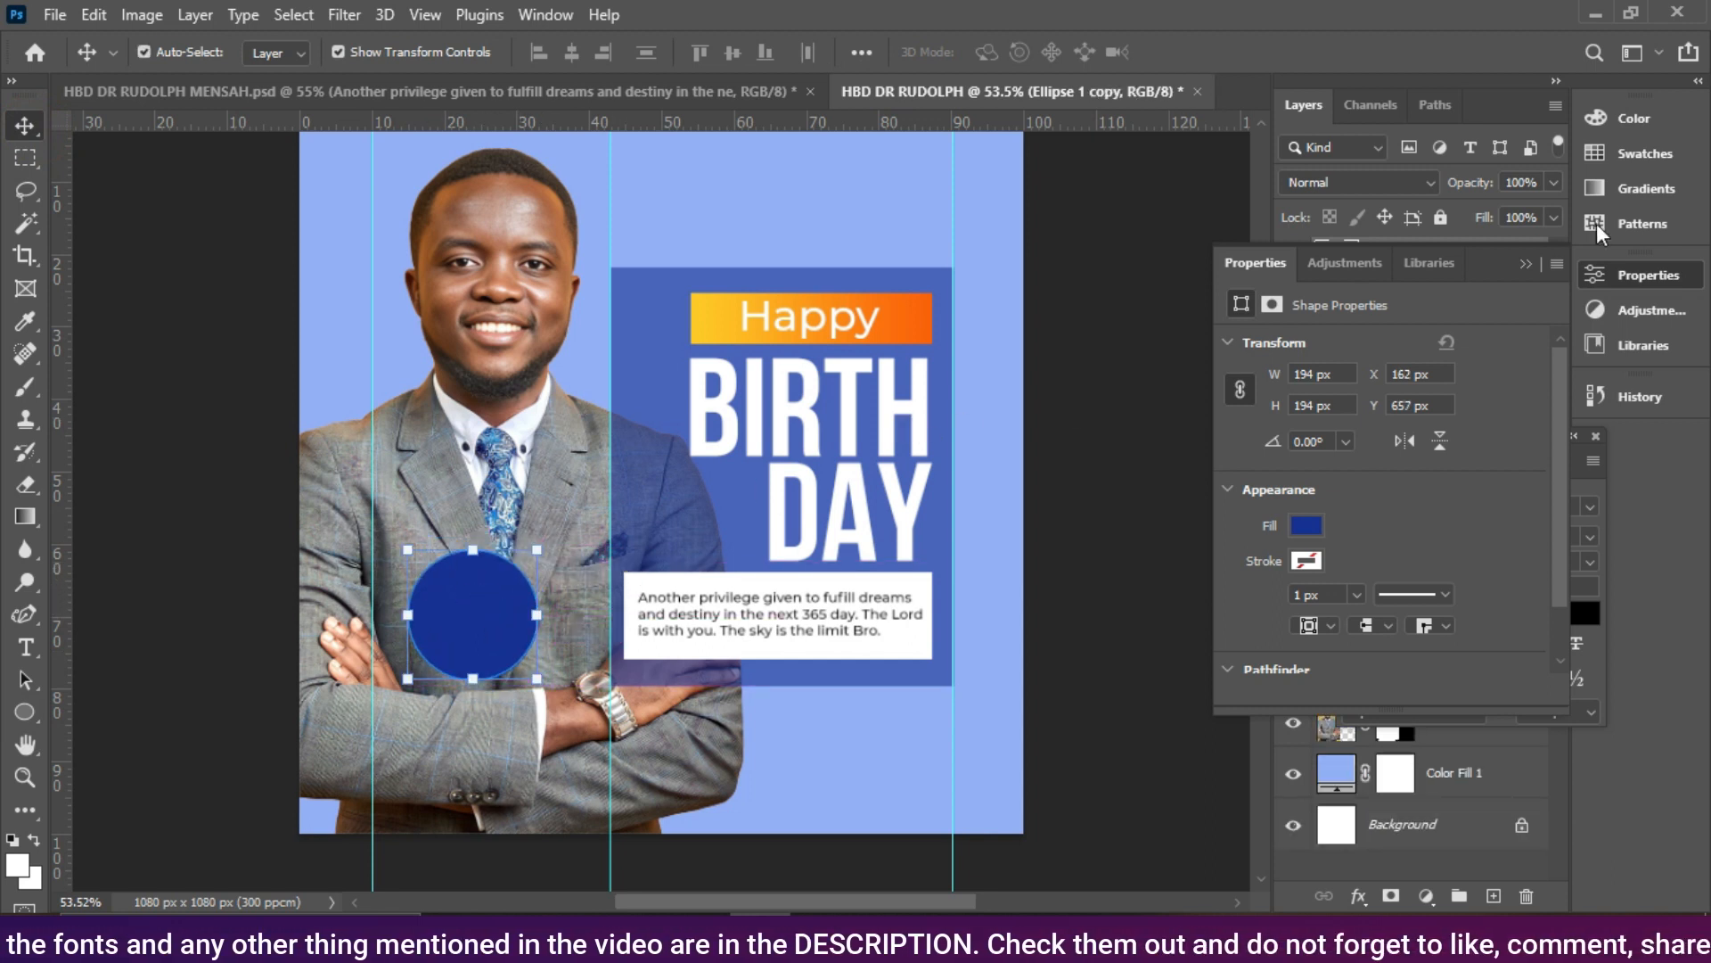
click(1520, 264)
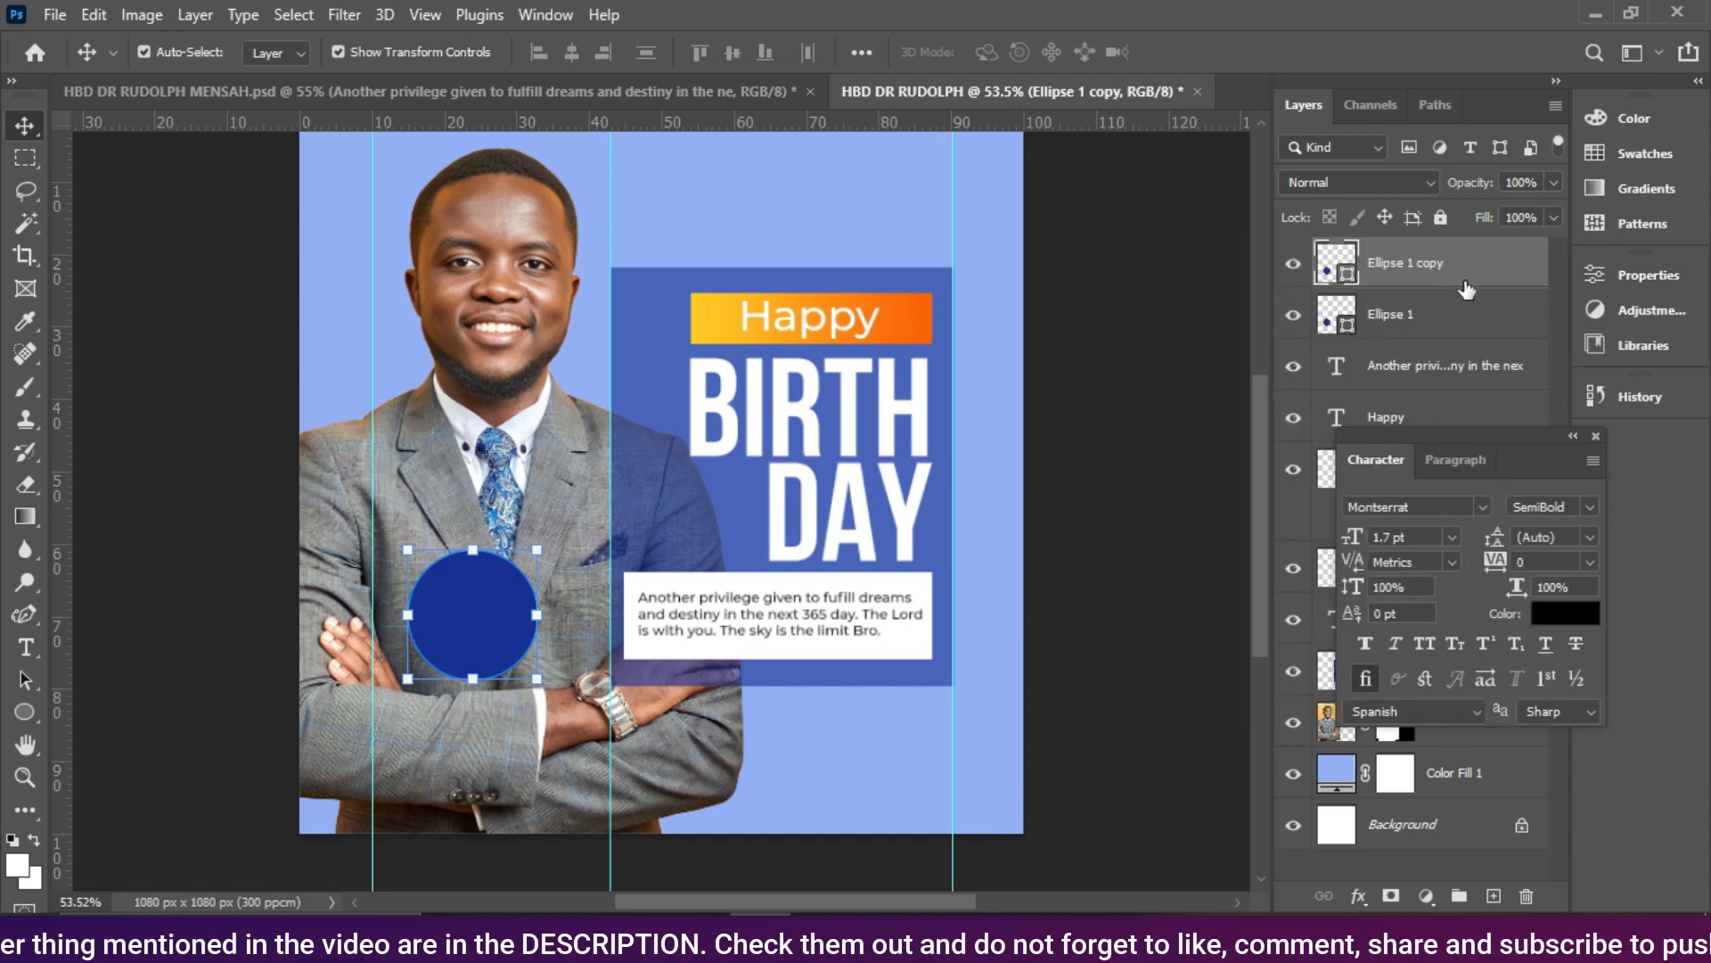
click(1392, 318)
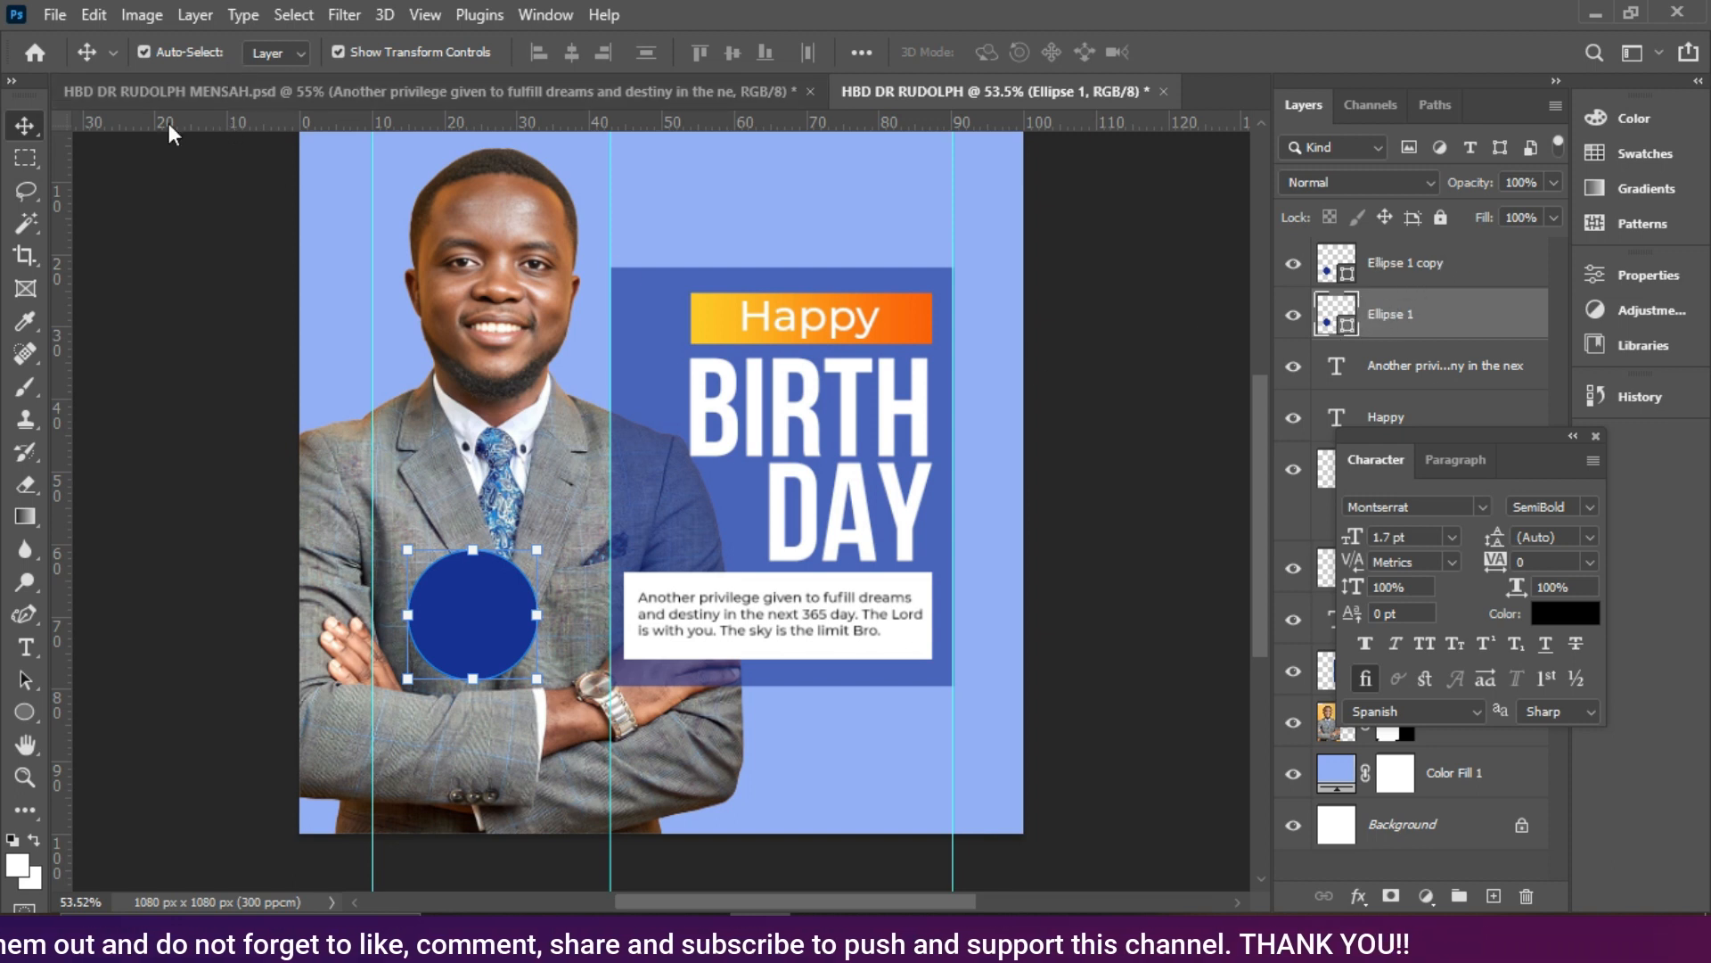
click(24, 713)
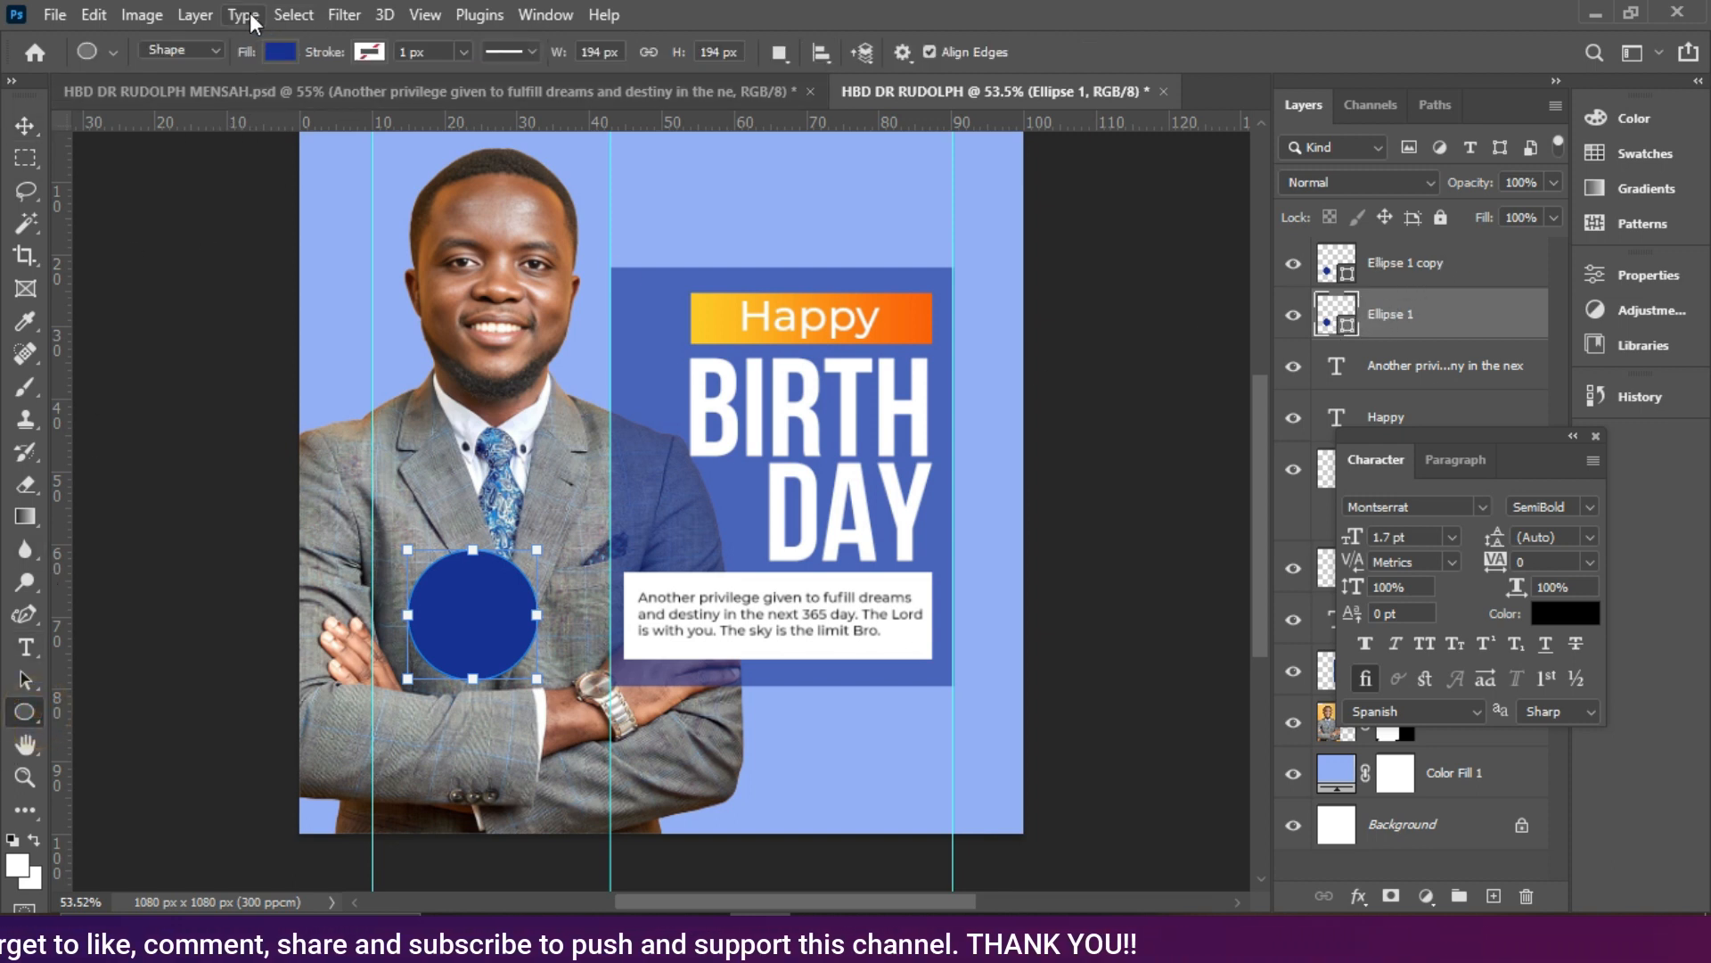
click(284, 57)
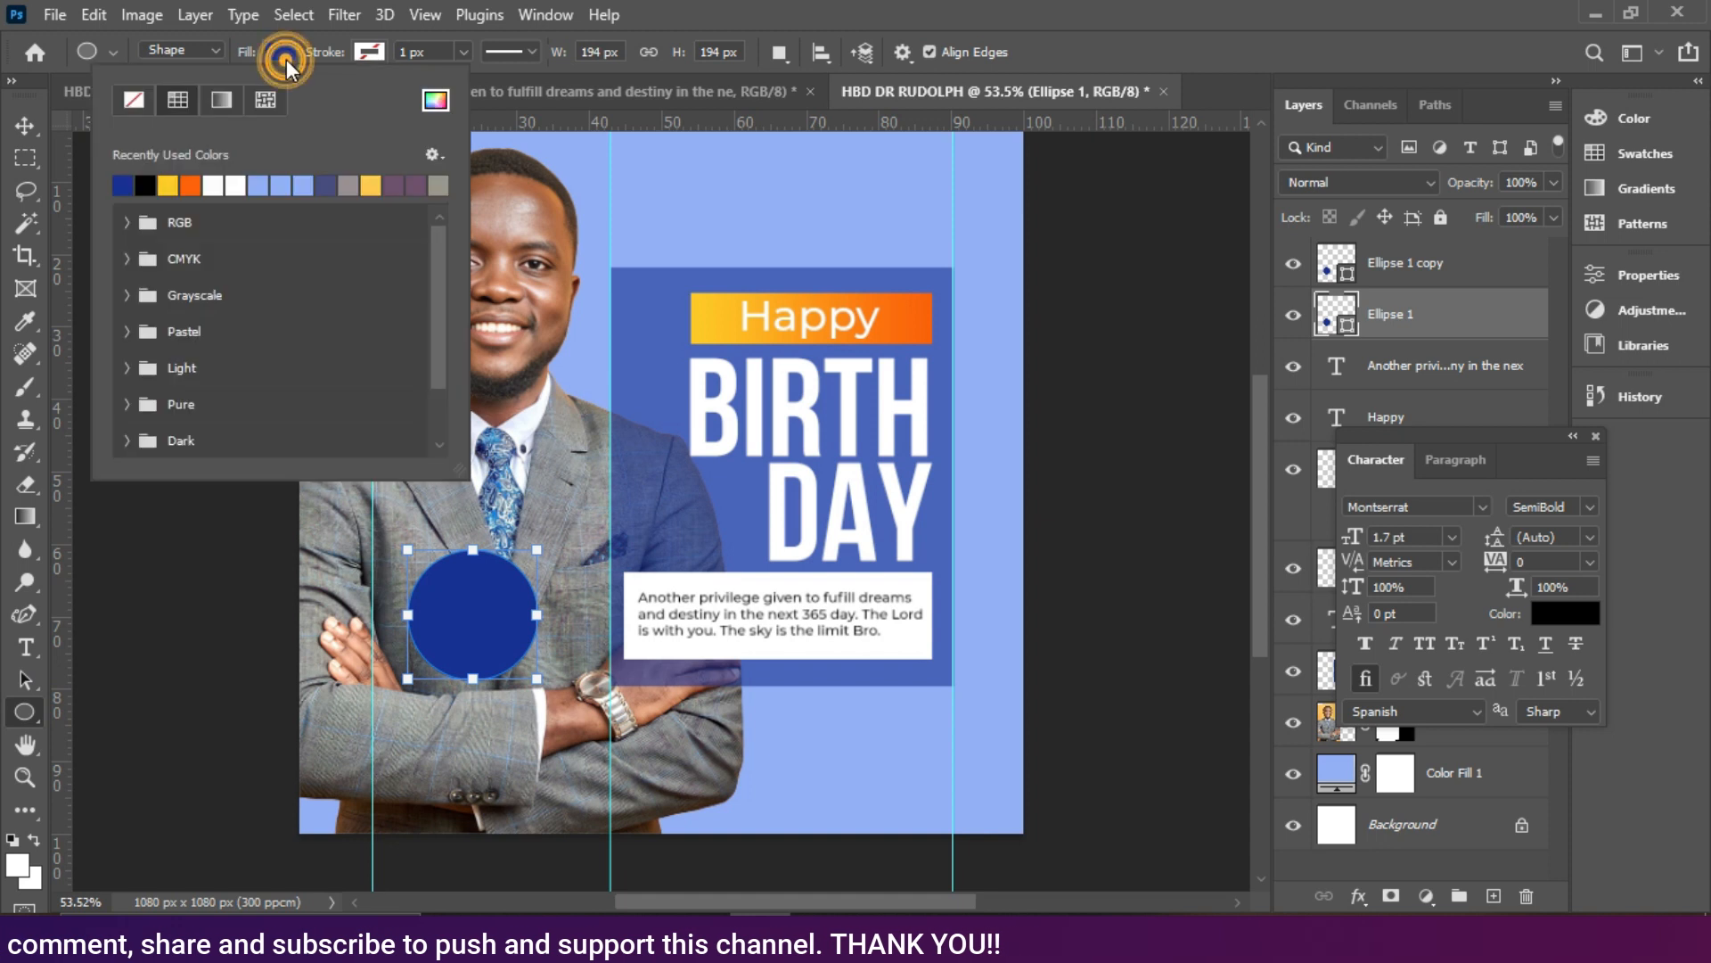
click(139, 100)
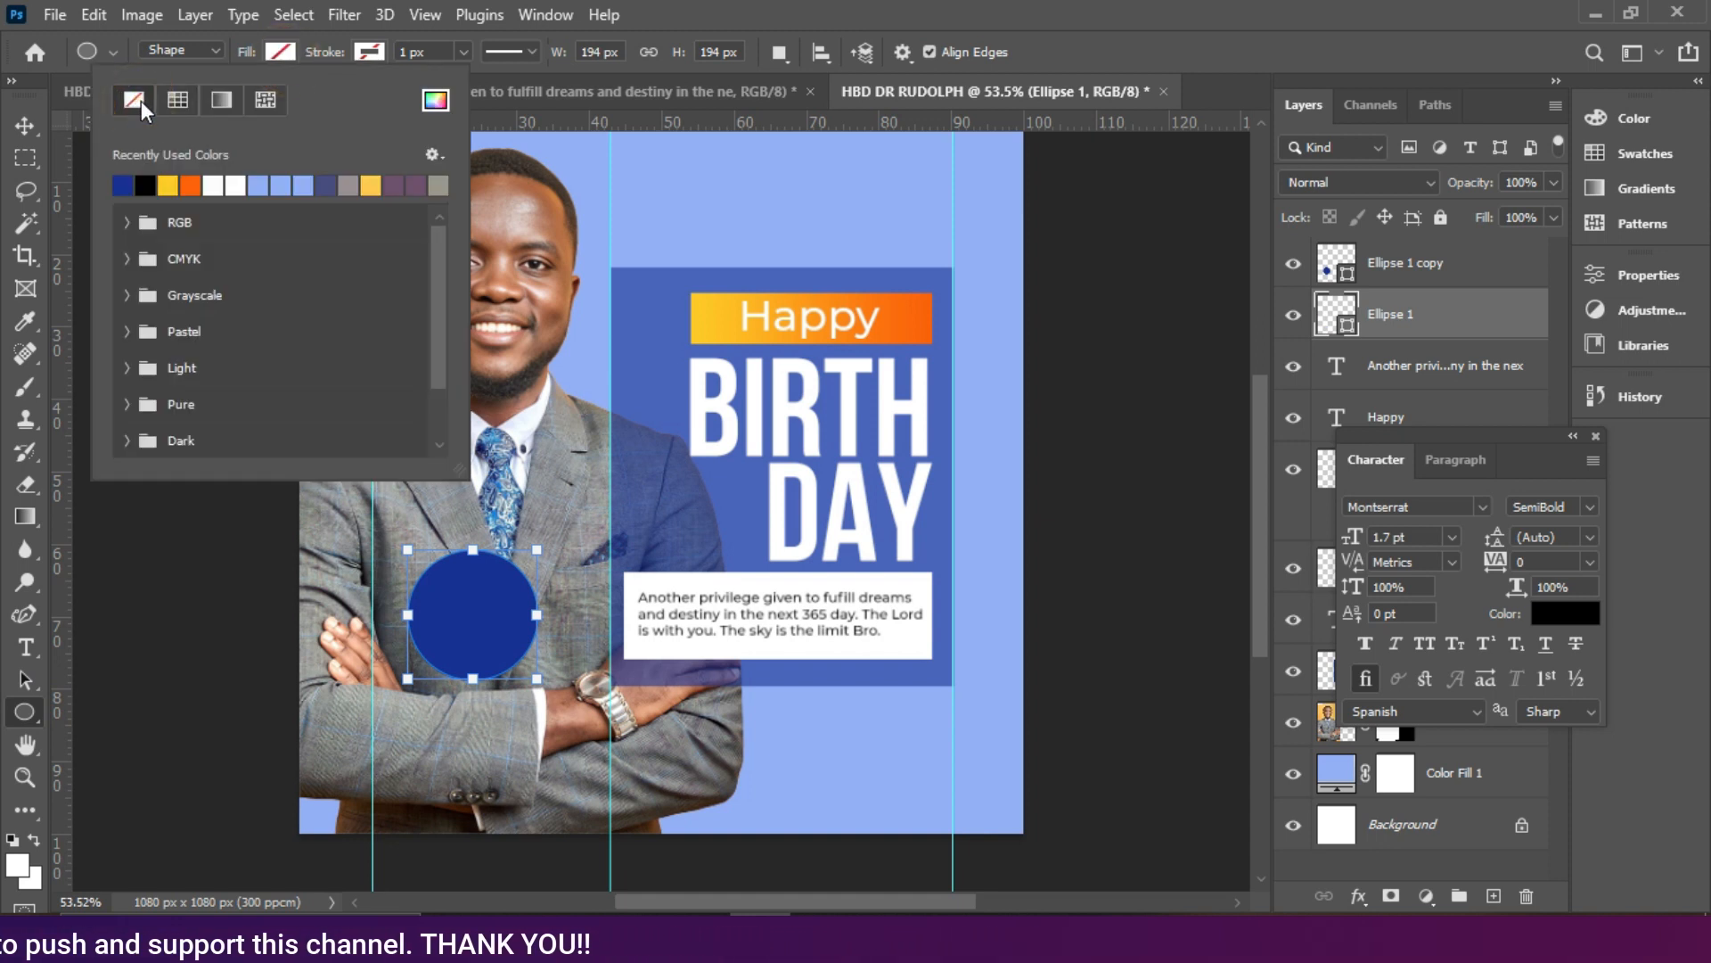
Step: Give the unfilled original circle a solid white 1 px stroke
click(377, 51)
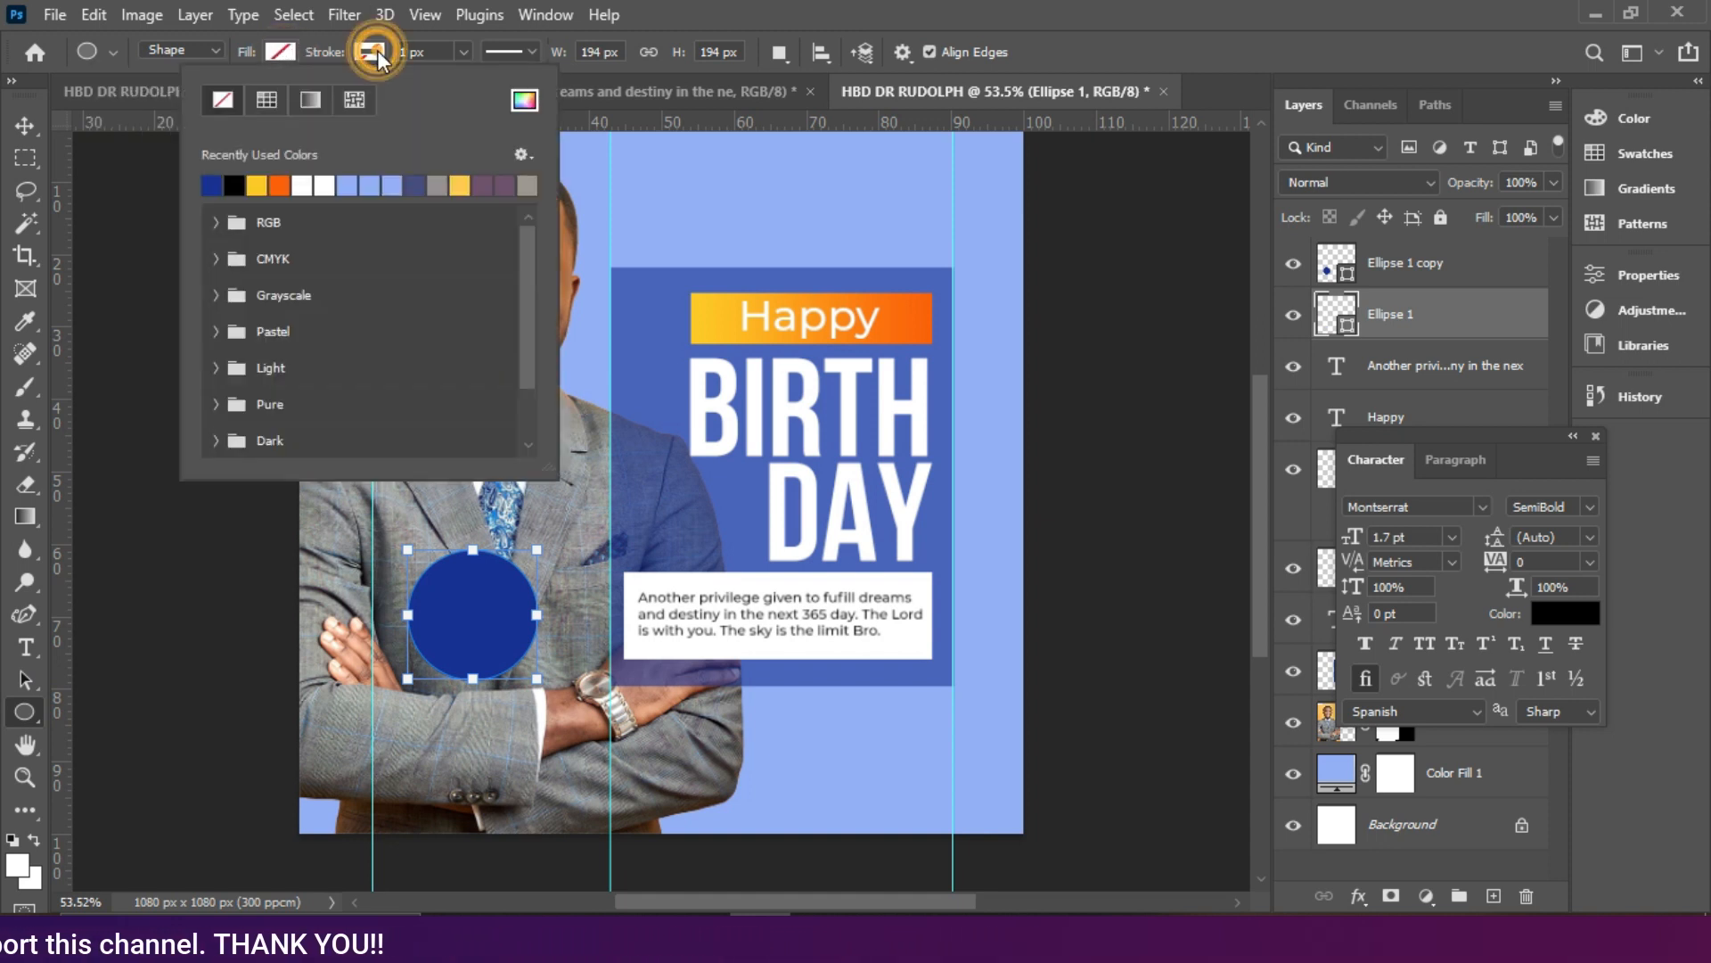
click(303, 185)
click(290, 51)
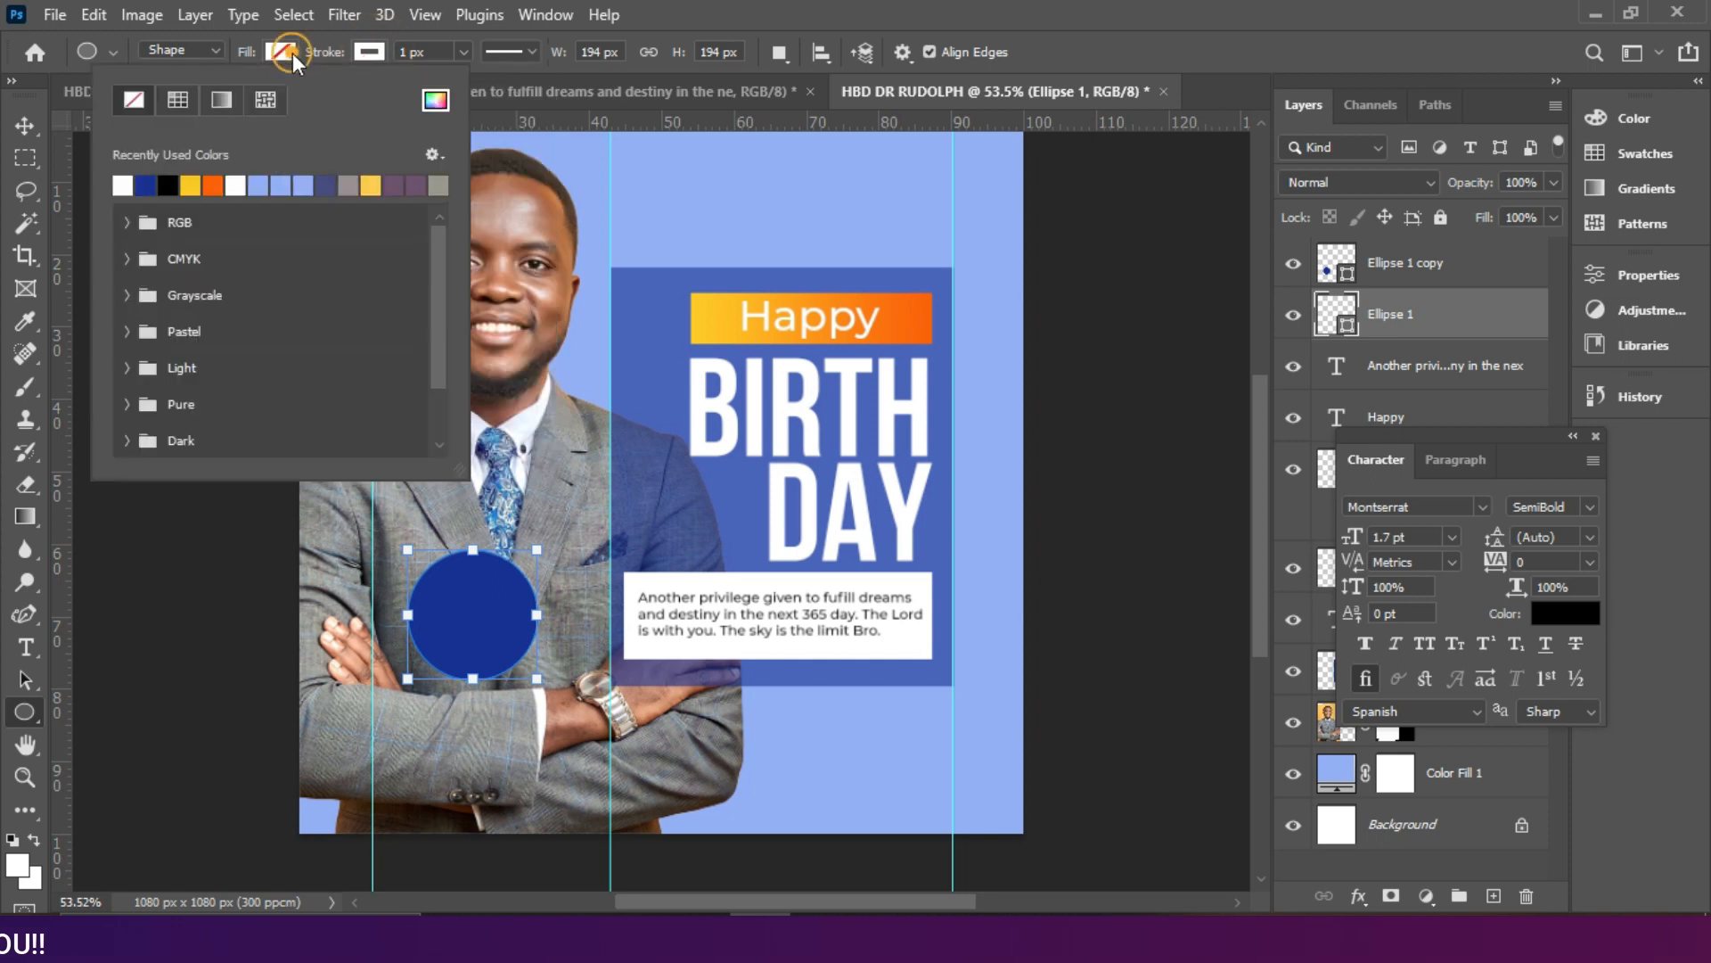
click(364, 52)
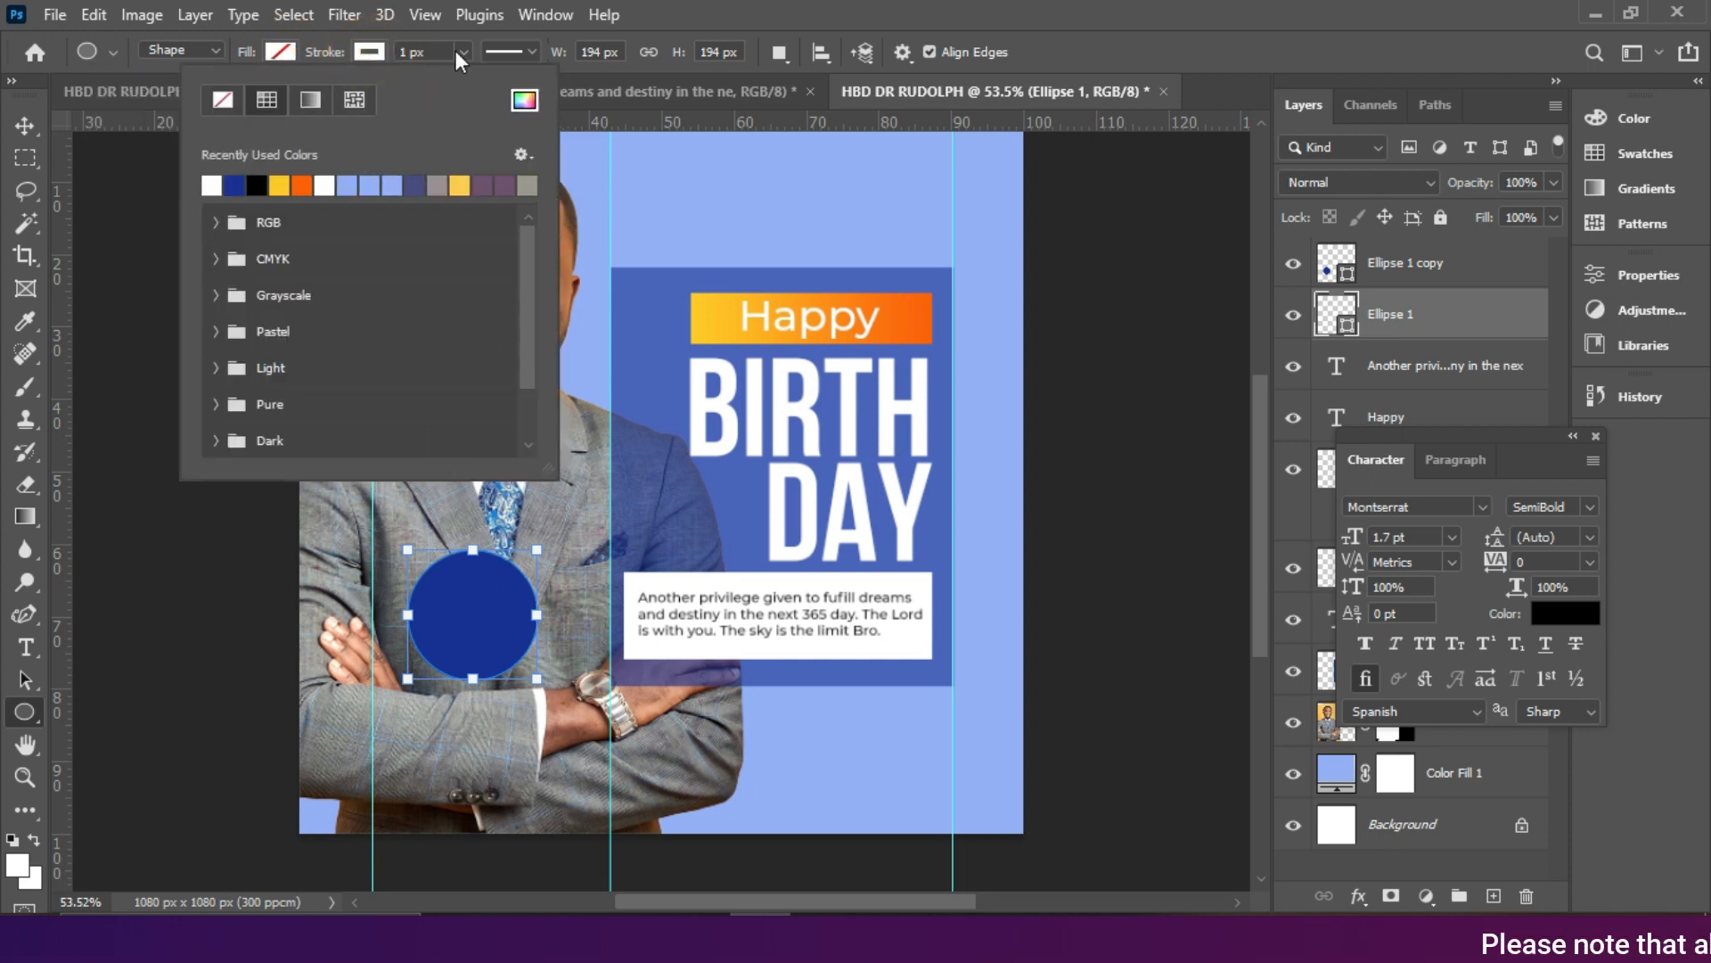
click(461, 52)
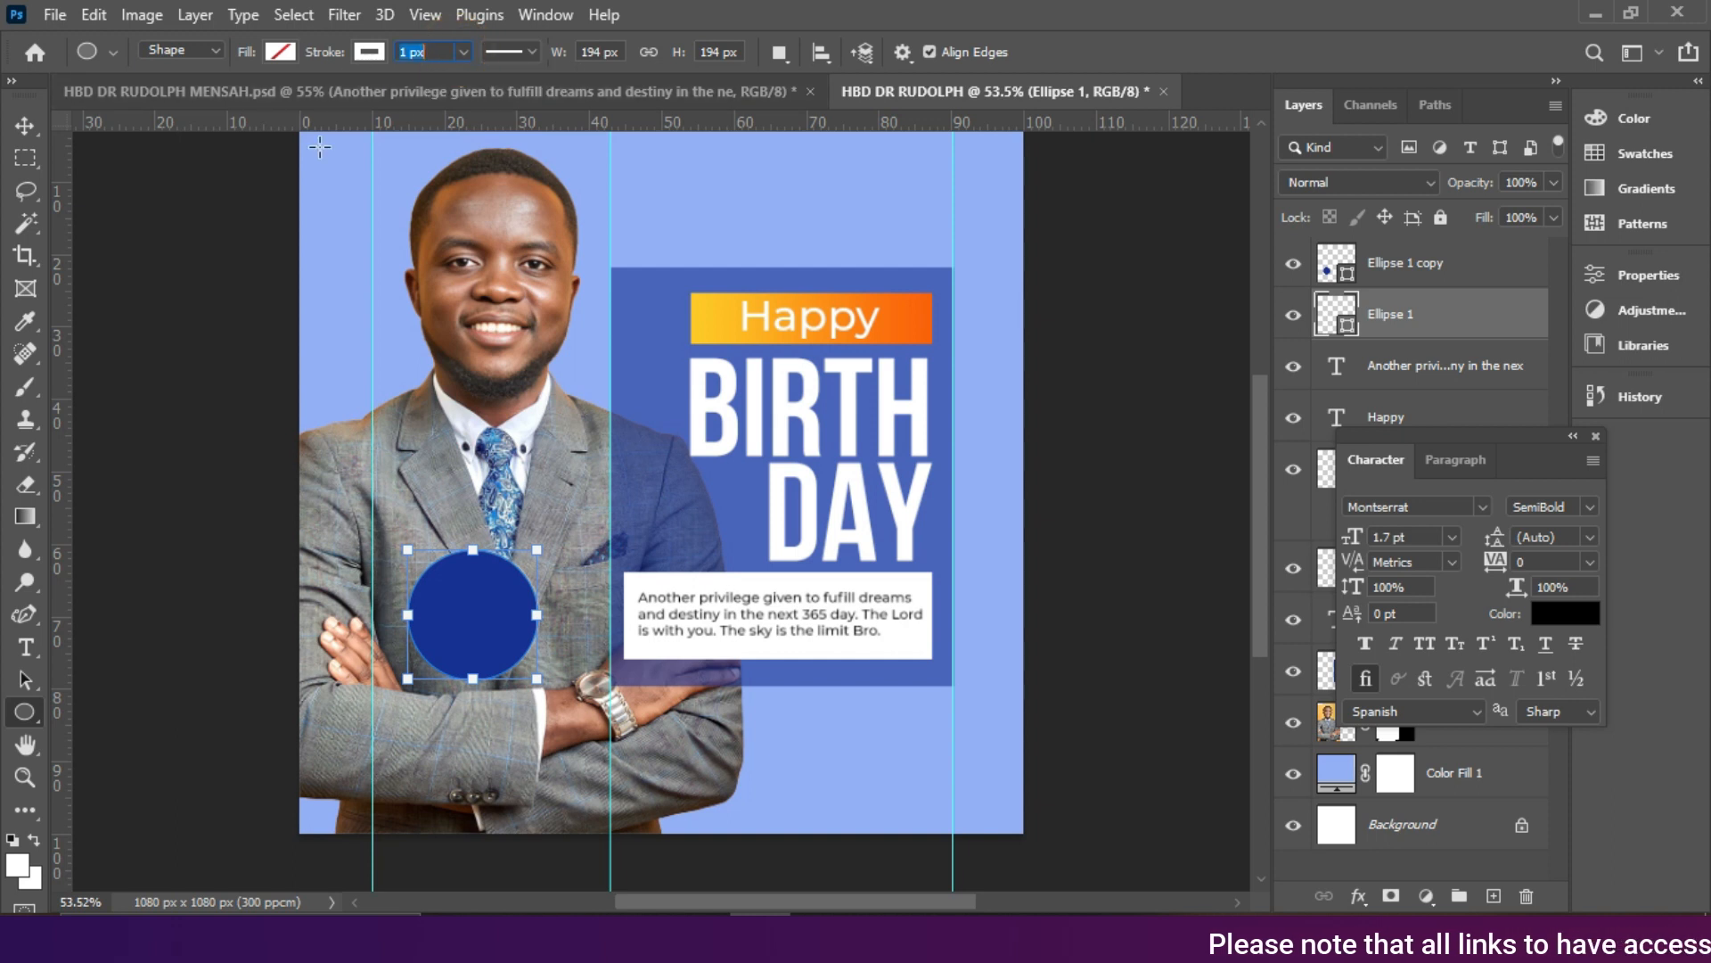
Step: Scale the white outline circle up slightly from its centre so it forms a ring around the blue circle
click(25, 125)
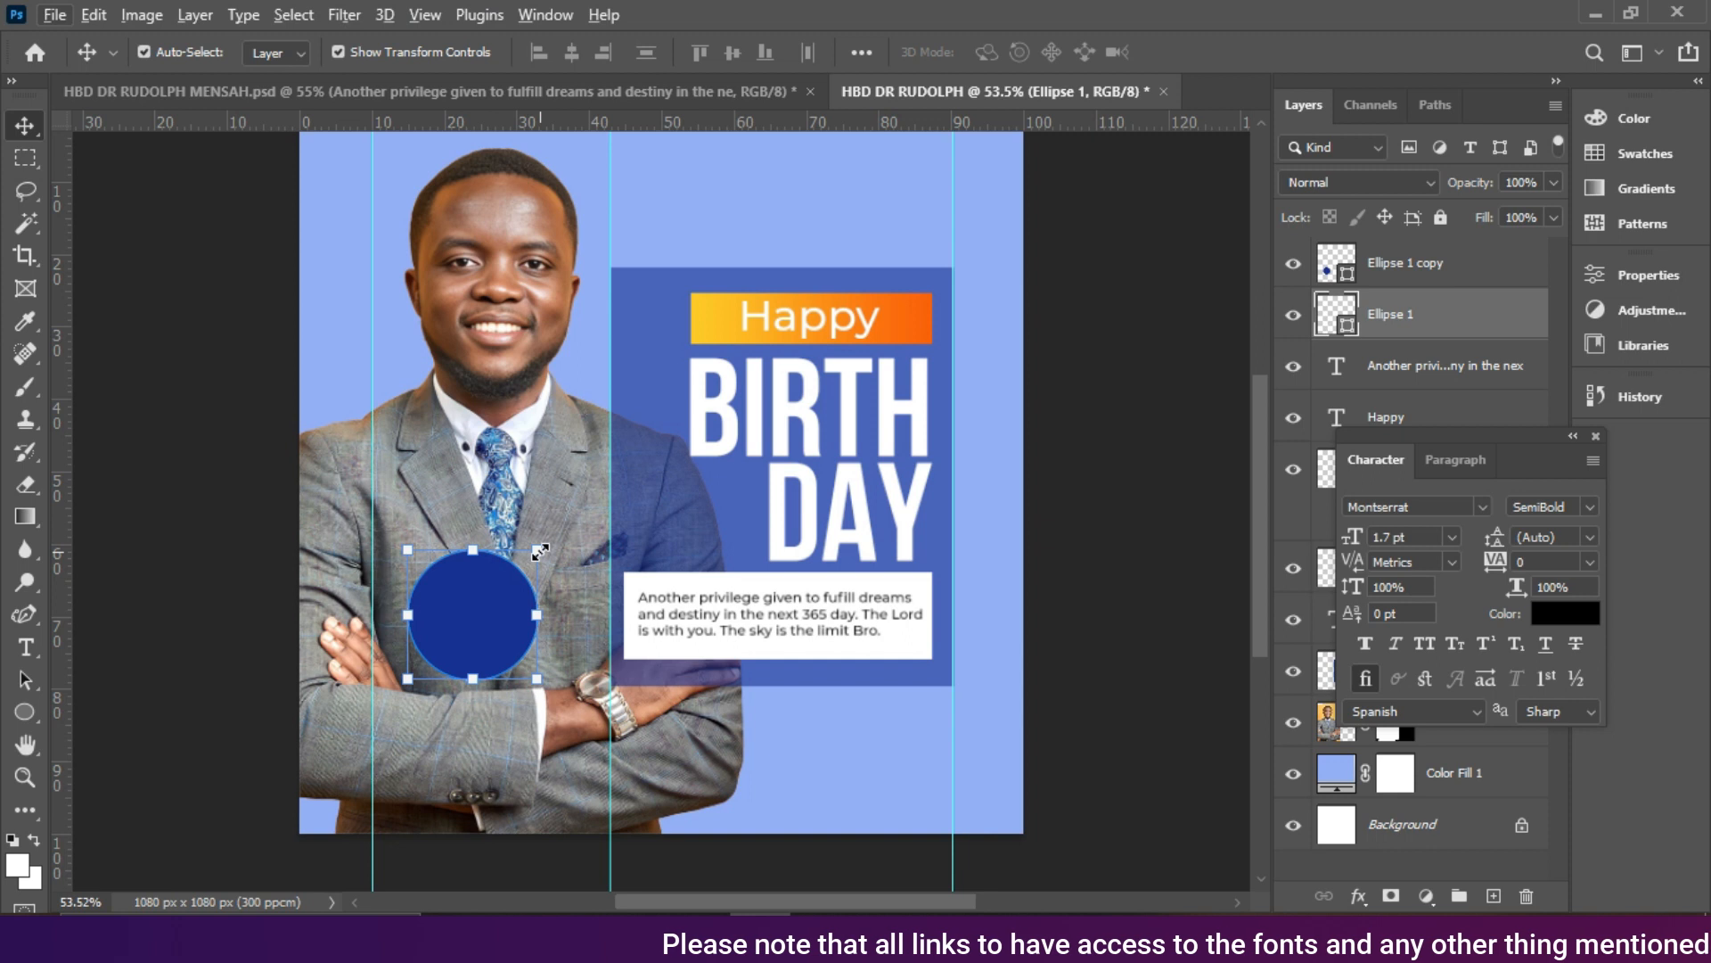
drag(540, 552, 549, 538)
key(Return)
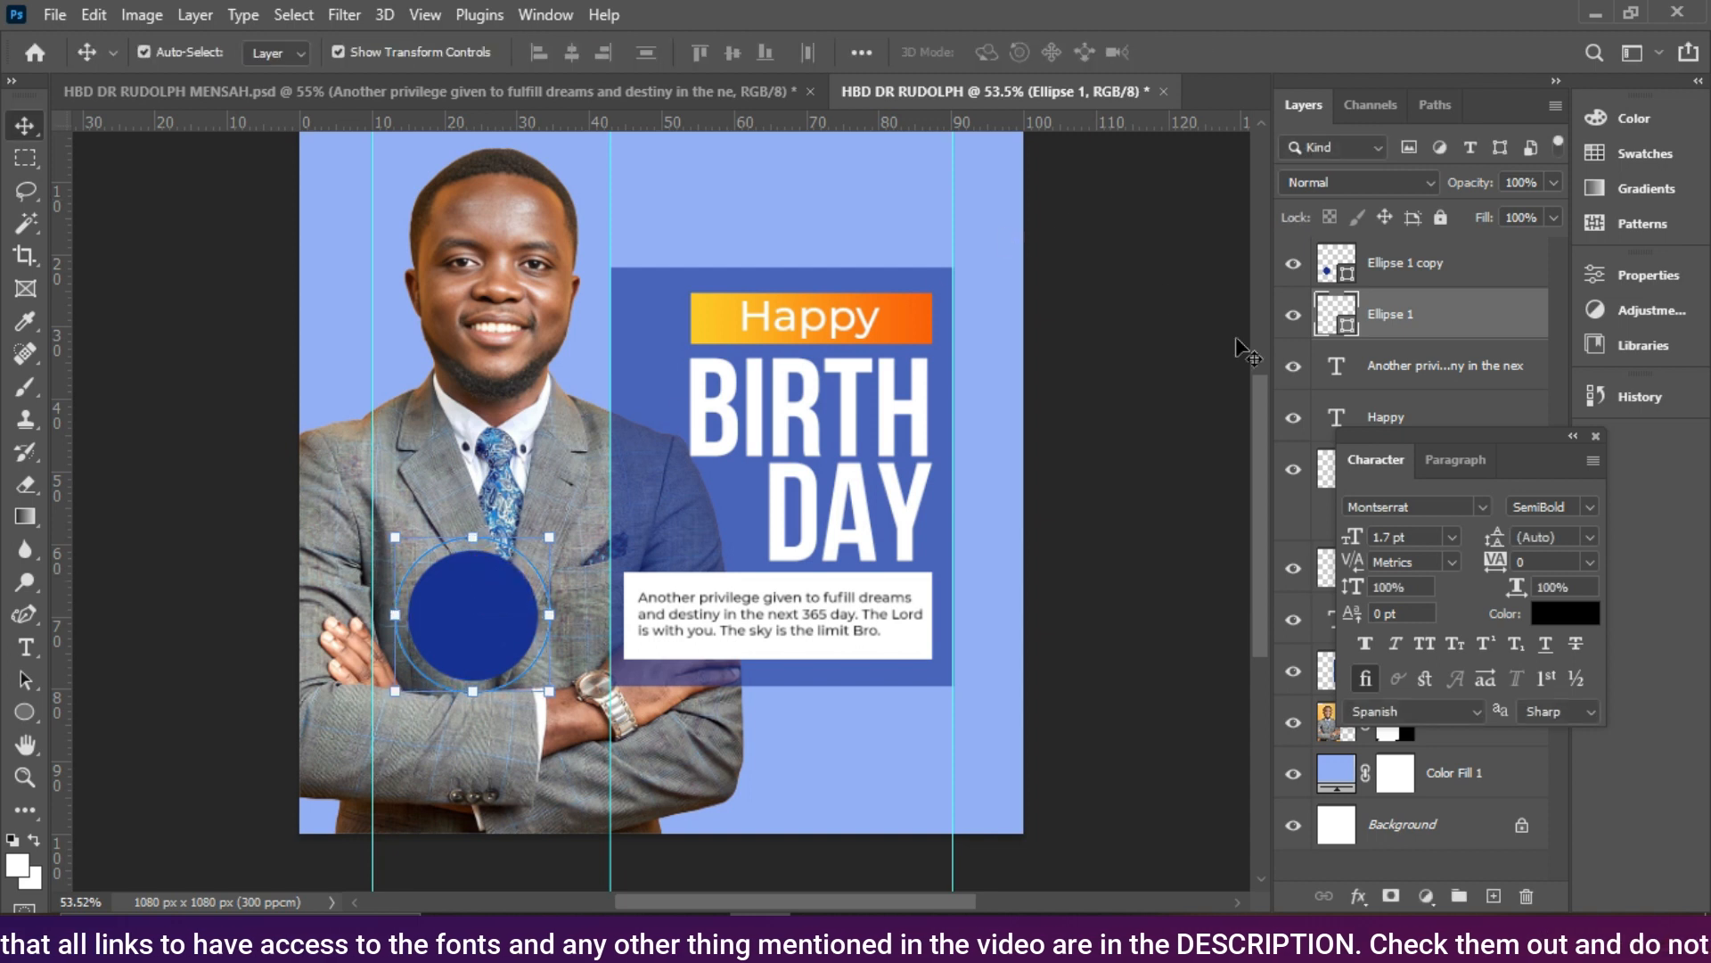
click(1130, 421)
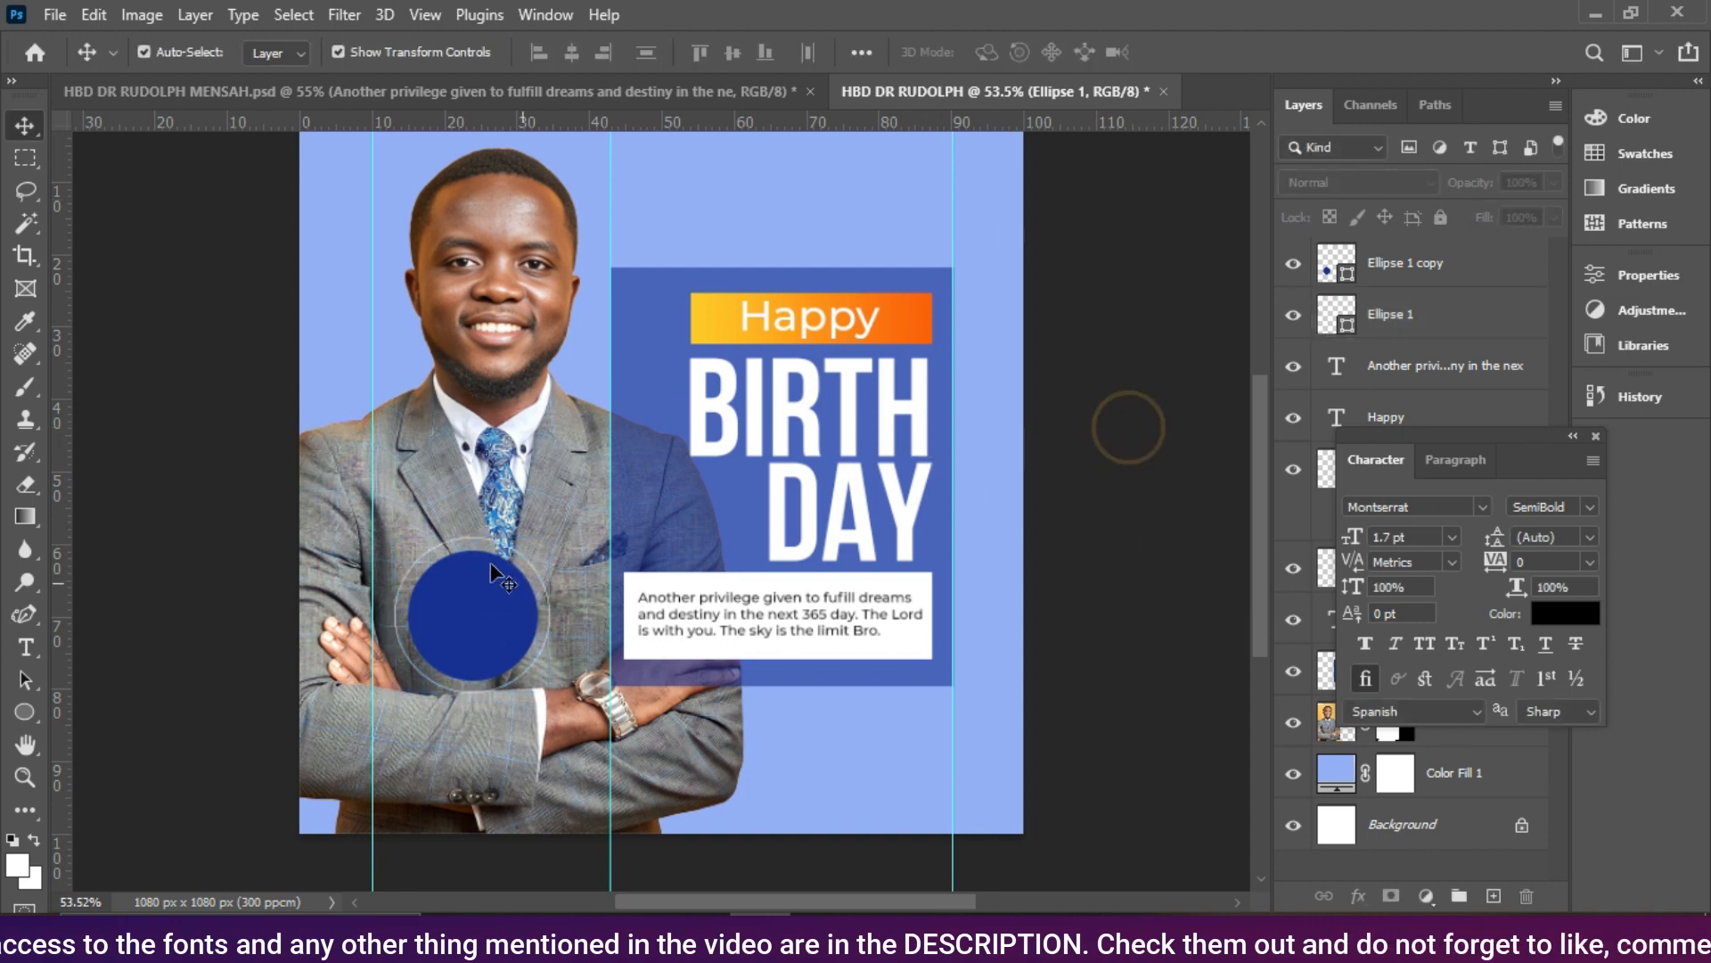
Step: Lower the filled blue circle's layer opacity to 70%
click(486, 624)
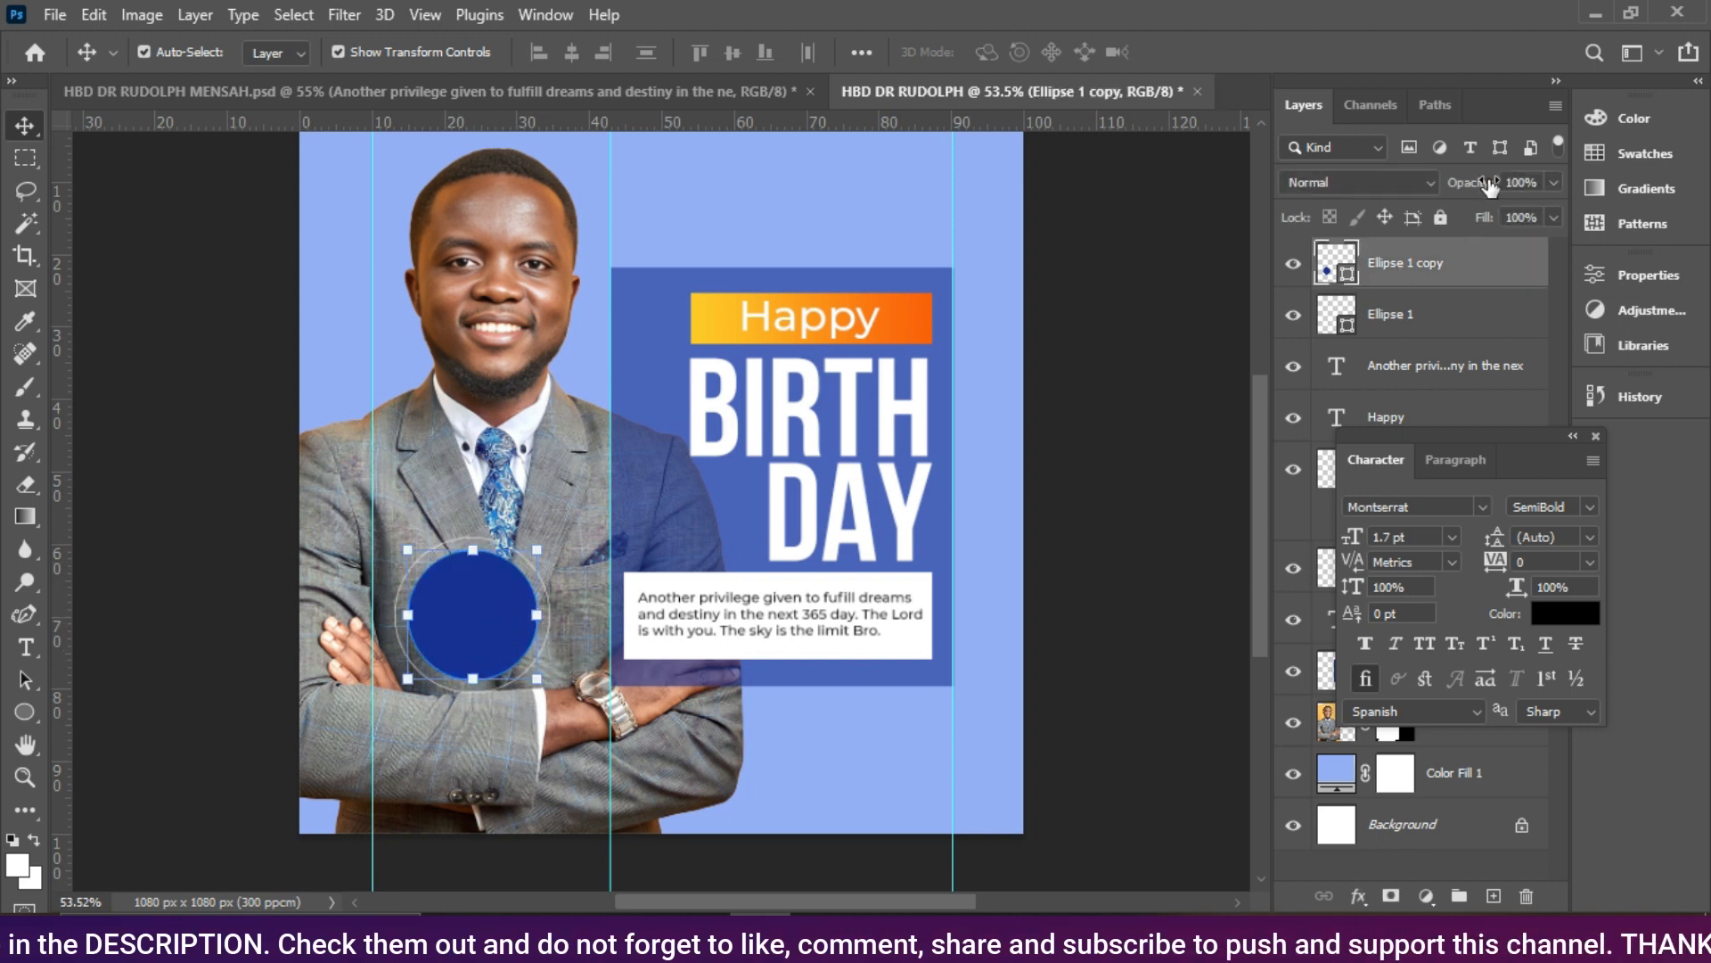
click(1554, 184)
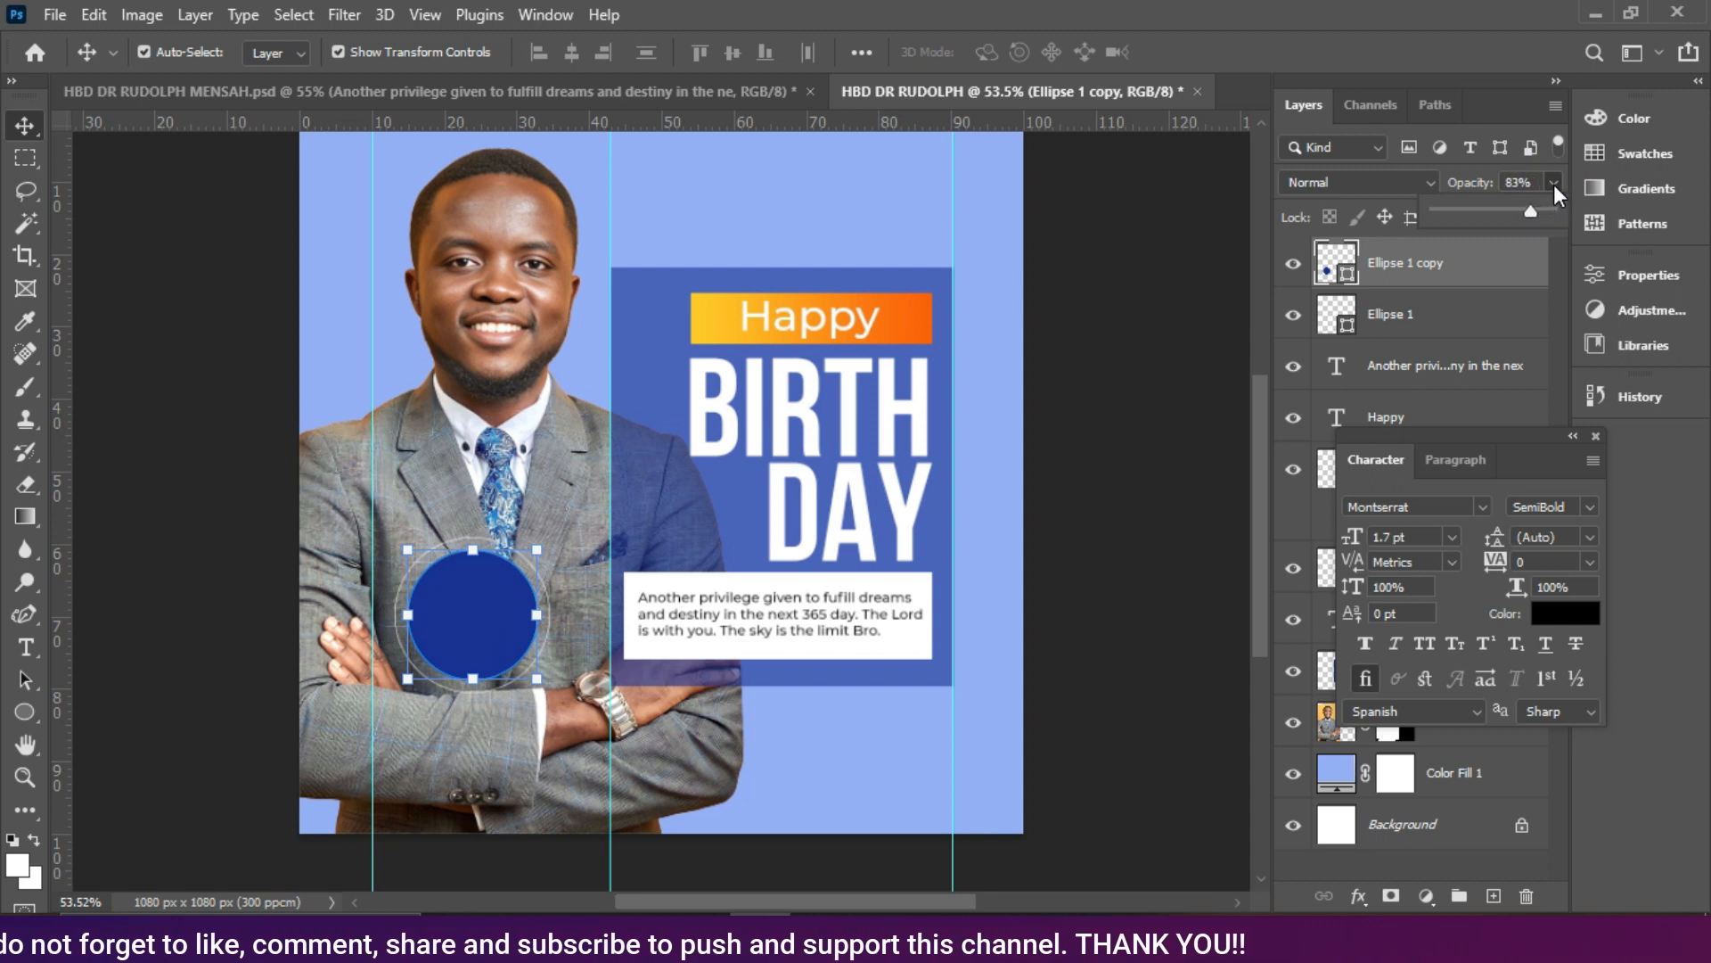
key(Down)
key(Down)
key(Down)
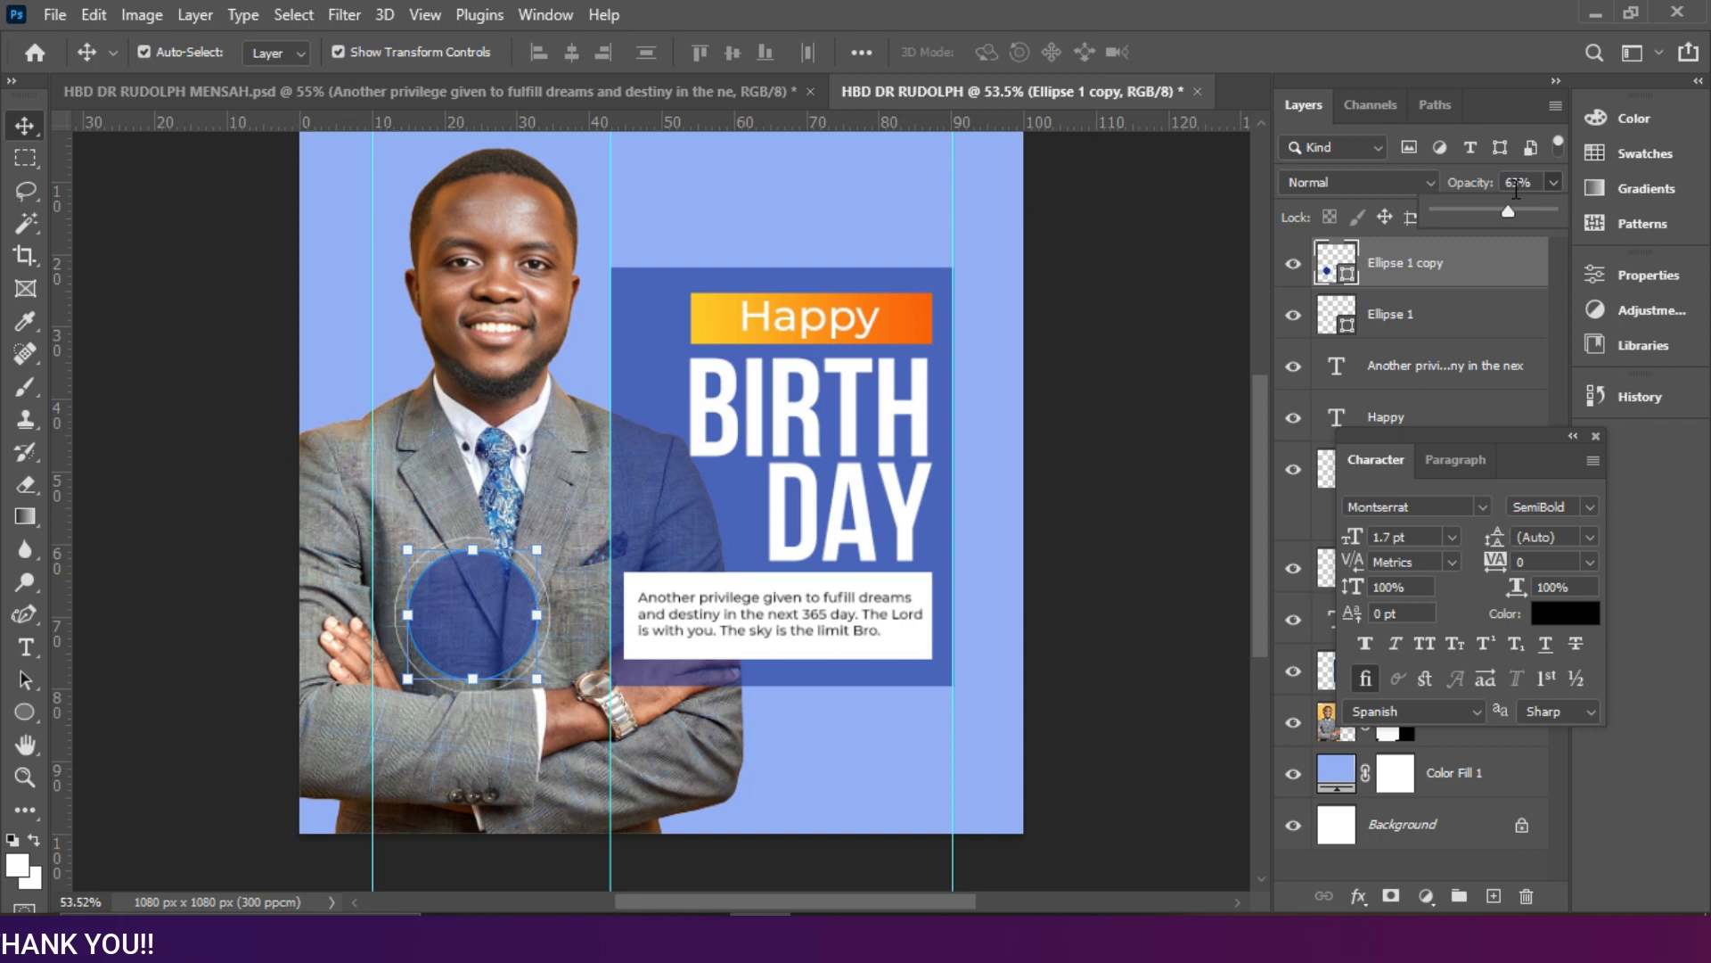
key(Up)
key(Up)
key(Up)
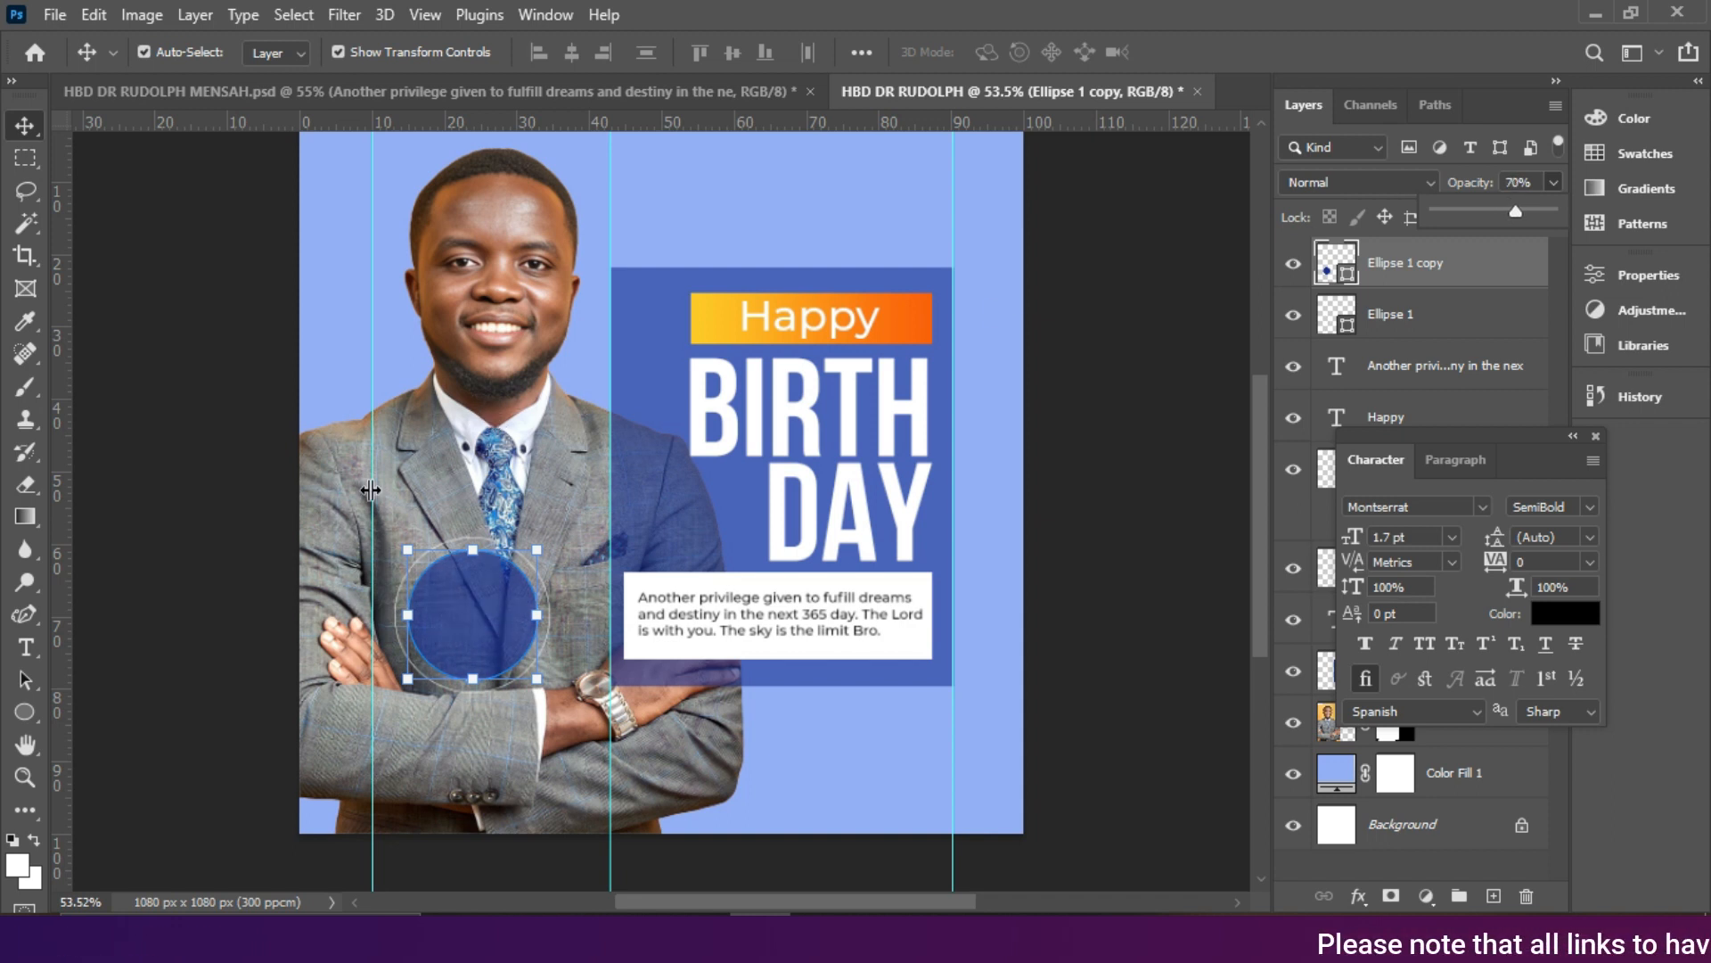
Step: Rasterize the white outline ring's layer, Ellipse 1
click(1408, 336)
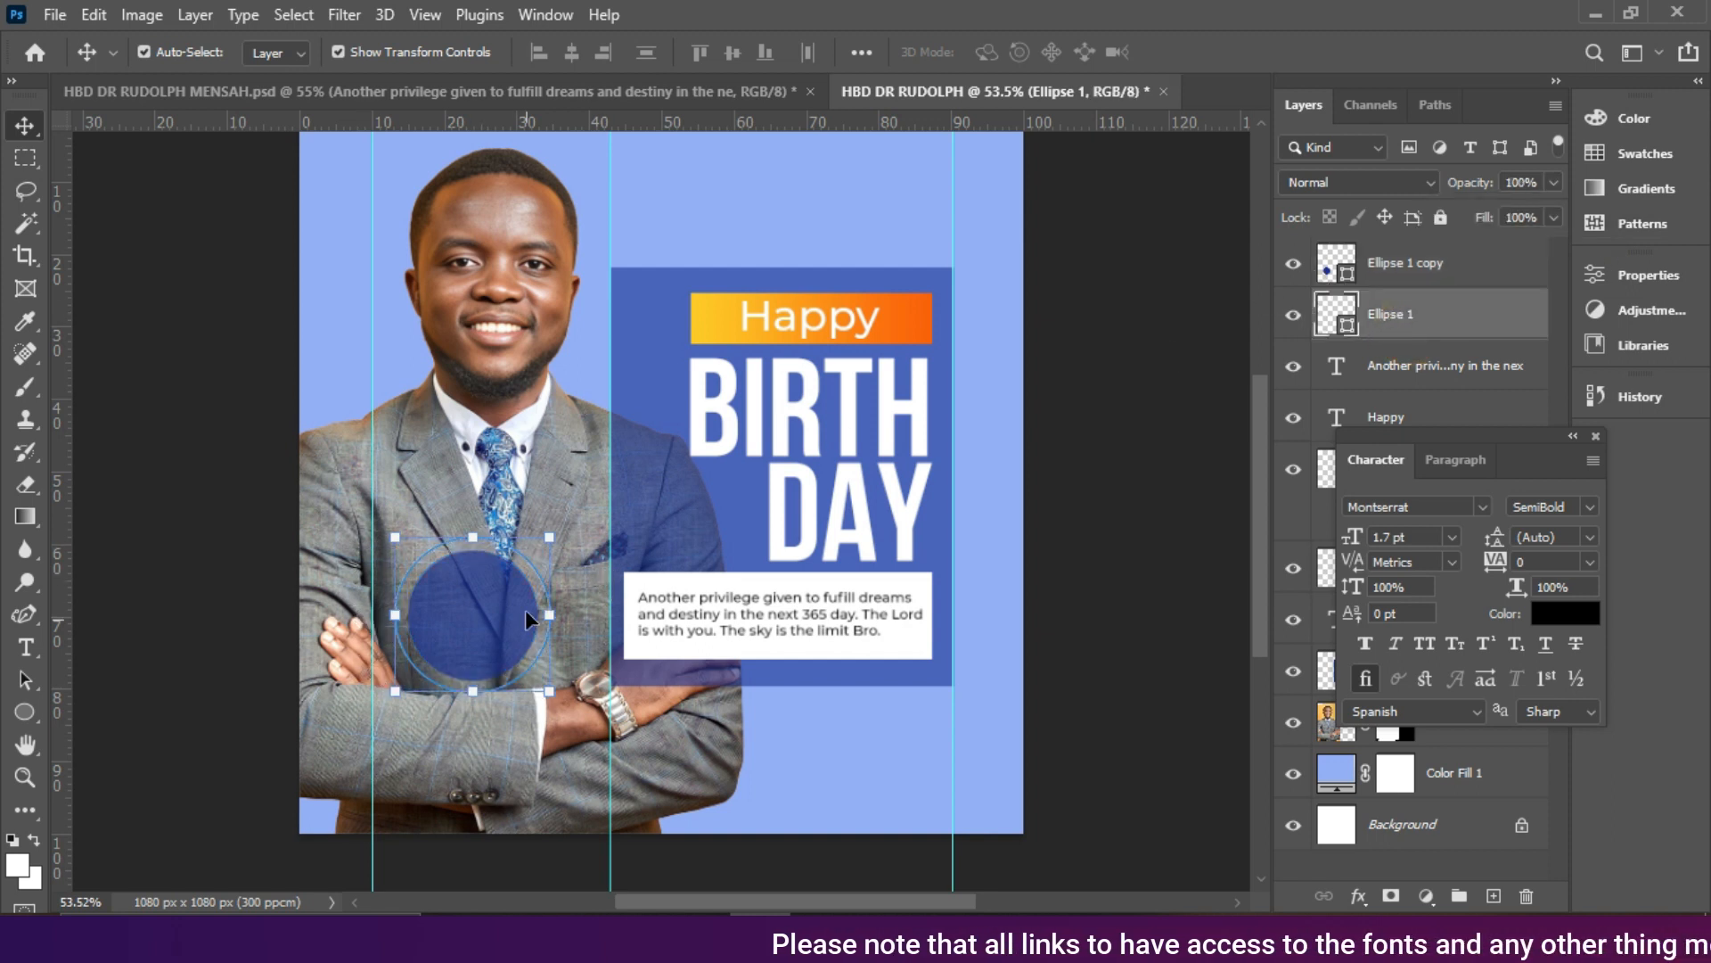
right_click(1451, 327)
click(1219, 383)
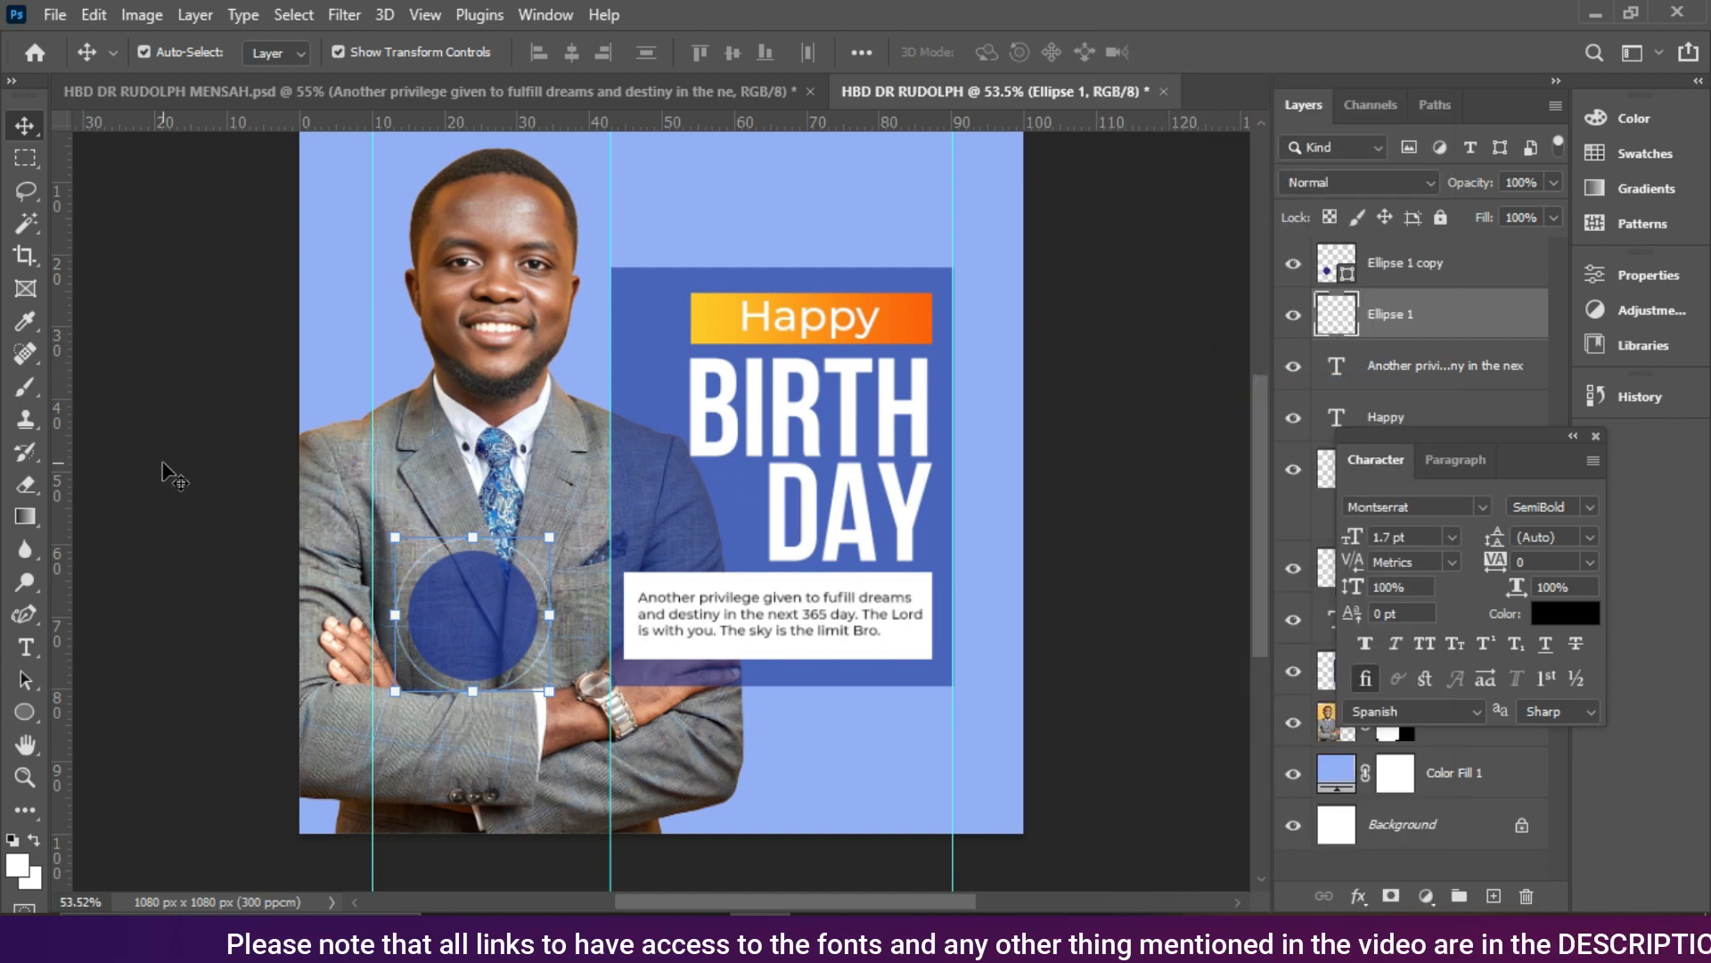
Step: Erase small sections at the ring's top, lower right and lower left using Lasso selections, leaving separate arcs
click(25, 192)
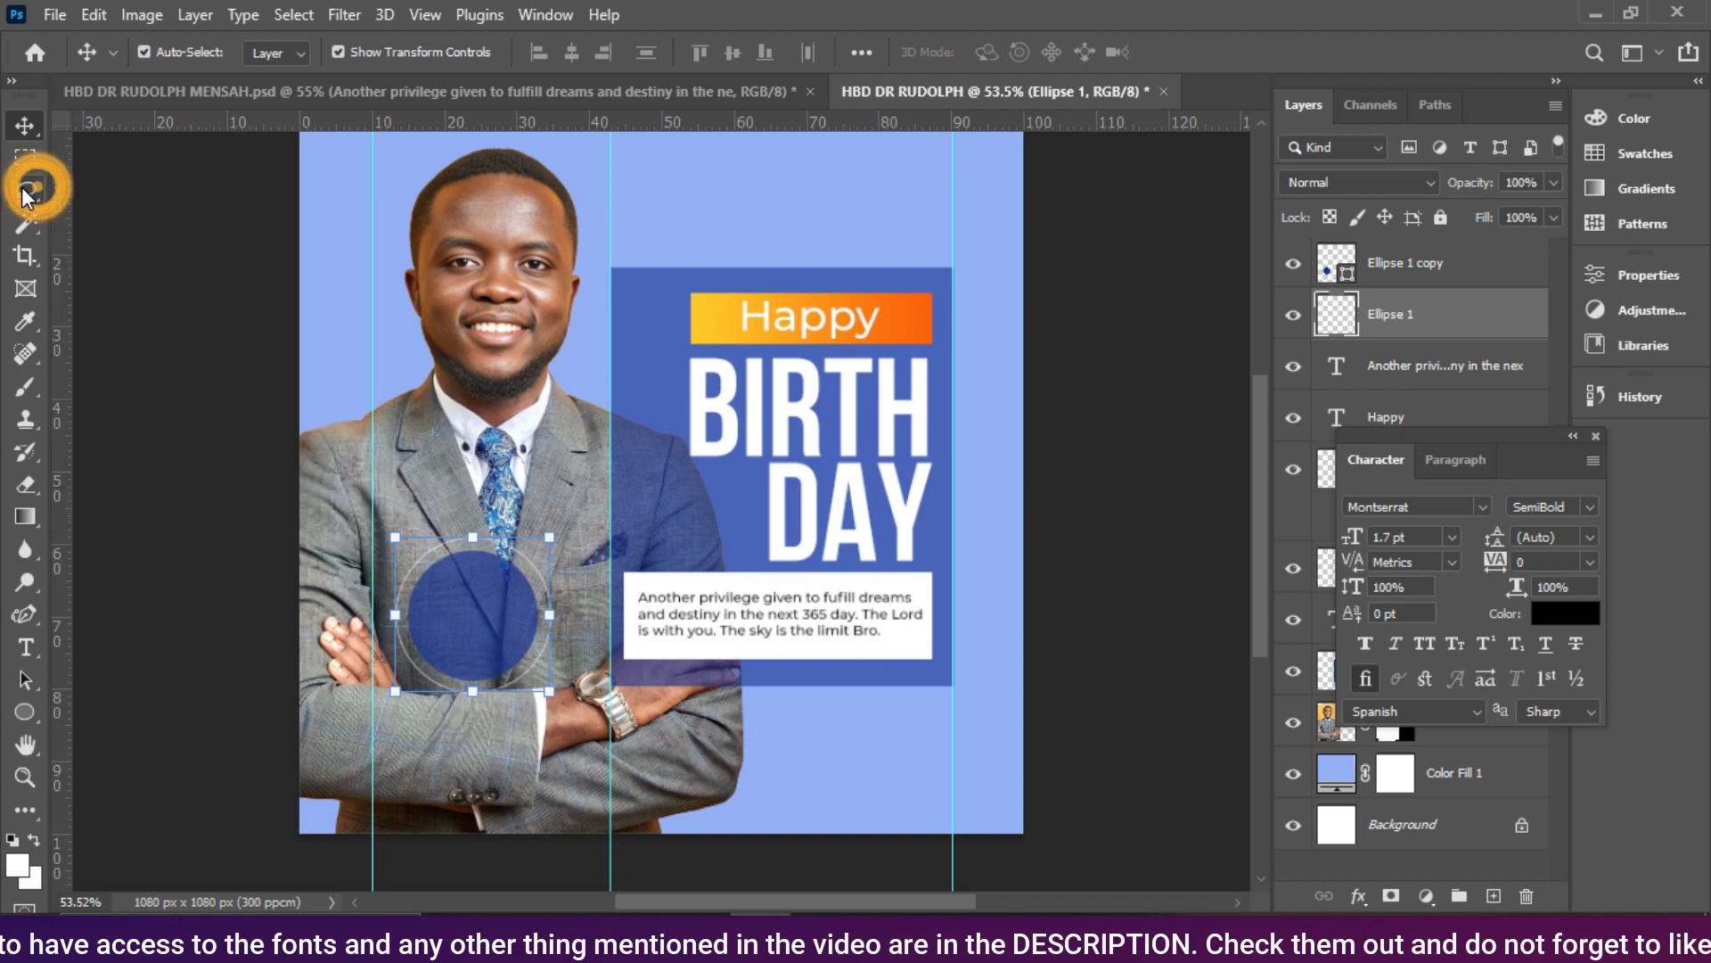
mouse_move(451, 538)
mouse_down()
mouse_move(458, 556)
mouse_move(470, 526)
mouse_move(441, 550)
mouse_up()
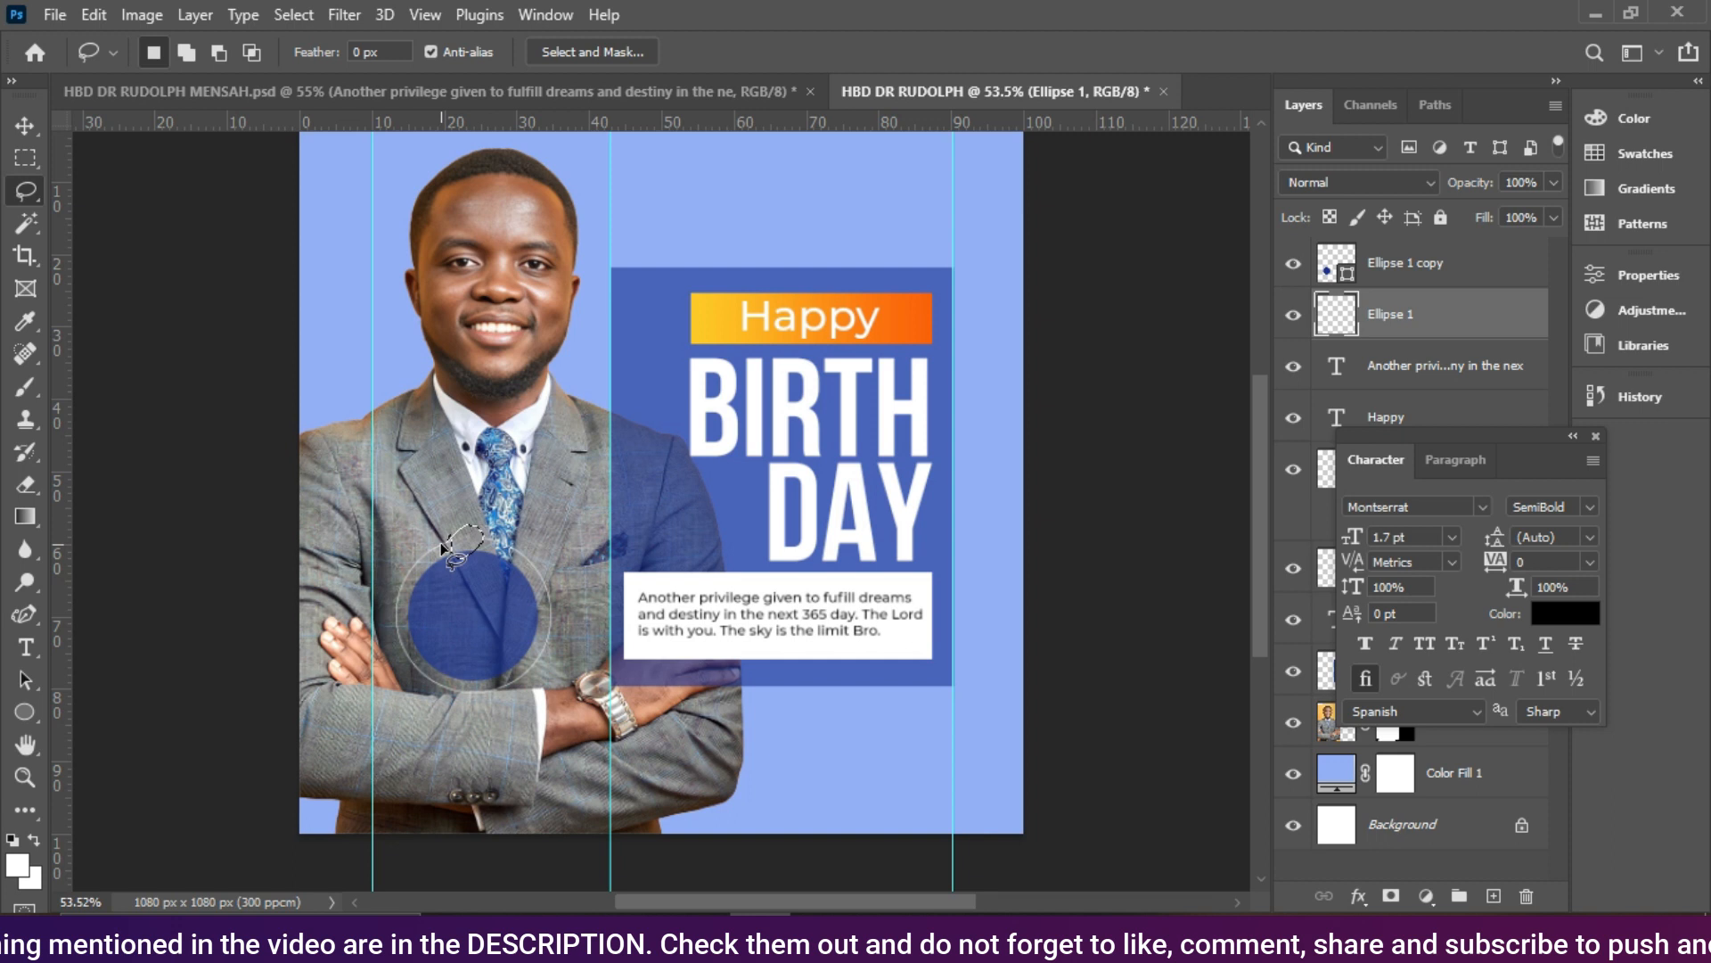
click(541, 652)
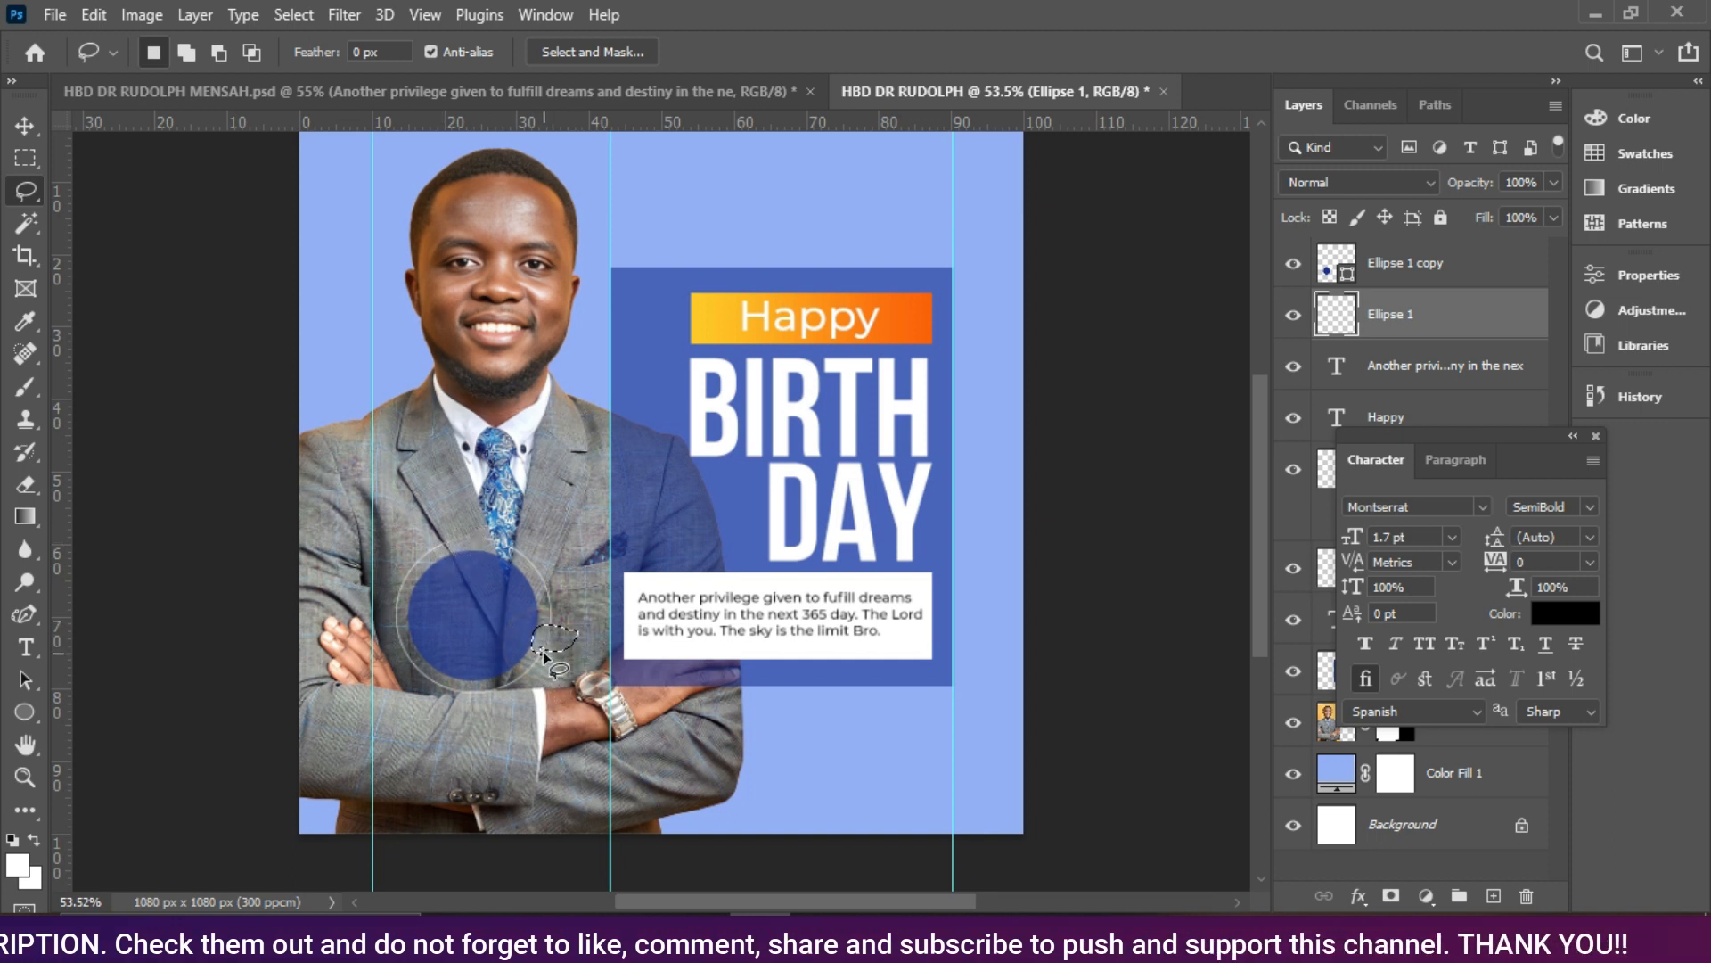
key(ctrl+d)
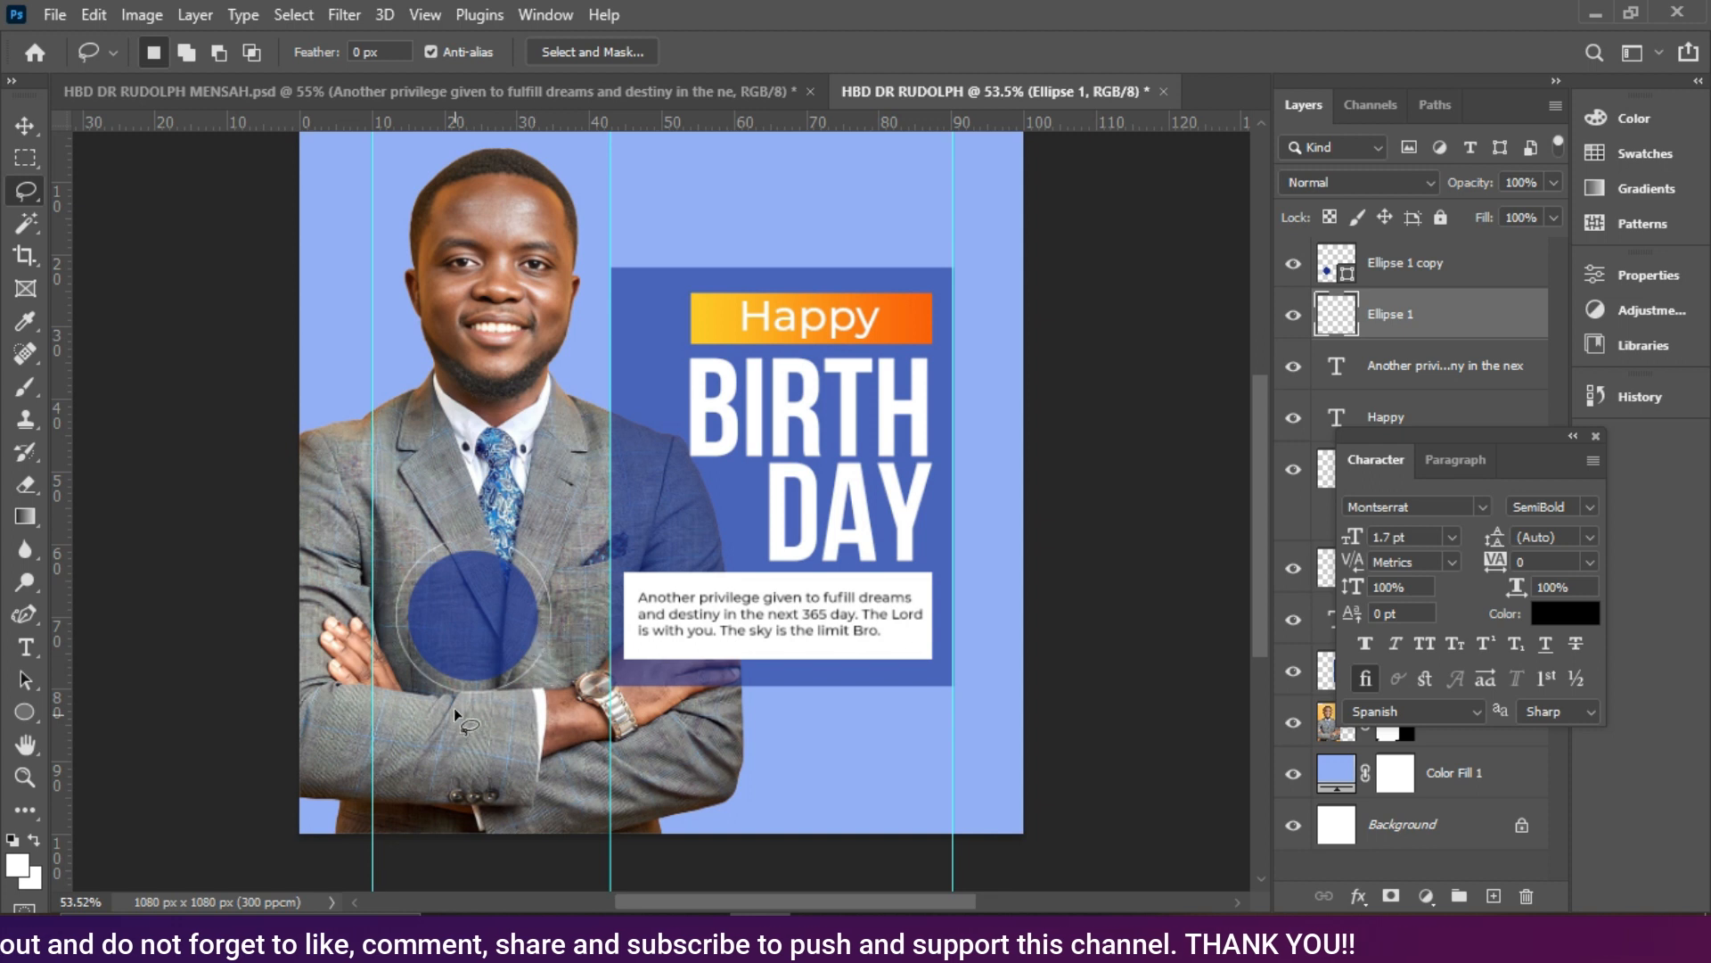
mouse_move(393, 634)
mouse_down()
mouse_move(418, 665)
mouse_move(405, 682)
mouse_move(395, 637)
mouse_up()
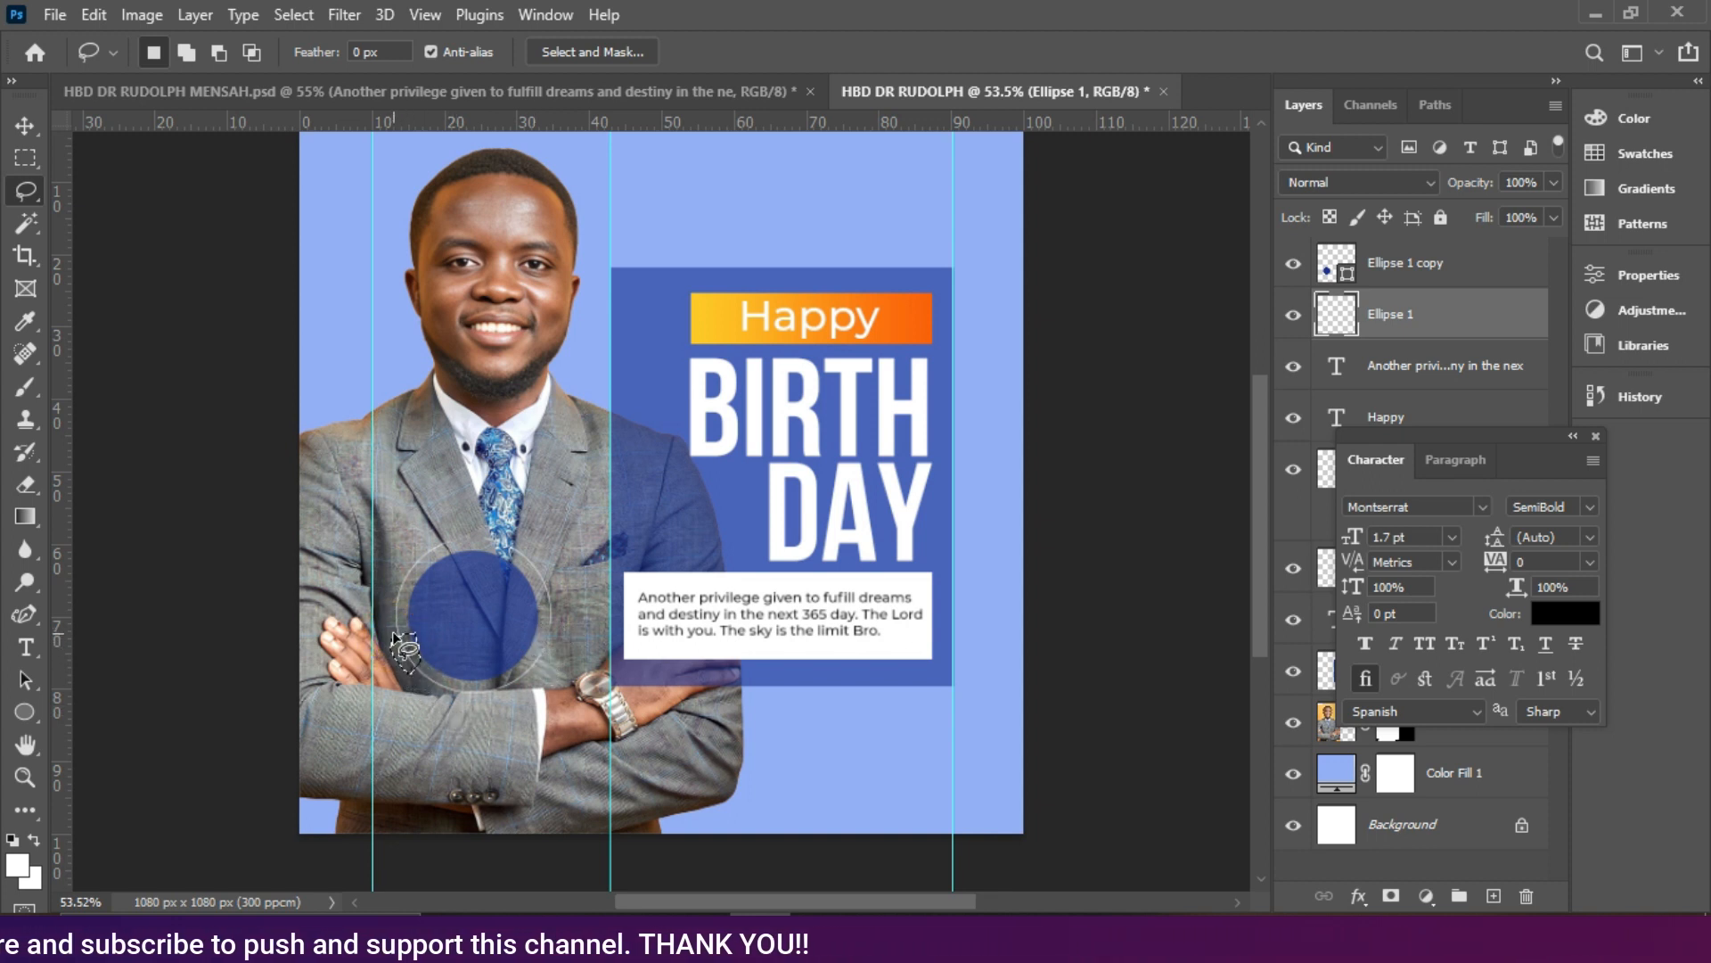
key(Delete)
key(ctrl+d)
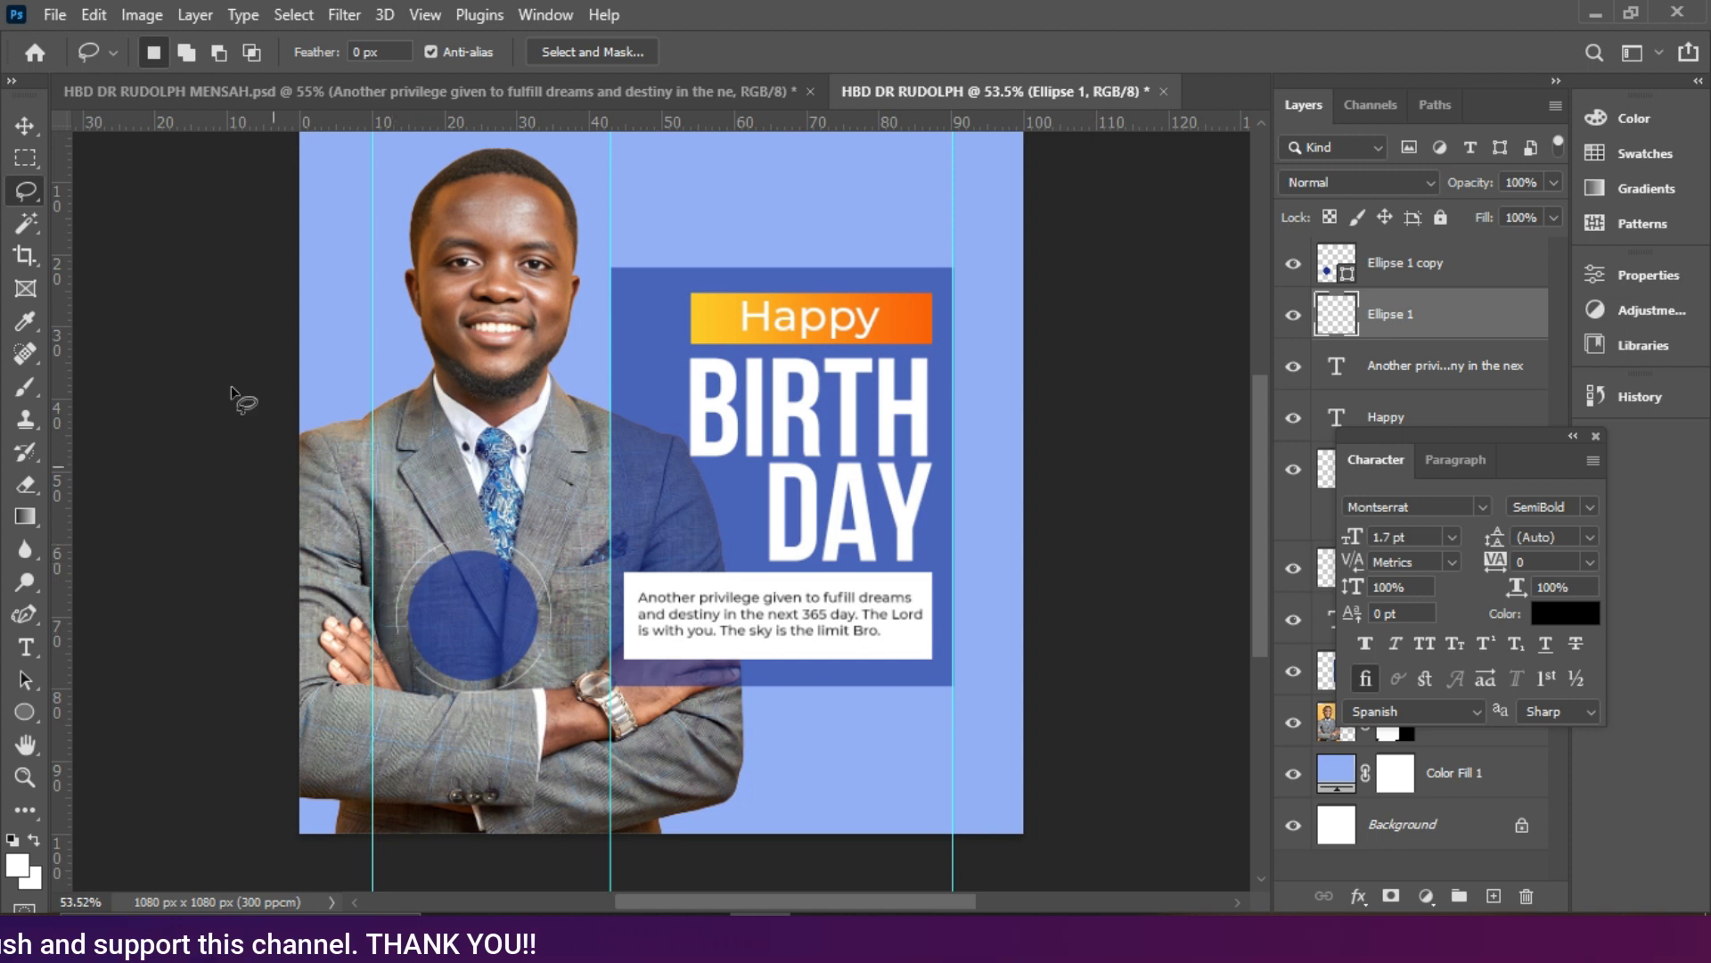
Step: Duplicate the Happy text onto the blue circle and bring the copy to the top of the layer stack
click(24, 125)
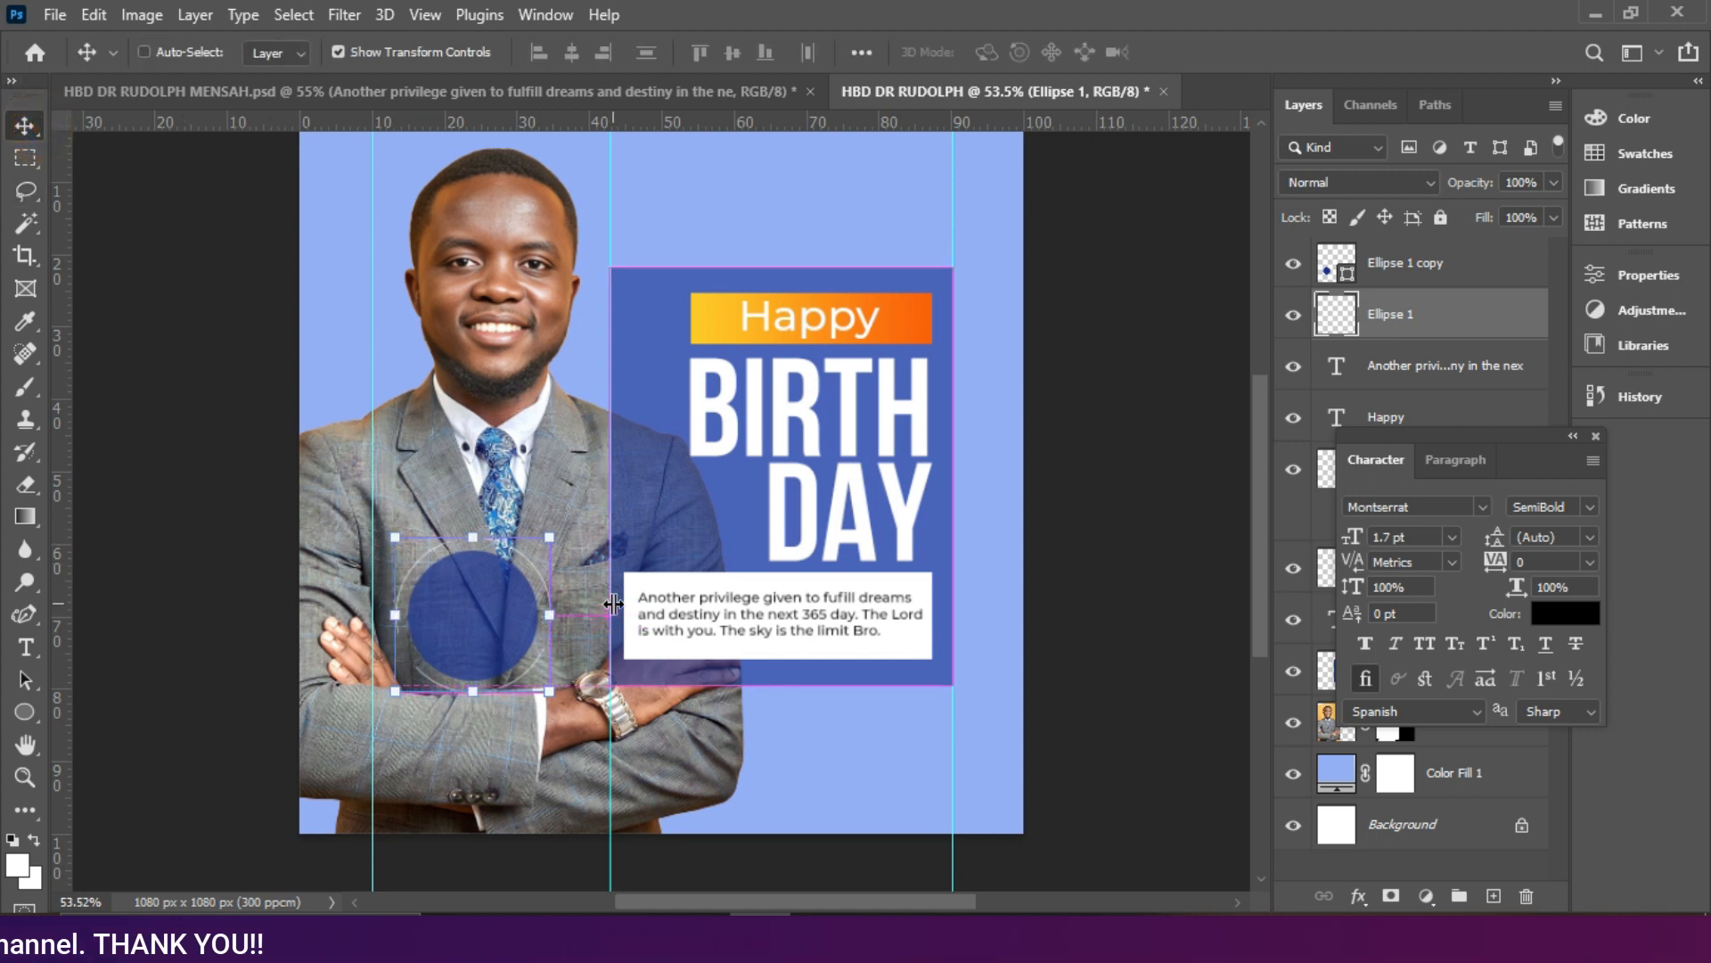
key(ctrl+plus)
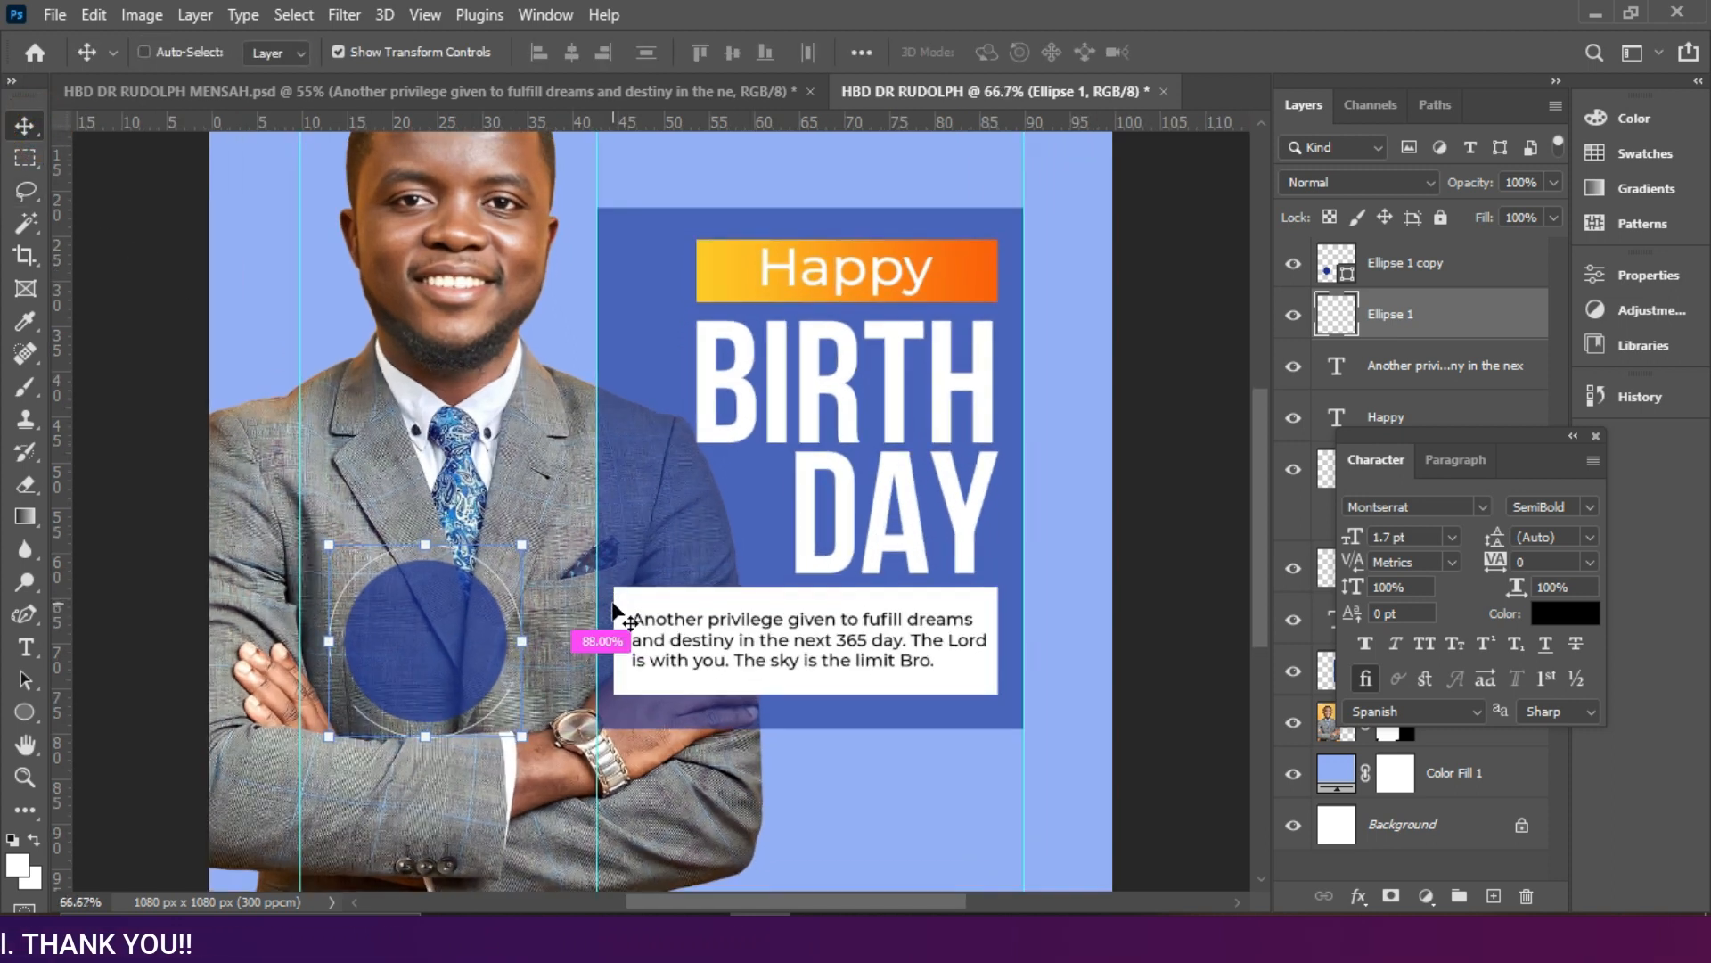
click(521, 545)
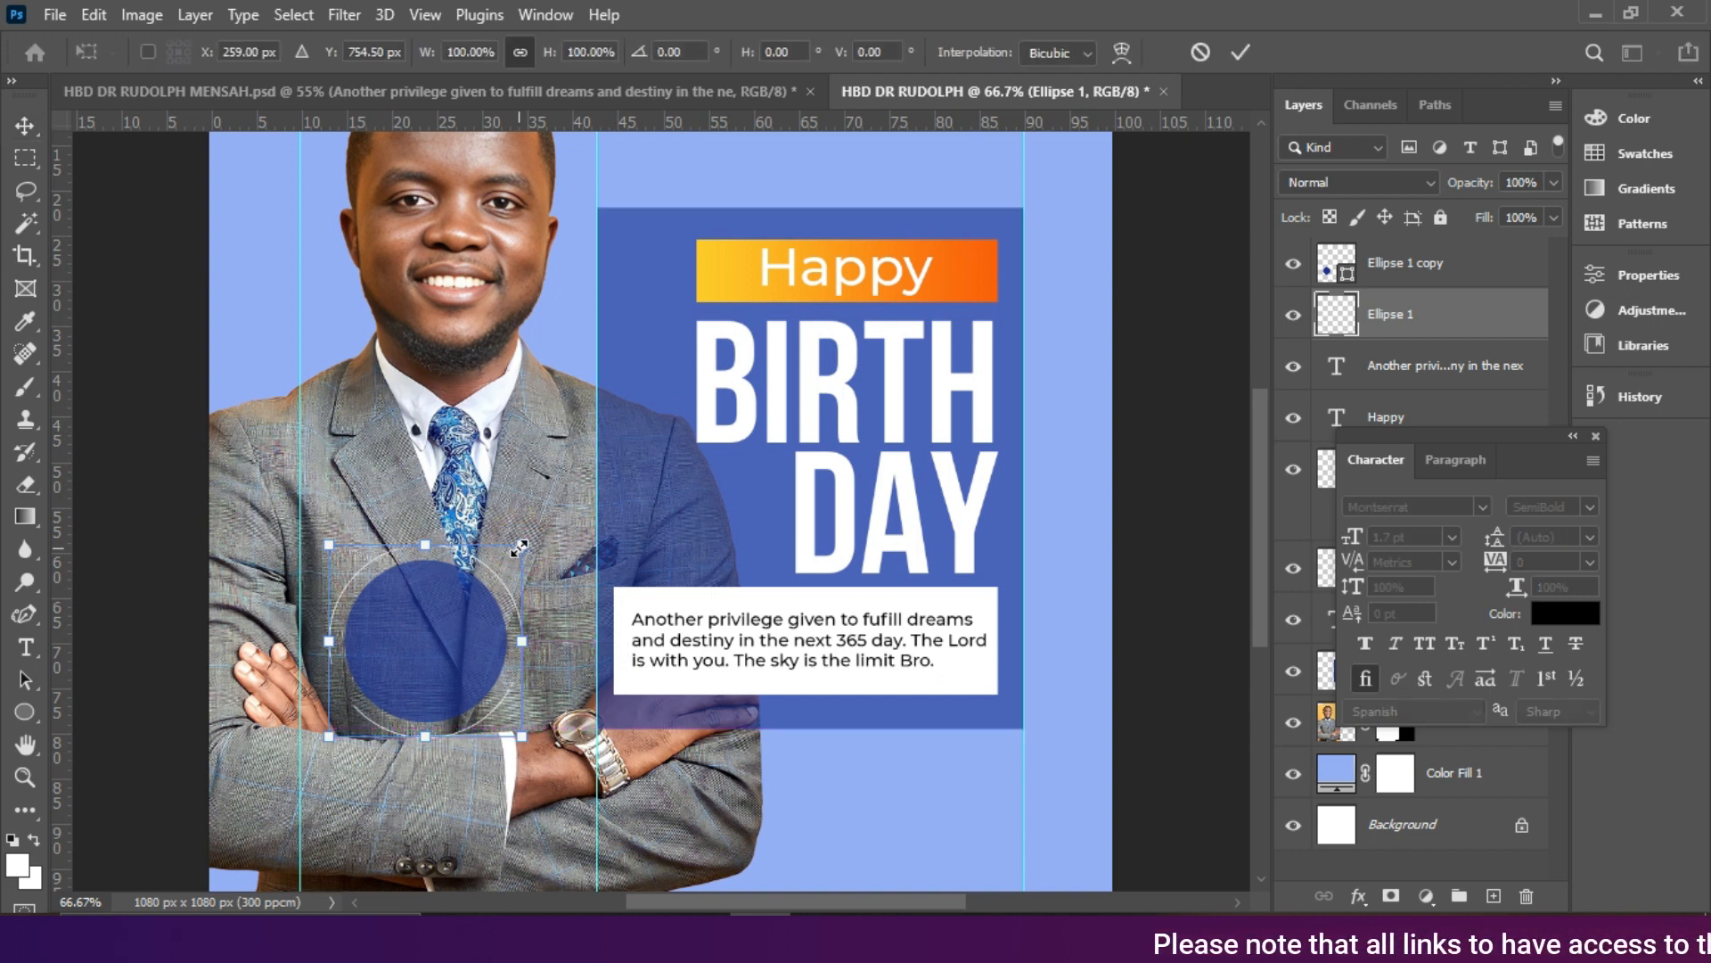
key(Return)
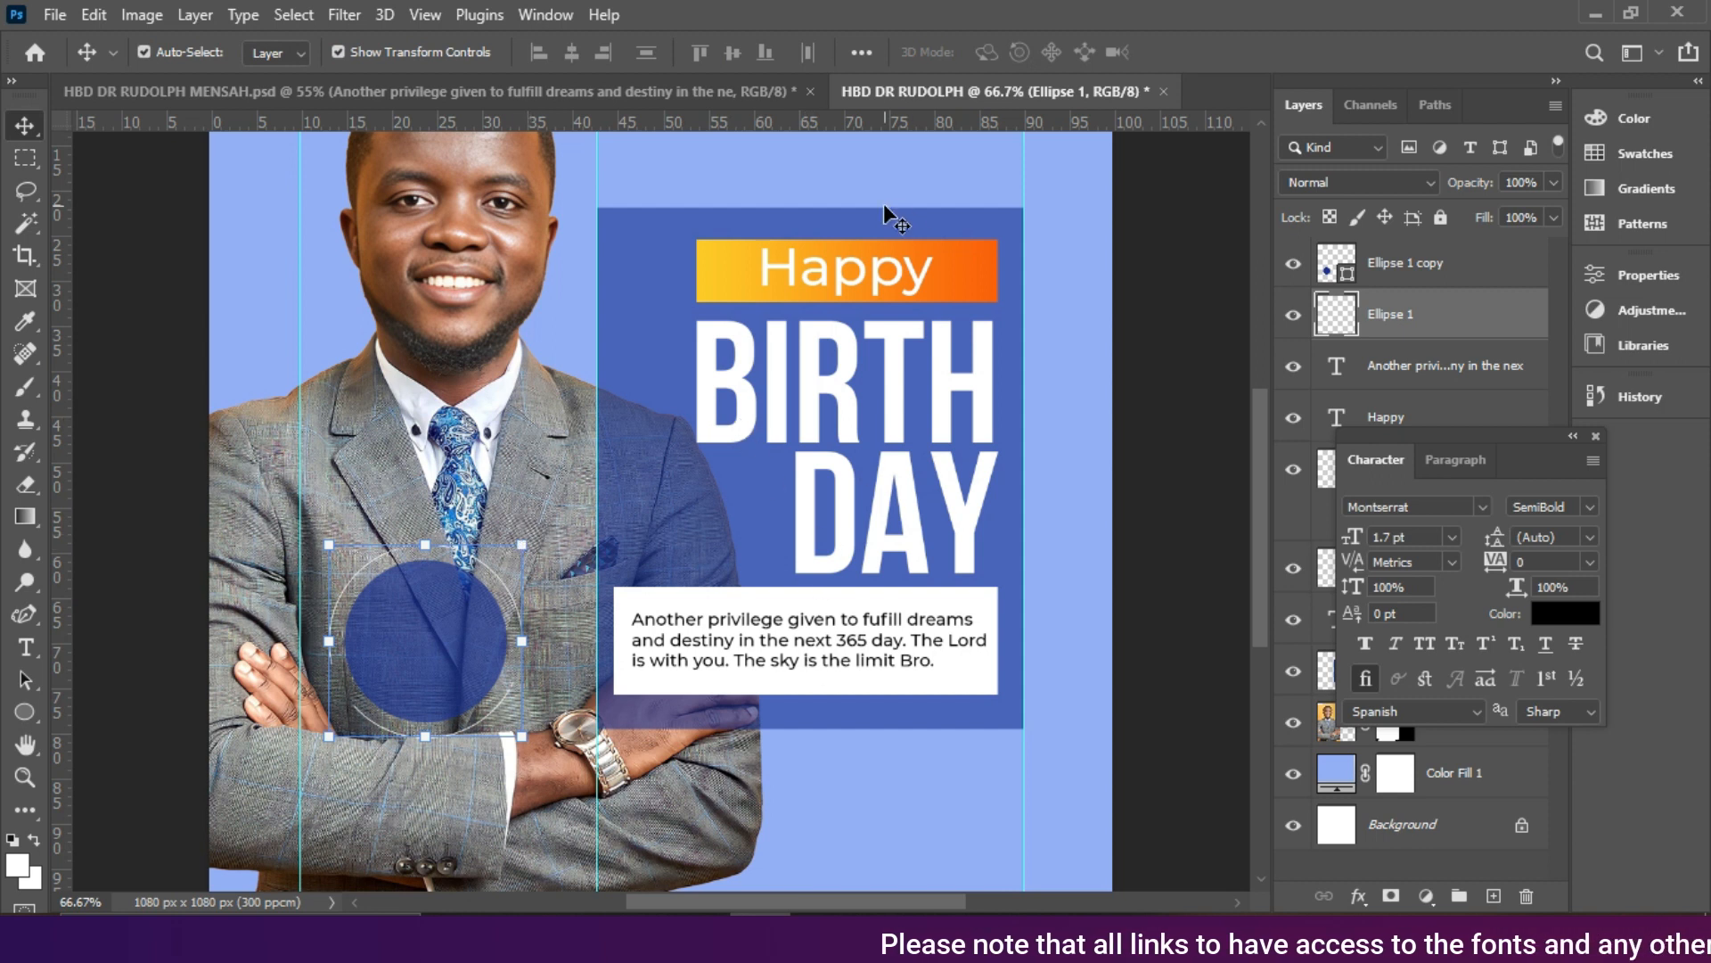
click(818, 265)
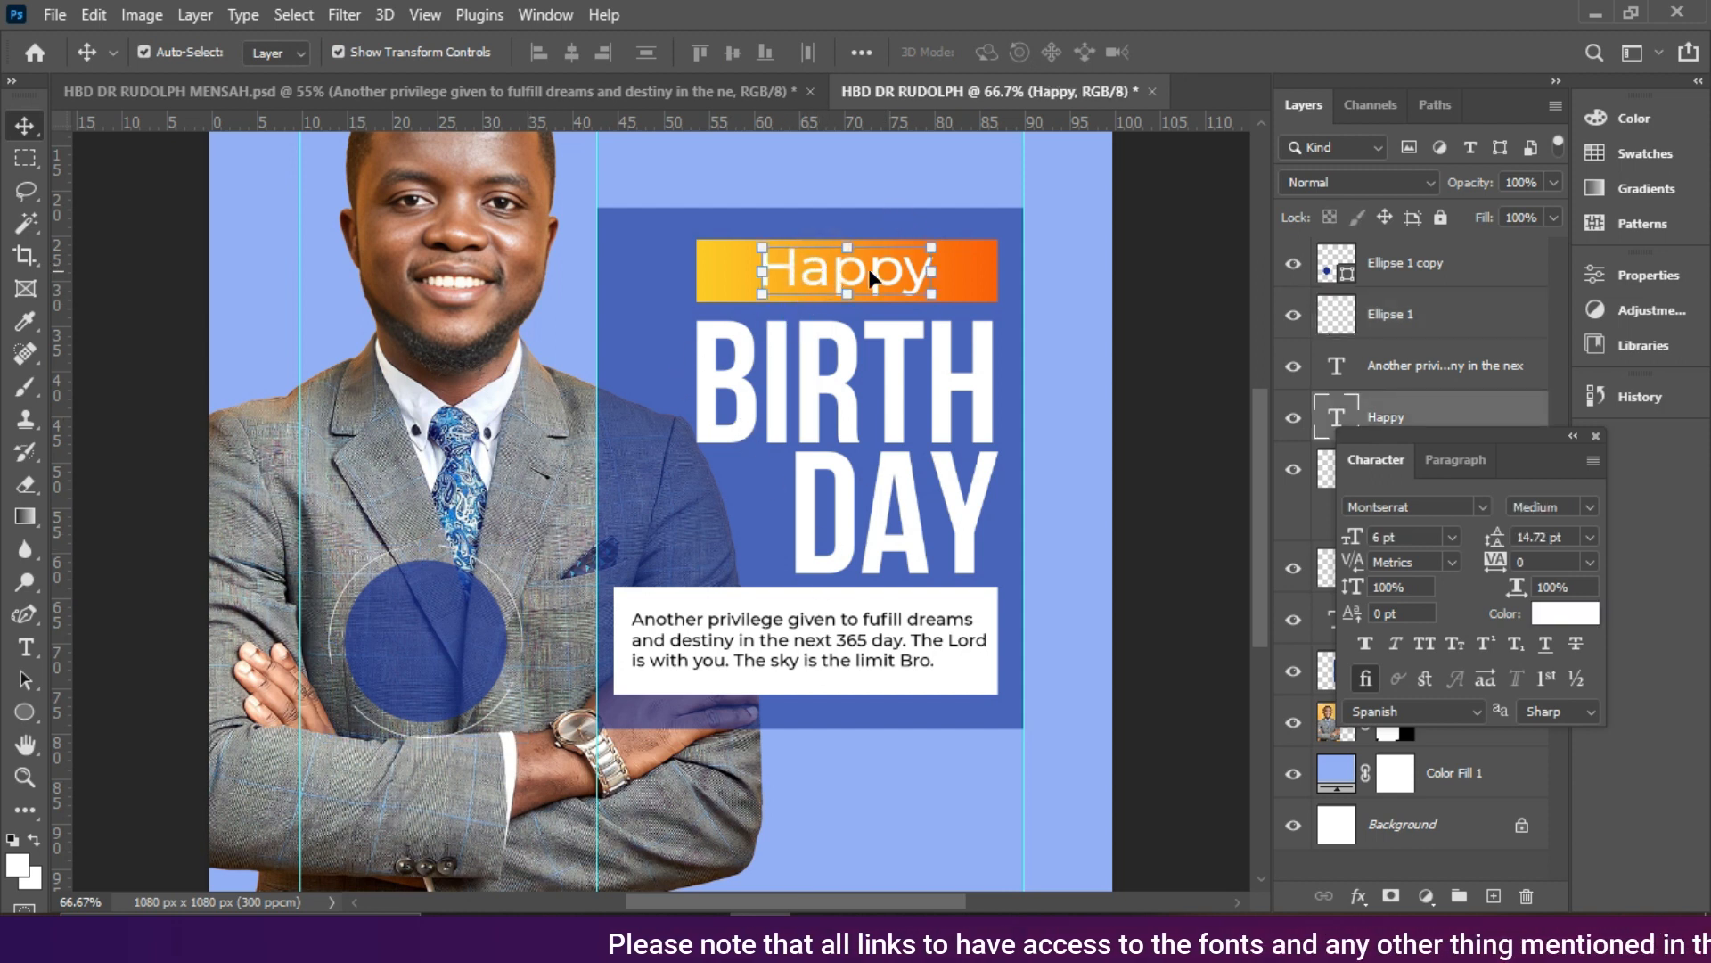
drag(886, 275, 466, 648)
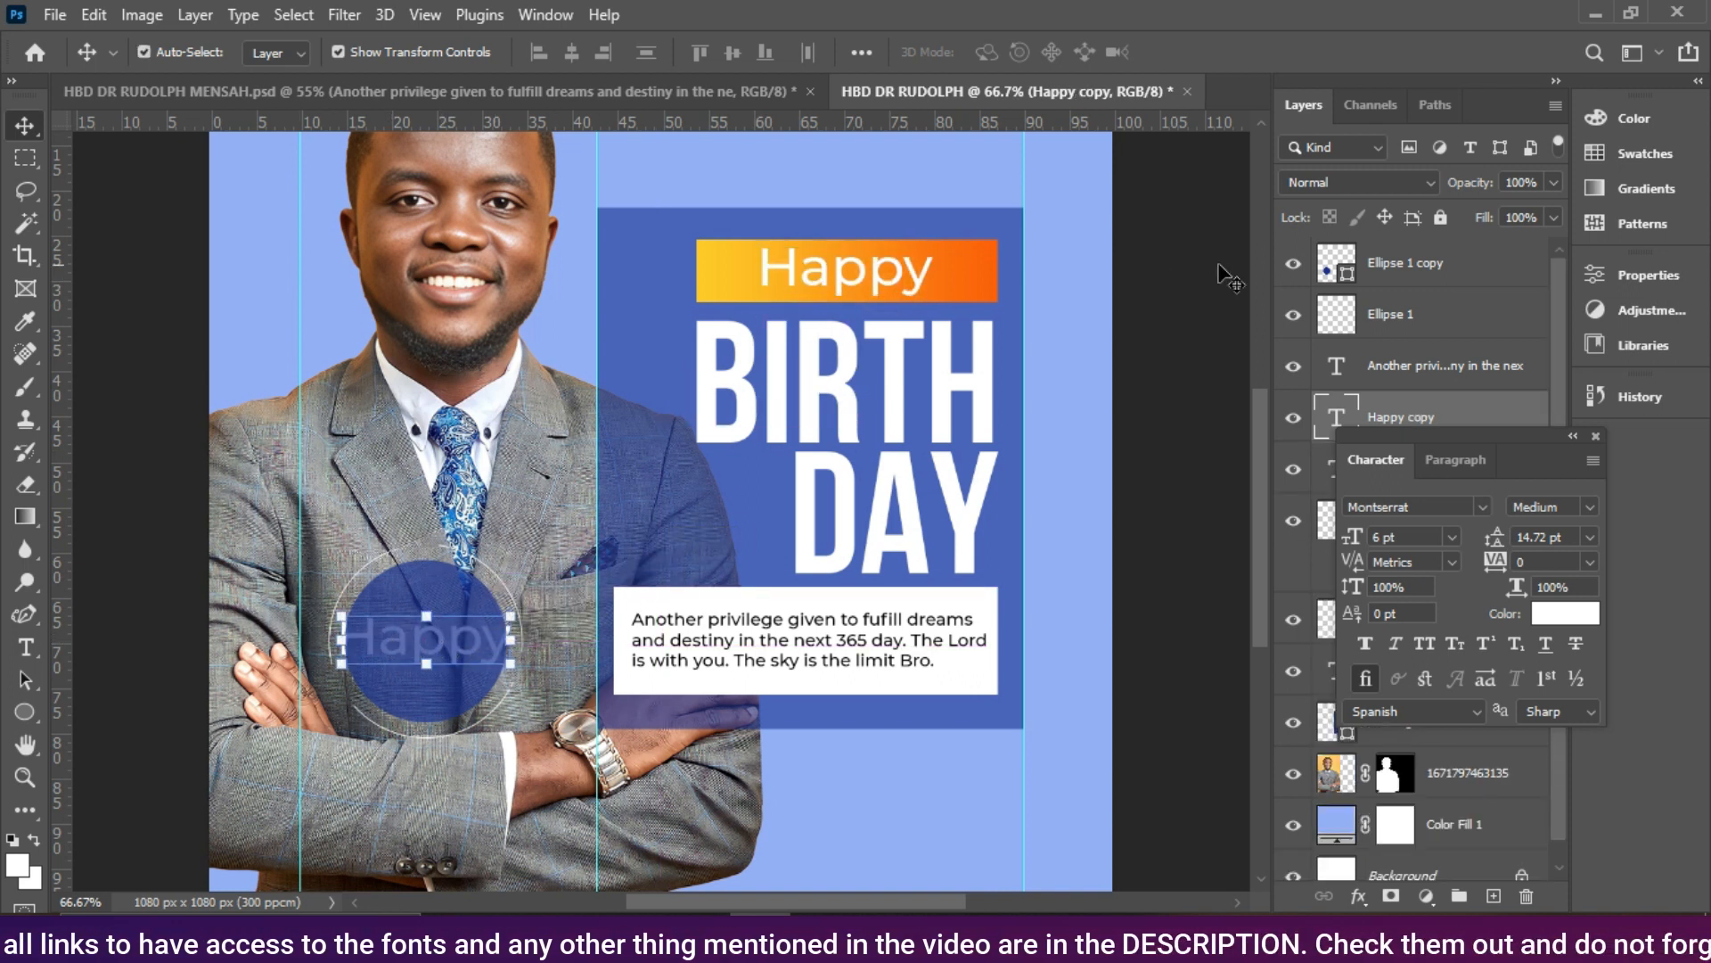
drag(1413, 412, 1412, 252)
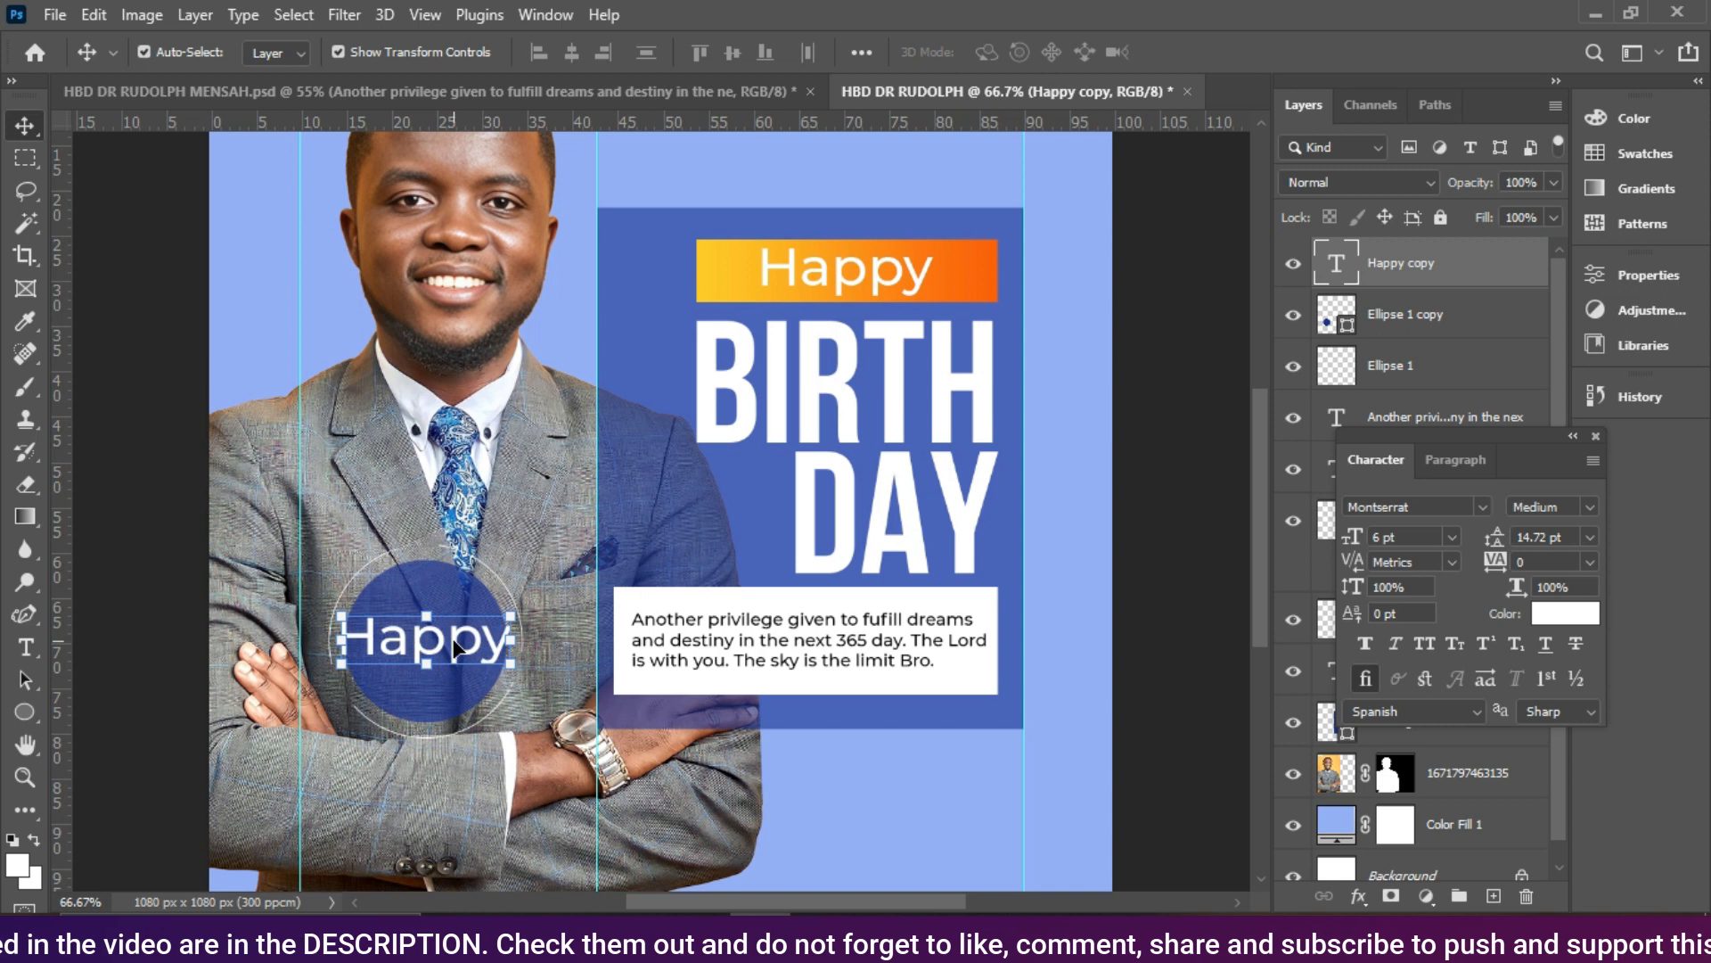
Step: Replace the copied Happy text with the celebrant's title and full name in capitals on two lines, aligned left
double_click(459, 644)
double_click(457, 636)
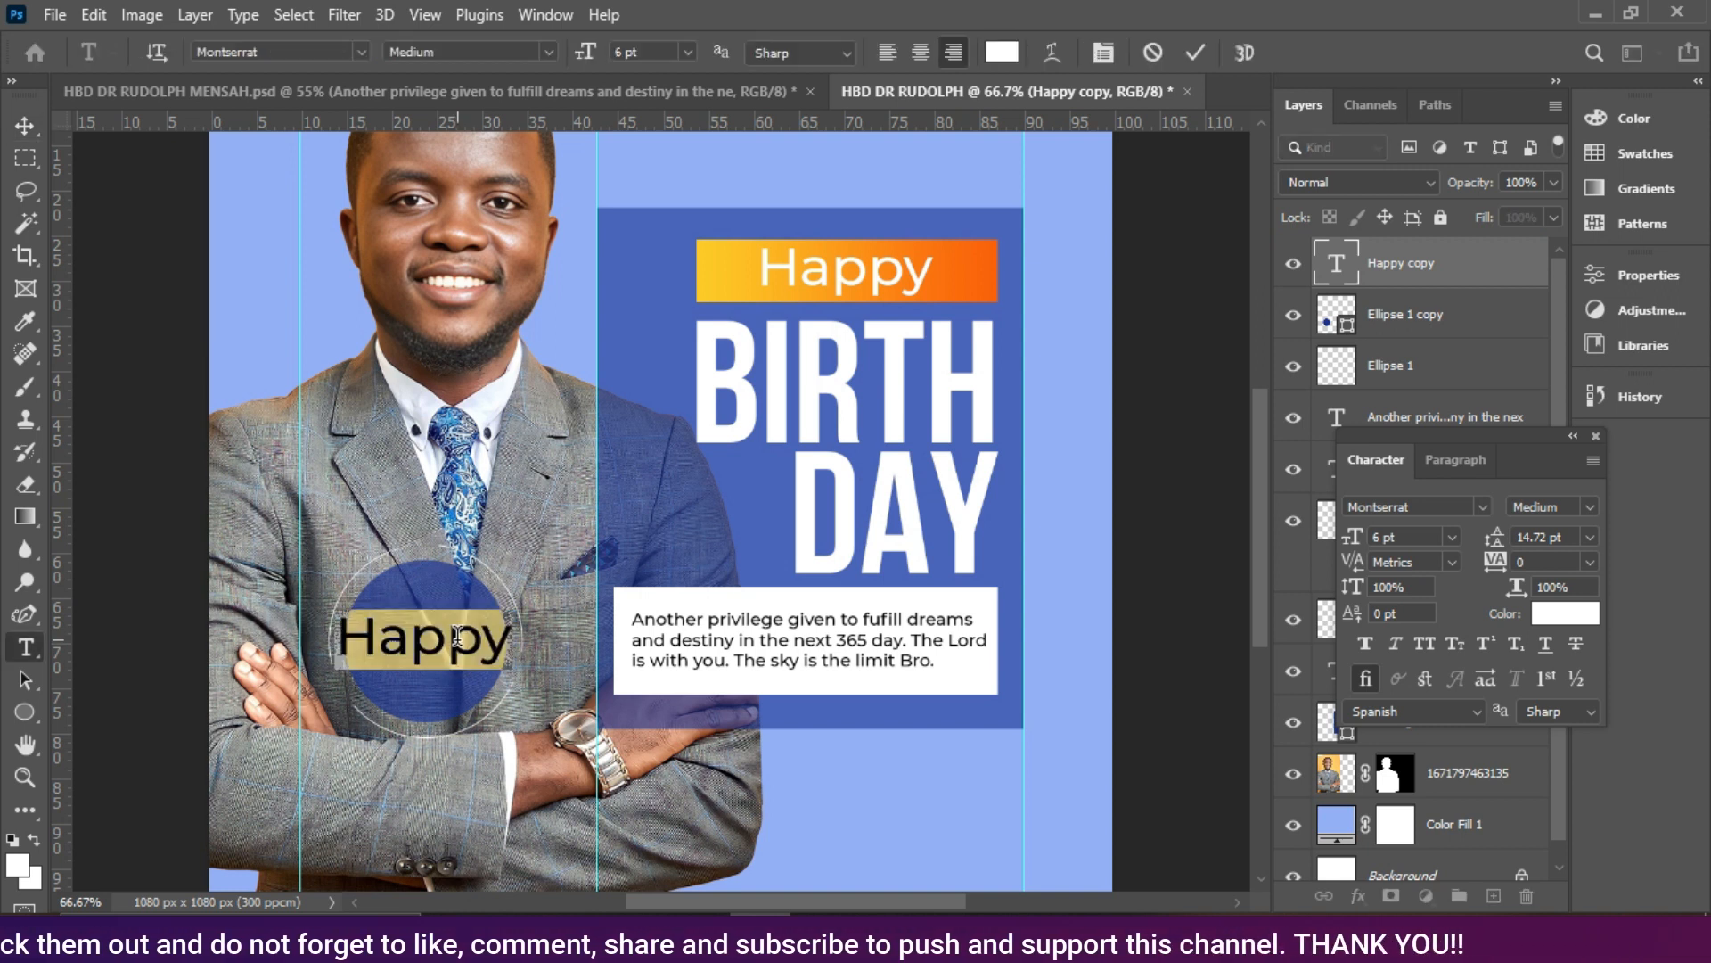
click(457, 635)
text(DR.R)
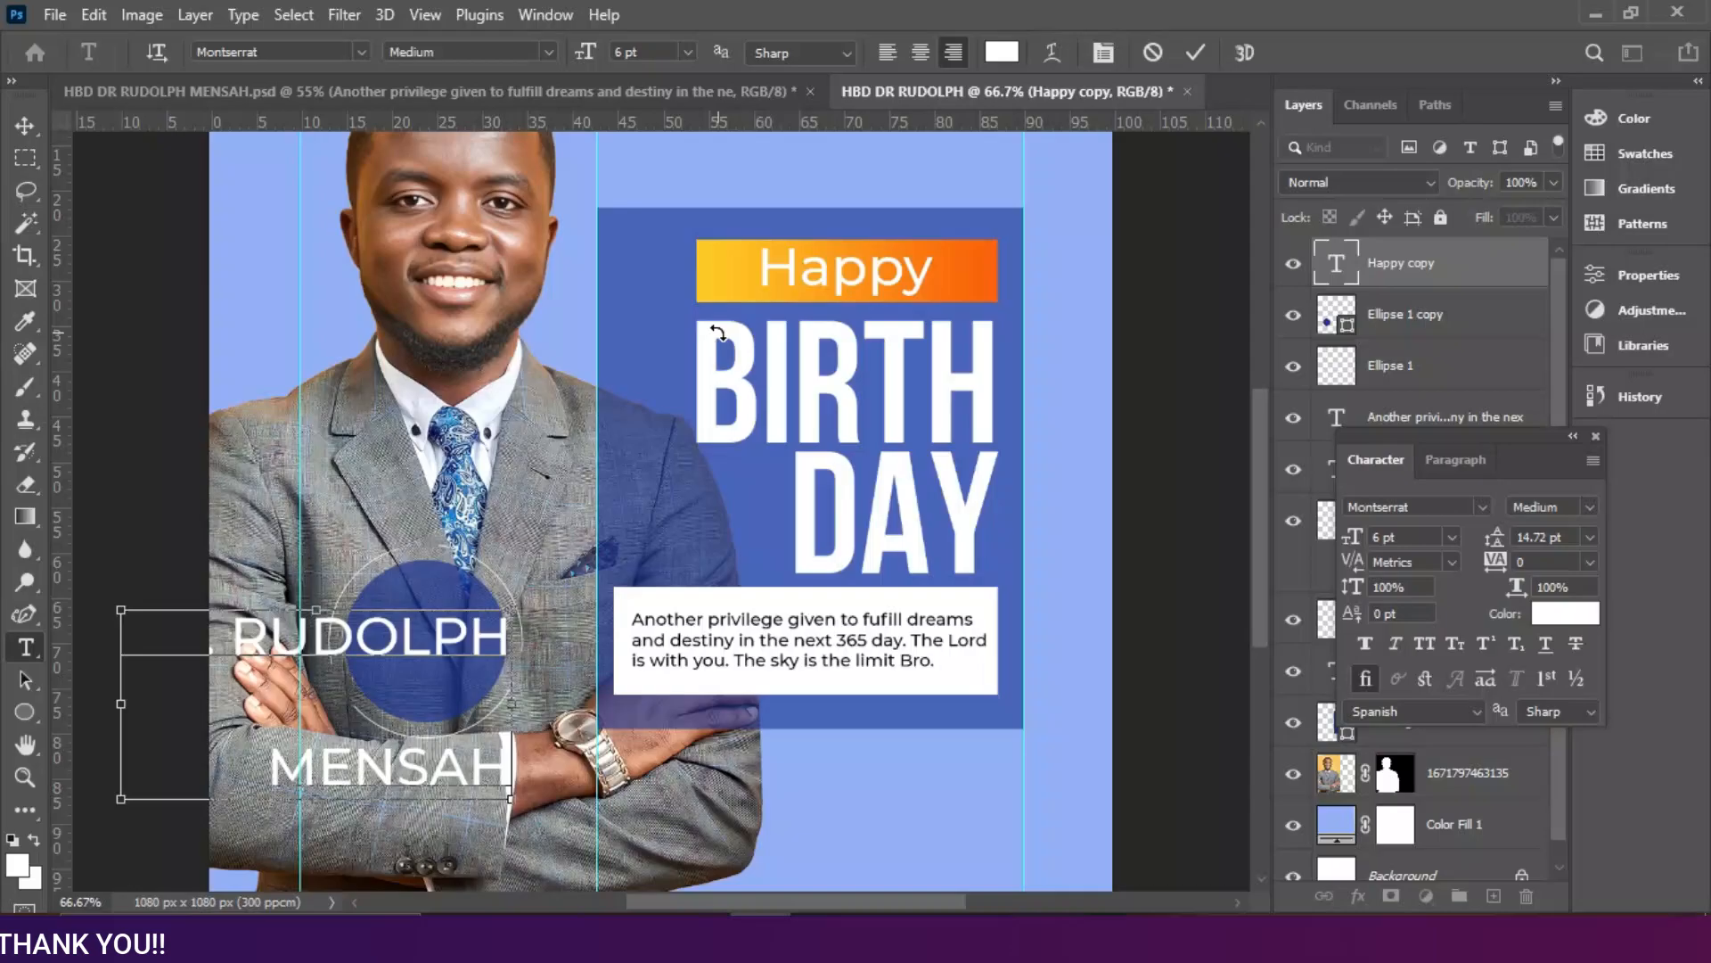
key(ctrl+a)
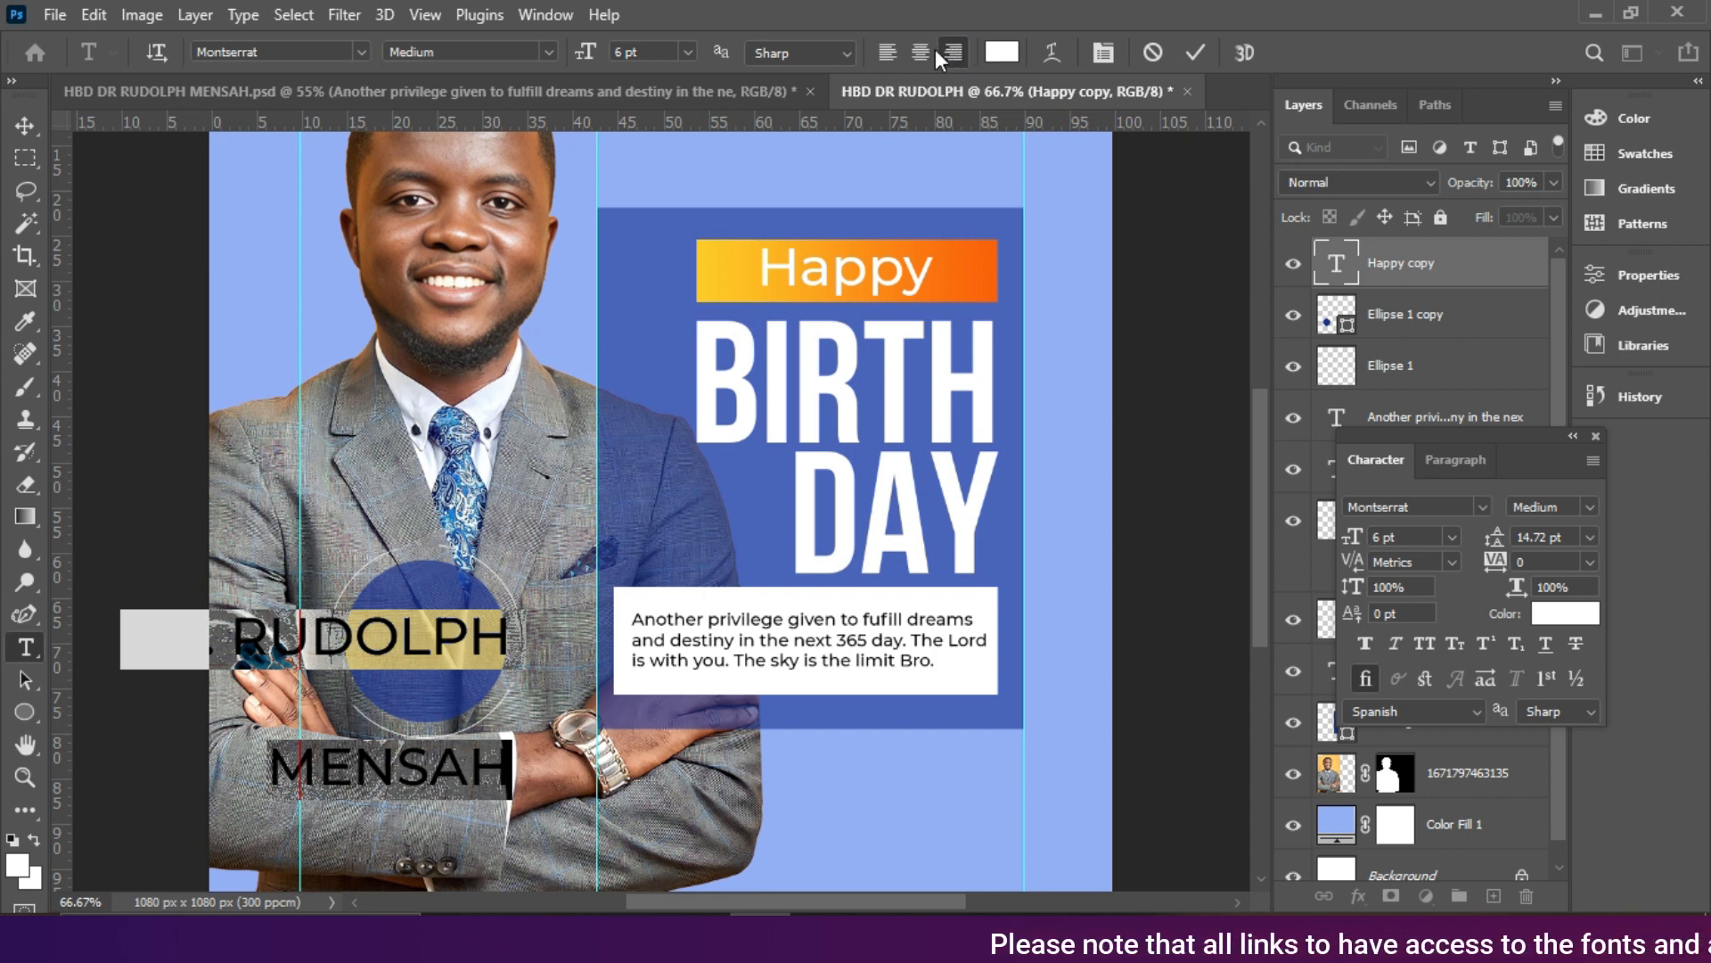
click(892, 55)
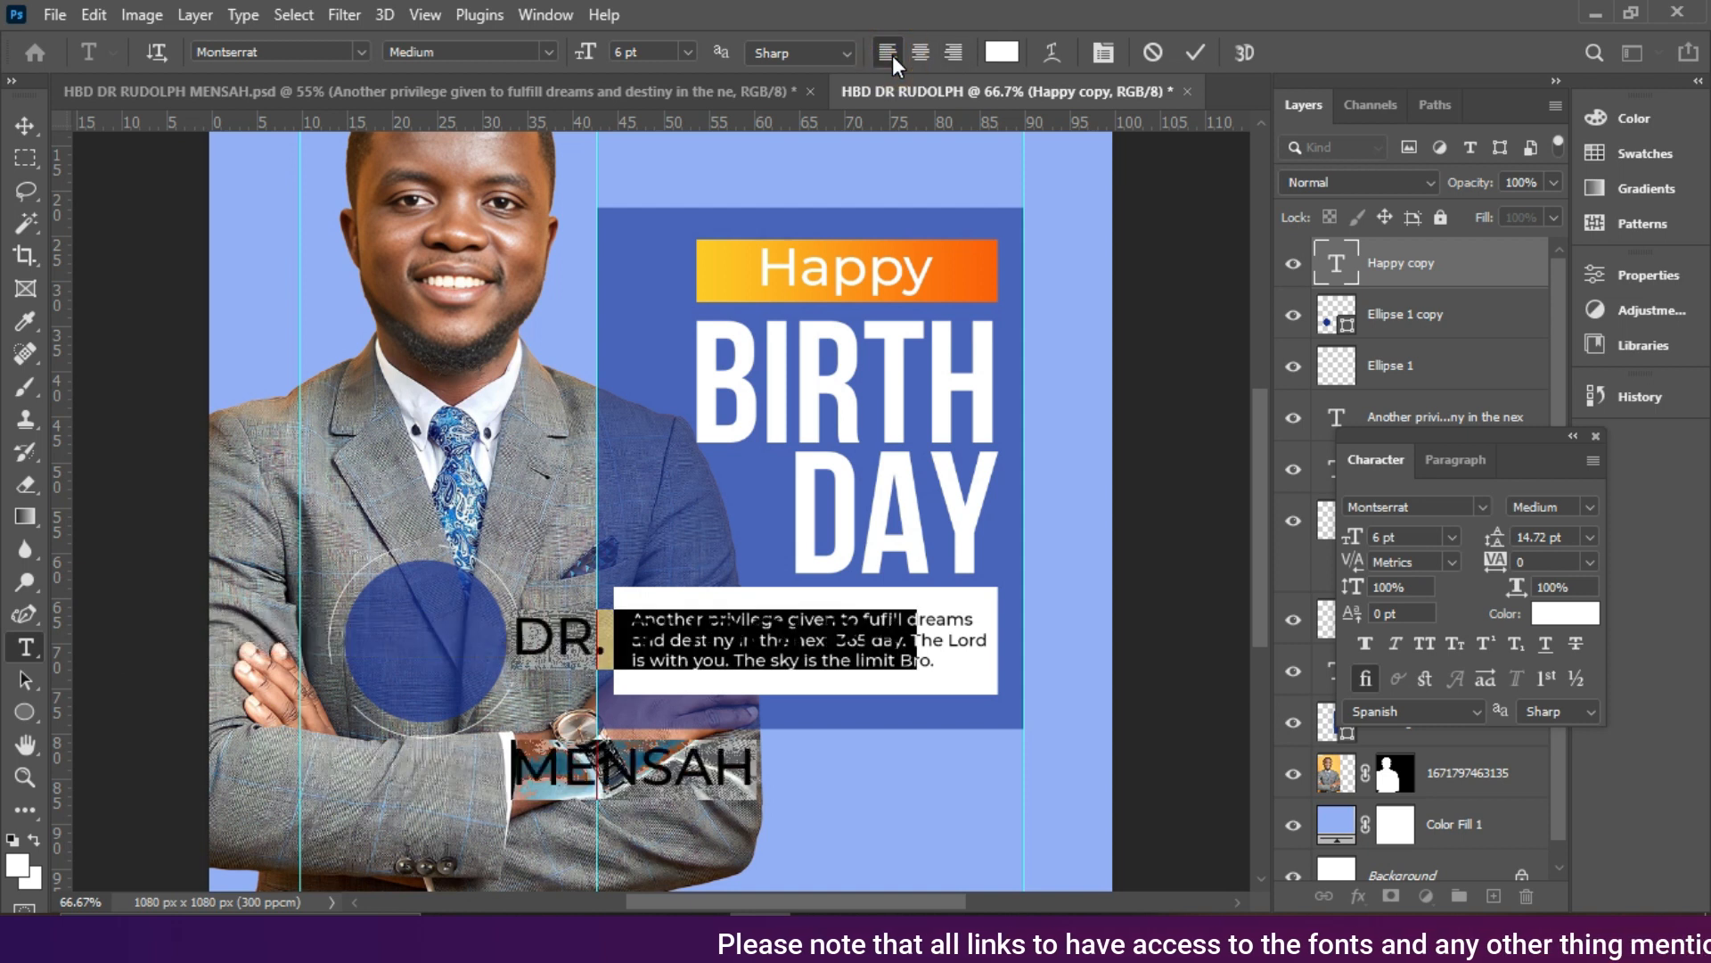
click(1190, 46)
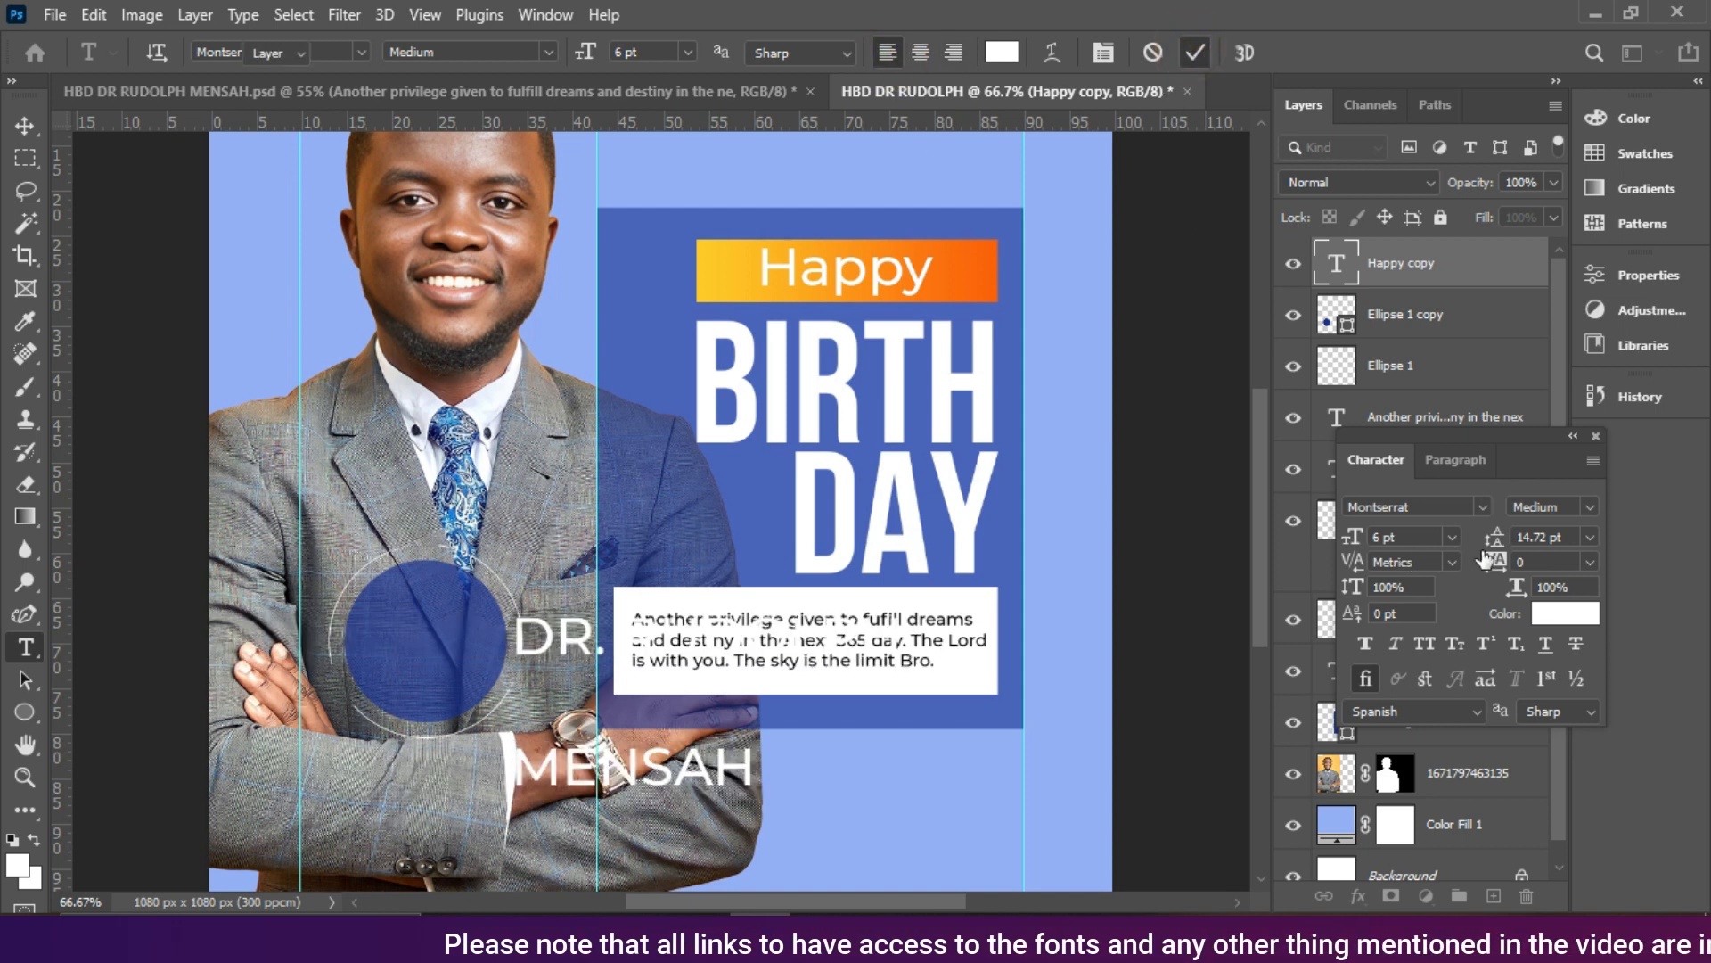
Step: Fit the name text inside the blue circle with Auto leading, scaling it down to about 33%
key(v)
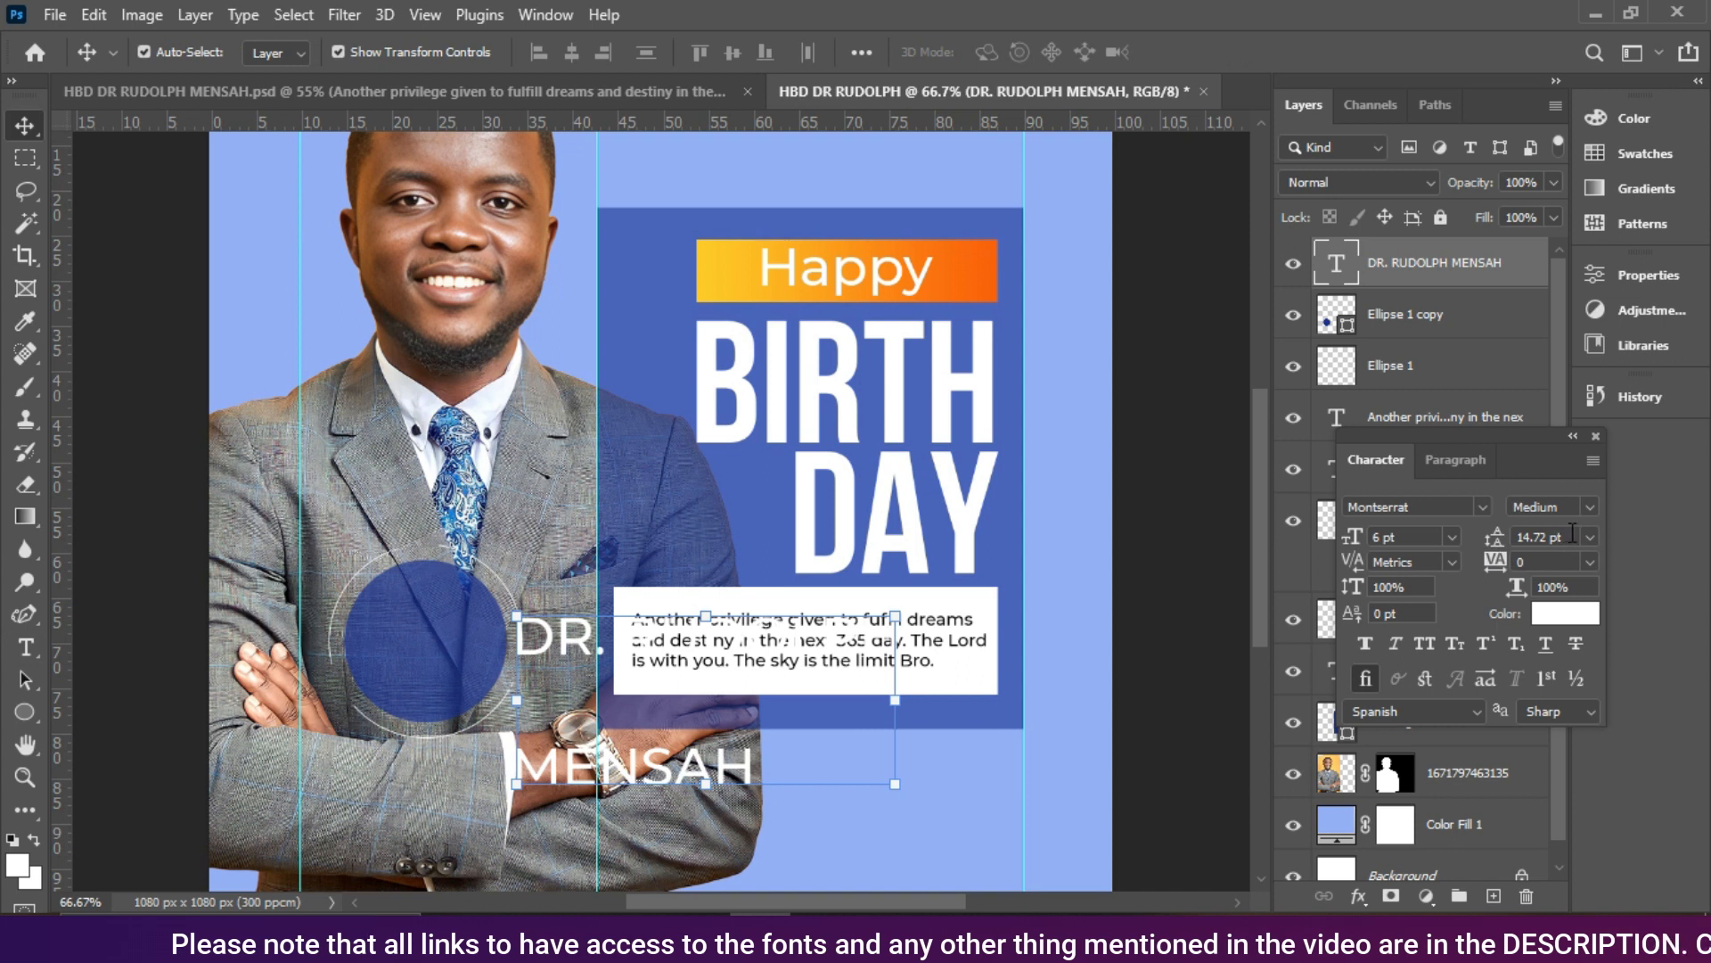
drag(579, 678, 411, 724)
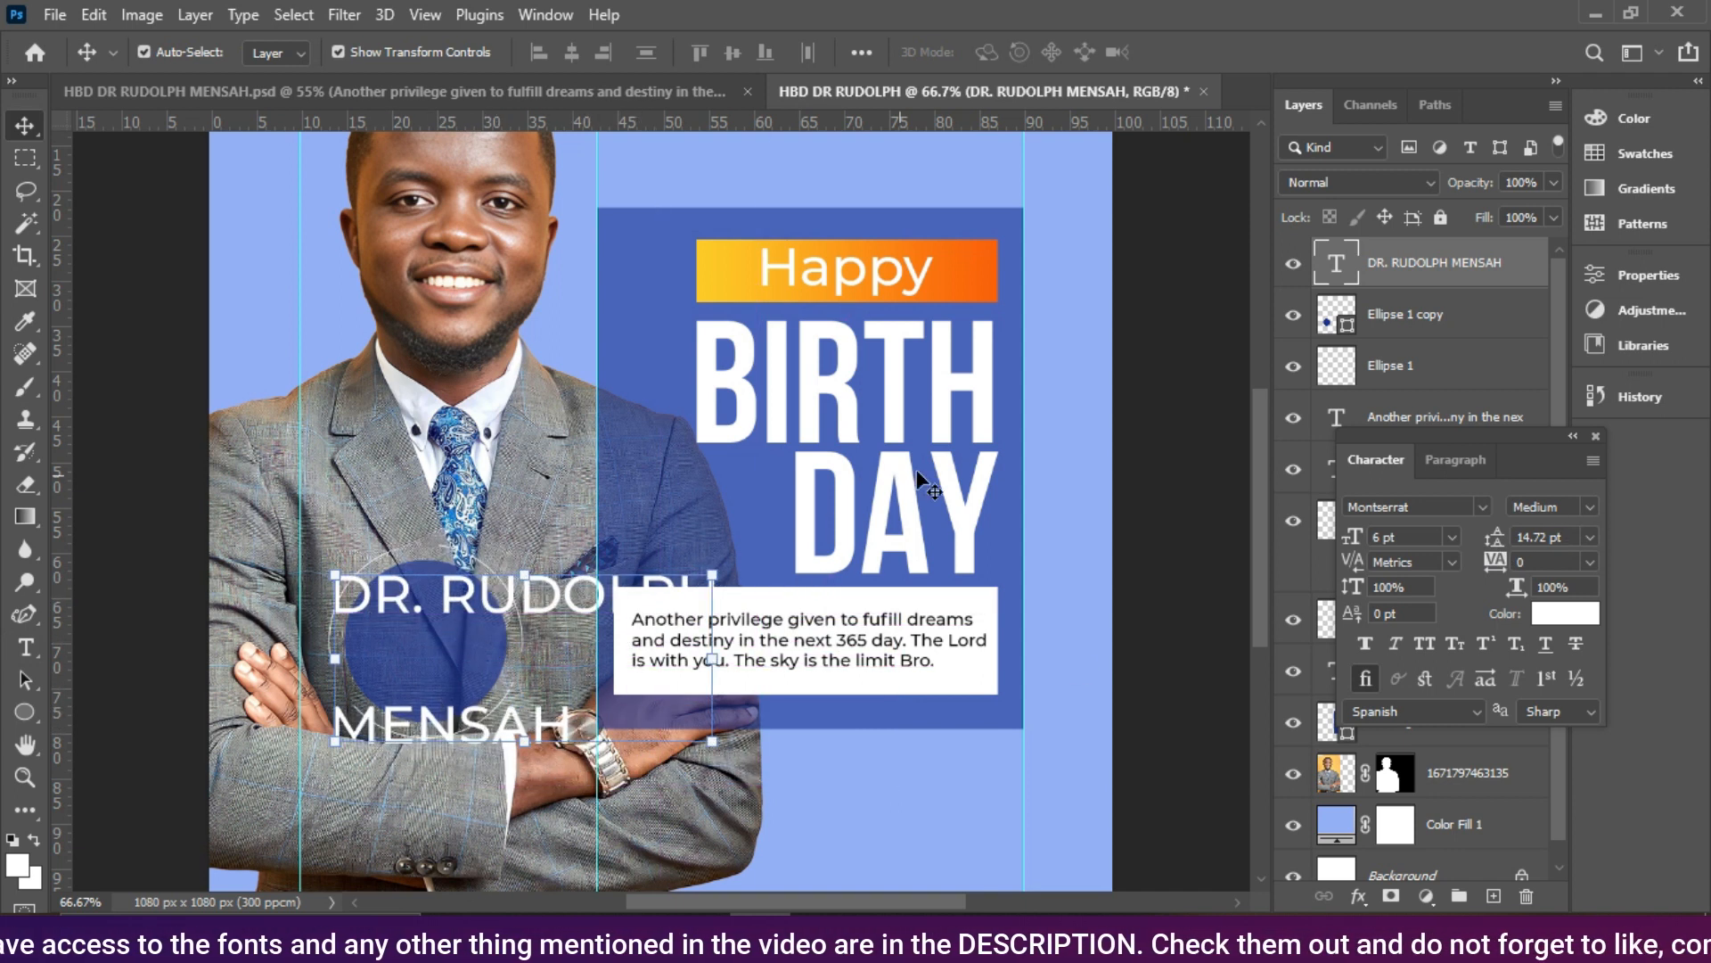
click(1590, 536)
click(1560, 558)
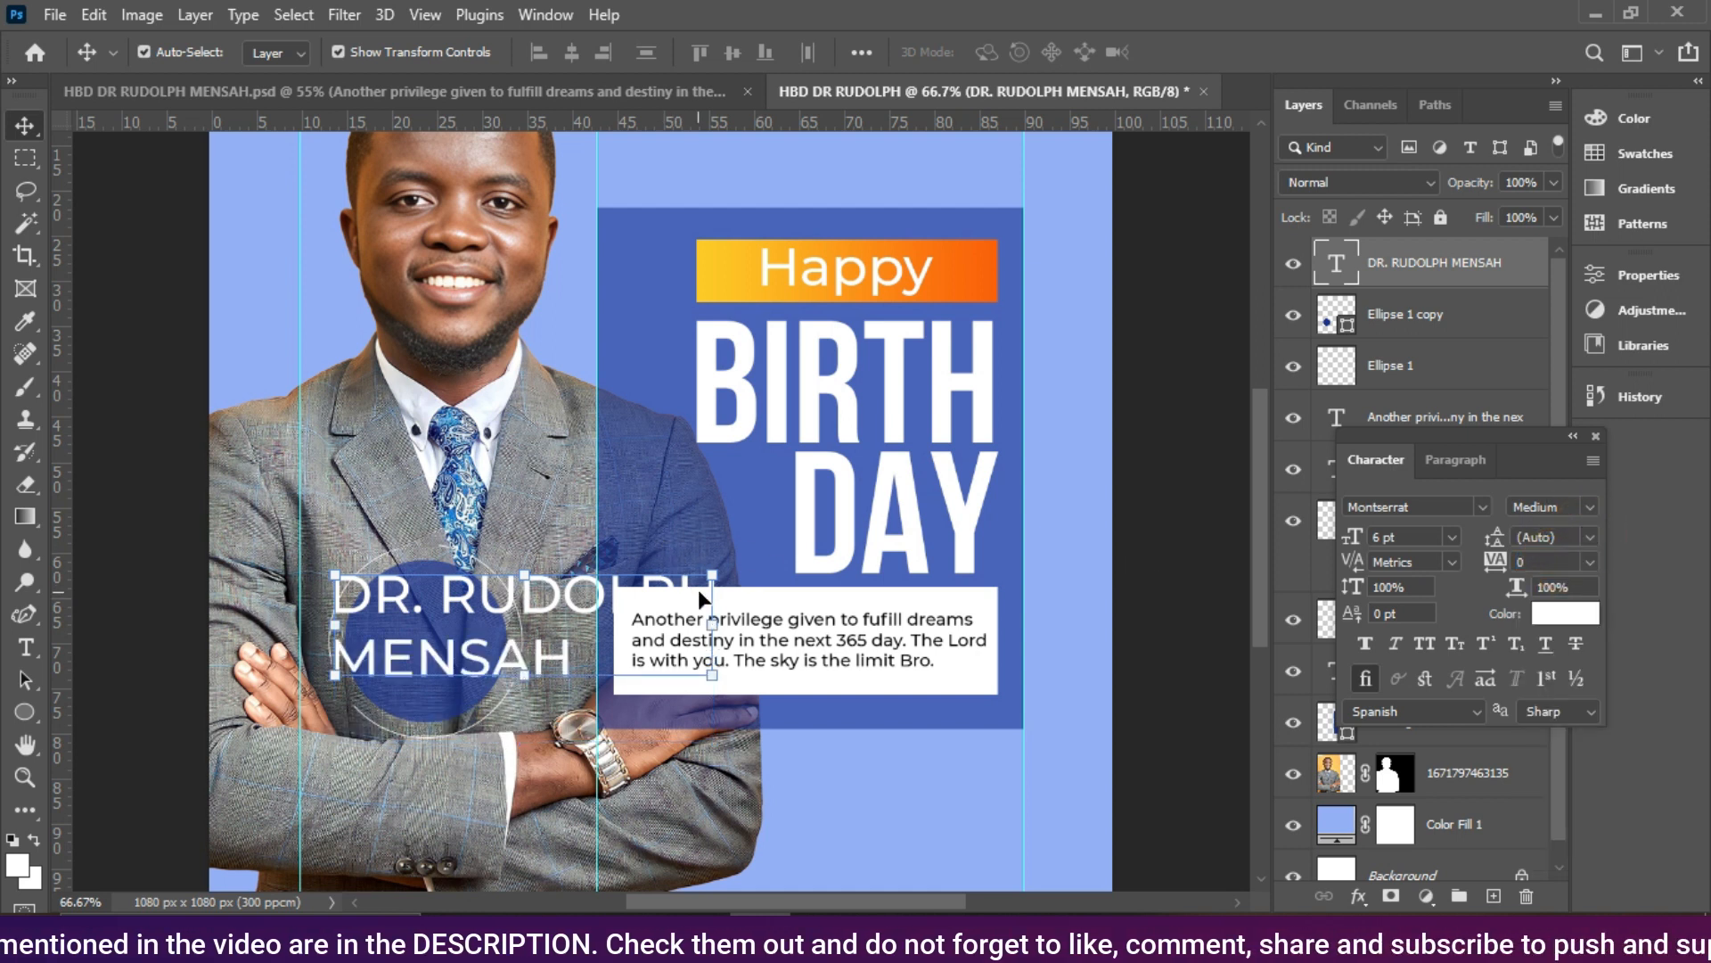
drag(713, 578, 437, 640)
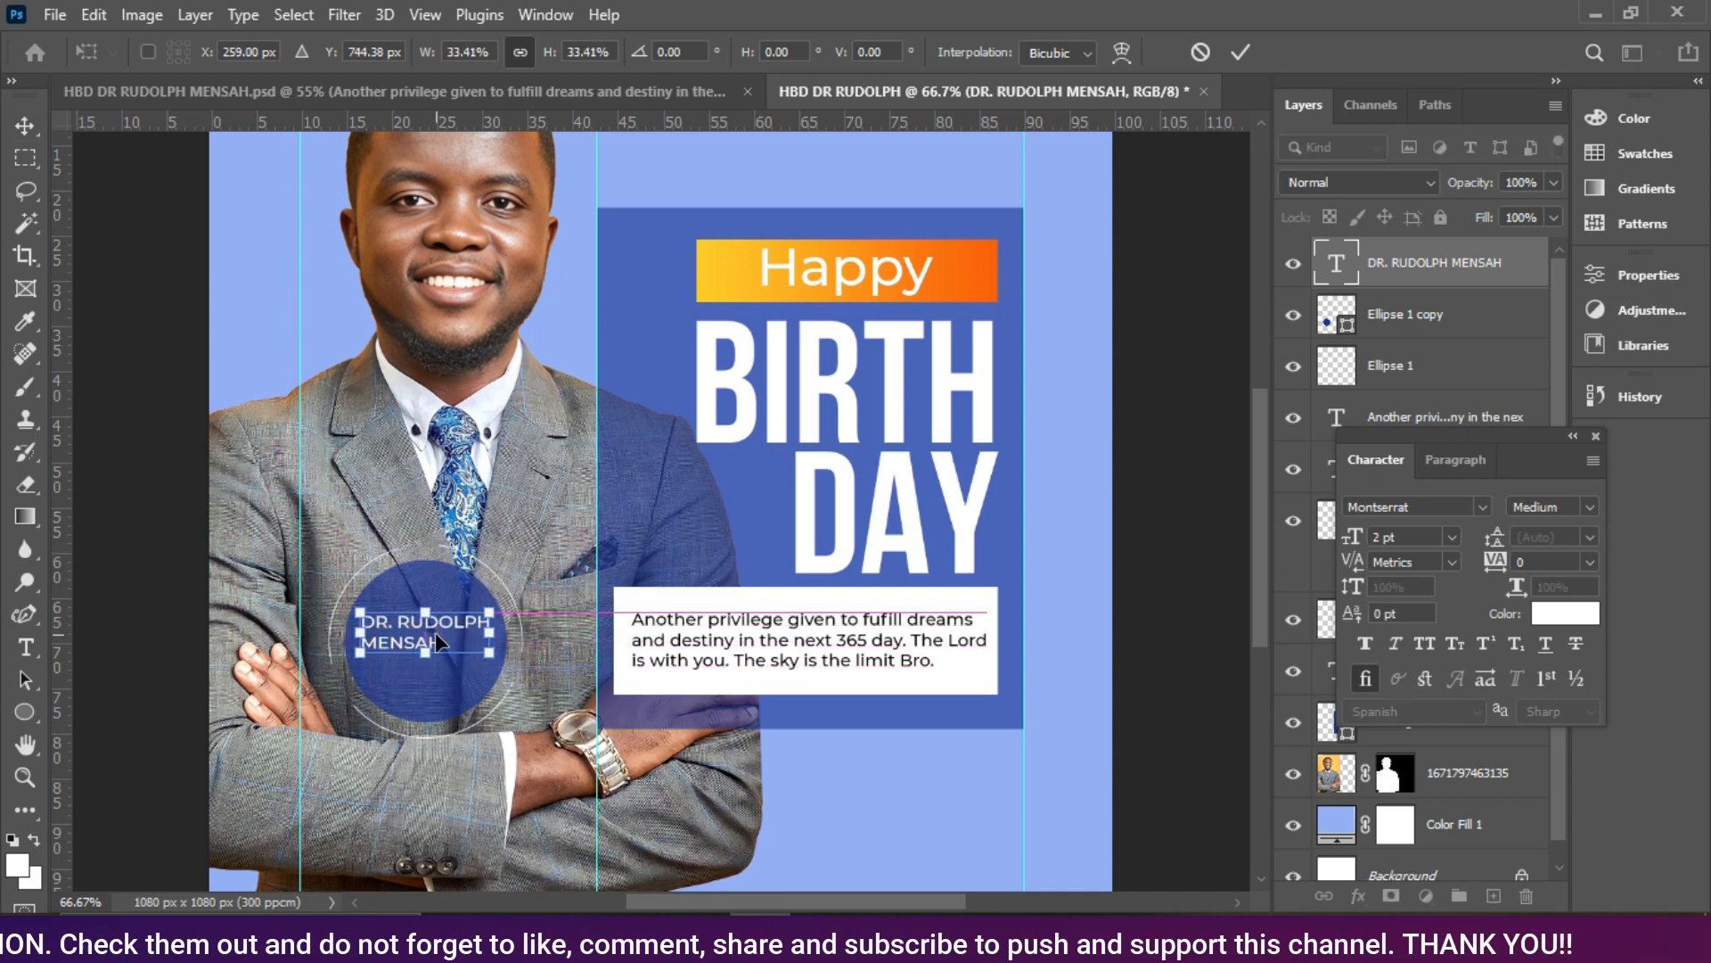
key(Return)
Step: Set the name text in the blue circle to Bold with -50 tracking
click(1586, 506)
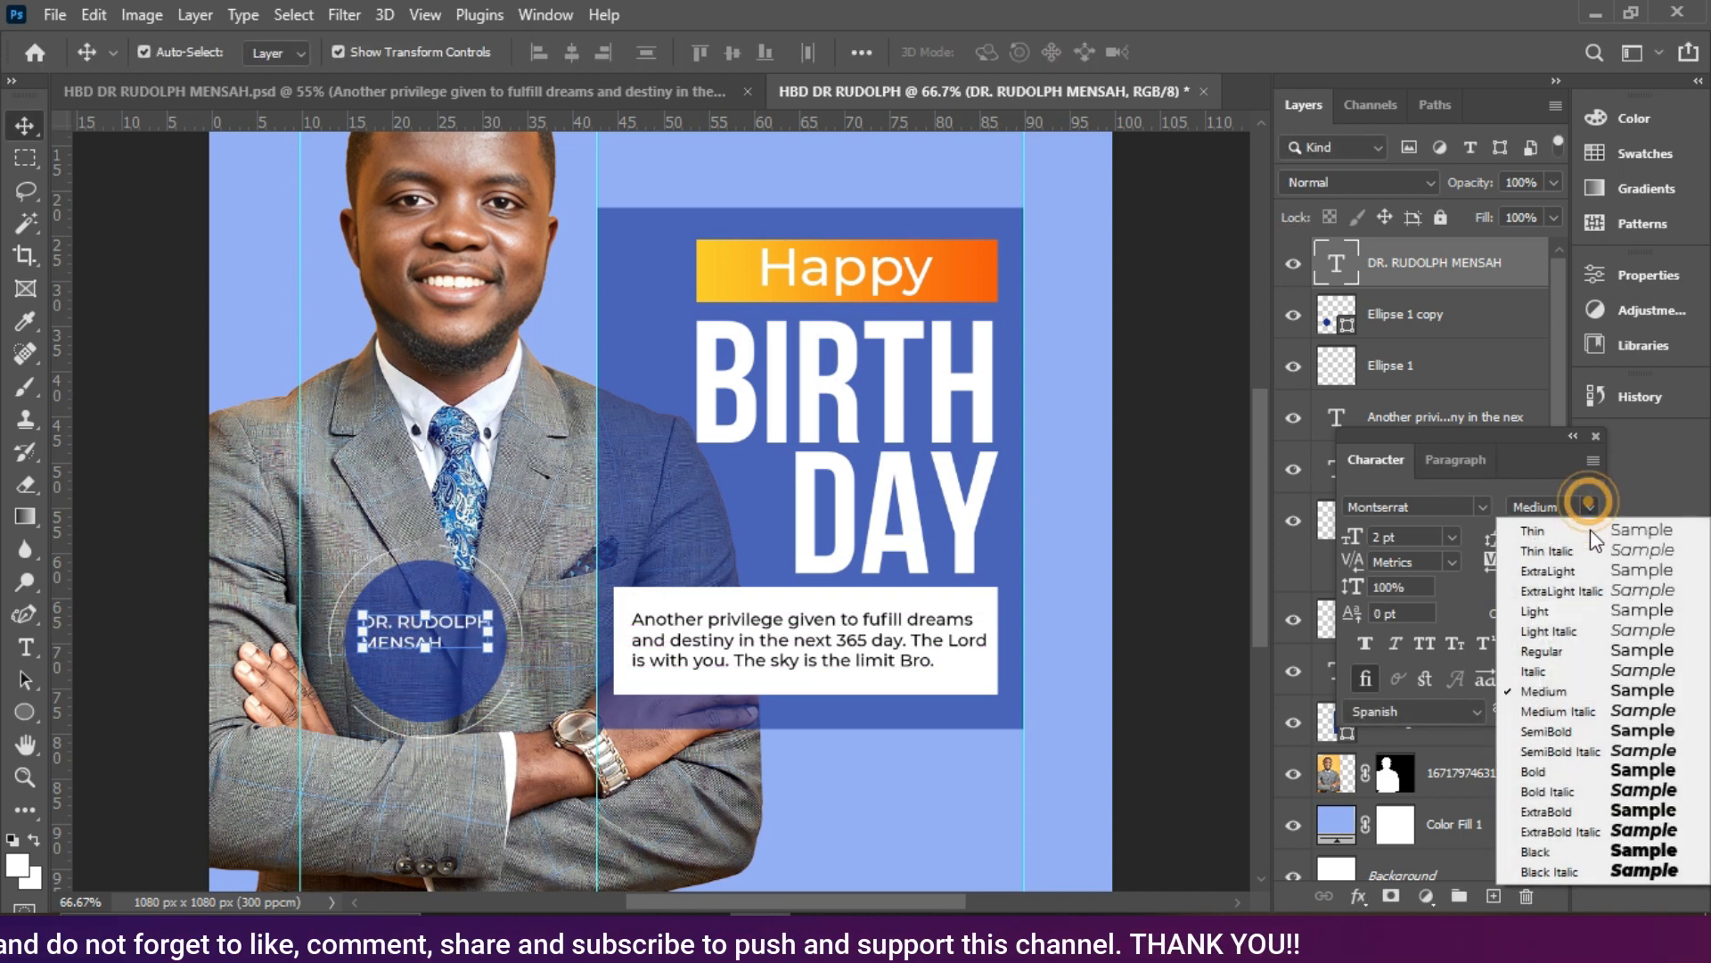
click(1591, 768)
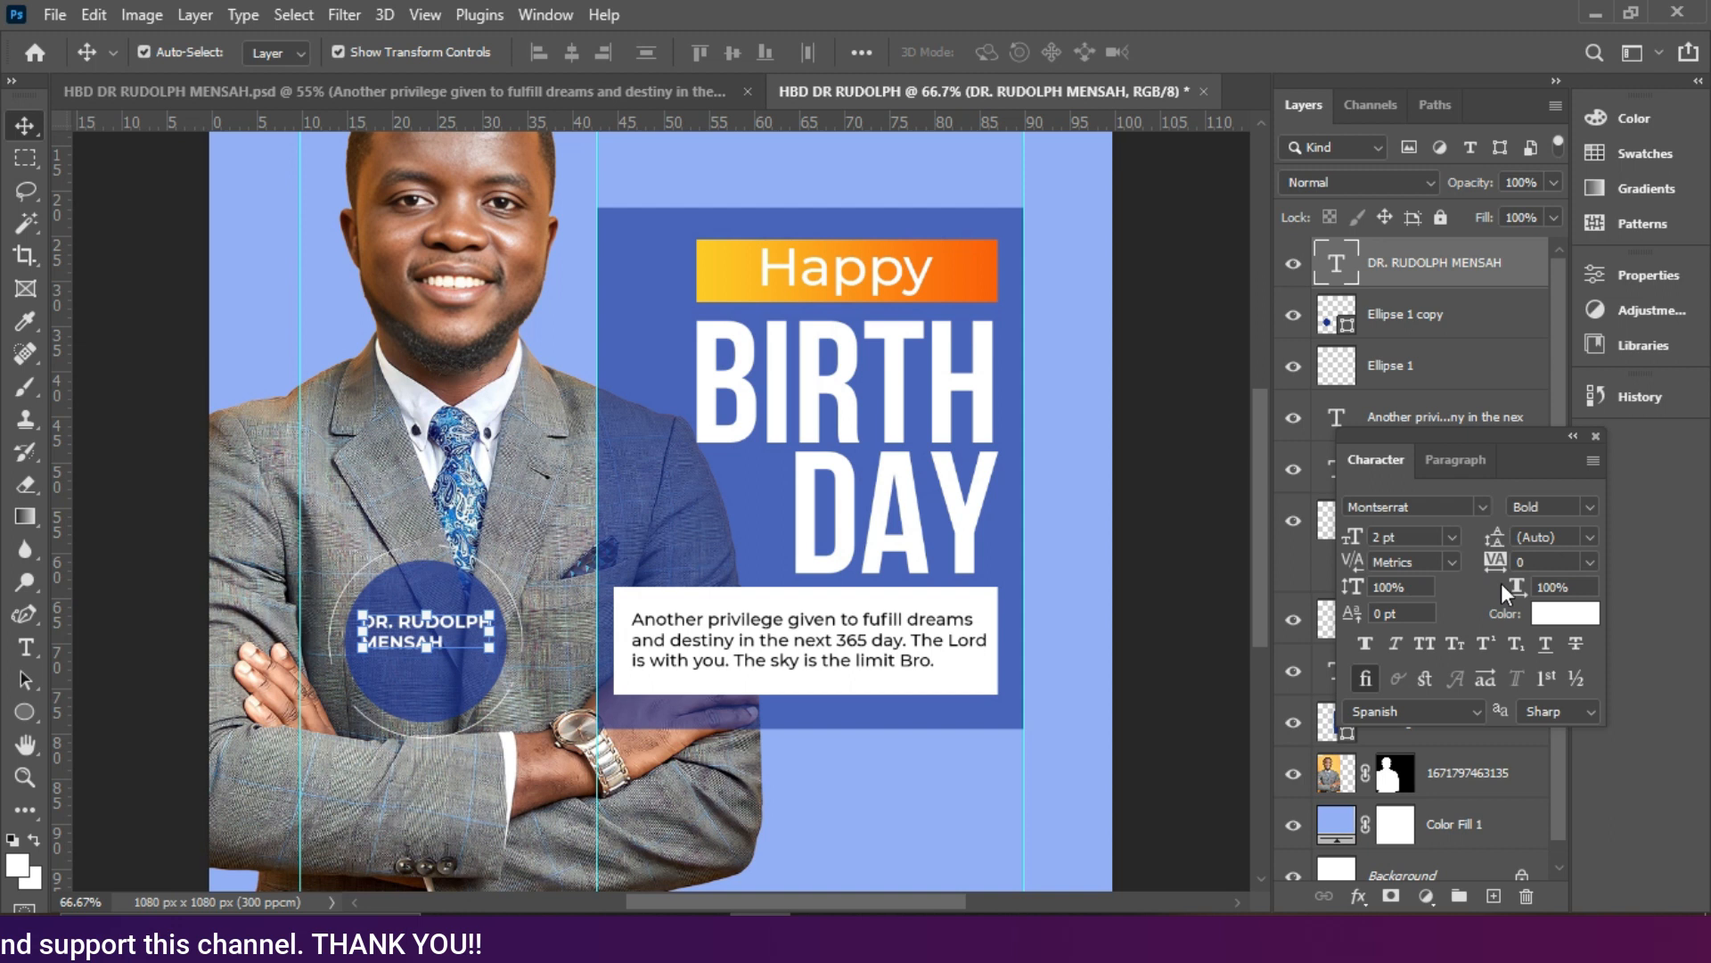
click(1588, 561)
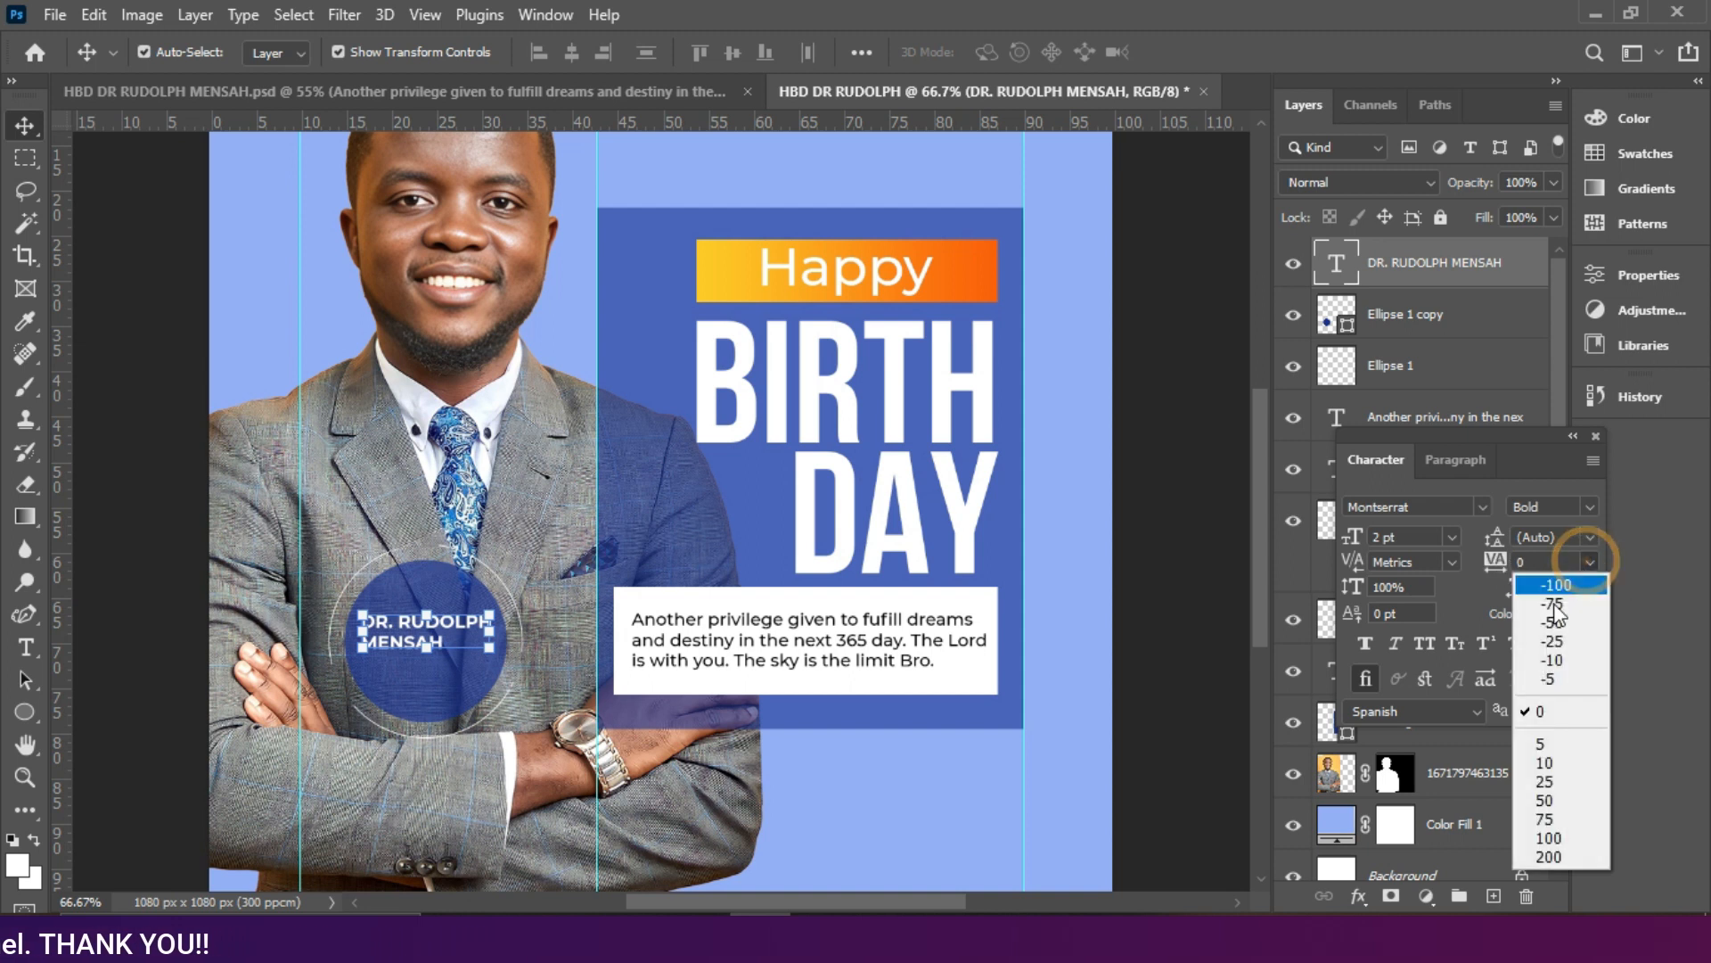
click(1545, 622)
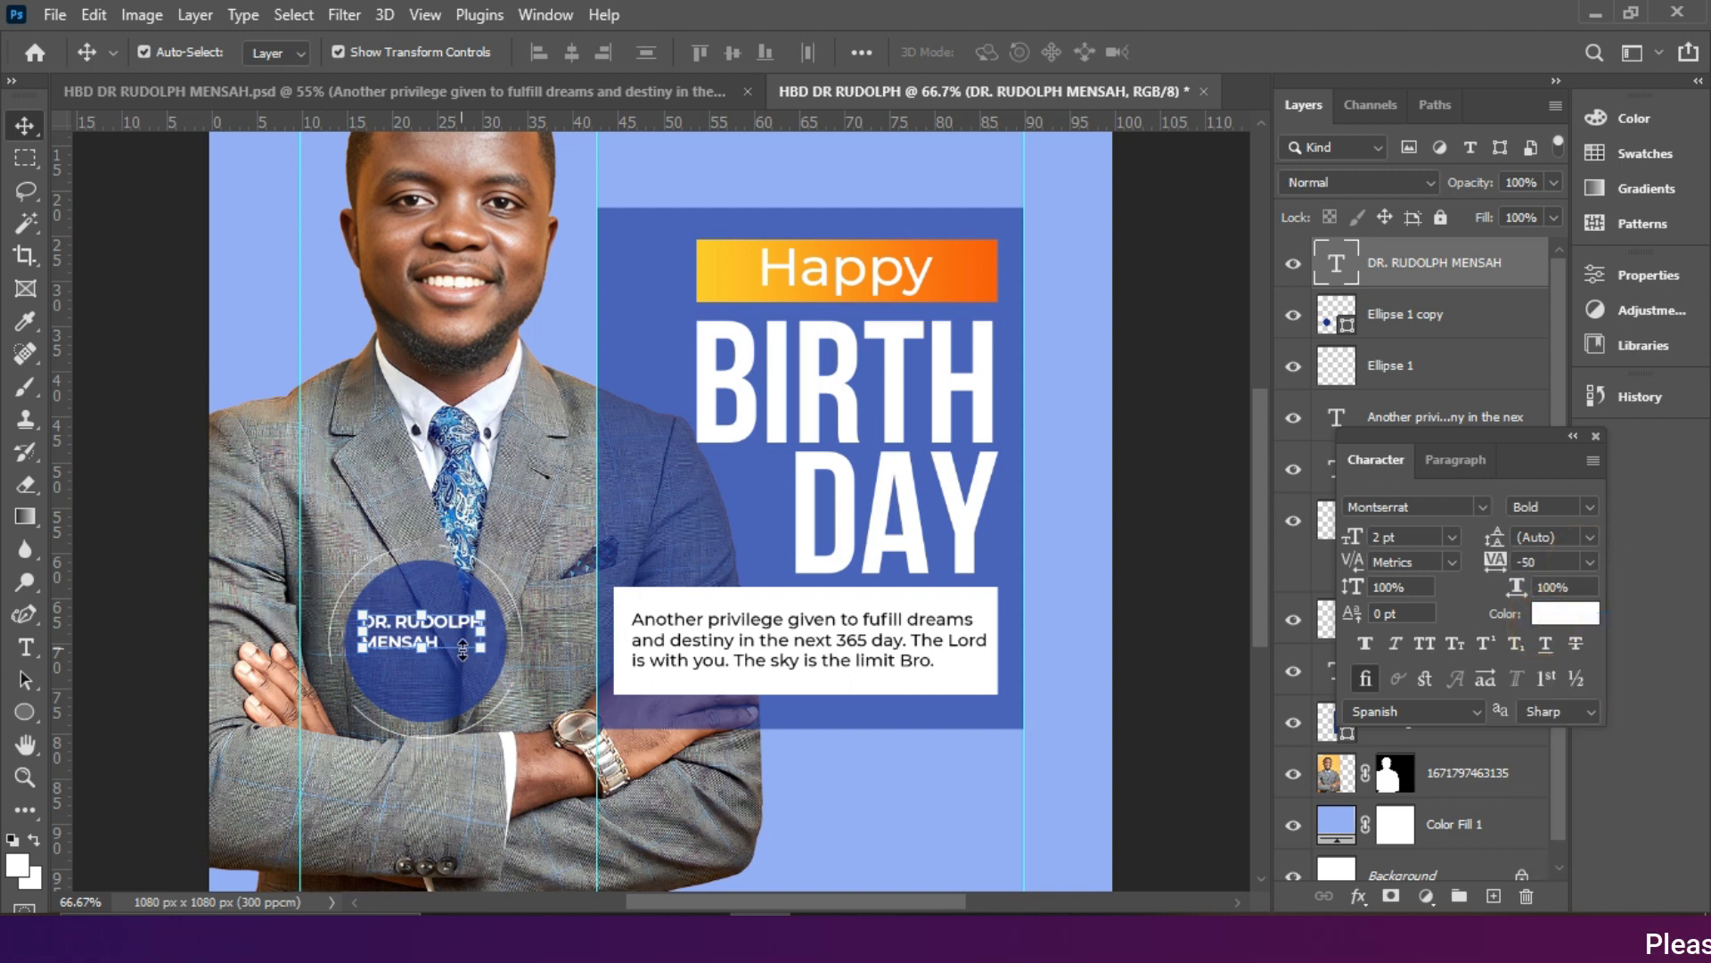
Step: Enlarge the name text to about 107% within the blue circle and put the character settings away
drag(439, 639, 488, 614)
drag(364, 625, 424, 640)
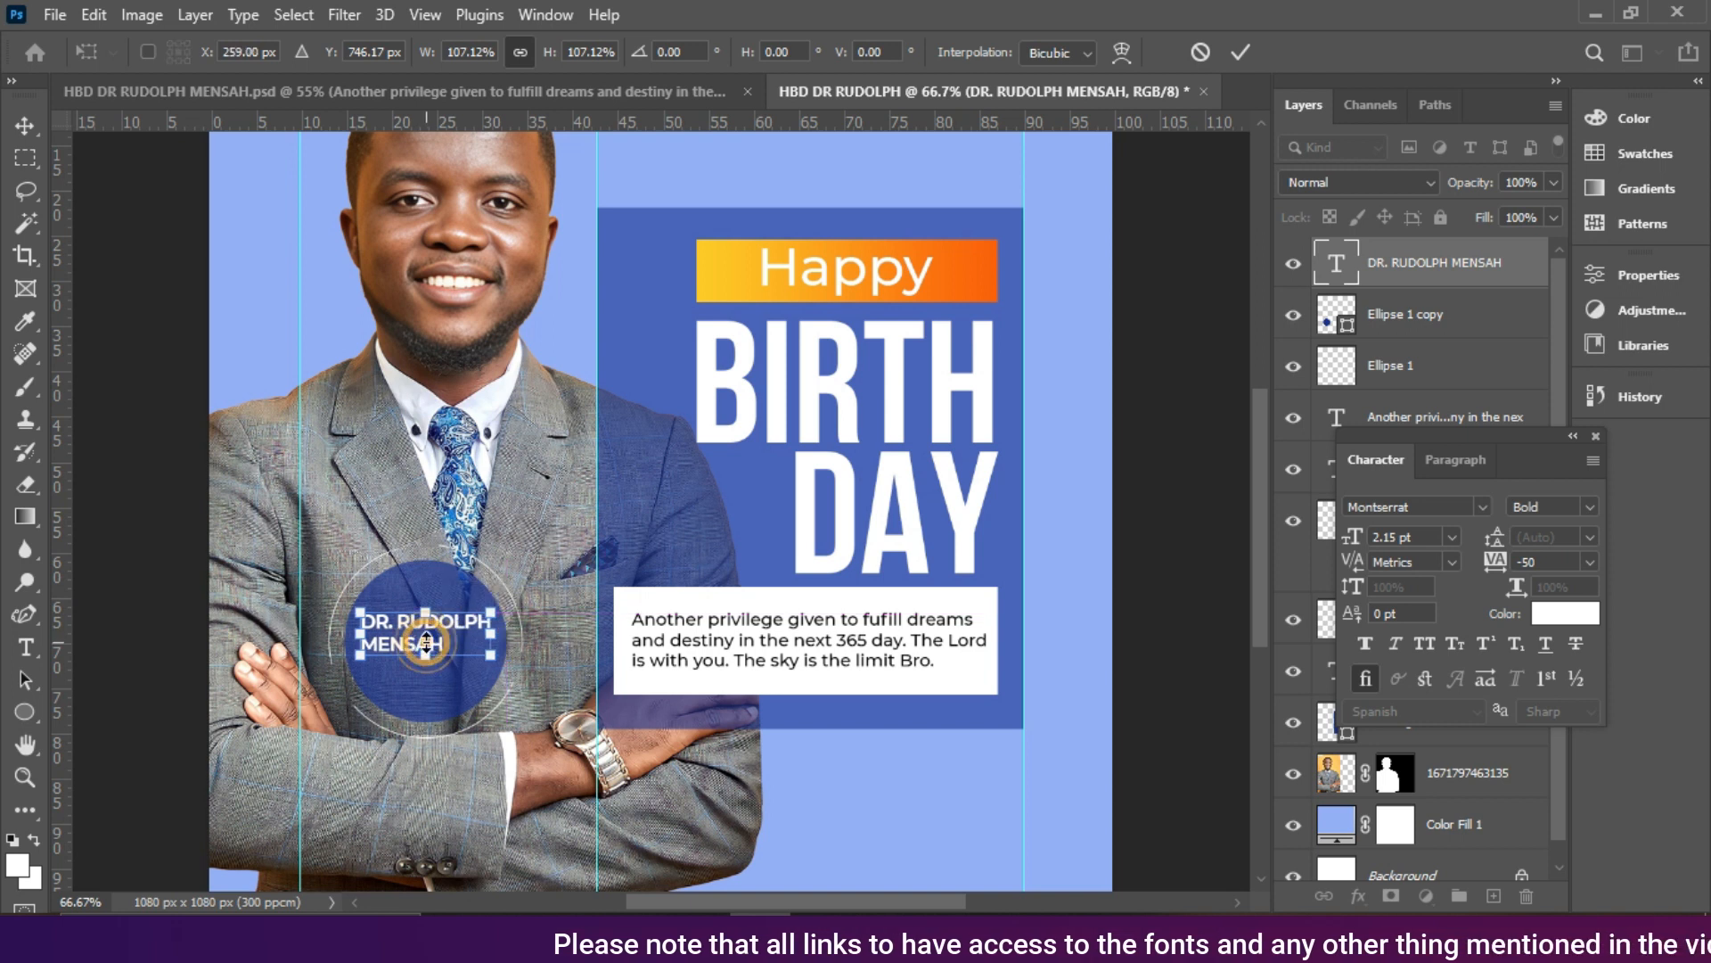
double_click(421, 627)
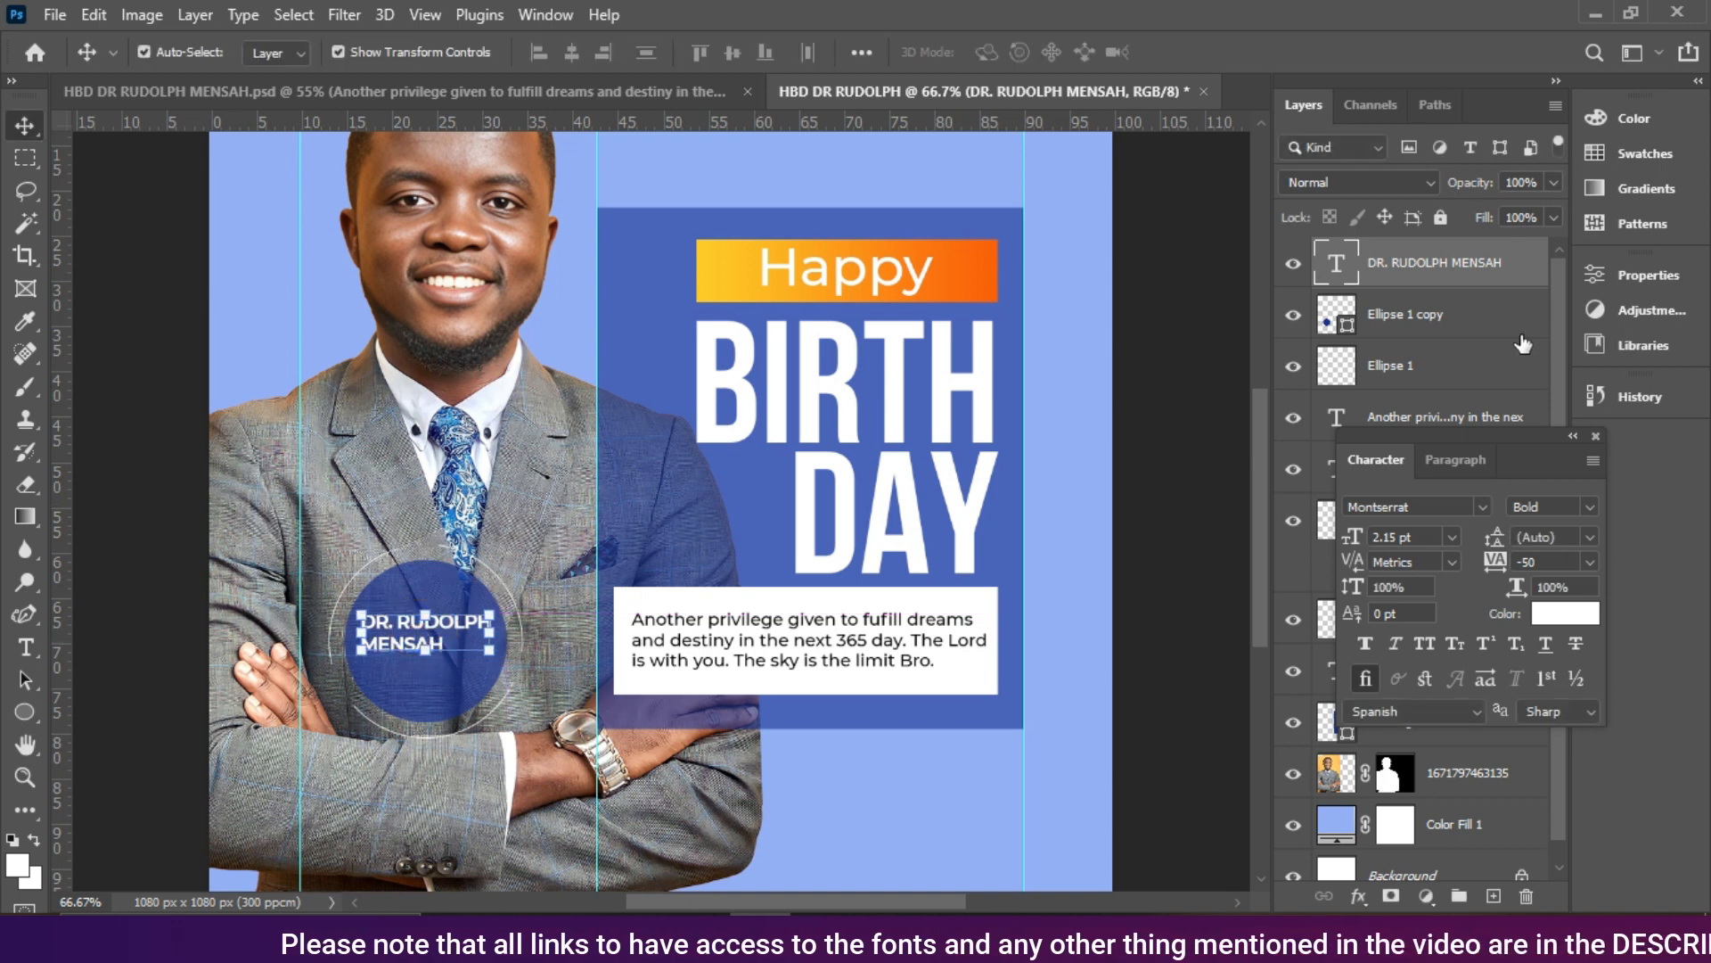
drag(1551, 473, 1645, 447)
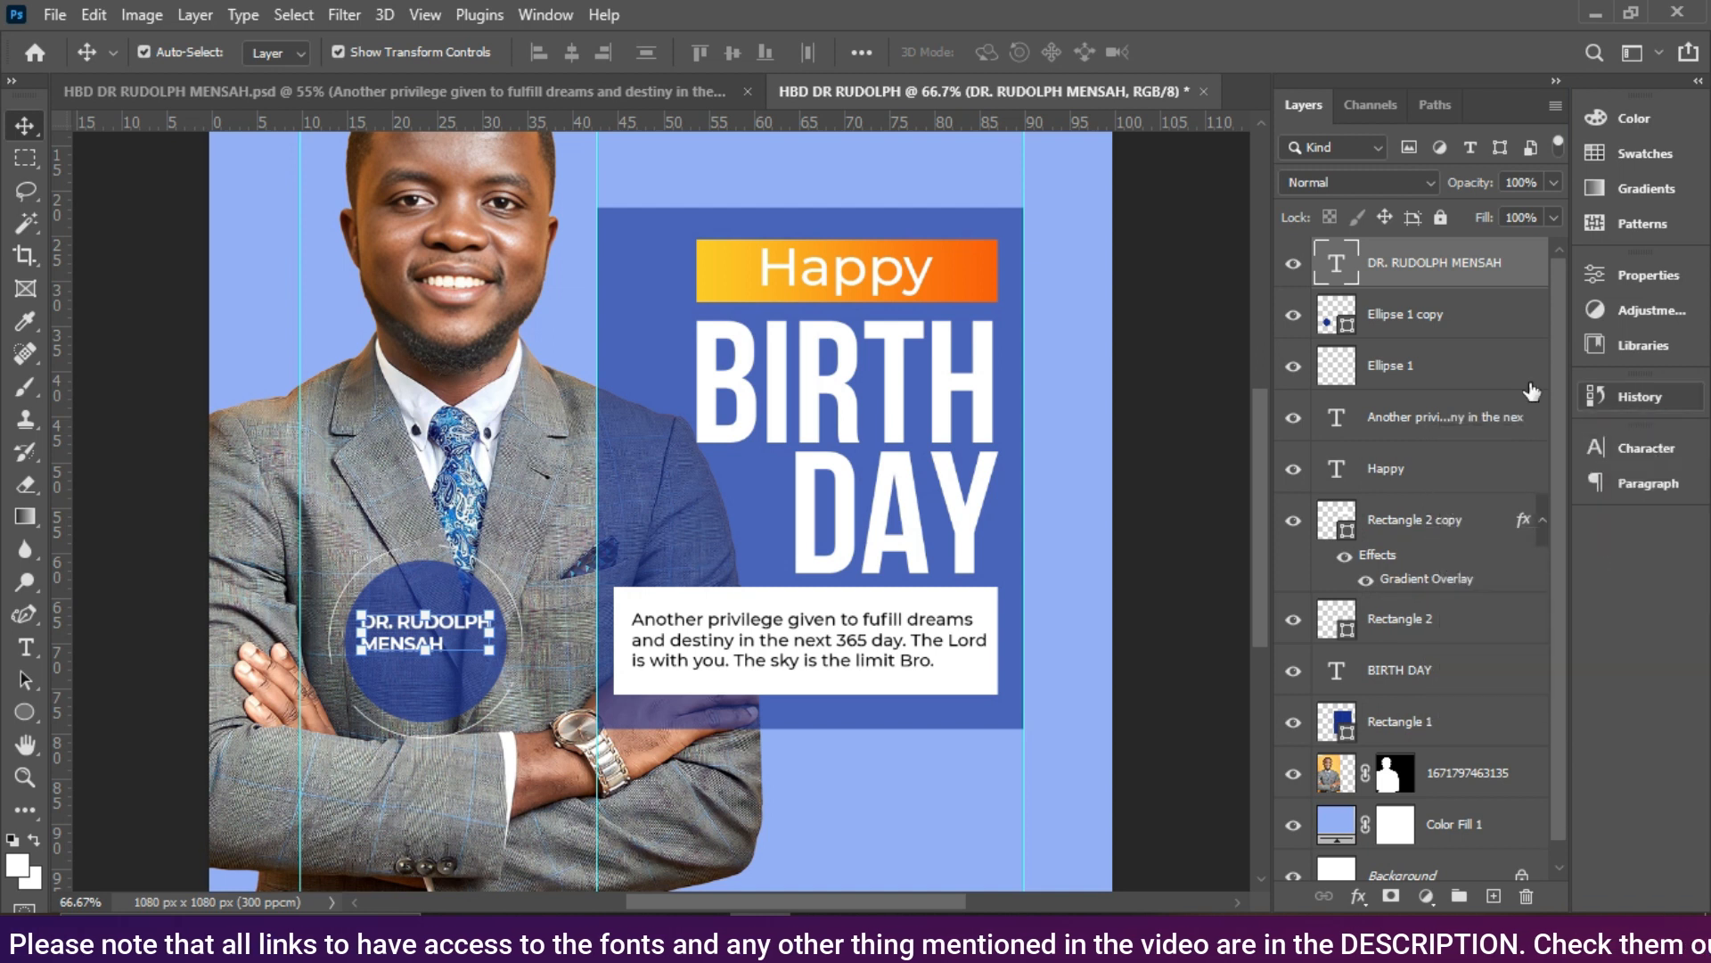
Step: Align the name text, blue circle and white ring on their vertical and horizontal centres
ctrl+click(1434, 323)
ctrl+click(1431, 369)
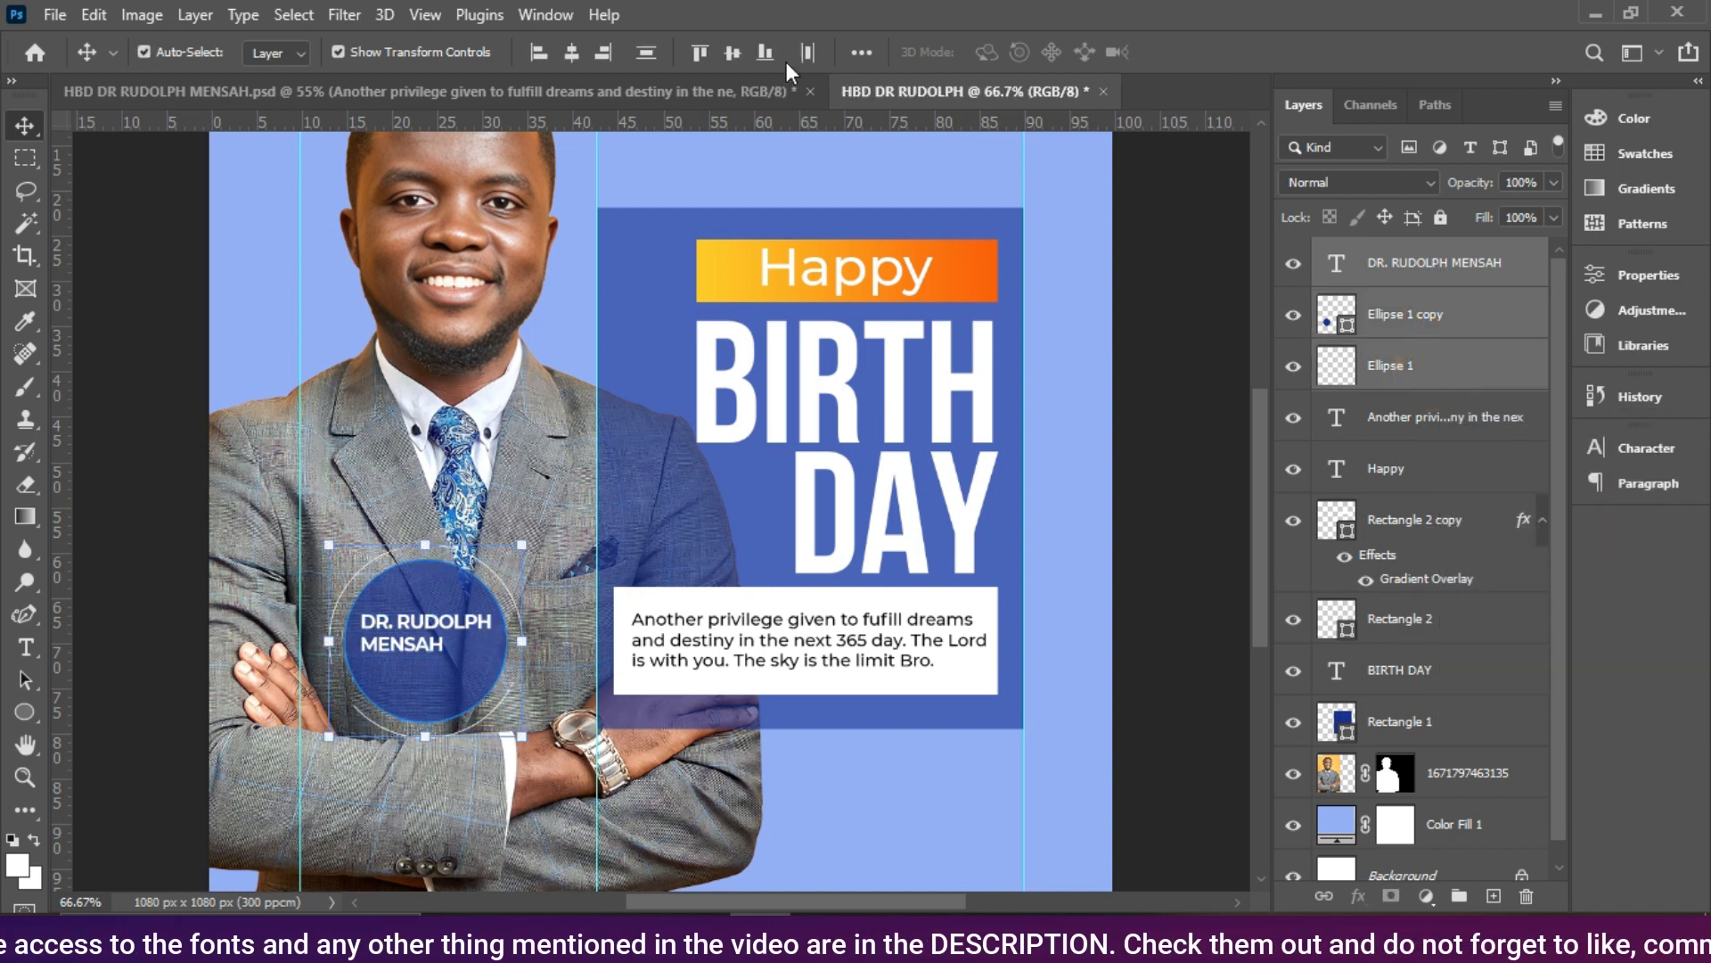
click(727, 52)
click(572, 53)
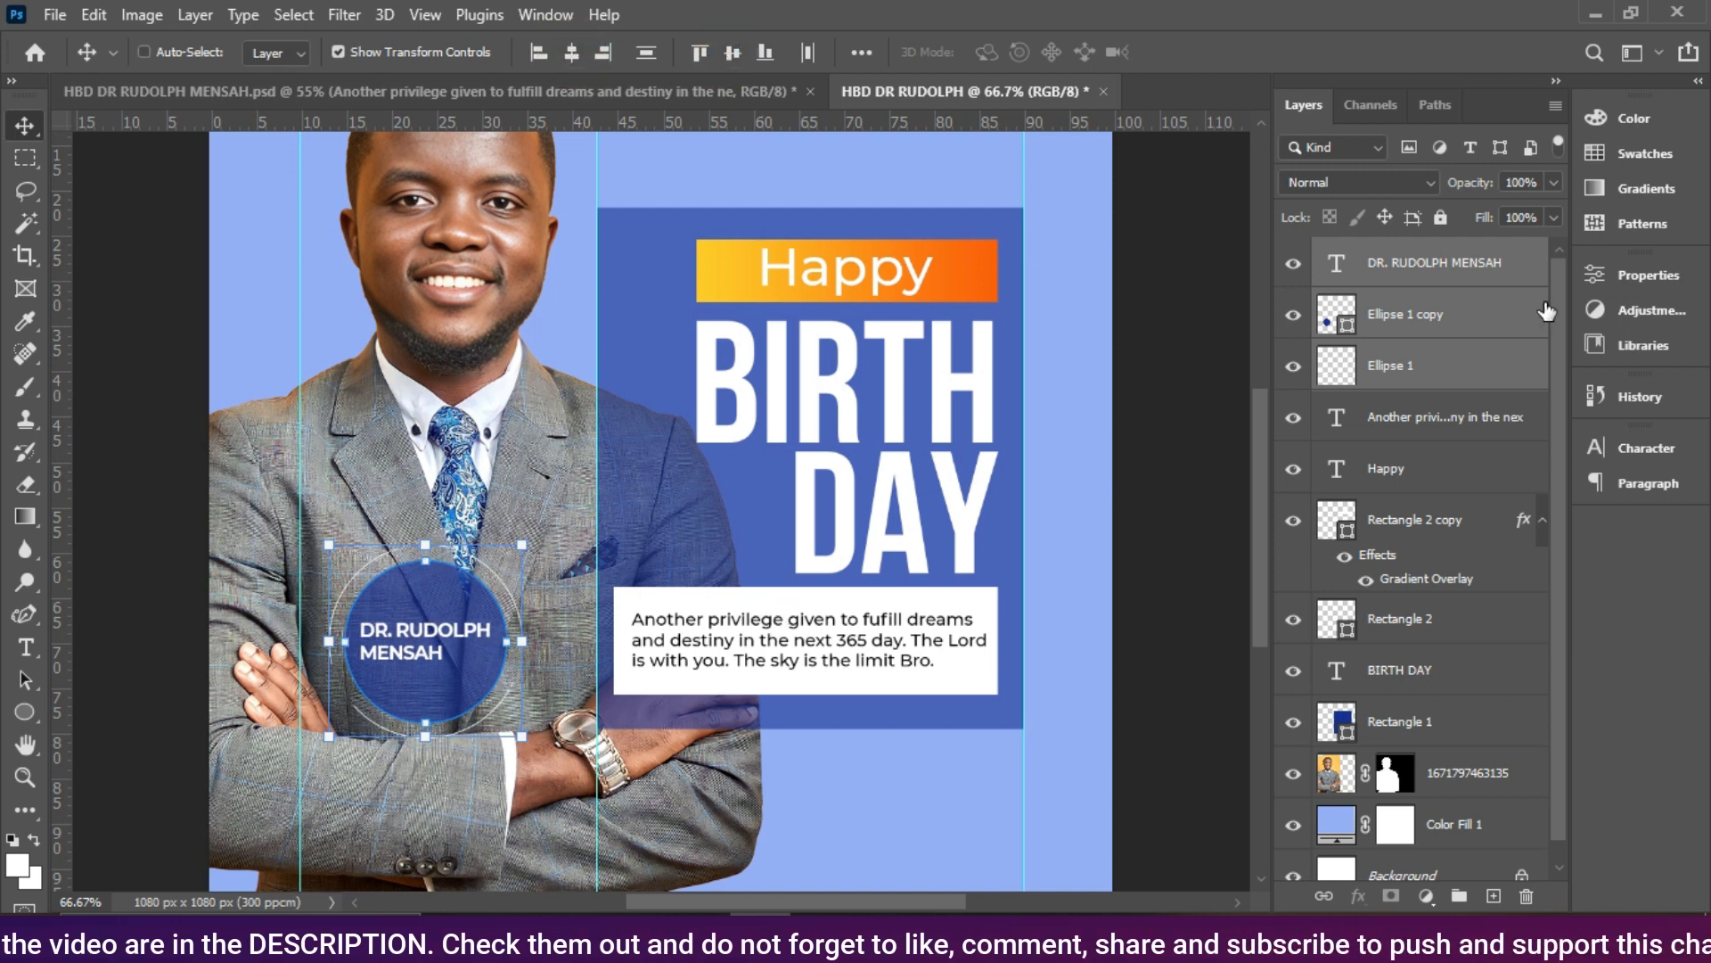
Step: Group the name text, circle and ring layers and rename the group NAME
key(ctrl+g)
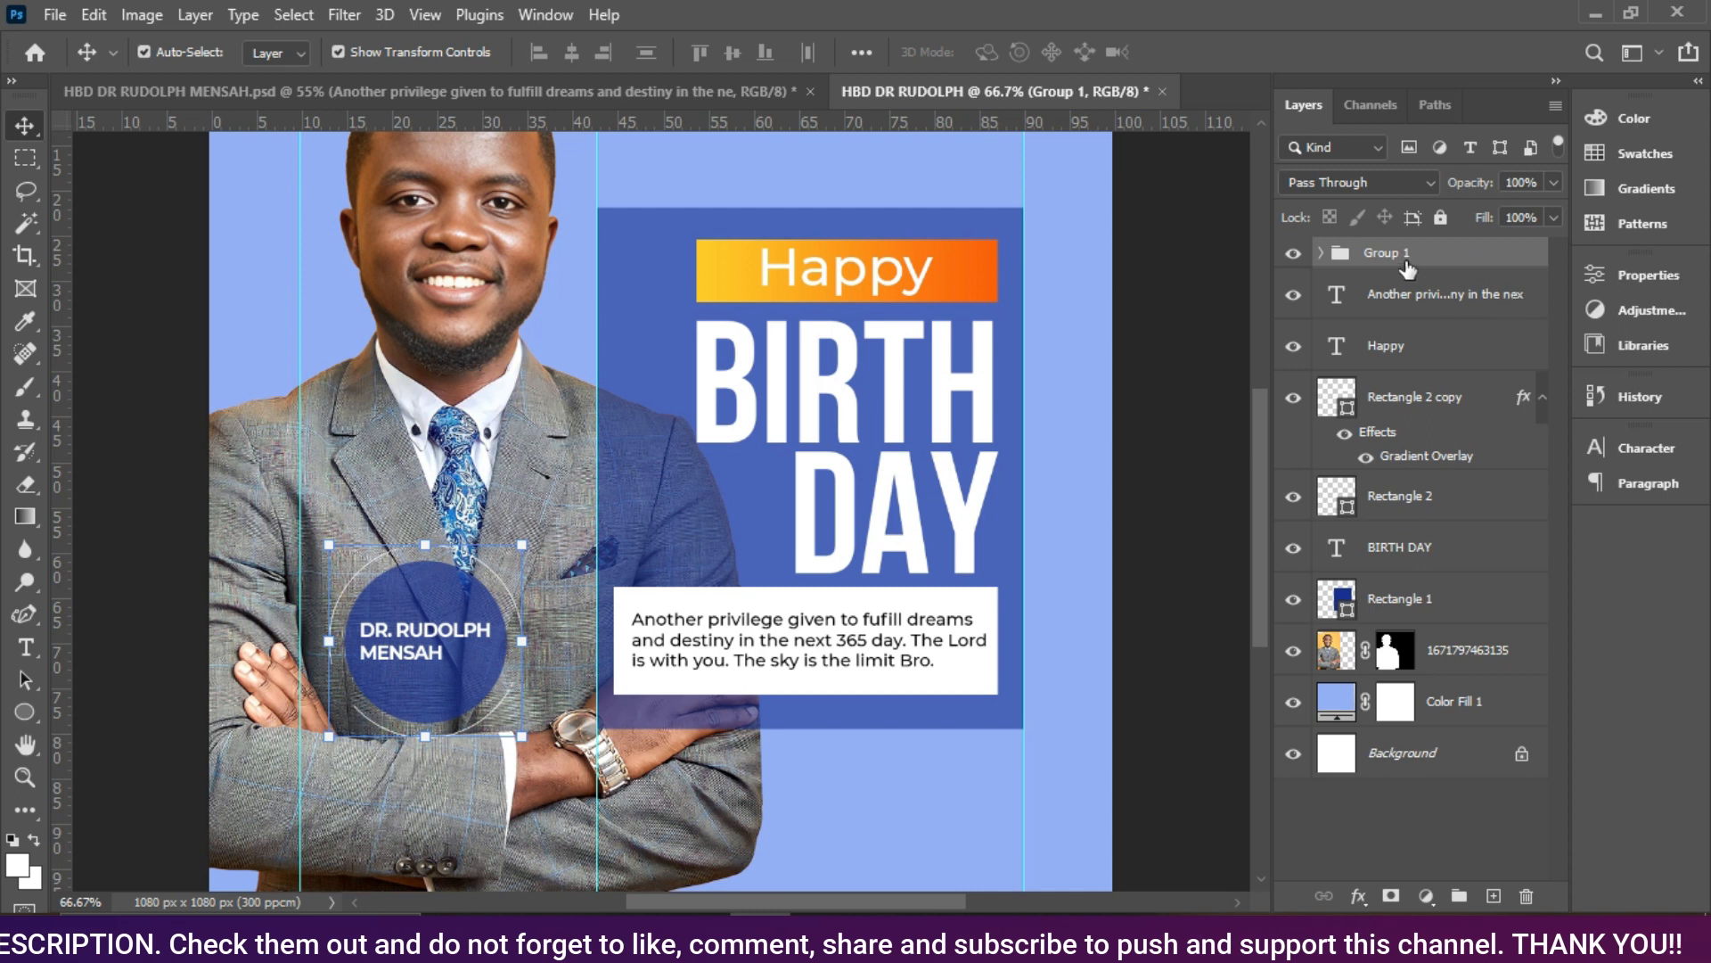
double_click(1405, 254)
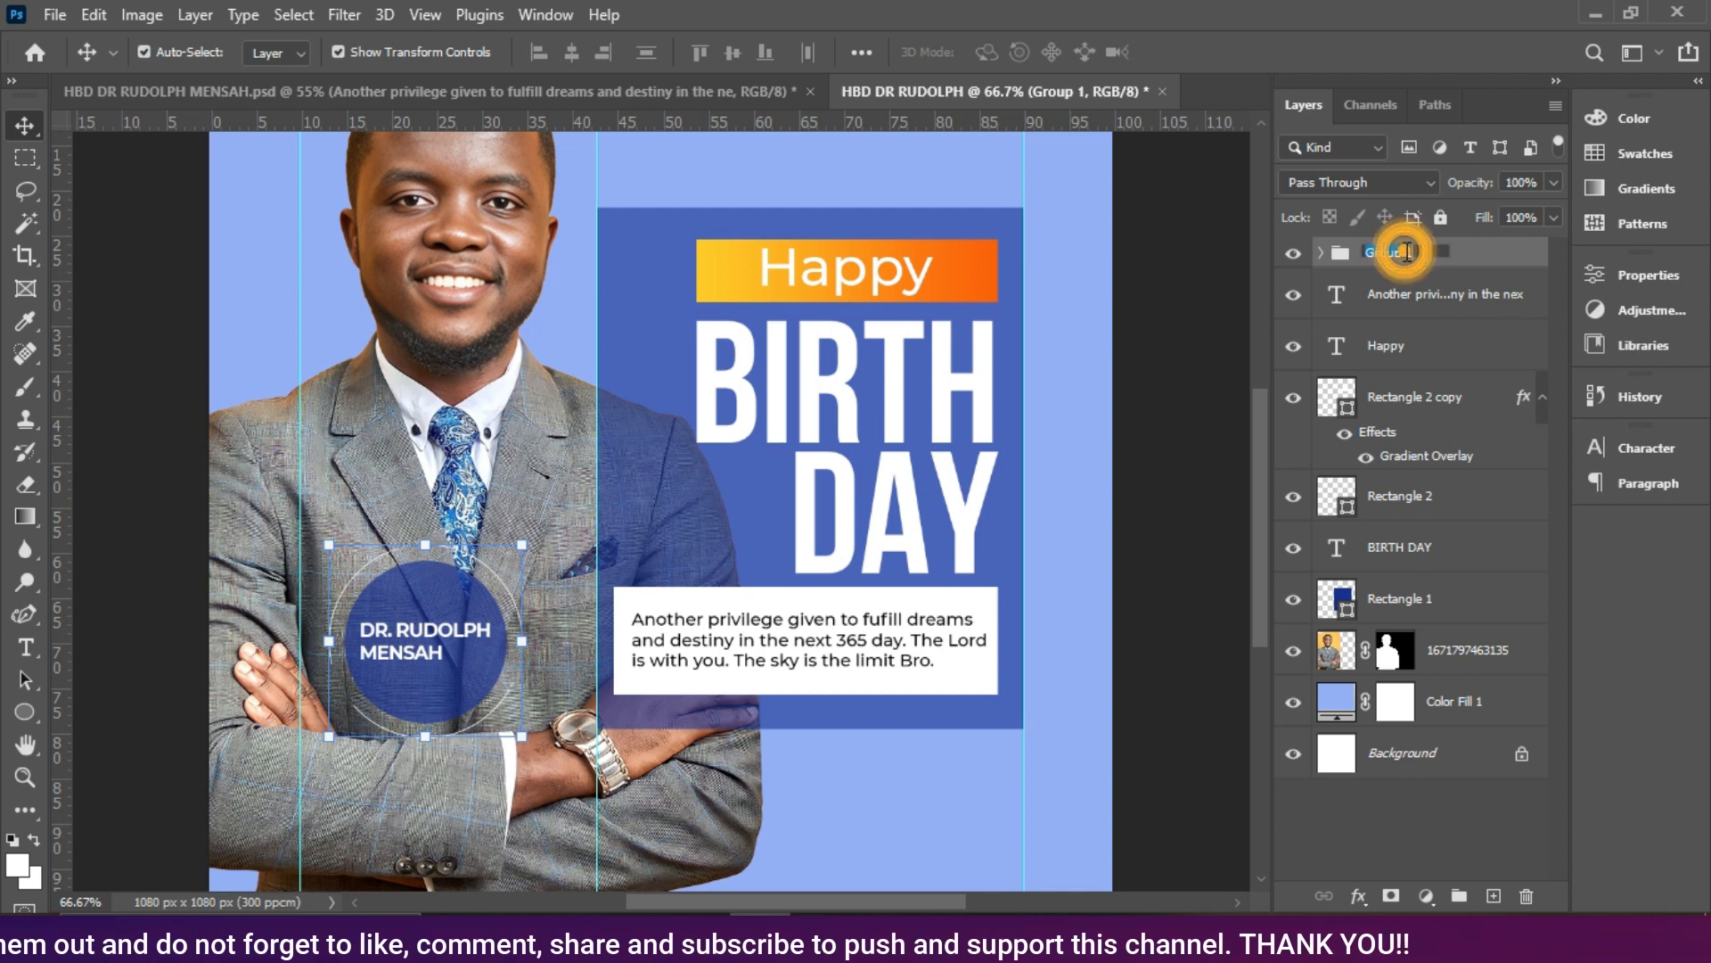
text(NAME)
key(Return)
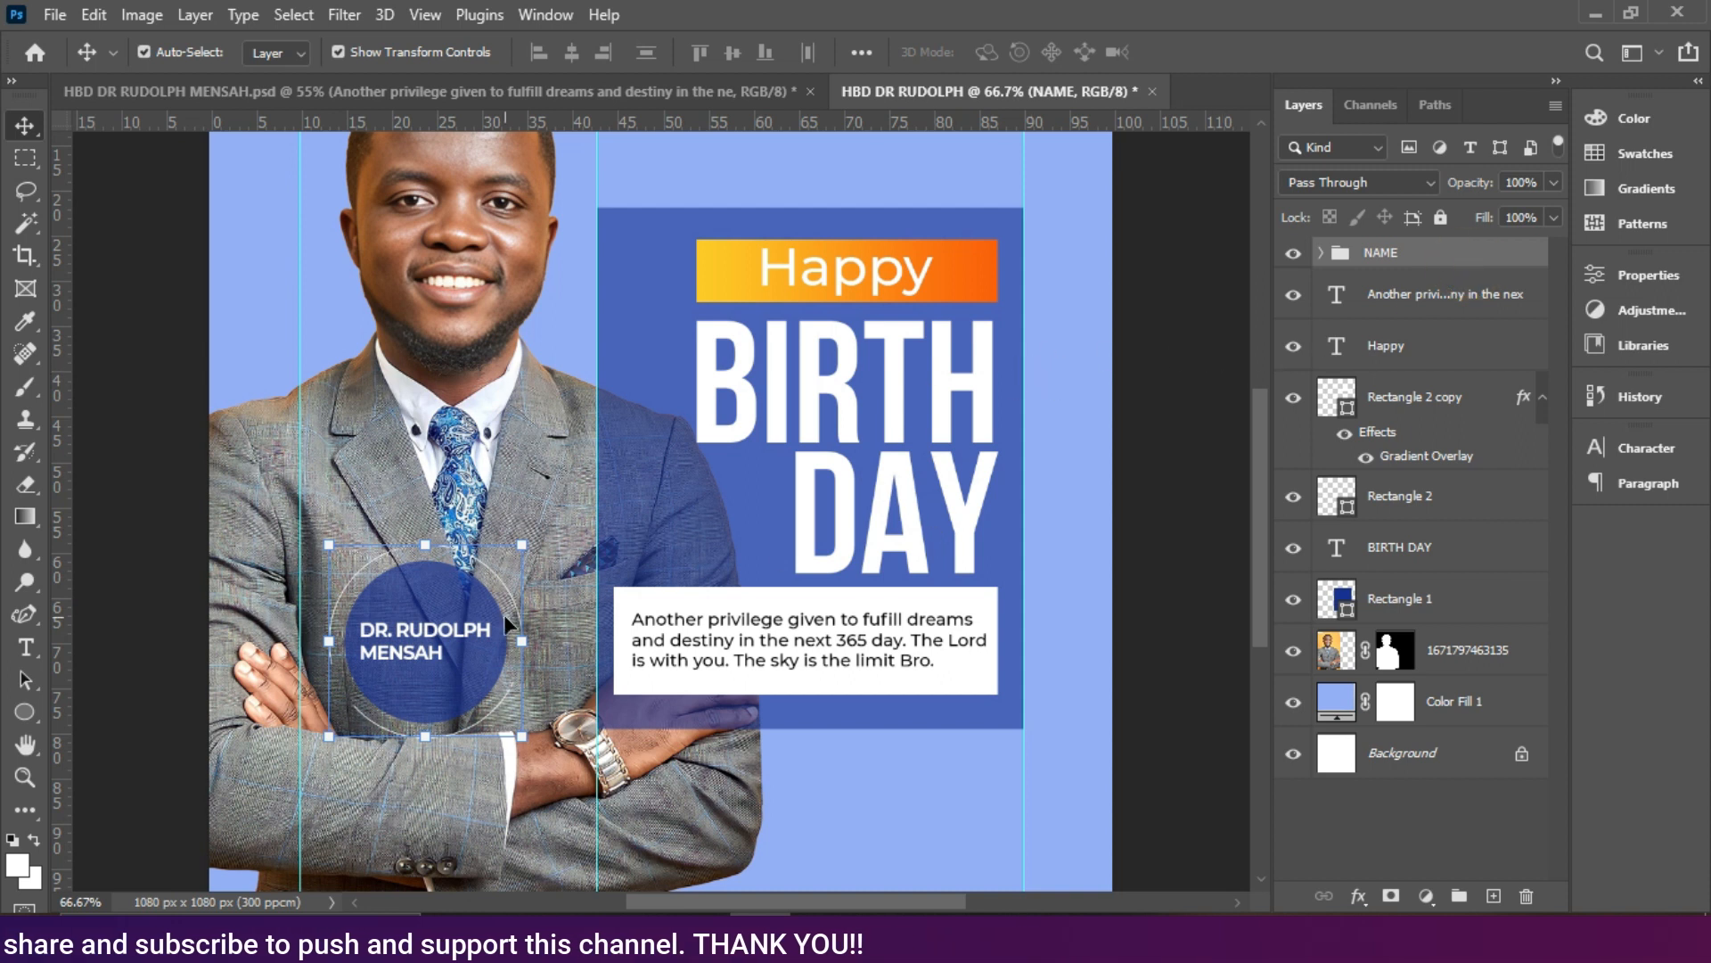
click(1149, 483)
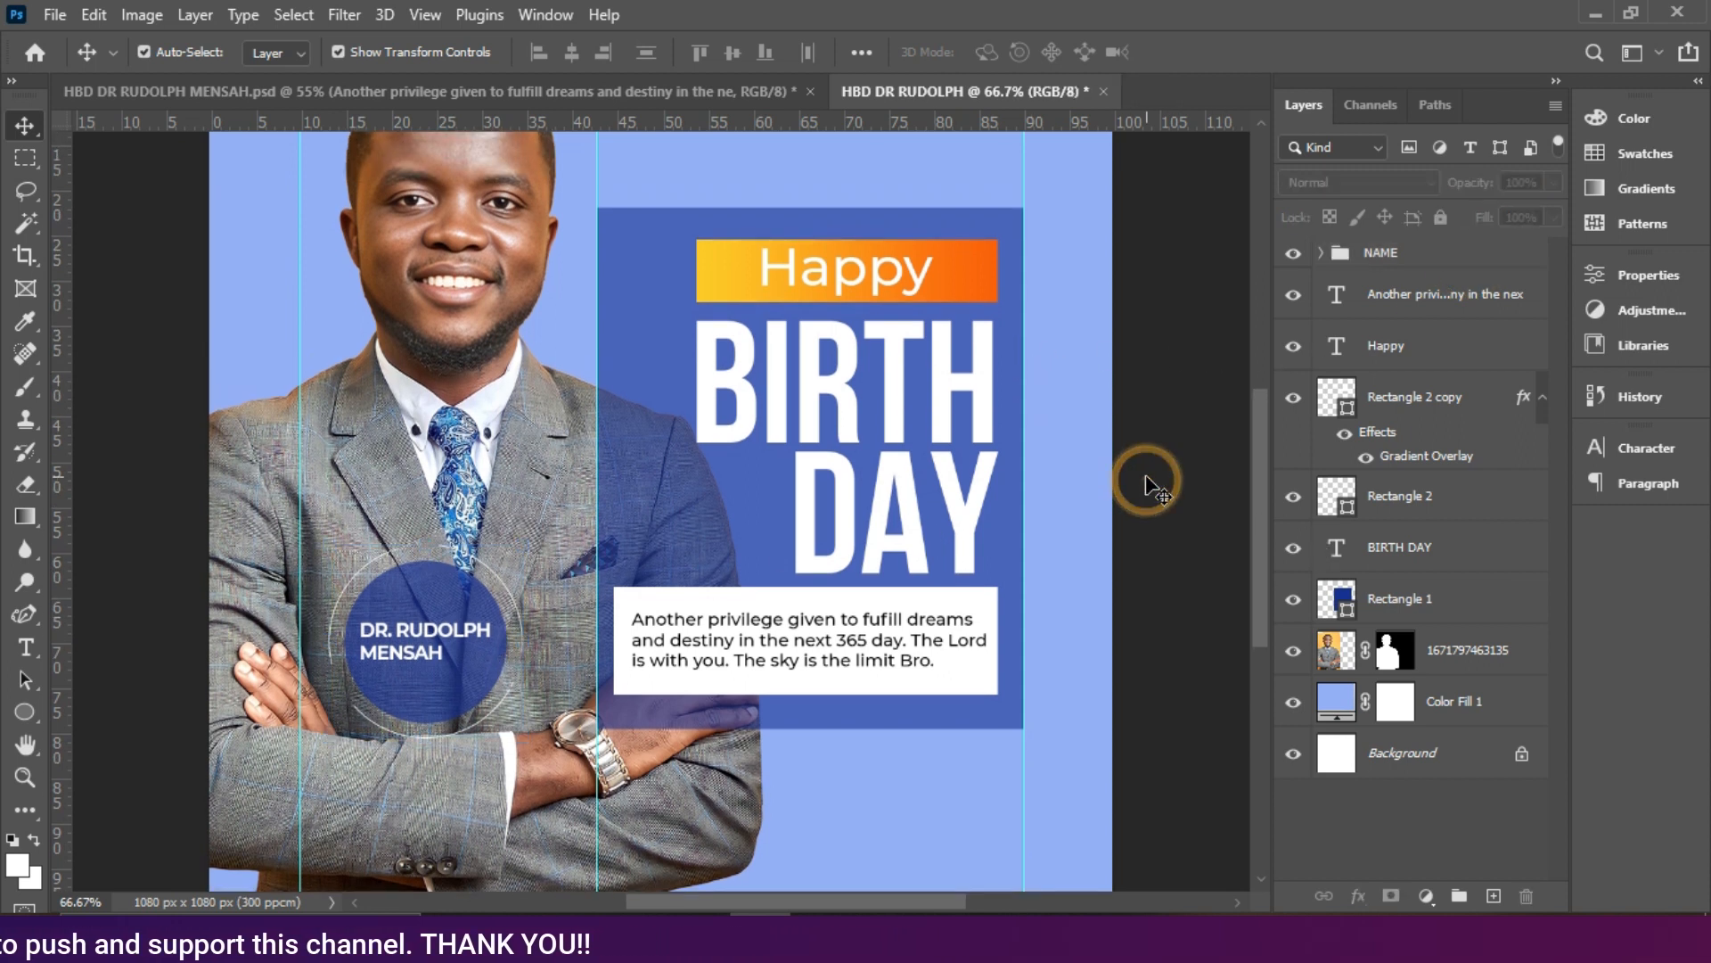
Step: Shift the white message box and its text slightly to the right inside the blue box
scroll(1149, 483, down, 2)
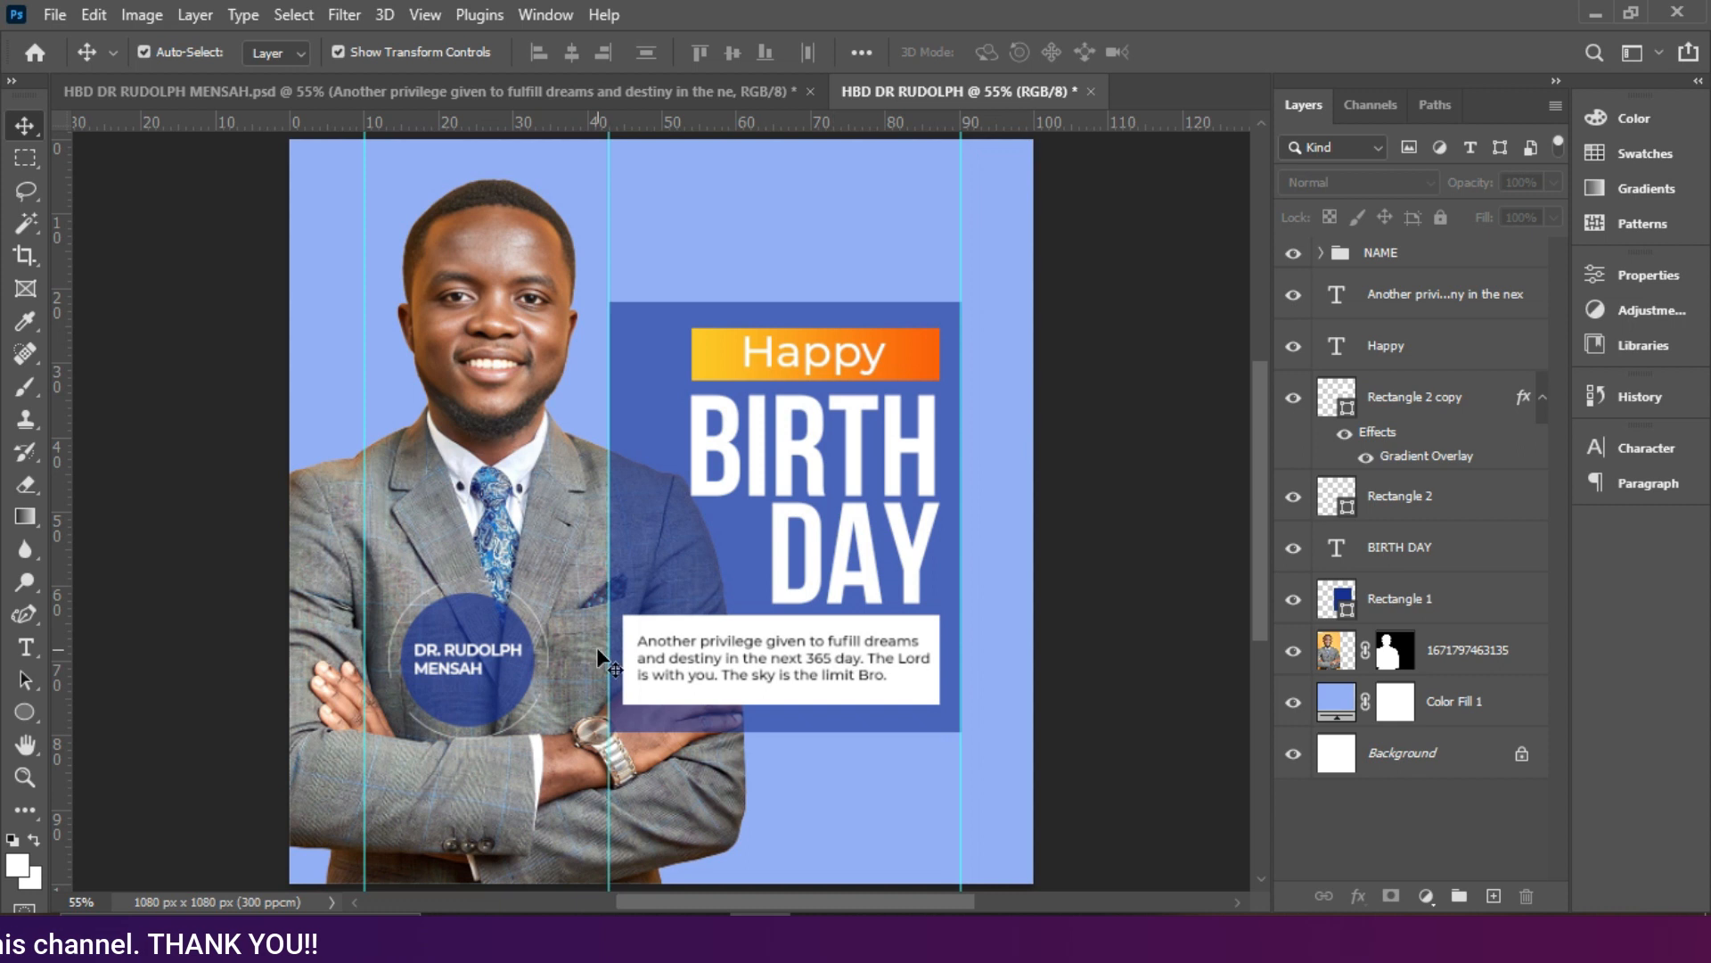
click(928, 627)
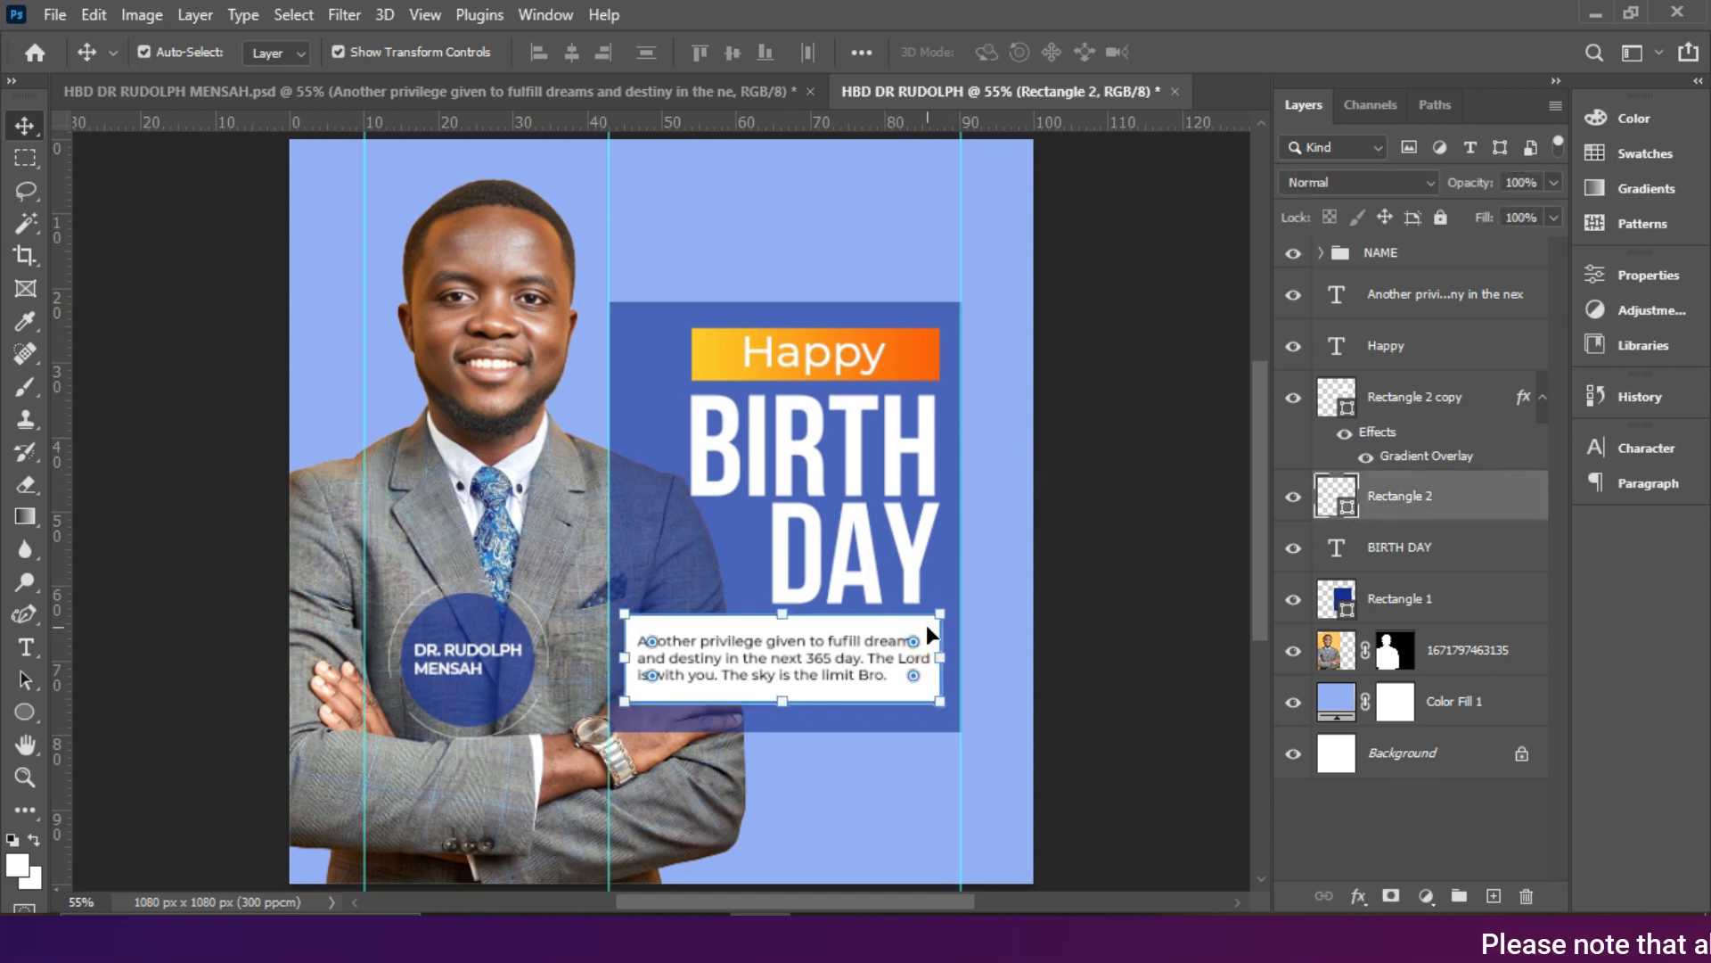
click(886, 656)
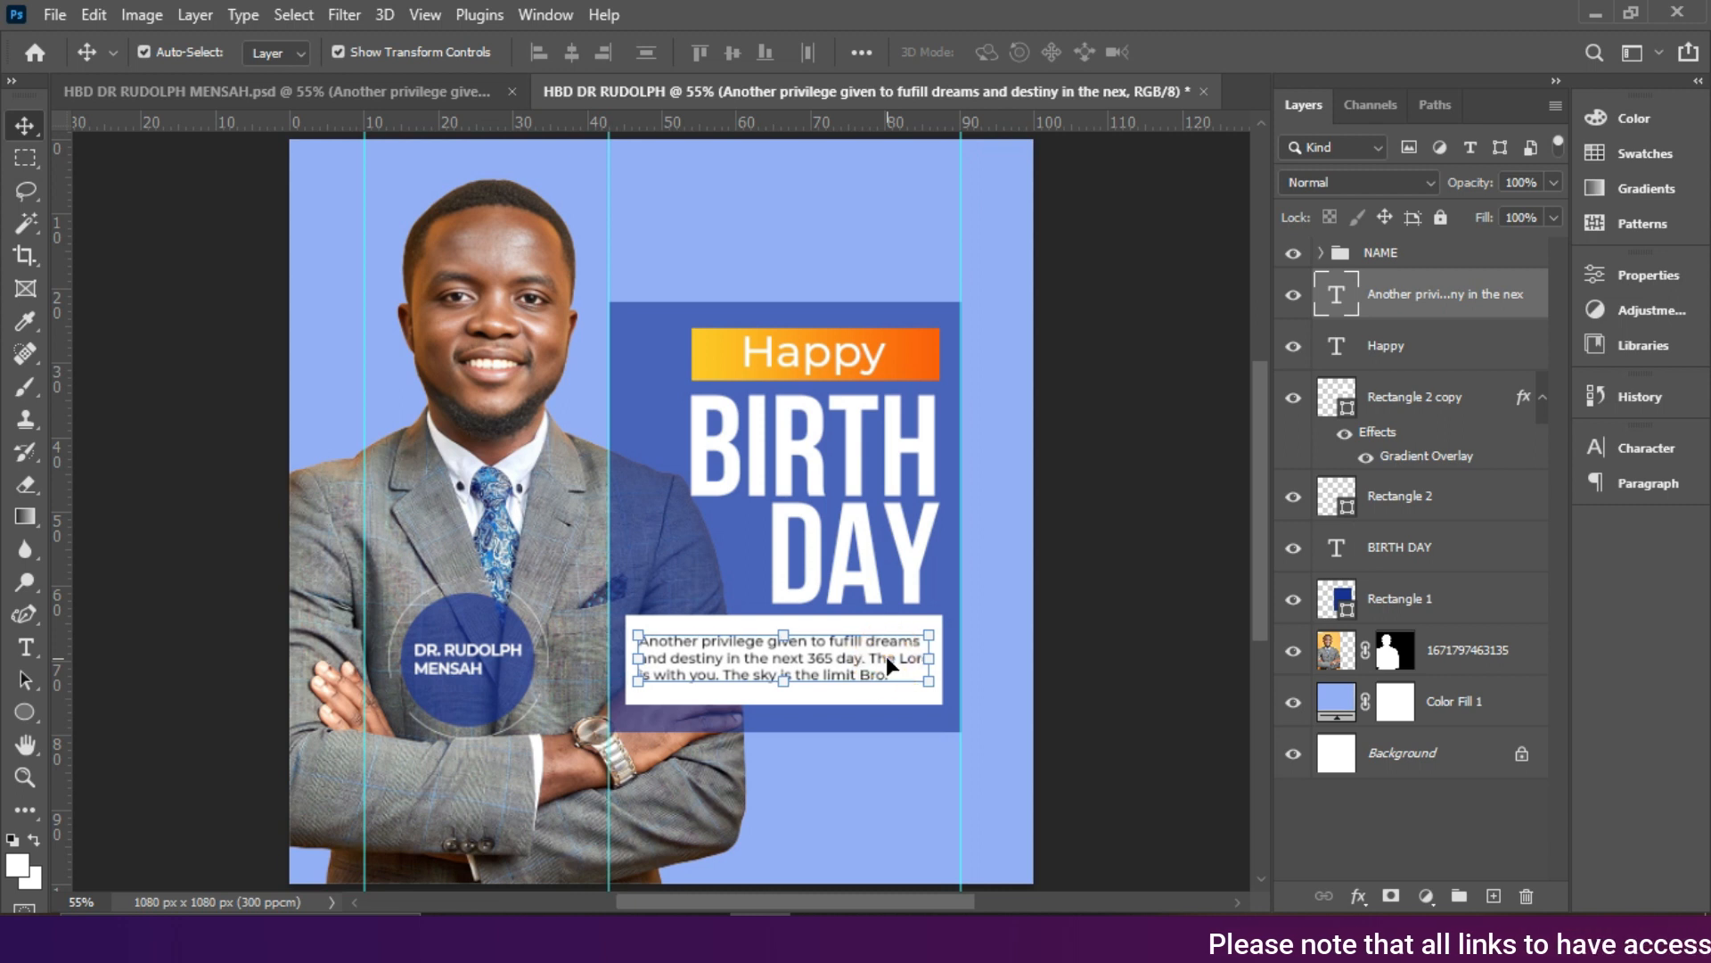
click(1150, 638)
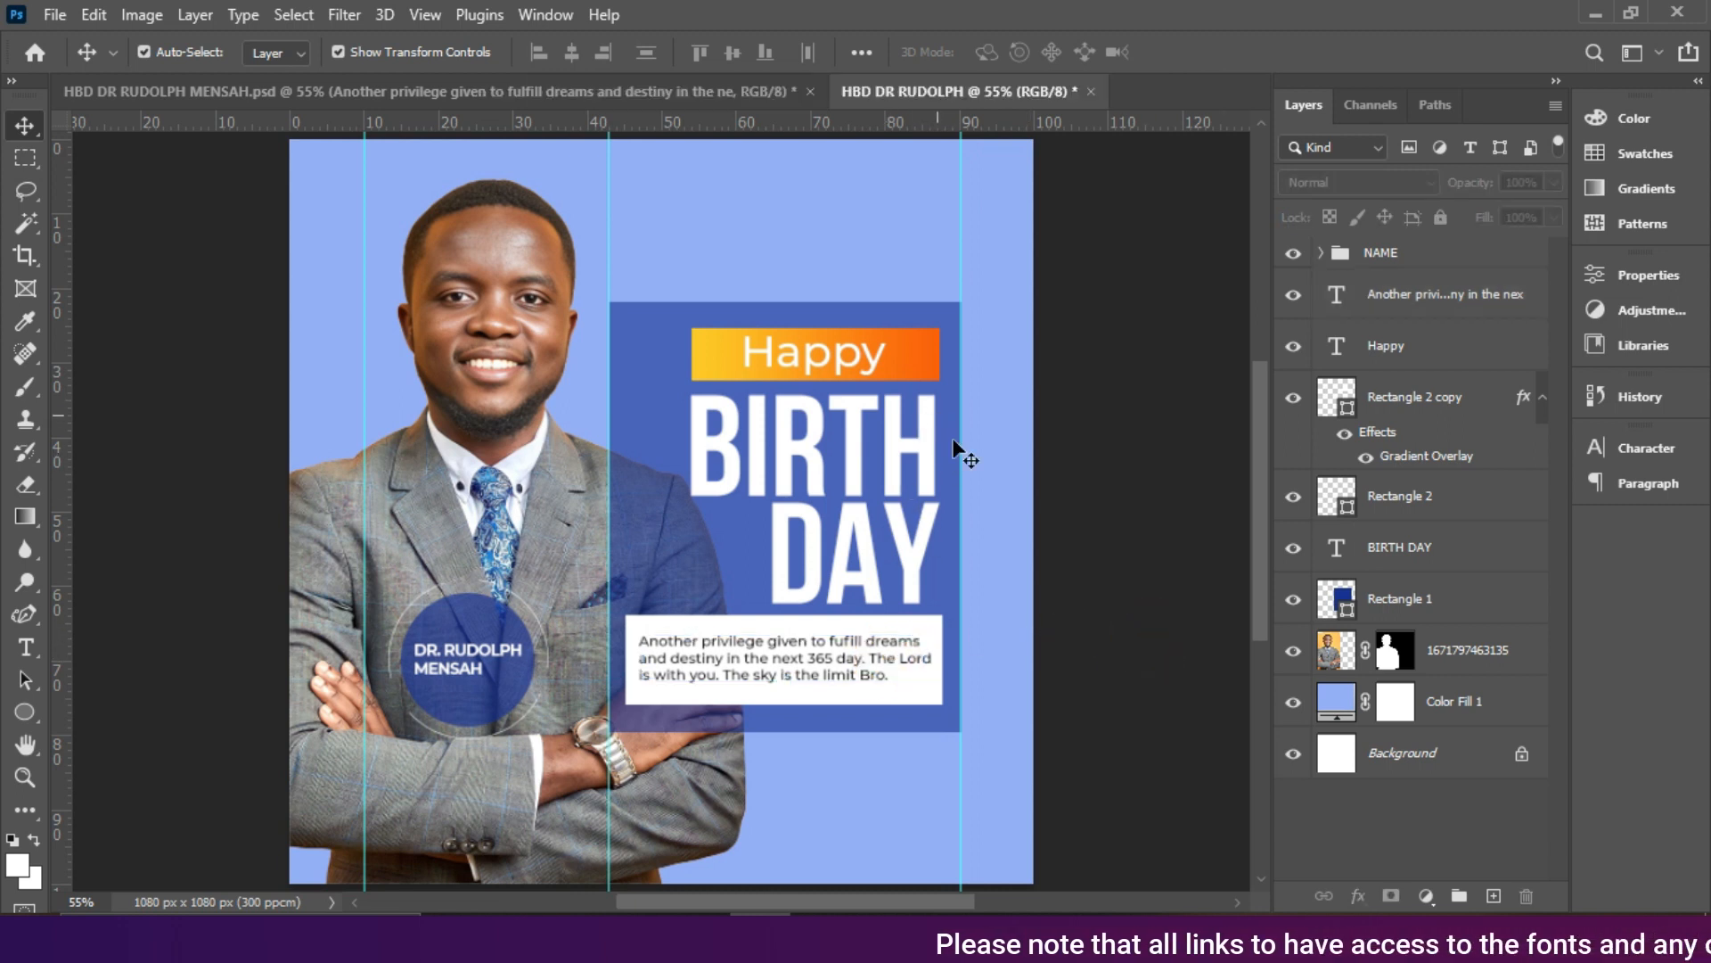
Step: Add a new empty layer directly above the Color Fill 1 background
click(668, 205)
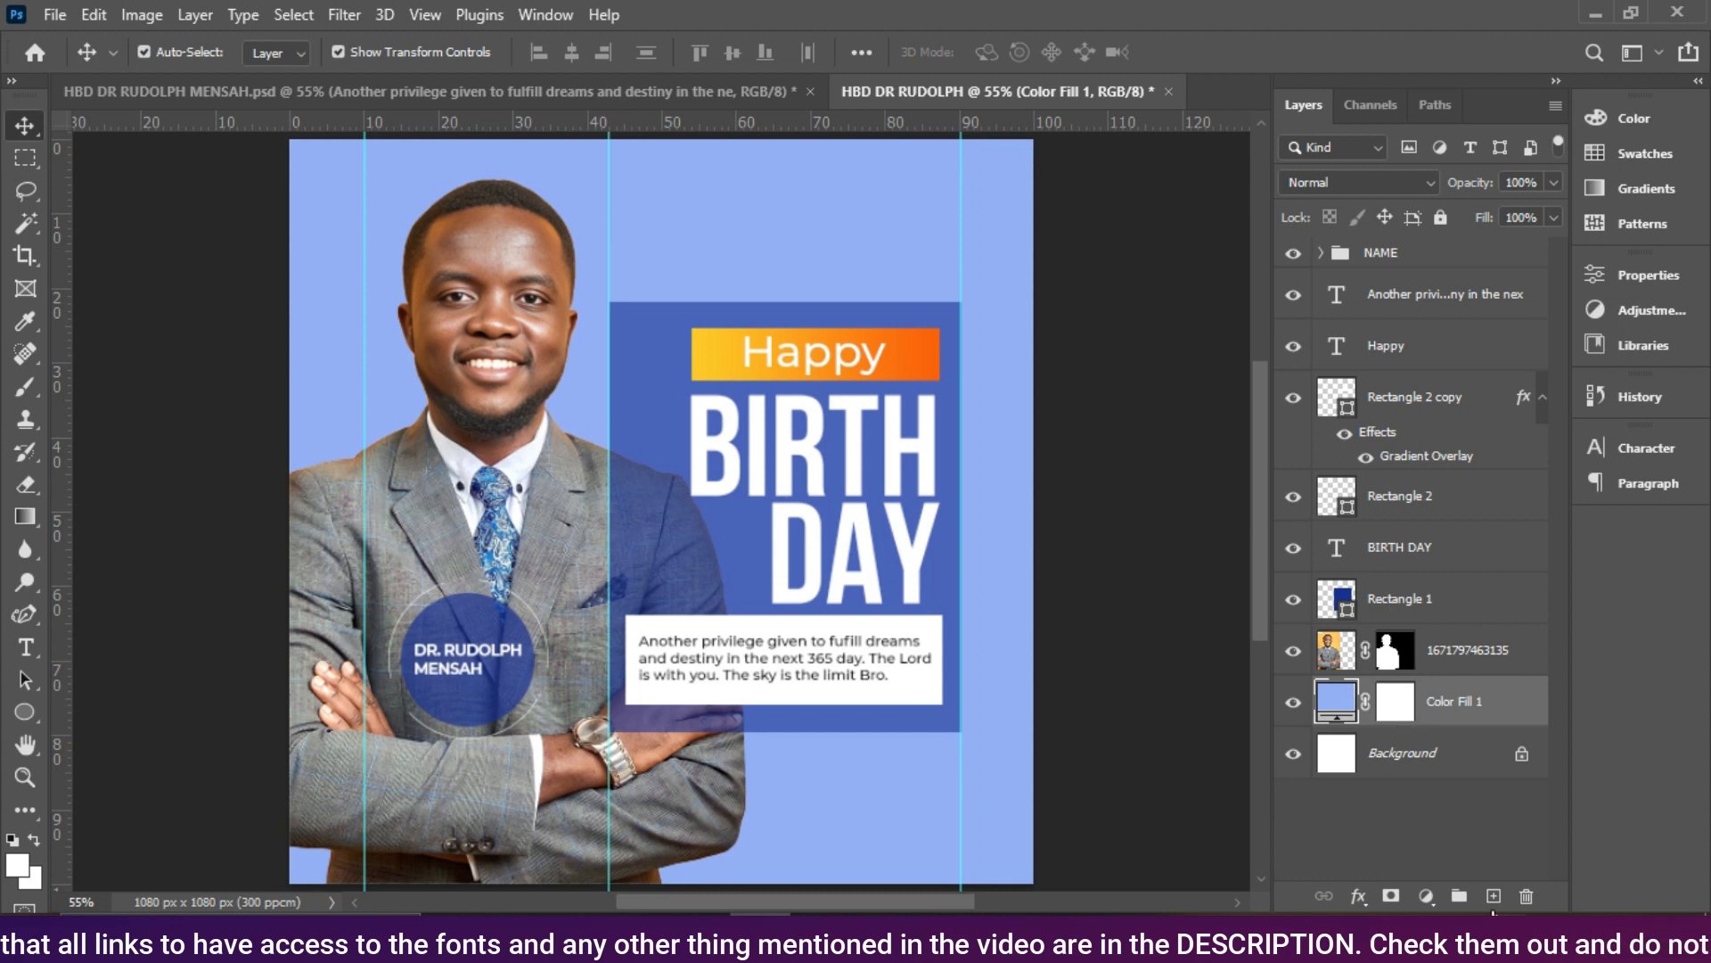
click(1491, 898)
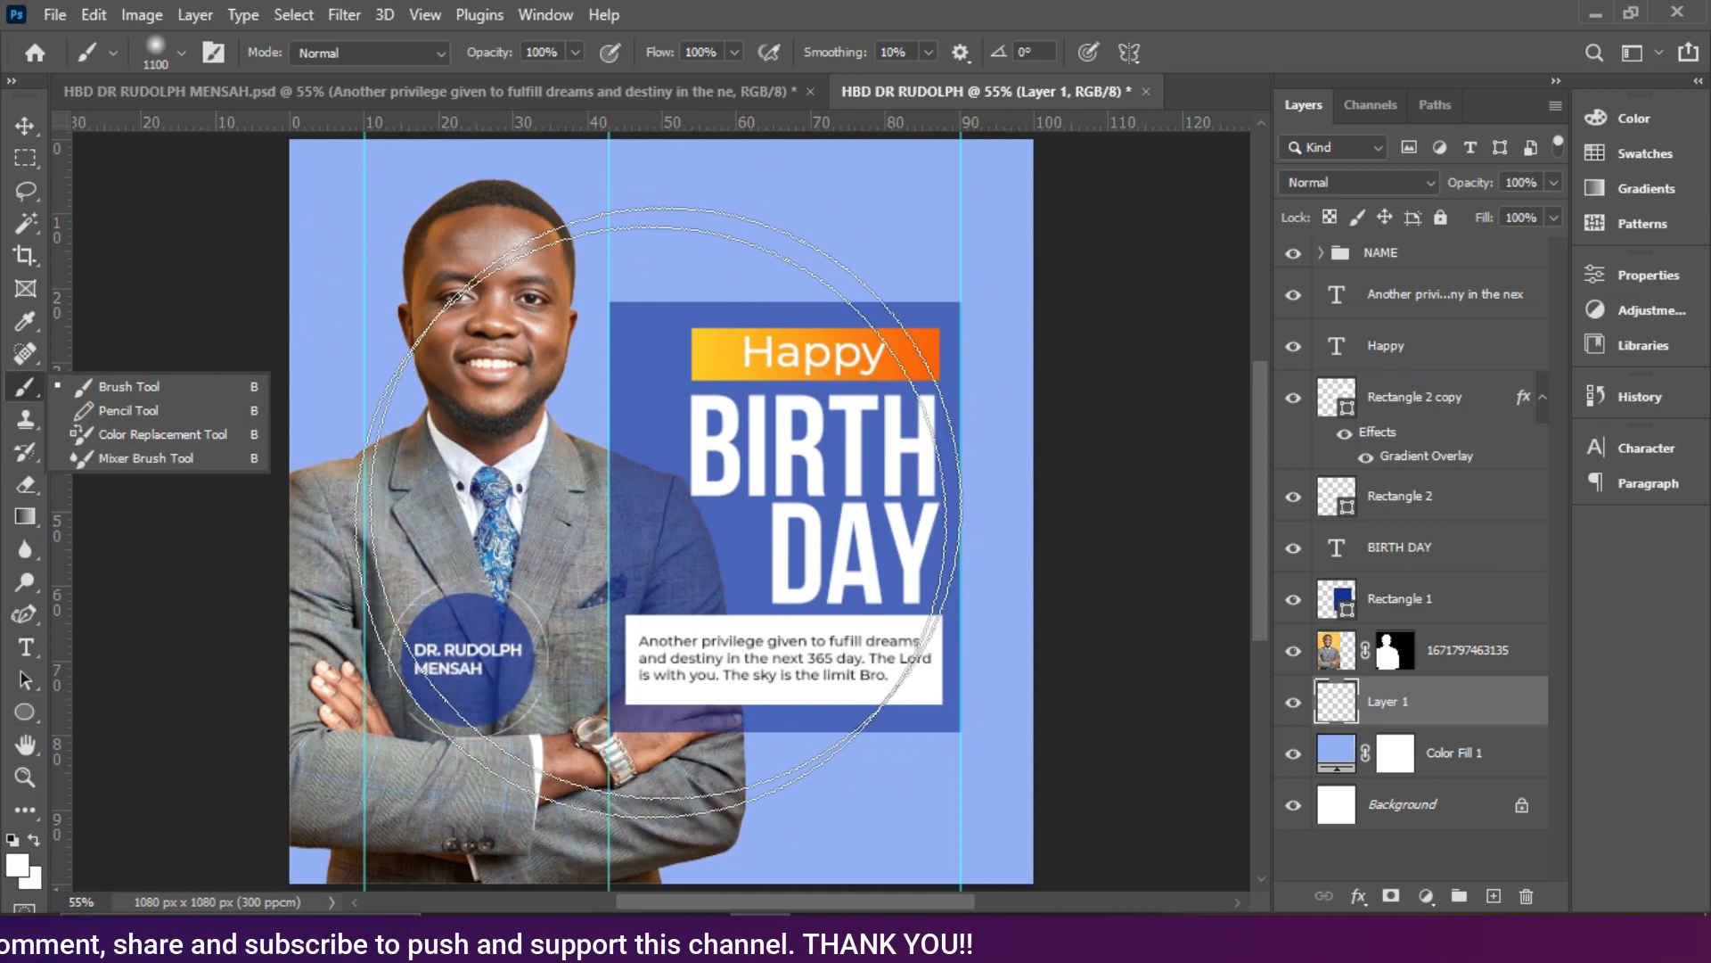
click(647, 512)
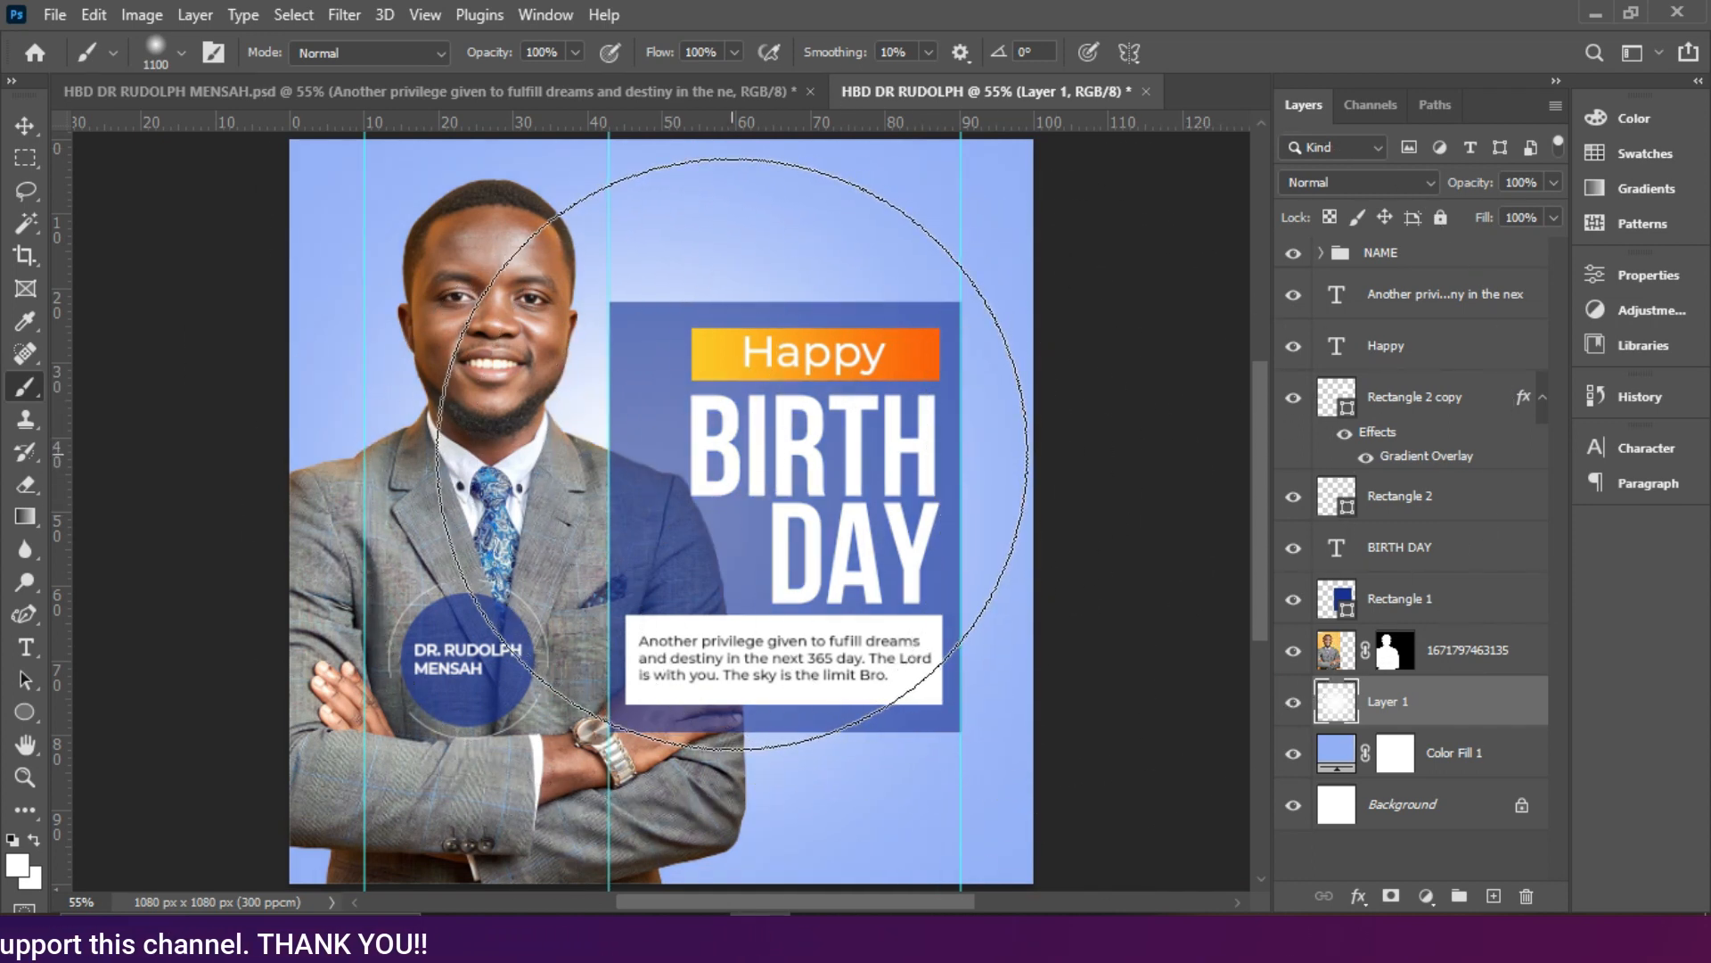
key(ctrl+z)
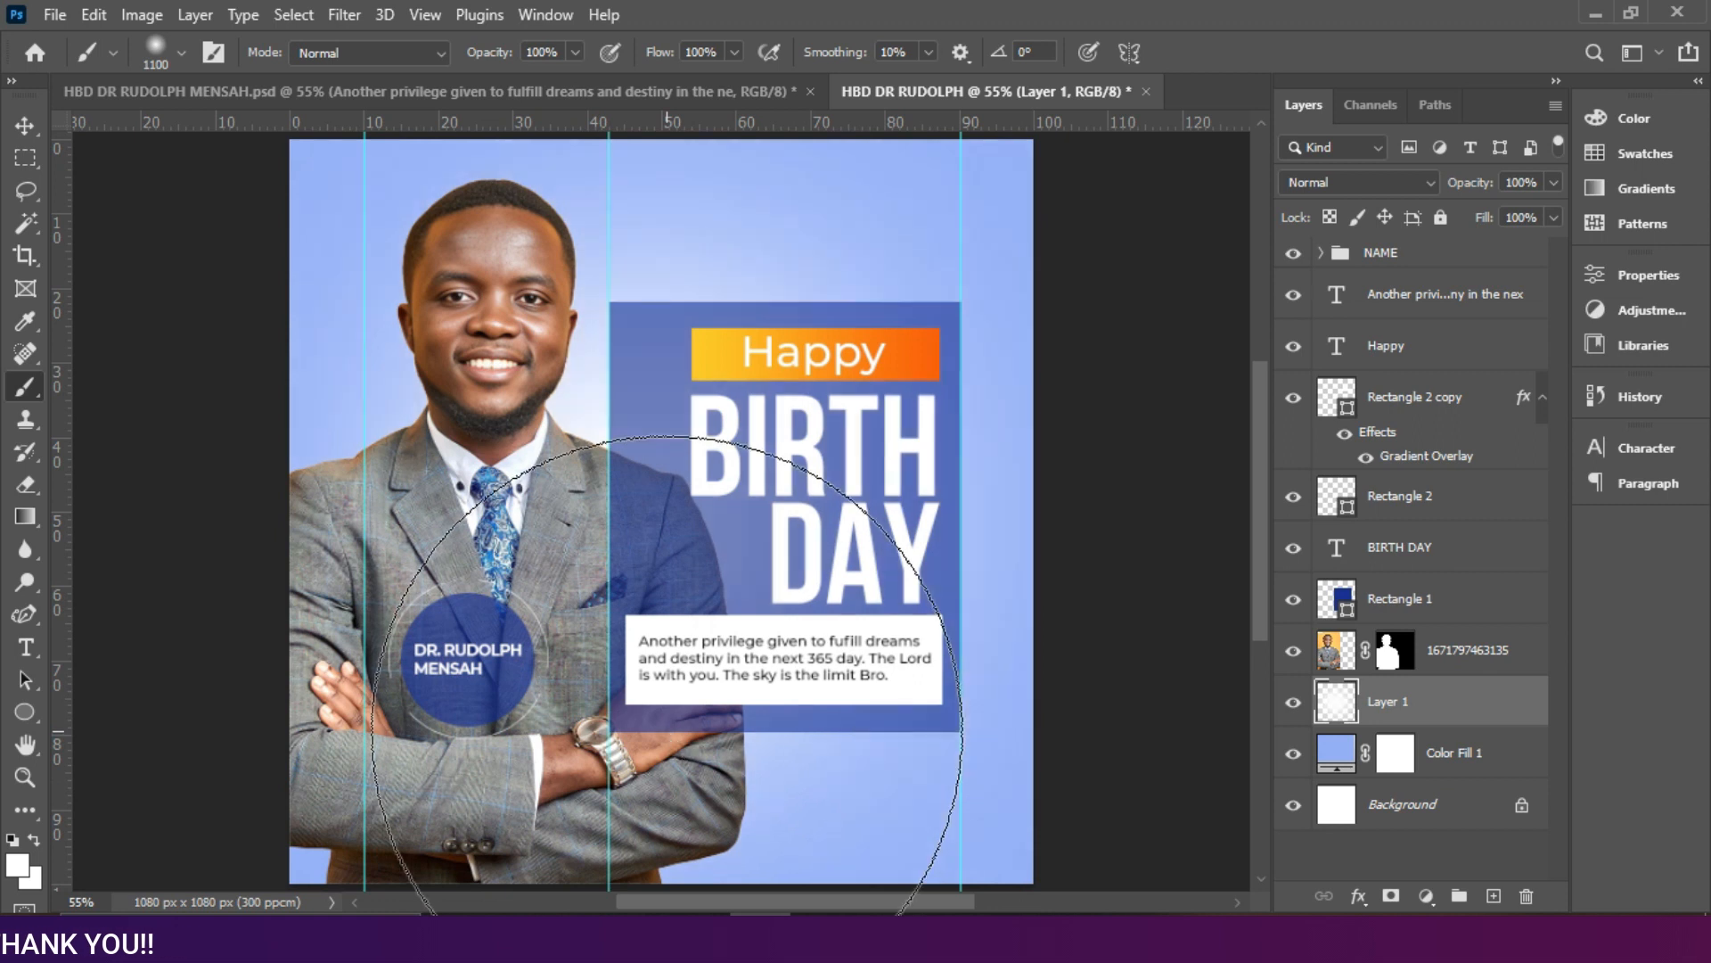
key(ctrl+z)
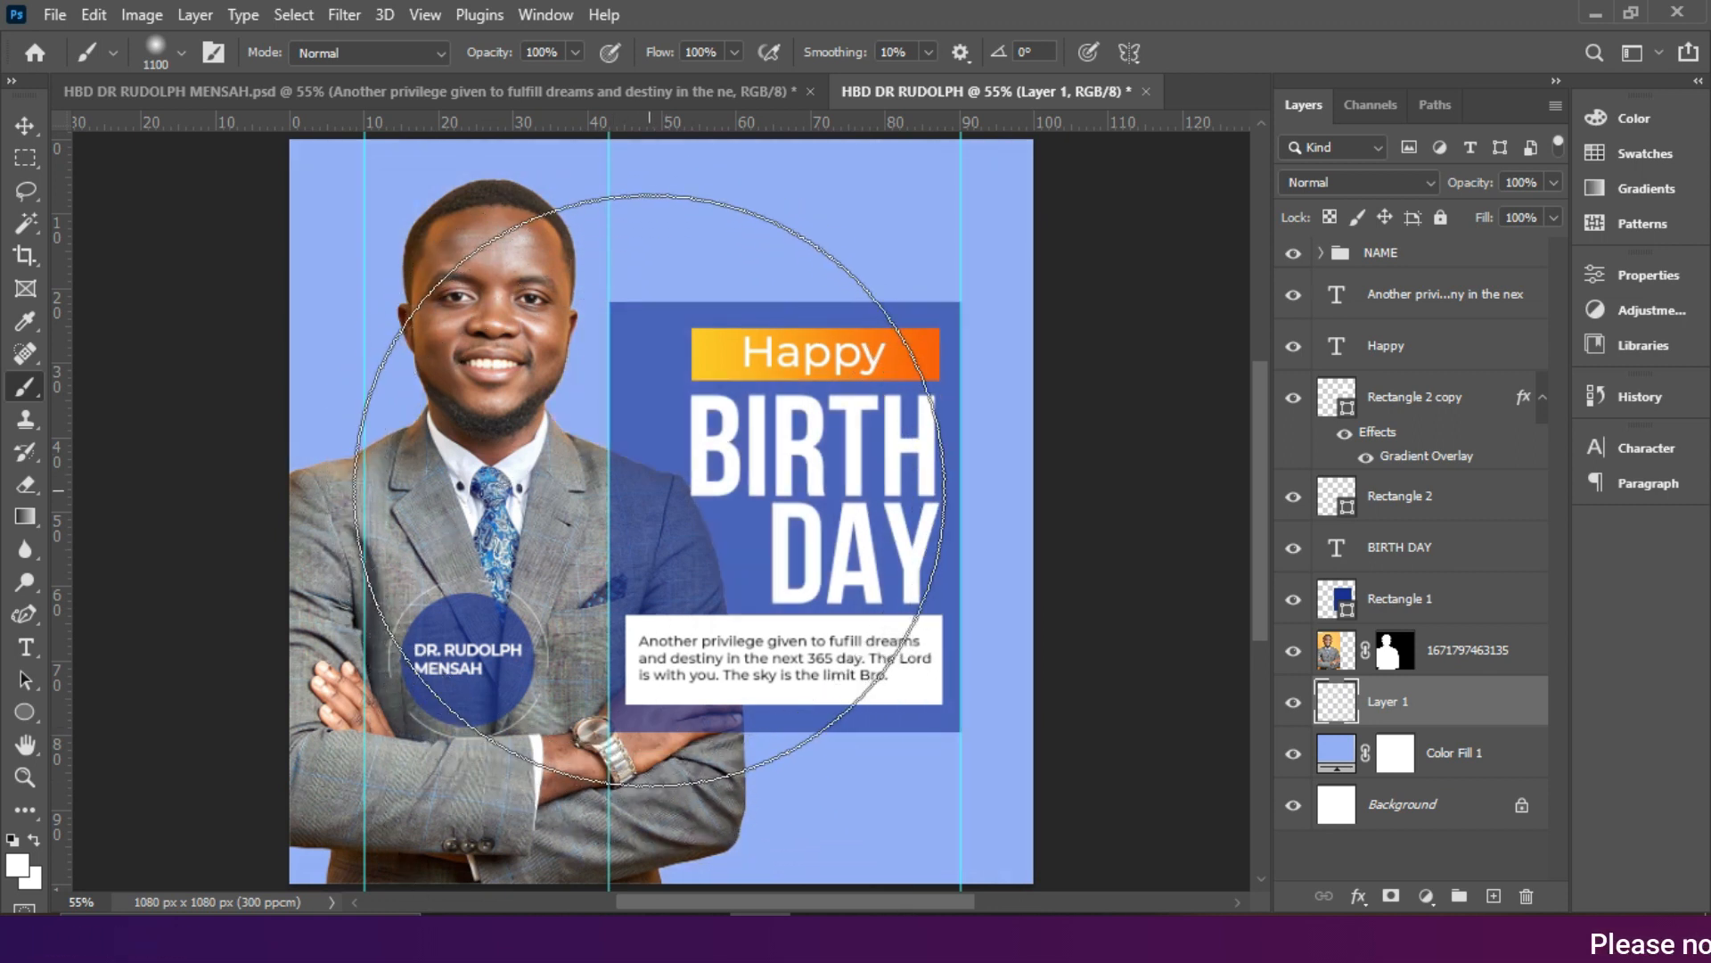
Step: Paint one soft white glow at the centre of Layer 1 behind the portrait with a 1100 px brush
click(642, 491)
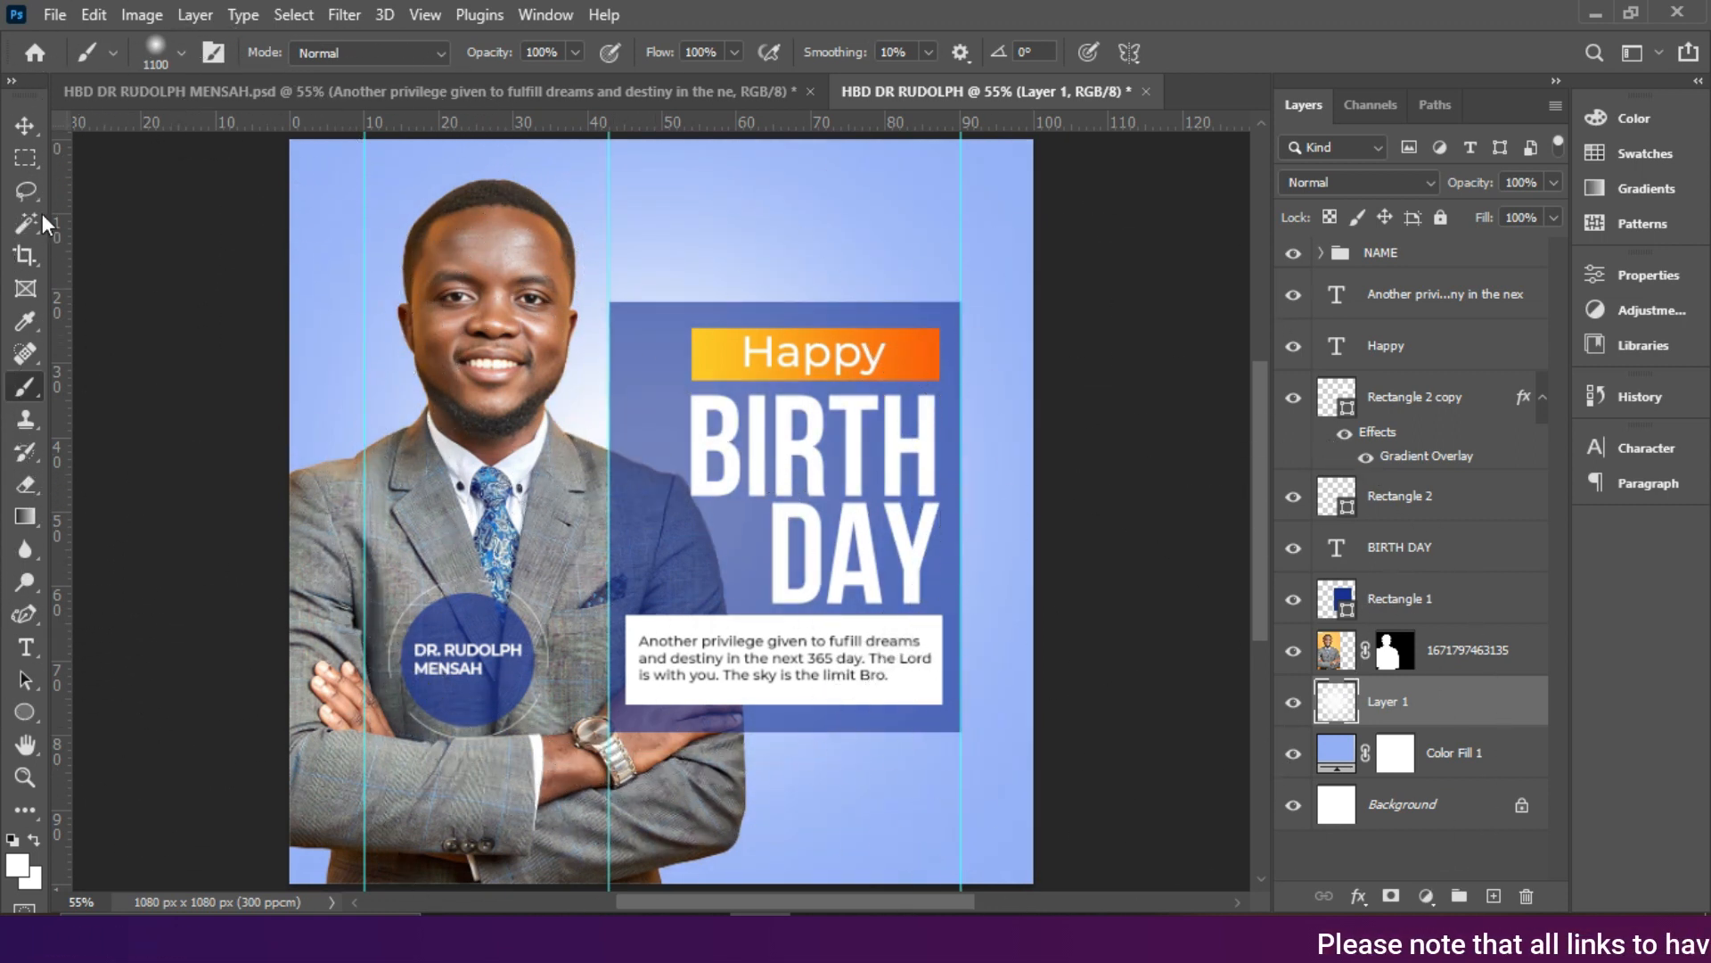
click(22, 117)
Step: Increase the opacity of the blue box behind the BIRTH DAY heading
click(724, 548)
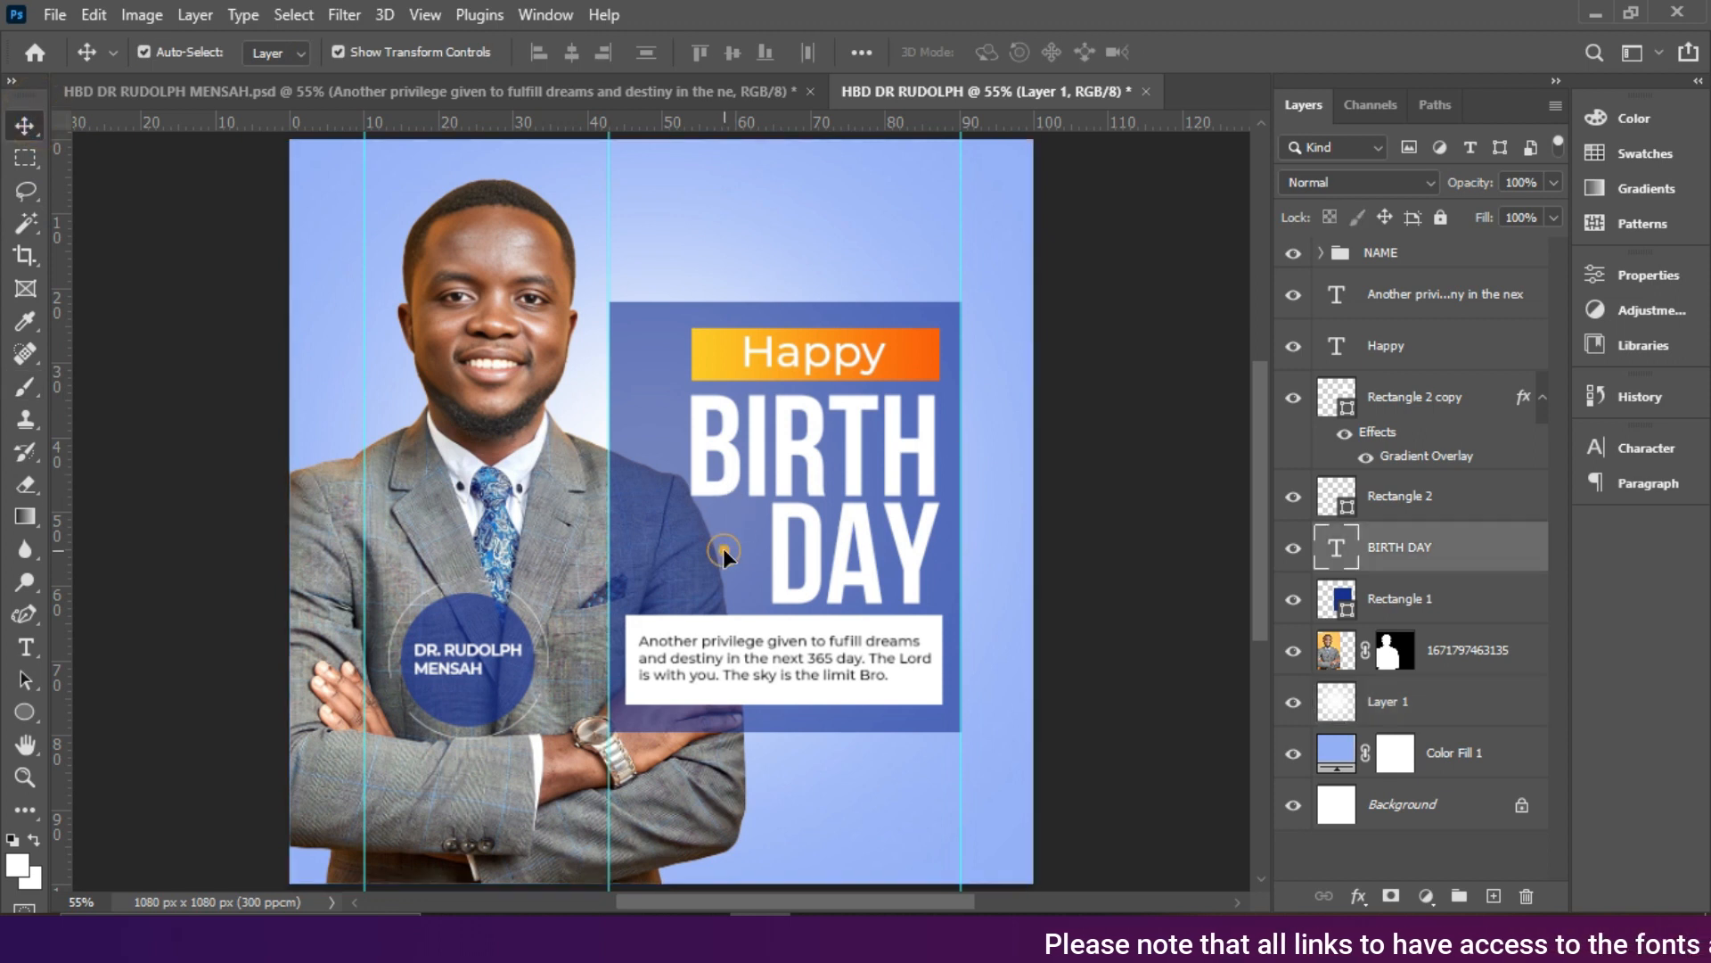
click(653, 347)
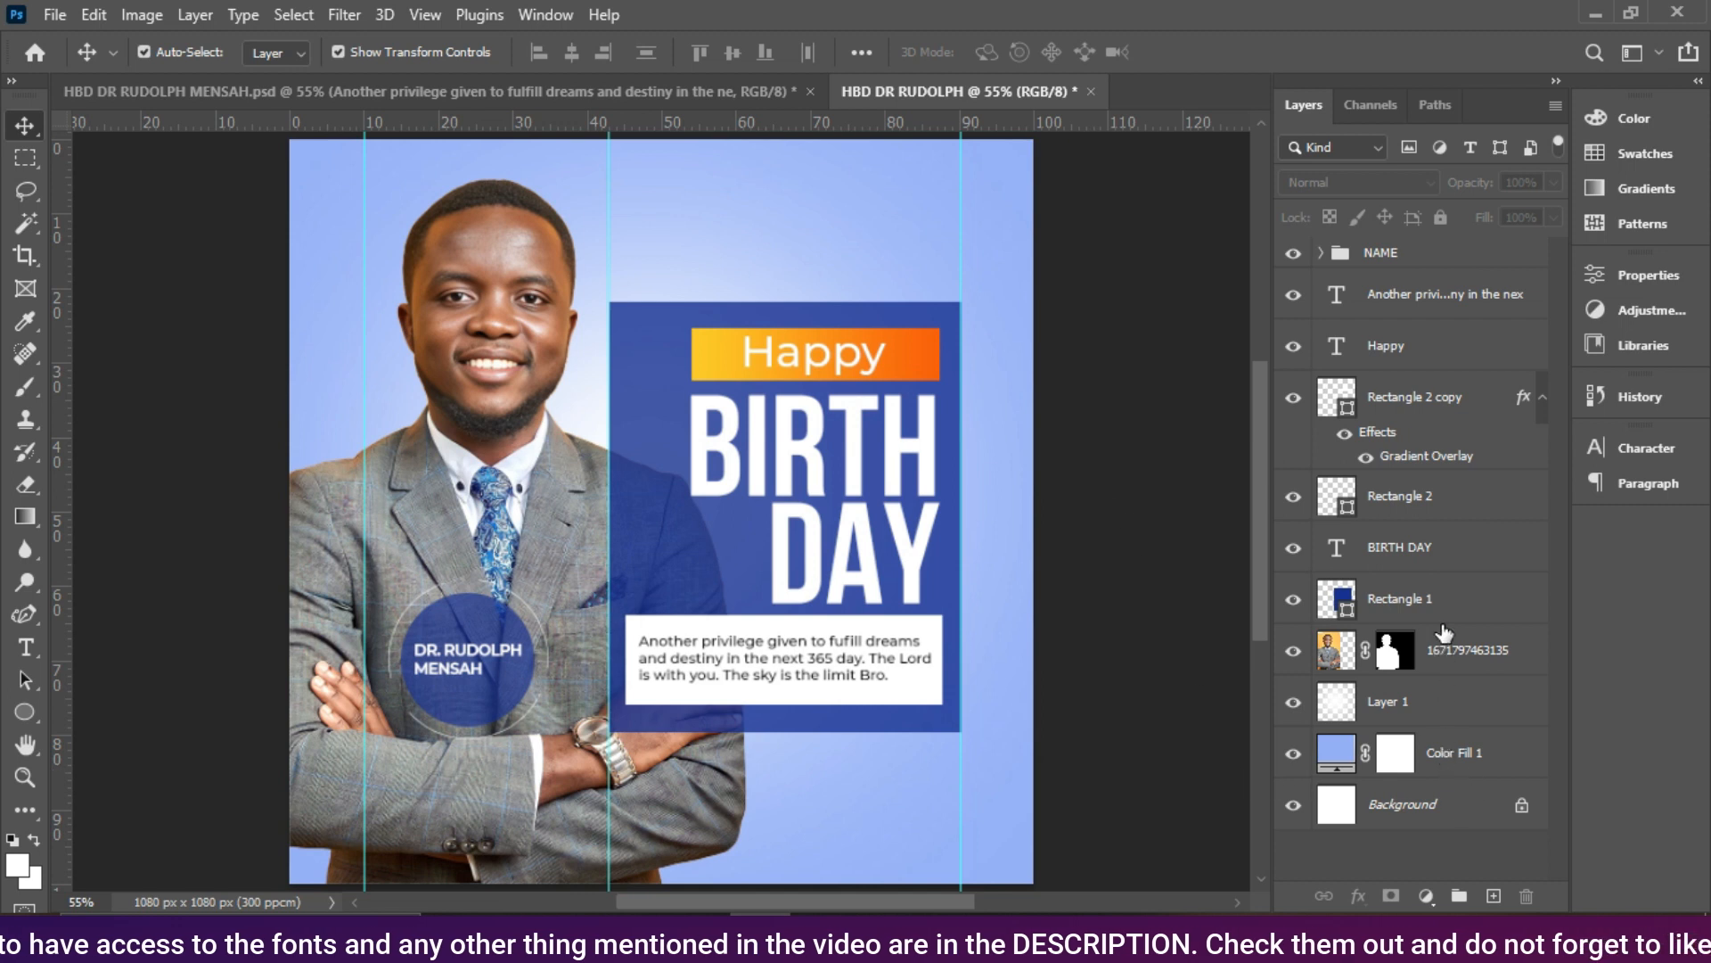
Step: Select Layer 1 and open the Vectors > PNG FILES folder on drive D in File Explorer
click(1440, 706)
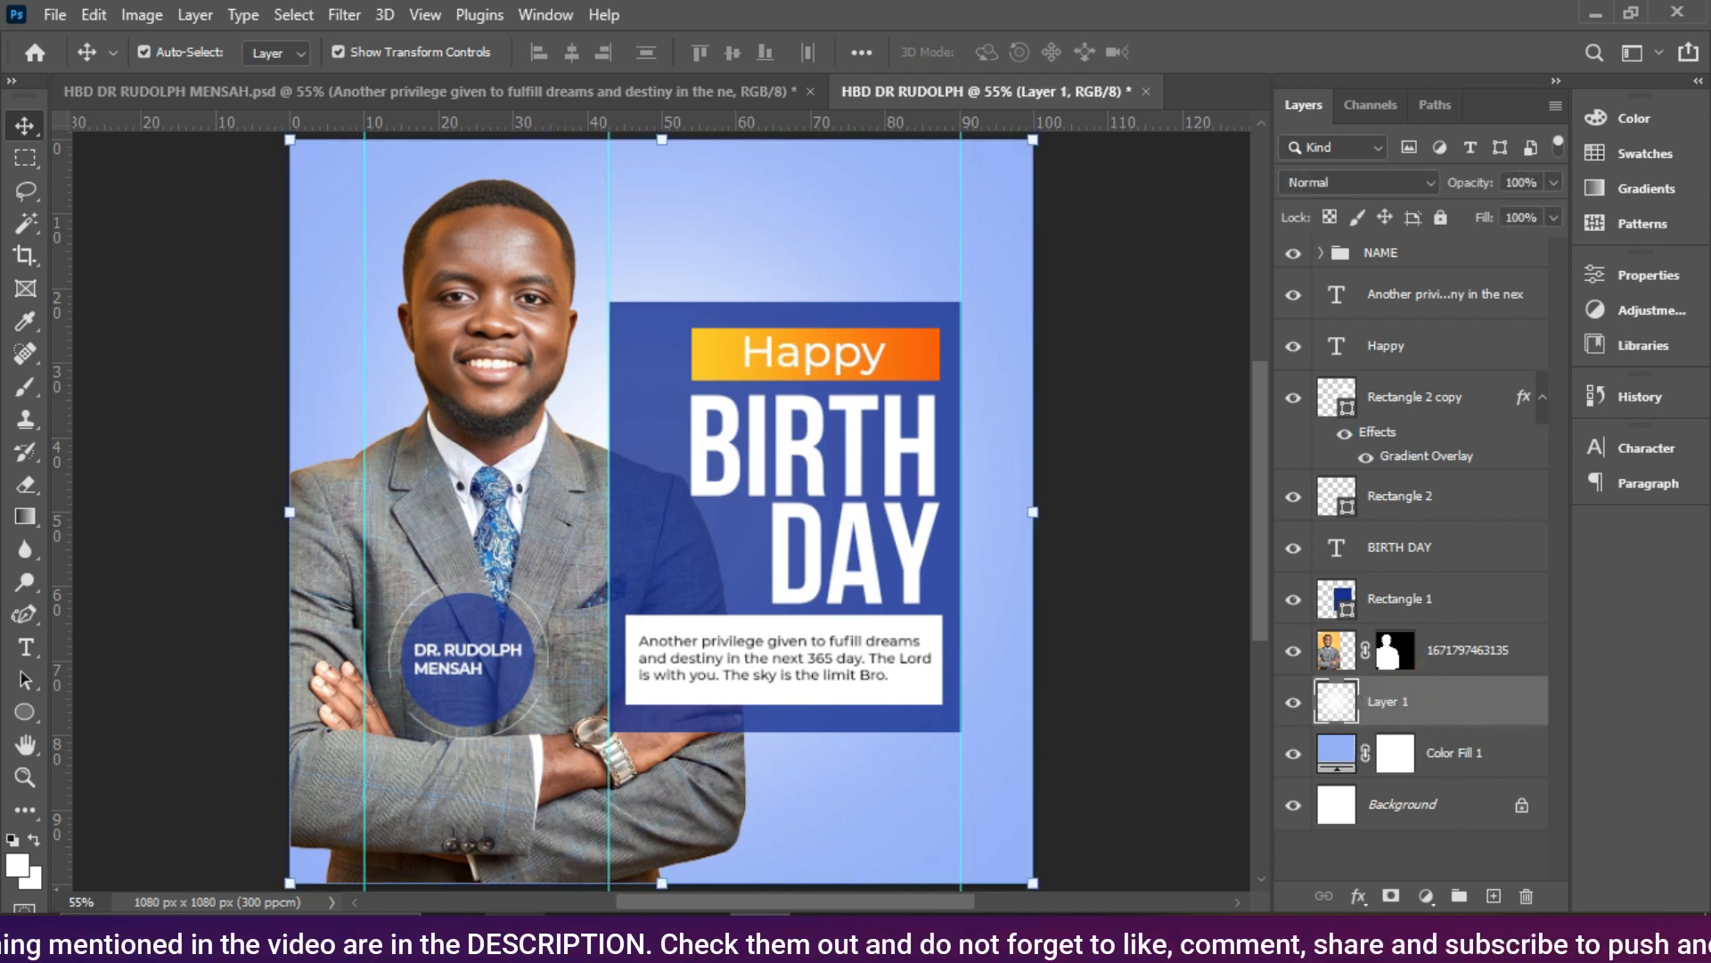
click(514, 931)
click(184, 540)
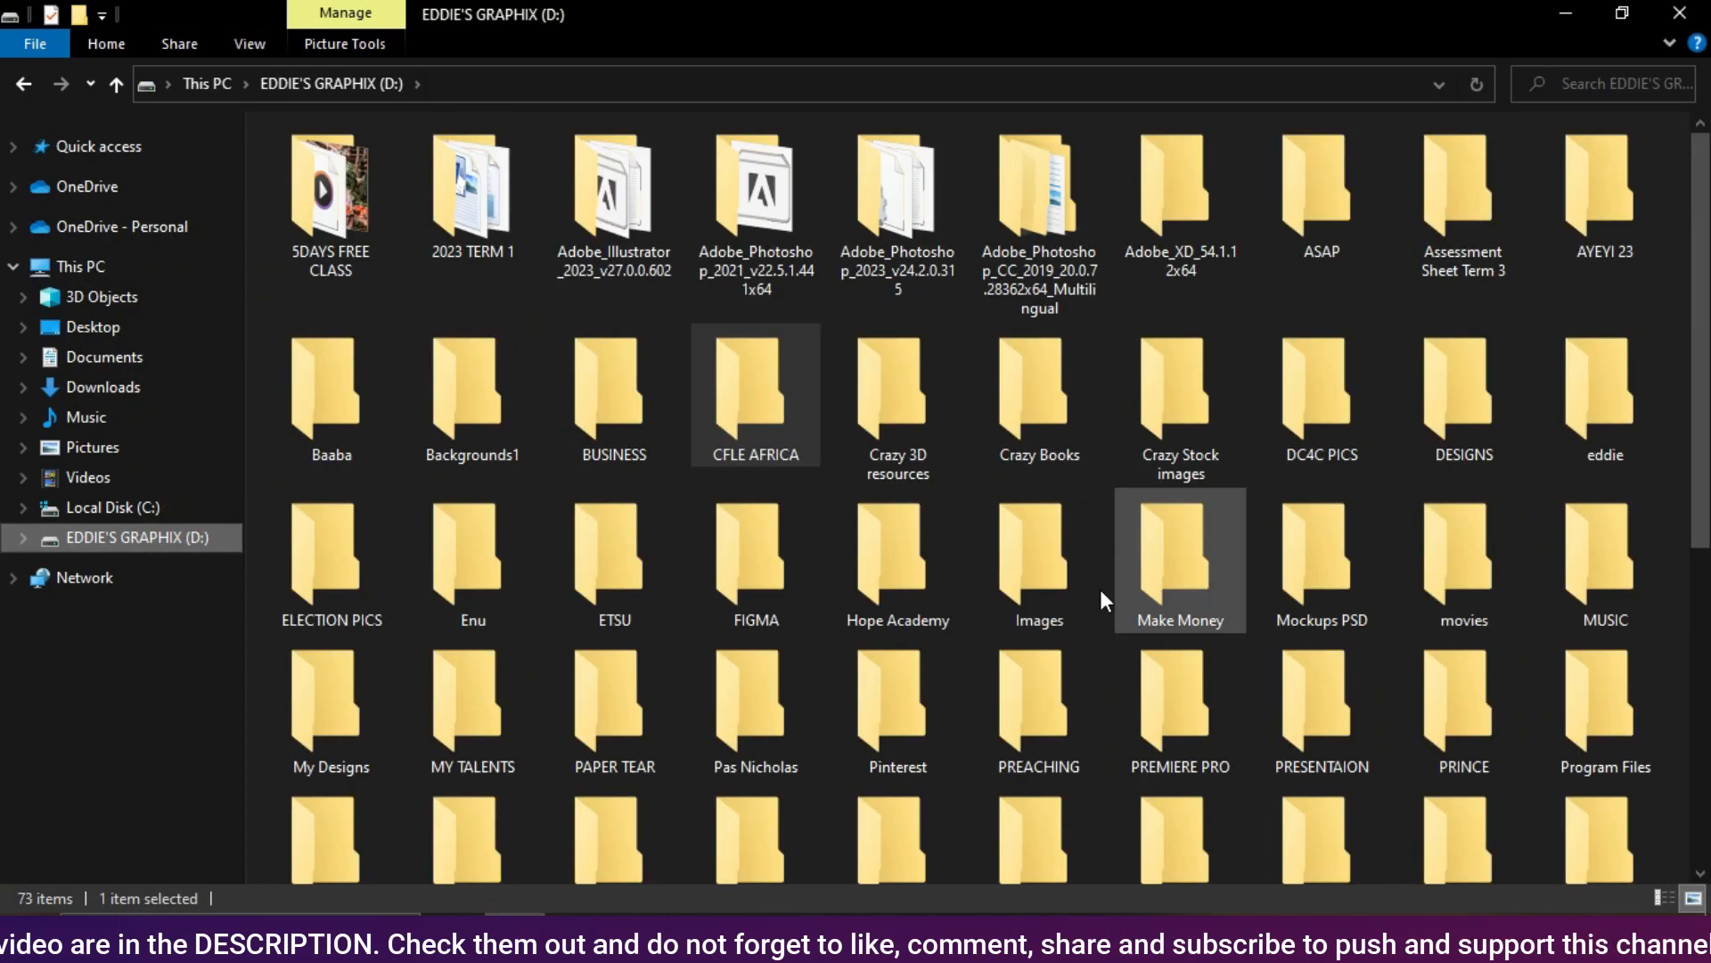
scroll(922, 618, down, 7)
click(581, 426)
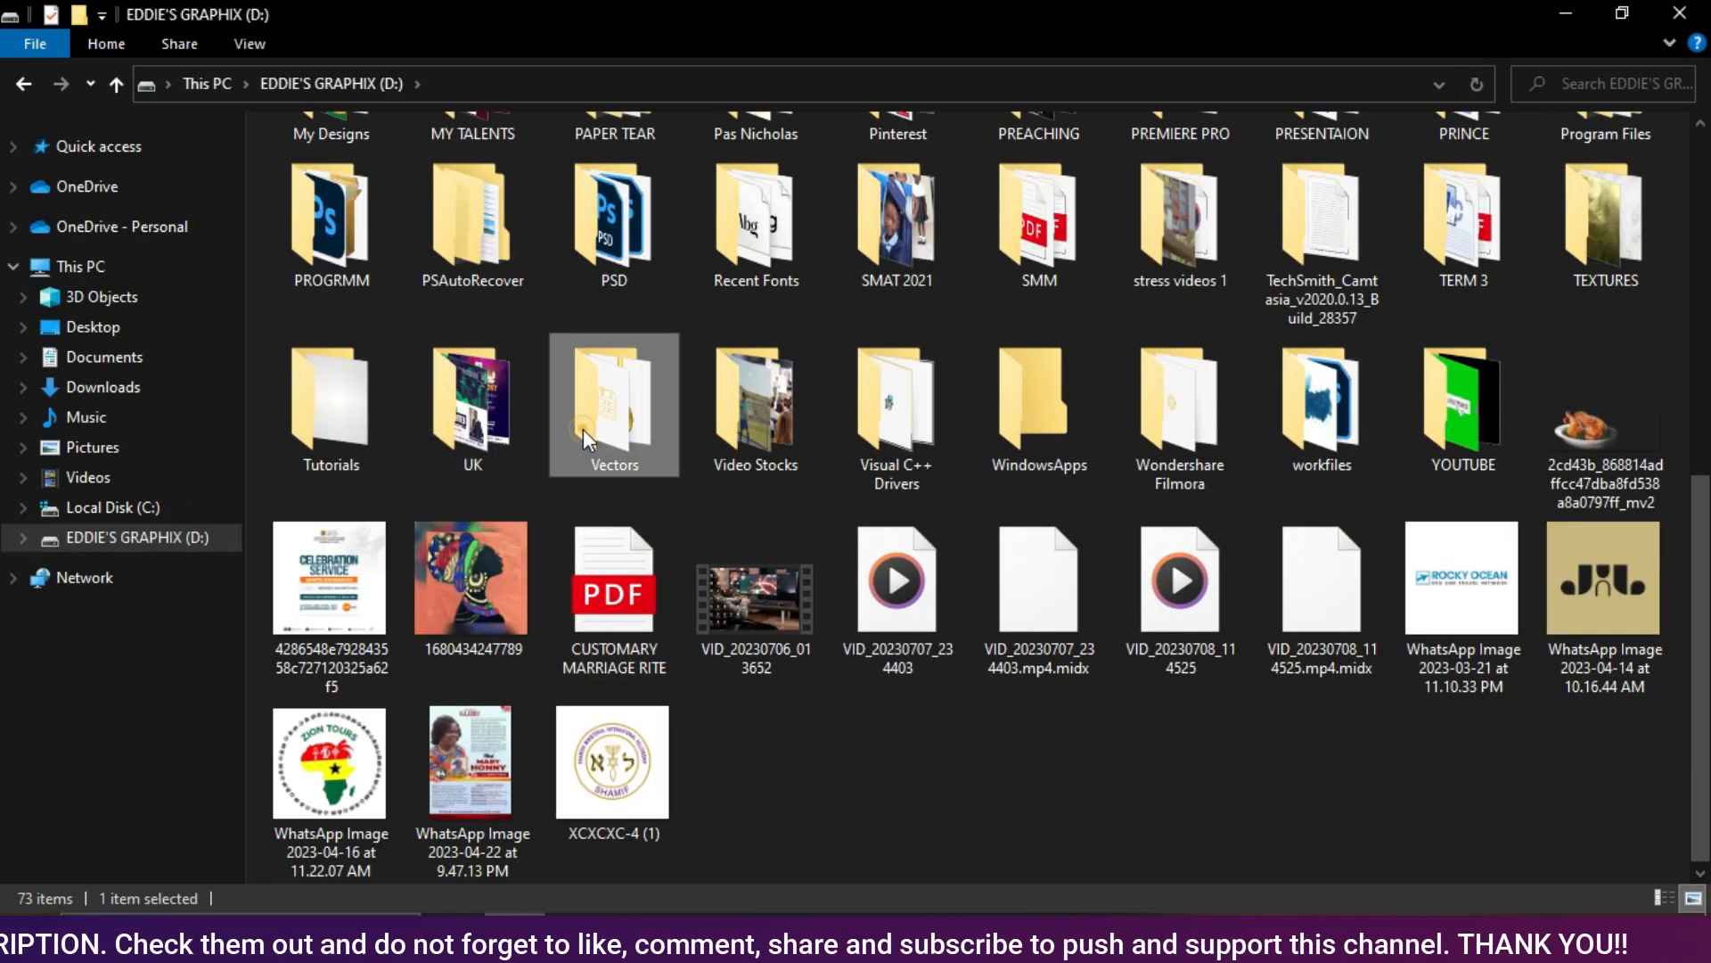
double_click(582, 429)
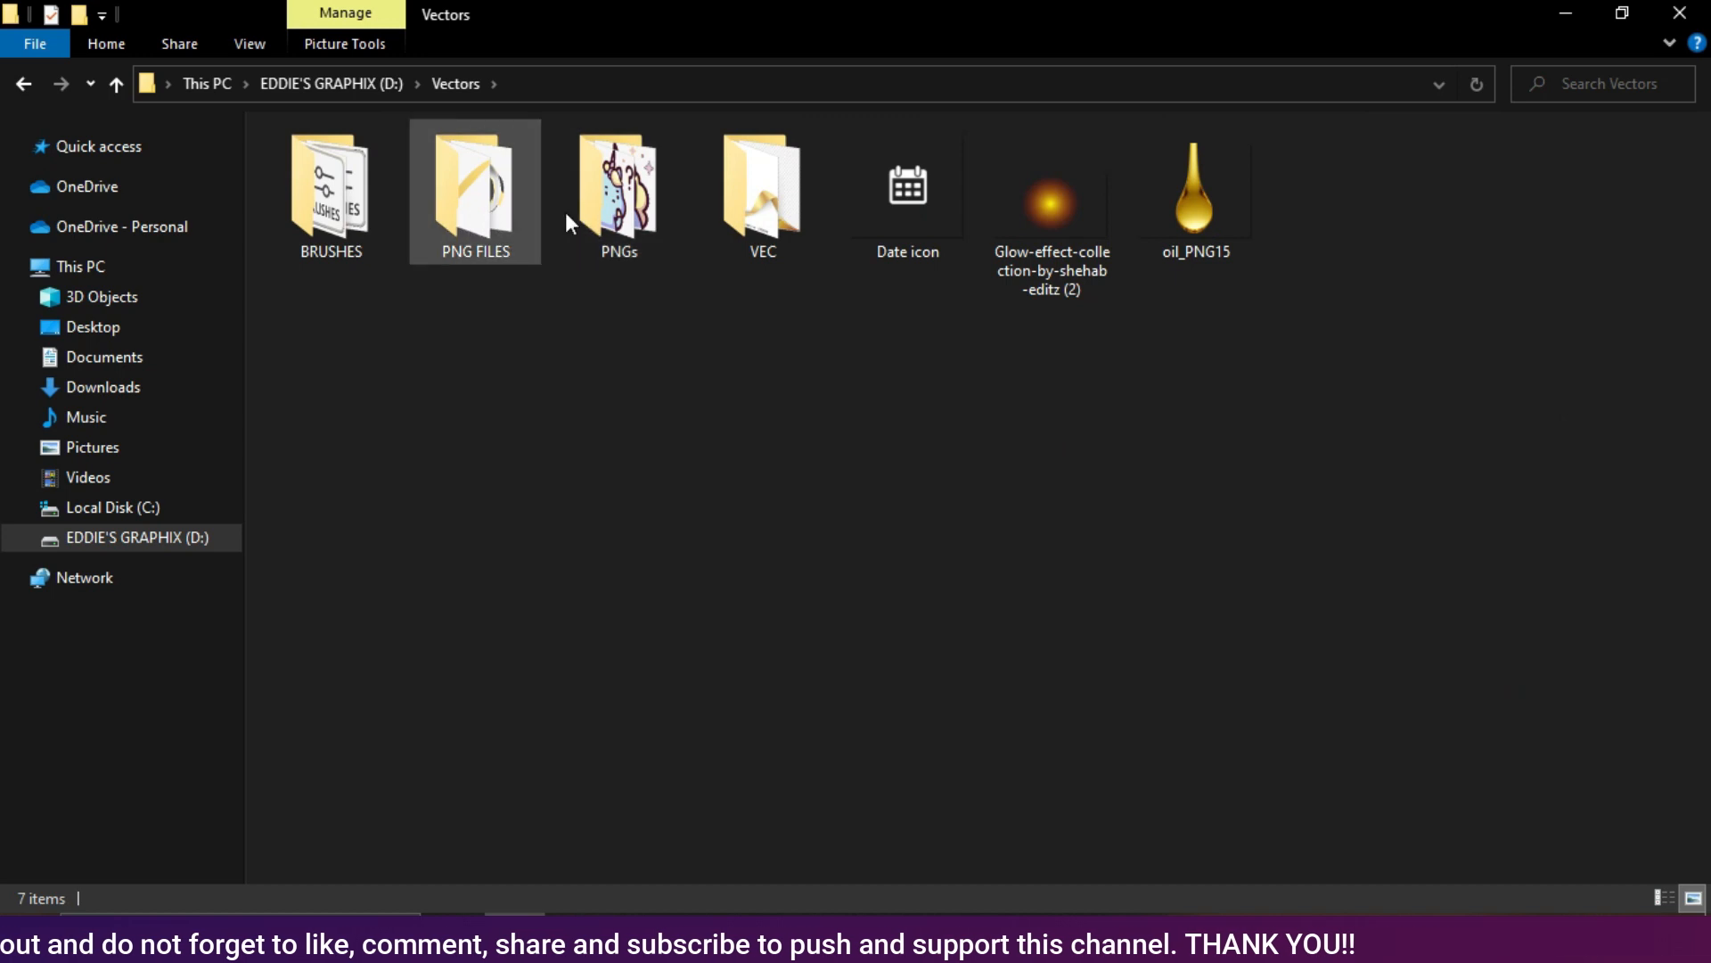
double_click(486, 221)
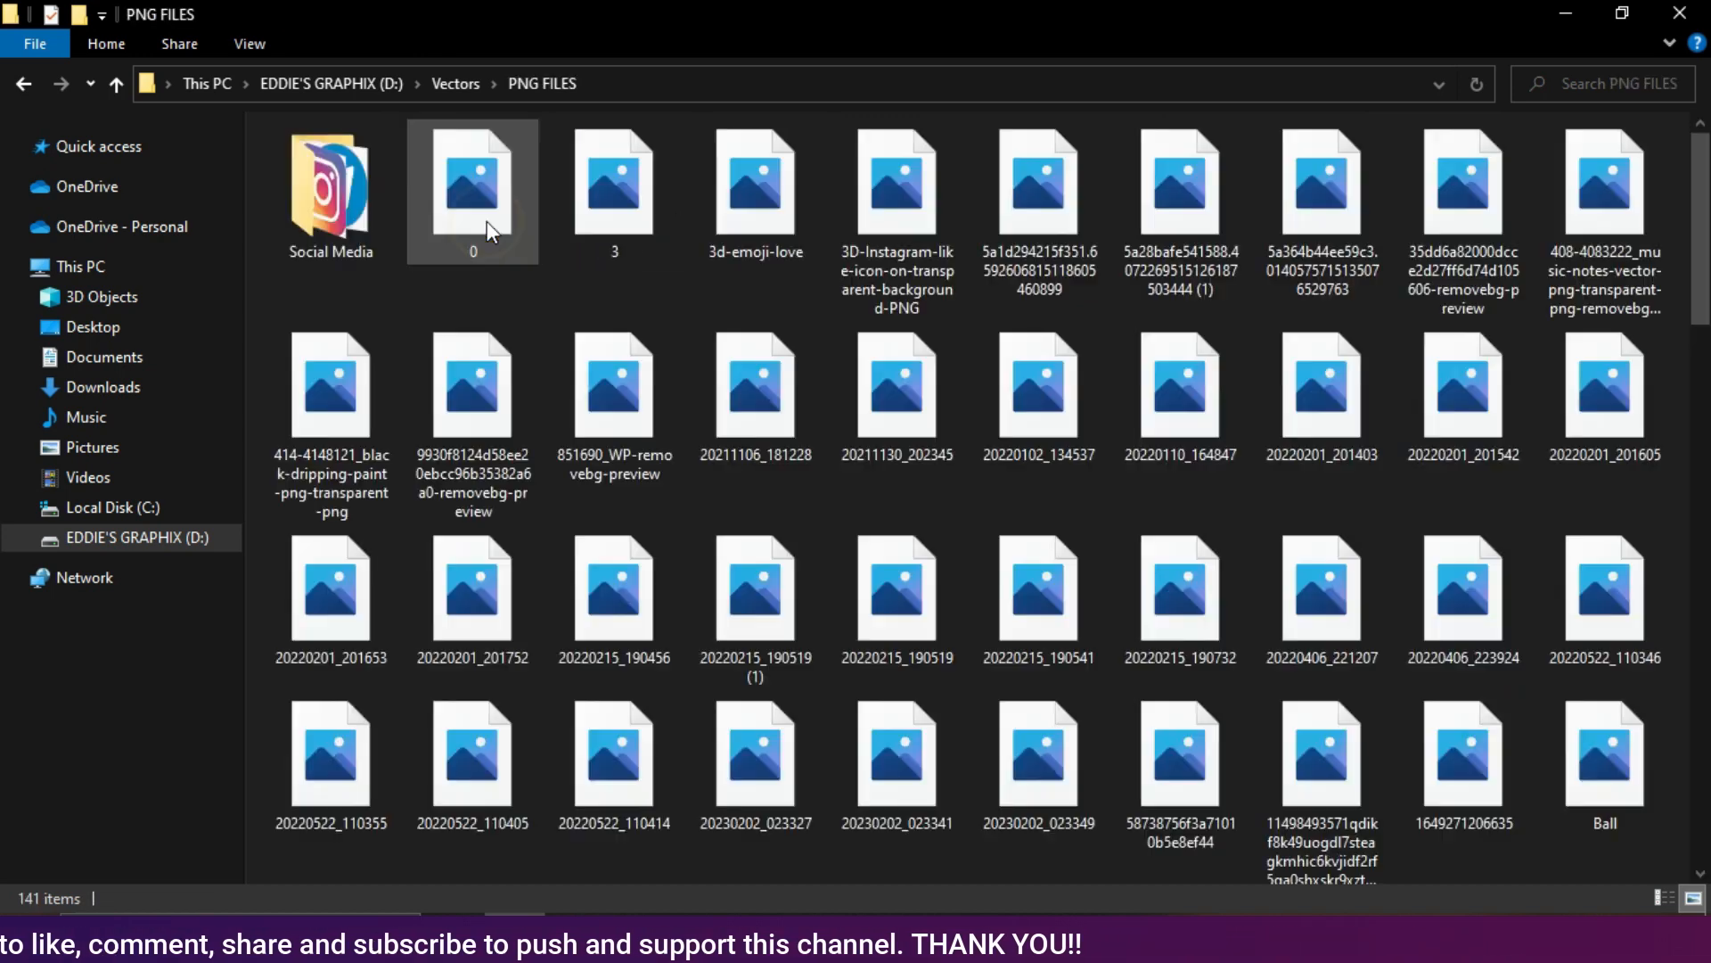
Step: Find the gold confetti image 20220110_164847 in PNG FILES and place it in the flyer above Layer 1
scroll(831, 393, down, 10)
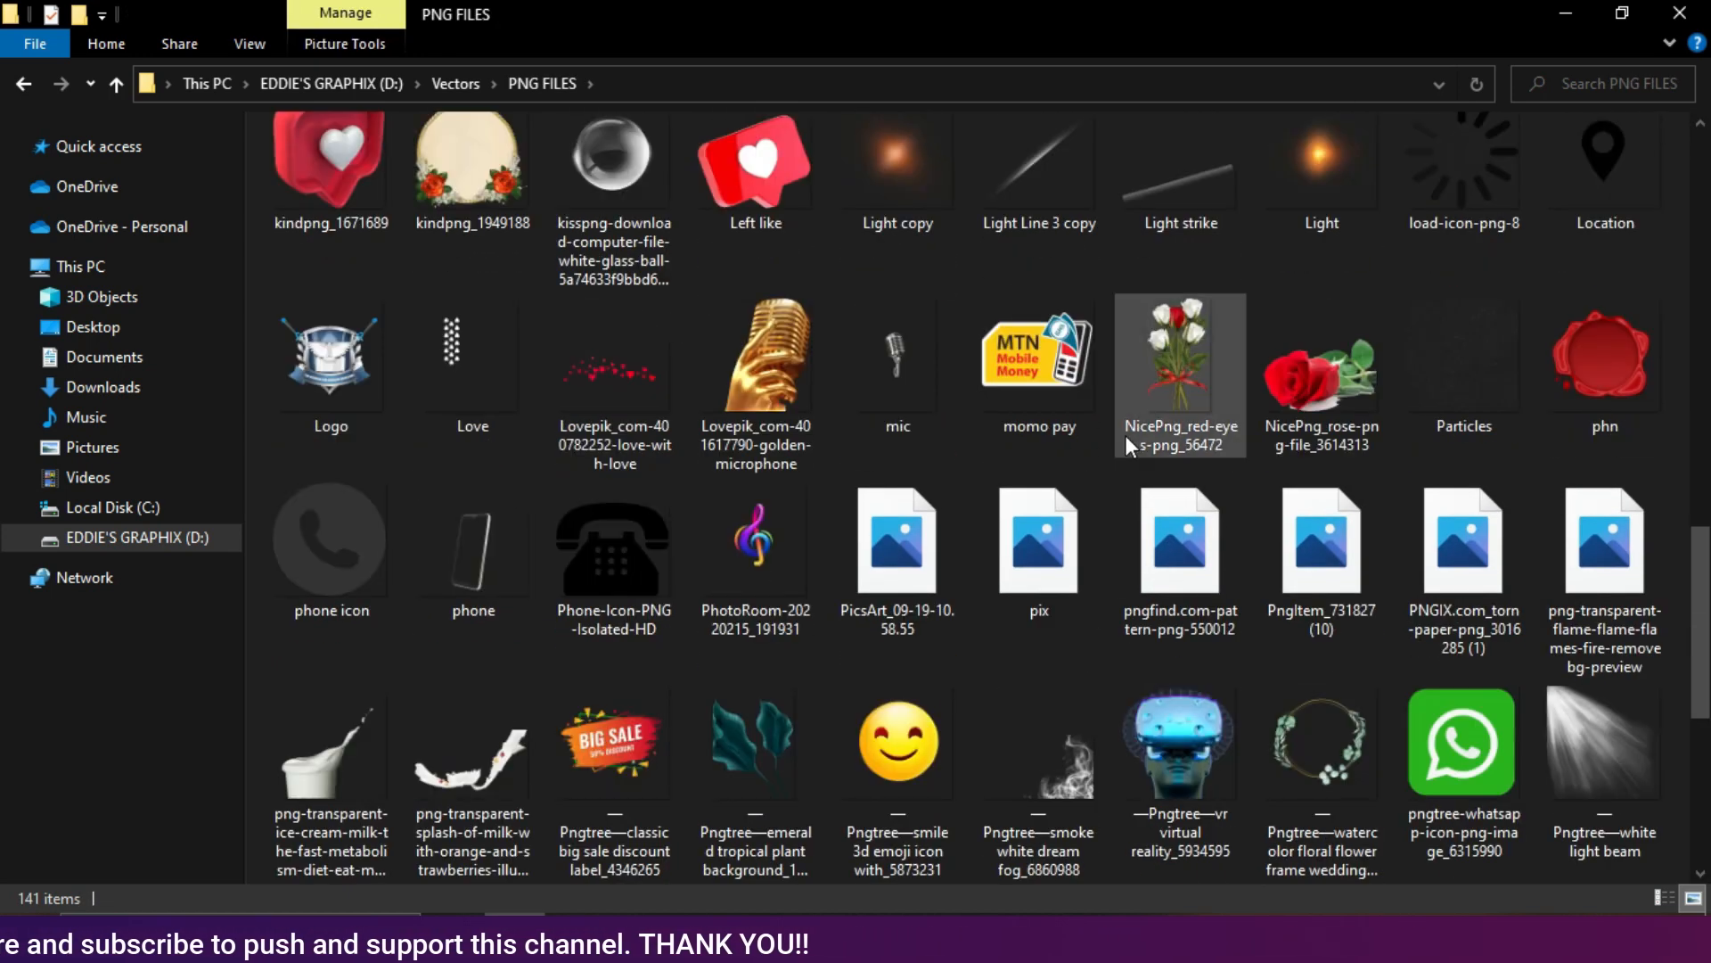
scroll(1112, 458, up, 10)
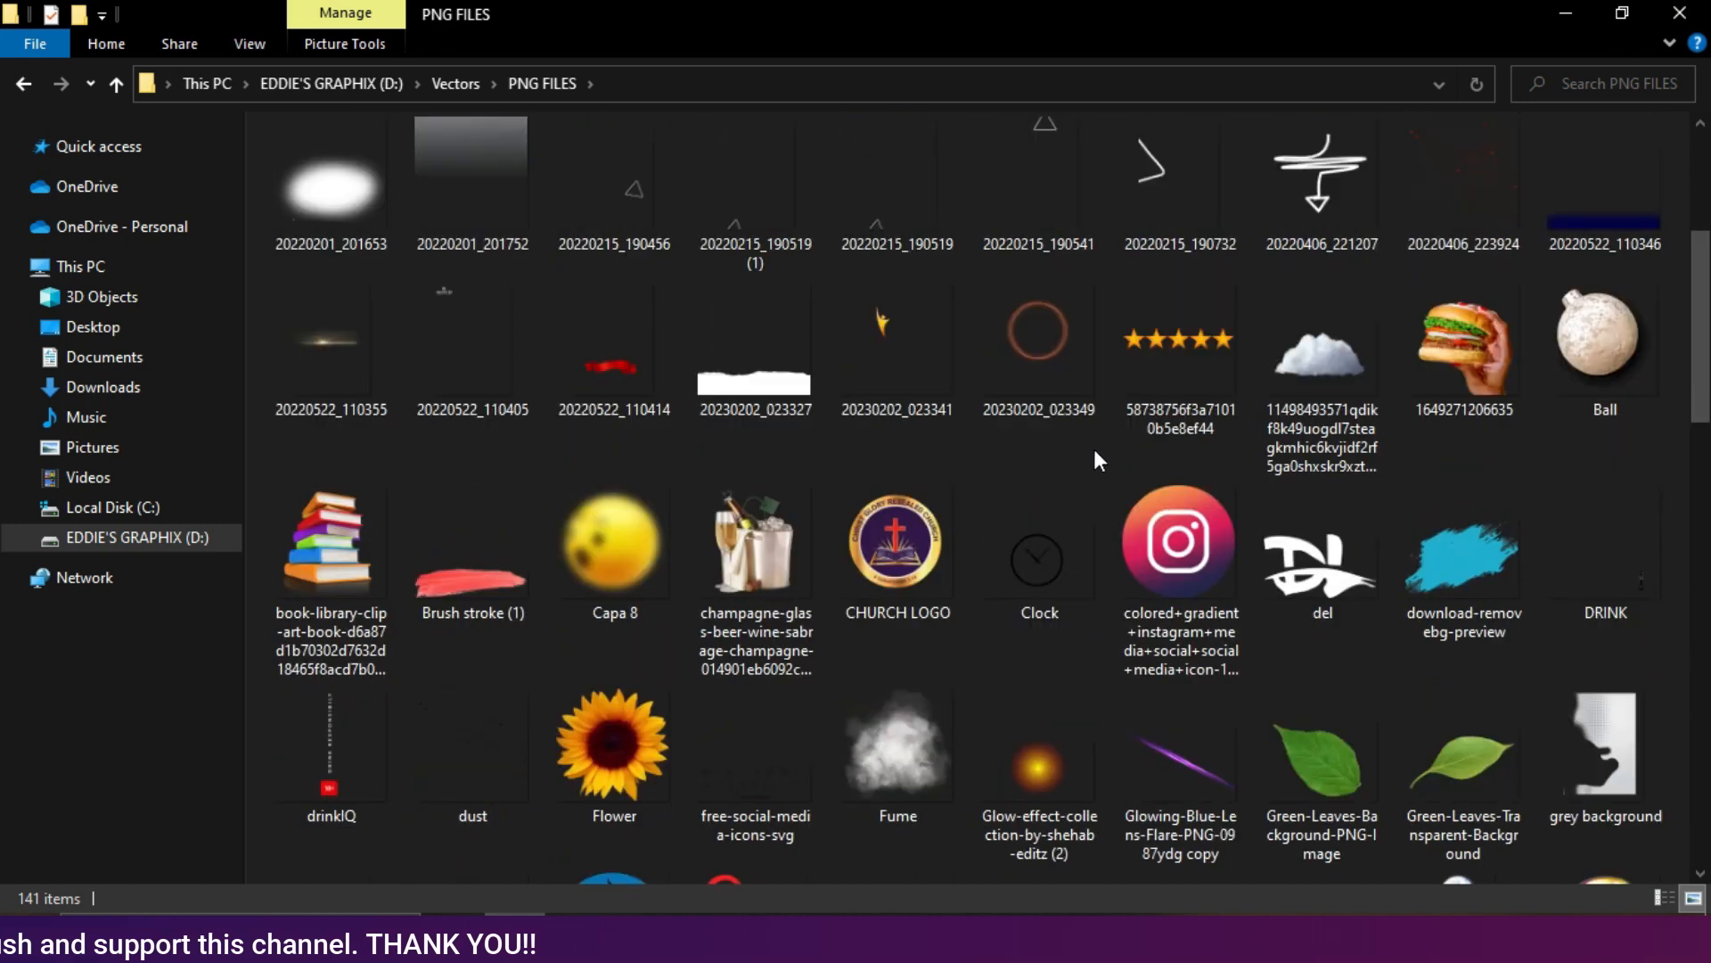
scroll(1094, 447, up, 3)
drag(1132, 414, 753, 635)
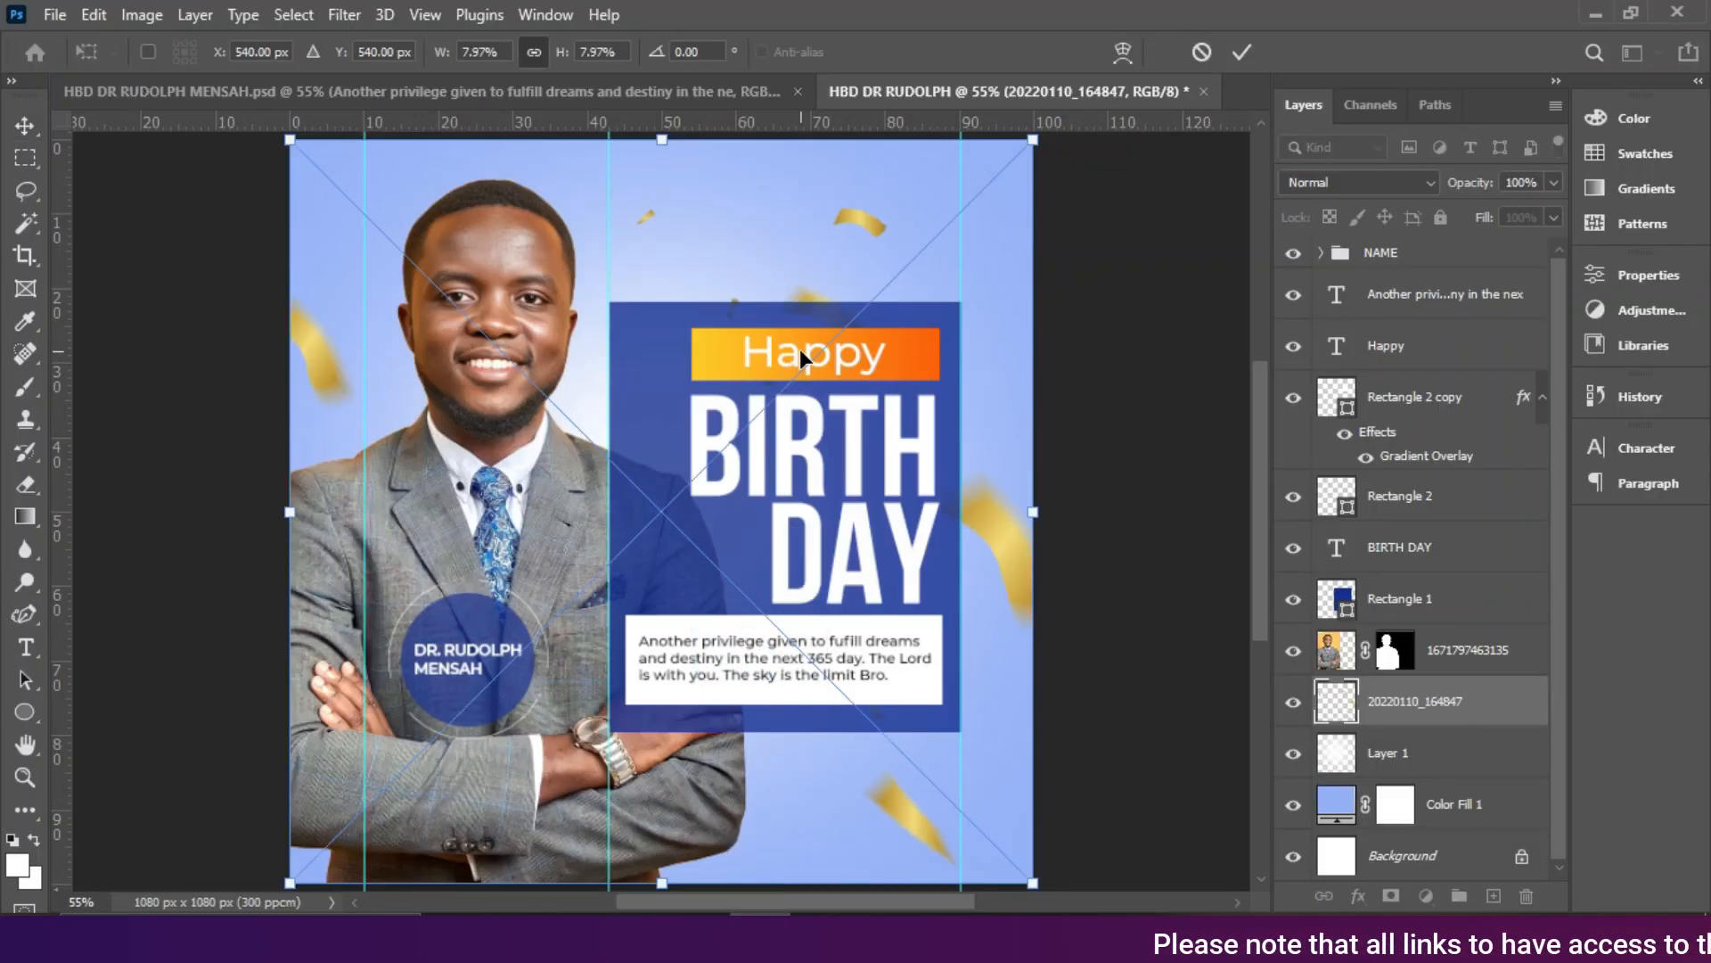
Step: Move the placed confetti image up to a Y position of about 485 px and commit the placement
key(Down)
key(Down)
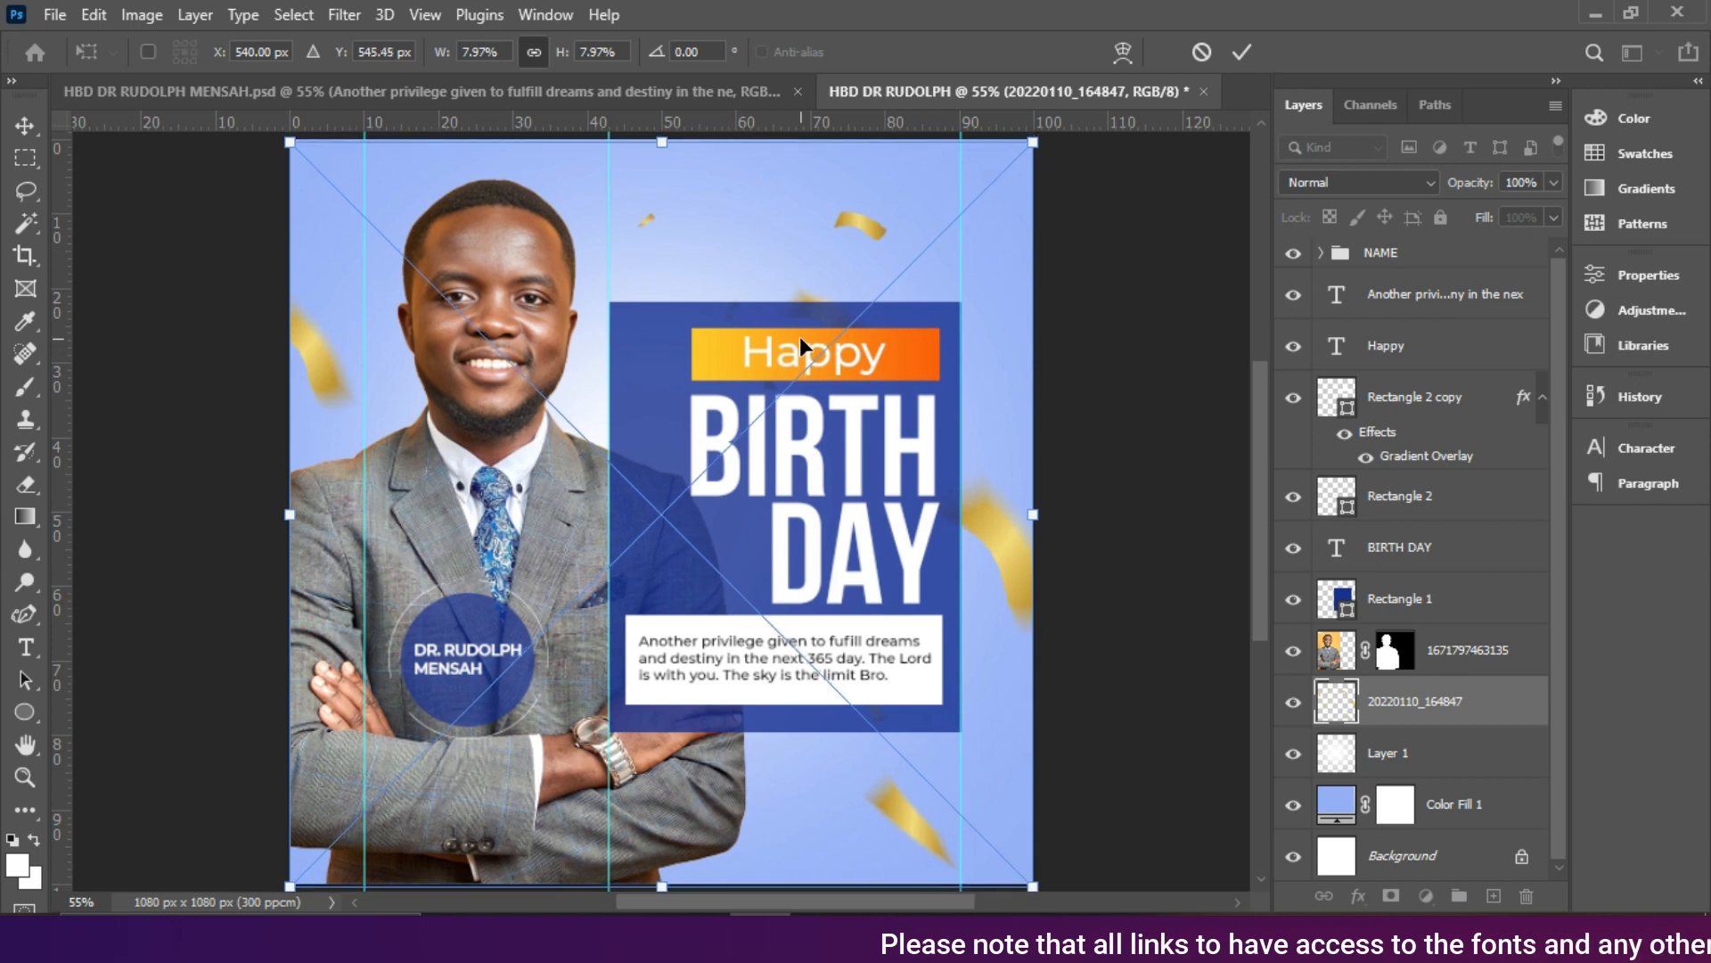
drag(800, 335, 805, 301)
key(Up)
key(Up)
key(Up)
key(Up)
key(Up)
key(Up)
key(Up)
key(Up)
key(Up)
key(Up)
key(Up)
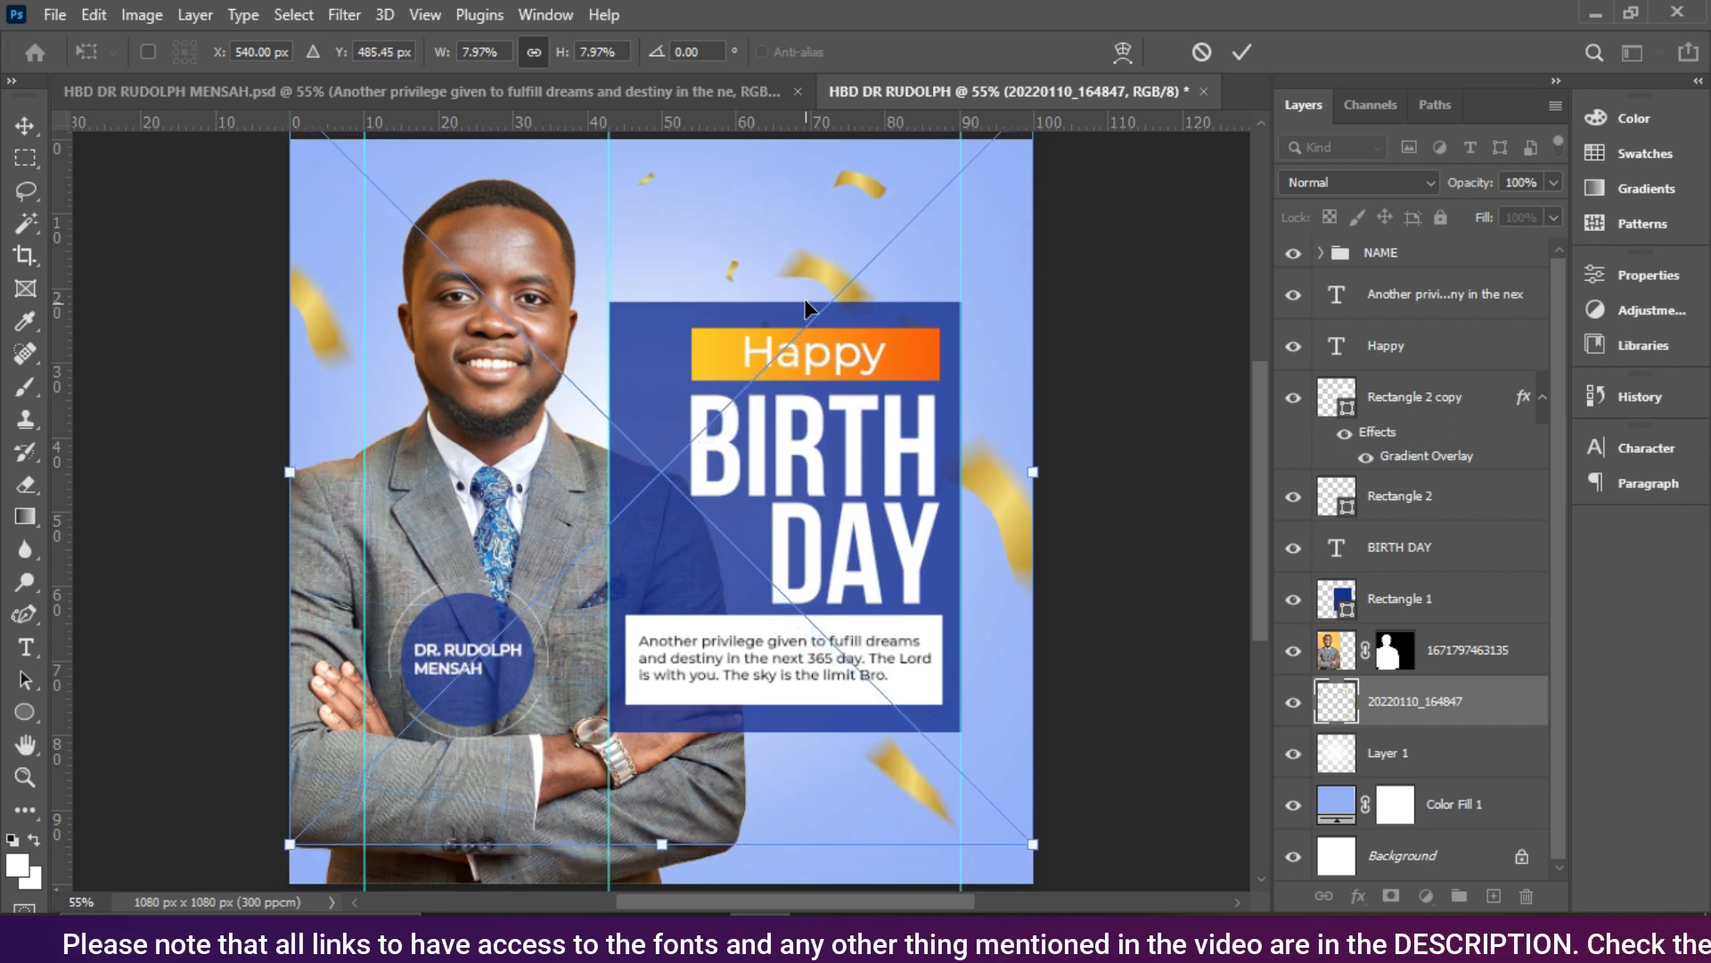
key(Return)
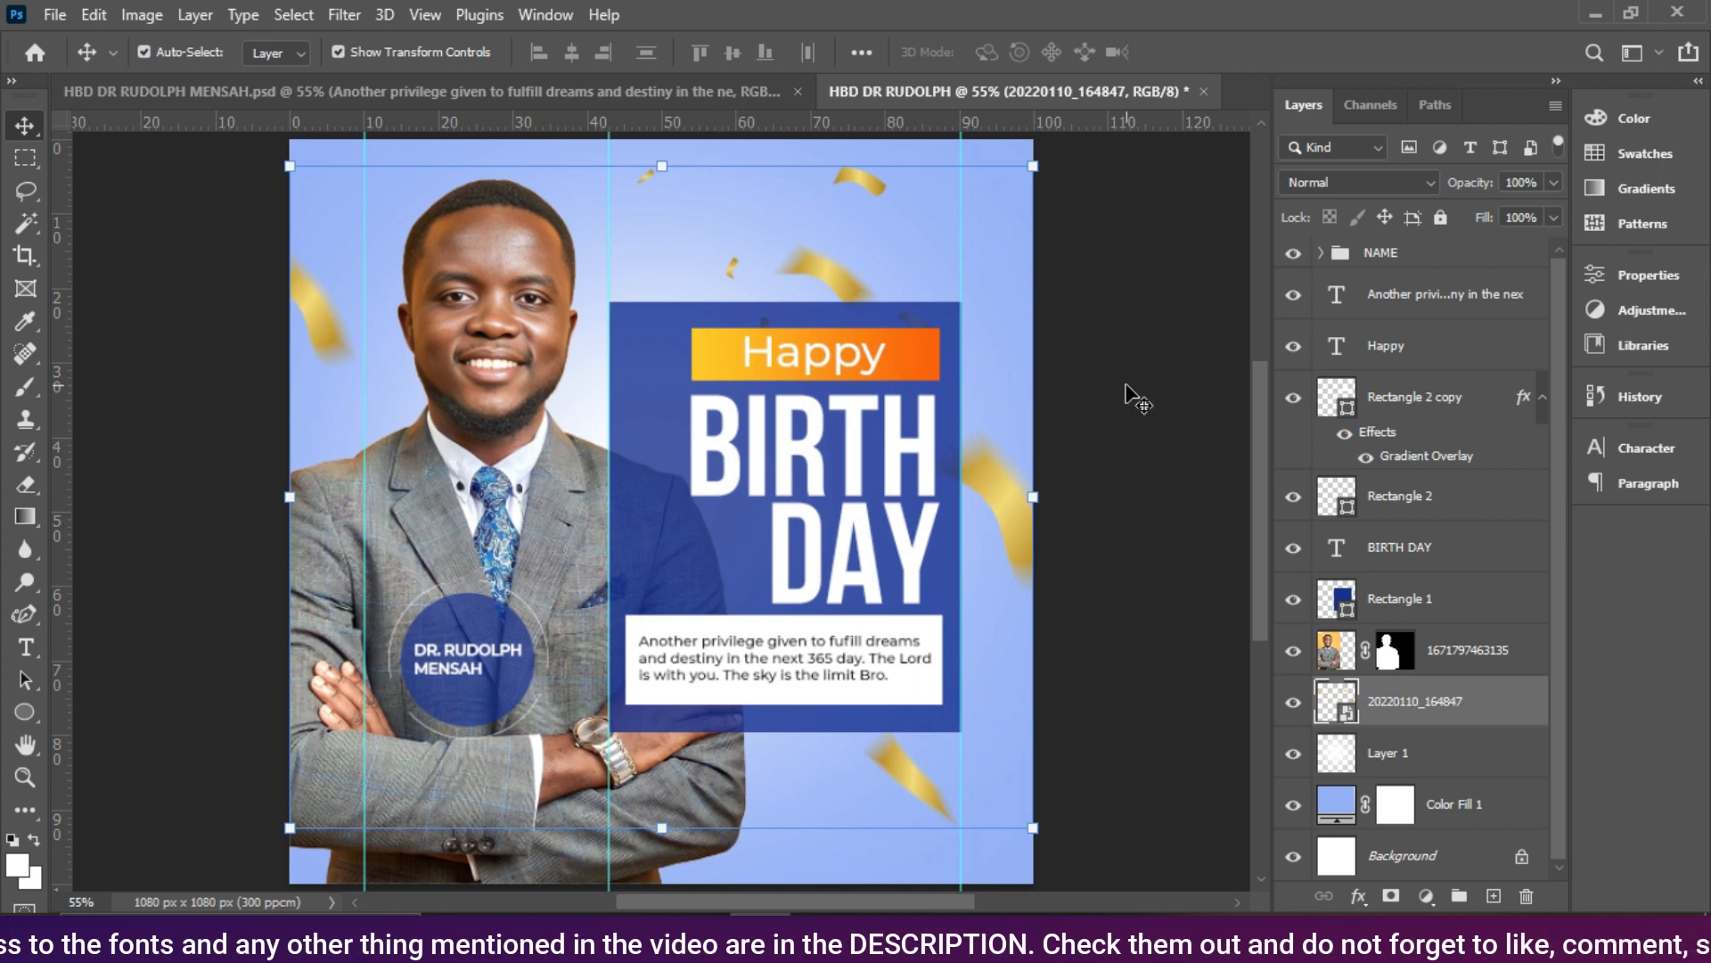
Step: Select Layer 1 after checking the reference flyer, and open CFLE AFRICA > IMAGES on drive D in File Explorer
click(358, 89)
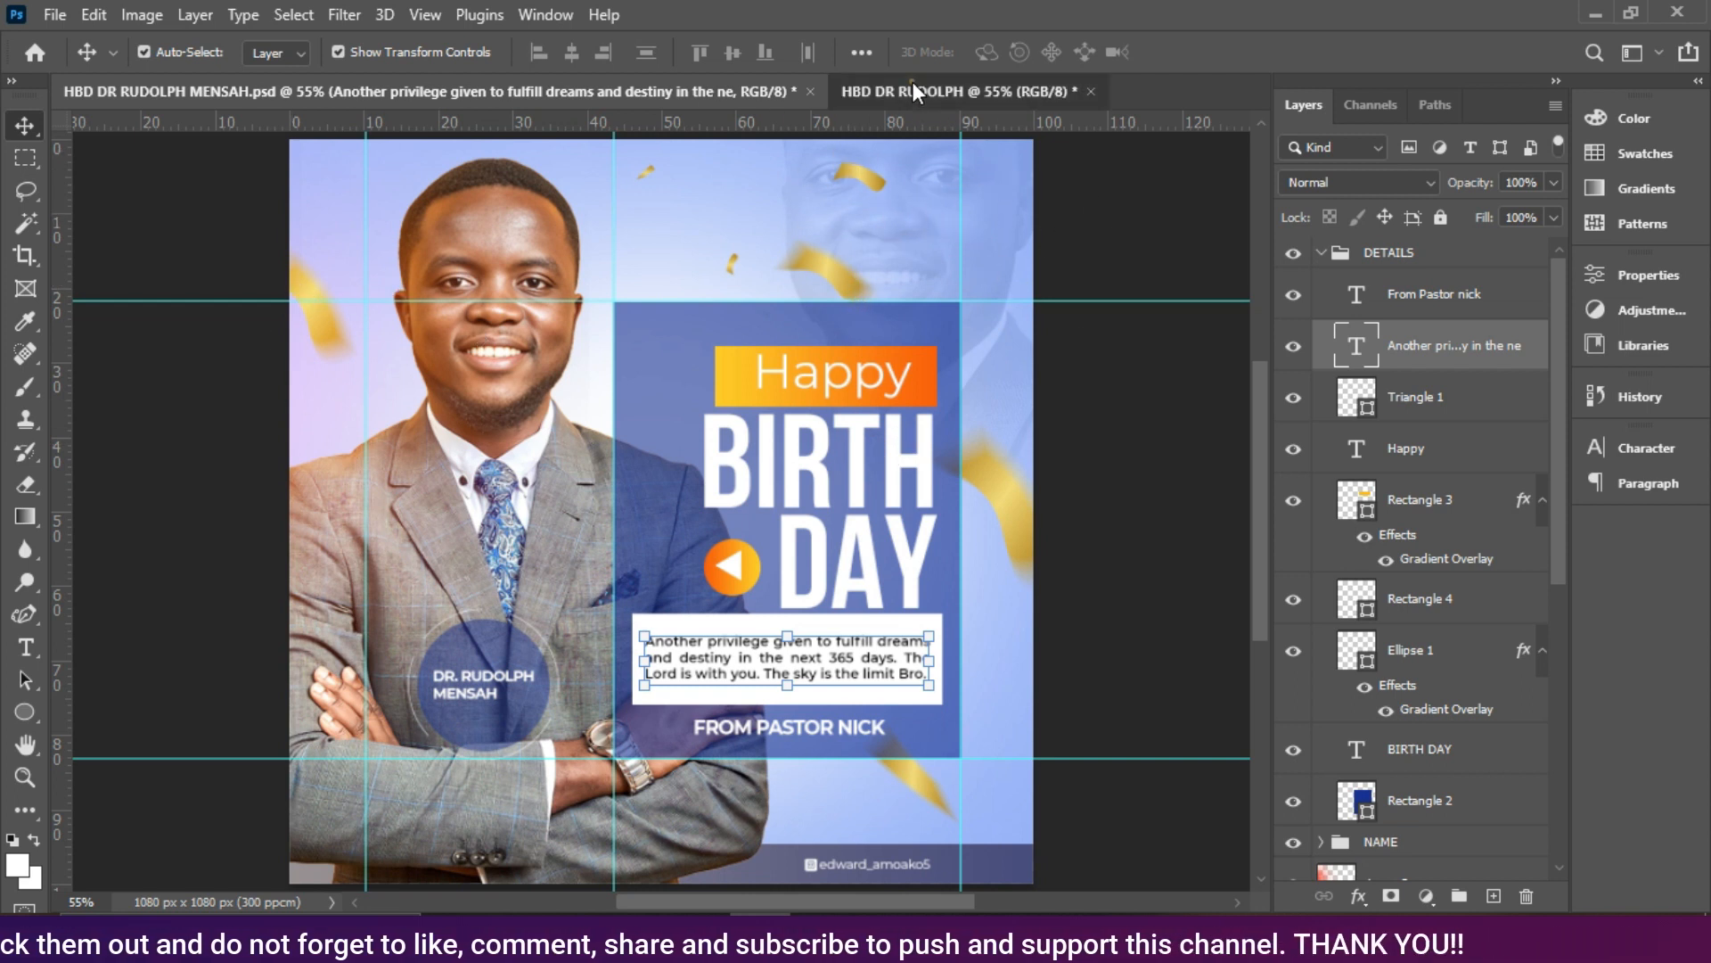
click(856, 92)
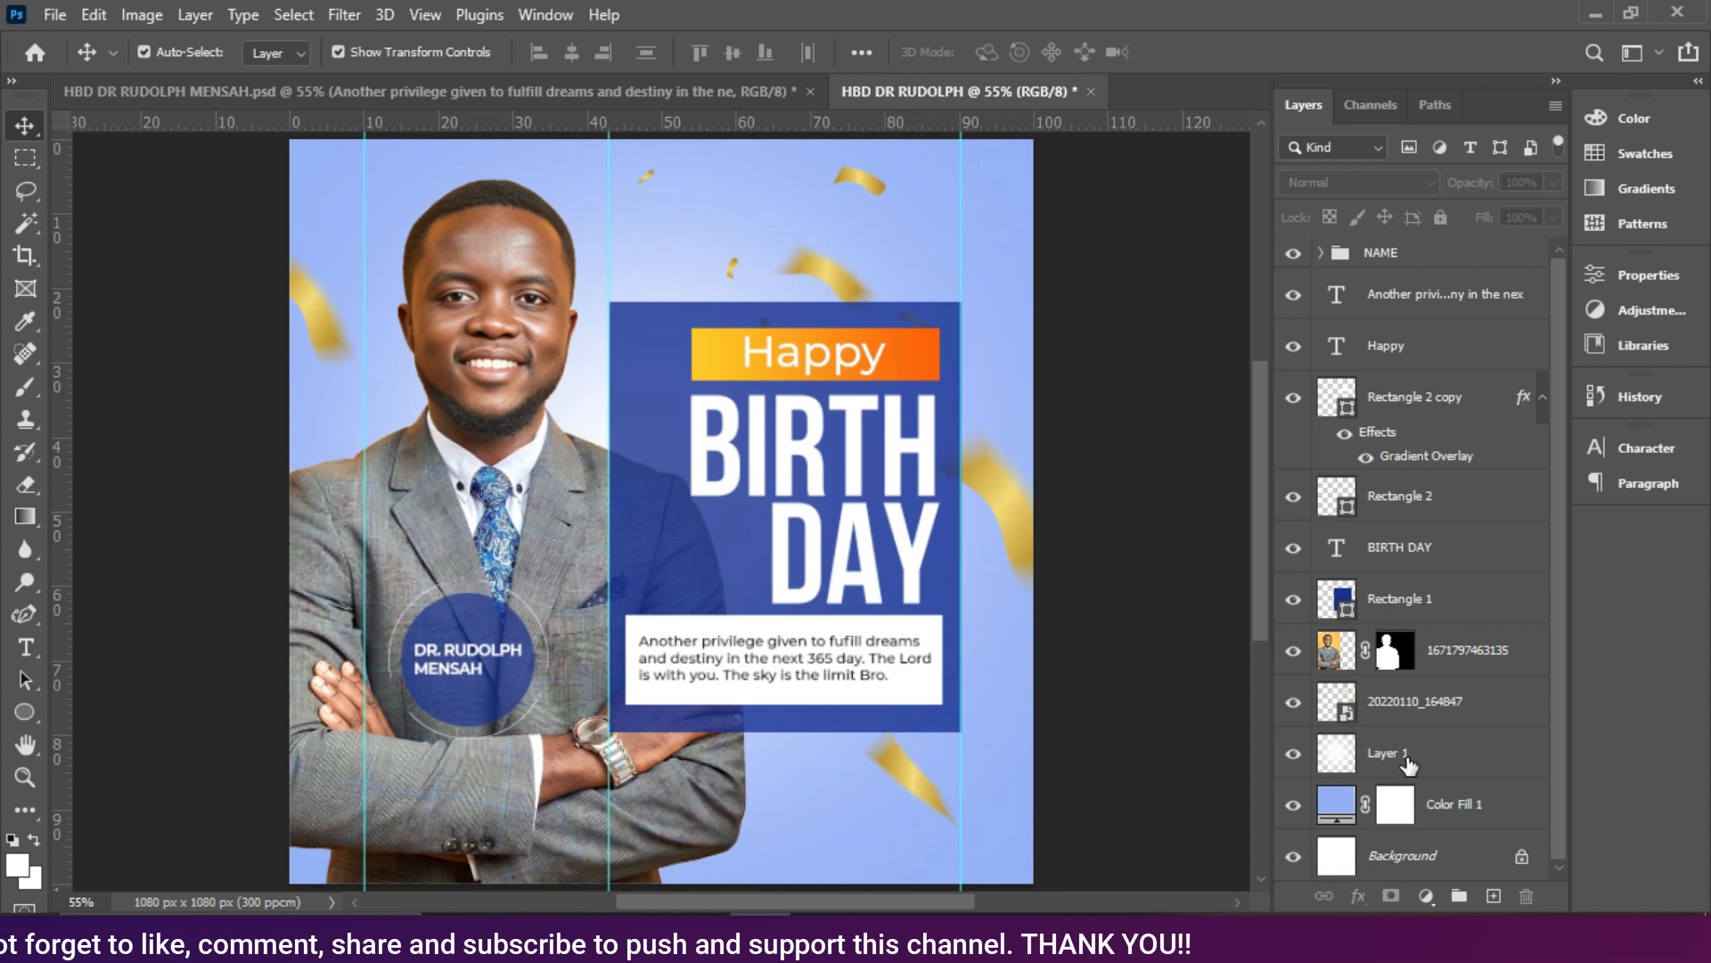
click(1406, 760)
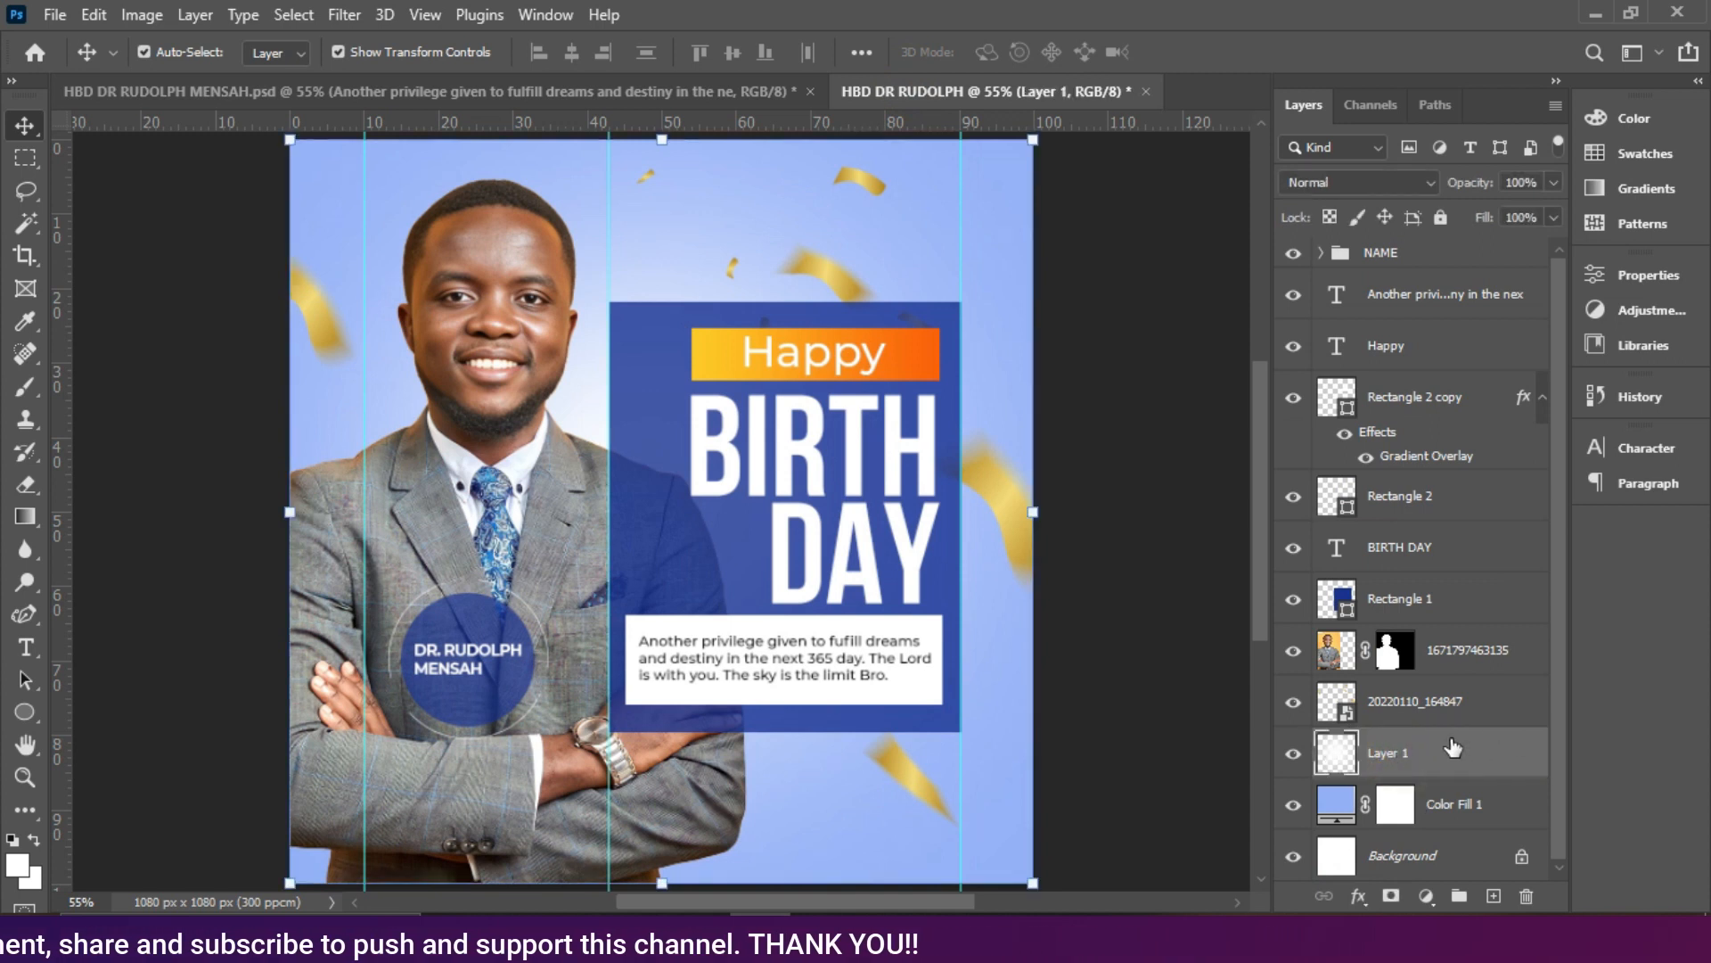
click(514, 933)
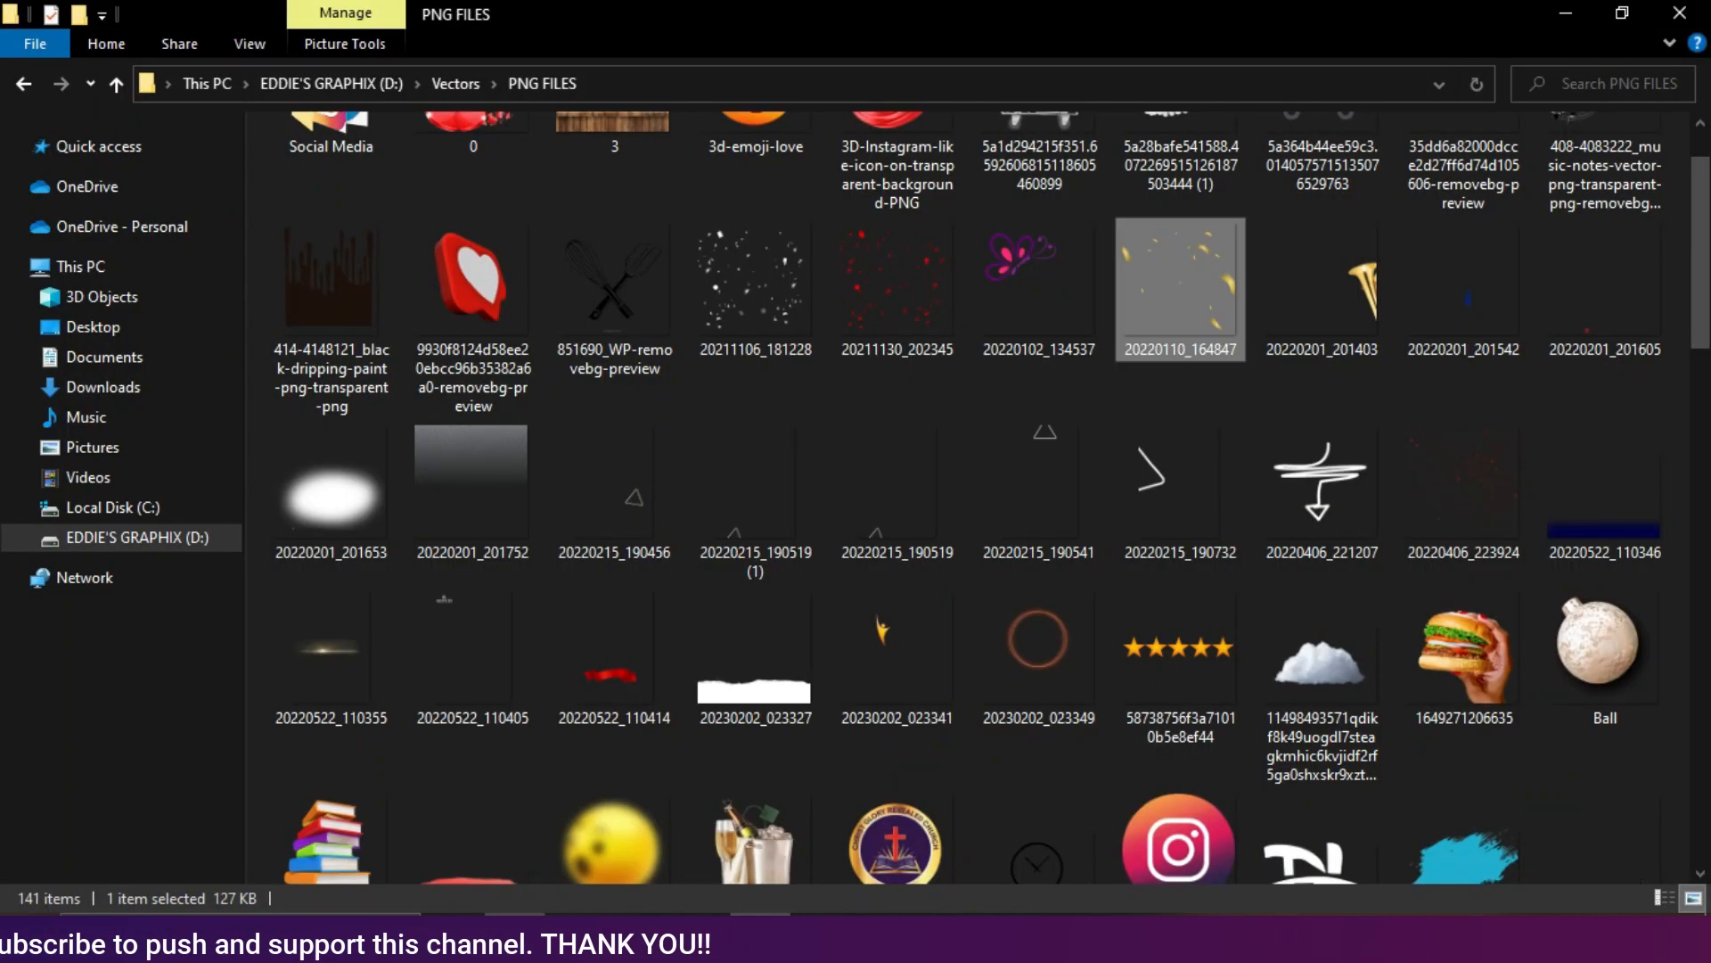
click(14, 89)
click(14, 88)
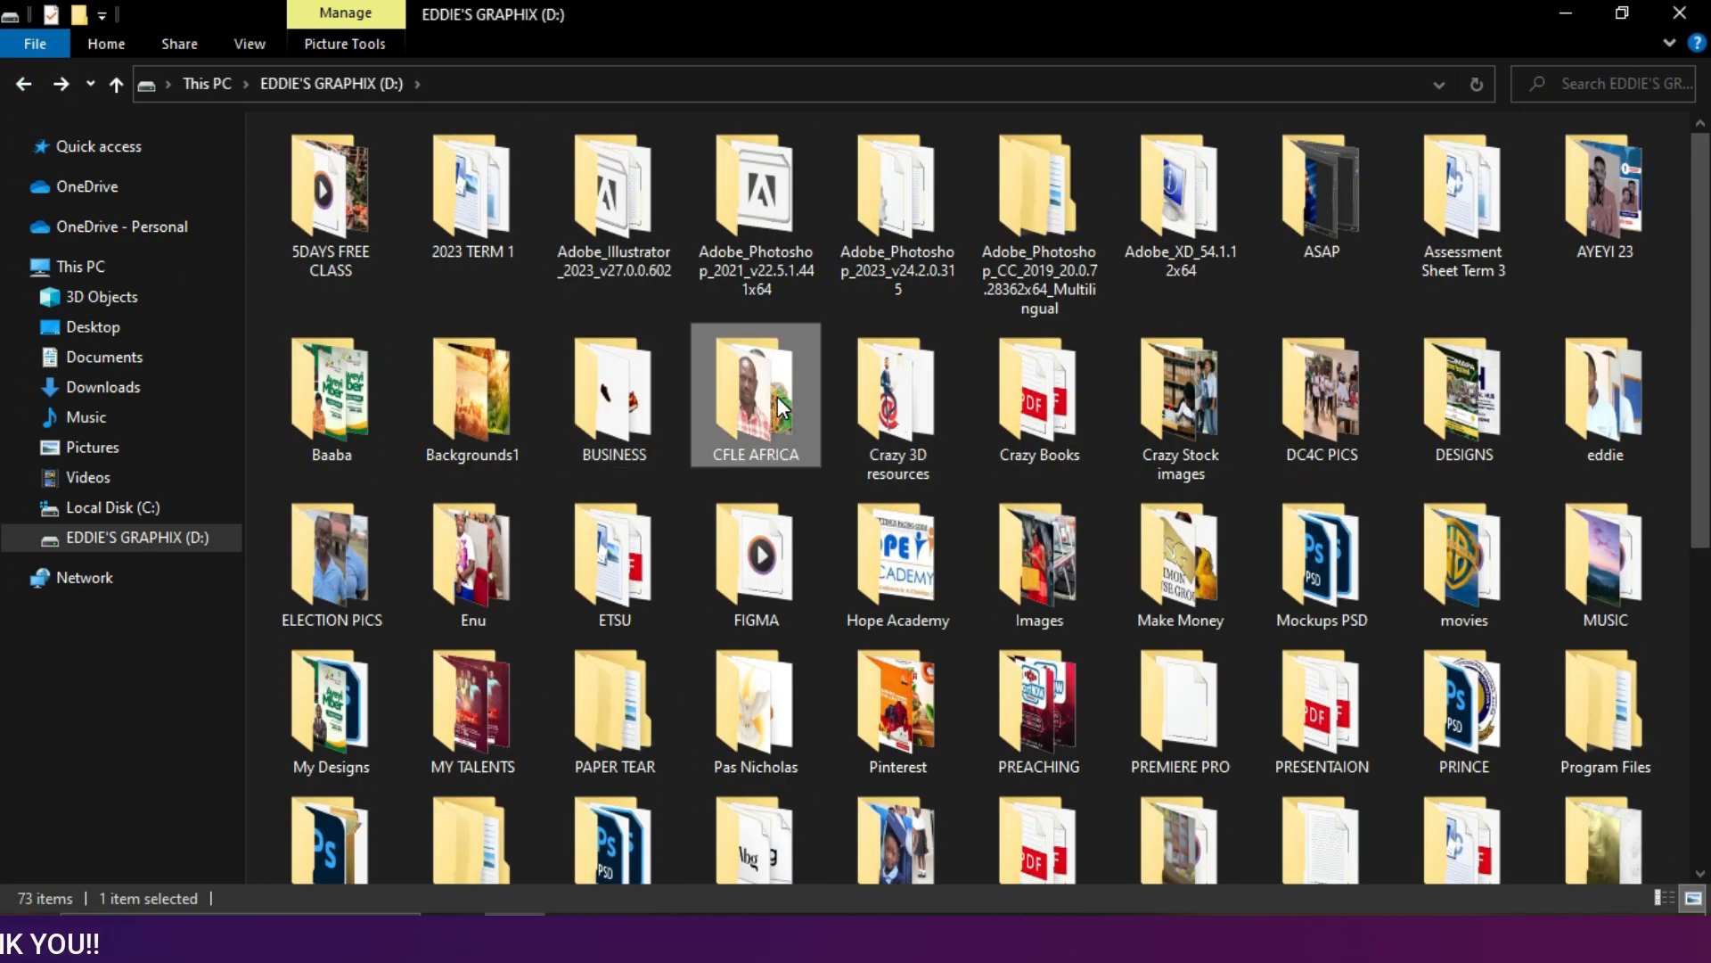
double_click(773, 394)
double_click(907, 205)
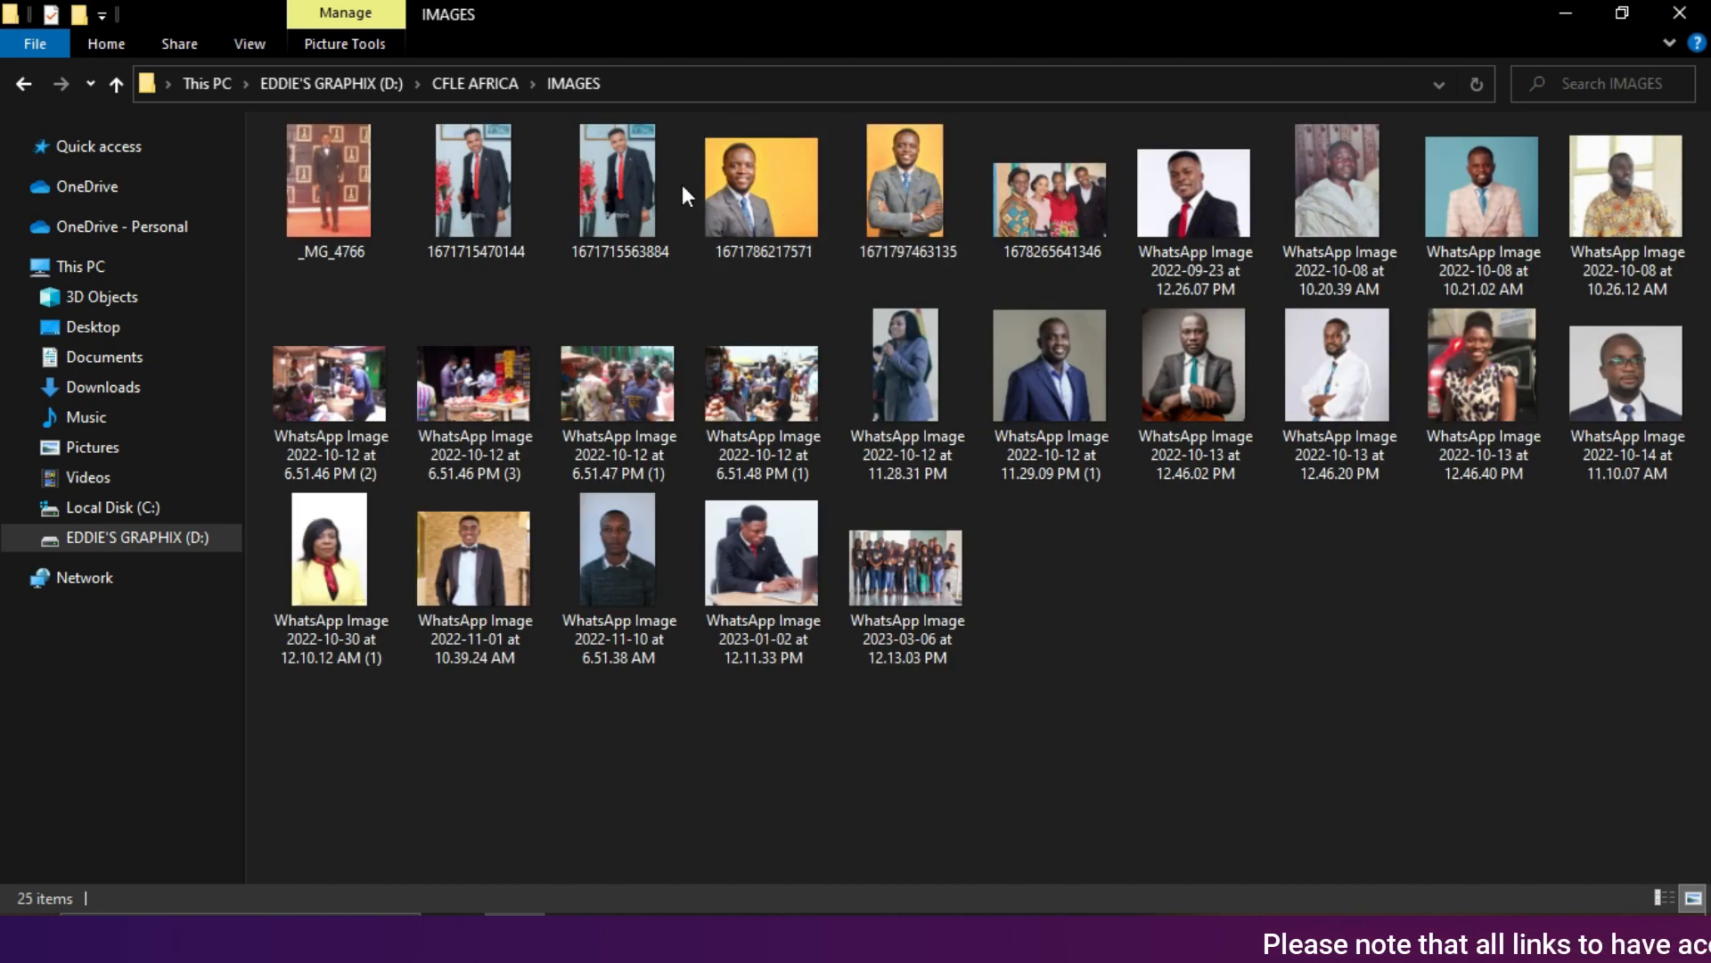
drag(747, 195, 762, 490)
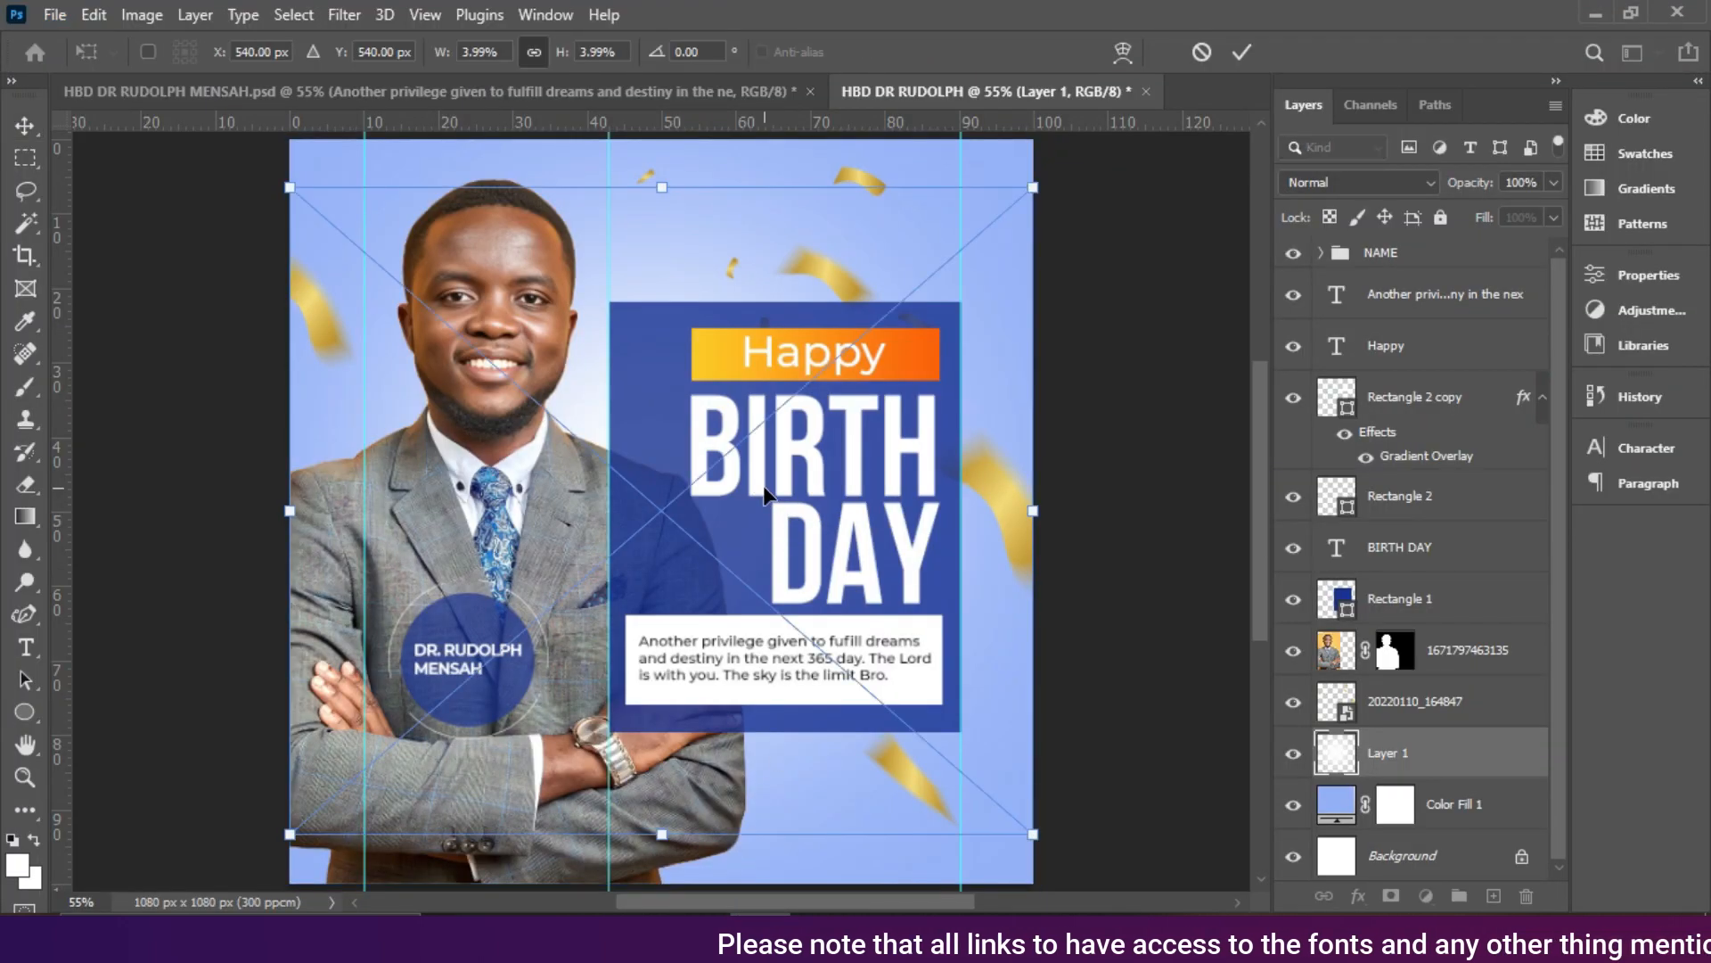
drag(679, 289, 944, 243)
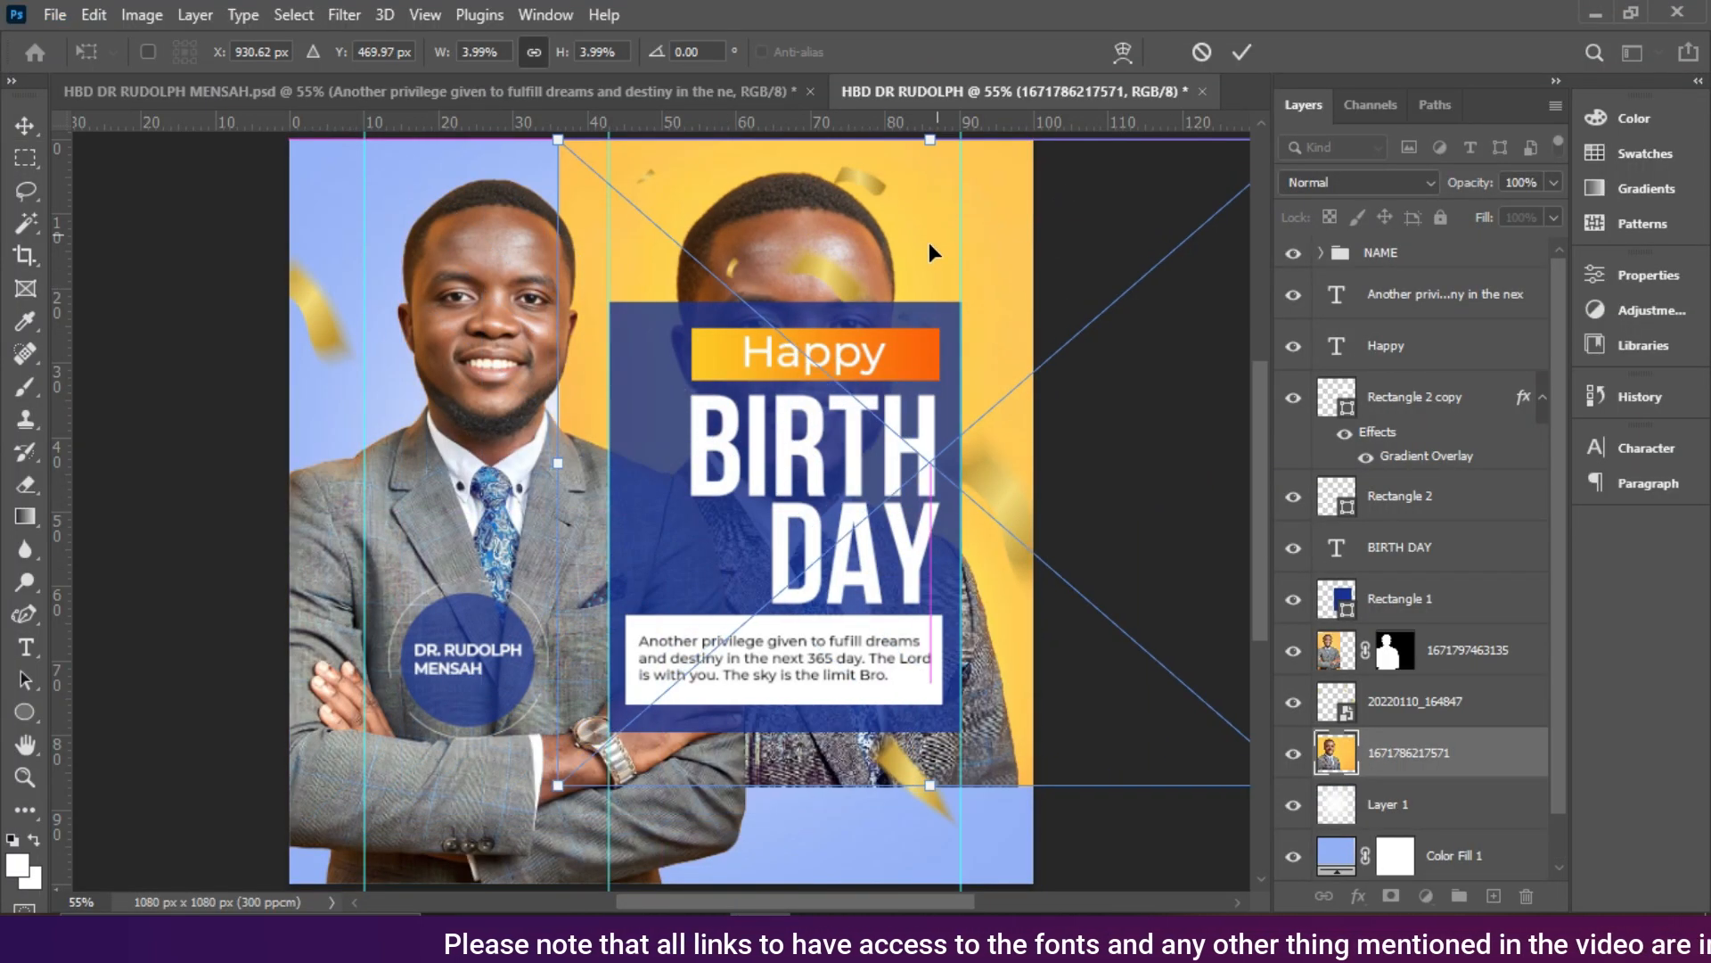
right_click(910, 249)
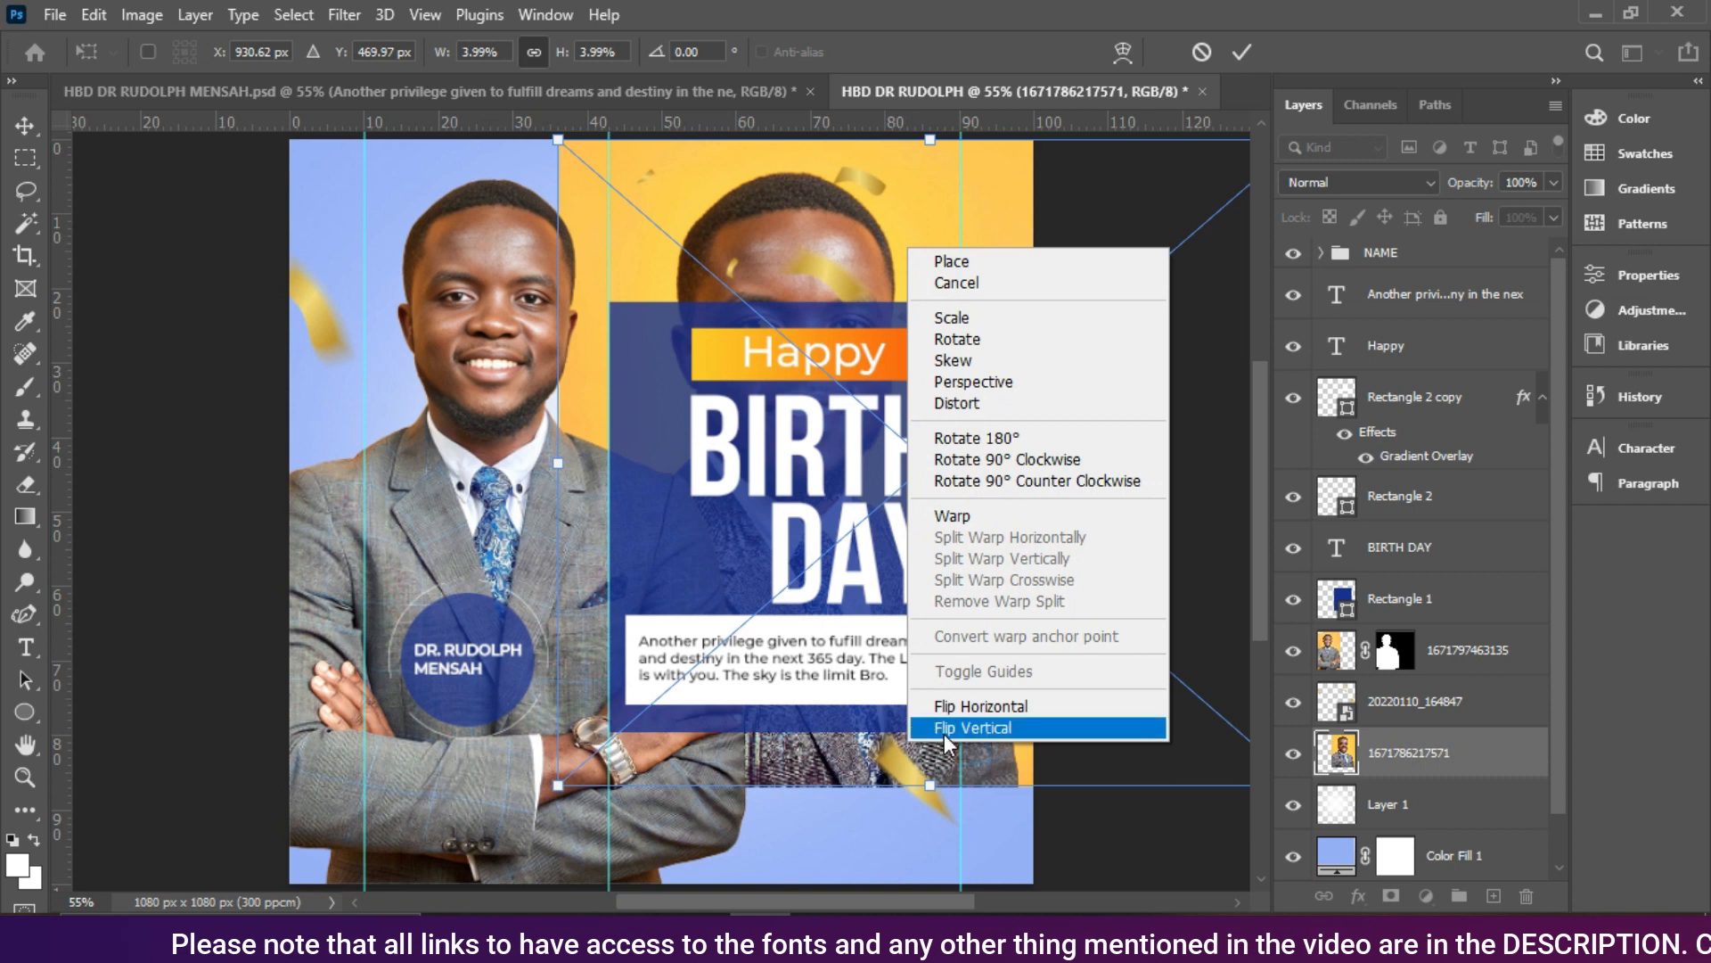
right_click(747, 236)
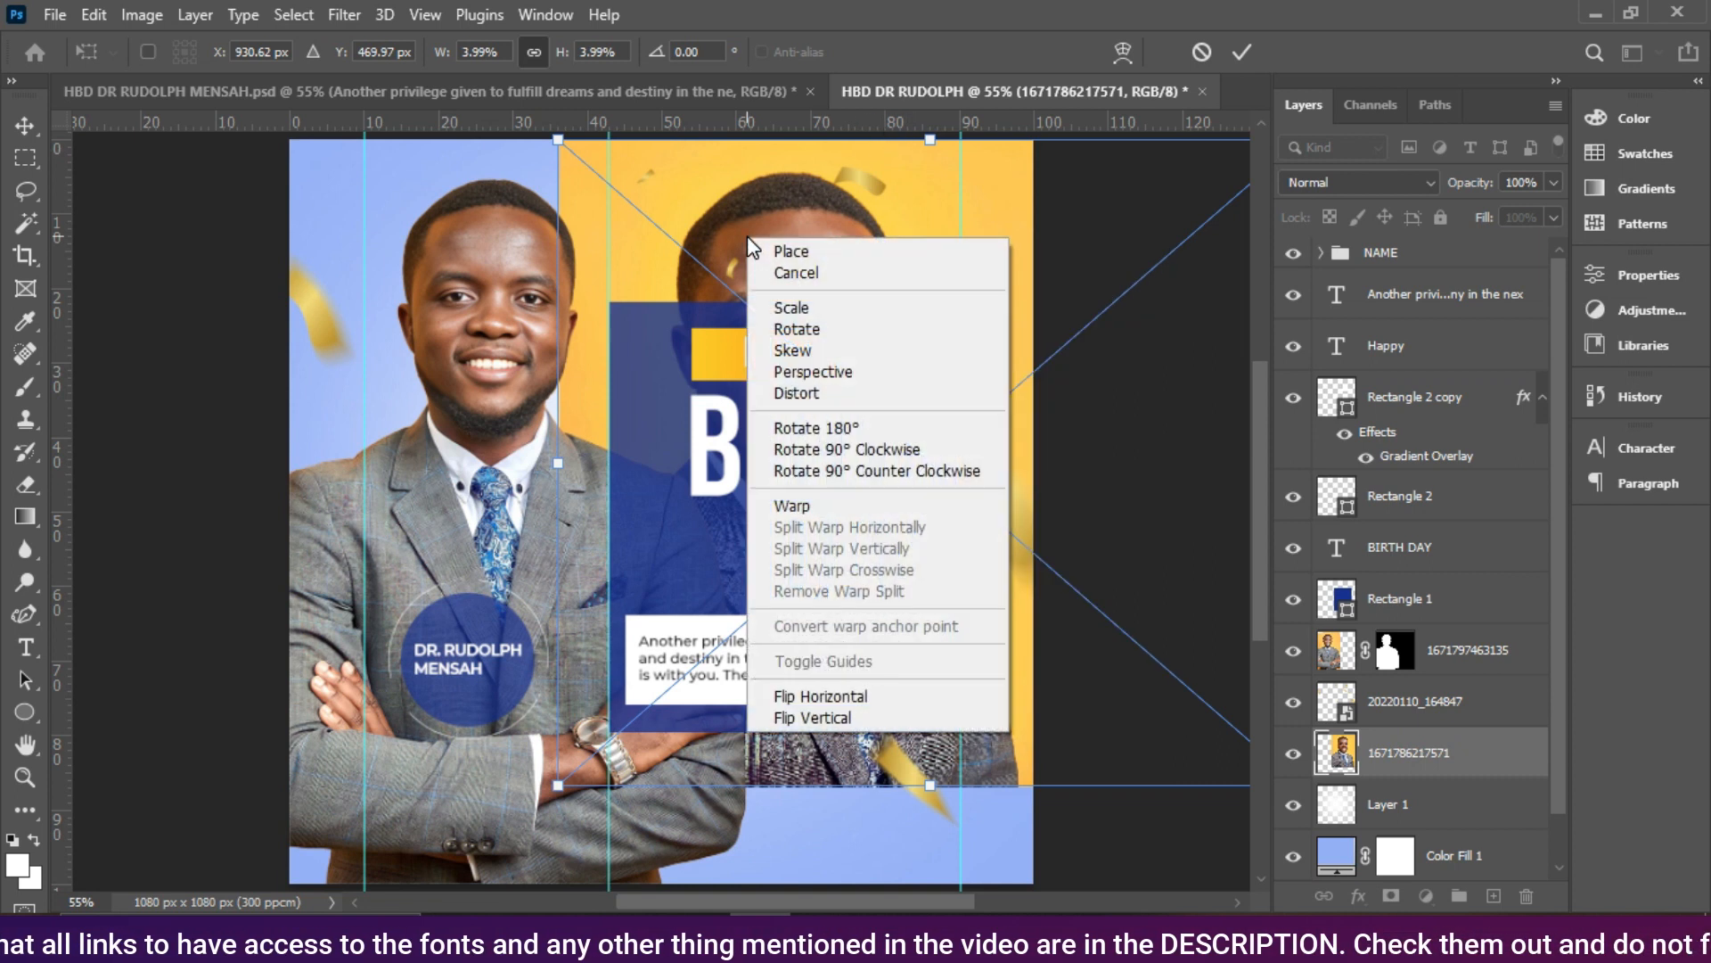
click(839, 691)
Step: Enlarge the flipped portrait slightly and position it so the face sits above the blue box at the upper right of the canvas
drag(836, 225, 665, 184)
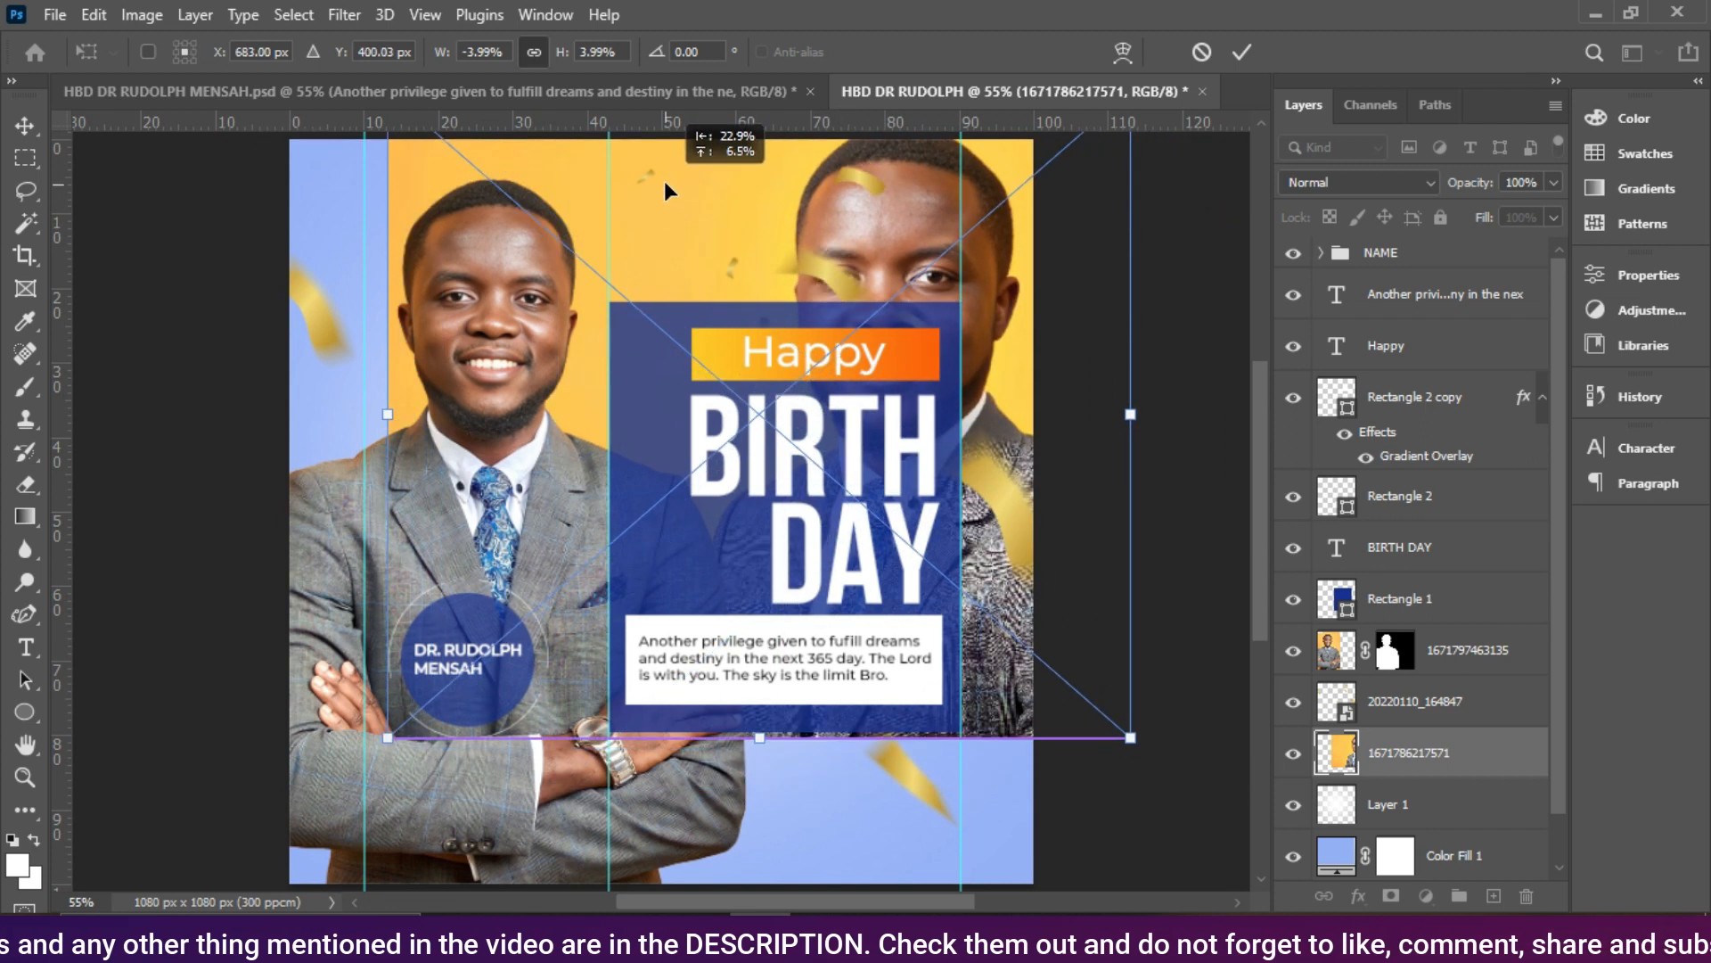
drag(748, 739, 752, 786)
drag(778, 234, 777, 144)
key(Return)
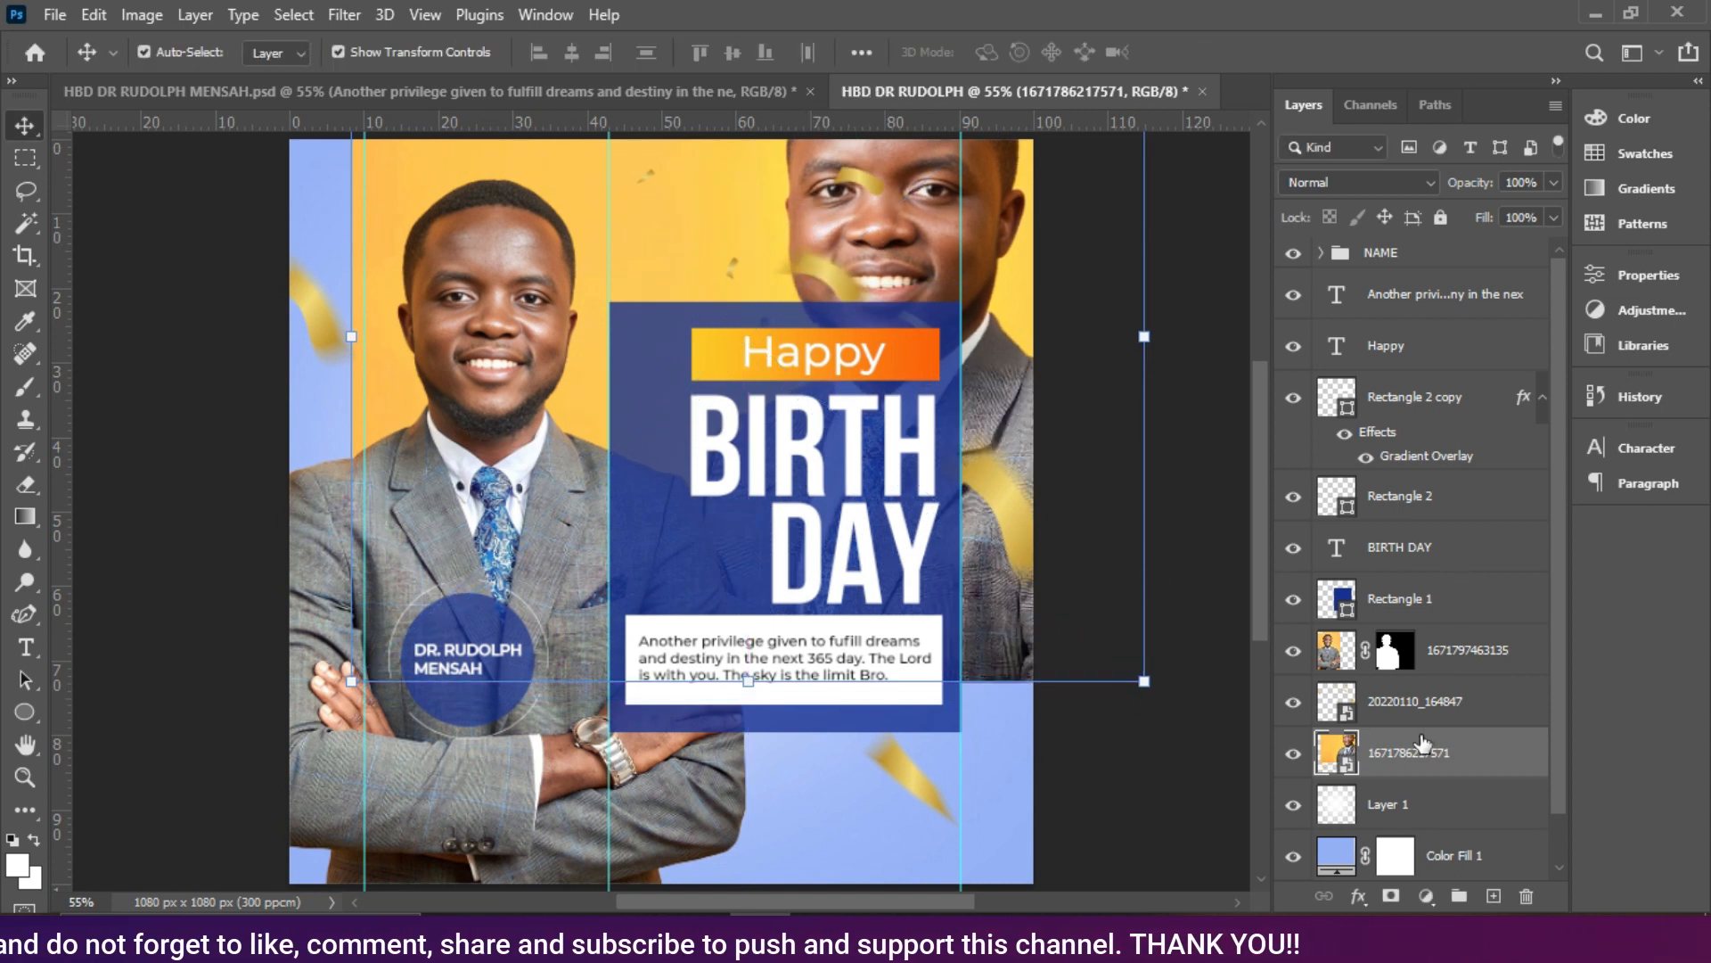
right_click(1427, 772)
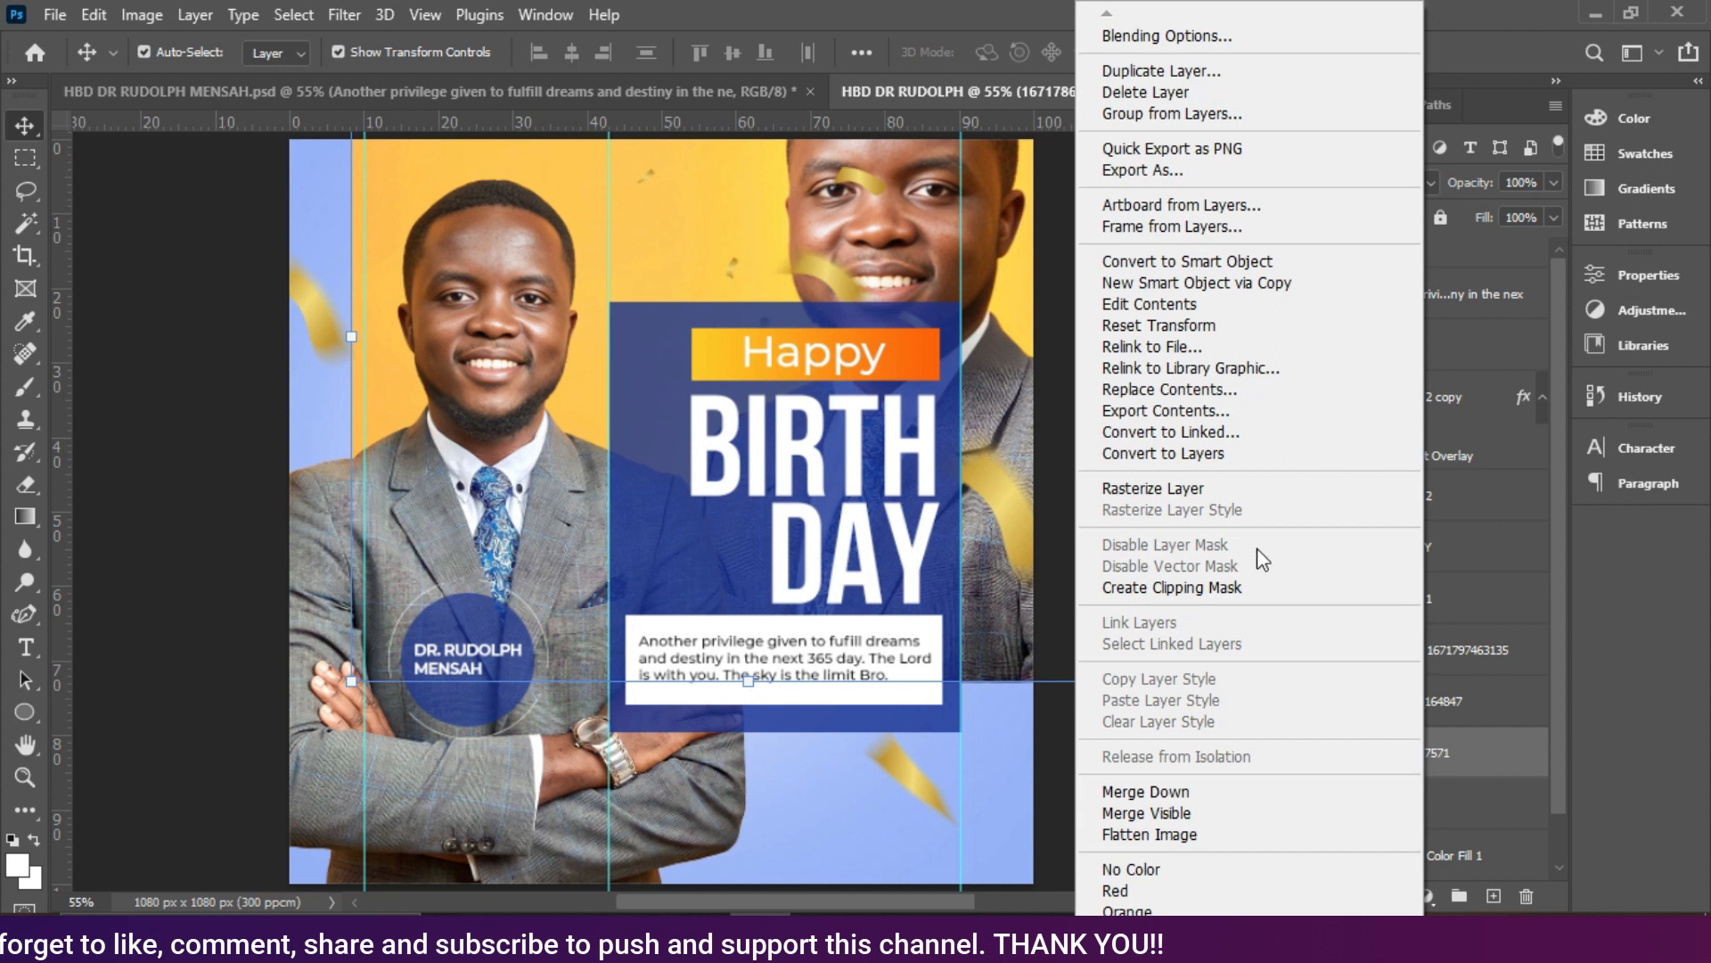
click(1159, 488)
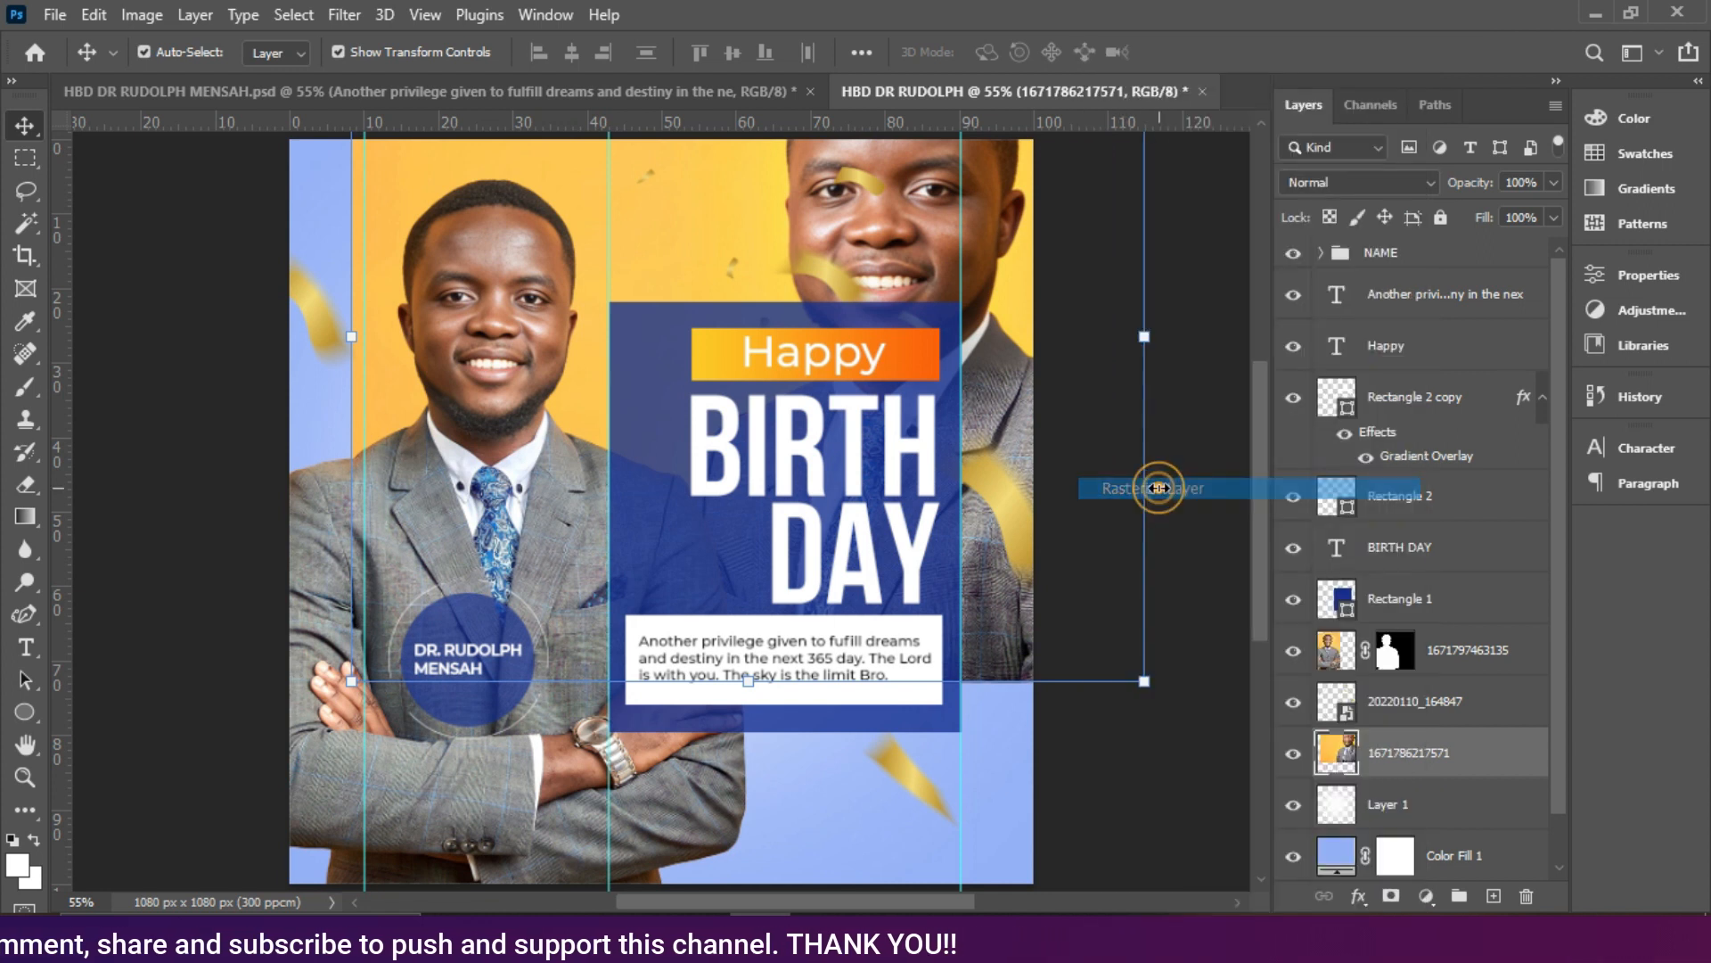
click(1644, 272)
scroll(1373, 470, down, 2)
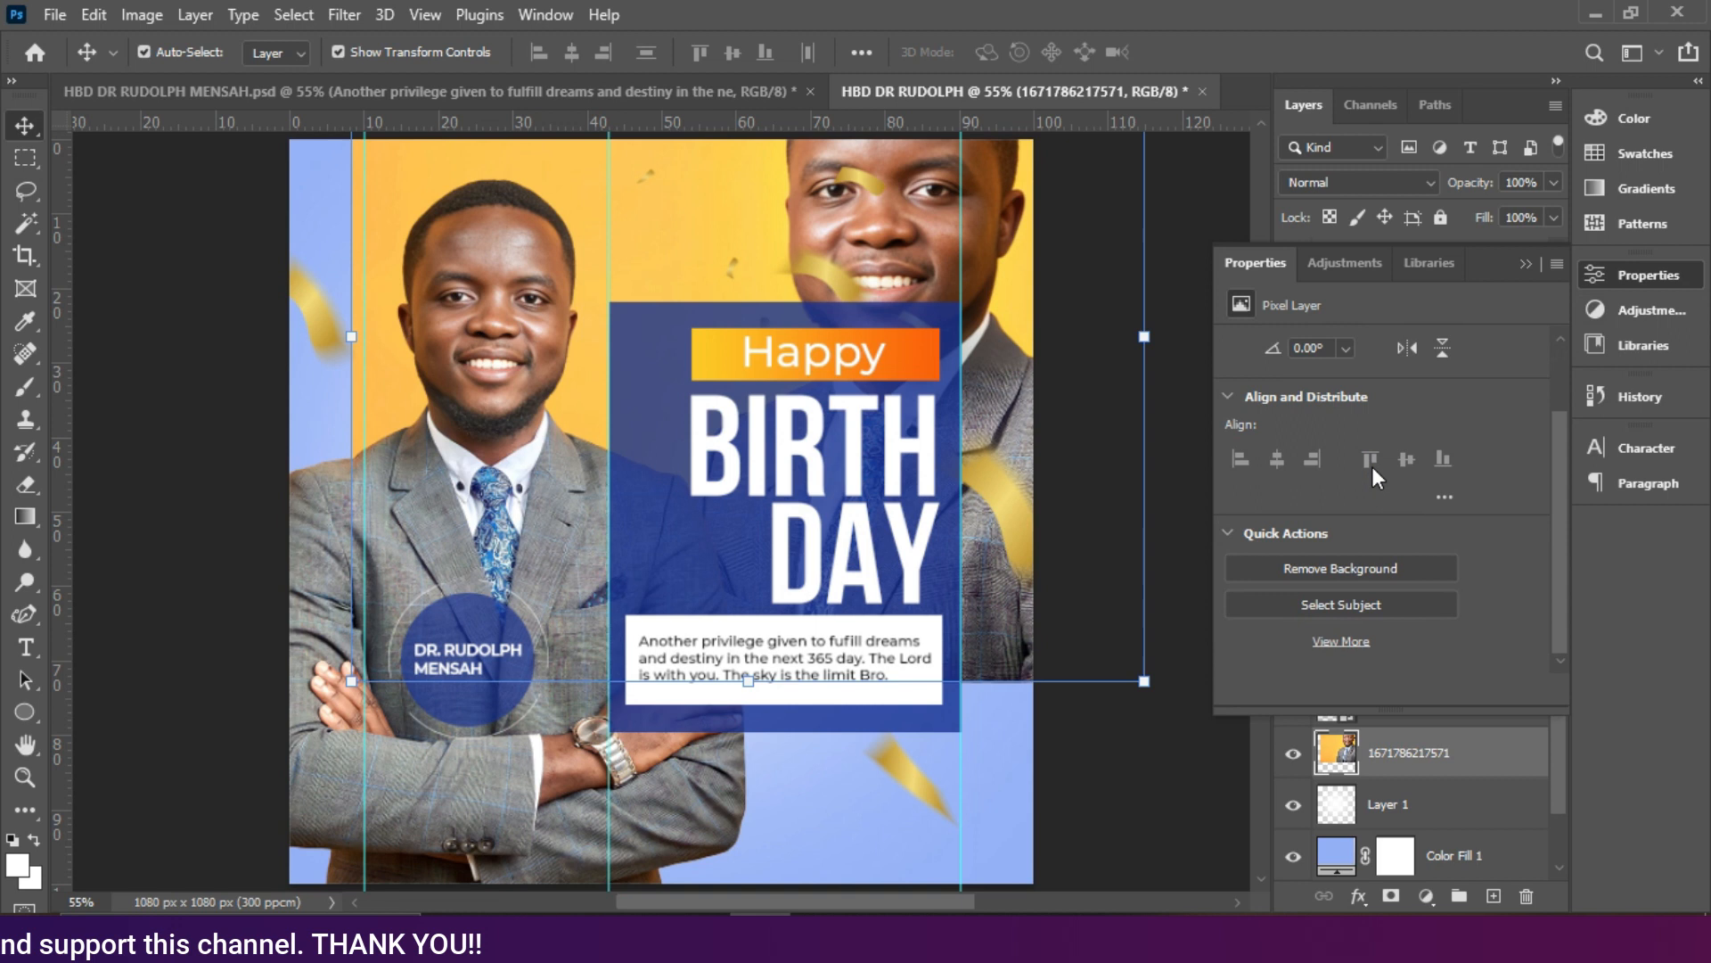
click(1323, 571)
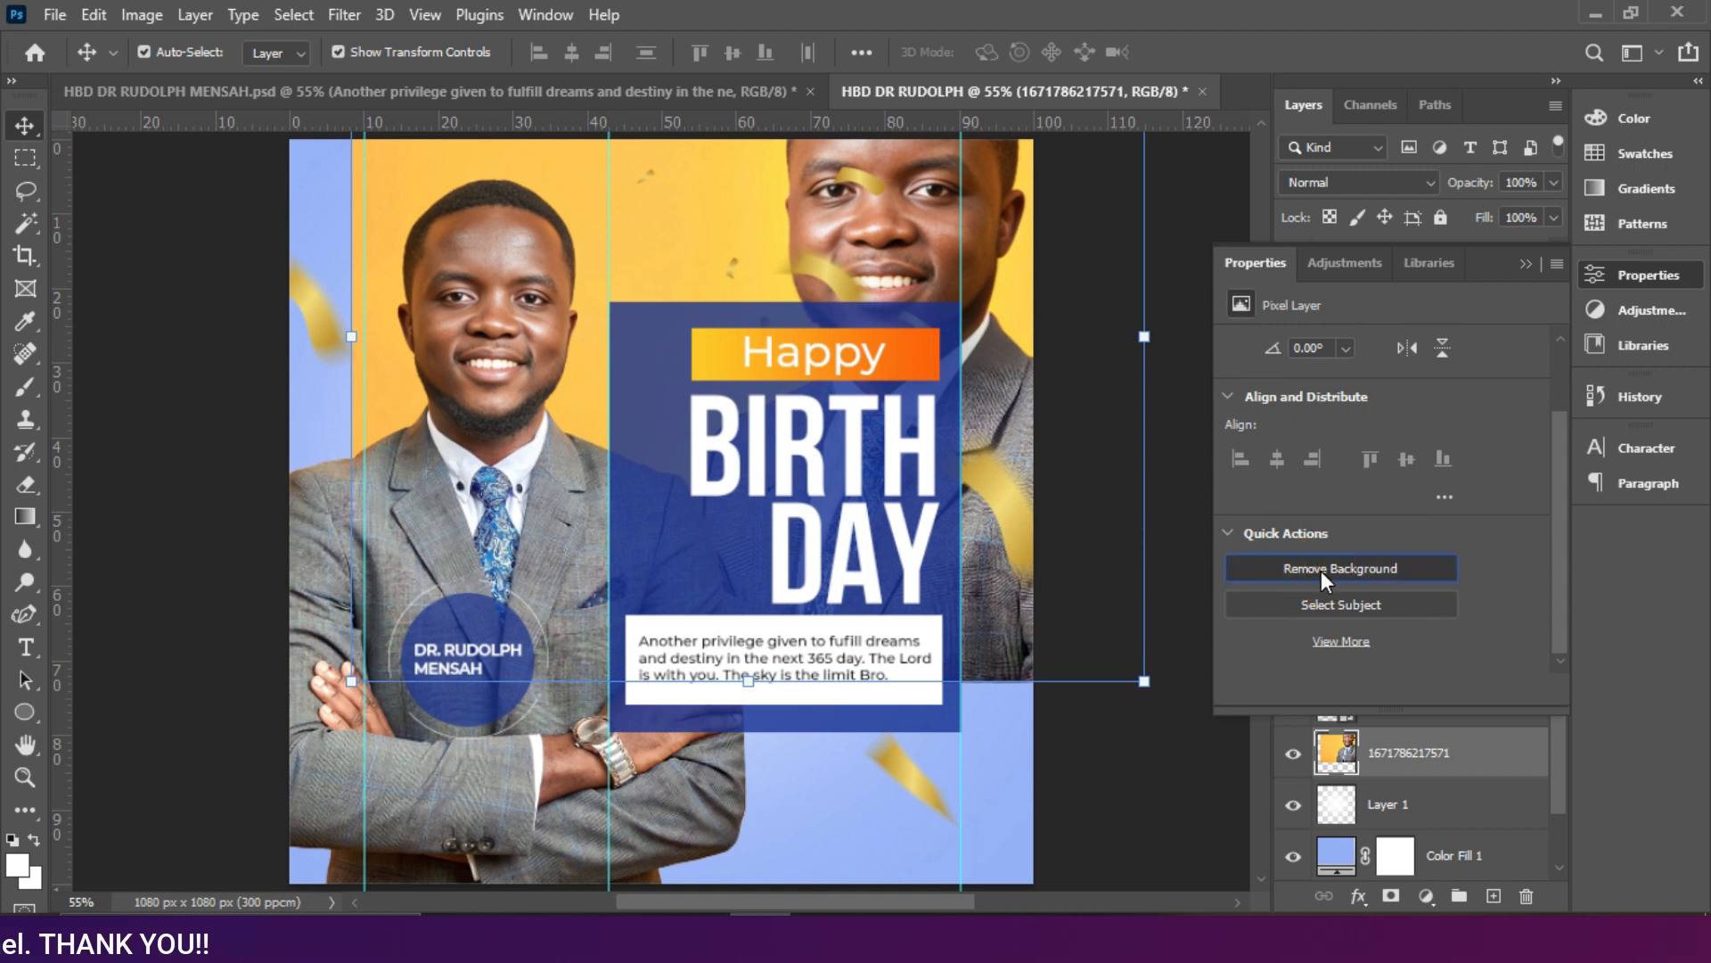
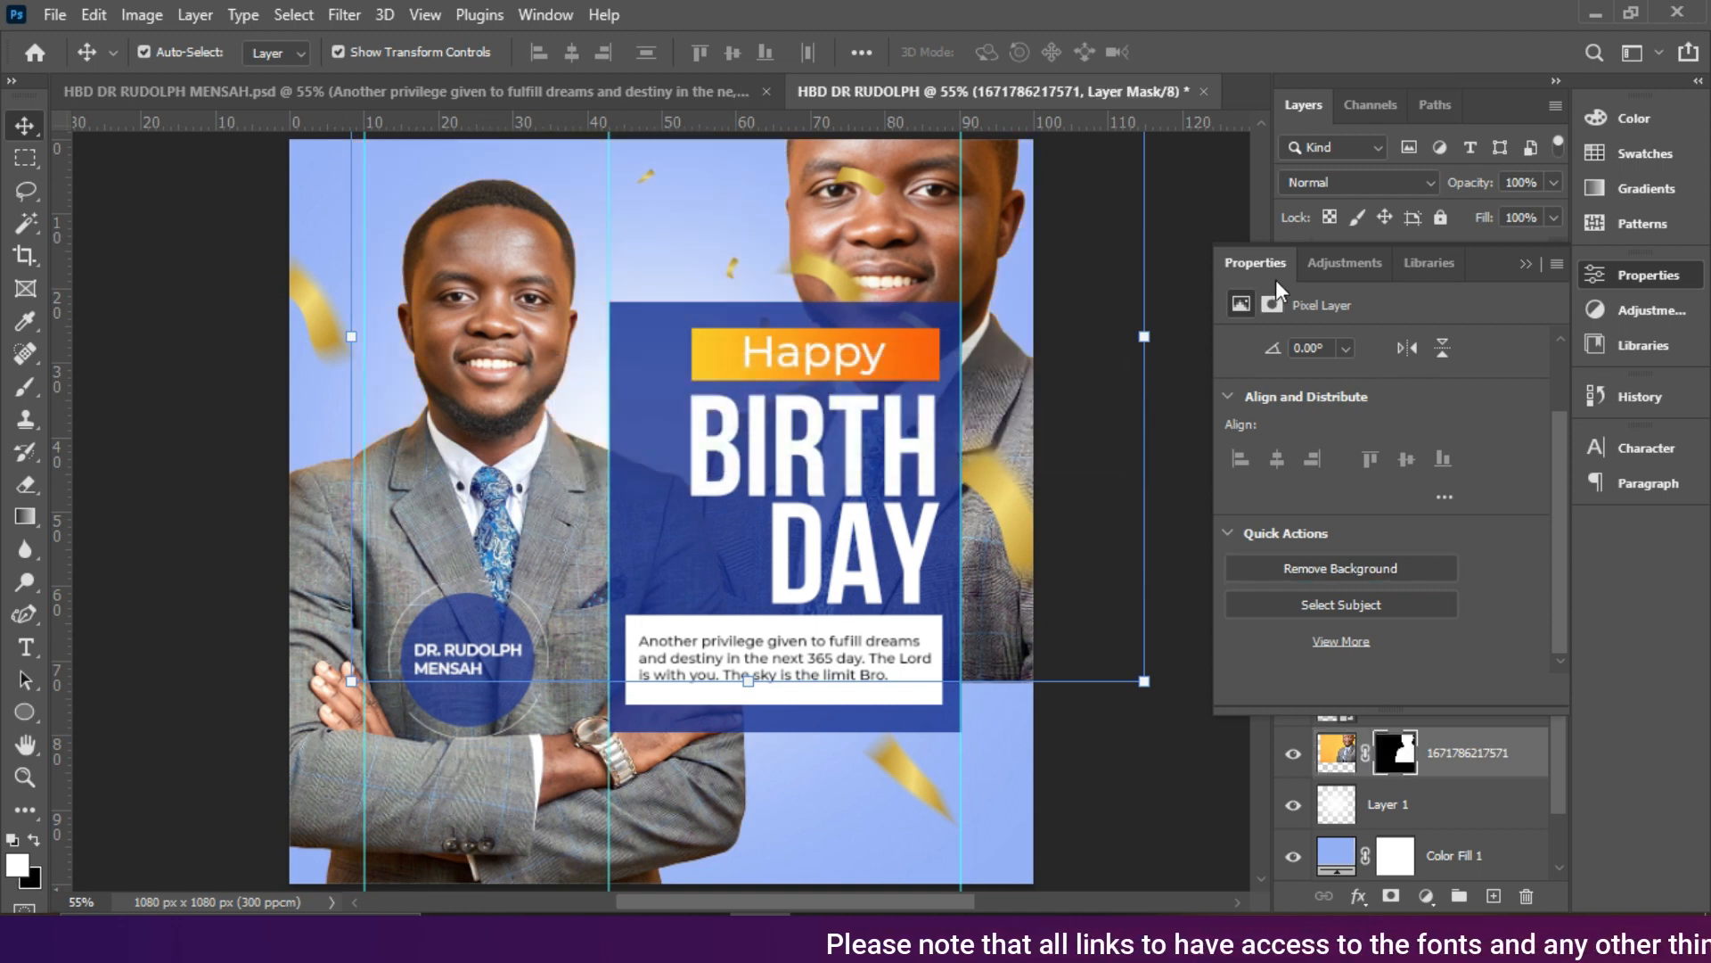
click(1527, 263)
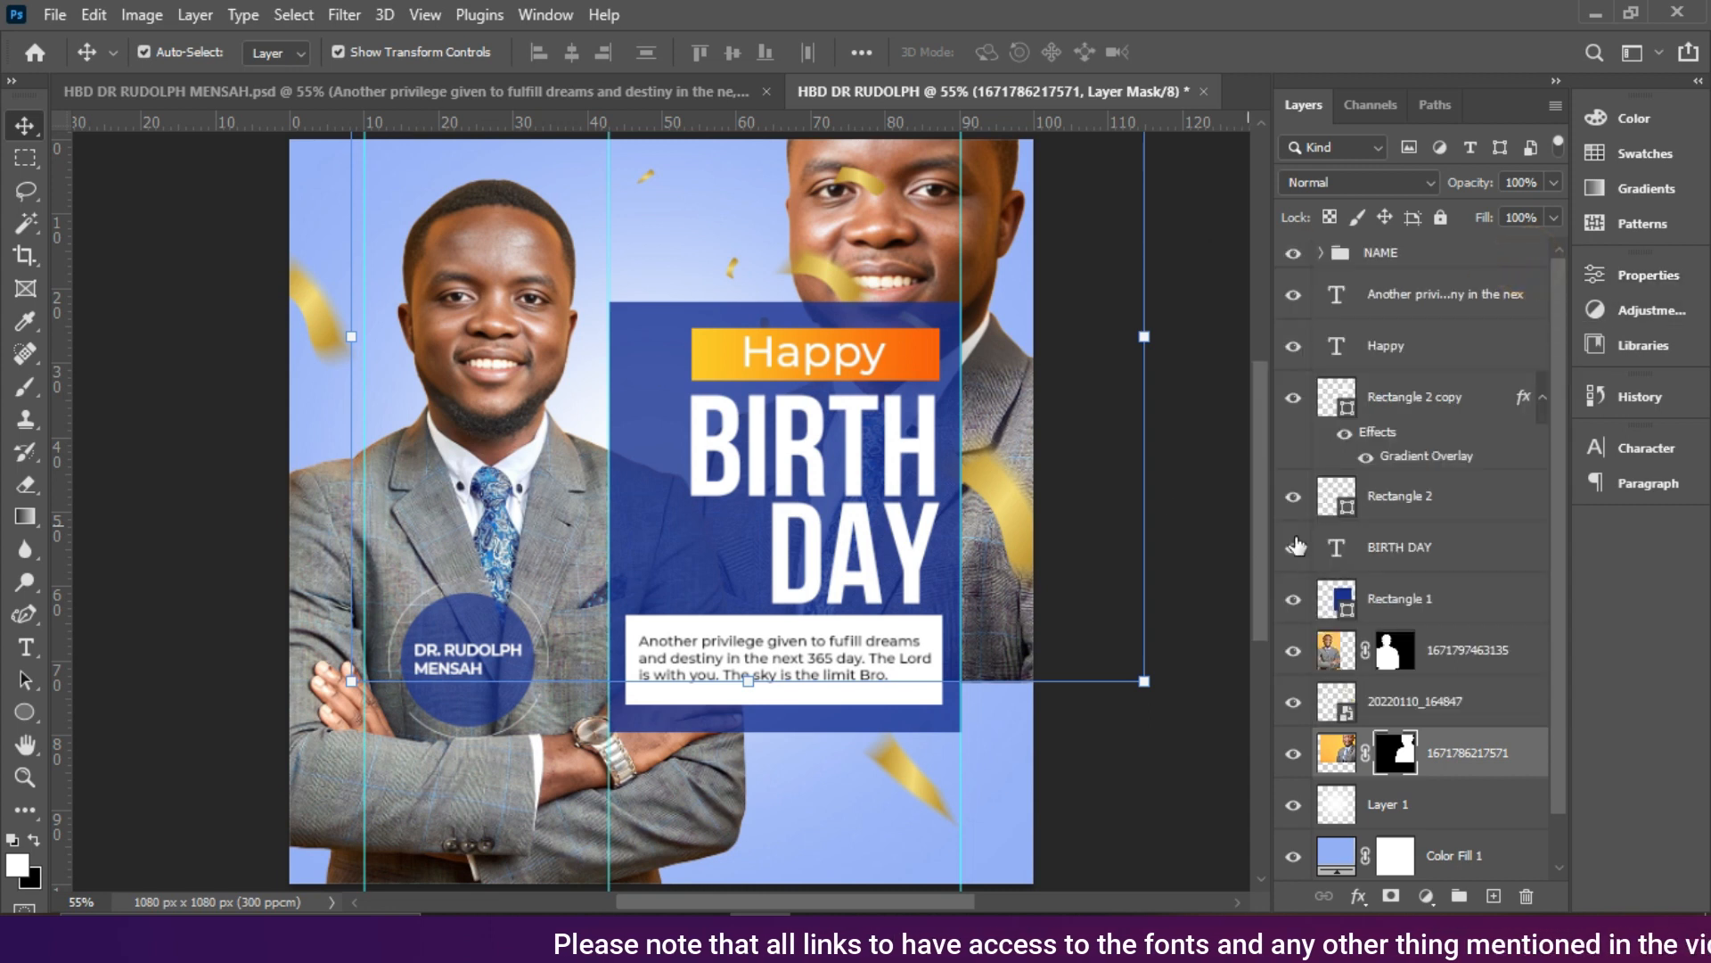
Step: Fade out the lower body of the second portrait on its layer mask with a soft 1000 px eraser
click(24, 486)
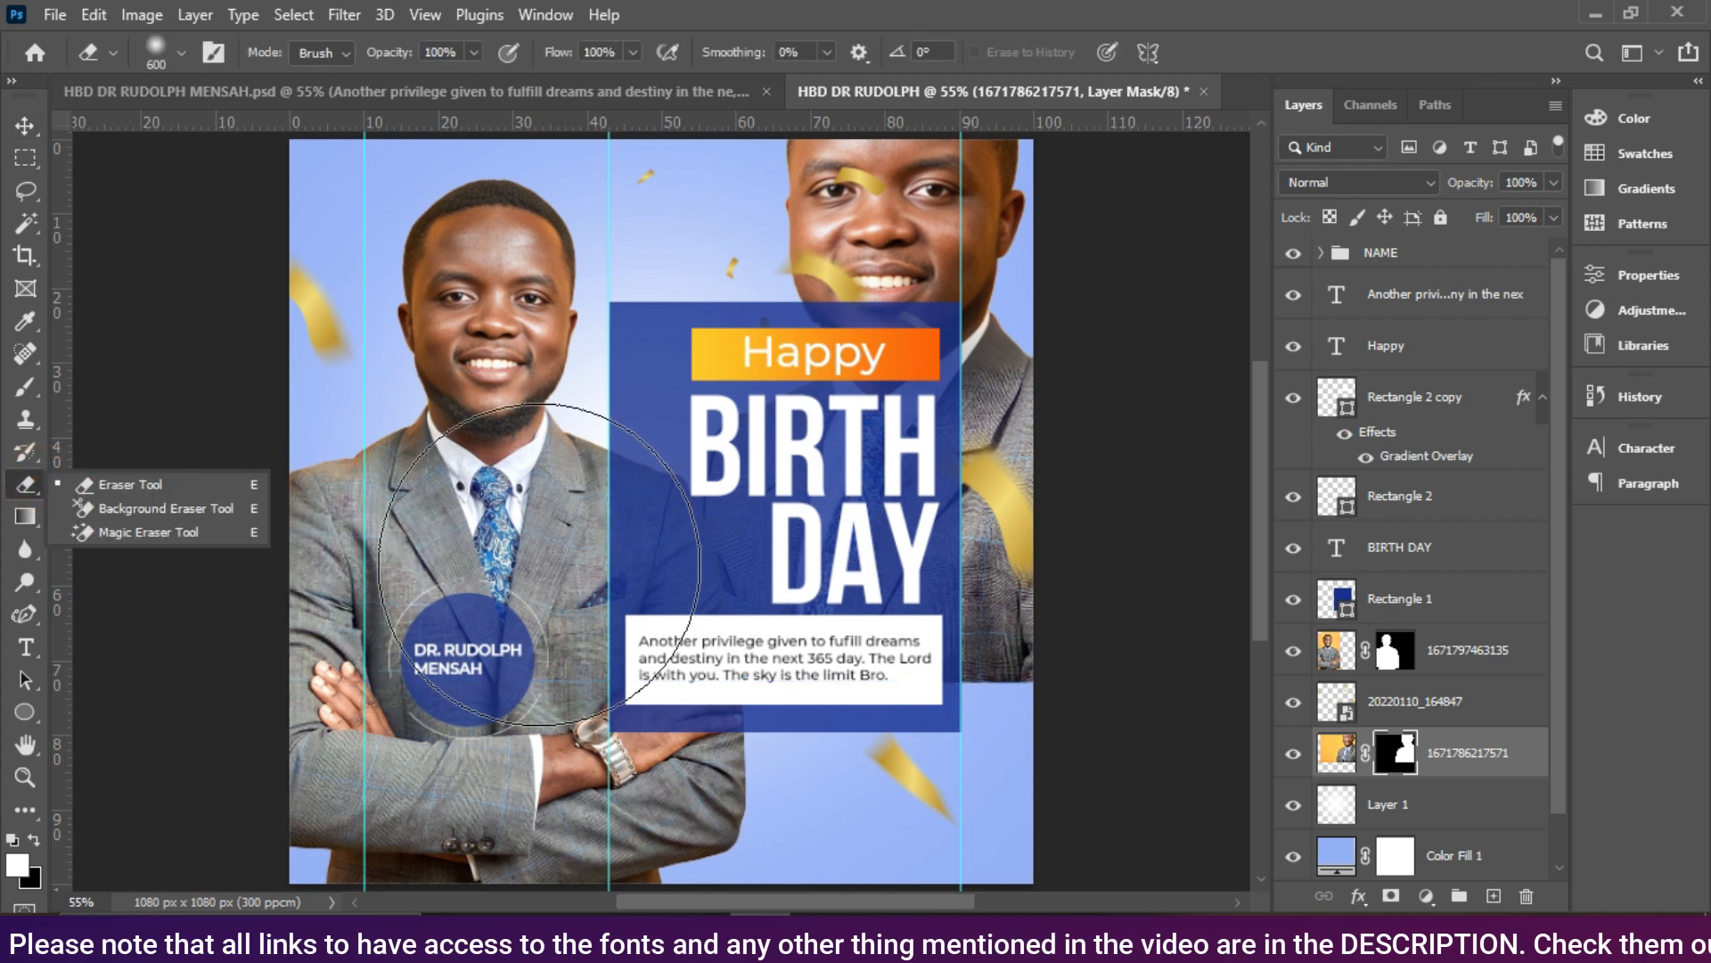
key(bracketright)
key(bracketright)
key(bracketright)
key(bracketright)
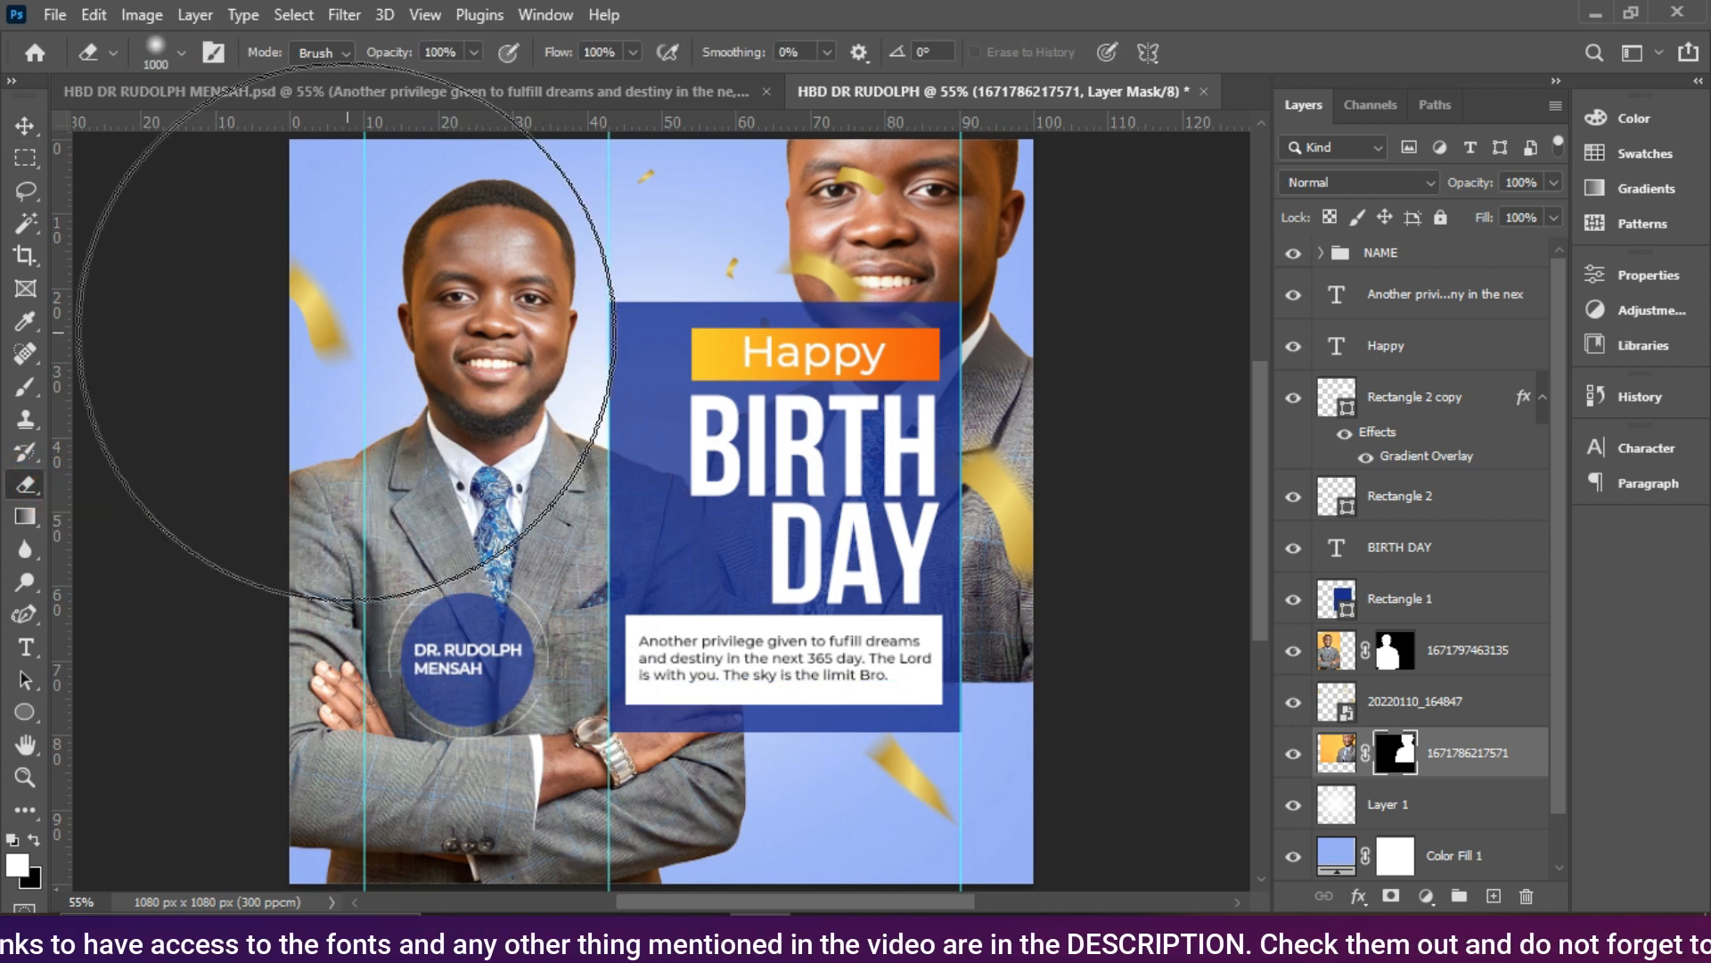
mouse_move(541, 655)
mouse_down()
mouse_move(1069, 677)
mouse_move(1069, 588)
mouse_up()
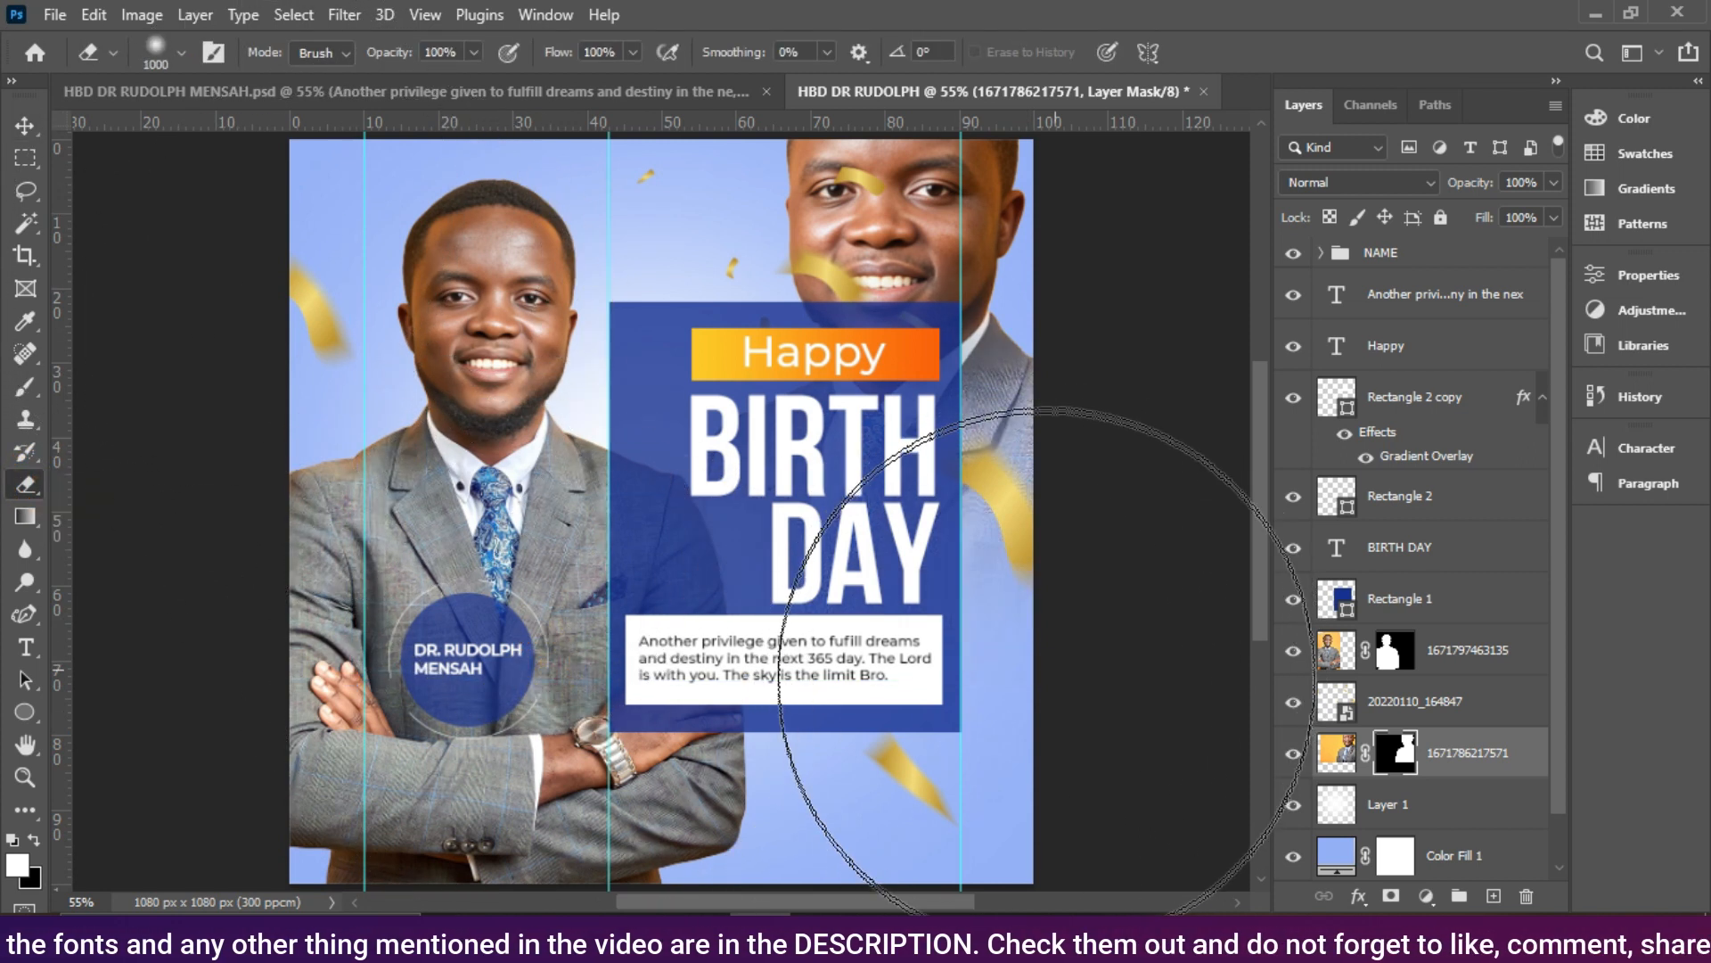
mouse_move(830, 862)
mouse_down()
mouse_move(1081, 726)
mouse_move(1054, 680)
mouse_move(982, 746)
mouse_up()
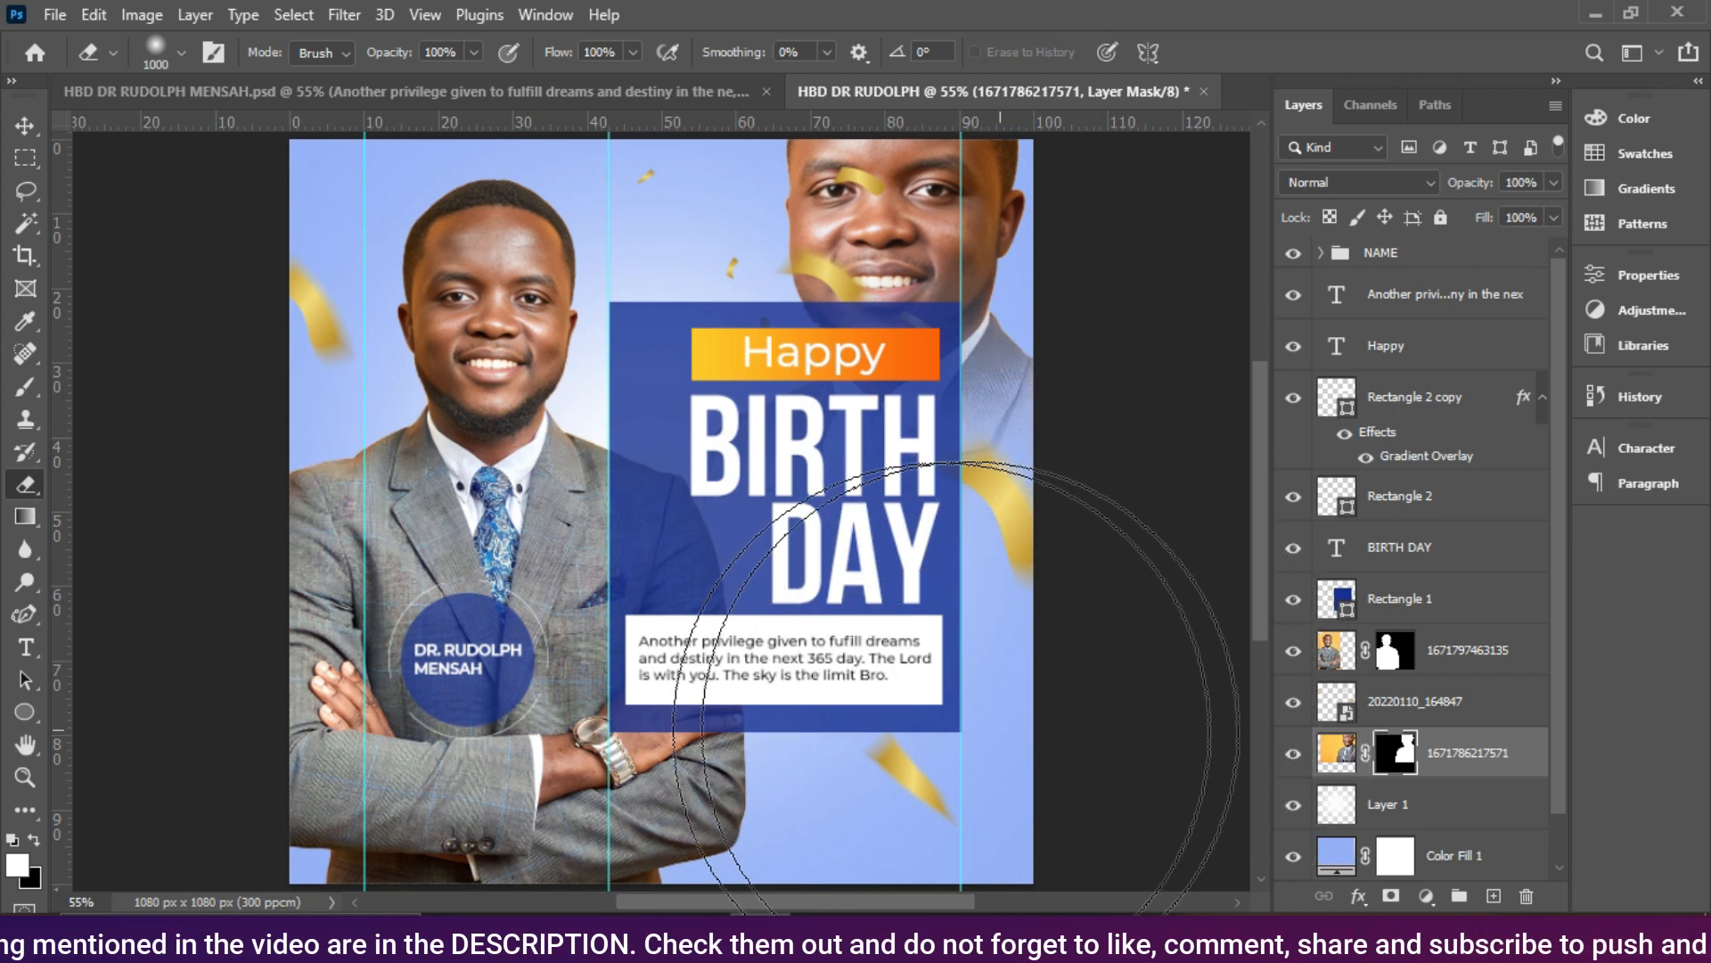
Step: Lower the opacity of the second portrait layer behind the blue box to 18%
click(25, 125)
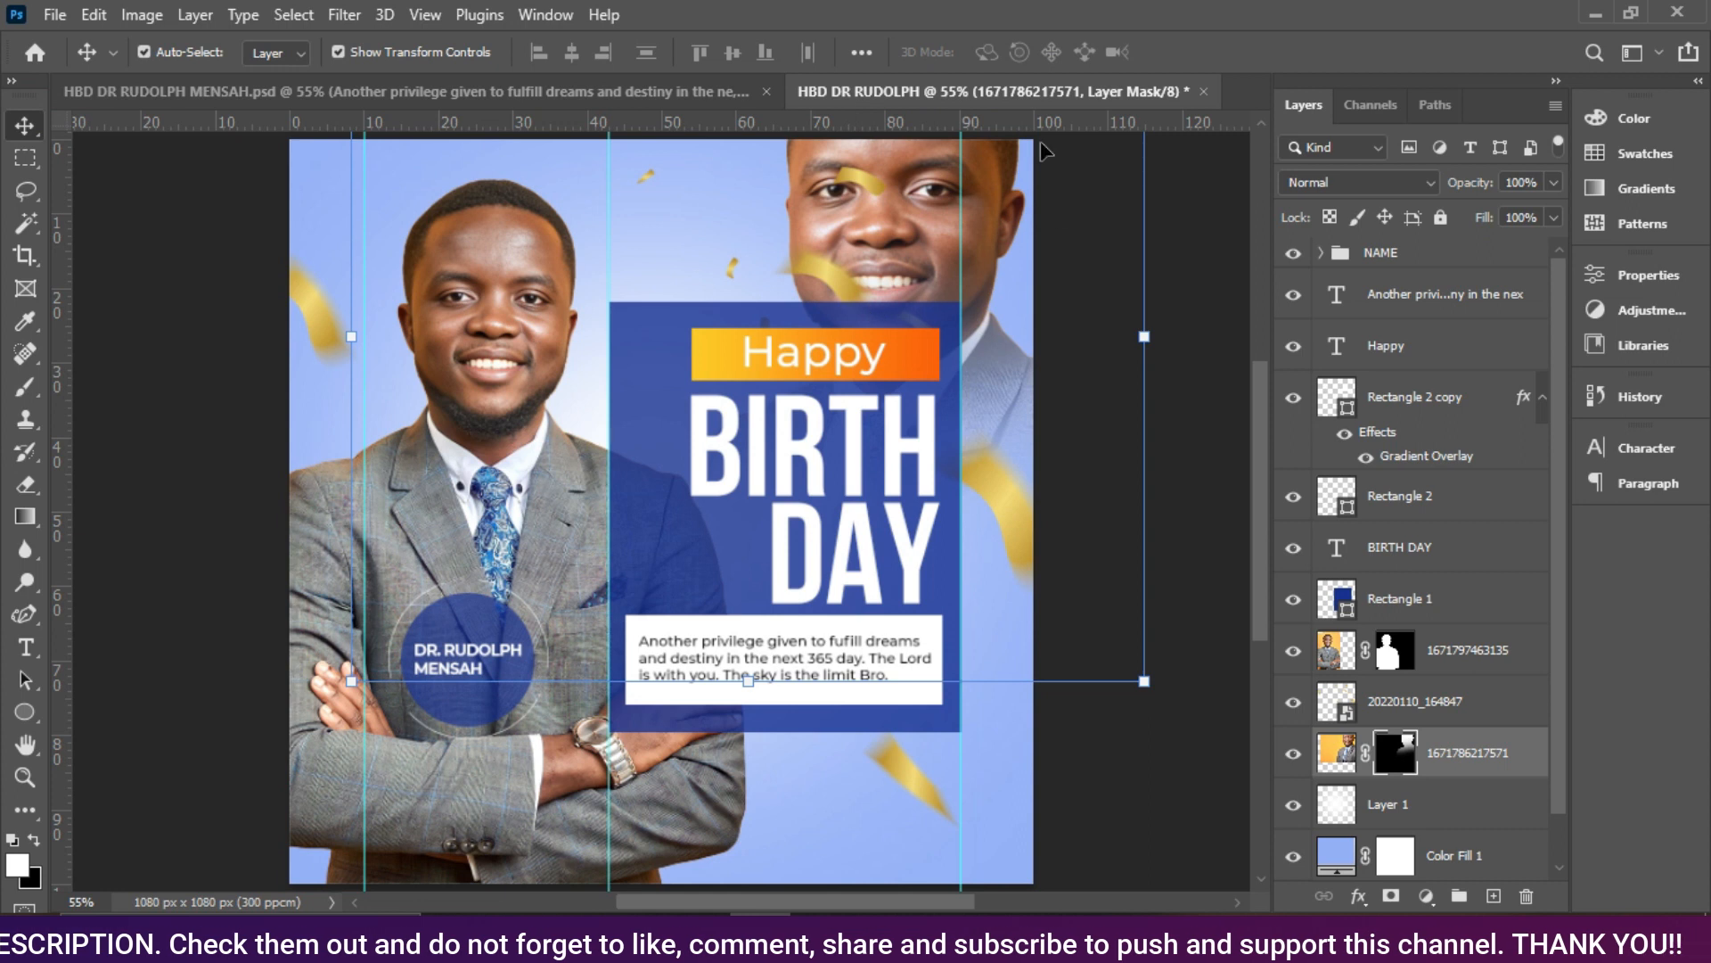
drag(1551, 183, 1453, 246)
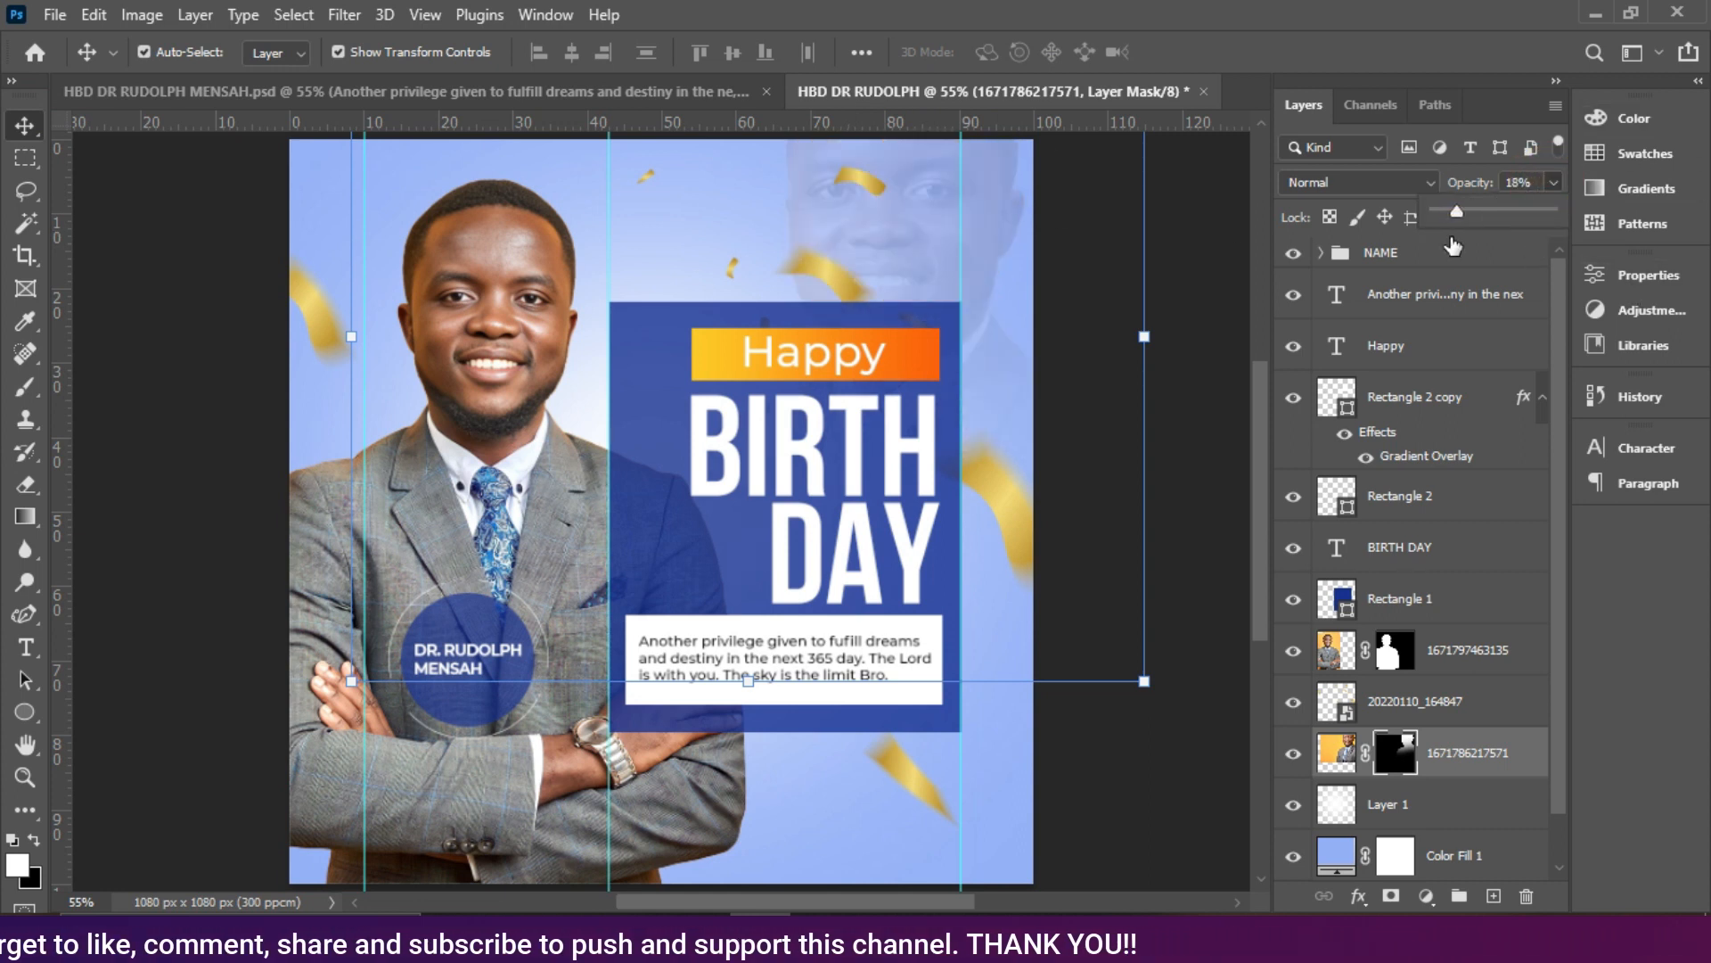
click(1128, 812)
scroll(1045, 499, down, 1)
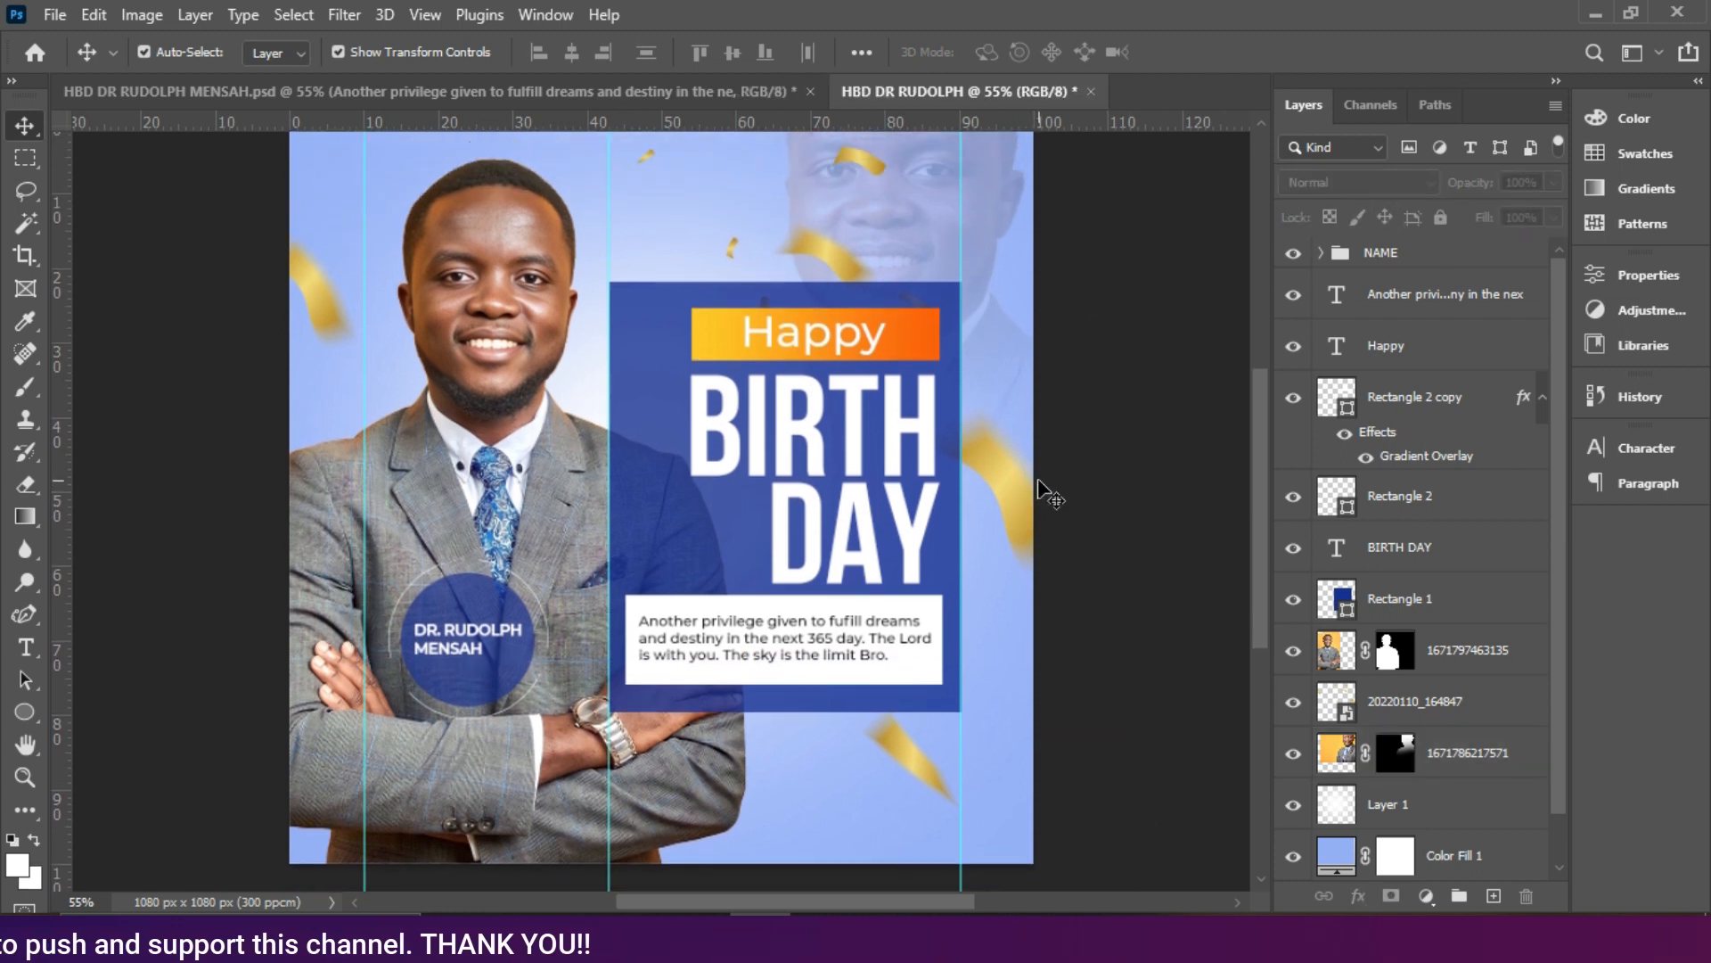
scroll(1043, 491, up, 2)
click(447, 374)
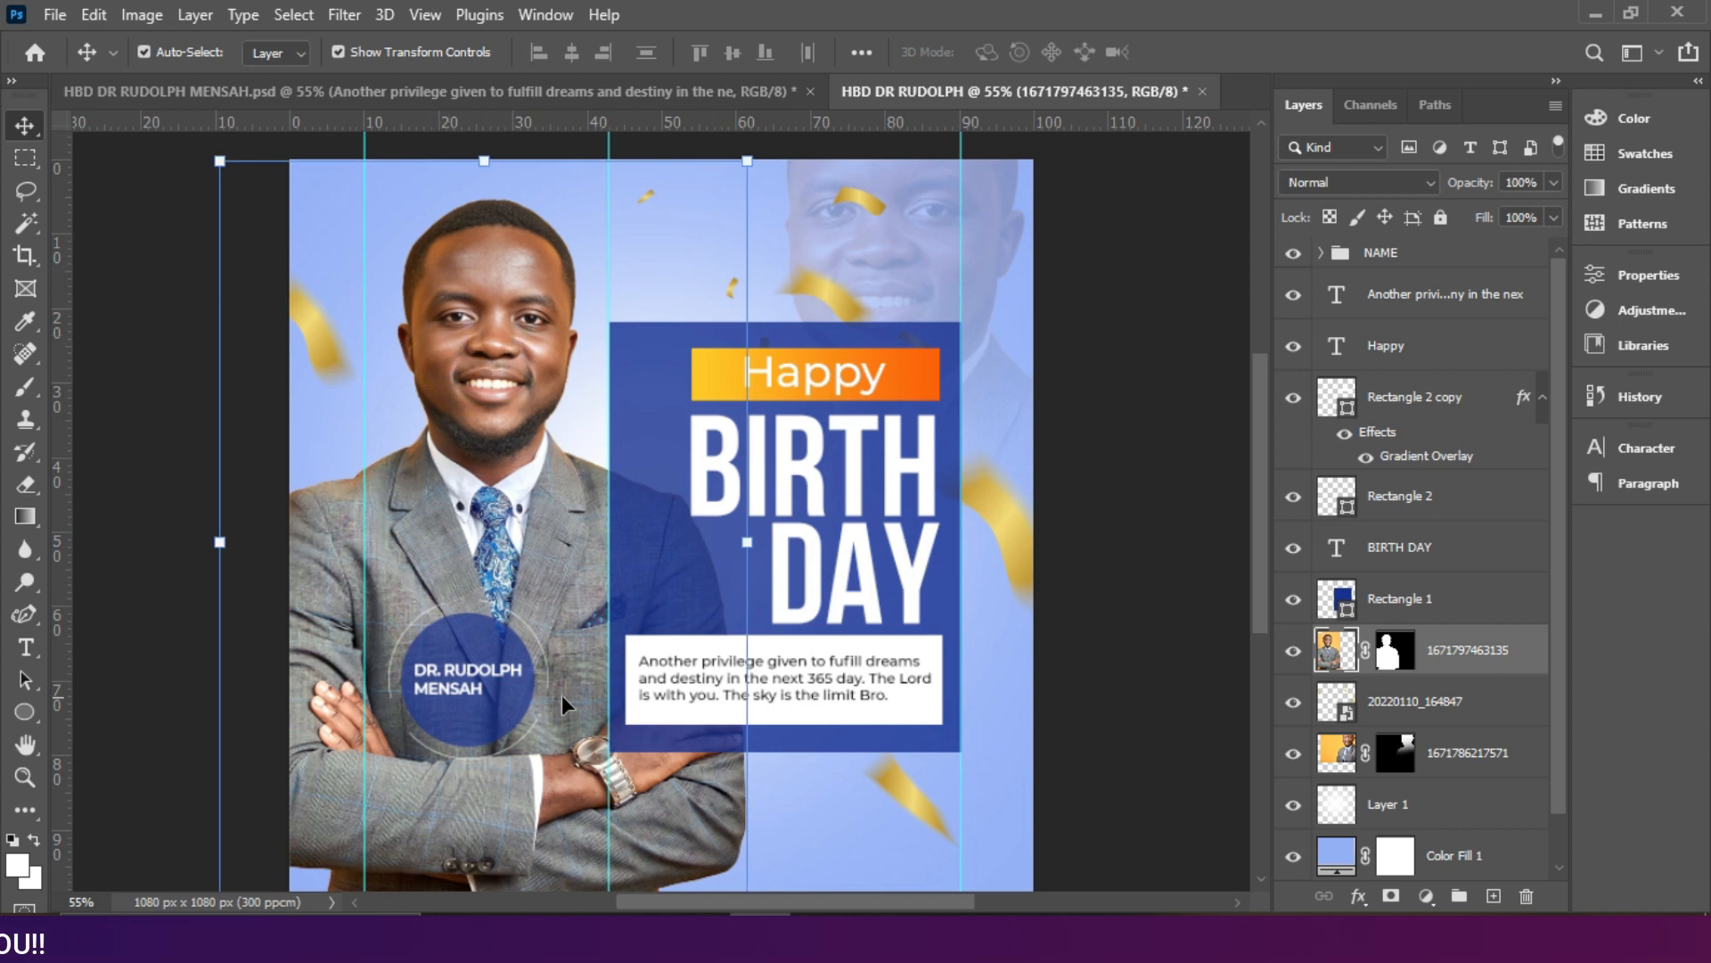
click(1148, 442)
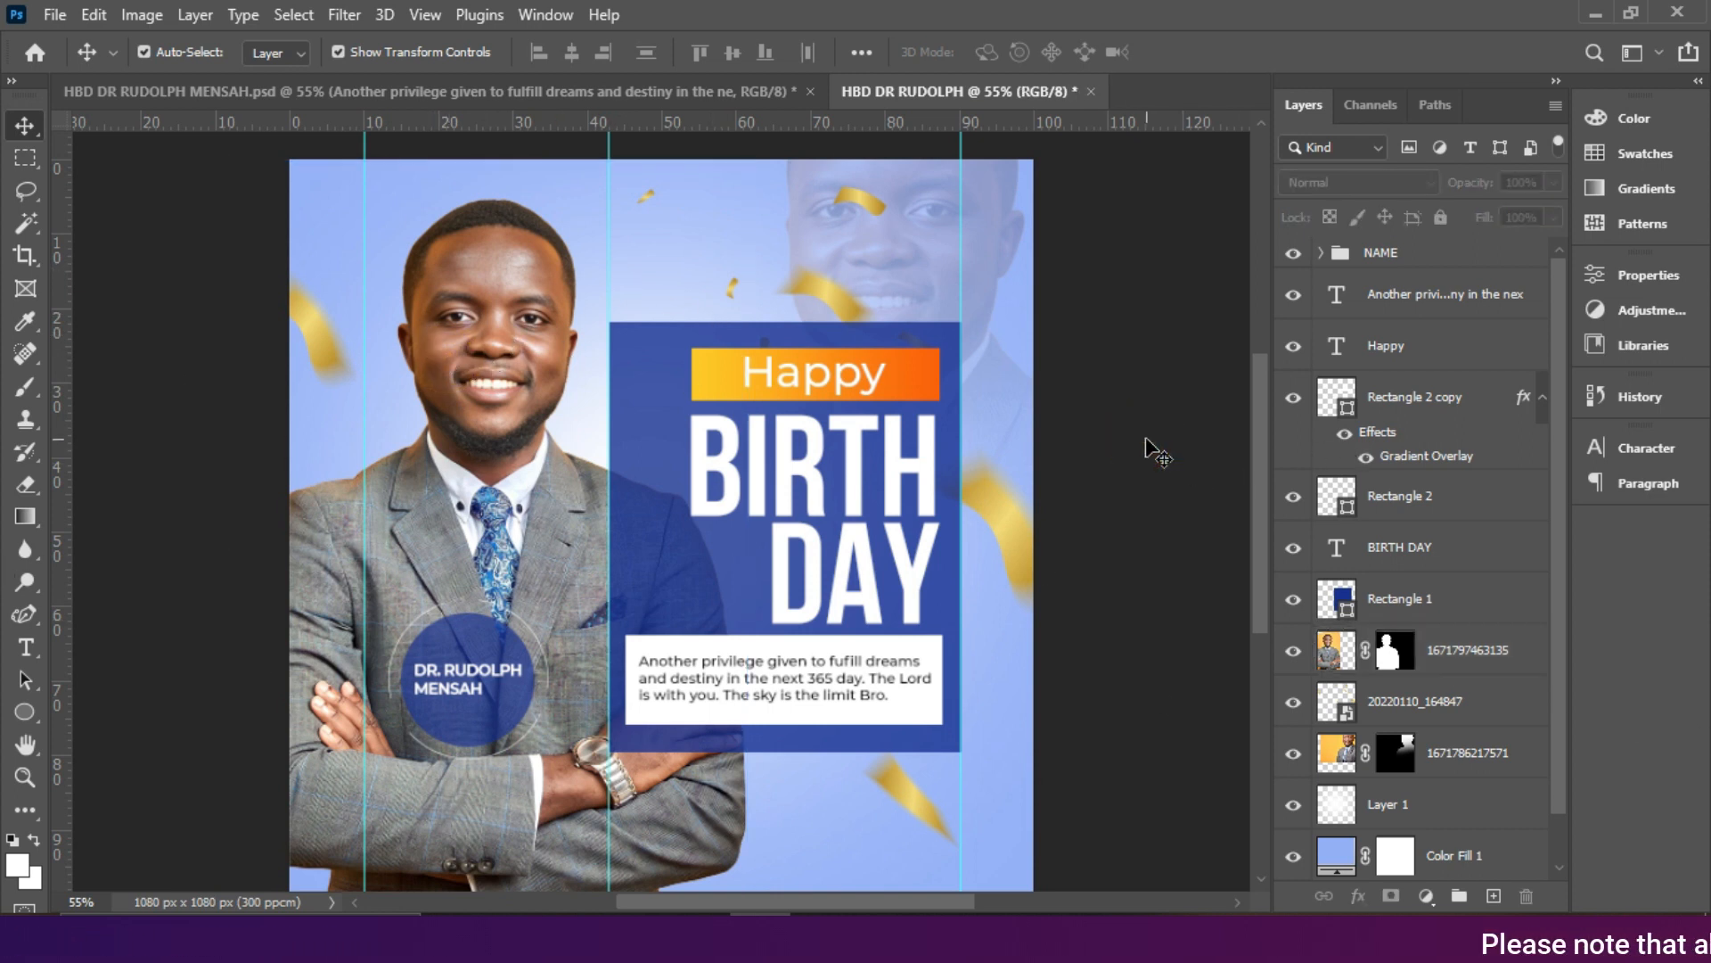
scroll(1156, 454, down, 1)
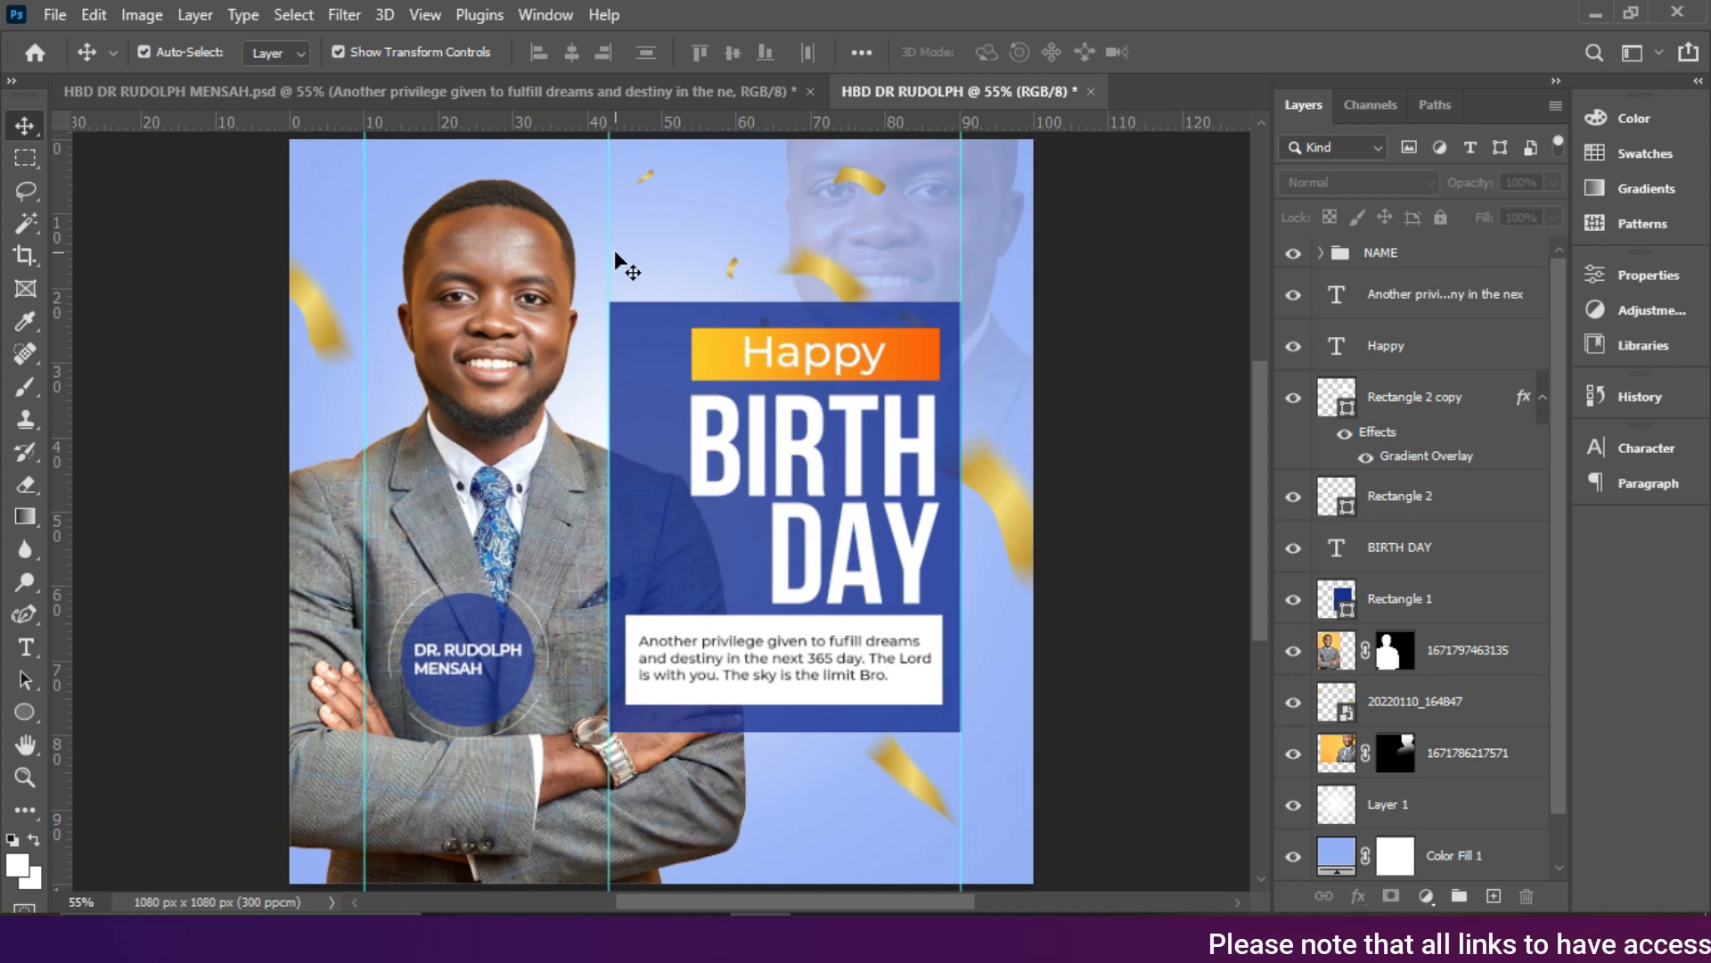
Step: Remove the three vertical guides from the flyer canvas
drag(613, 257, 22, 268)
drag(364, 269, 10, 265)
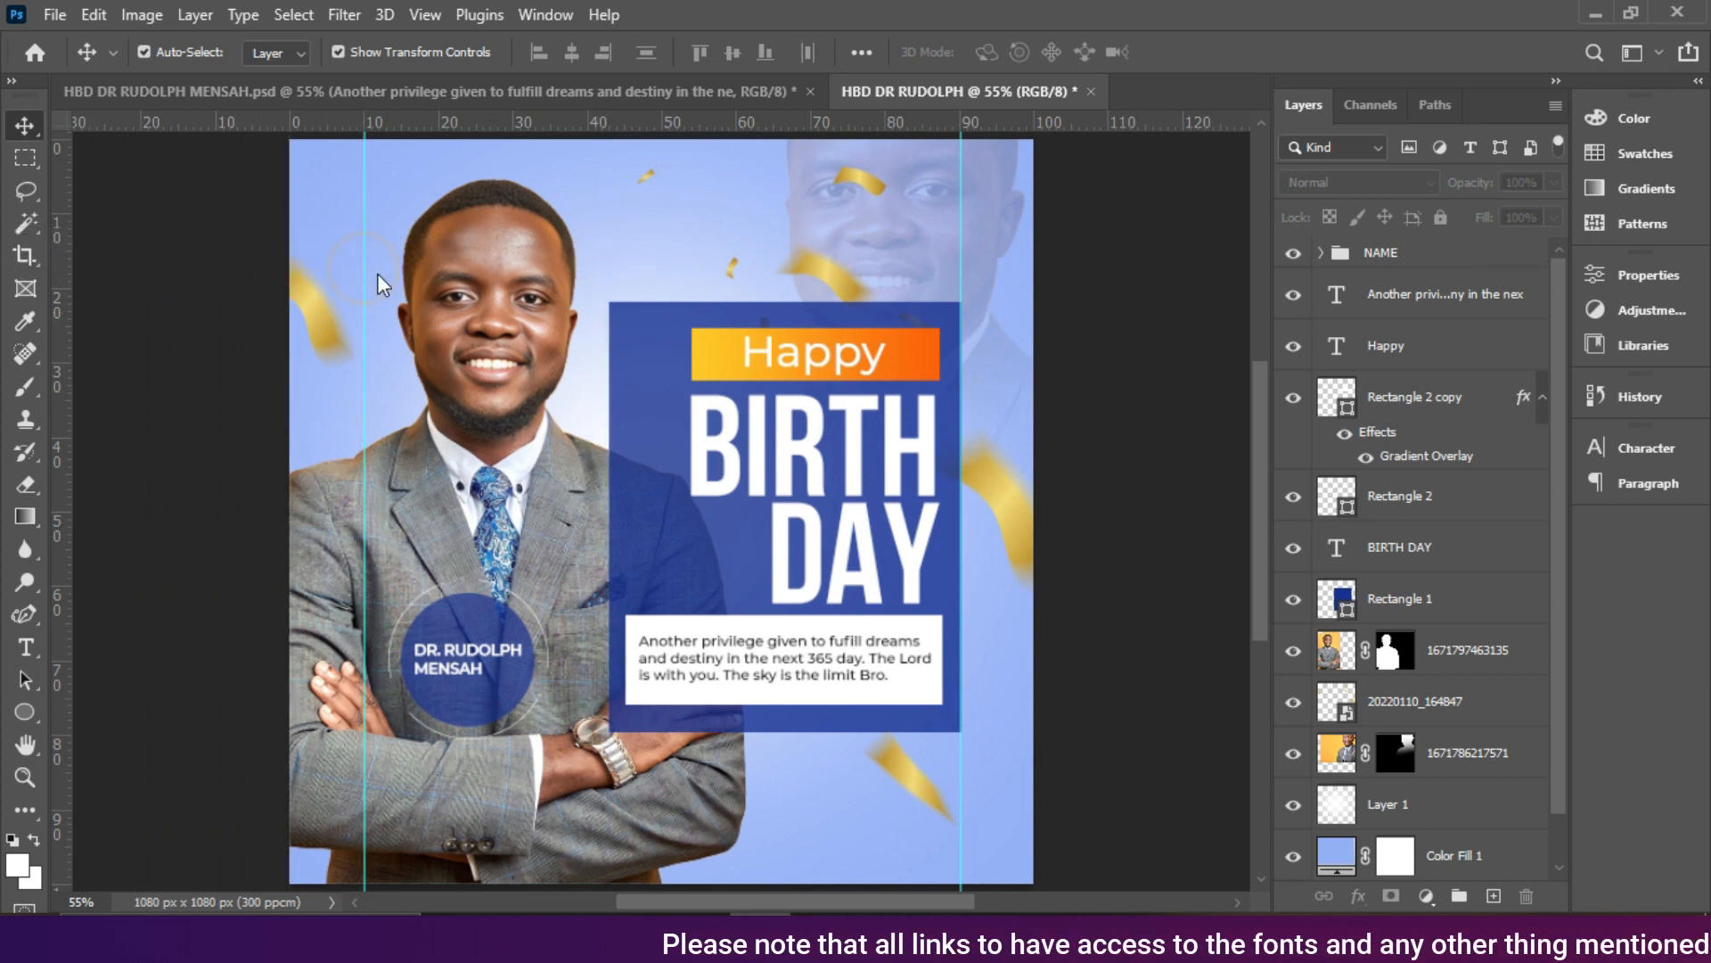
drag(959, 264, 16, 272)
click(1223, 462)
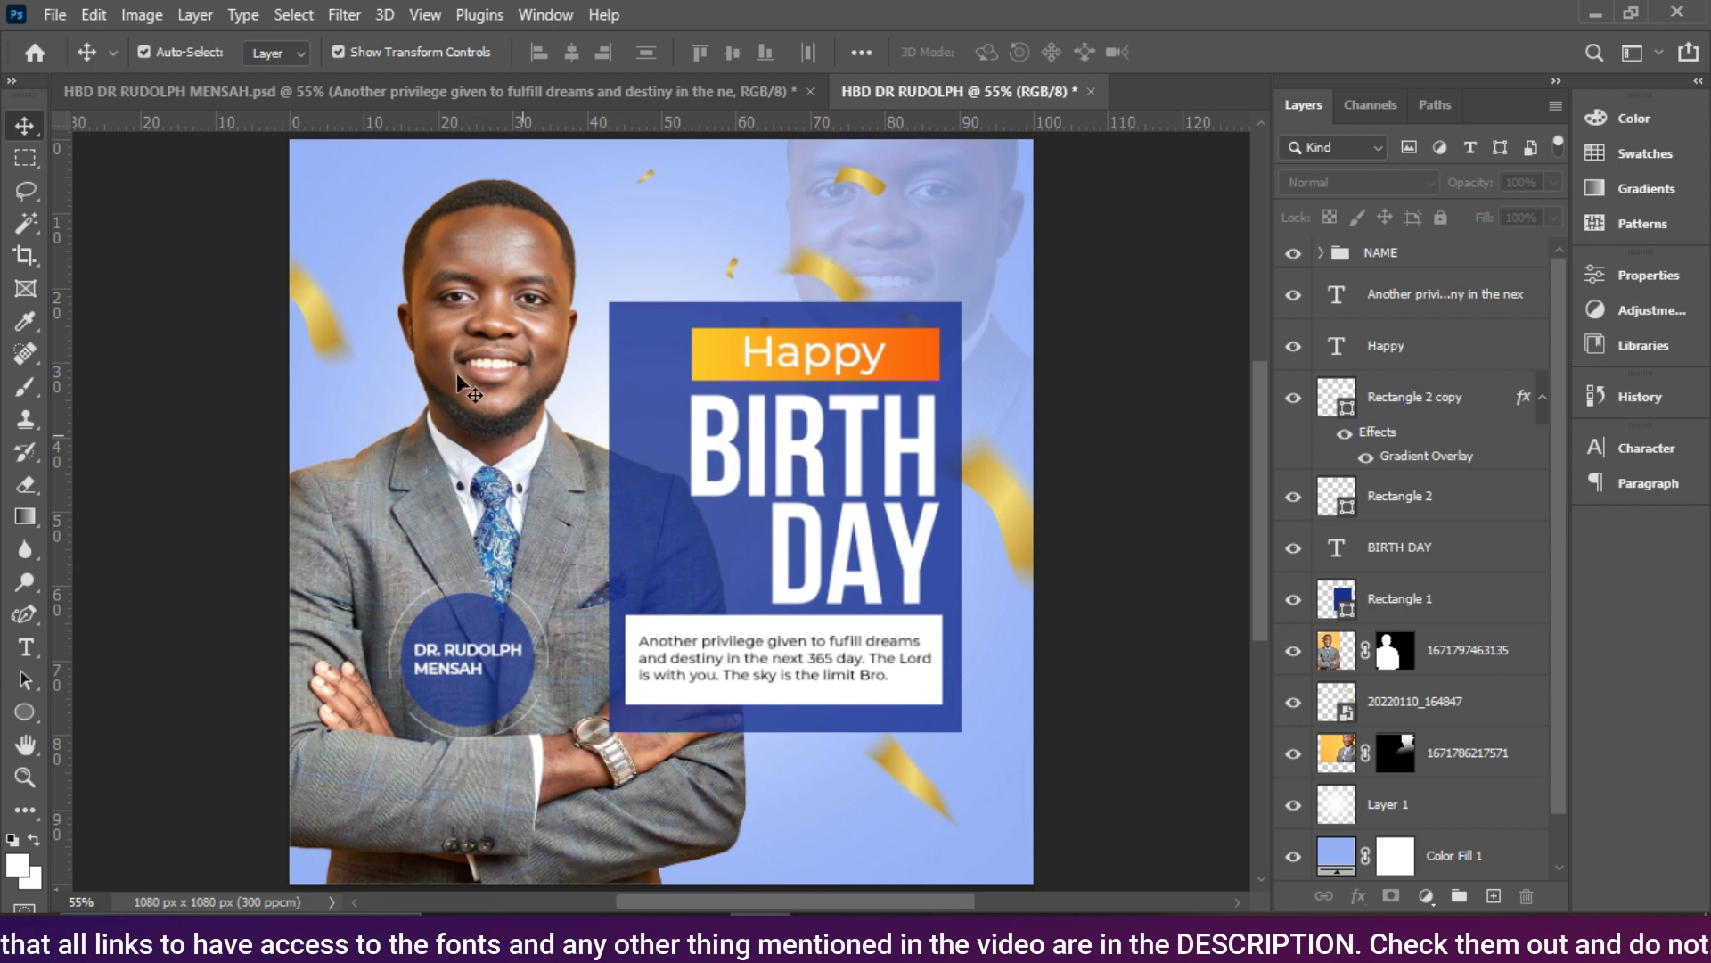
Step: Paint a soft orange (#fb6705) glow with a 1100 px brush beside the portrait's left side, on a new layer above the cut-out portrait
click(491, 266)
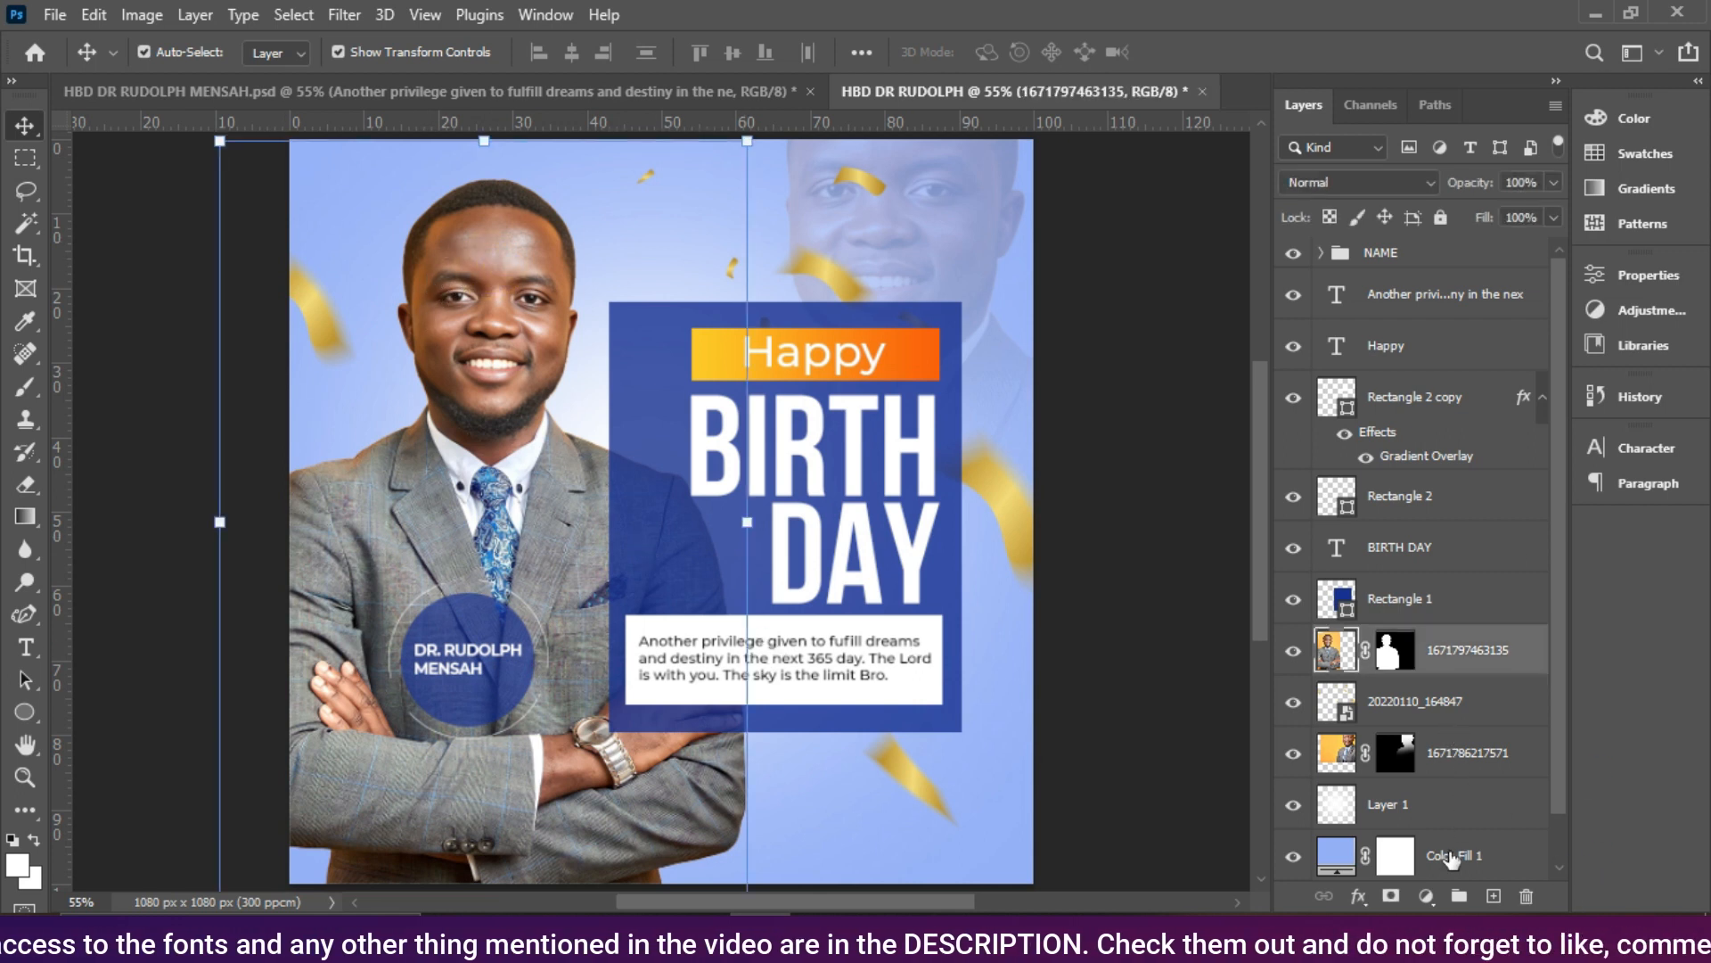
click(1494, 897)
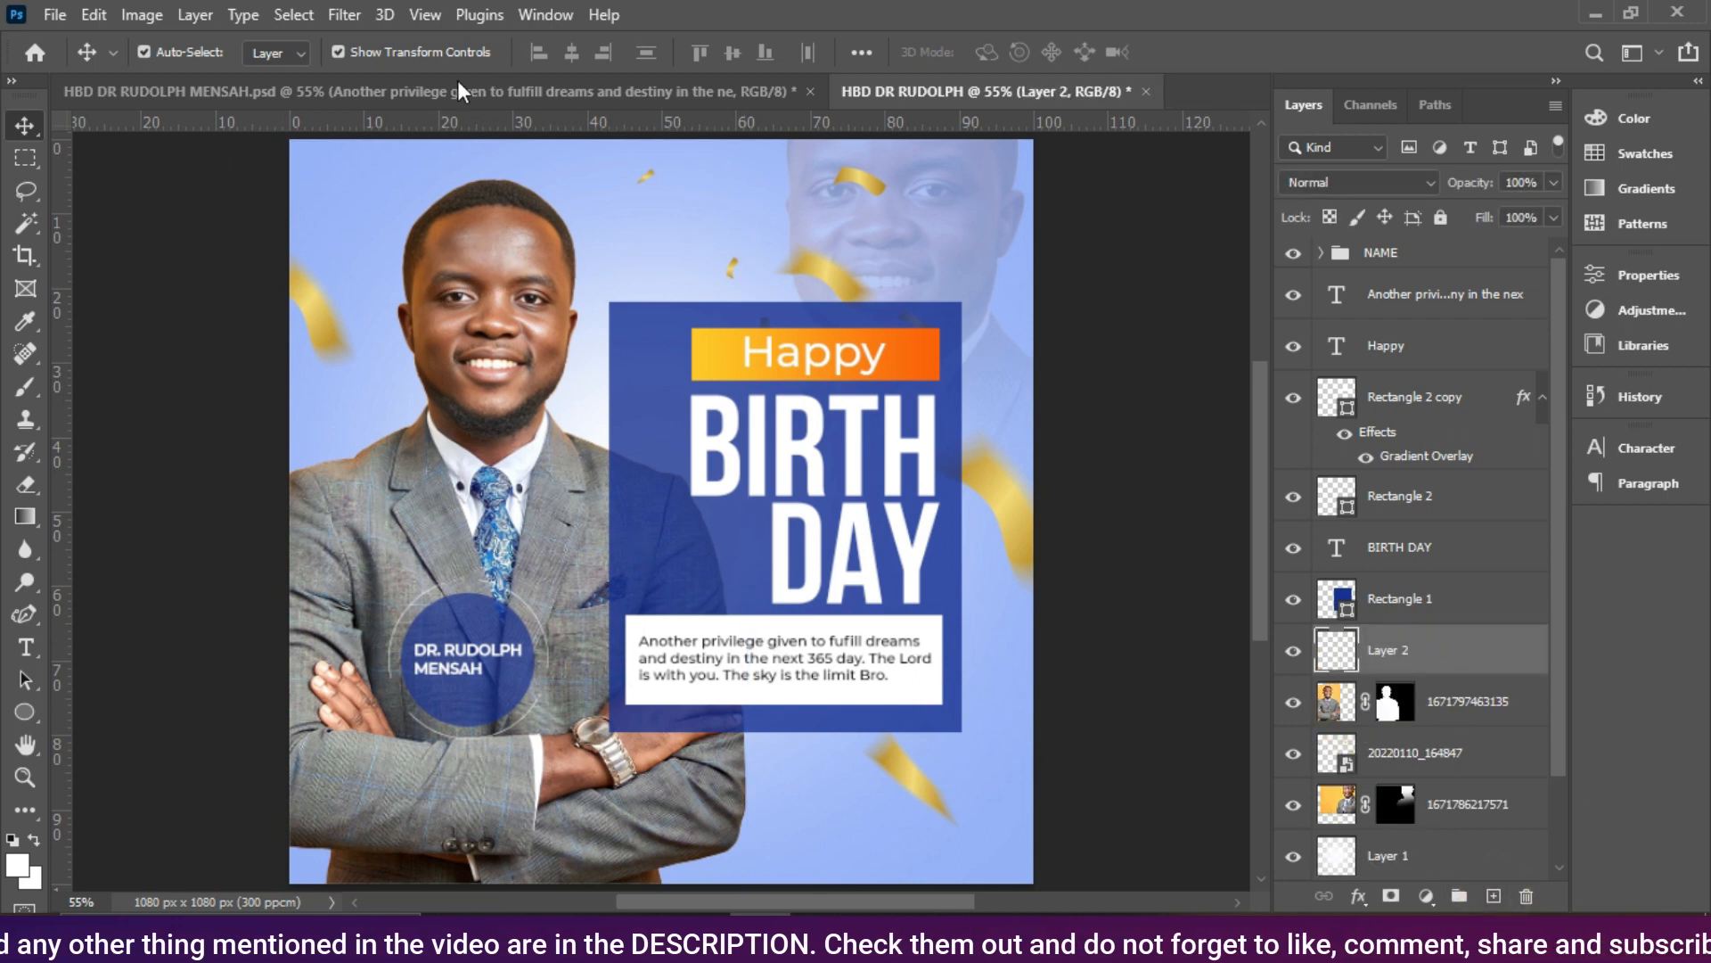
click(24, 386)
click(17, 863)
click(18, 862)
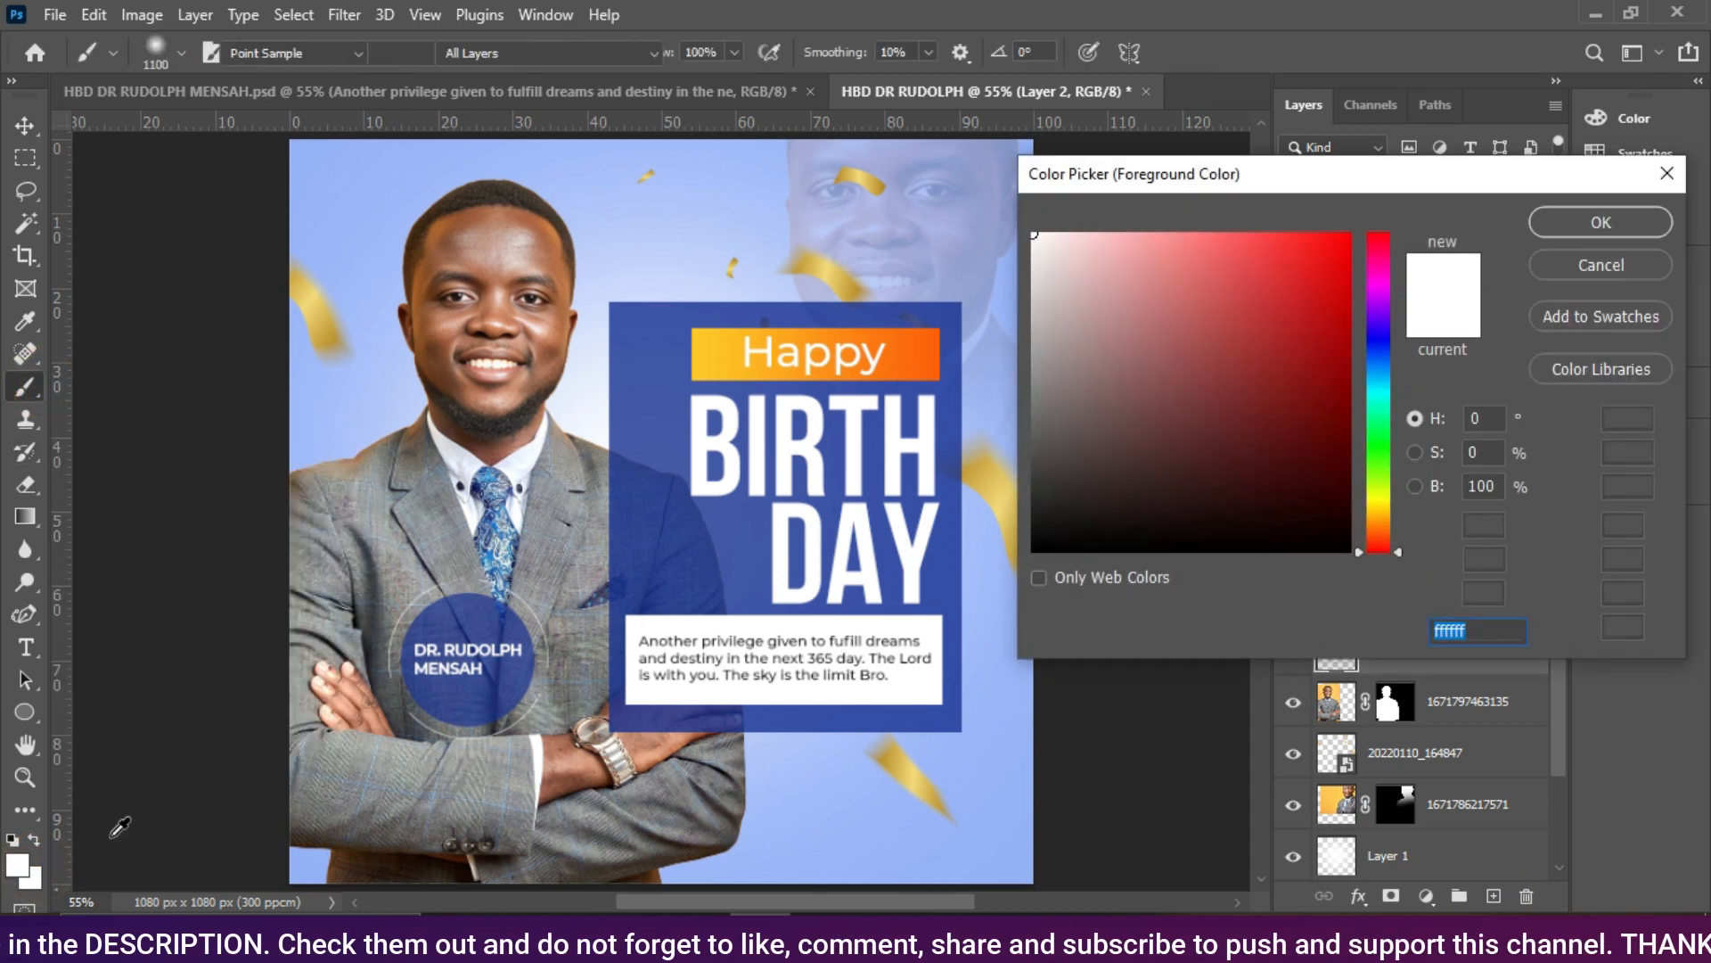
click(921, 351)
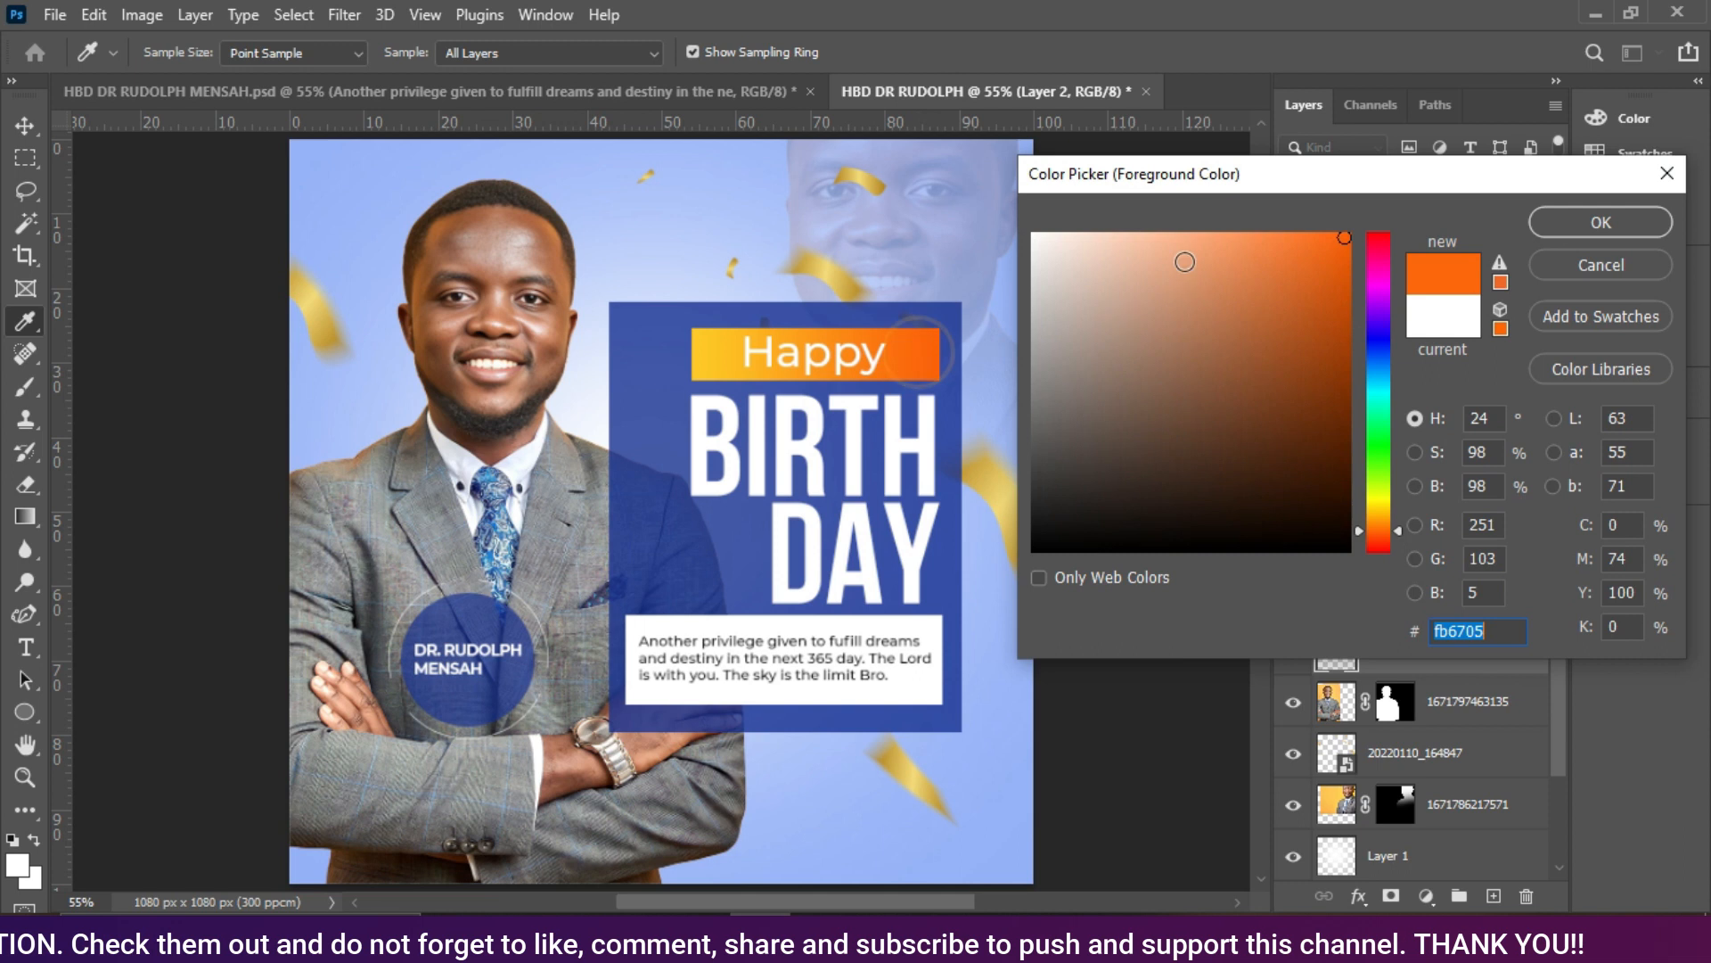
click(1564, 227)
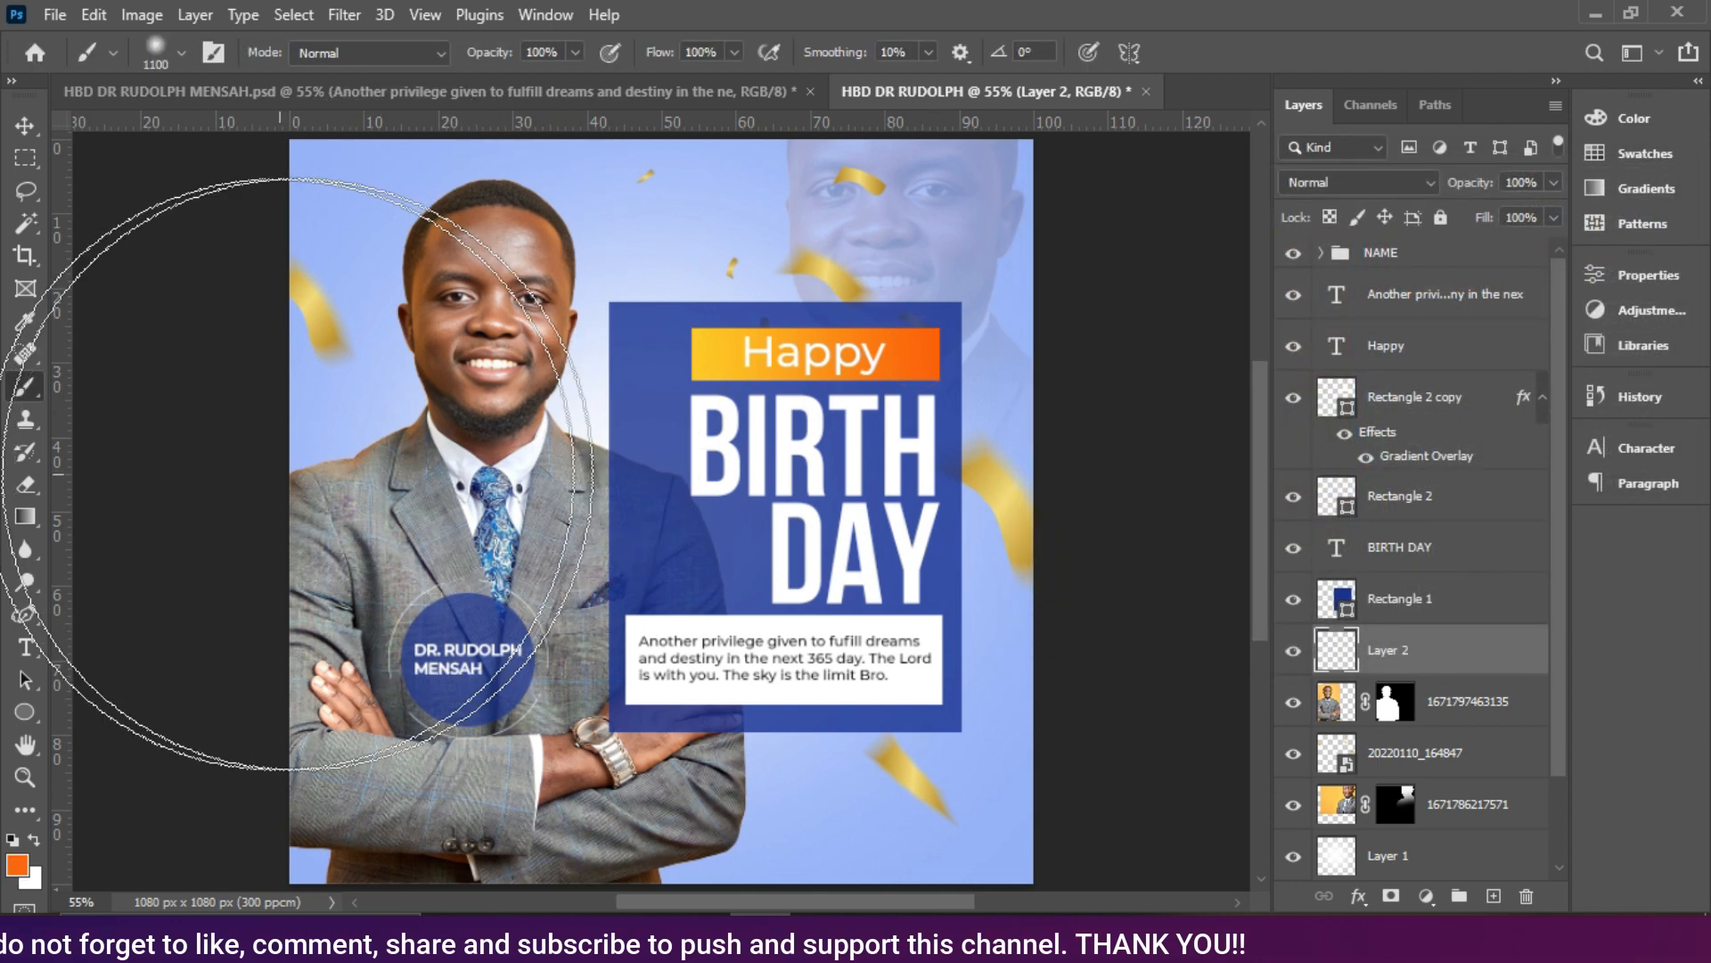
click(226, 463)
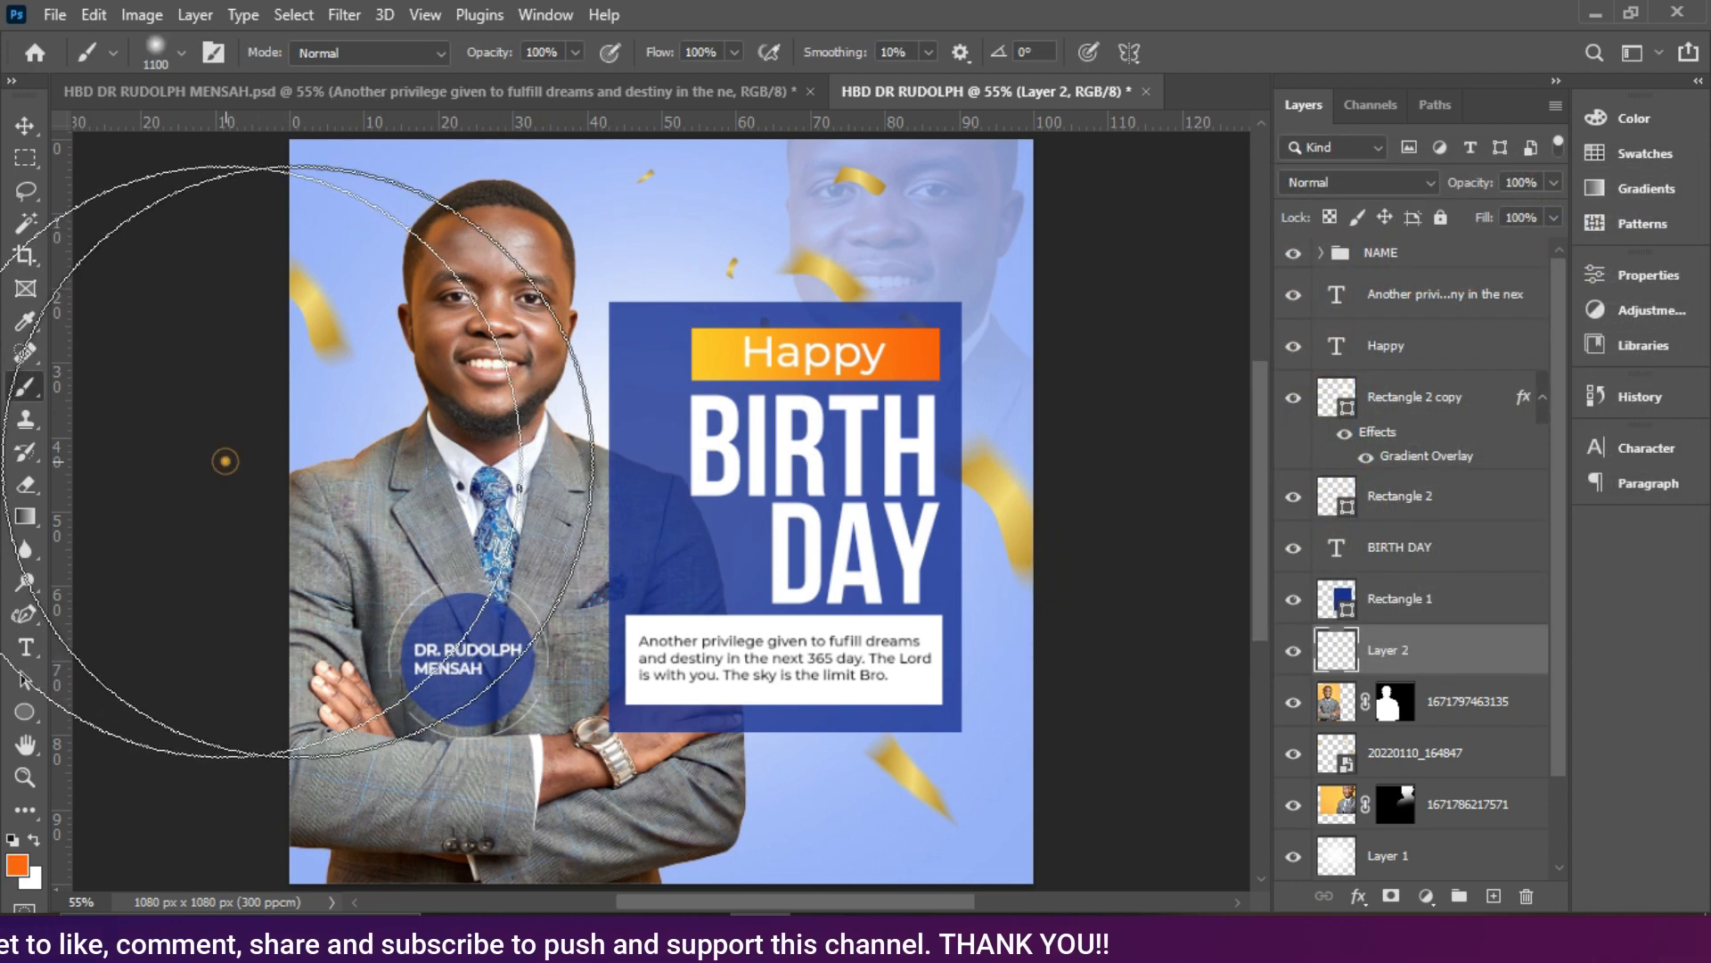
Step: Set the orange glow layer's blend mode to Screen and shift the glow slightly up and to the left
click(24, 126)
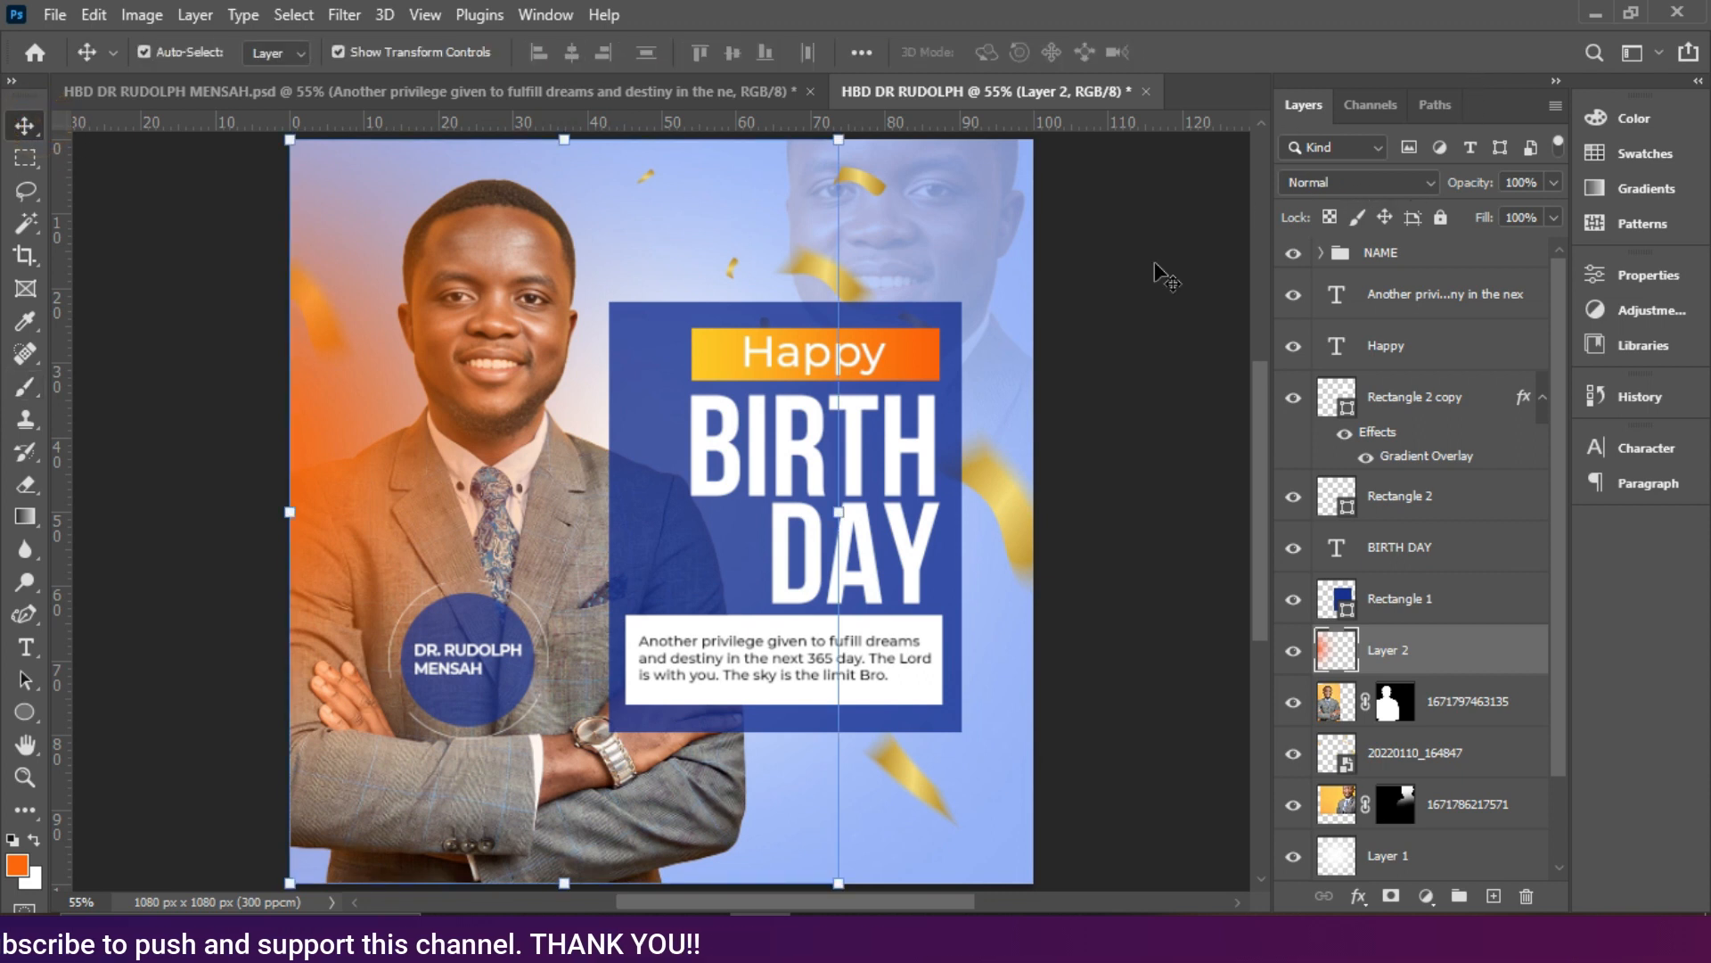
click(1312, 187)
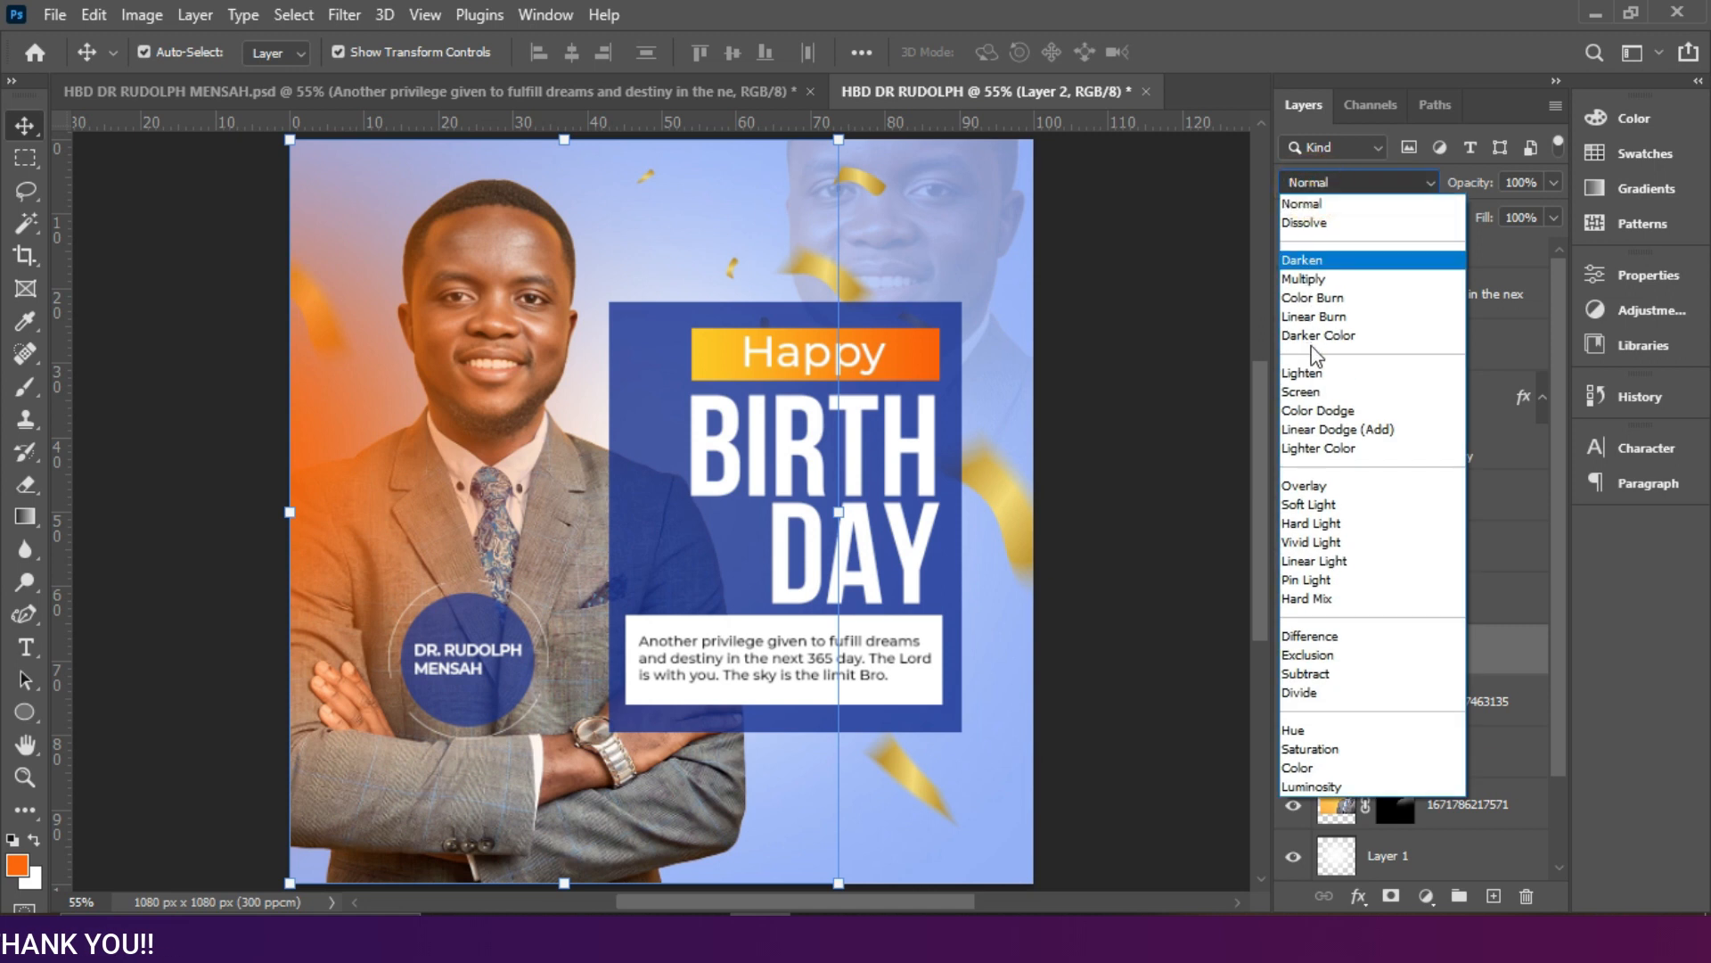
click(1320, 392)
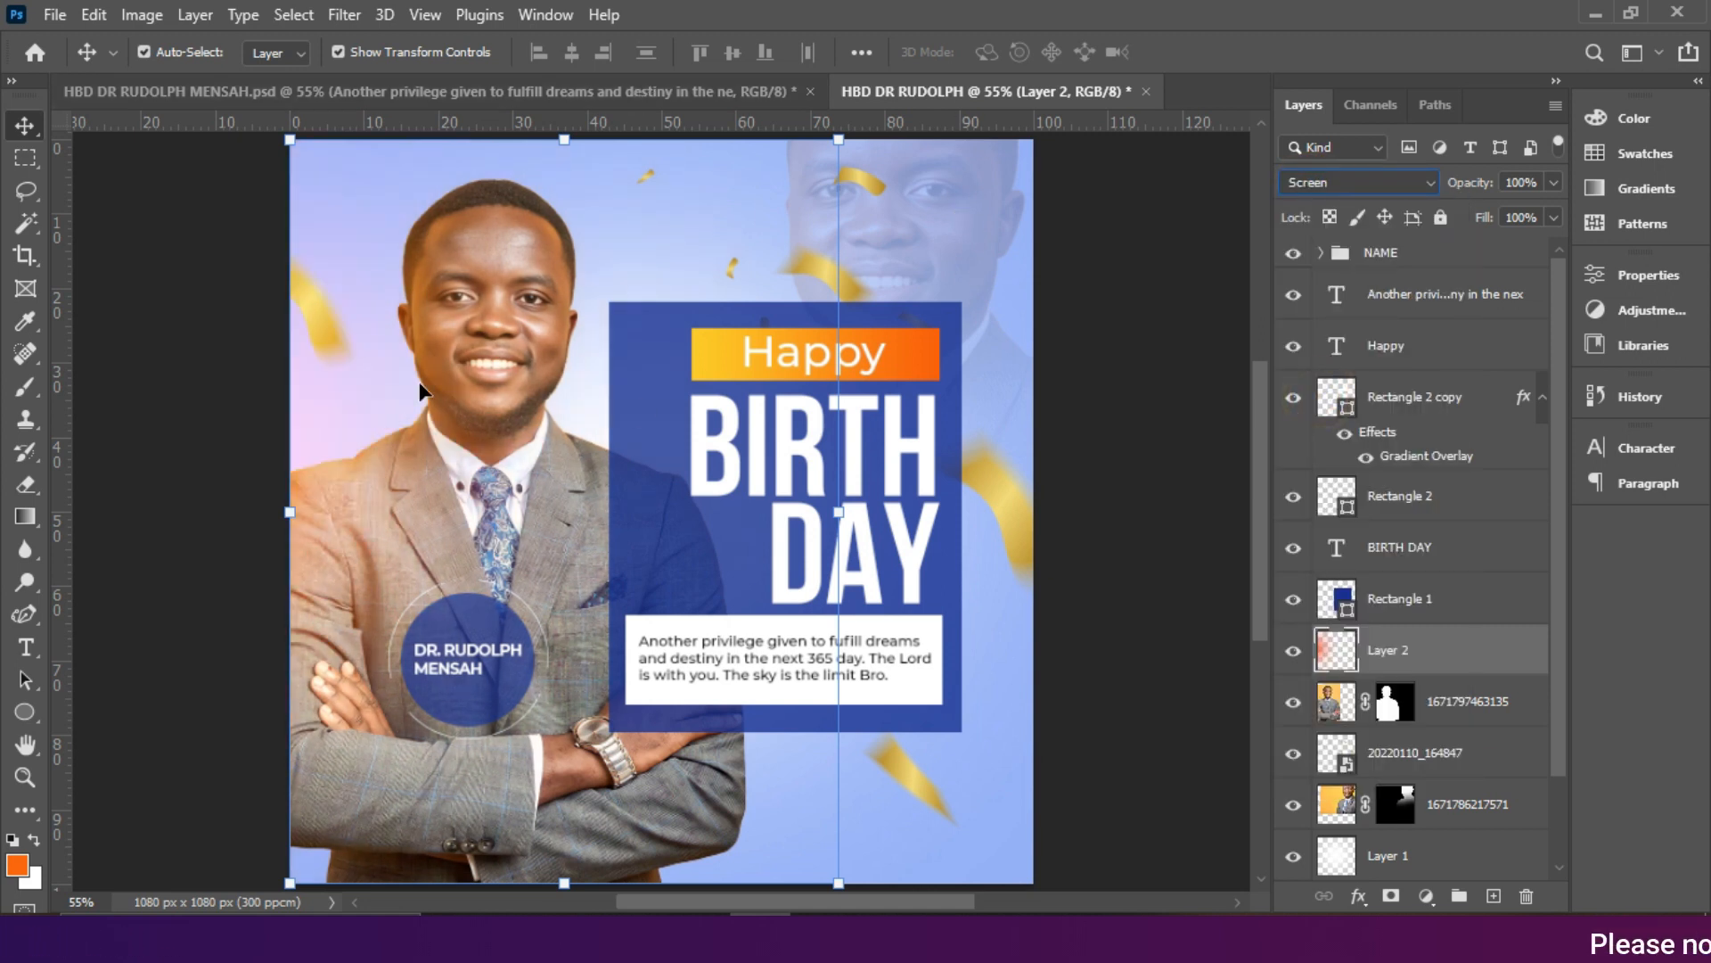
drag(360, 501, 333, 444)
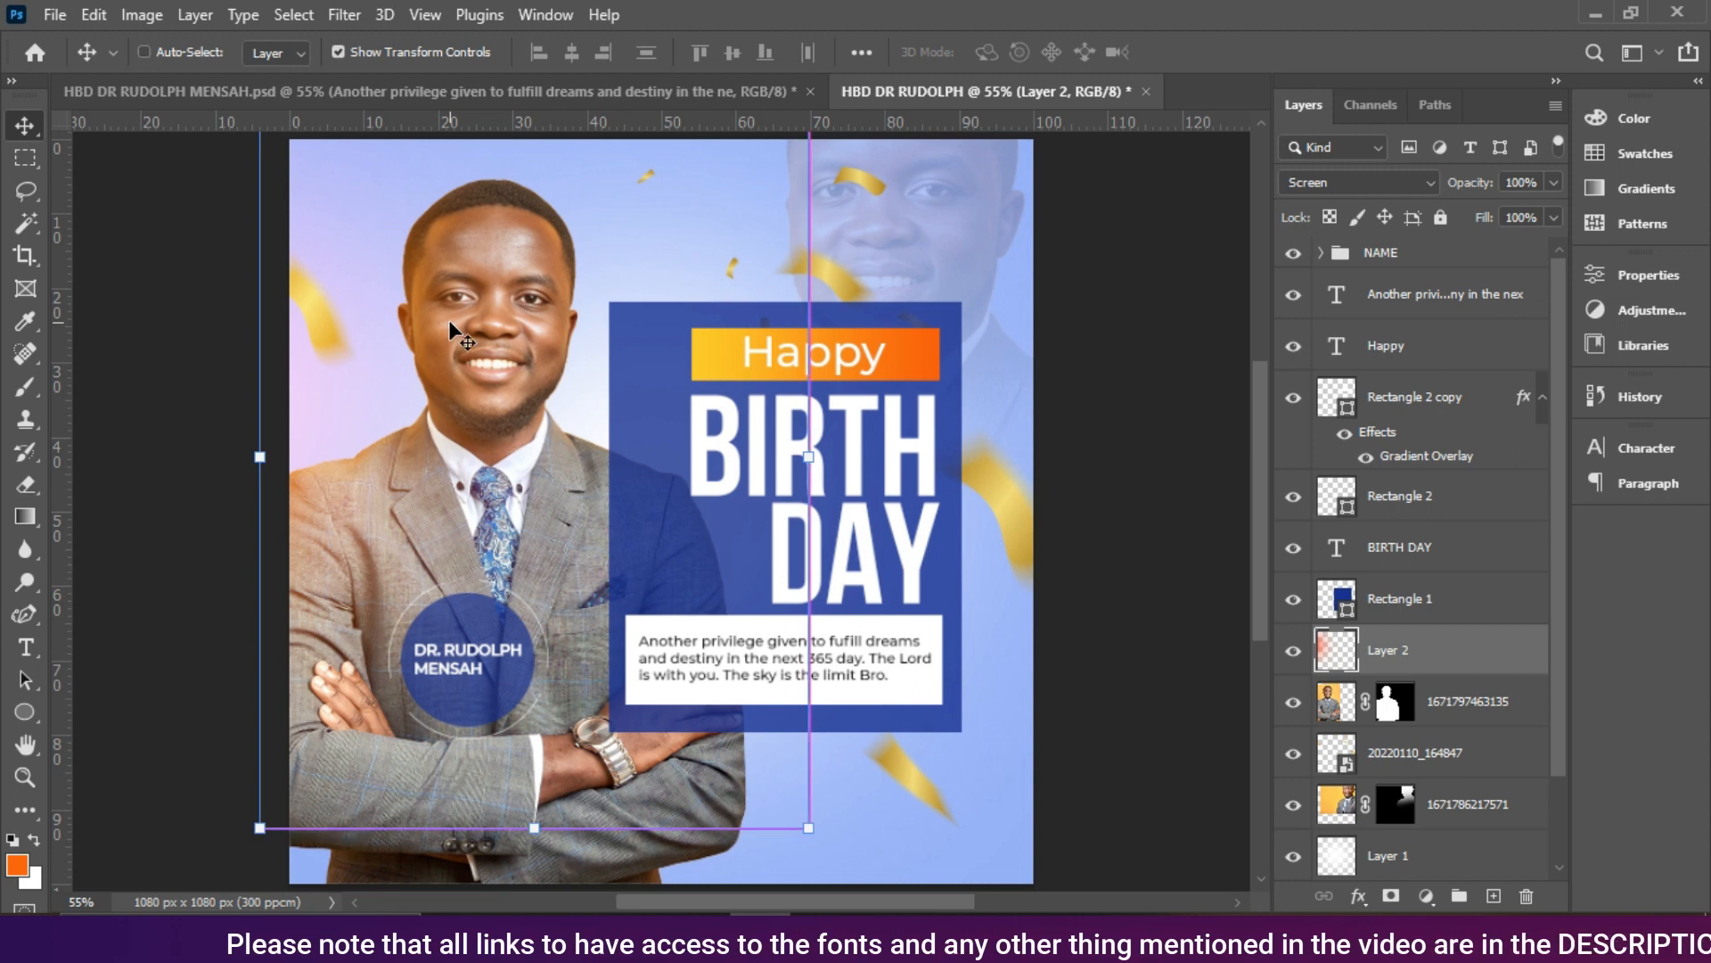
Step: Shift the glow layer's hue to -31 with a Hue/Saturation adjustment
key(ctrl+u)
drag(1062, 303, 1042, 229)
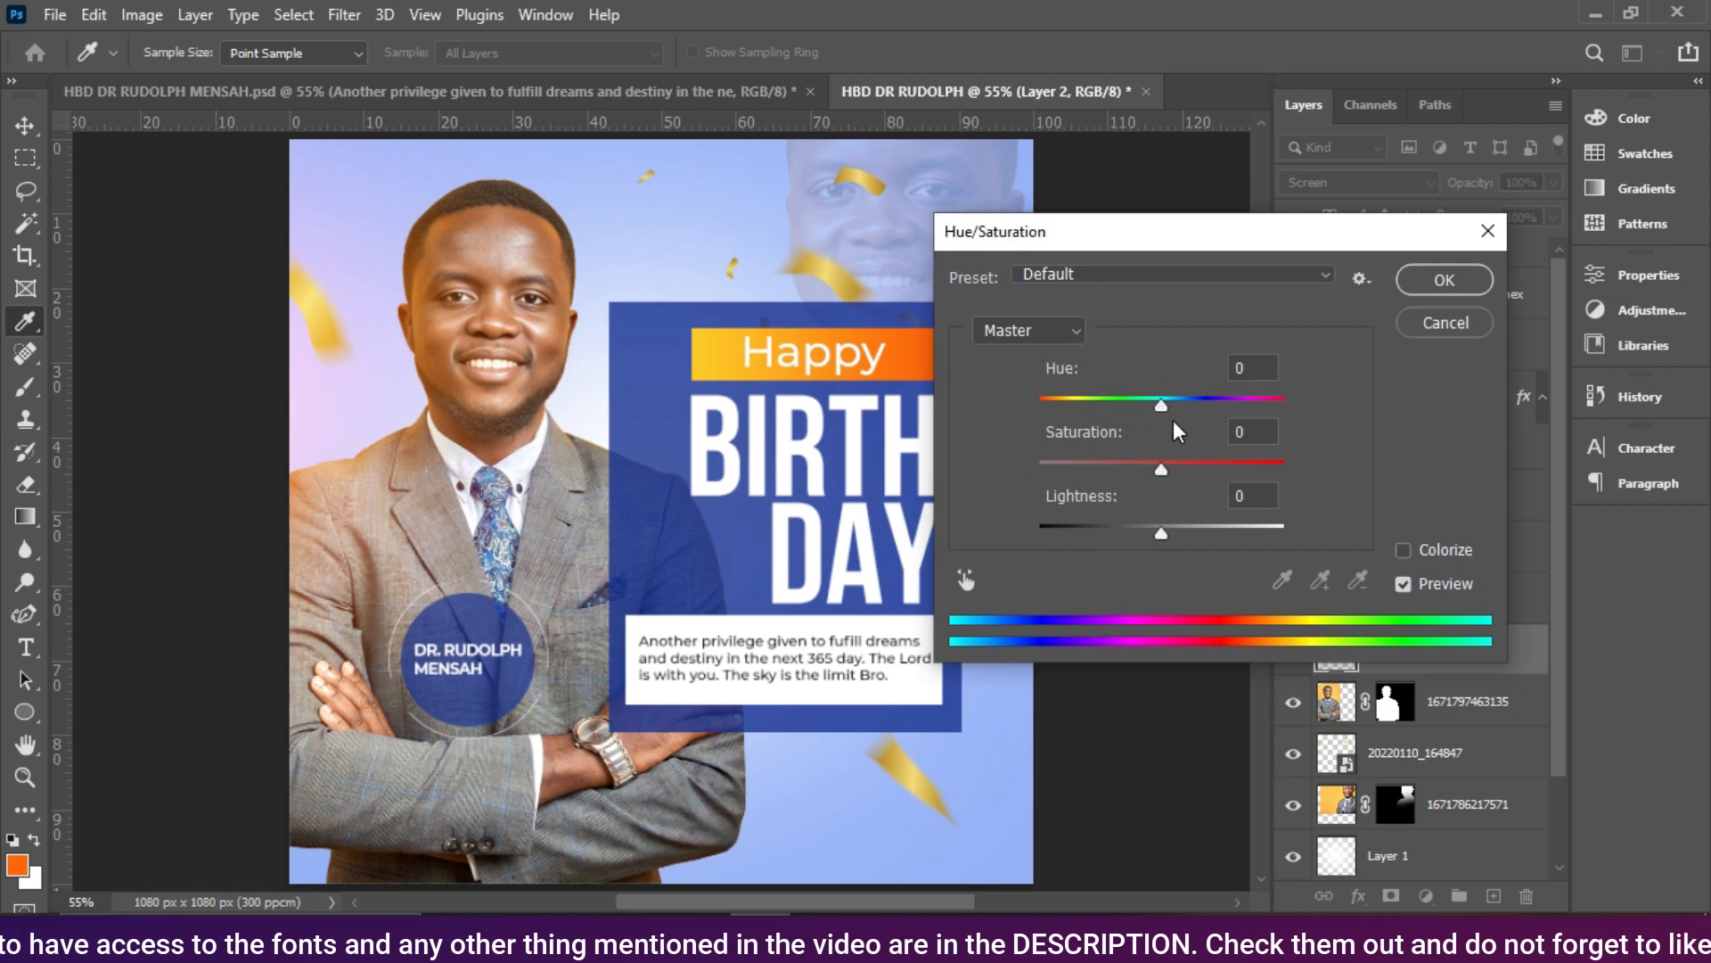
drag(1163, 409, 1124, 416)
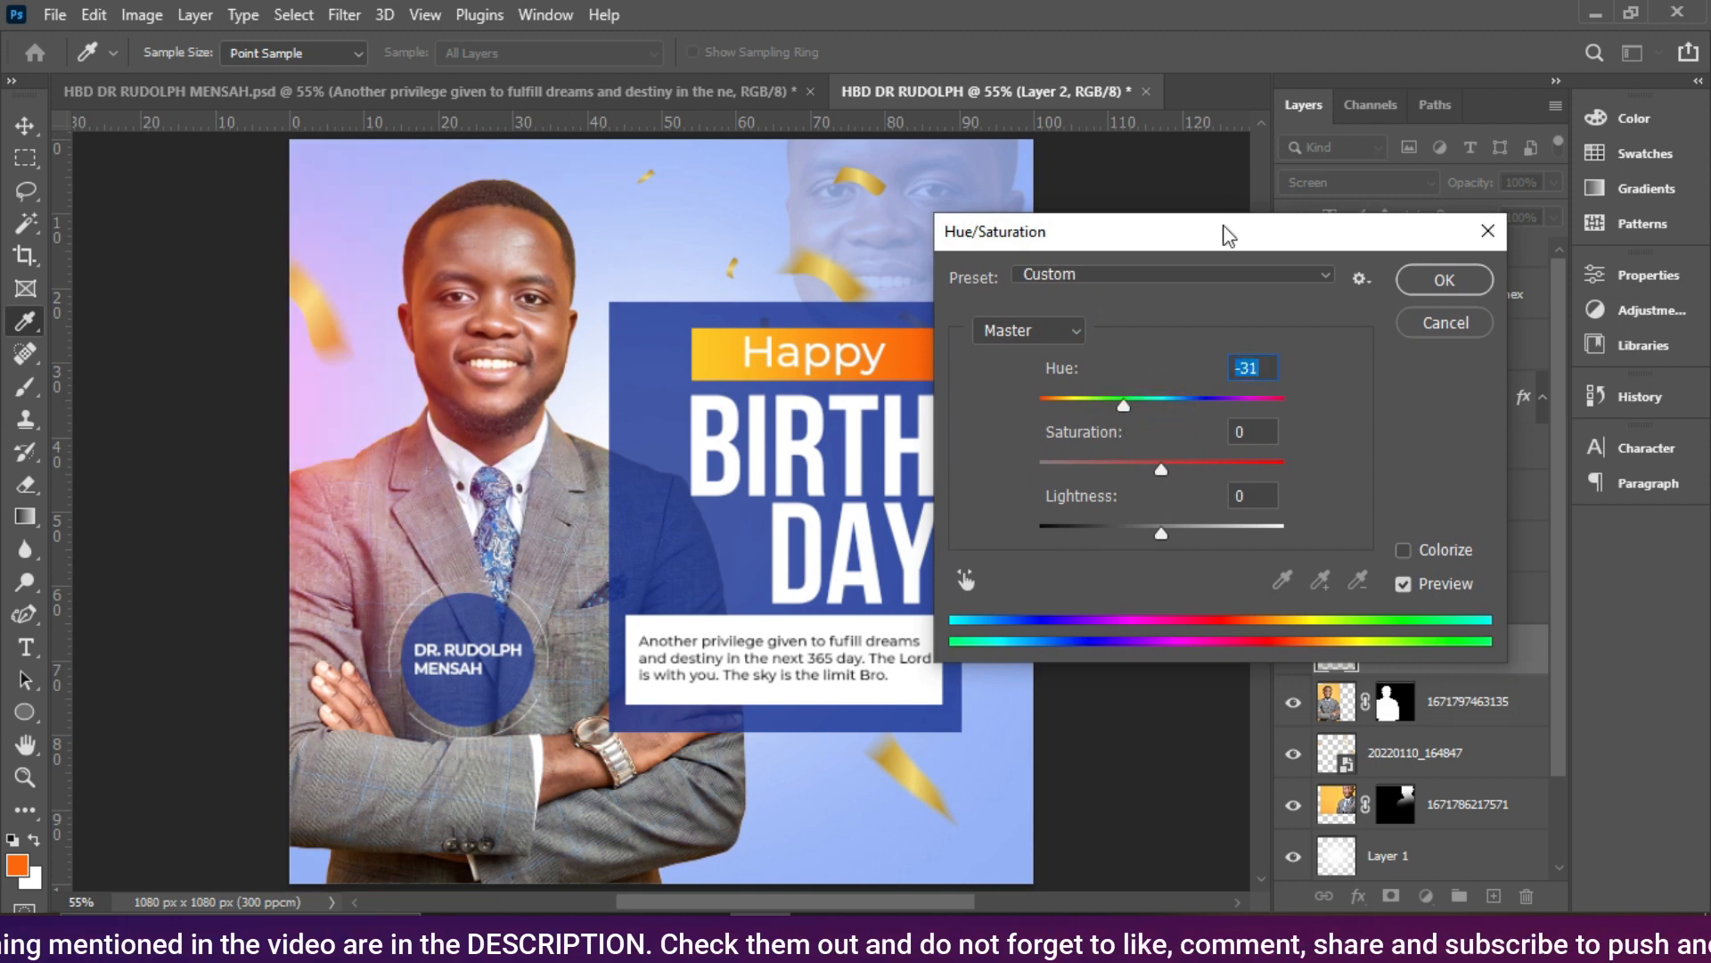
click(1437, 279)
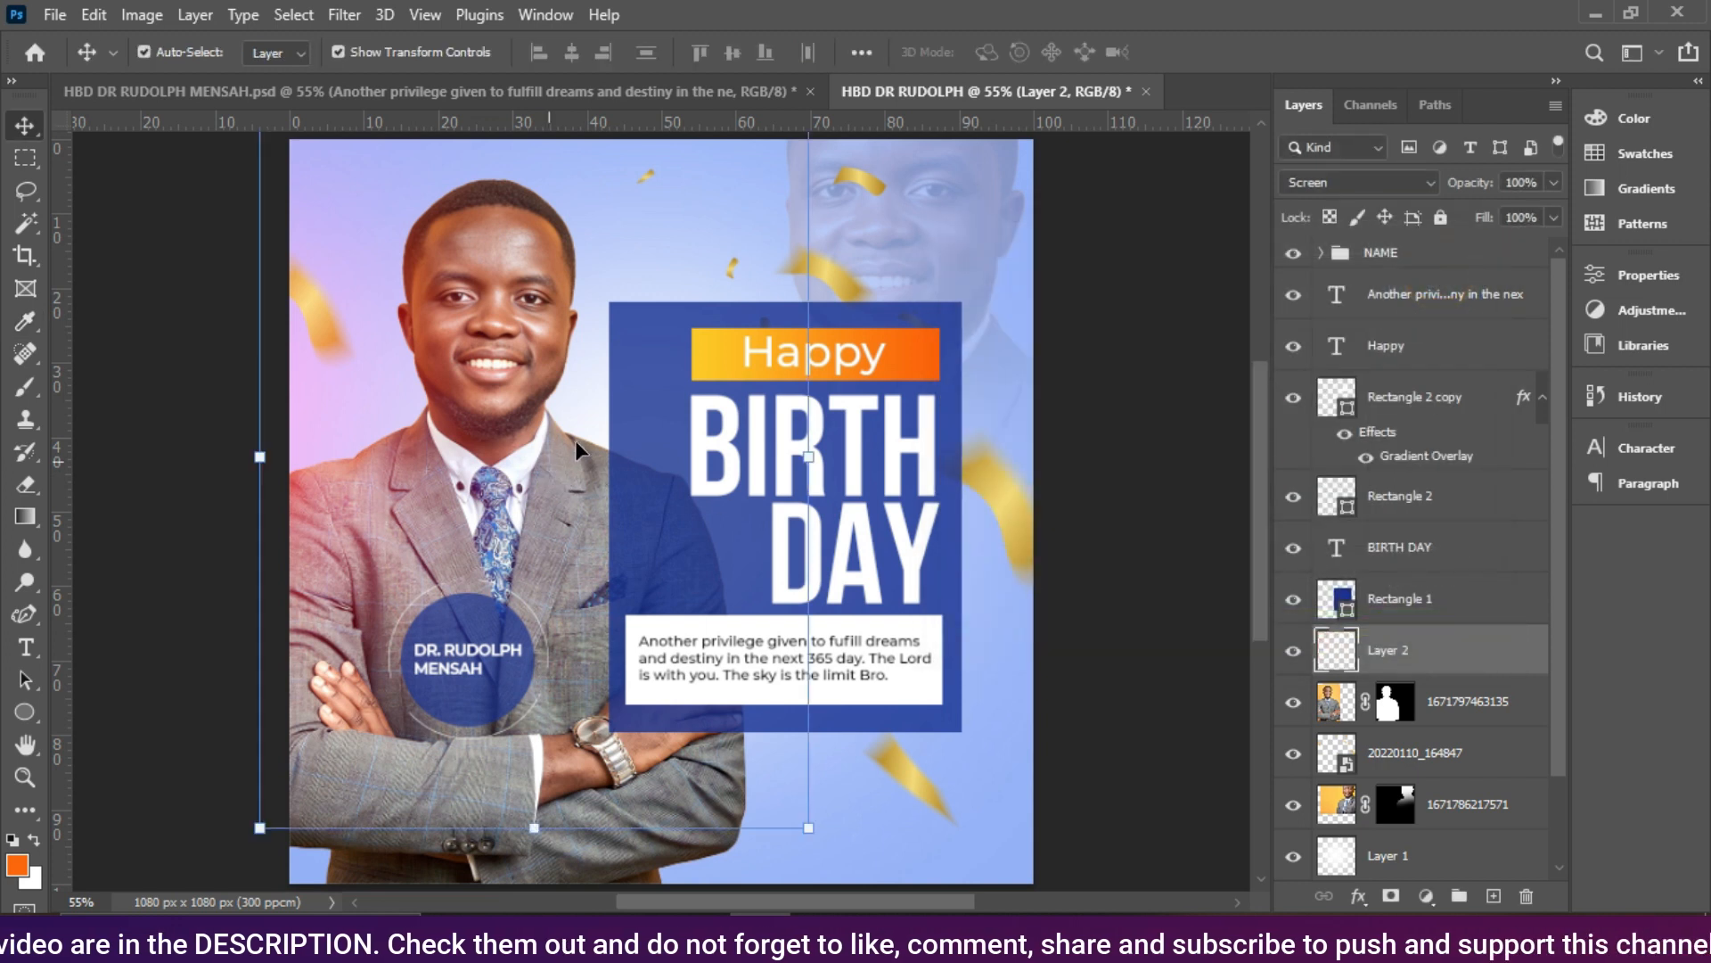
Step: Lower the opacity of the large blue box behind the heading to 69%
click(674, 392)
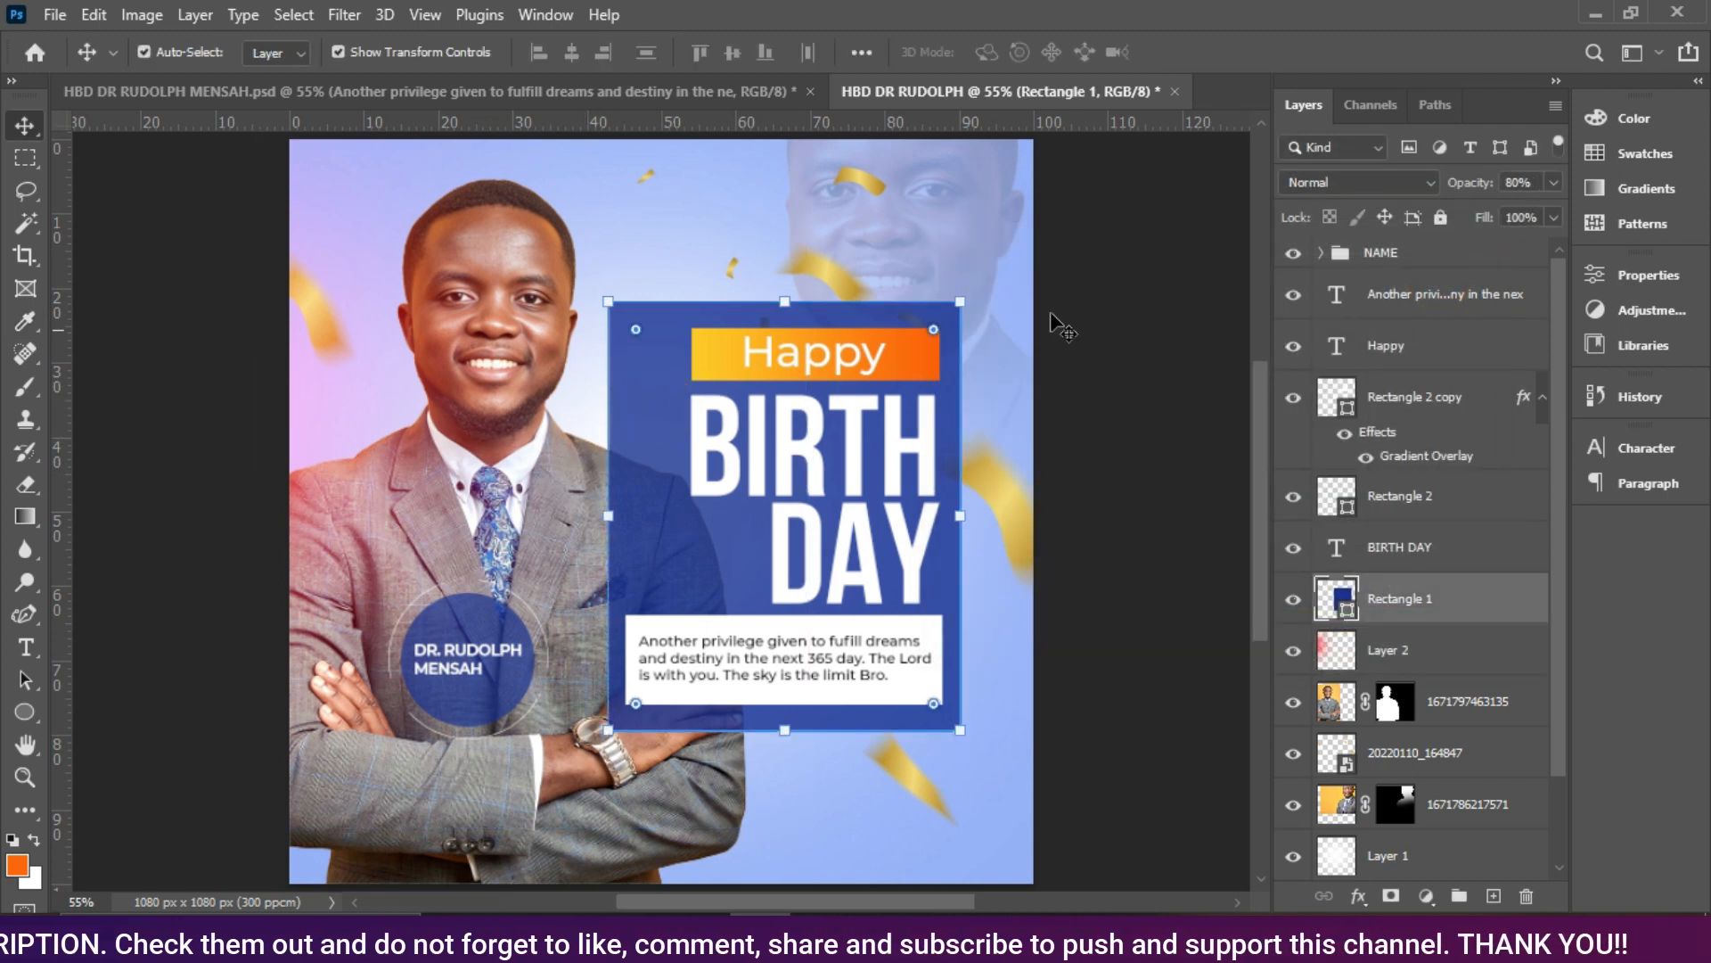
click(1553, 182)
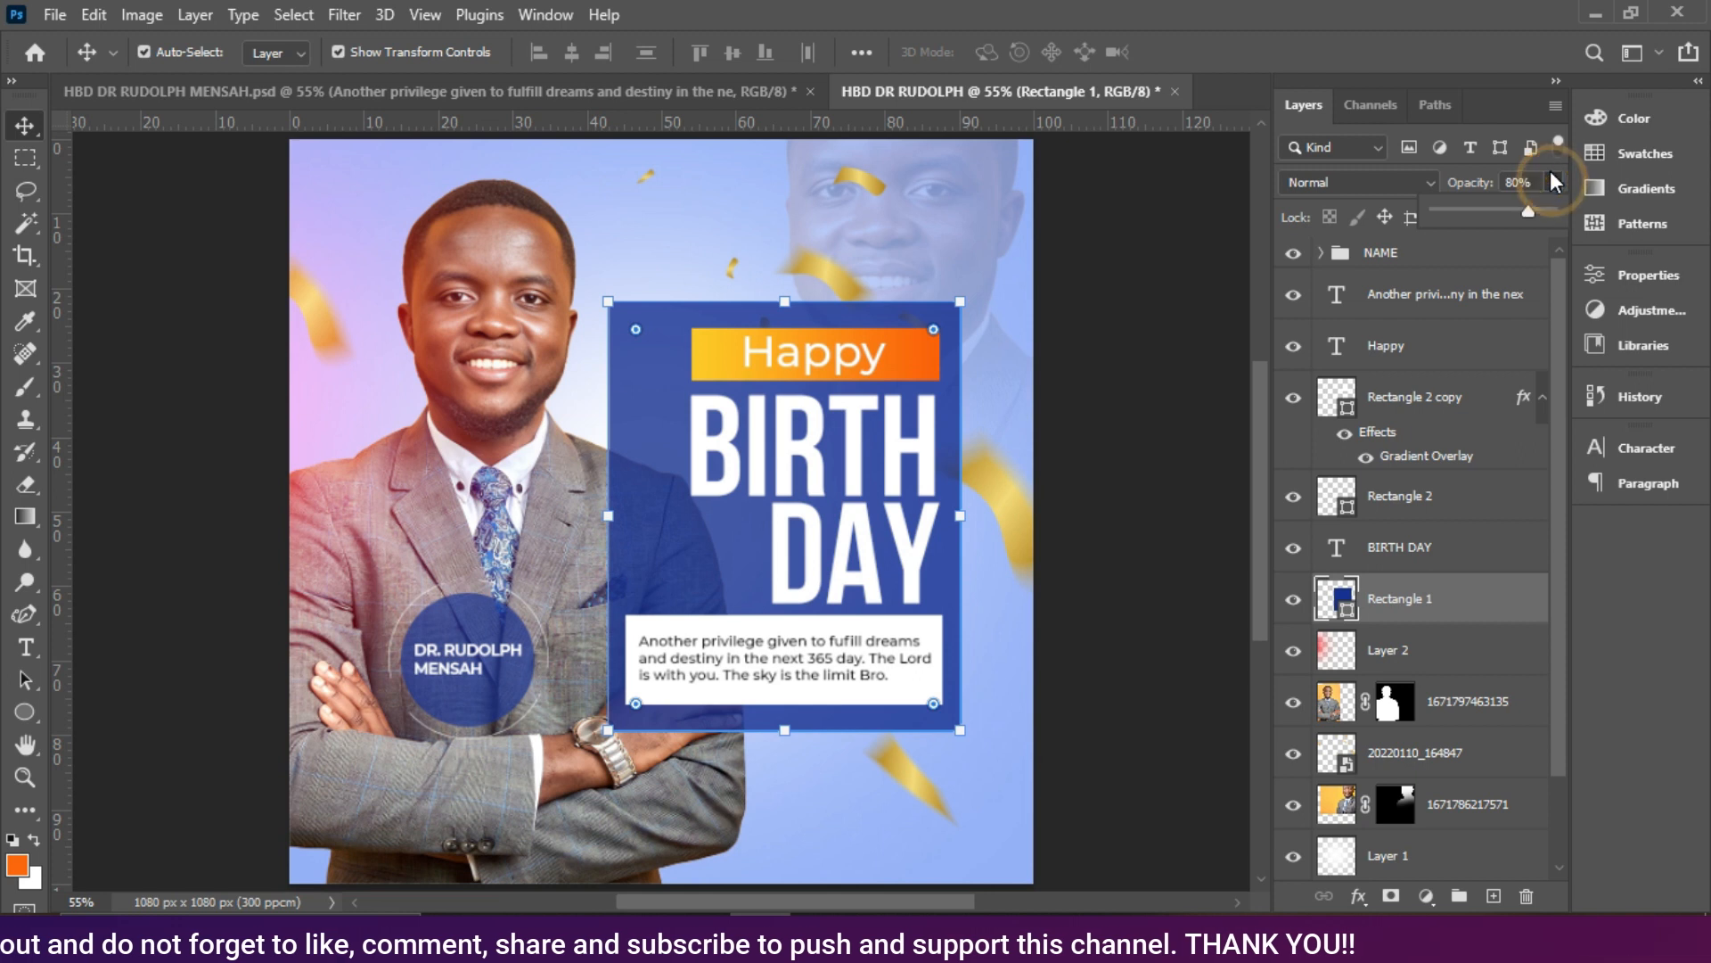
scroll(1549, 172, down, 8)
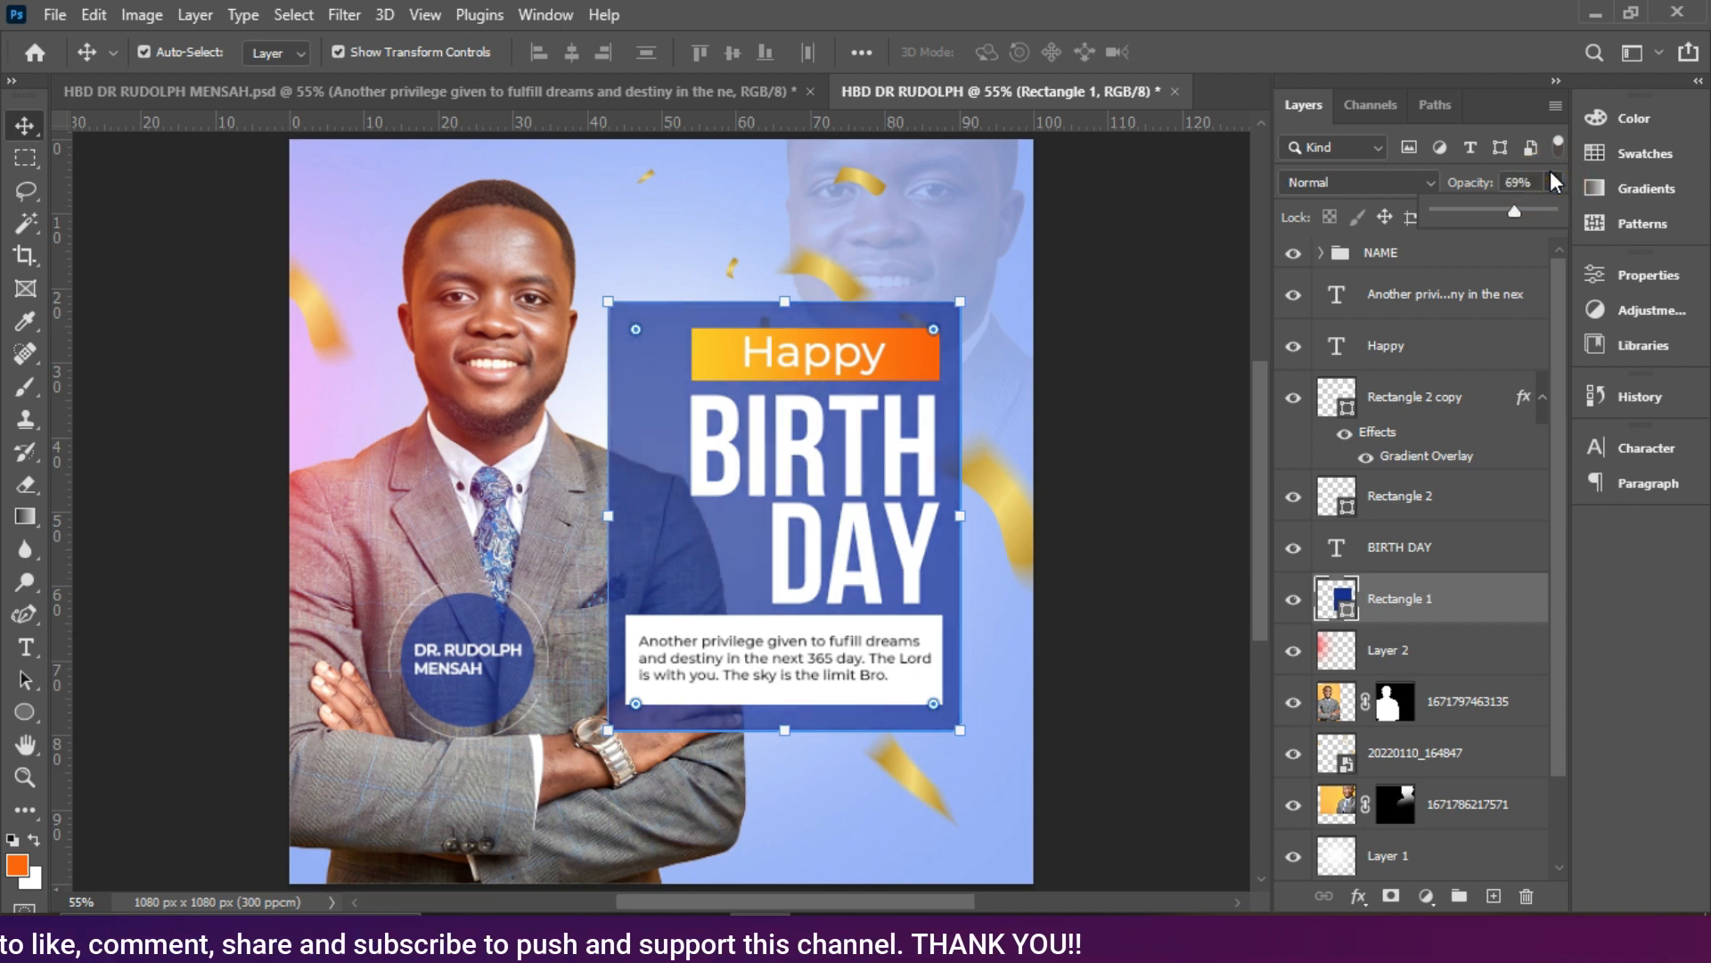
scroll(1549, 172, down, 3)
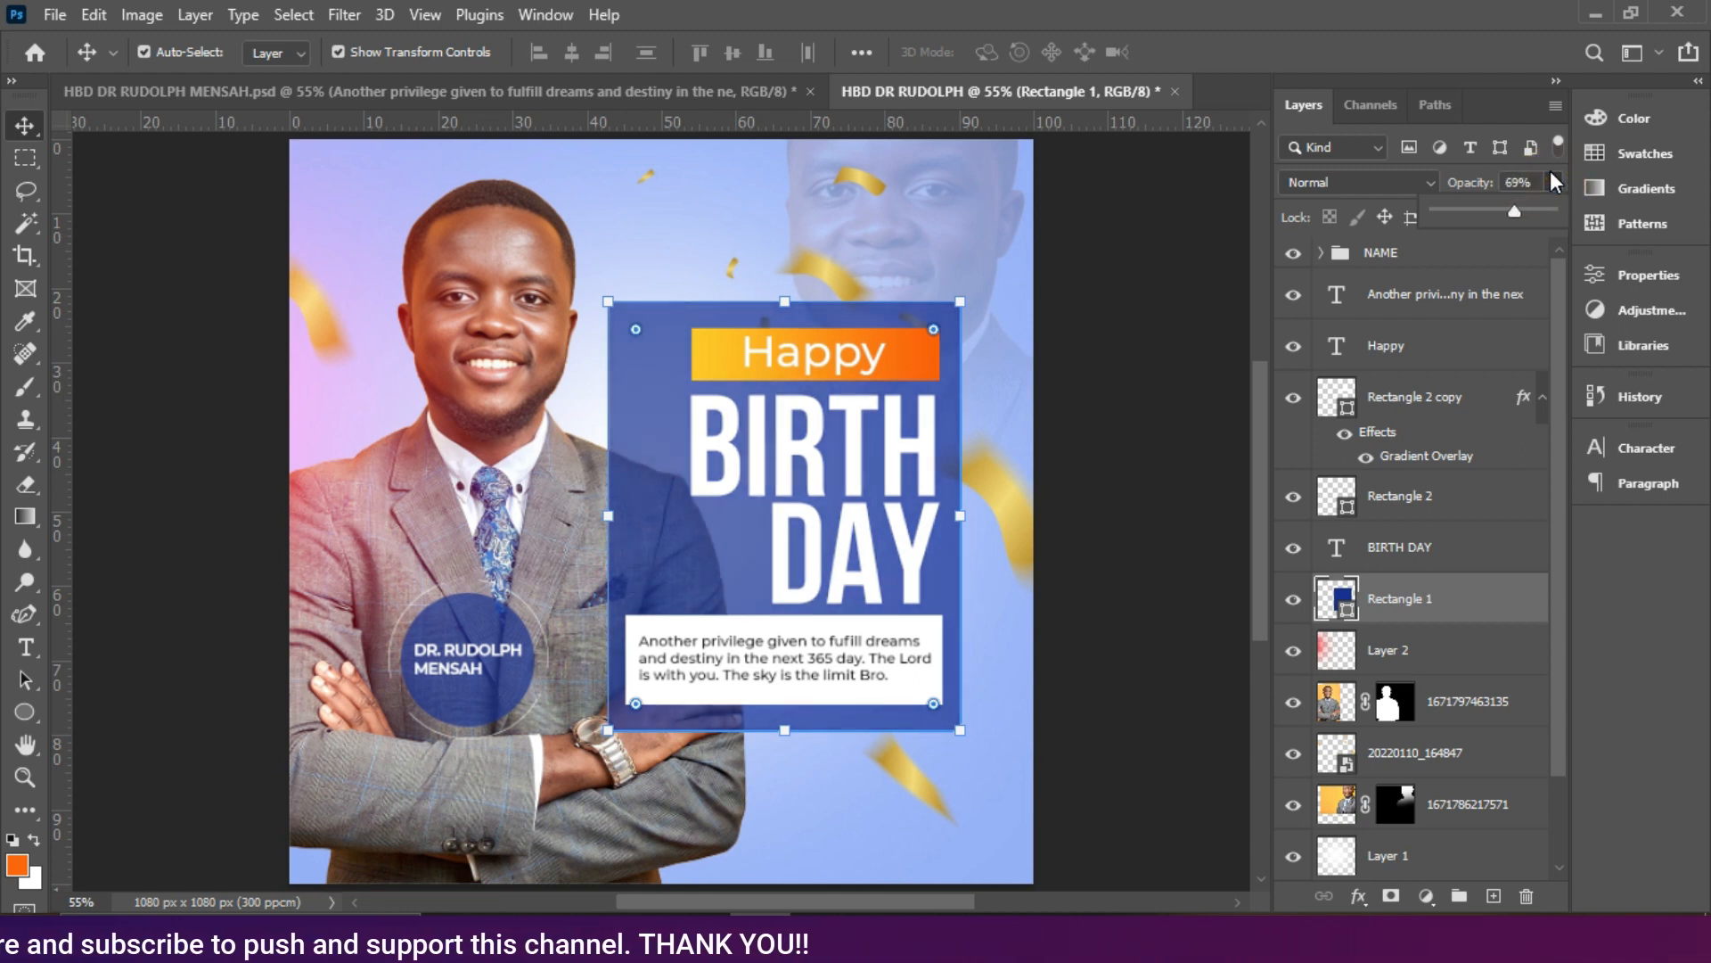
scroll(1550, 173, down, 1)
click(1141, 463)
scroll(957, 495, down, 2)
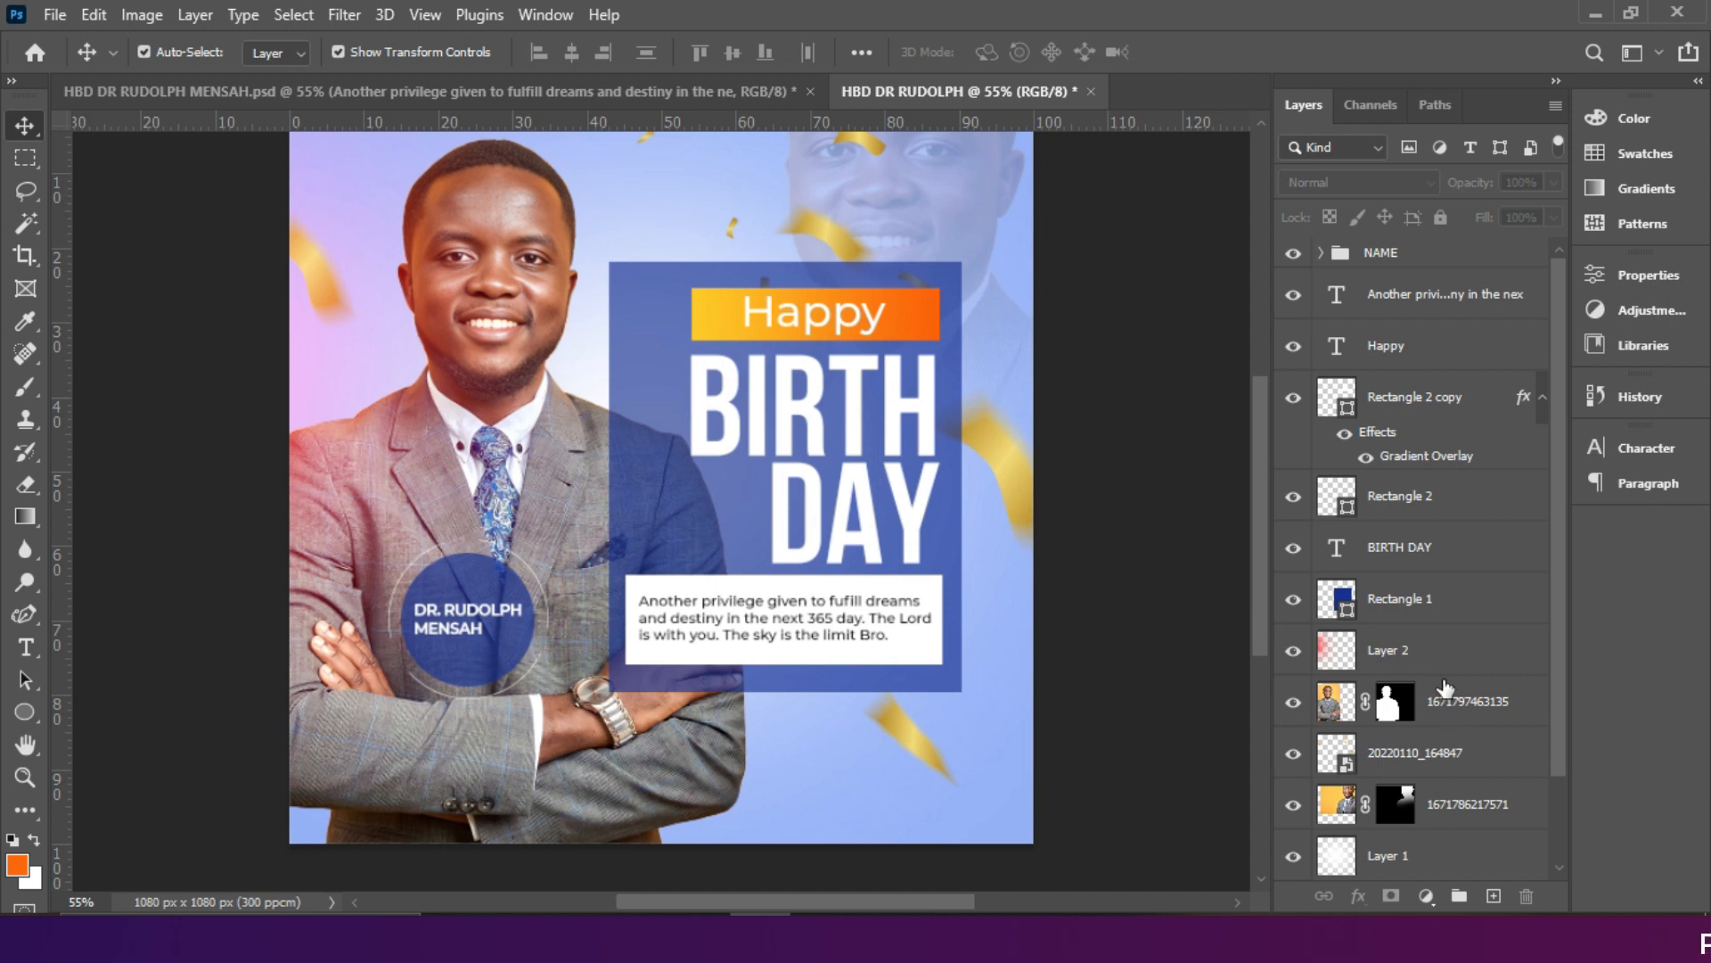
Step: Select Layer 1 as the base for a rectangle shape and check the footer bar in the finished reference flyer
scroll(1444, 686, down, 2)
click(1433, 748)
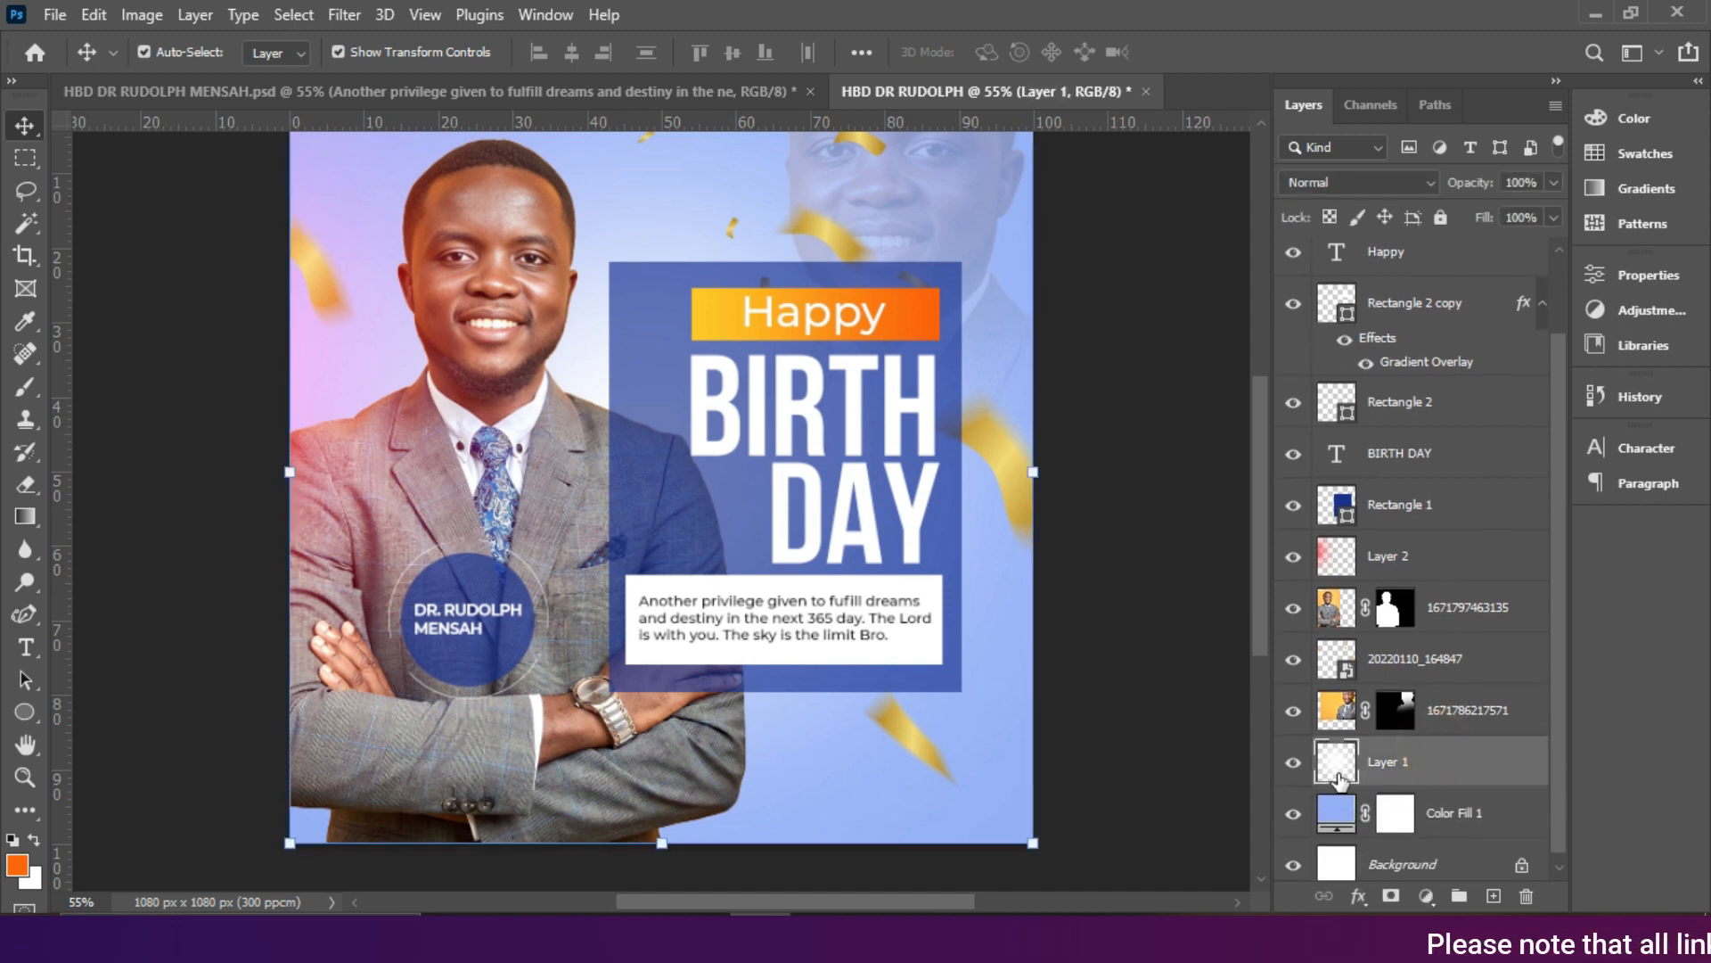
right_click(21, 709)
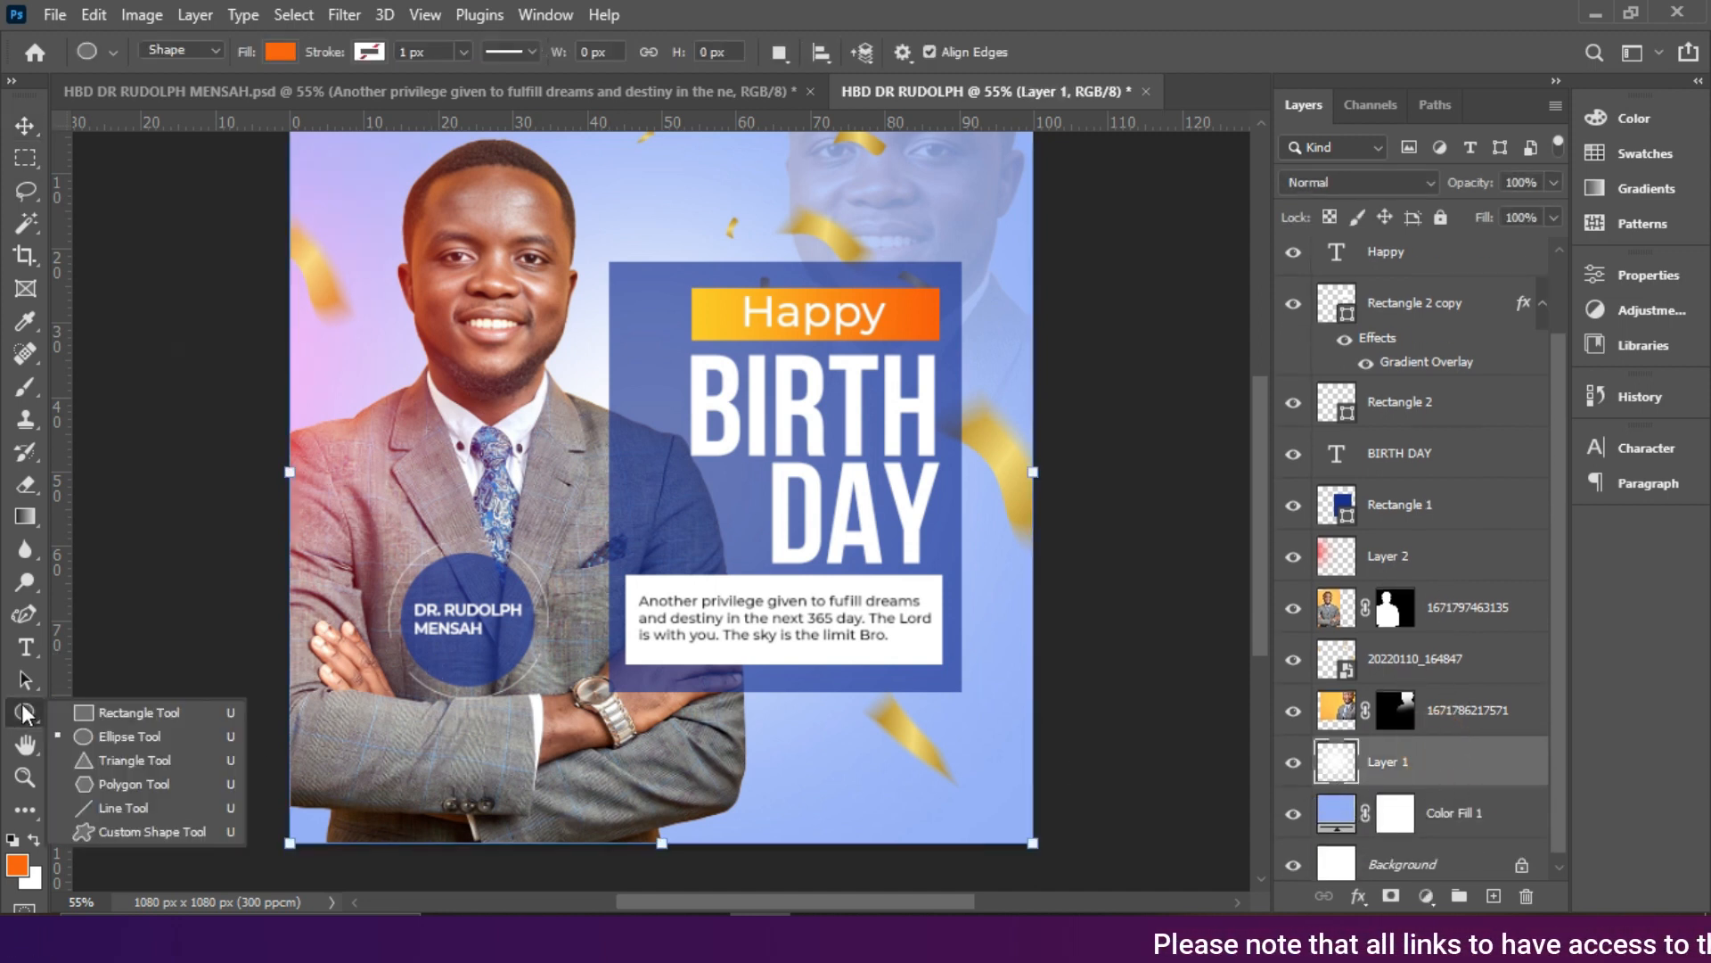
click(91, 708)
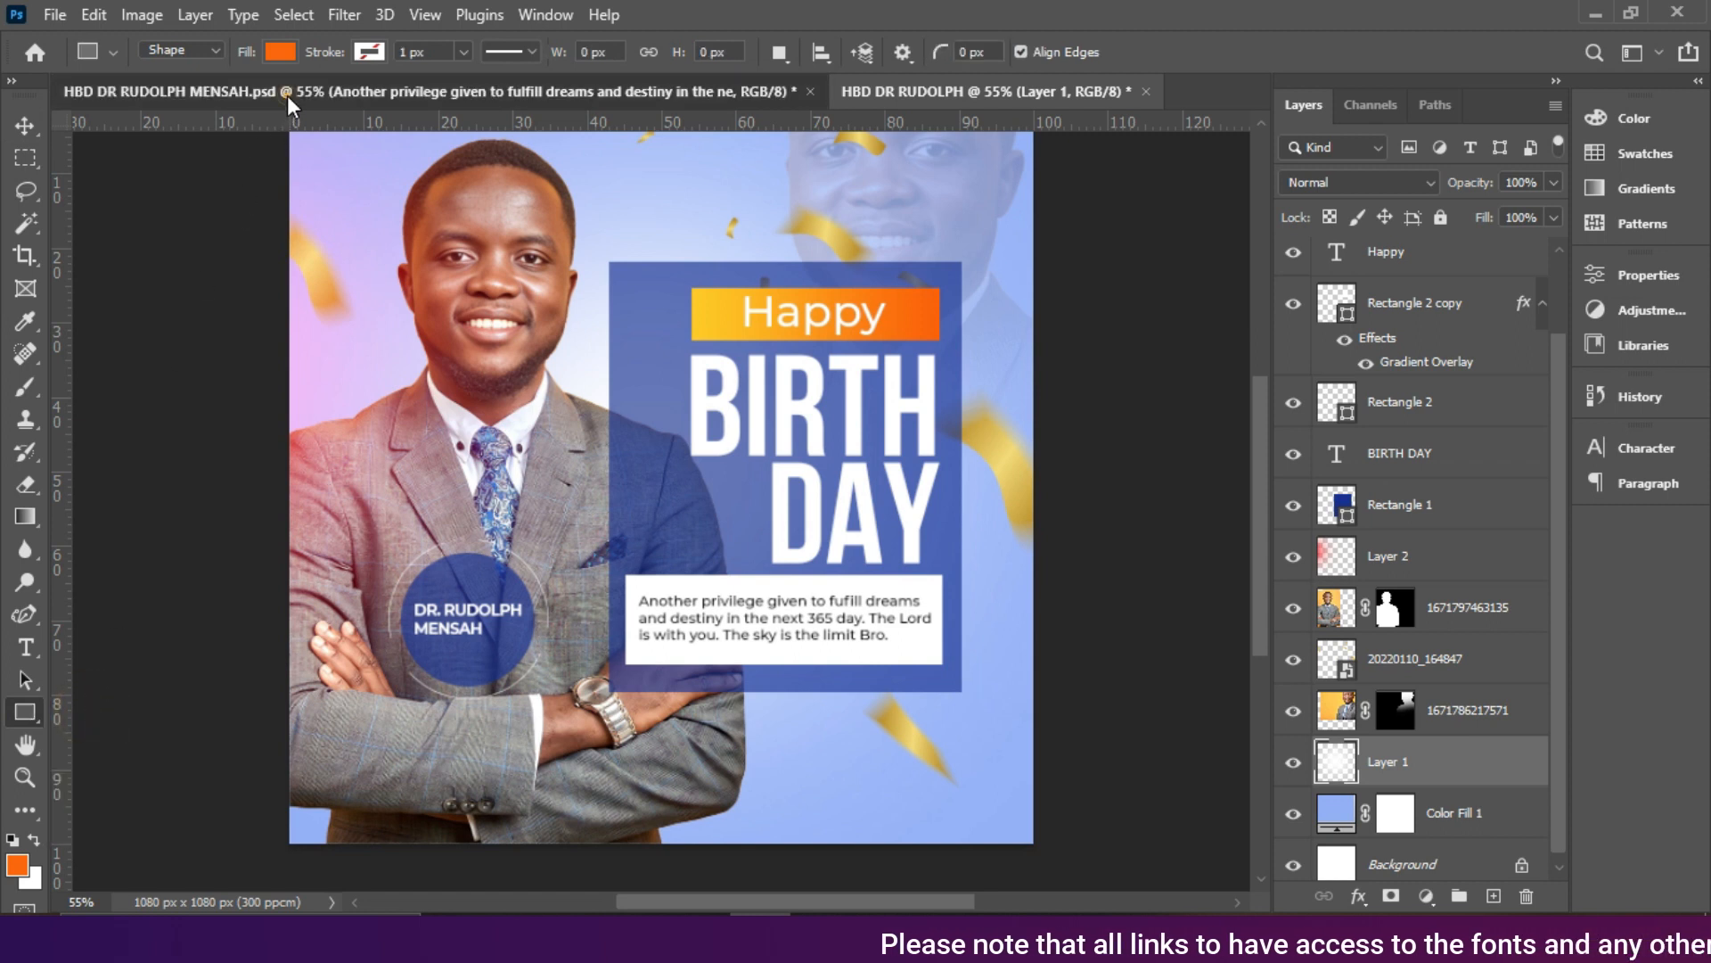
click(287, 93)
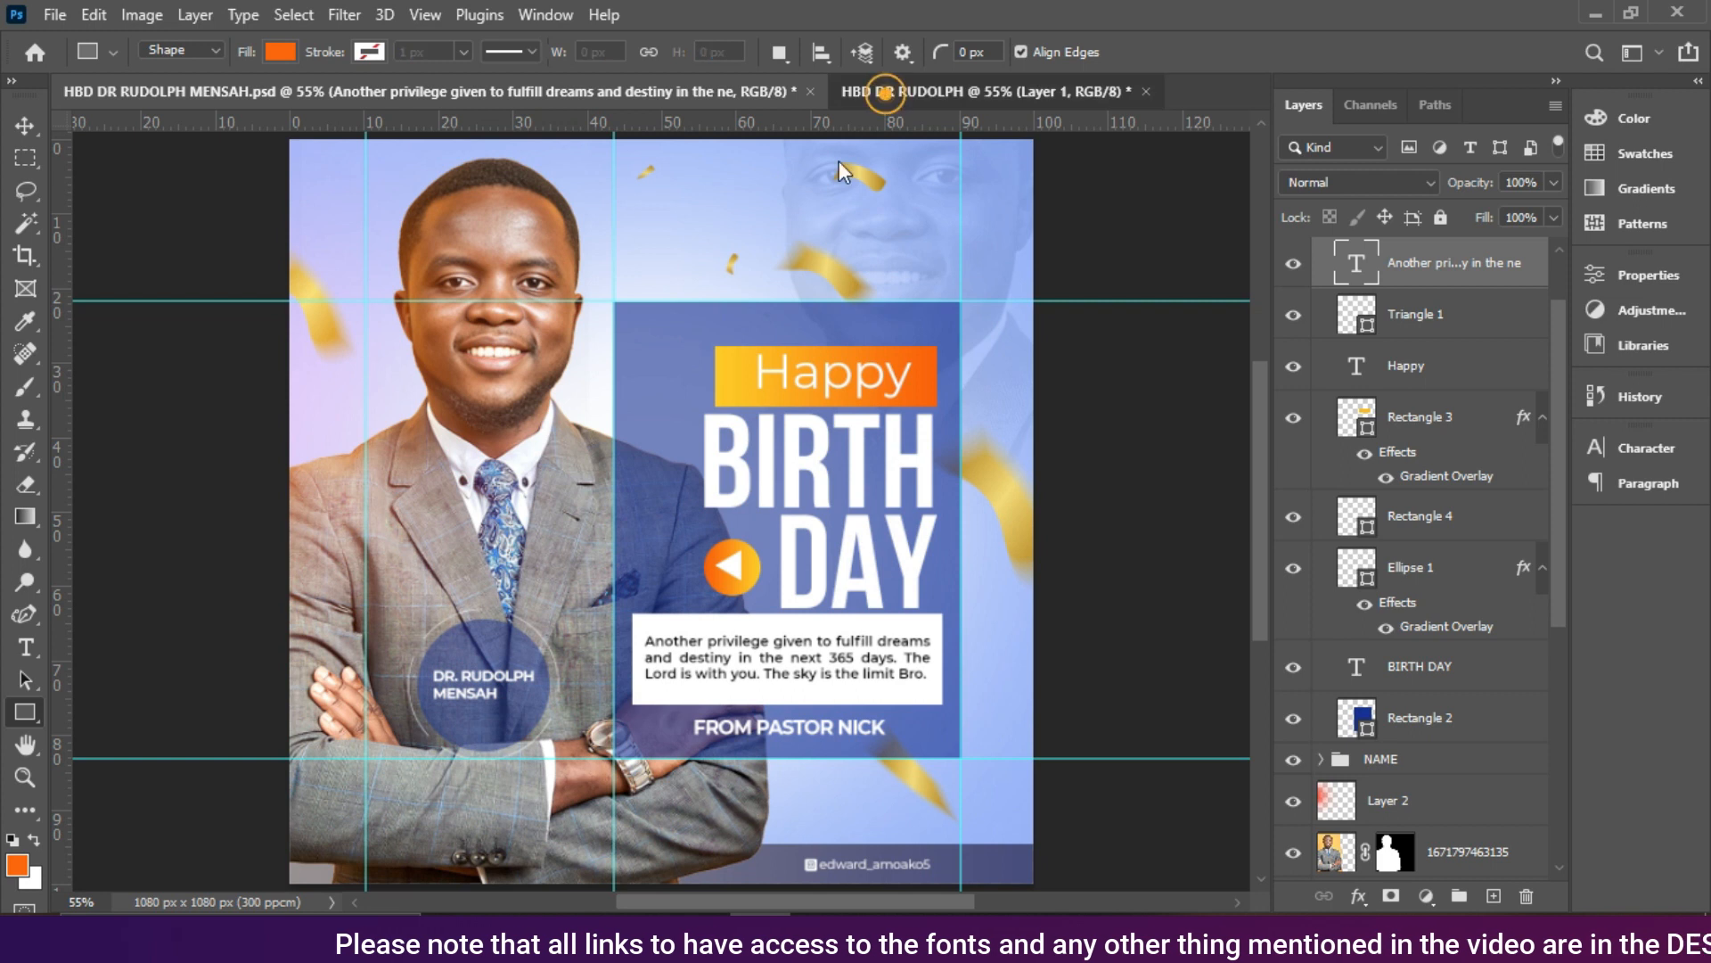
click(887, 93)
Step: Set the Rectangle tool's fill to the recently used slate blue, #474c7f
click(281, 54)
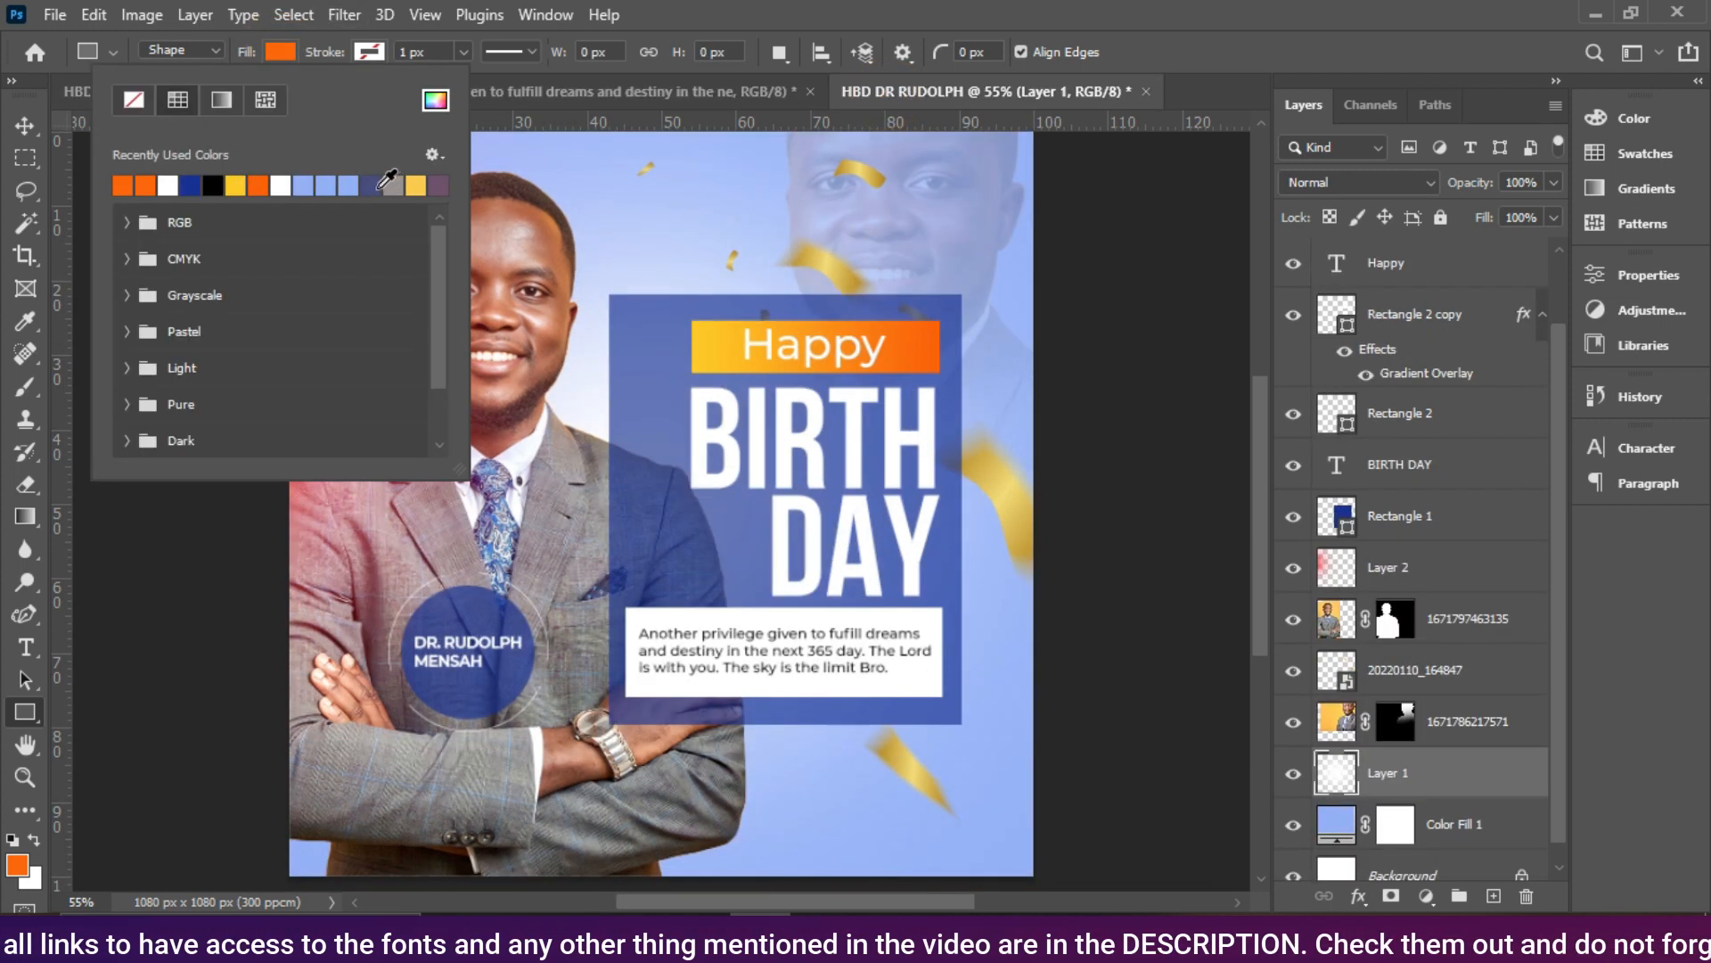
click(371, 185)
click(291, 57)
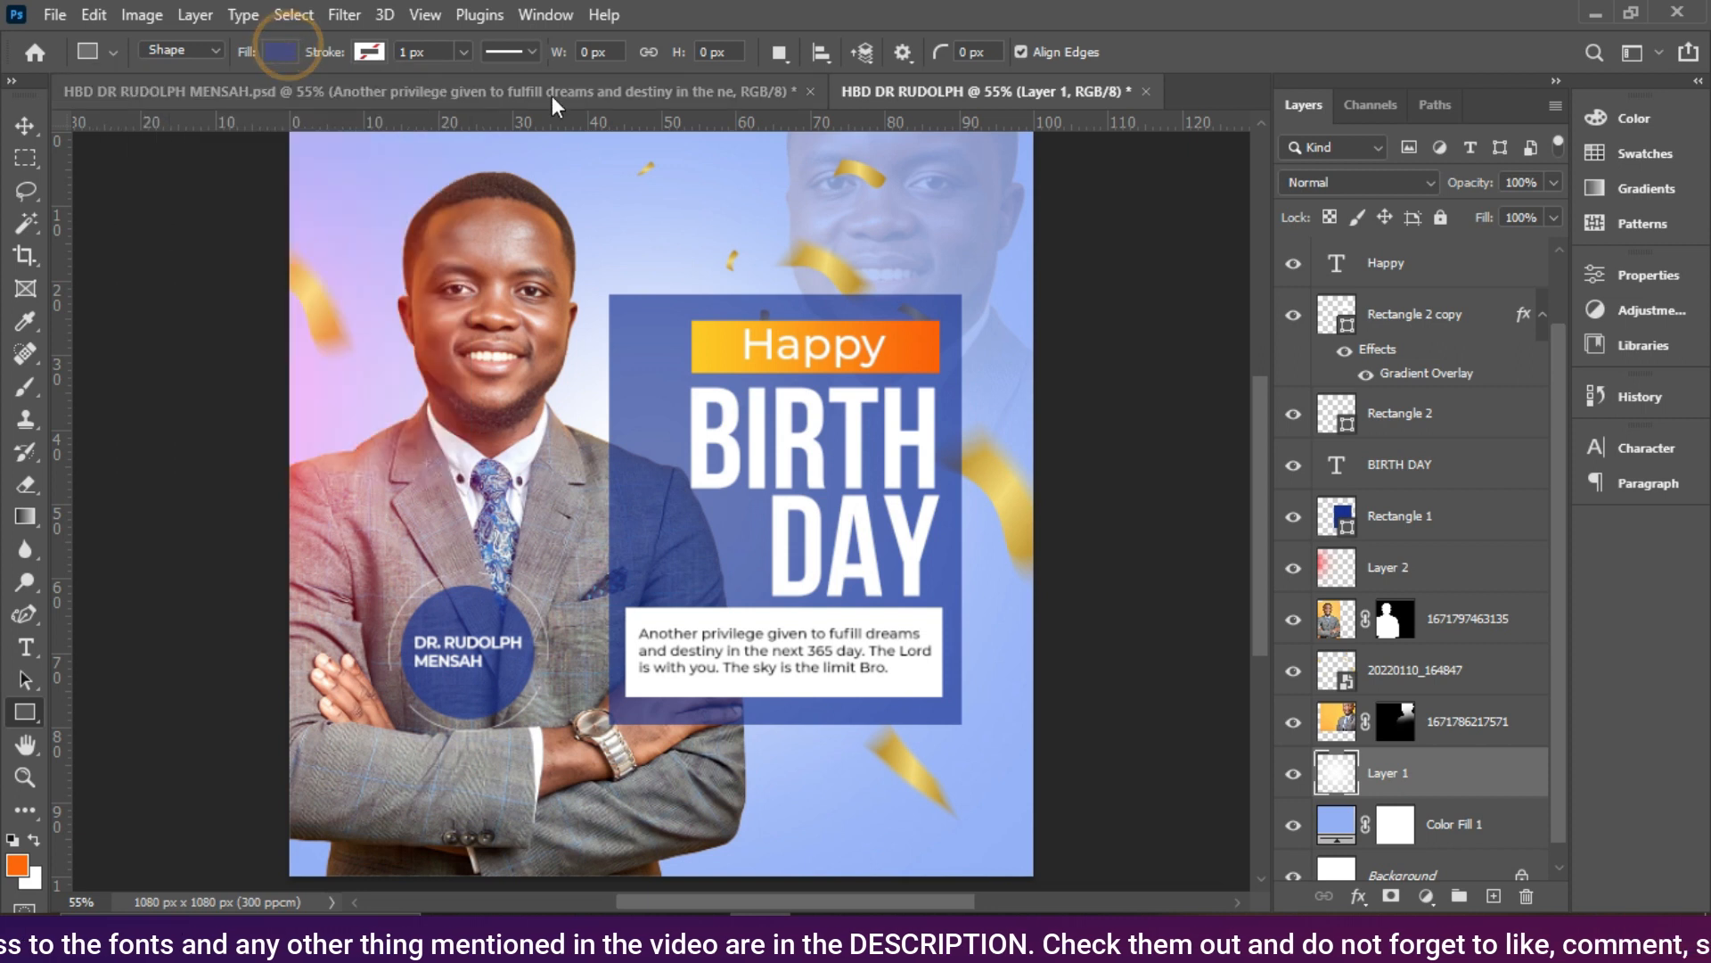
click(267, 52)
click(435, 102)
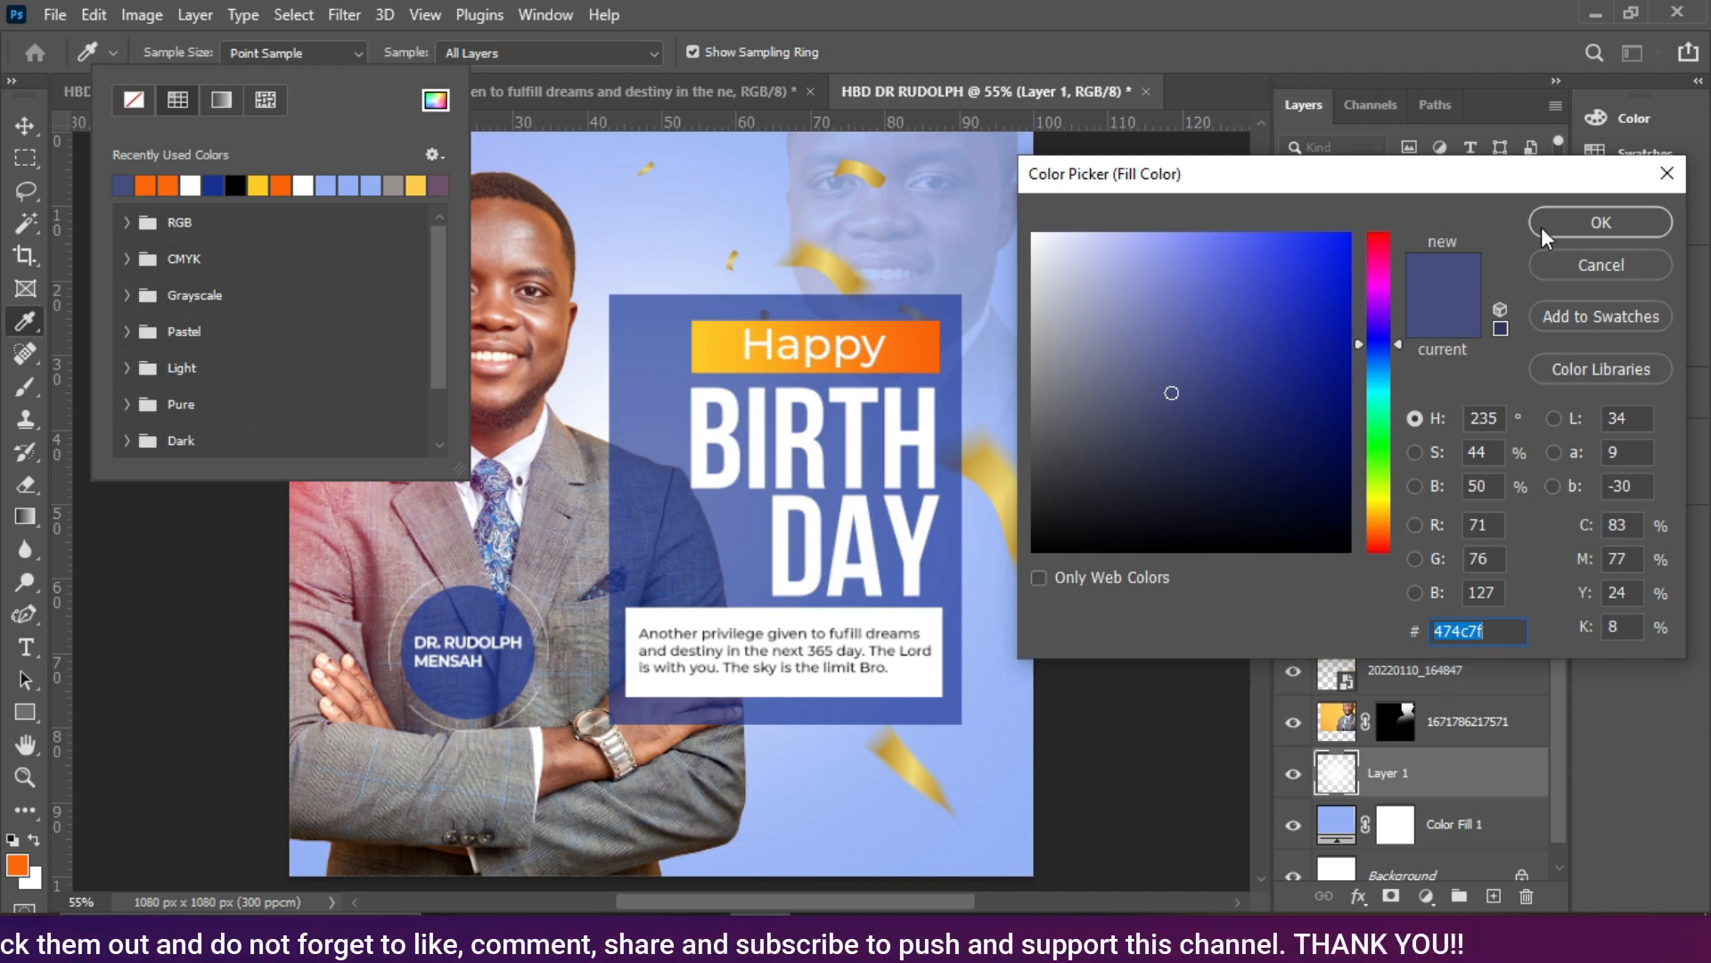
click(1601, 222)
click(283, 51)
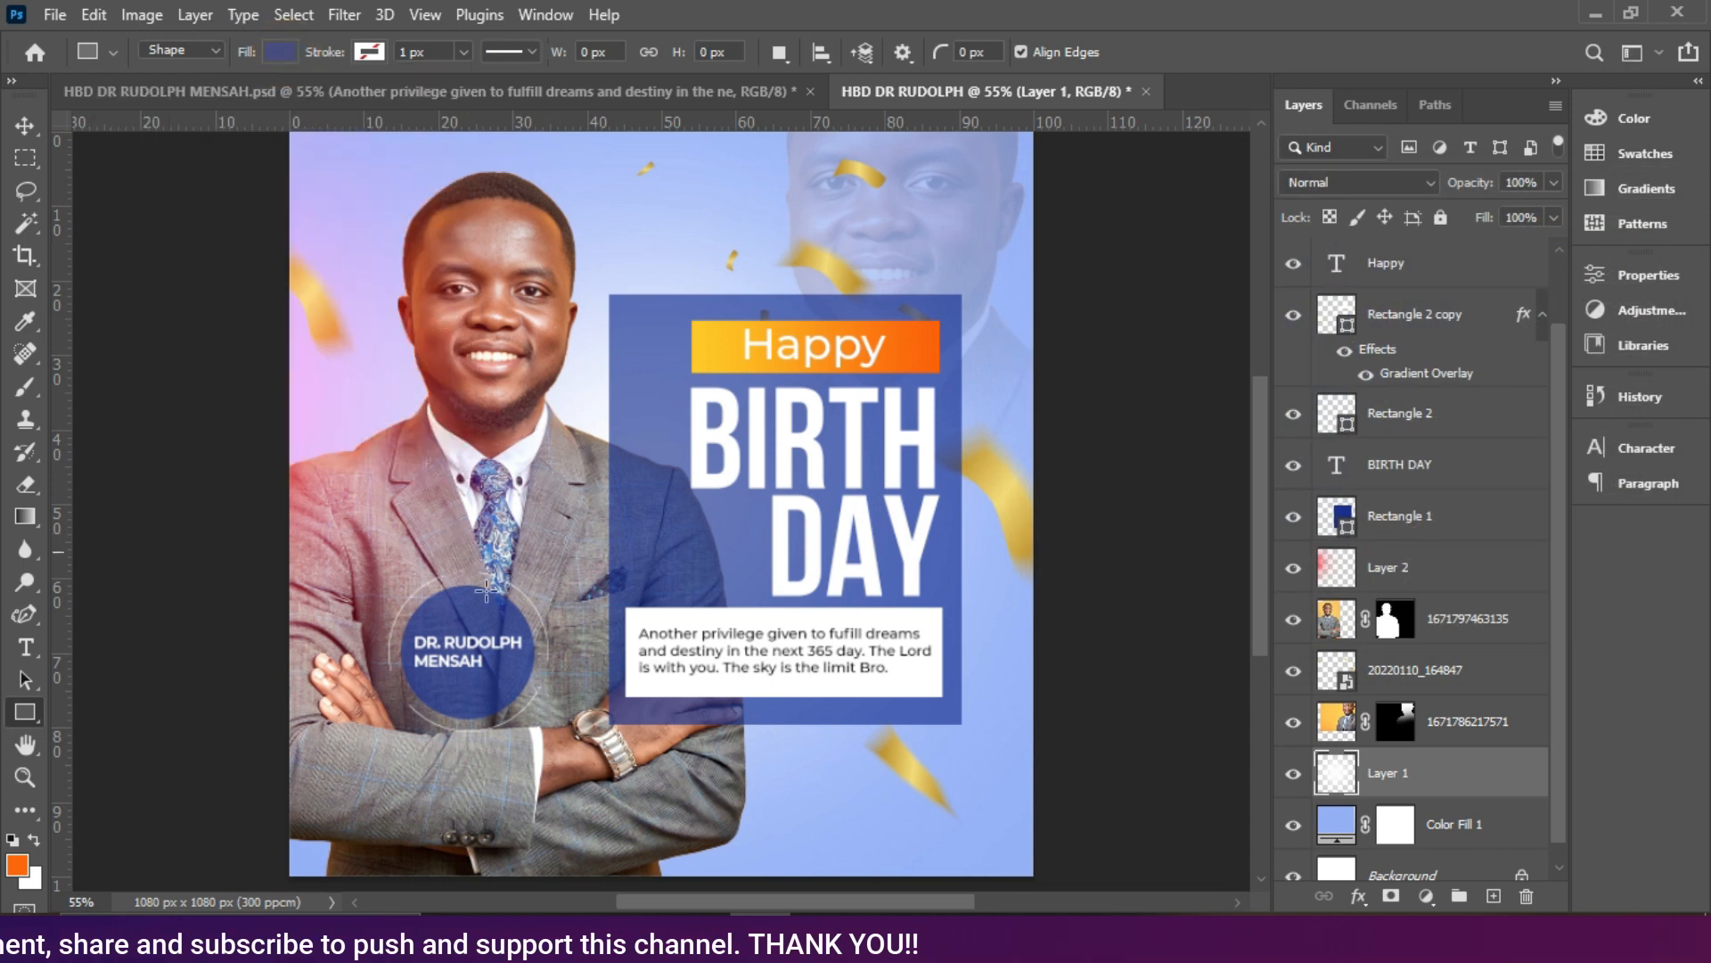
Step: Draw a footer bar about 1151 px wide across the canvas's bottom edge and reduce its height to about 87 px
drag(287, 875, 1068, 864)
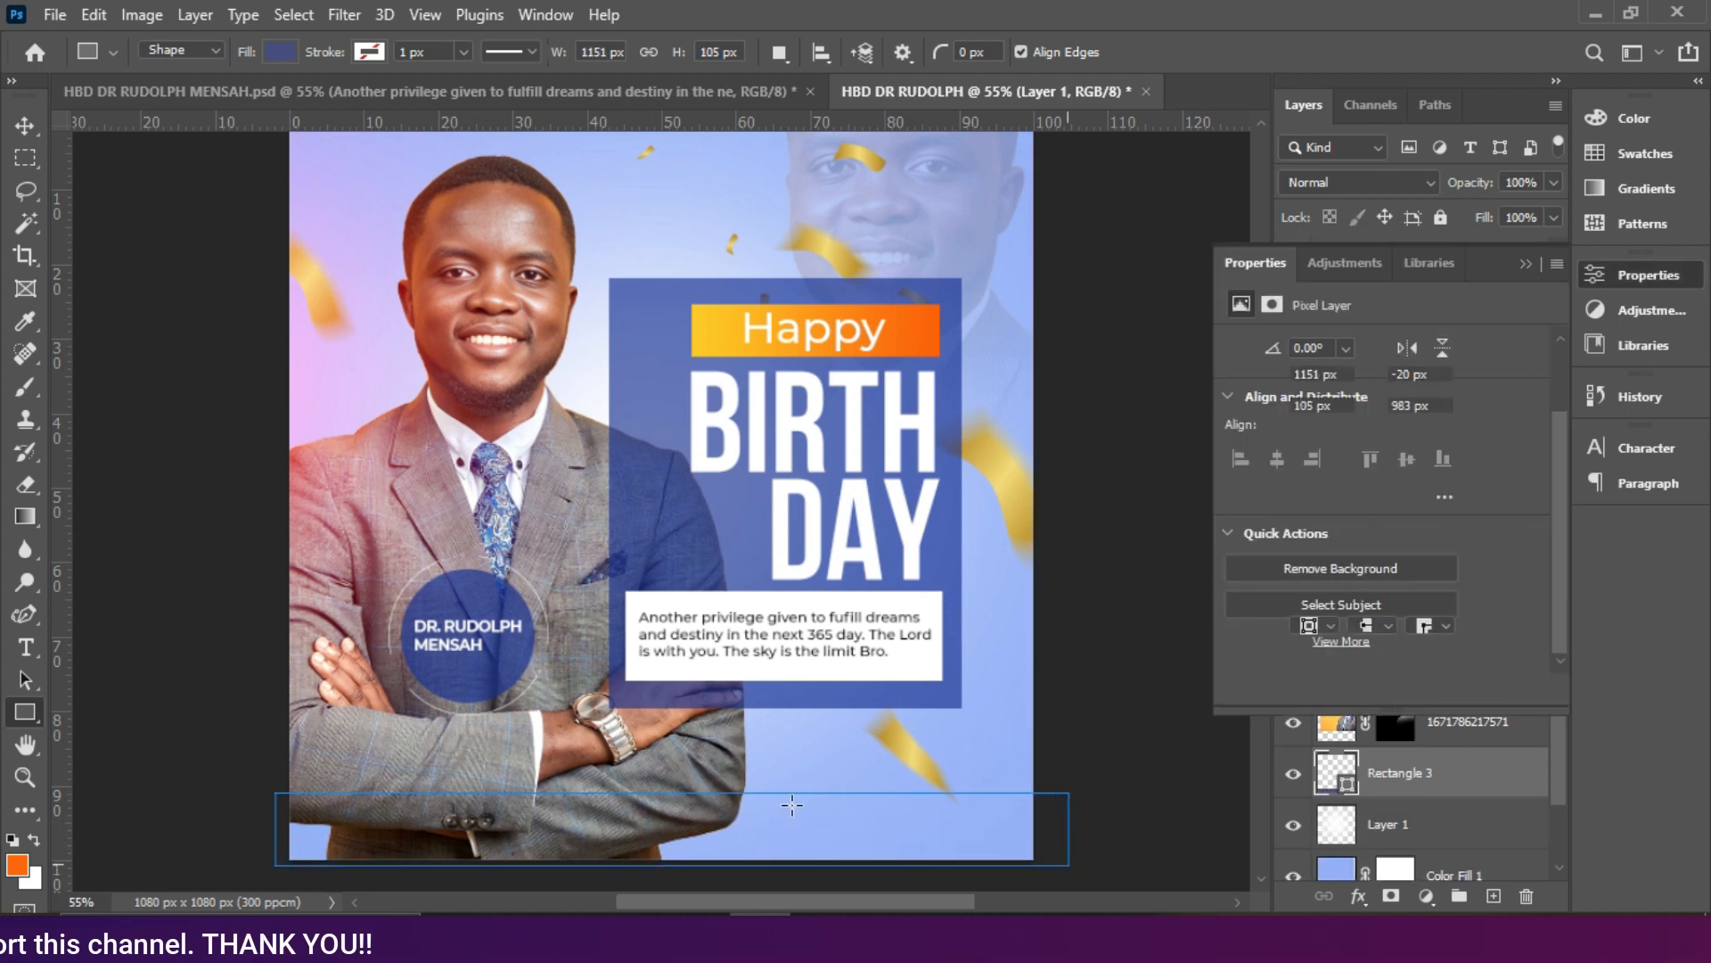
drag(671, 798, 672, 810)
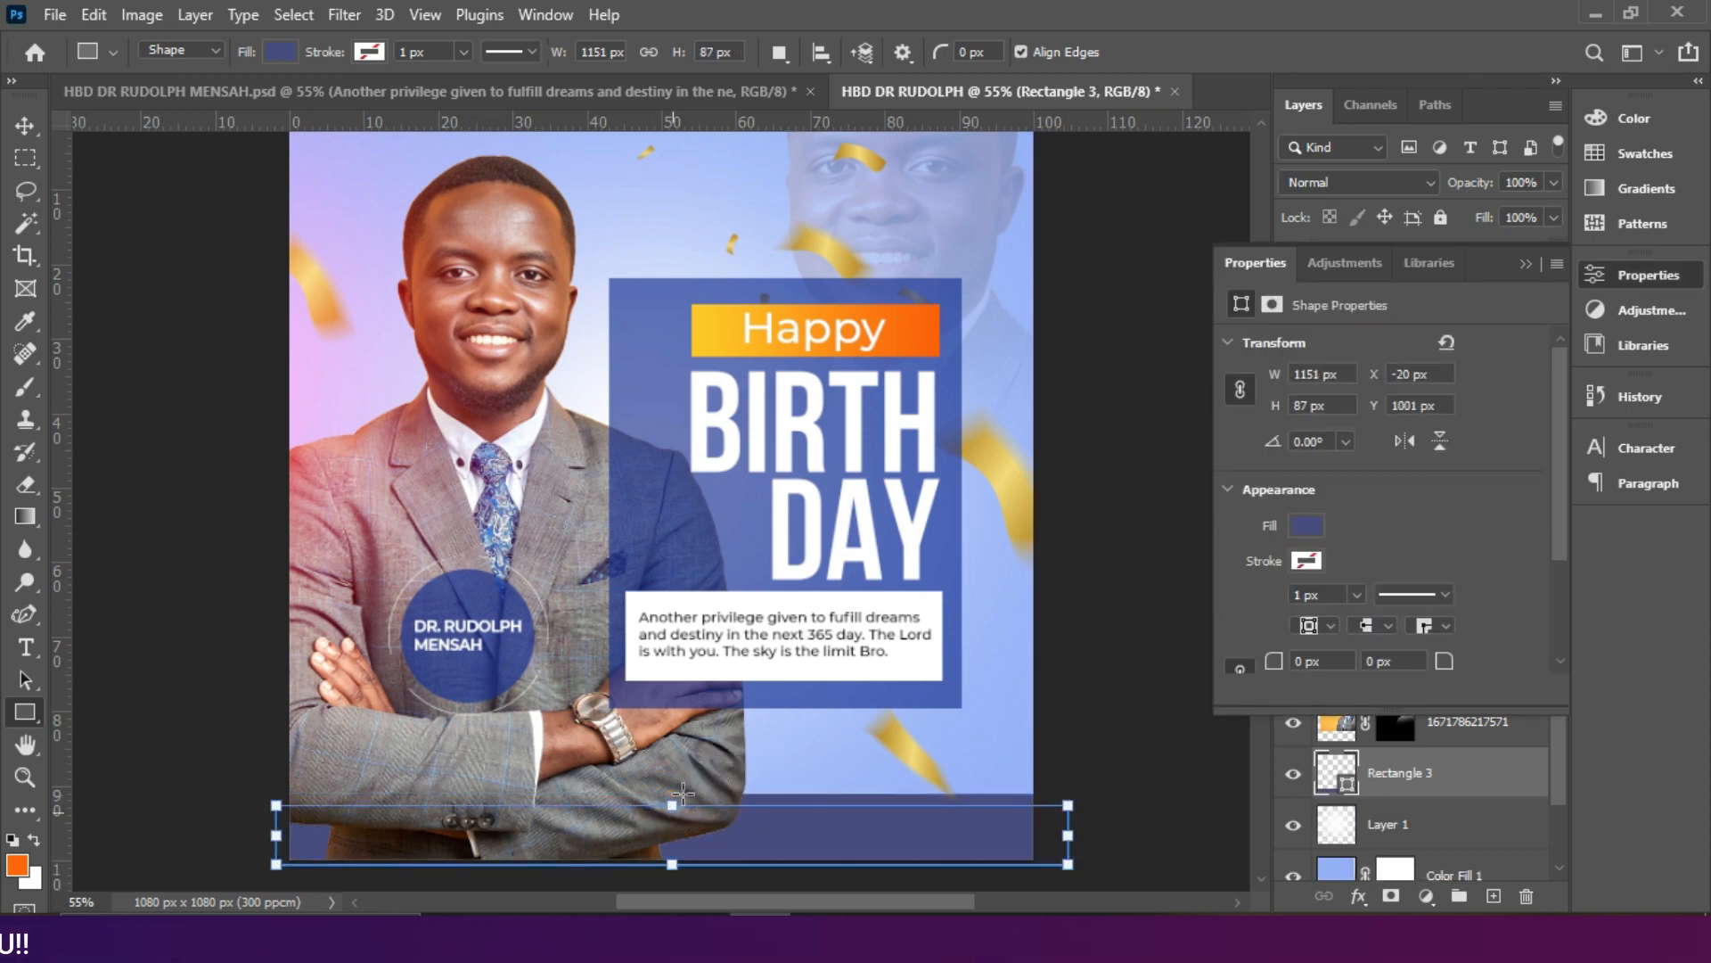
click(25, 125)
click(1526, 264)
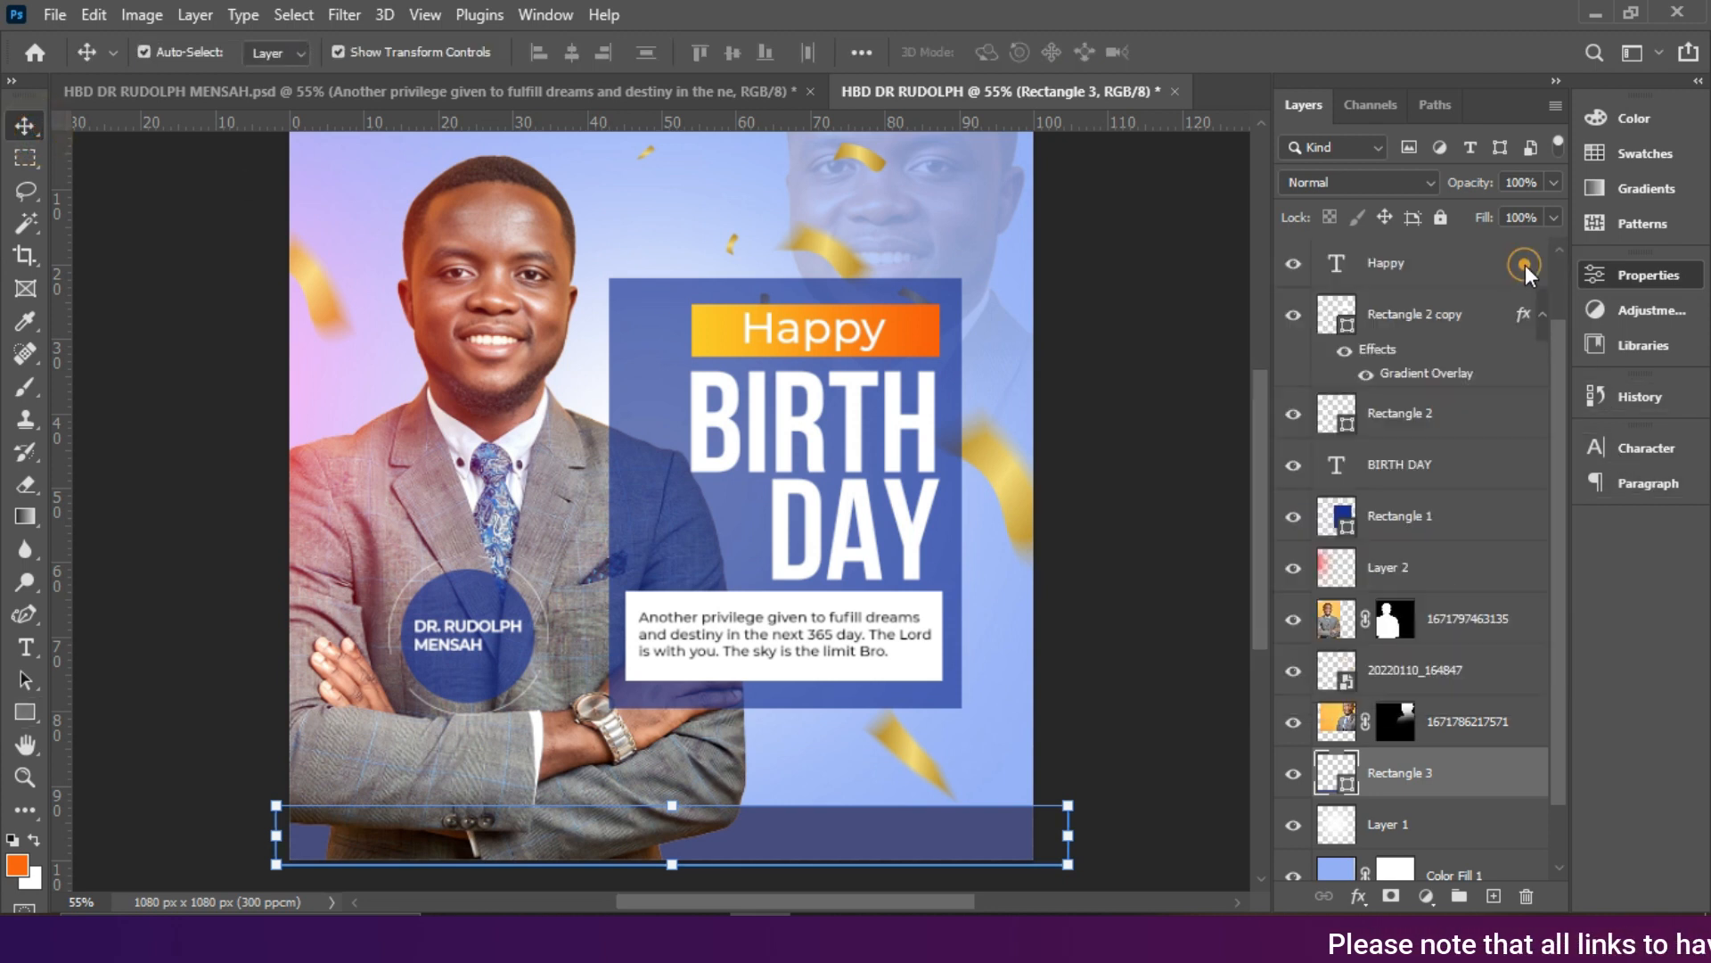
Step: Compare the new footer bar with the footer in the finished reference flyer
click(1110, 405)
scroll(1248, 374, up, 1)
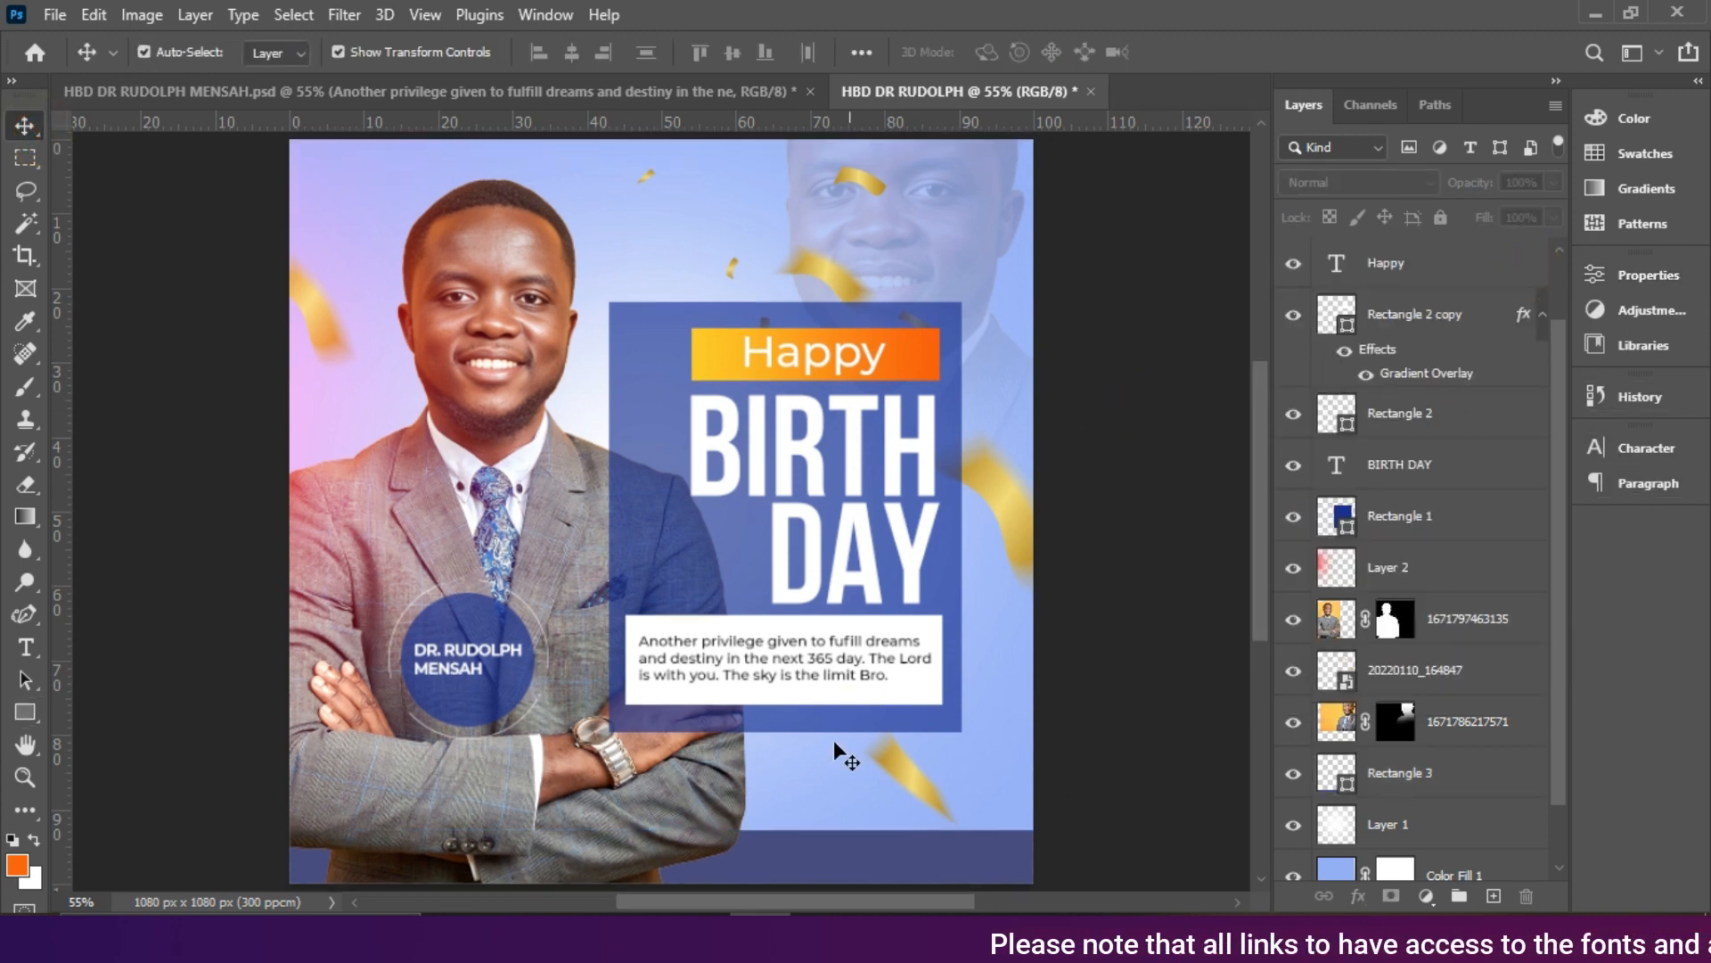
click(882, 866)
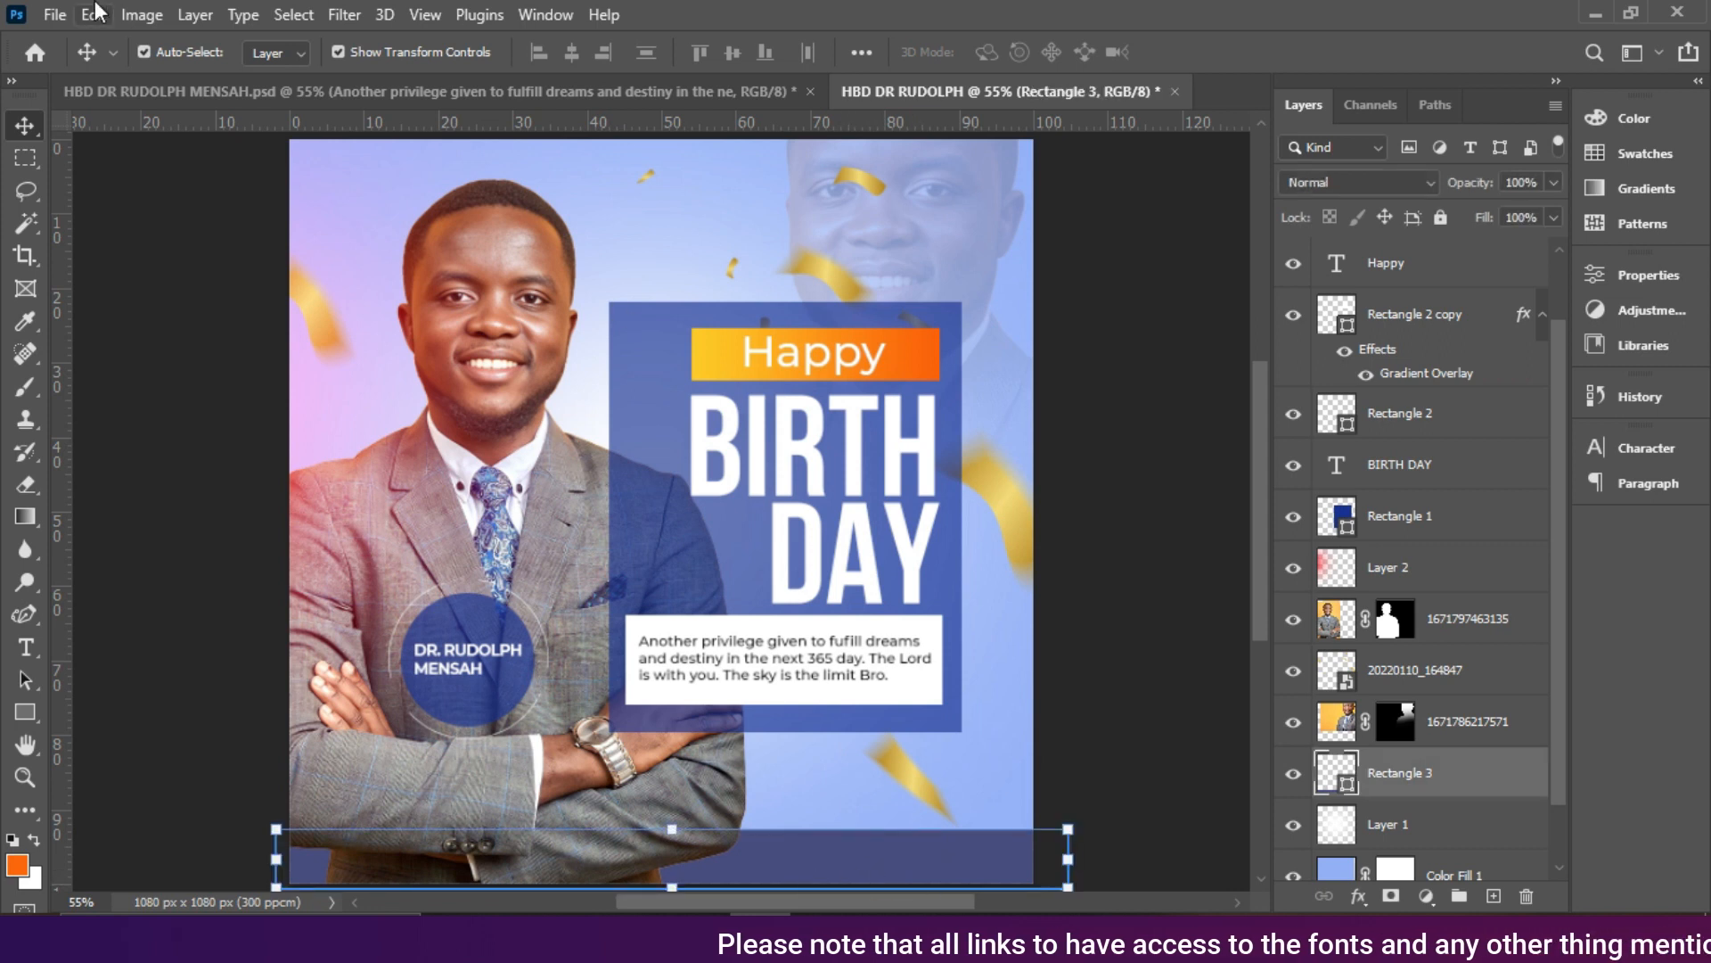
click(344, 90)
scroll(874, 860, down, 3)
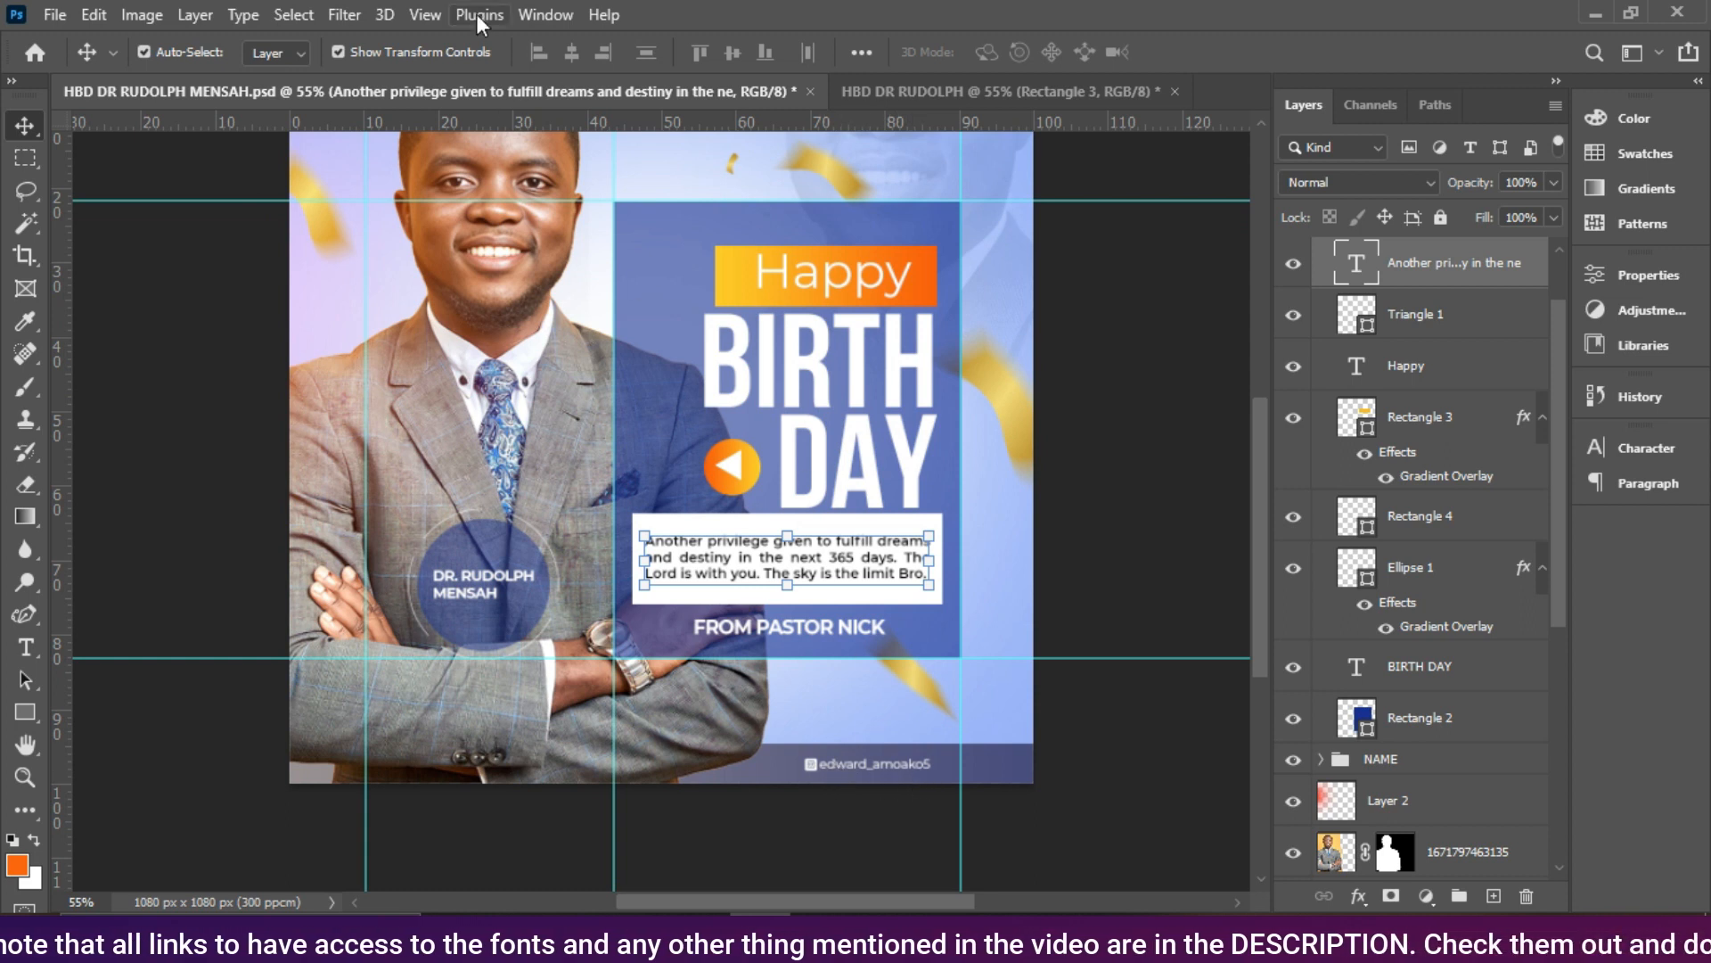
click(1027, 89)
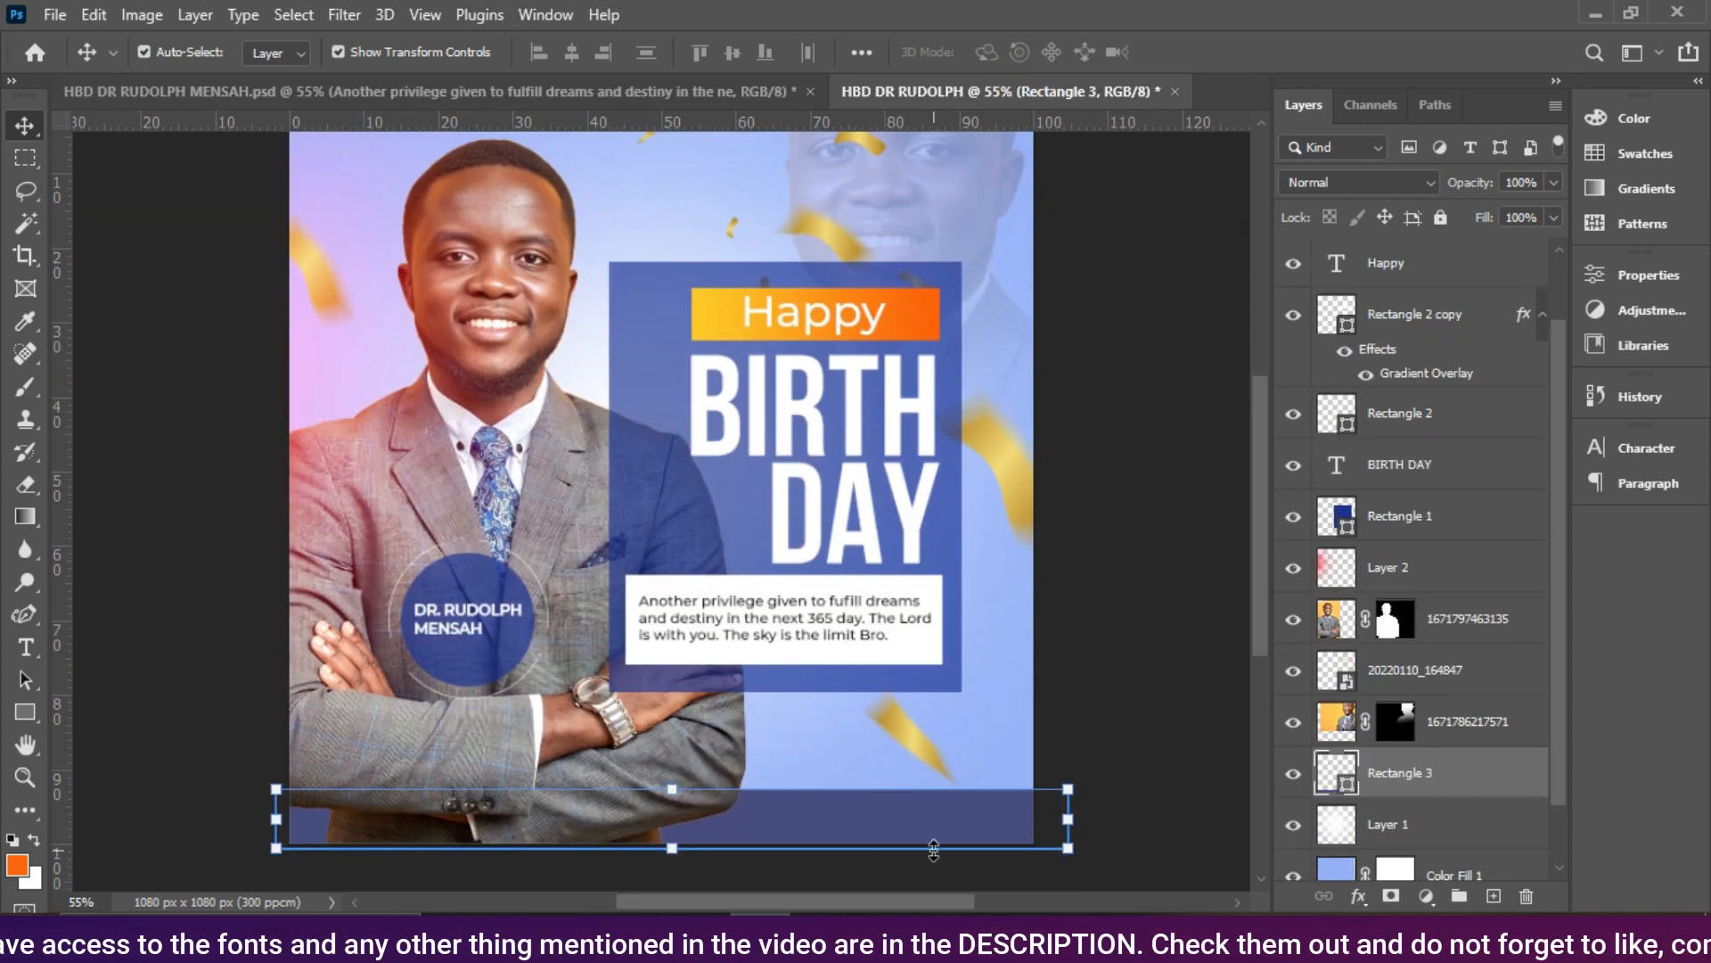
Step: Shift the pink glow on Layer 2 slightly up and to the left over the portrait's shoulder
scroll(933, 848, up, 2)
click(316, 453)
drag(364, 427, 339, 415)
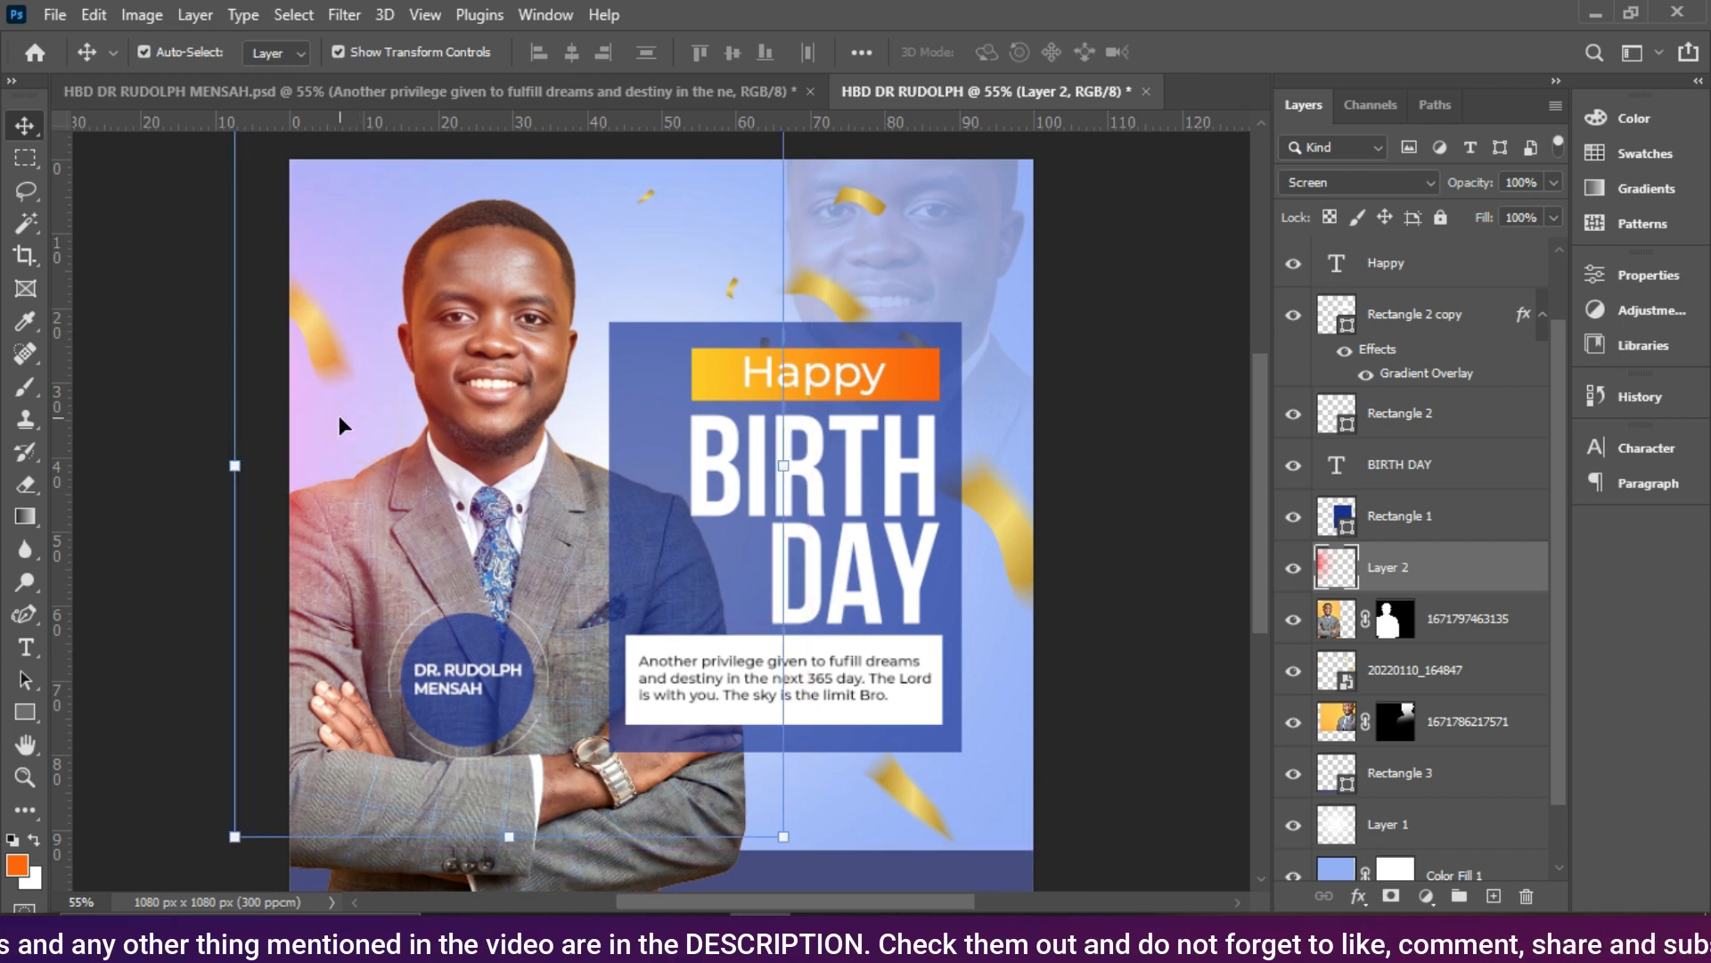
click(1157, 533)
scroll(1149, 525, down, 1)
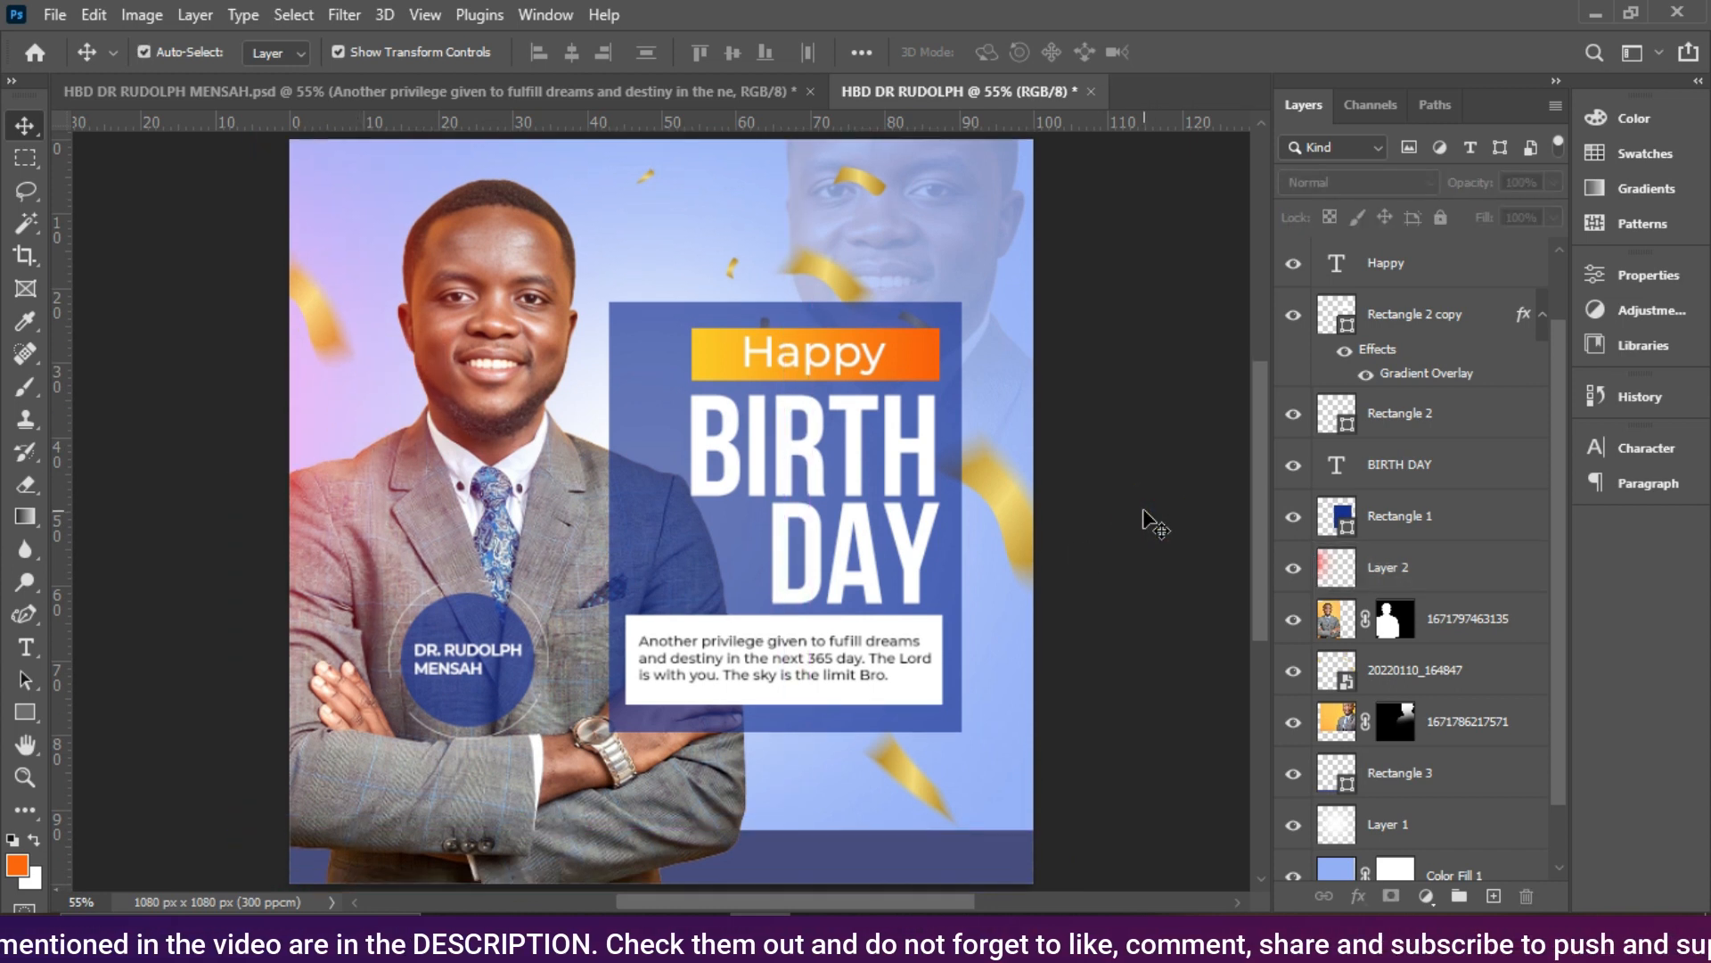
Step: Compare the flyer with the finished reference and examine the round arrow badge beside DAY, including its triangle shape
click(517, 91)
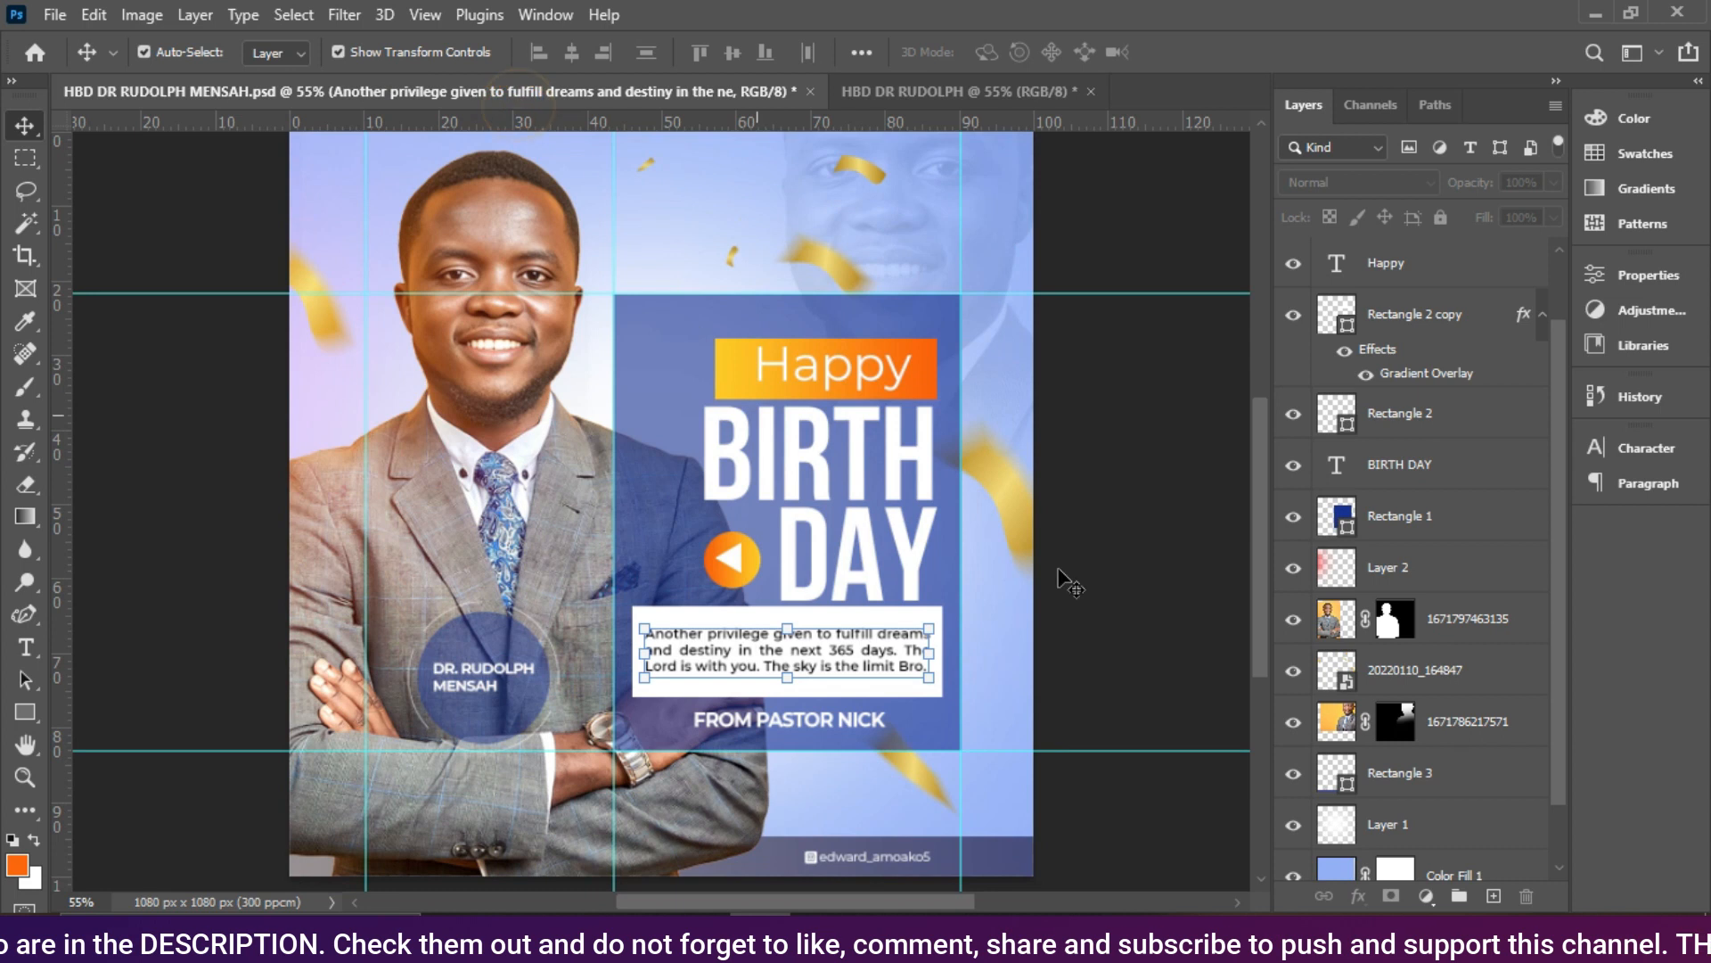
click(932, 105)
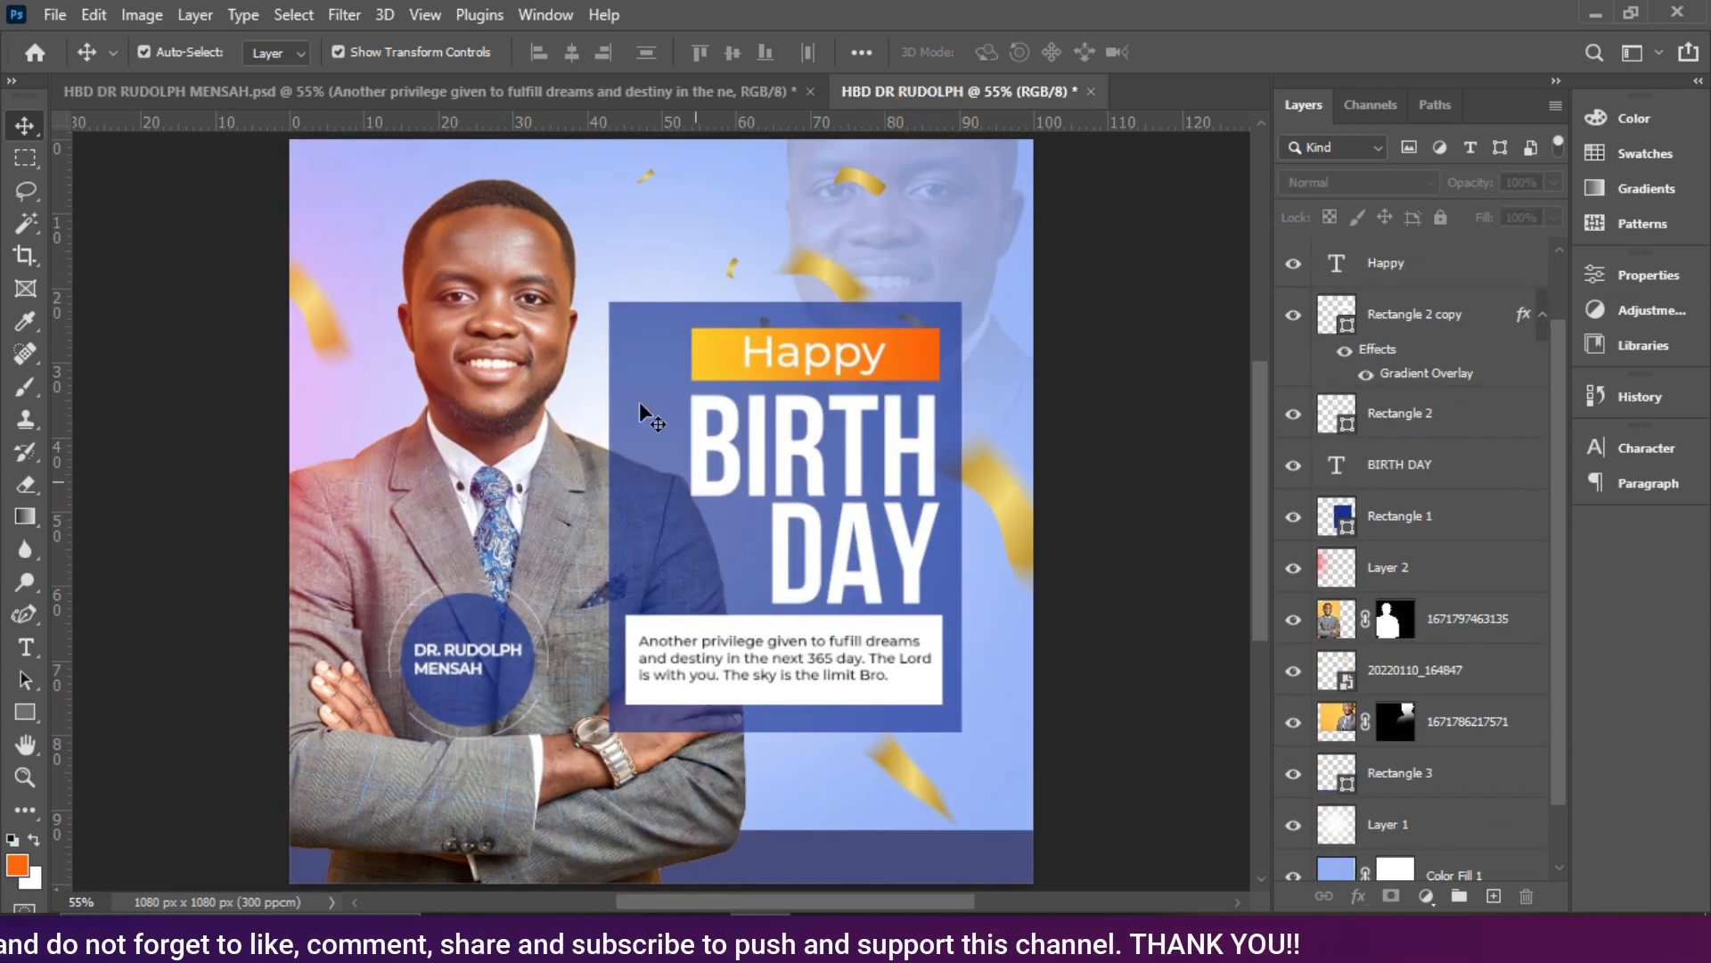
click(620, 92)
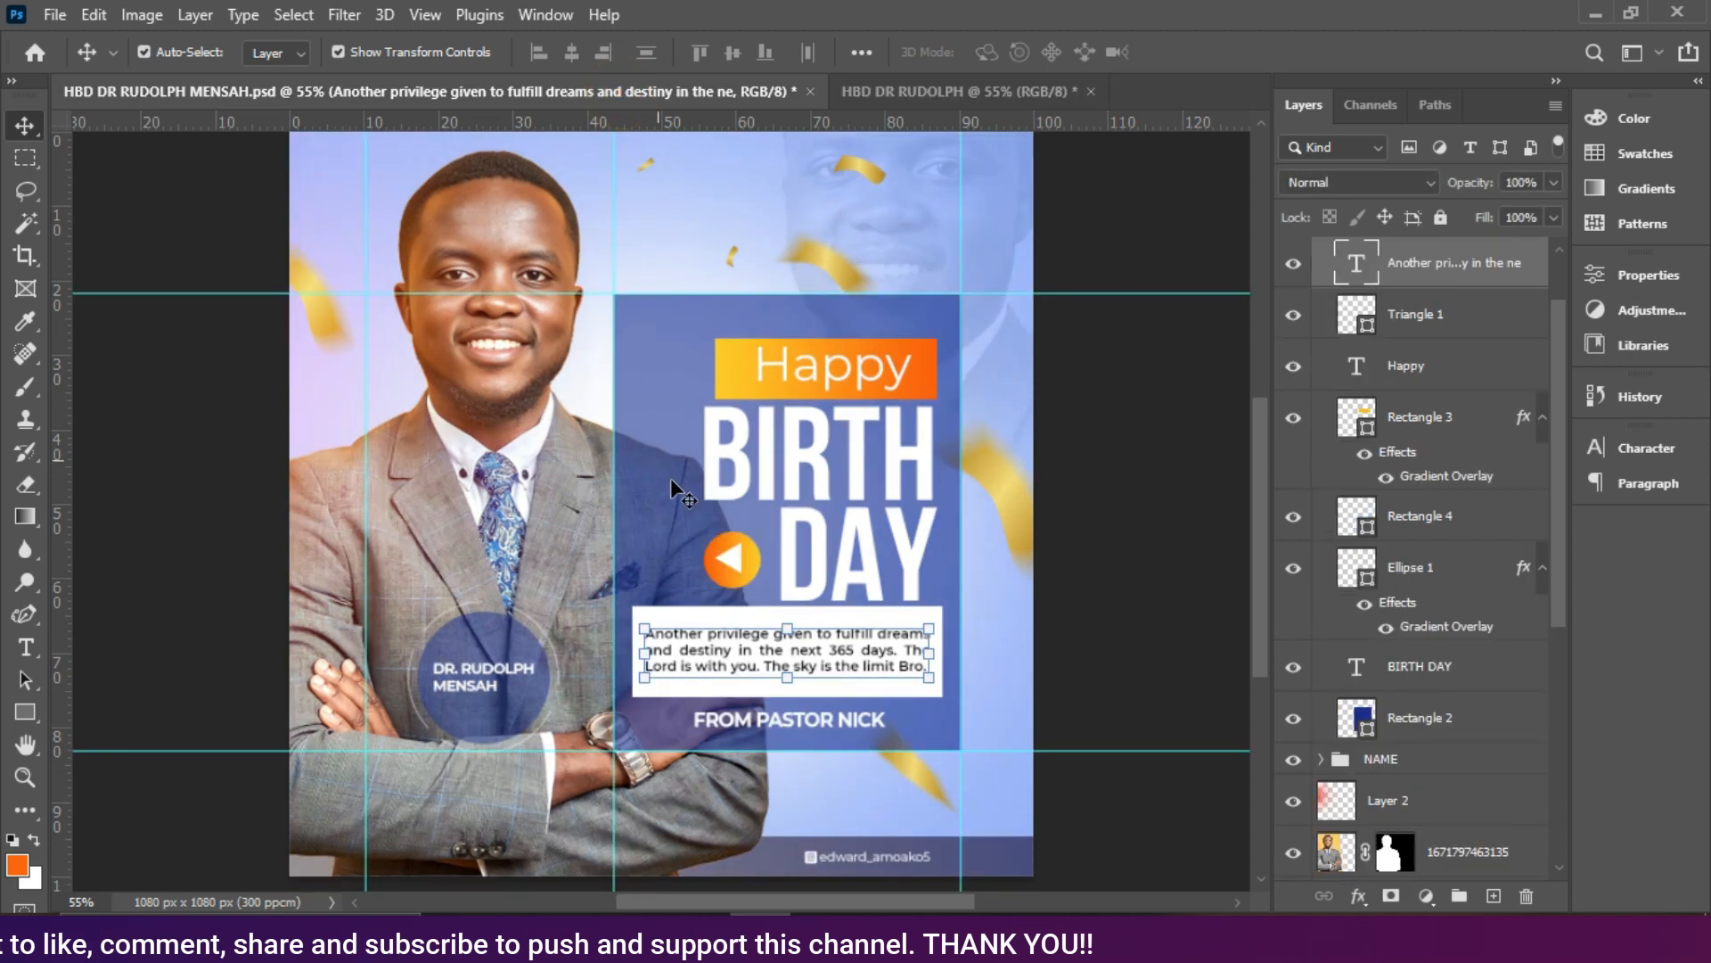
click(727, 566)
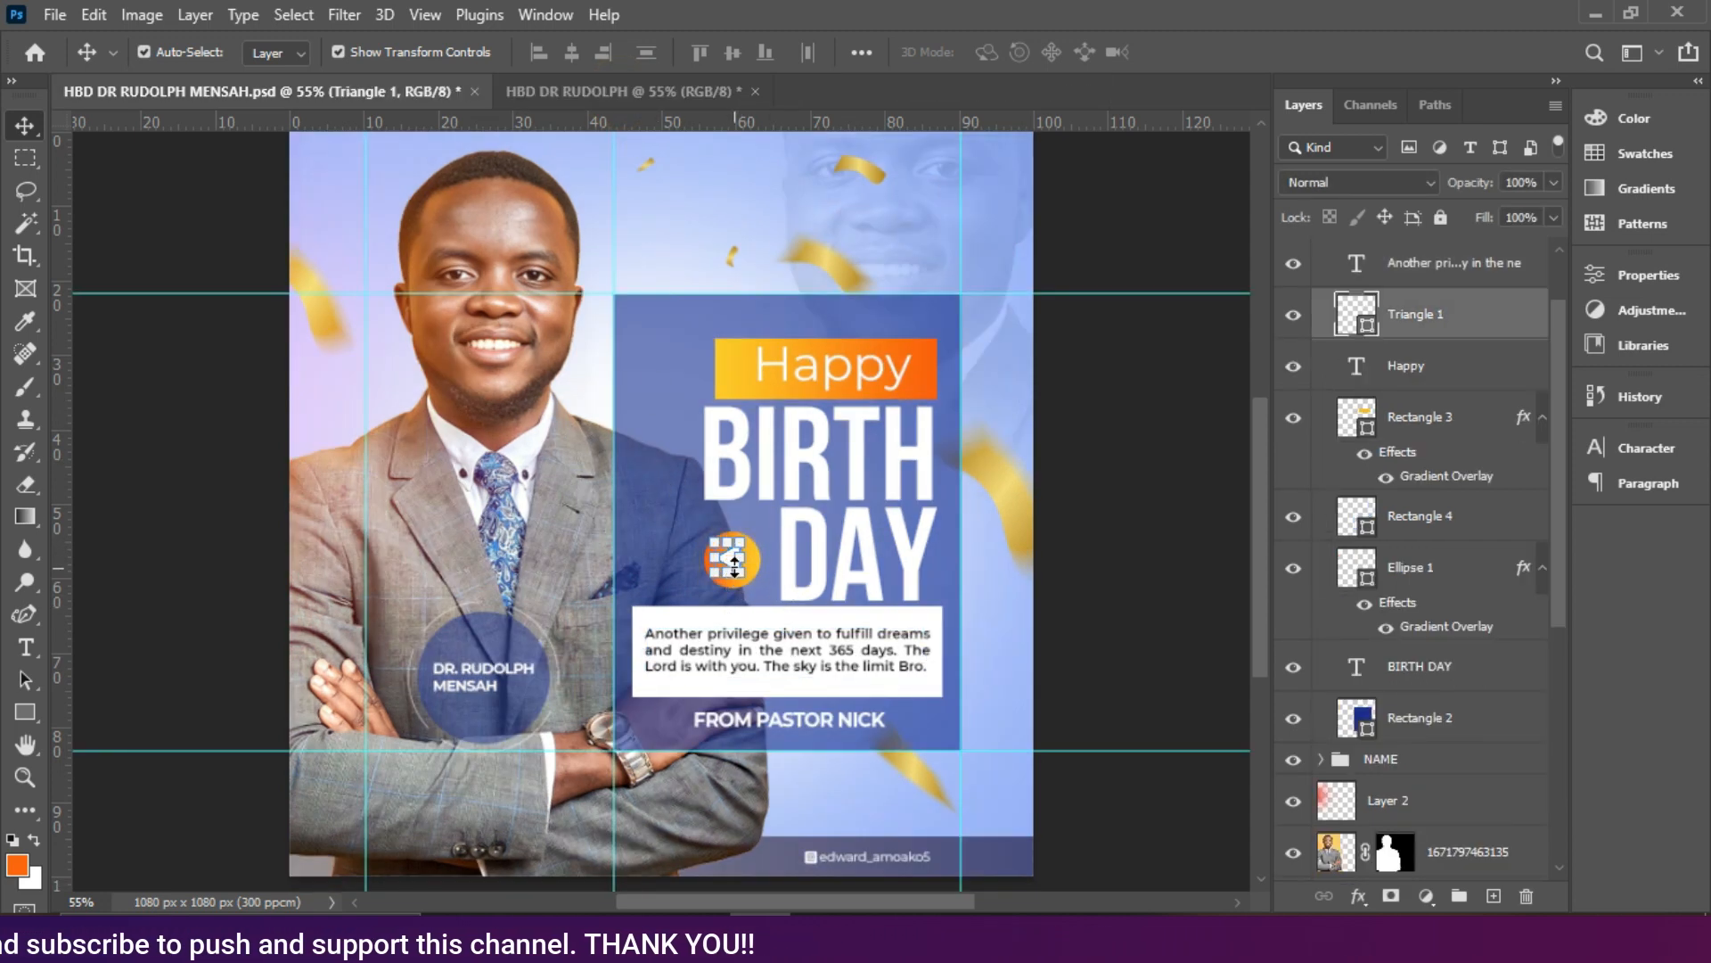
drag(698, 70, 558, 584)
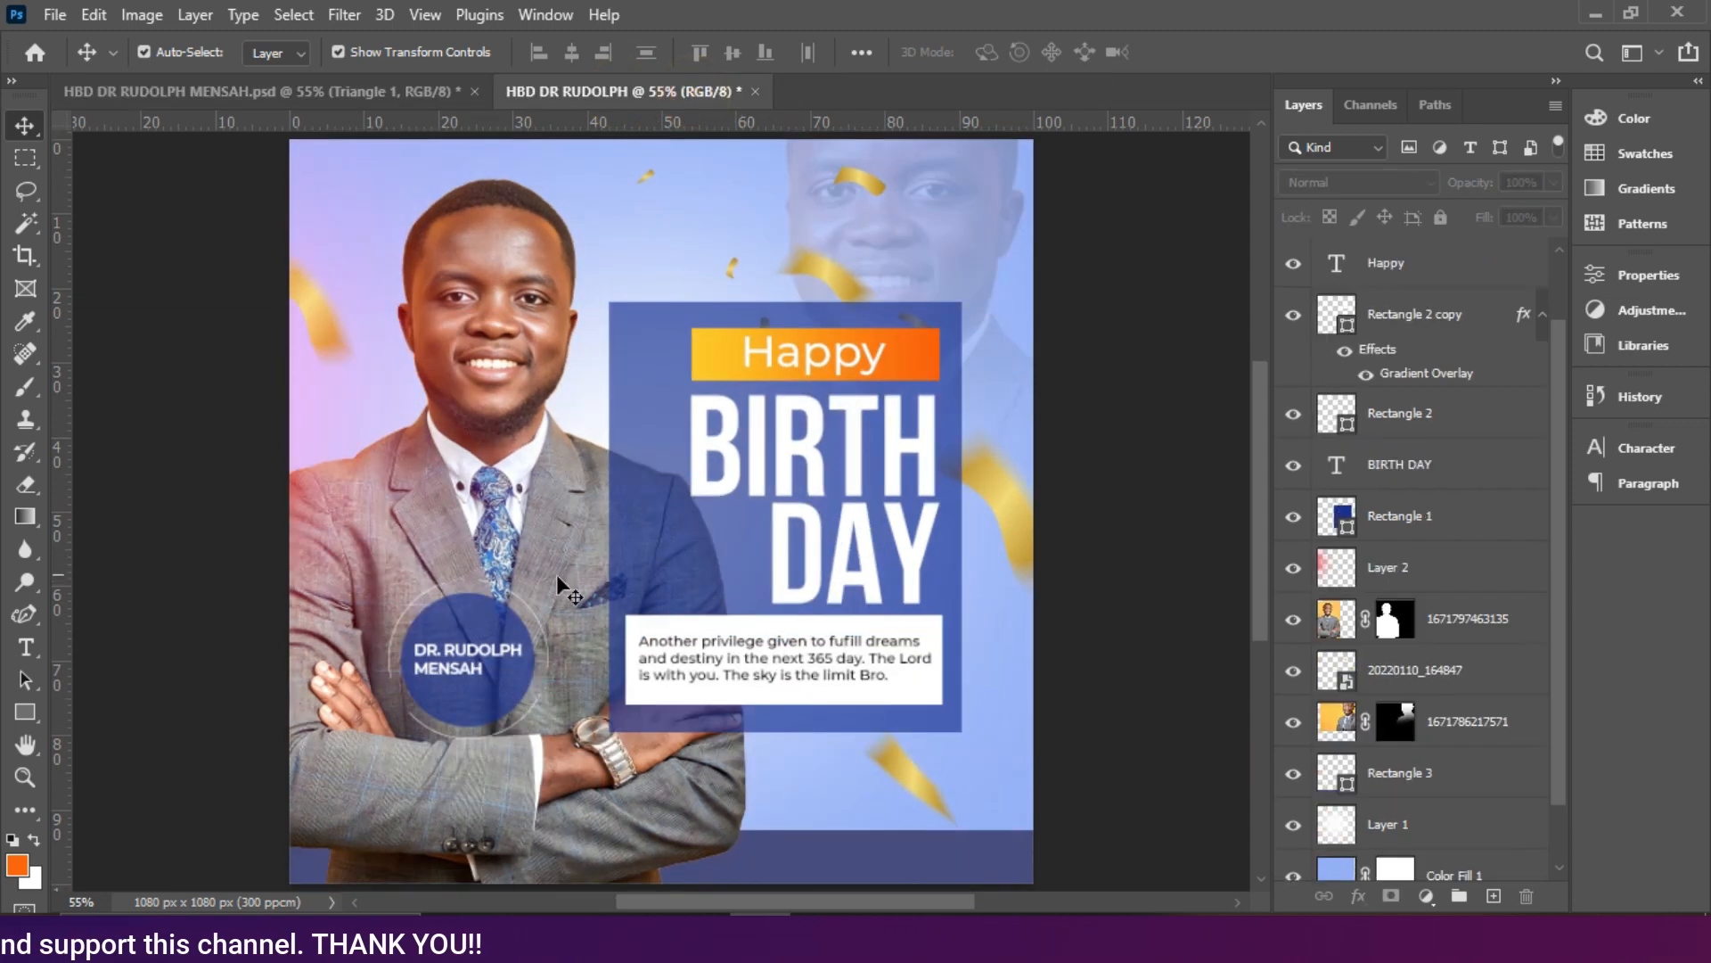
Step: Draw a white-filled circle about 104 px across, without stroke, just left of the word DAY
drag(25, 710, 100, 736)
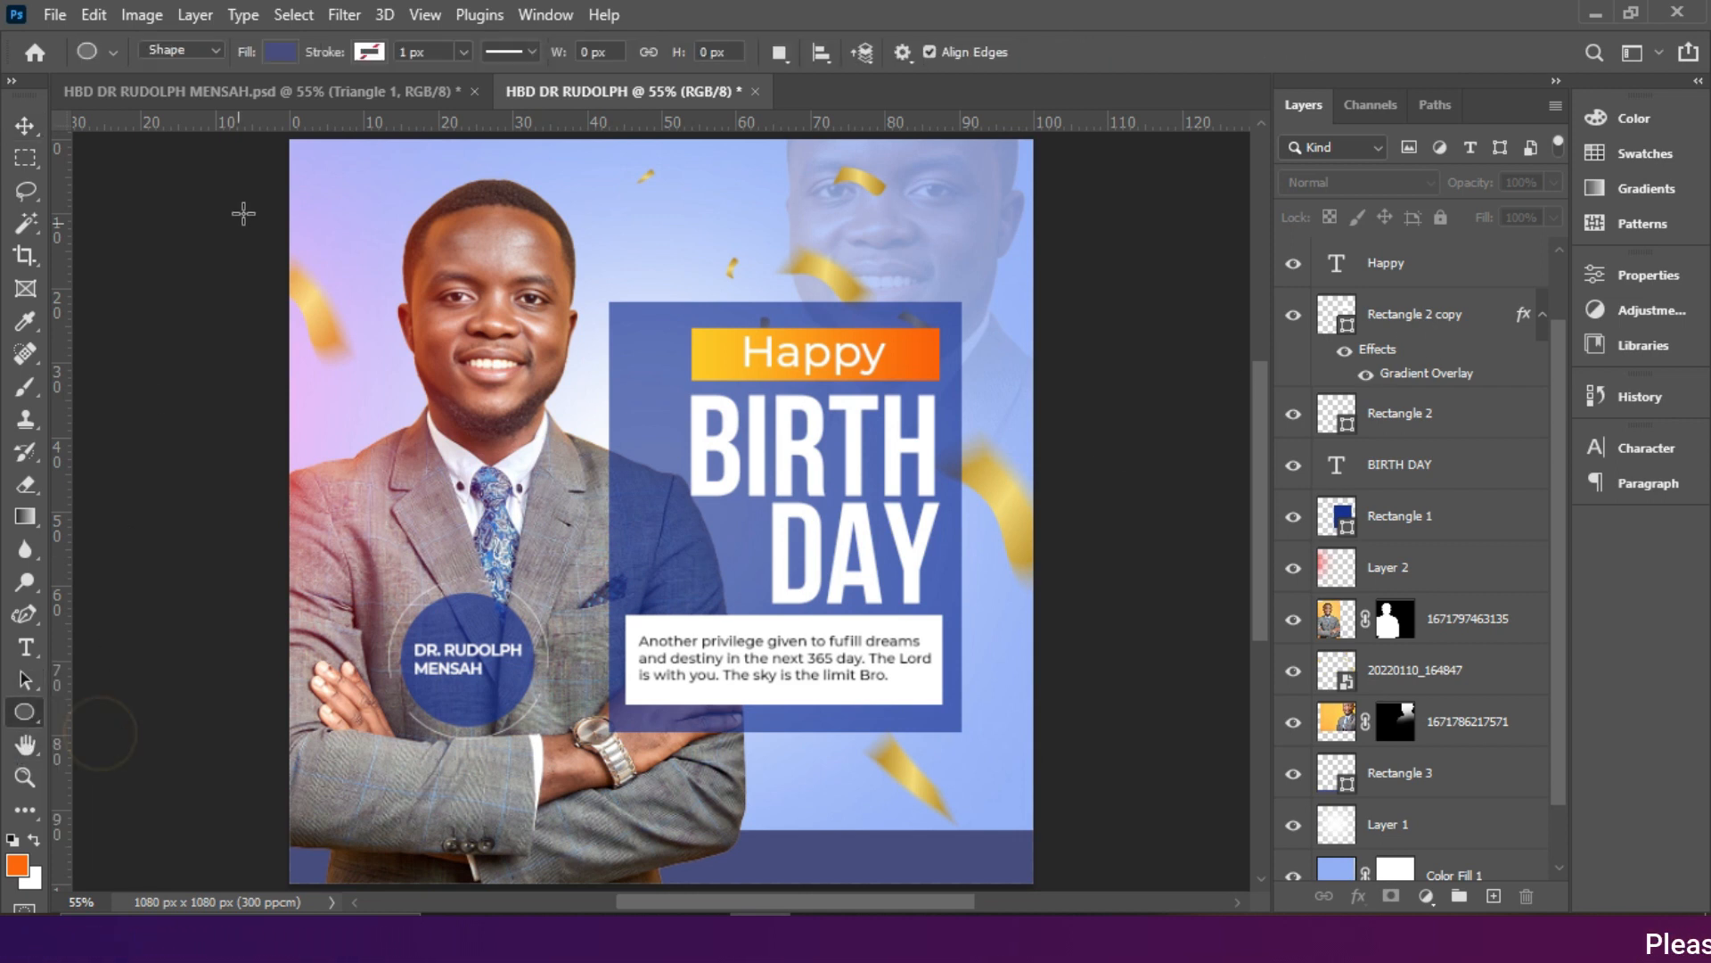
click(287, 51)
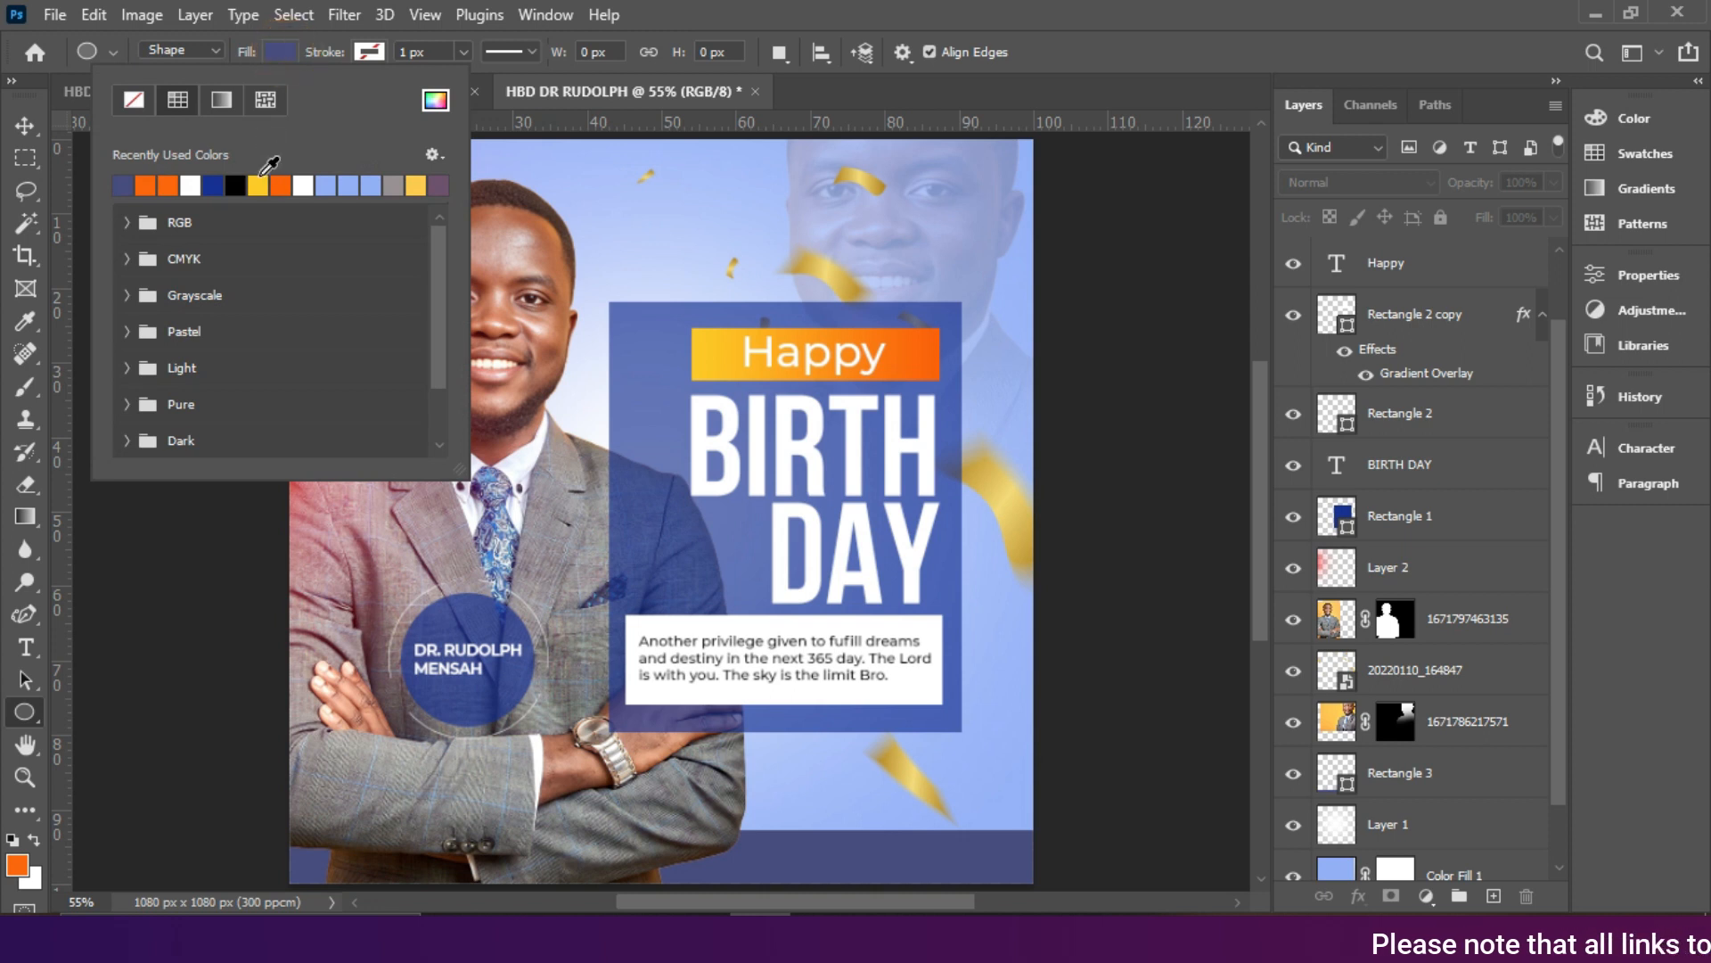
click(280, 52)
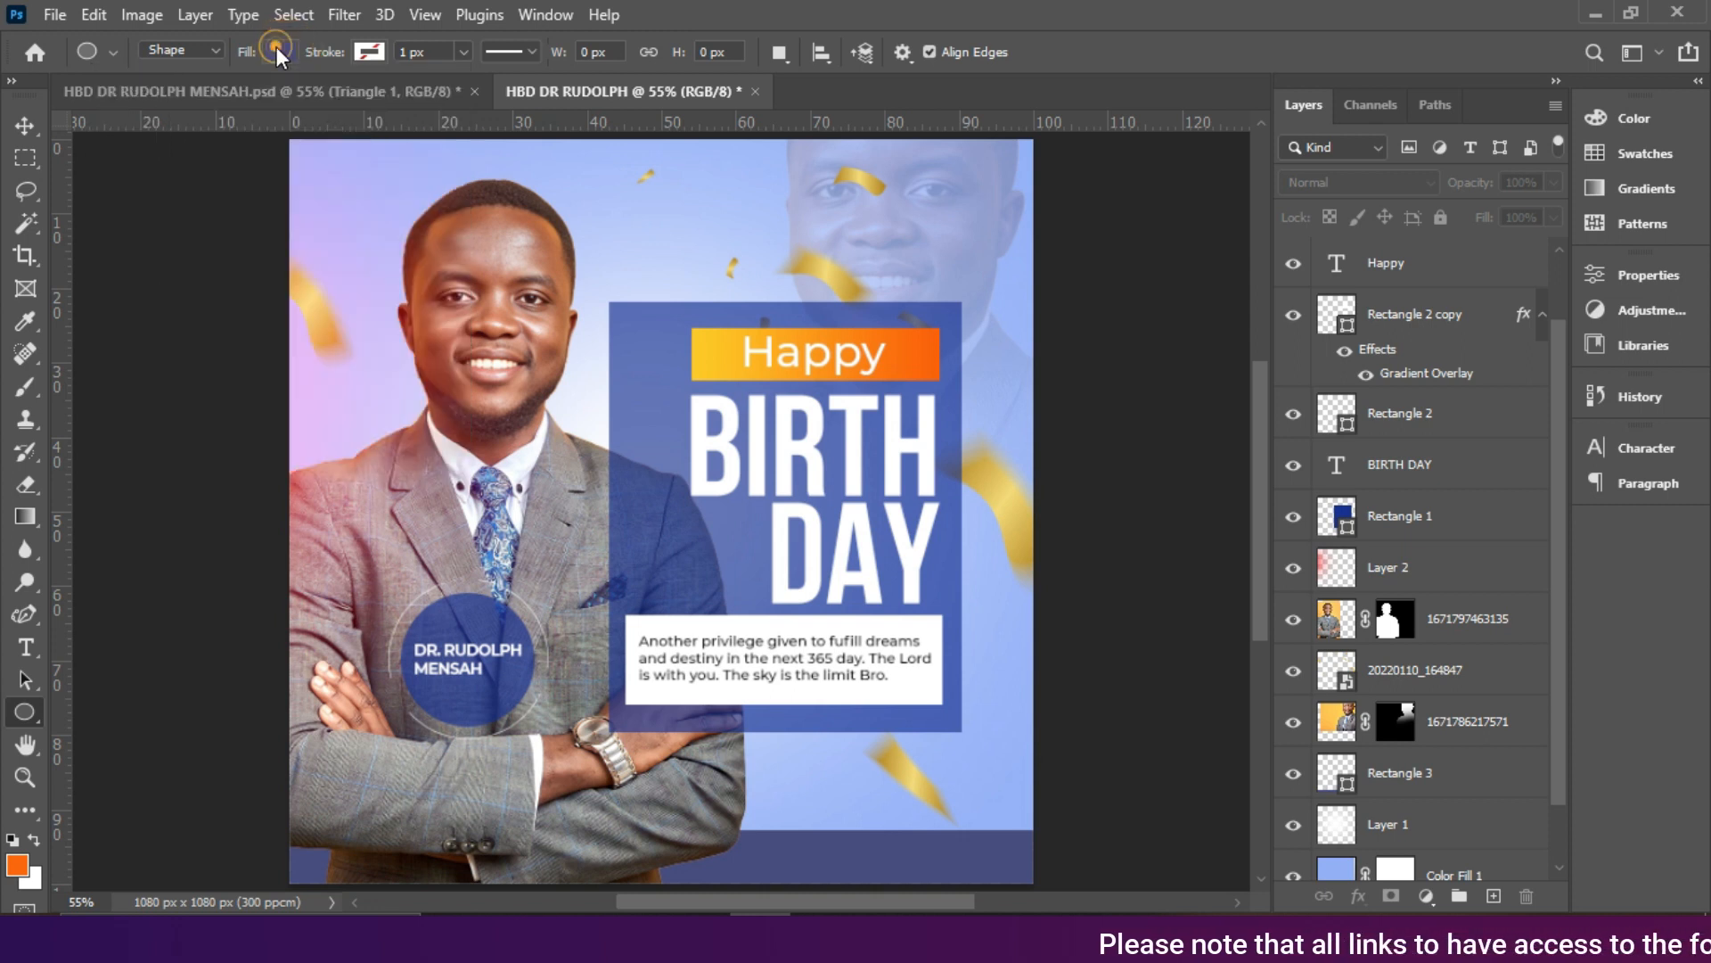
click(280, 52)
click(306, 189)
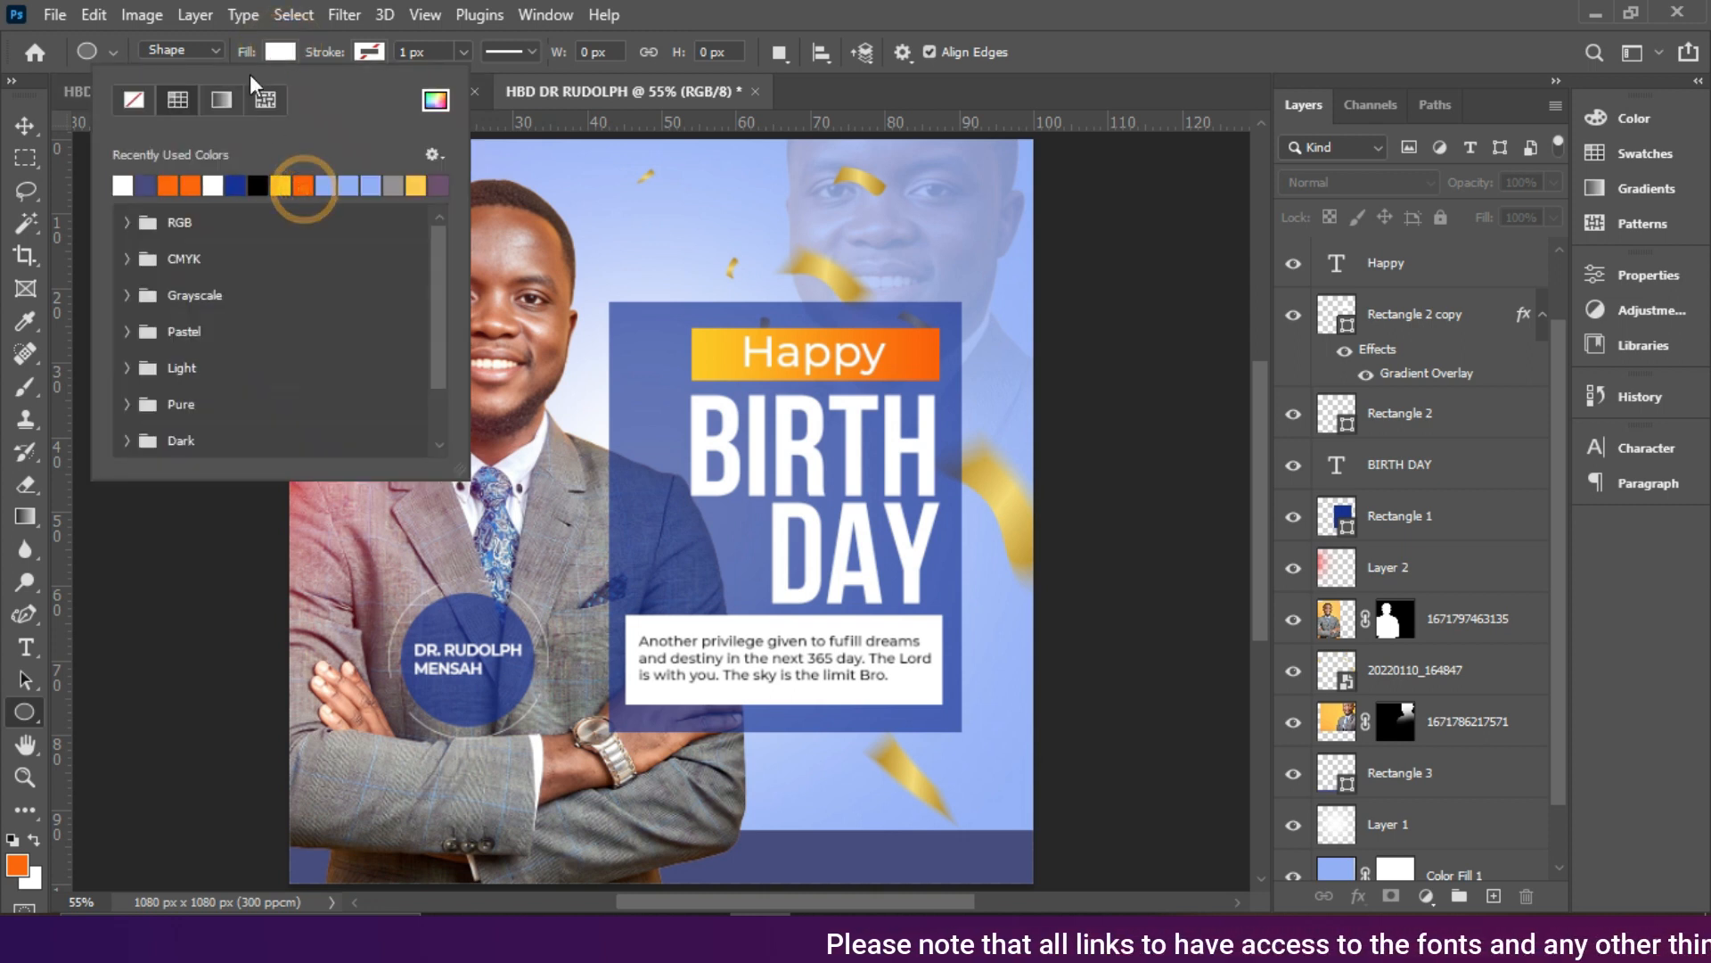
click(268, 59)
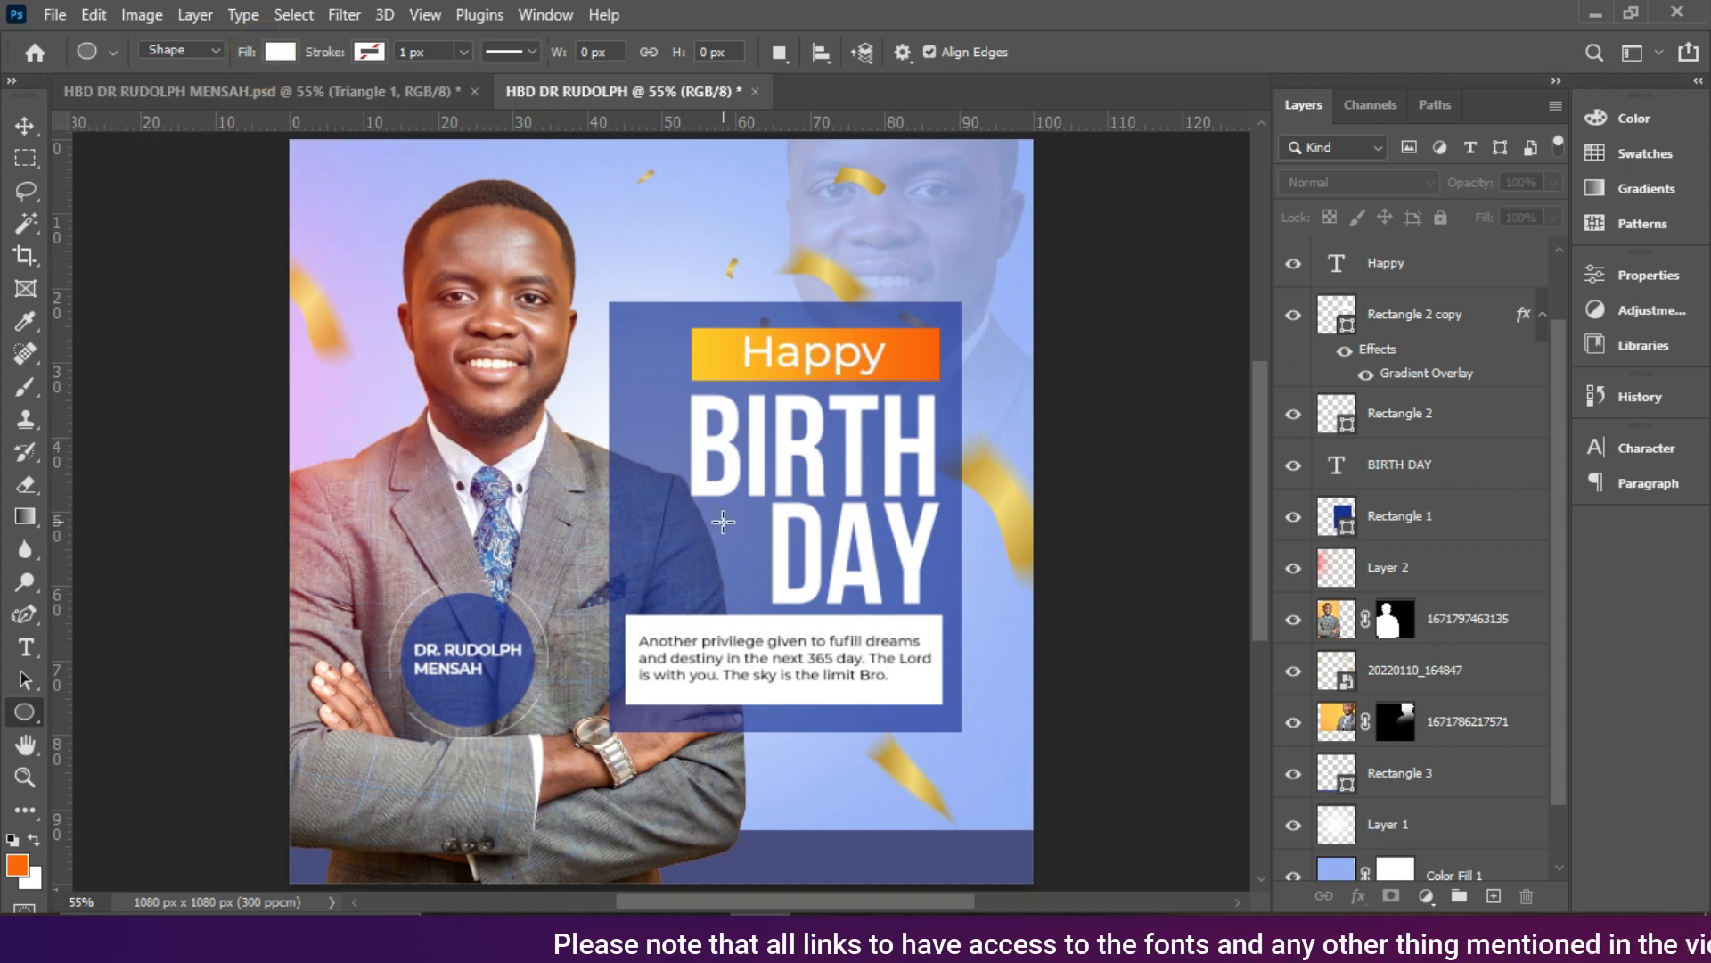
drag(692, 526, 758, 595)
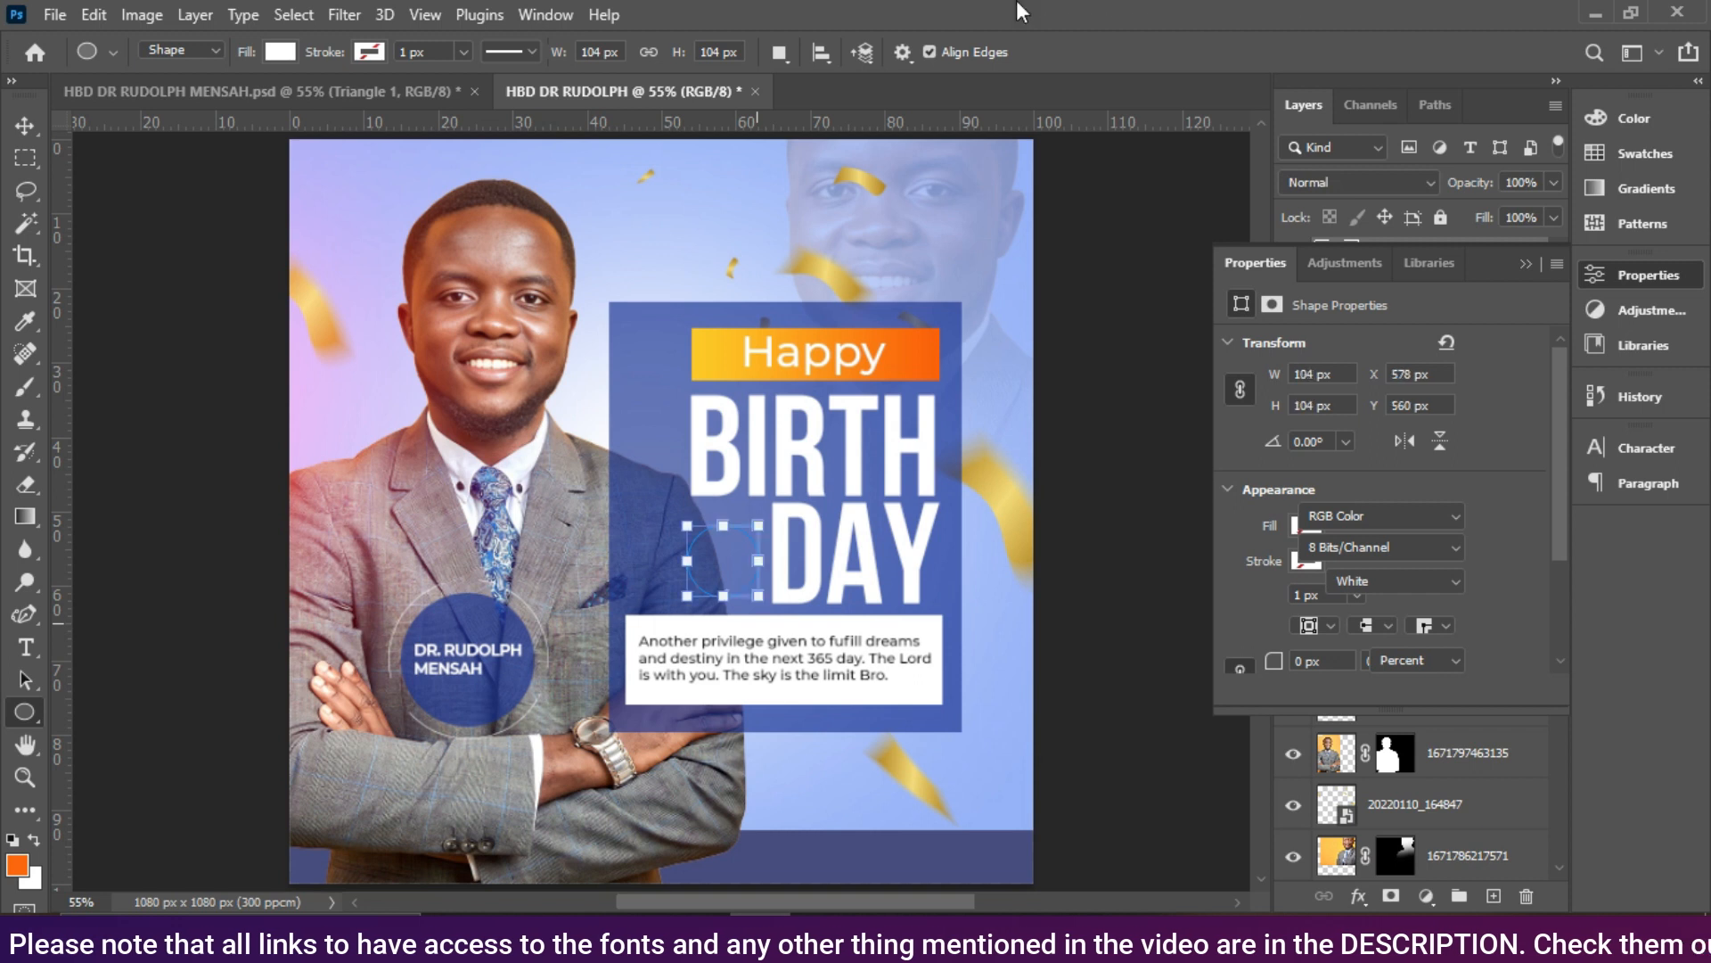
key(v)
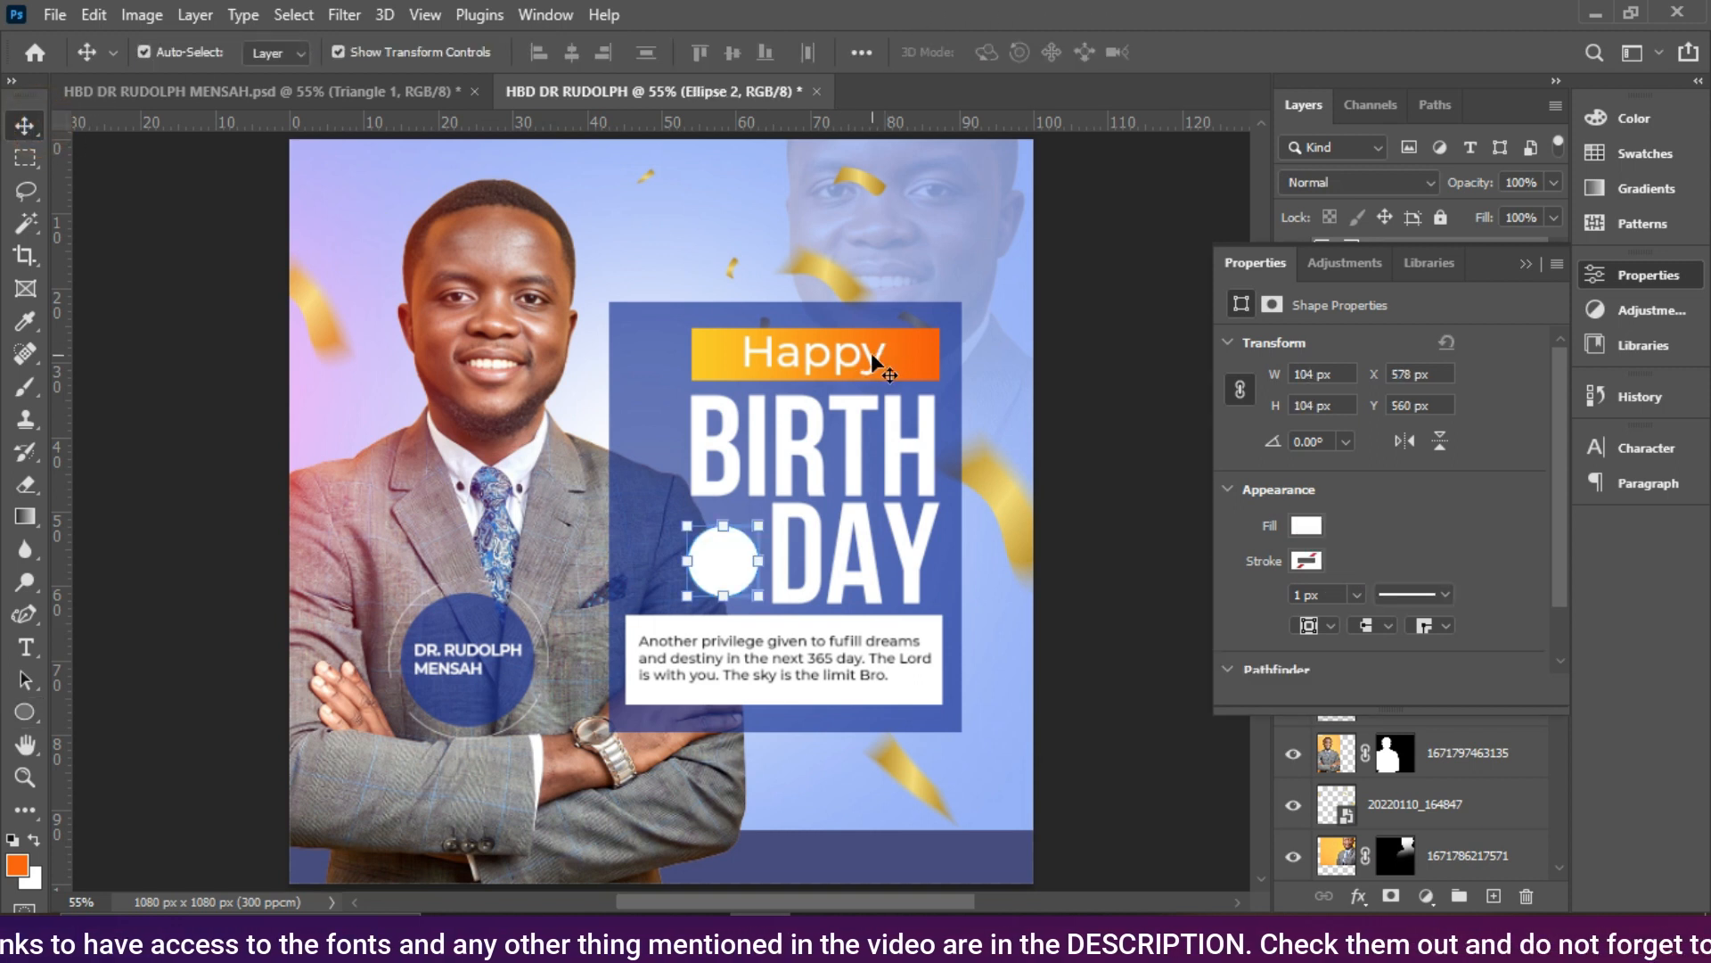
Step: Apply a reversed linear yellow-to-orange Gradient Overlay at 0° and 100% opacity to the circle beside DAY
click(923, 361)
click(1523, 266)
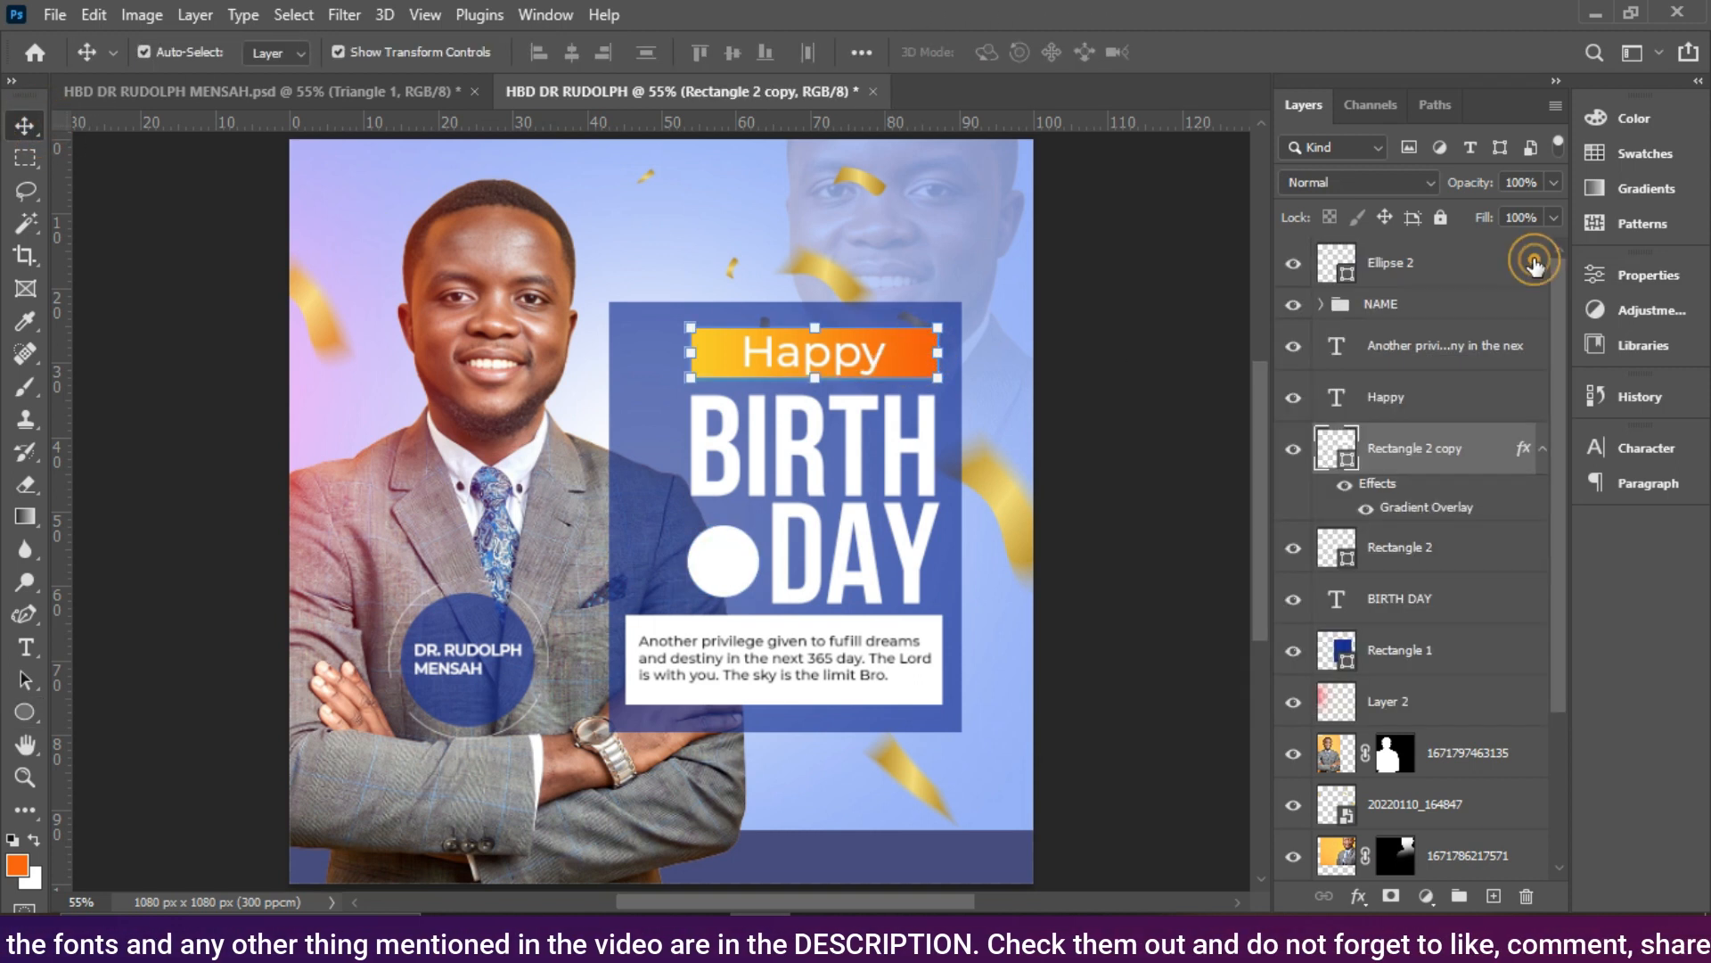
click(1390, 264)
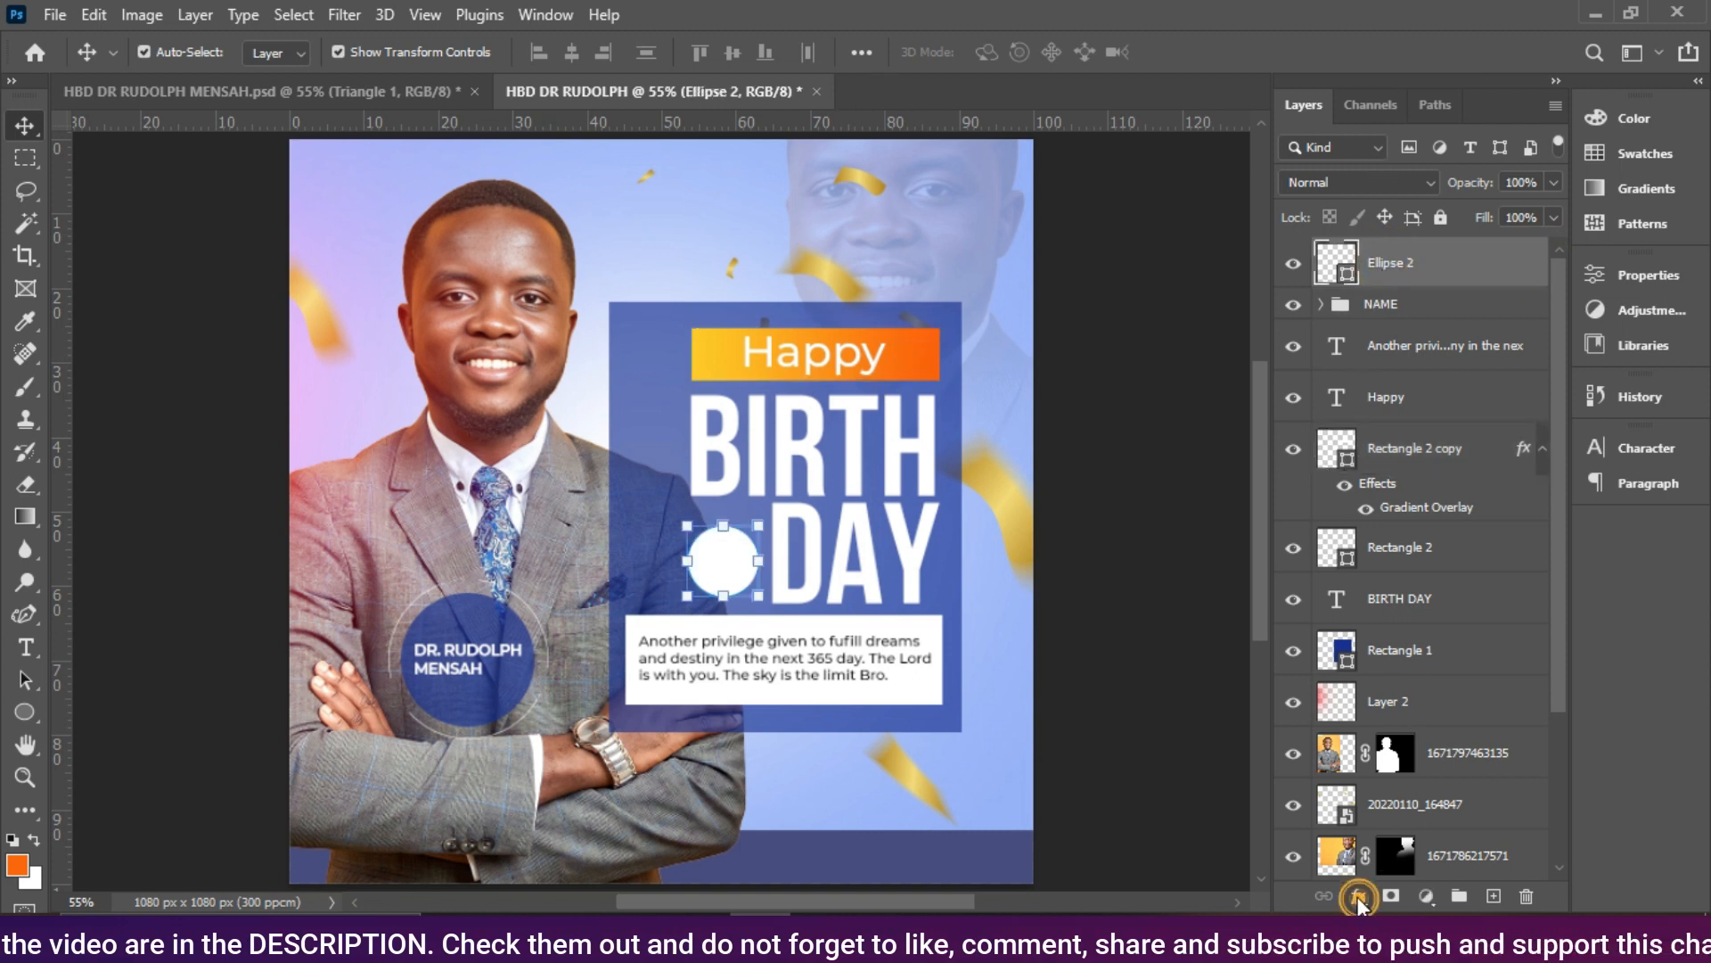
click(1358, 896)
click(1371, 817)
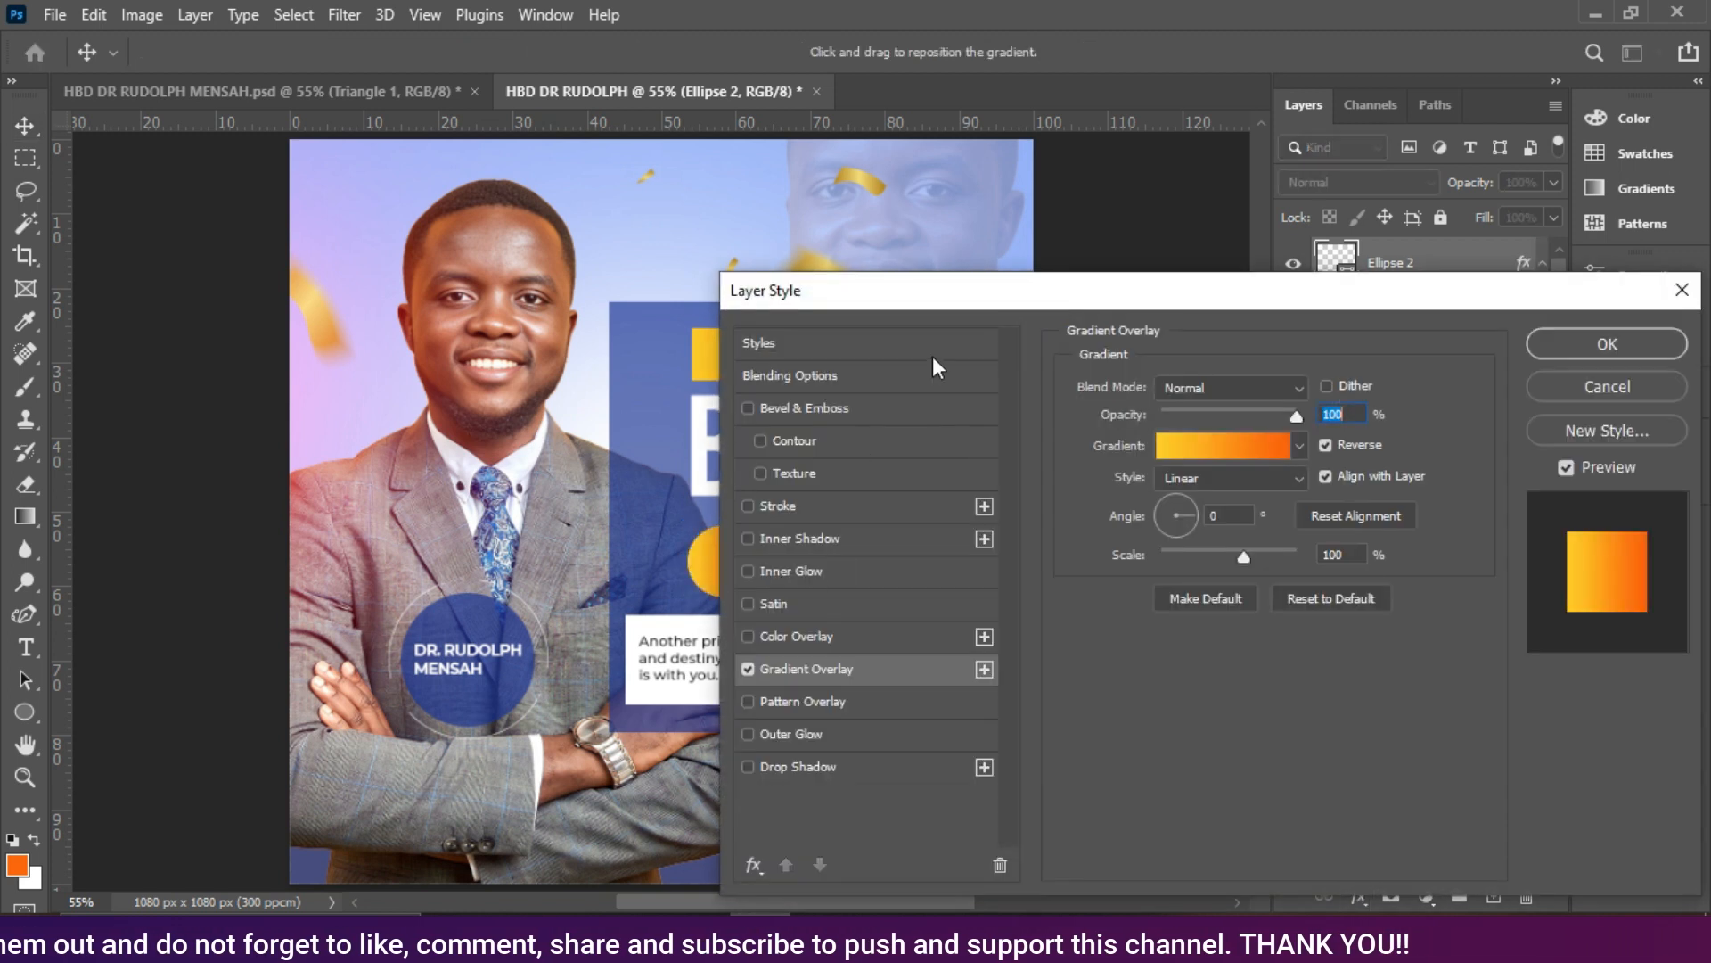
drag(929, 290, 1222, 307)
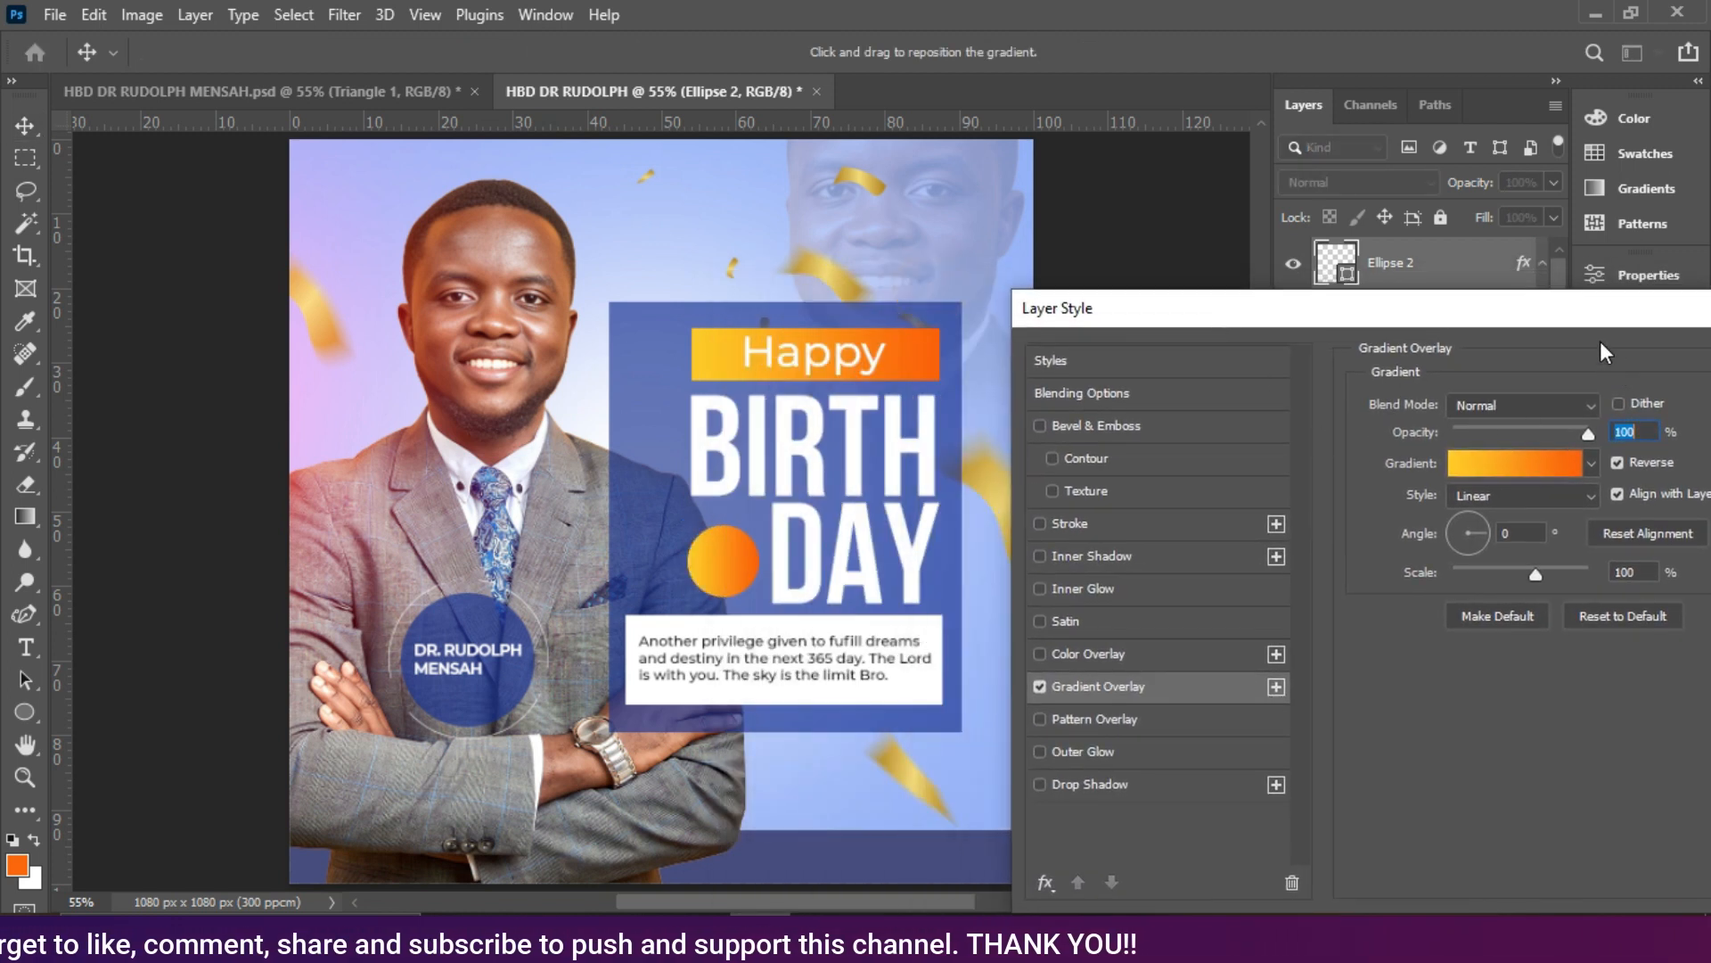
key(Return)
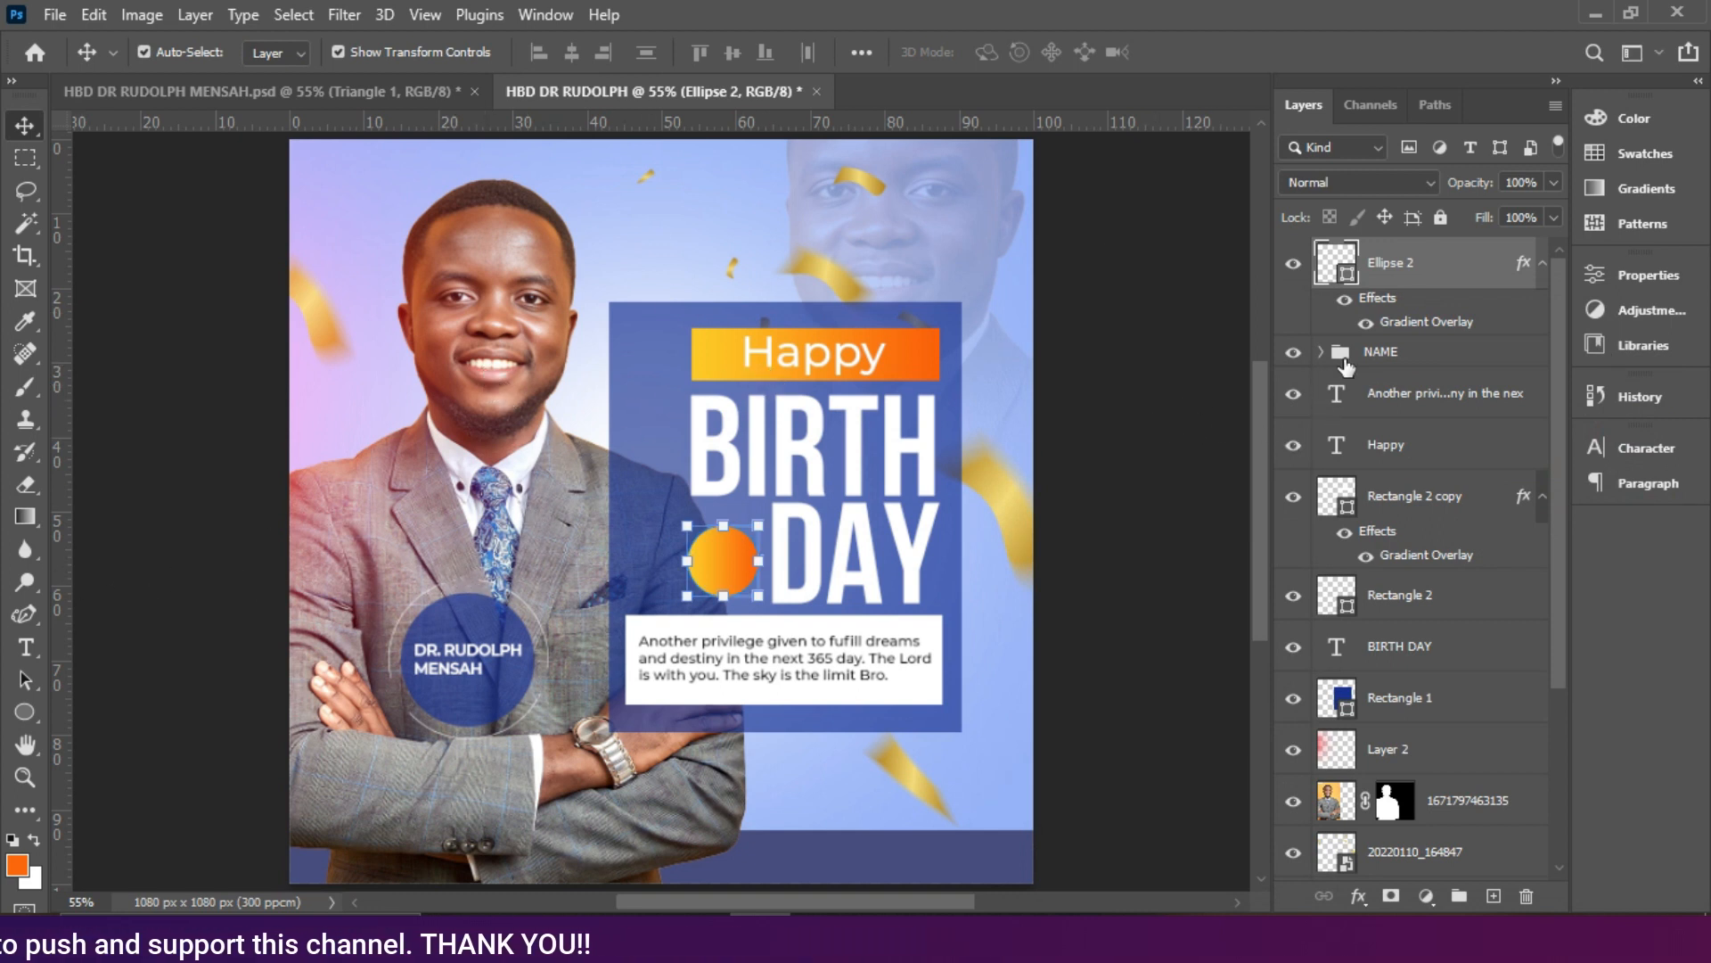
Step: Draw a white triangle about 79 by 68 px above the orange circle, using the Triangle tool
click(1398, 360)
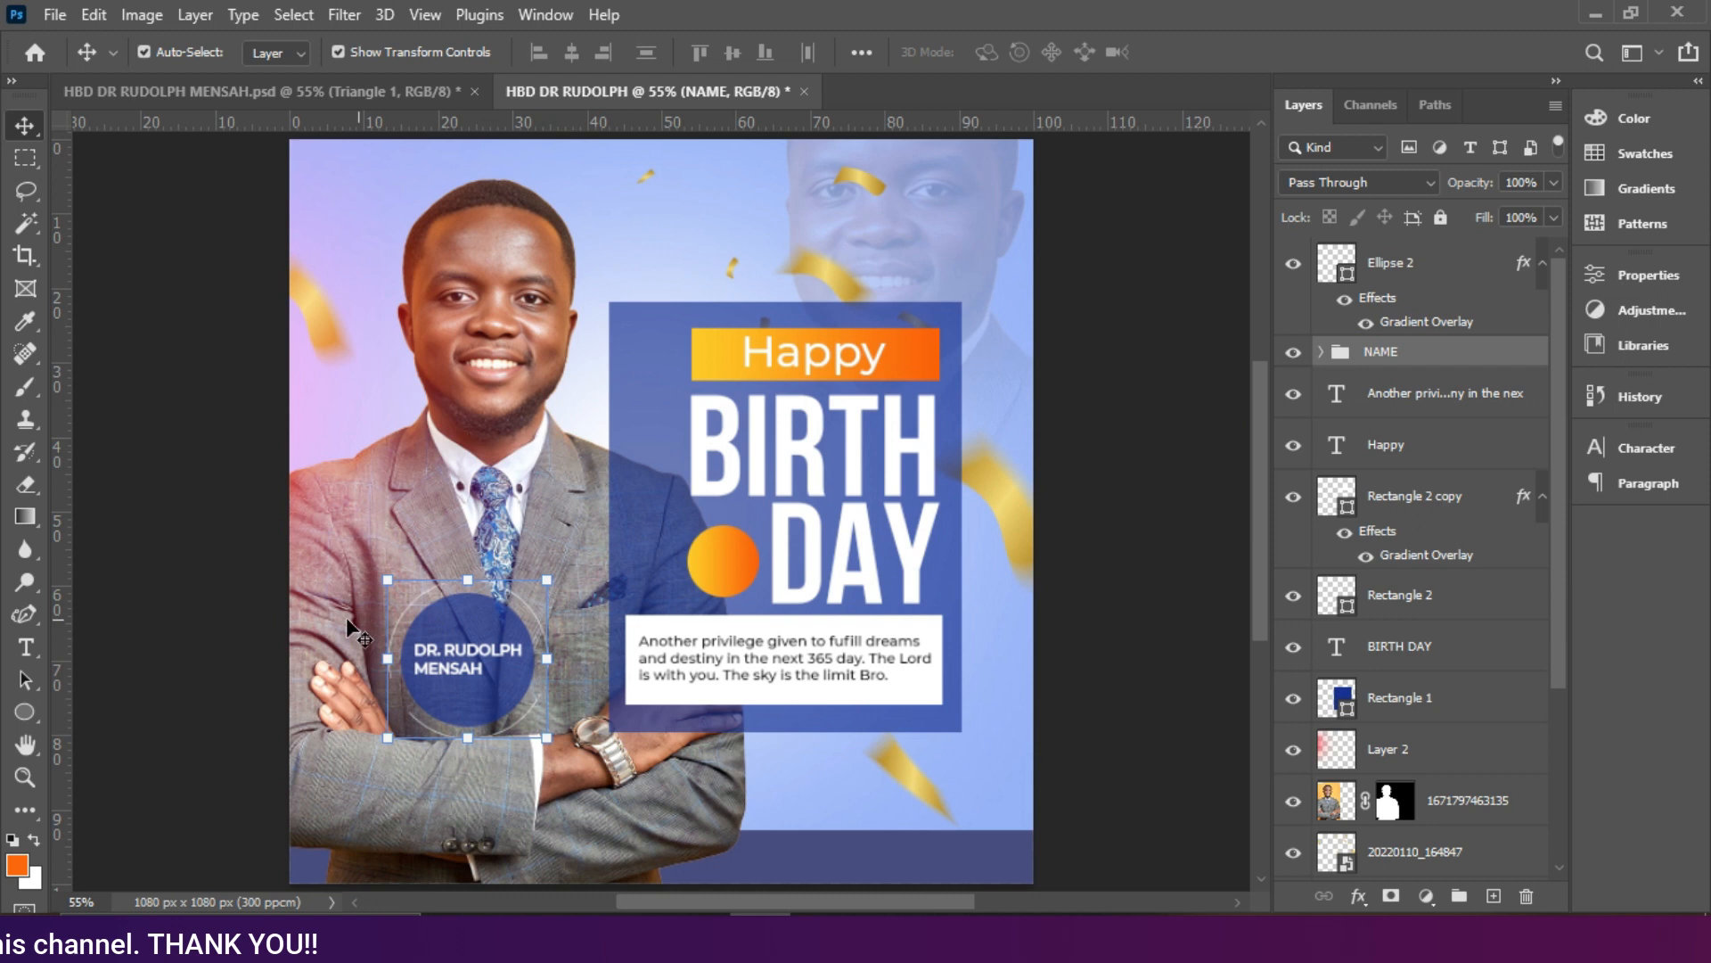
click(32, 716)
right_click(24, 711)
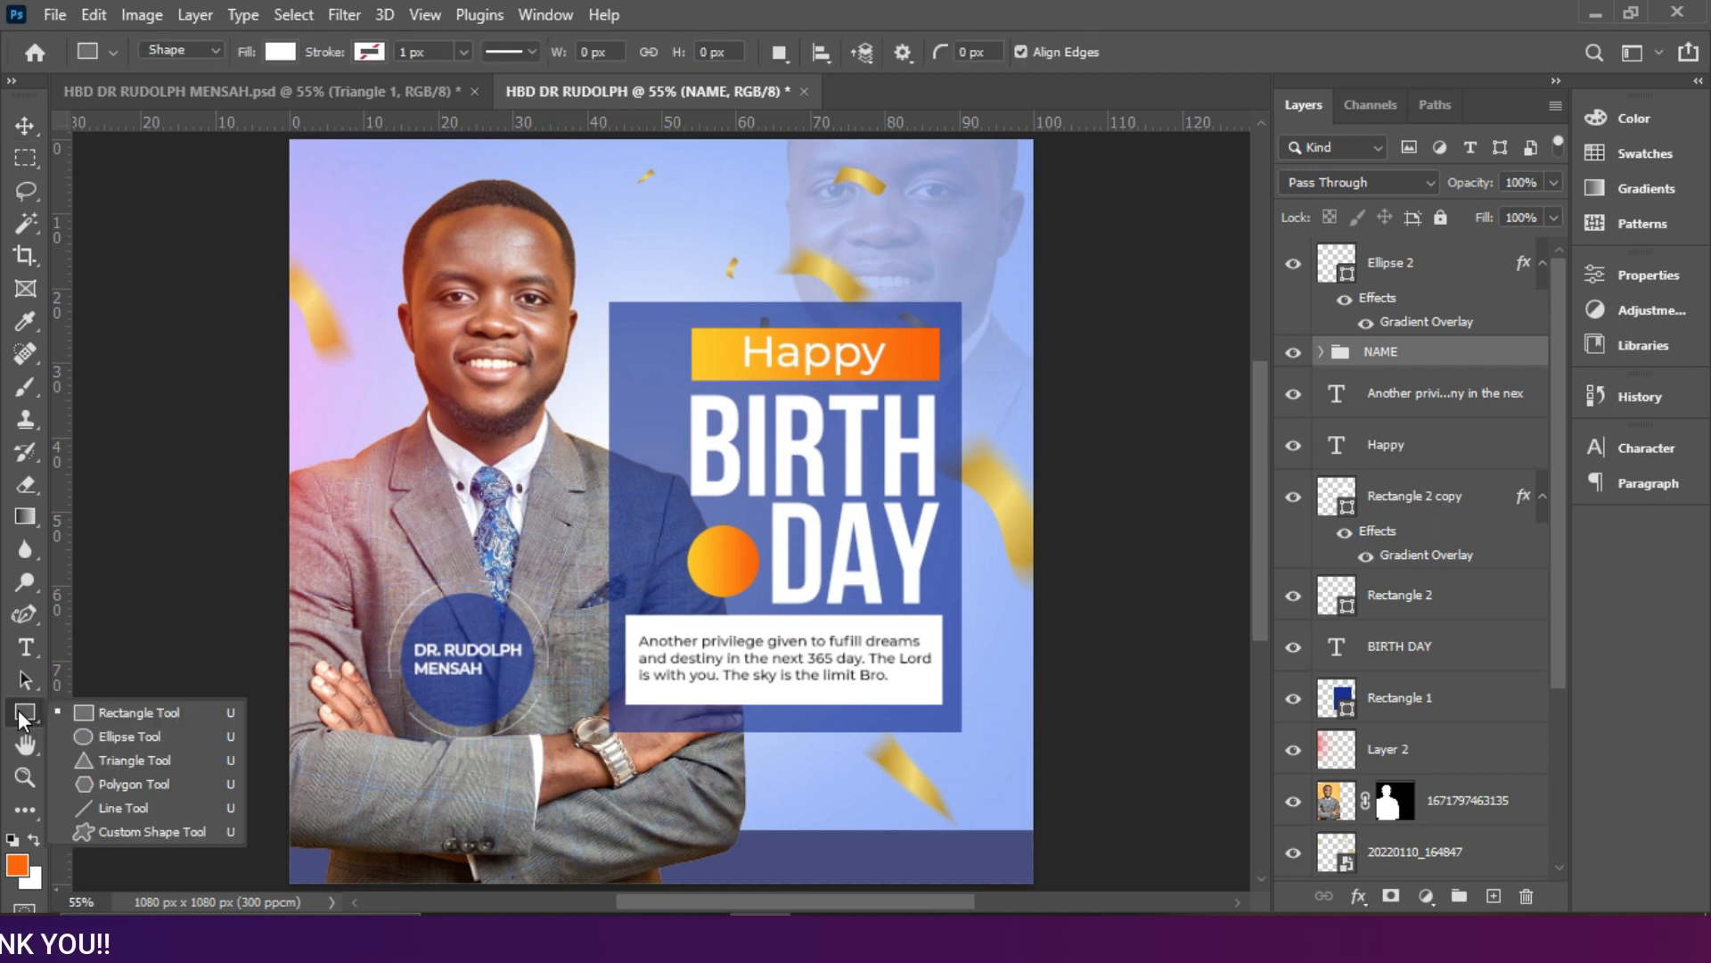
click(95, 756)
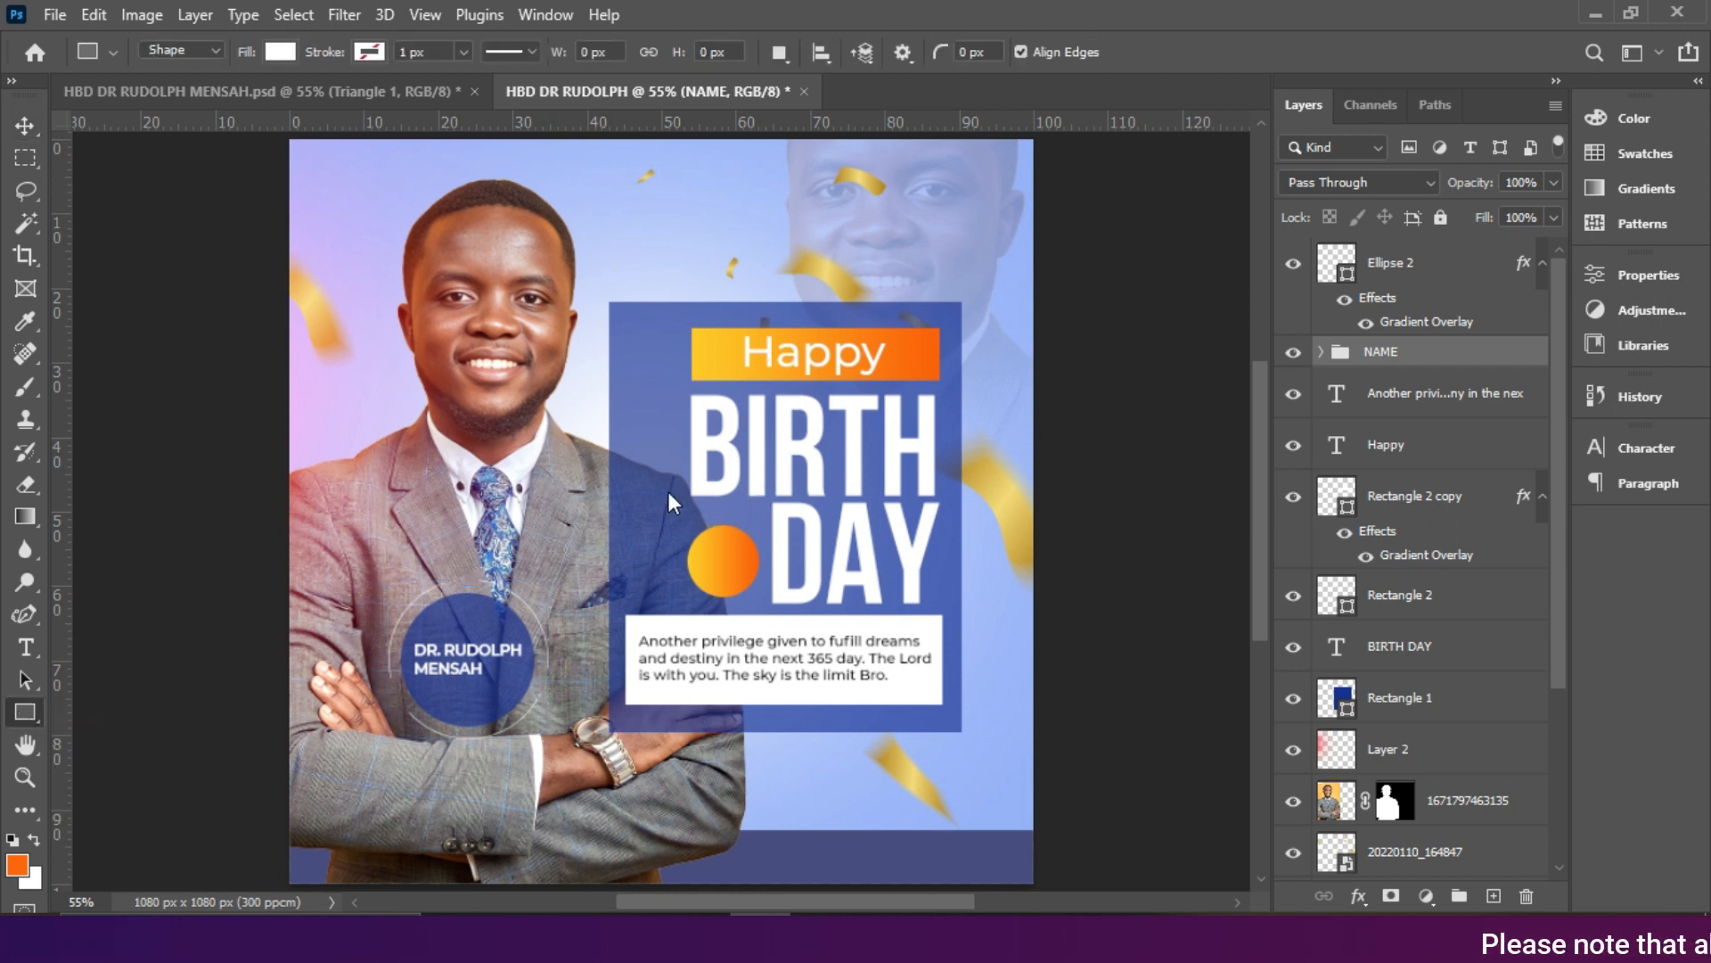
drag(665, 463, 721, 511)
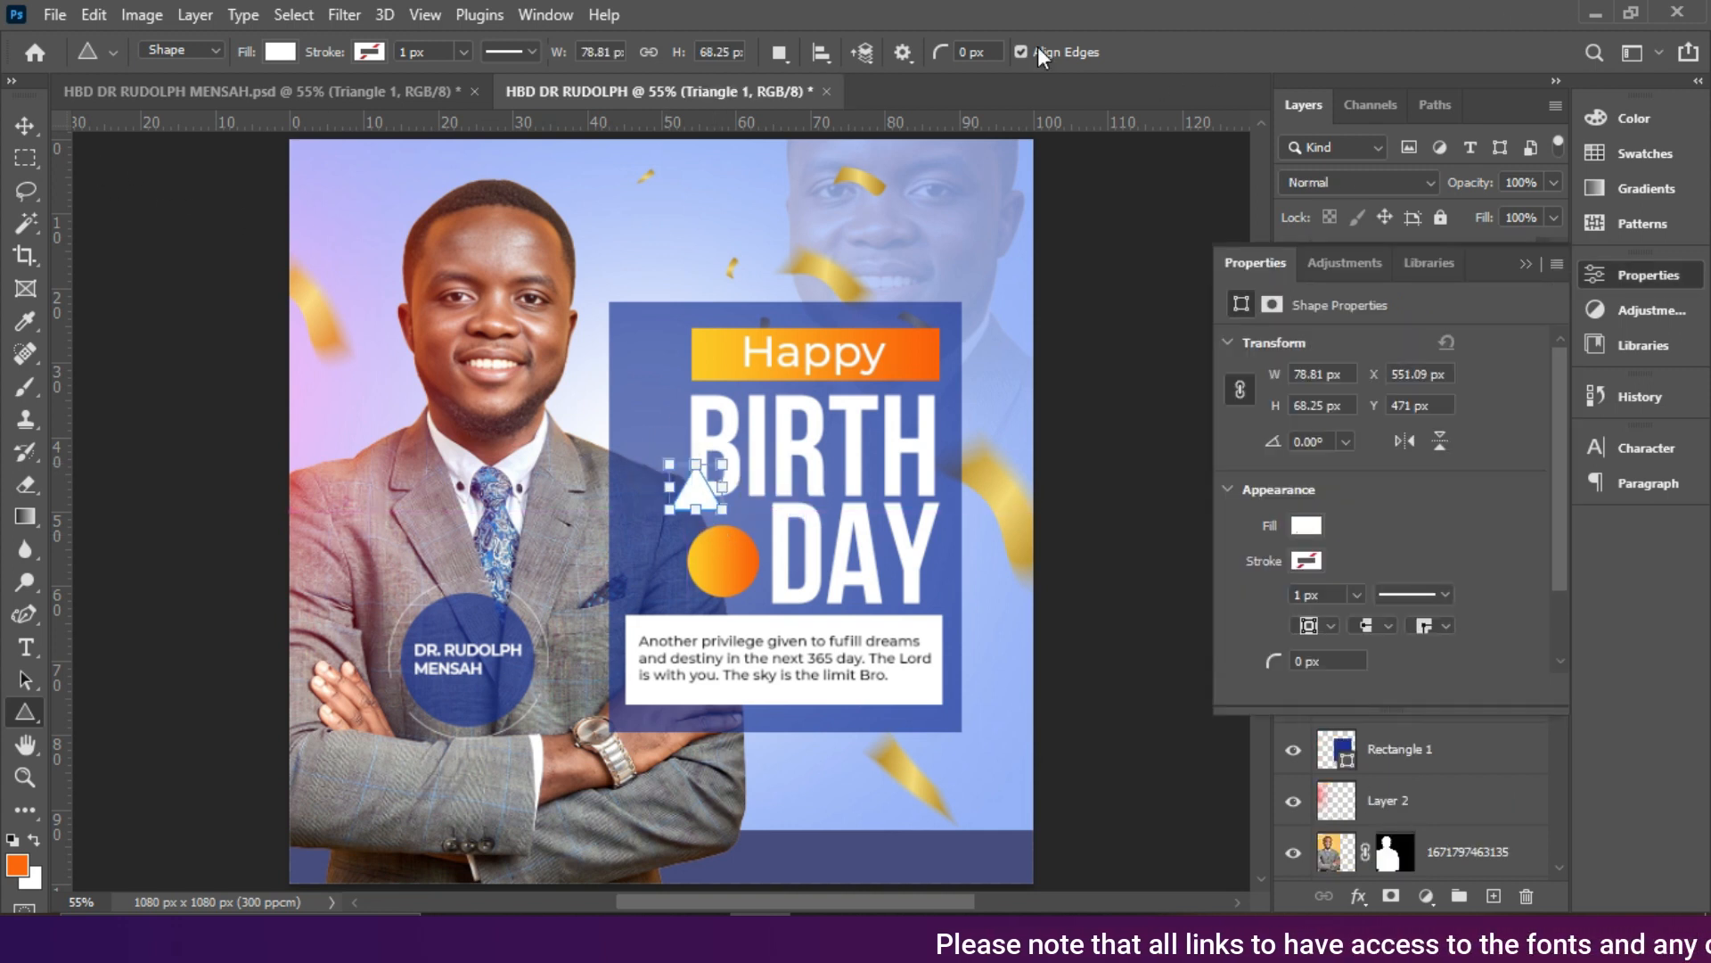
Step: Move the triangle onto the orange circle and bring its layer above Ellipse 2
click(25, 124)
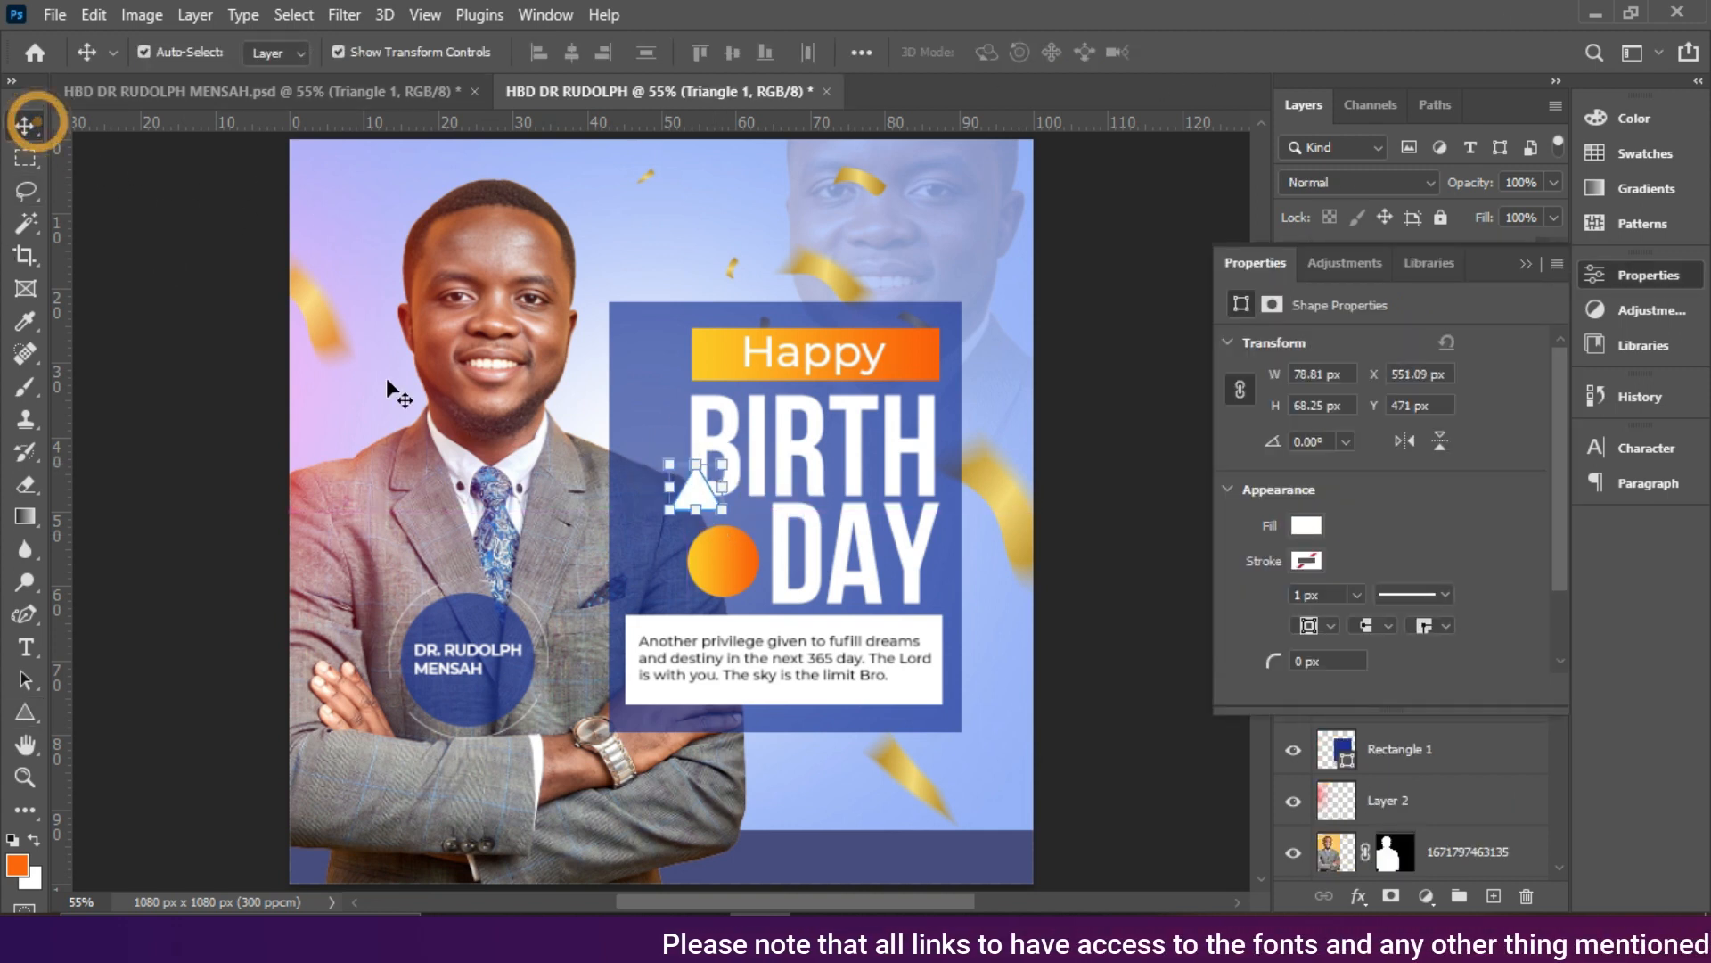
drag(696, 494, 729, 559)
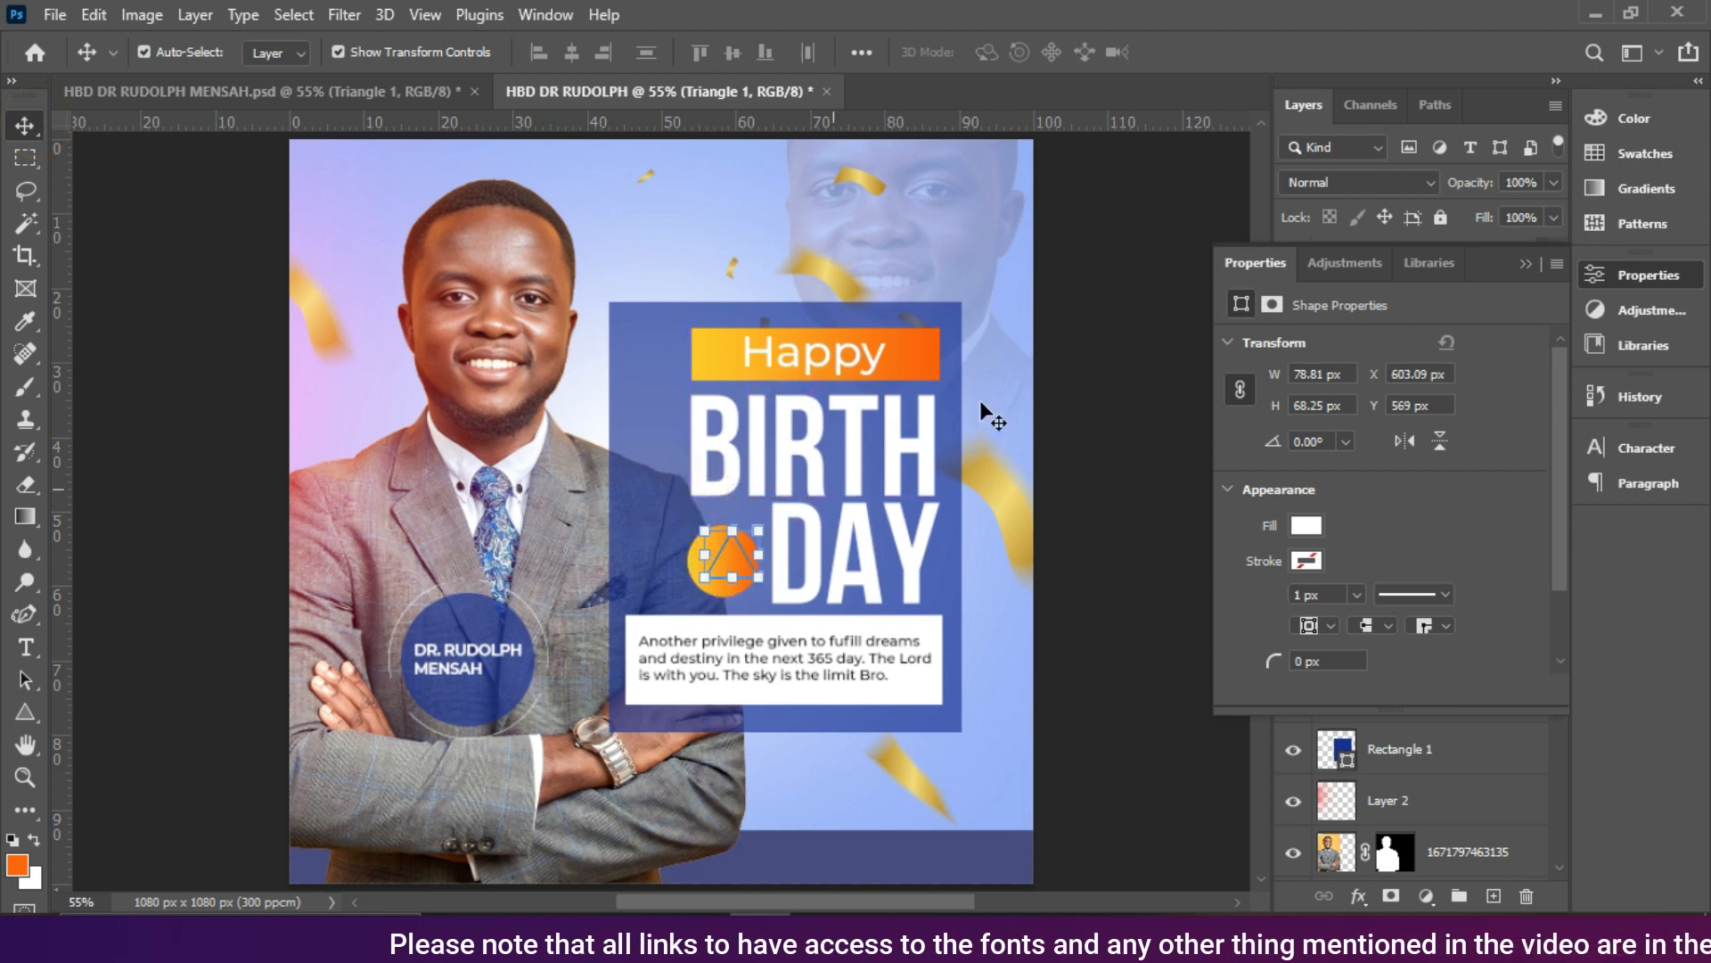
click(1521, 262)
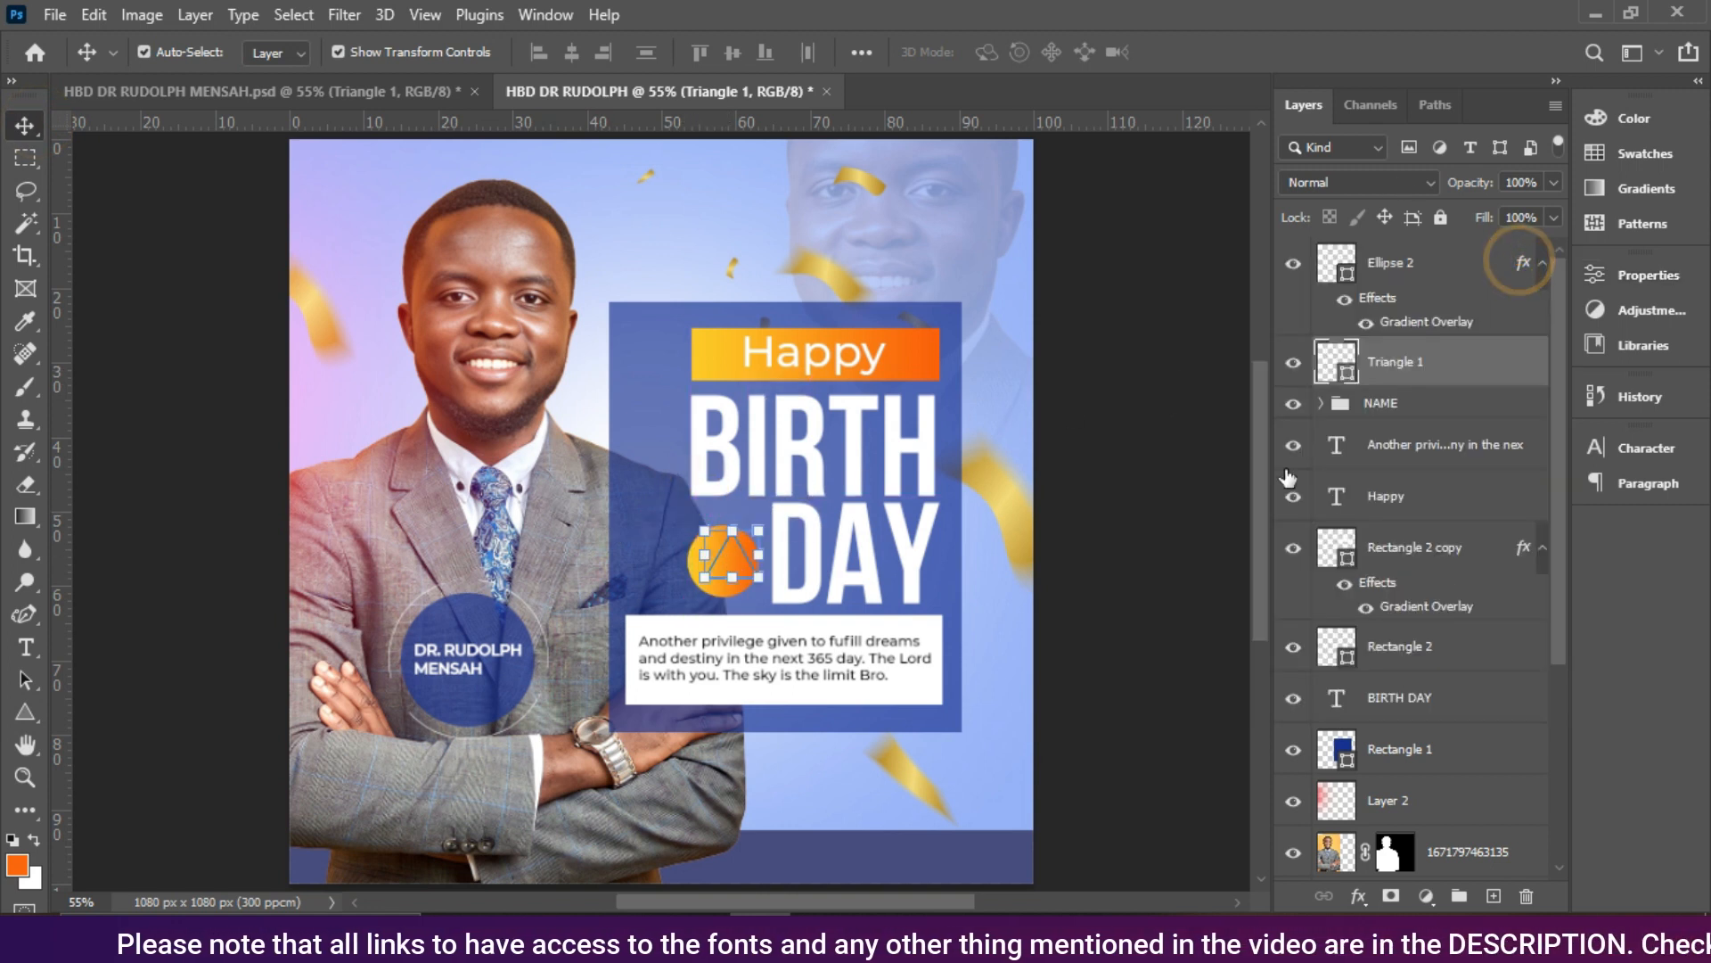
drag(1388, 383, 1404, 257)
Step: Scale the triangle to about 74% and rotate it about -91° so it points left inside the circle
drag(771, 603, 701, 541)
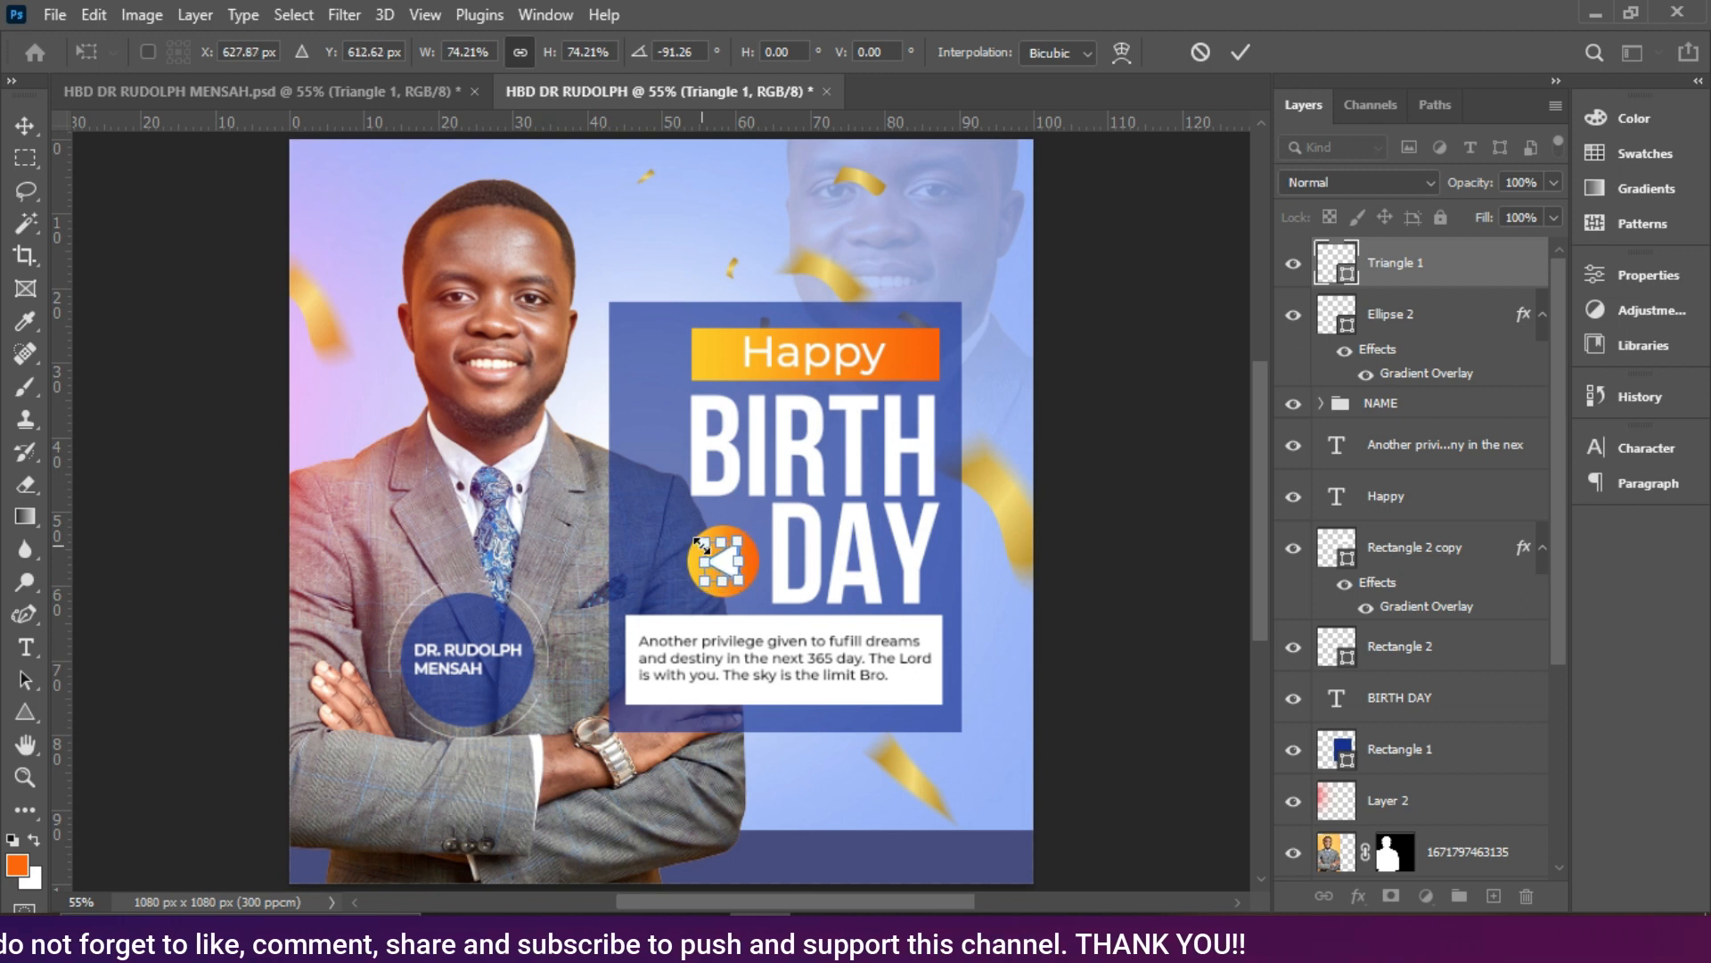
key(Return)
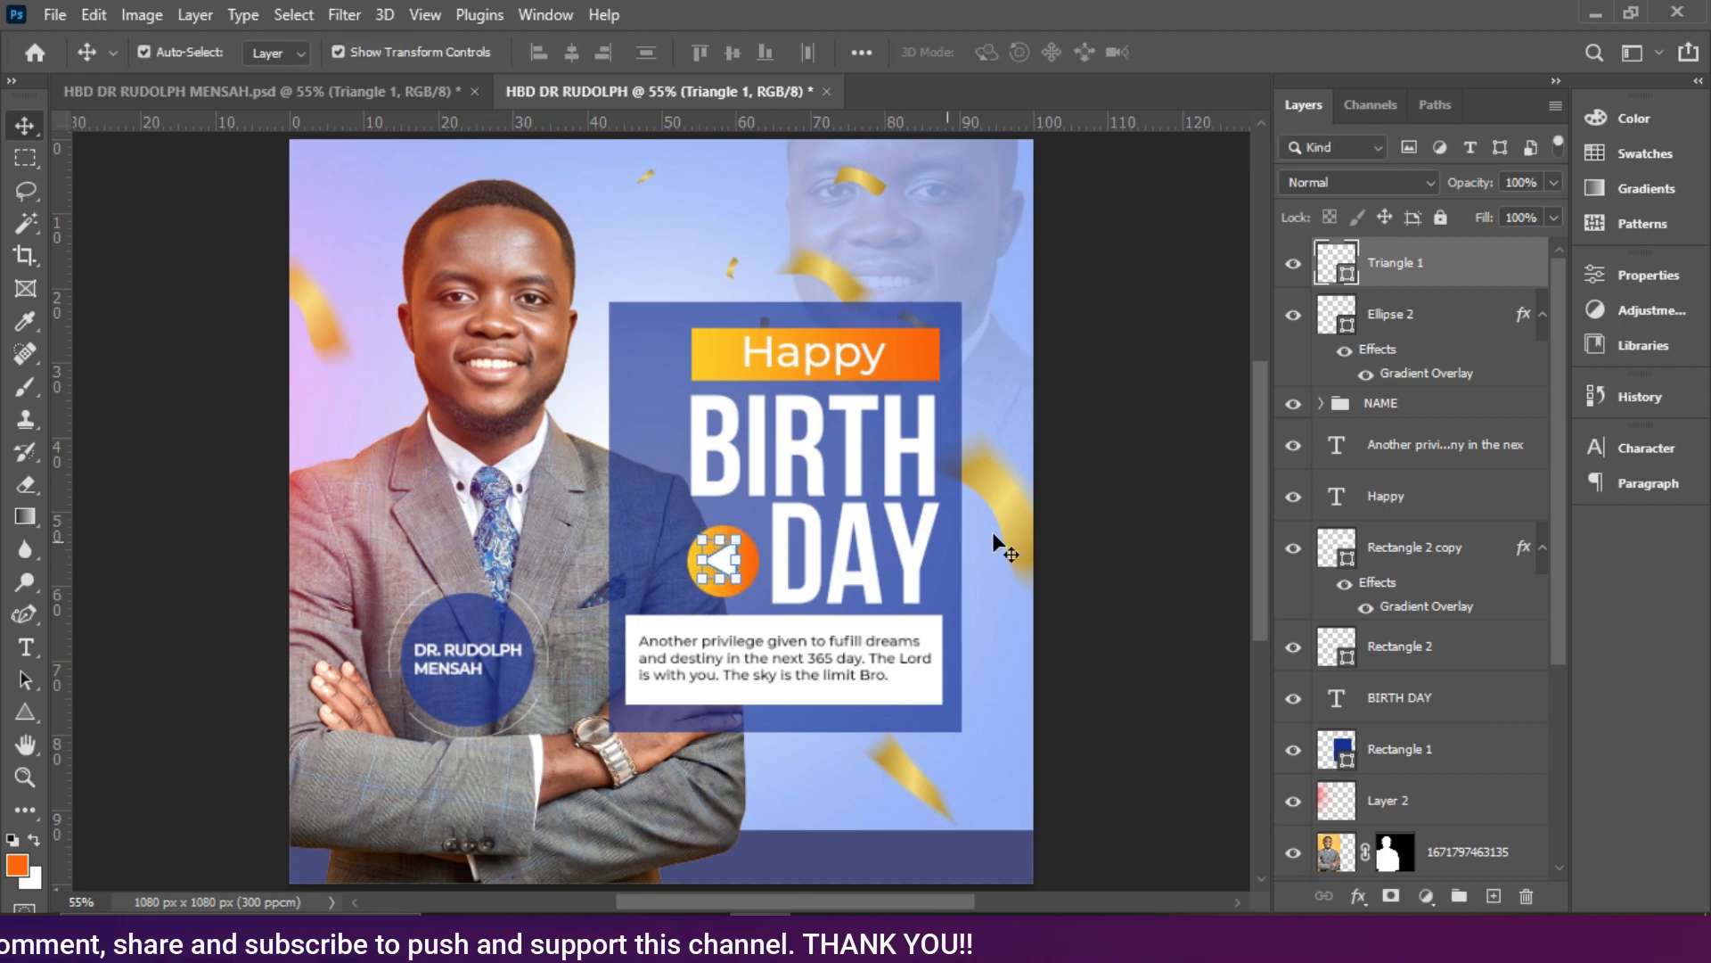
click(1070, 538)
click(726, 559)
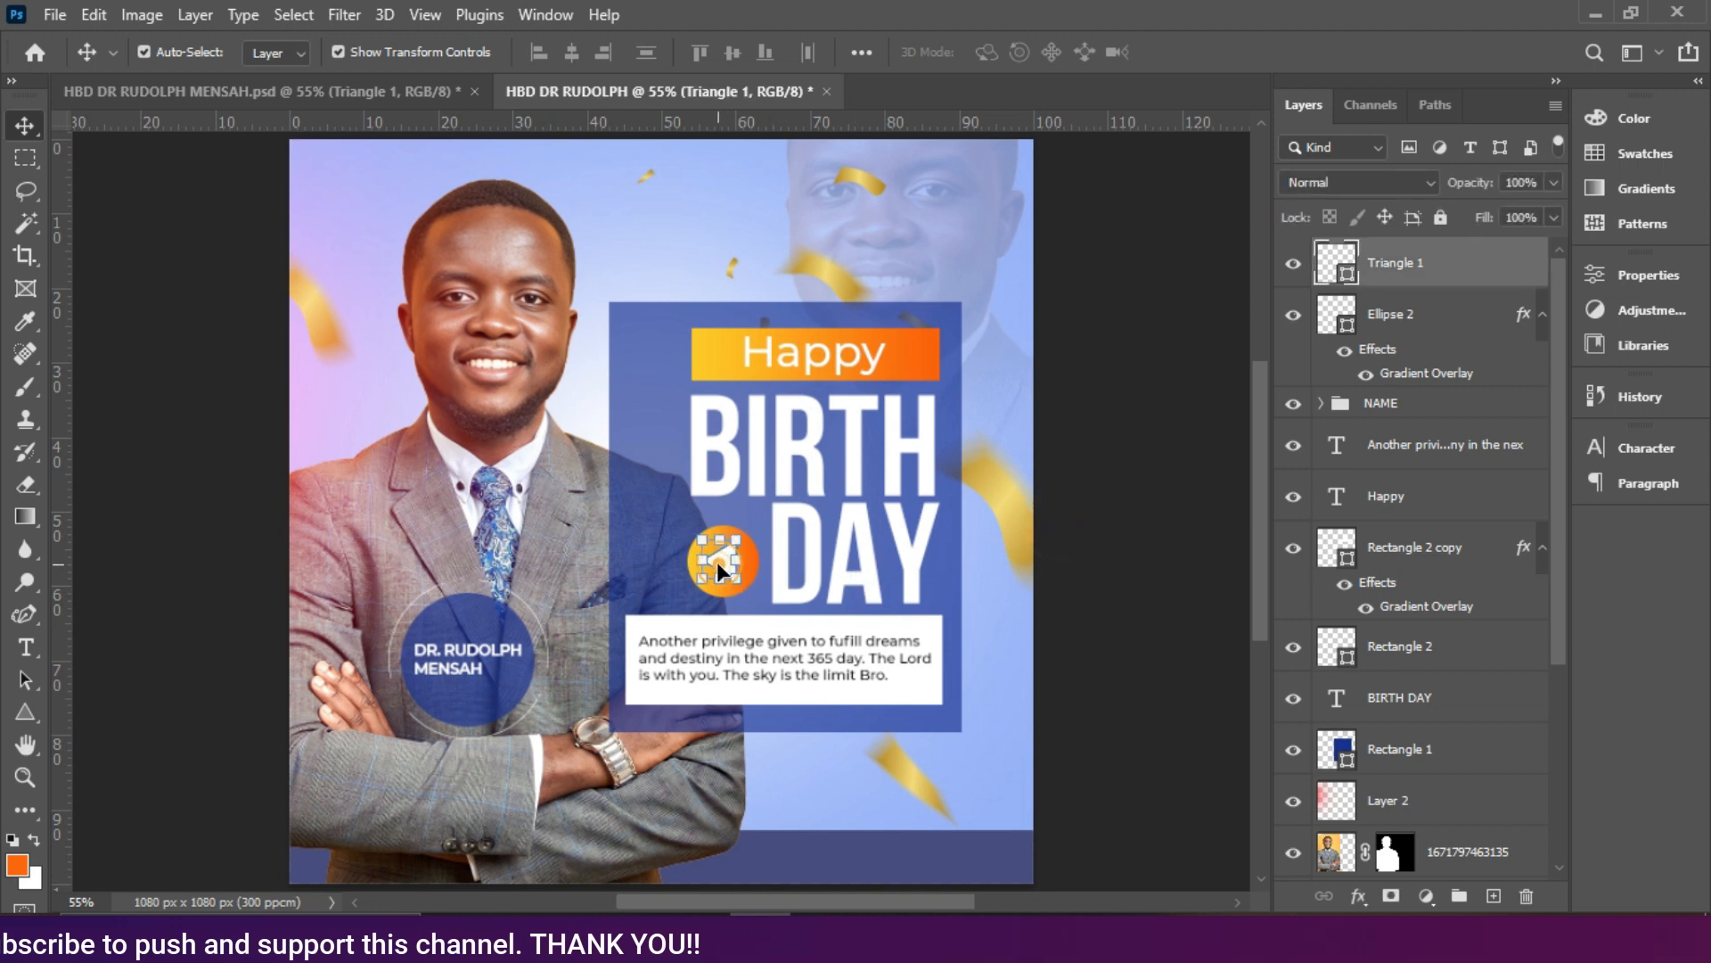
Step: Slightly shrink the circle and triangle together and nudge them up beside the word DAY
shift+click(1426, 321)
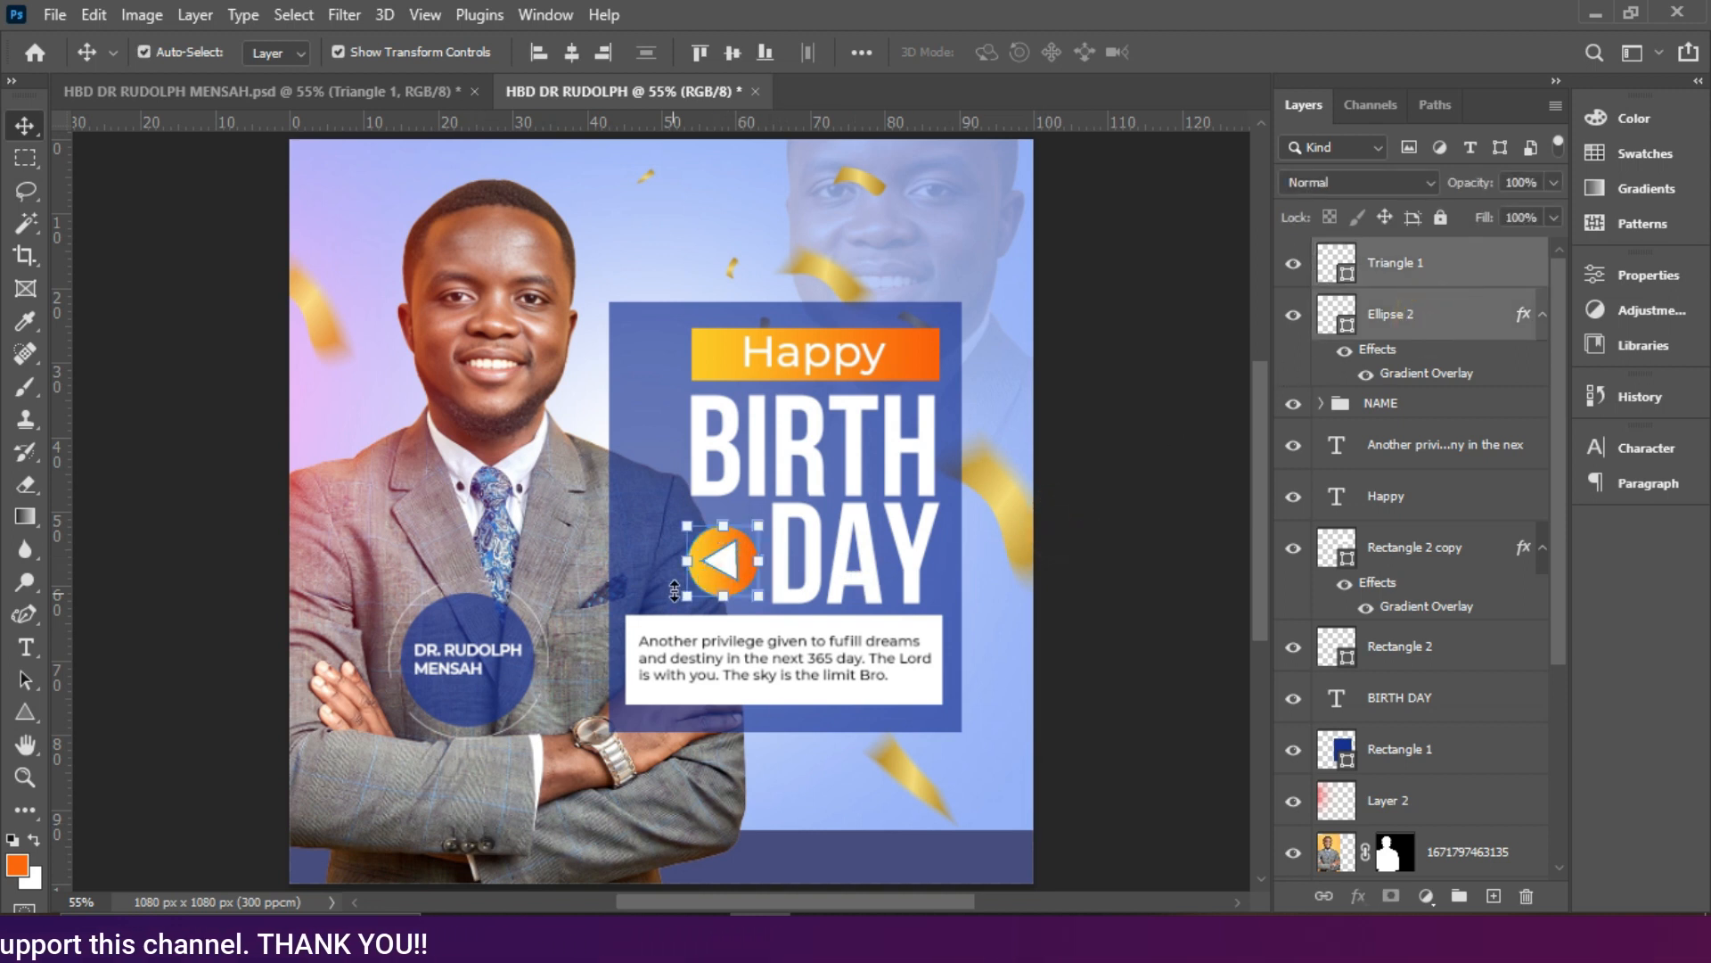
drag(767, 519, 765, 528)
key(Up)
key(Up)
key(Up)
key(Up)
key(Return)
click(1113, 504)
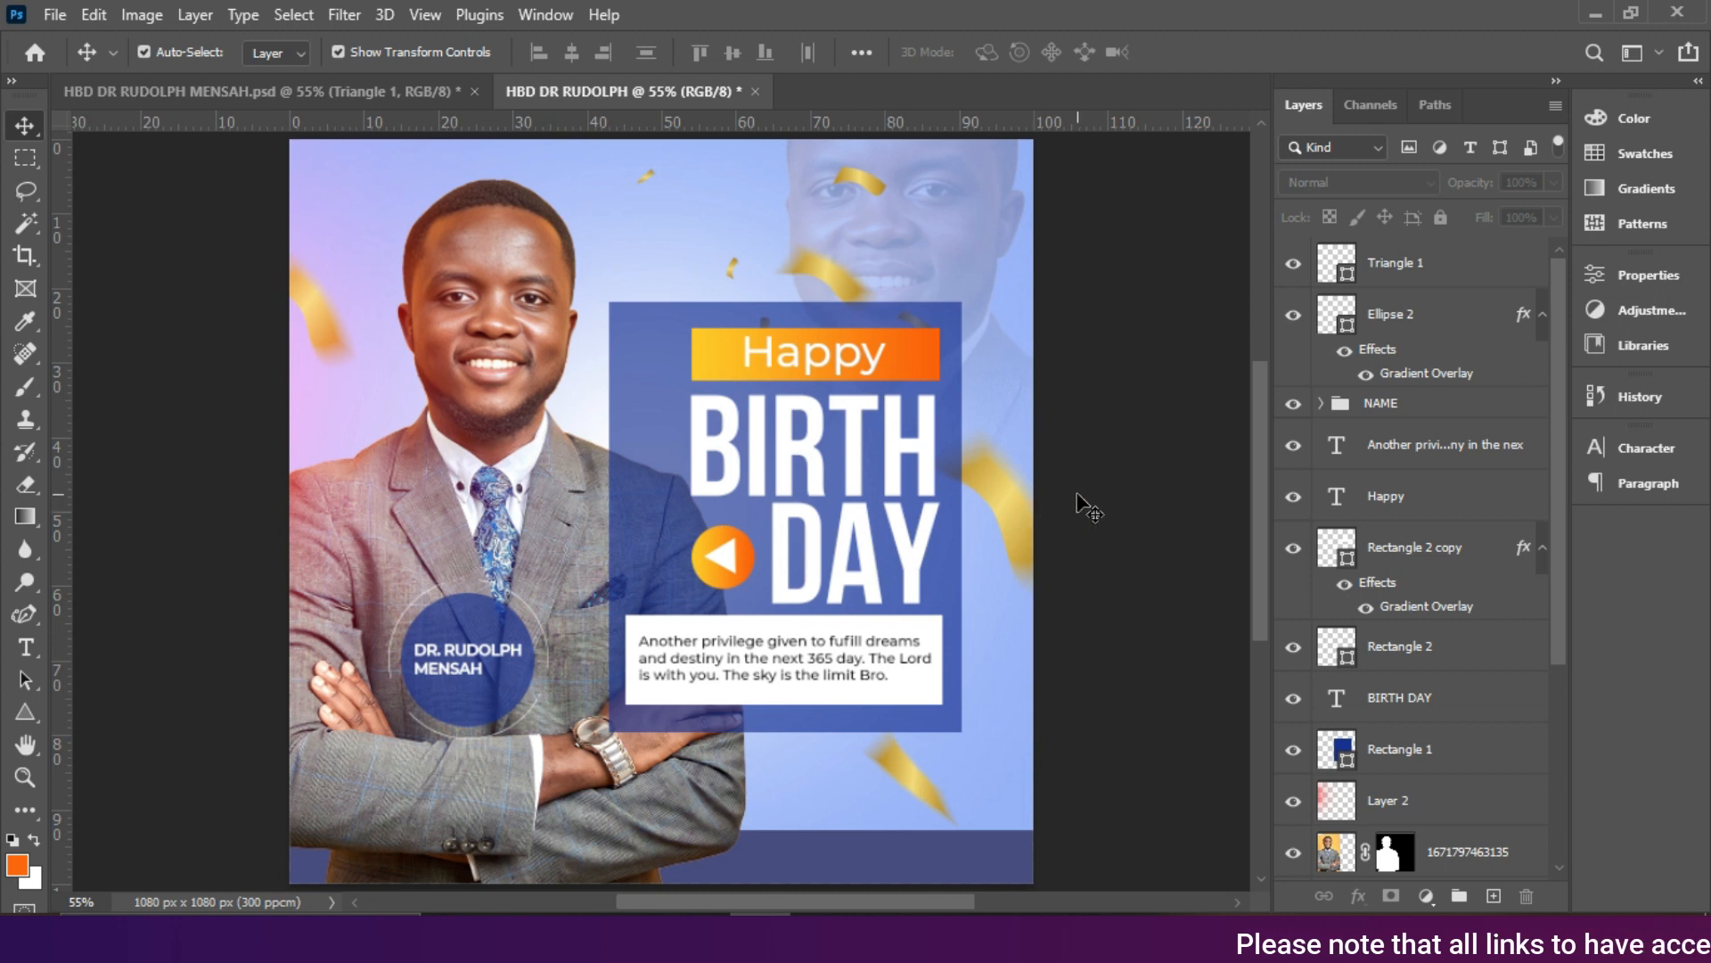
key(ctrl+minus)
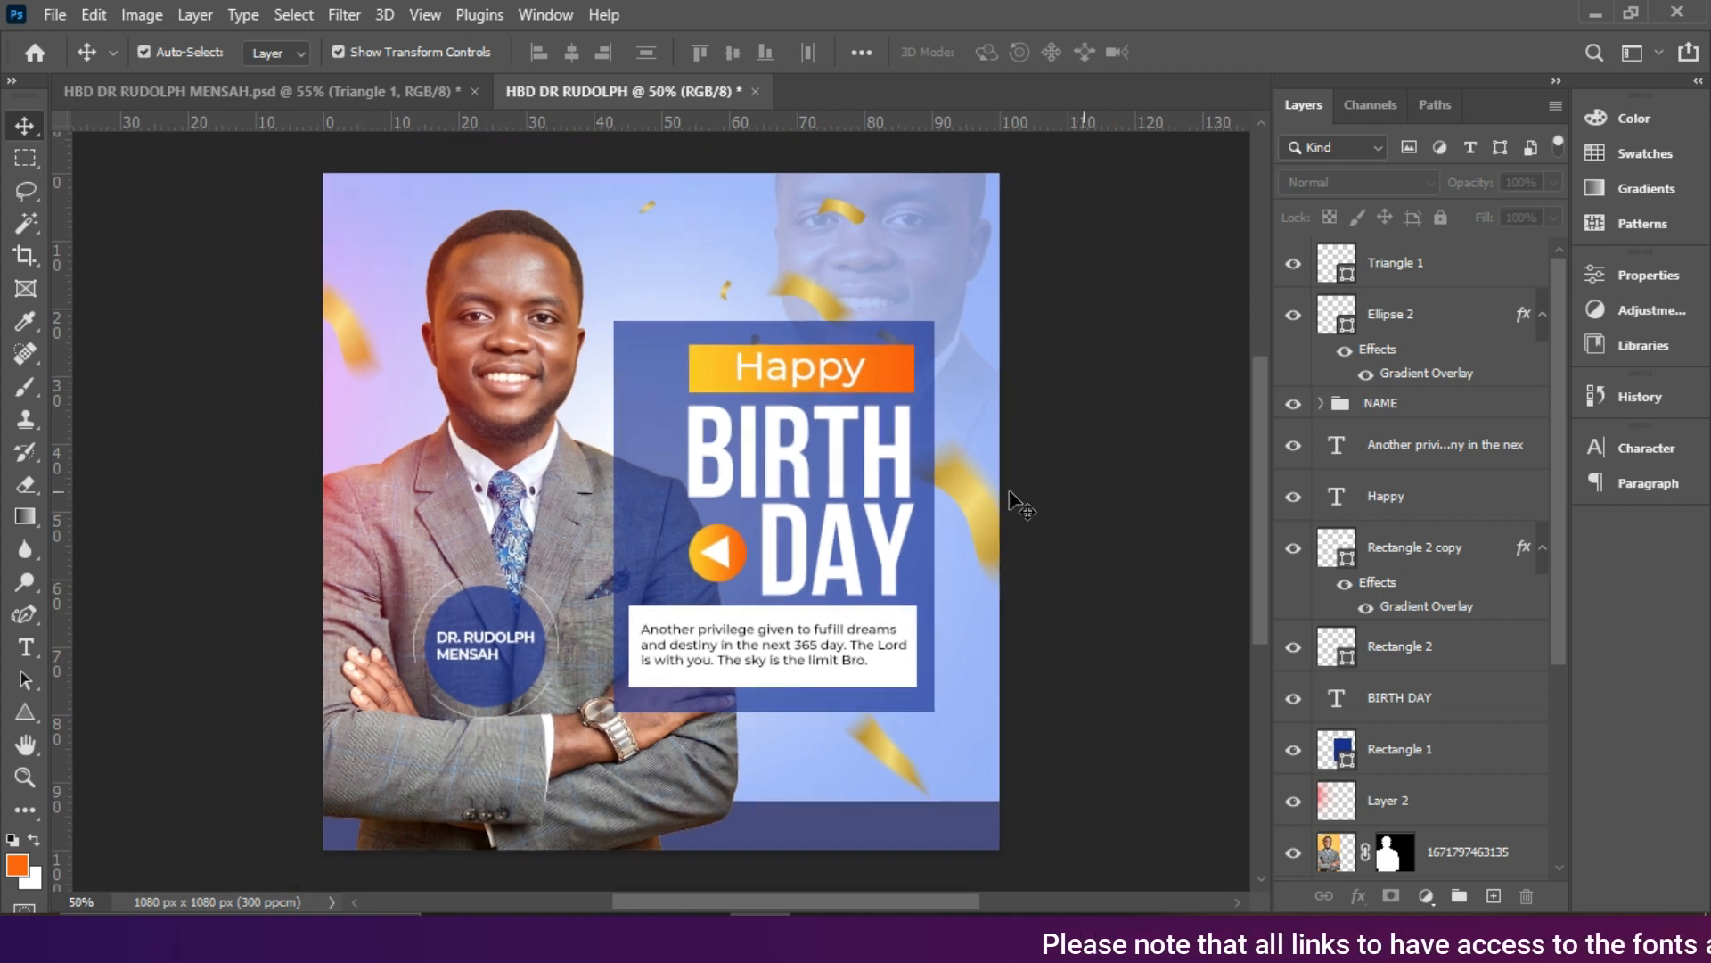